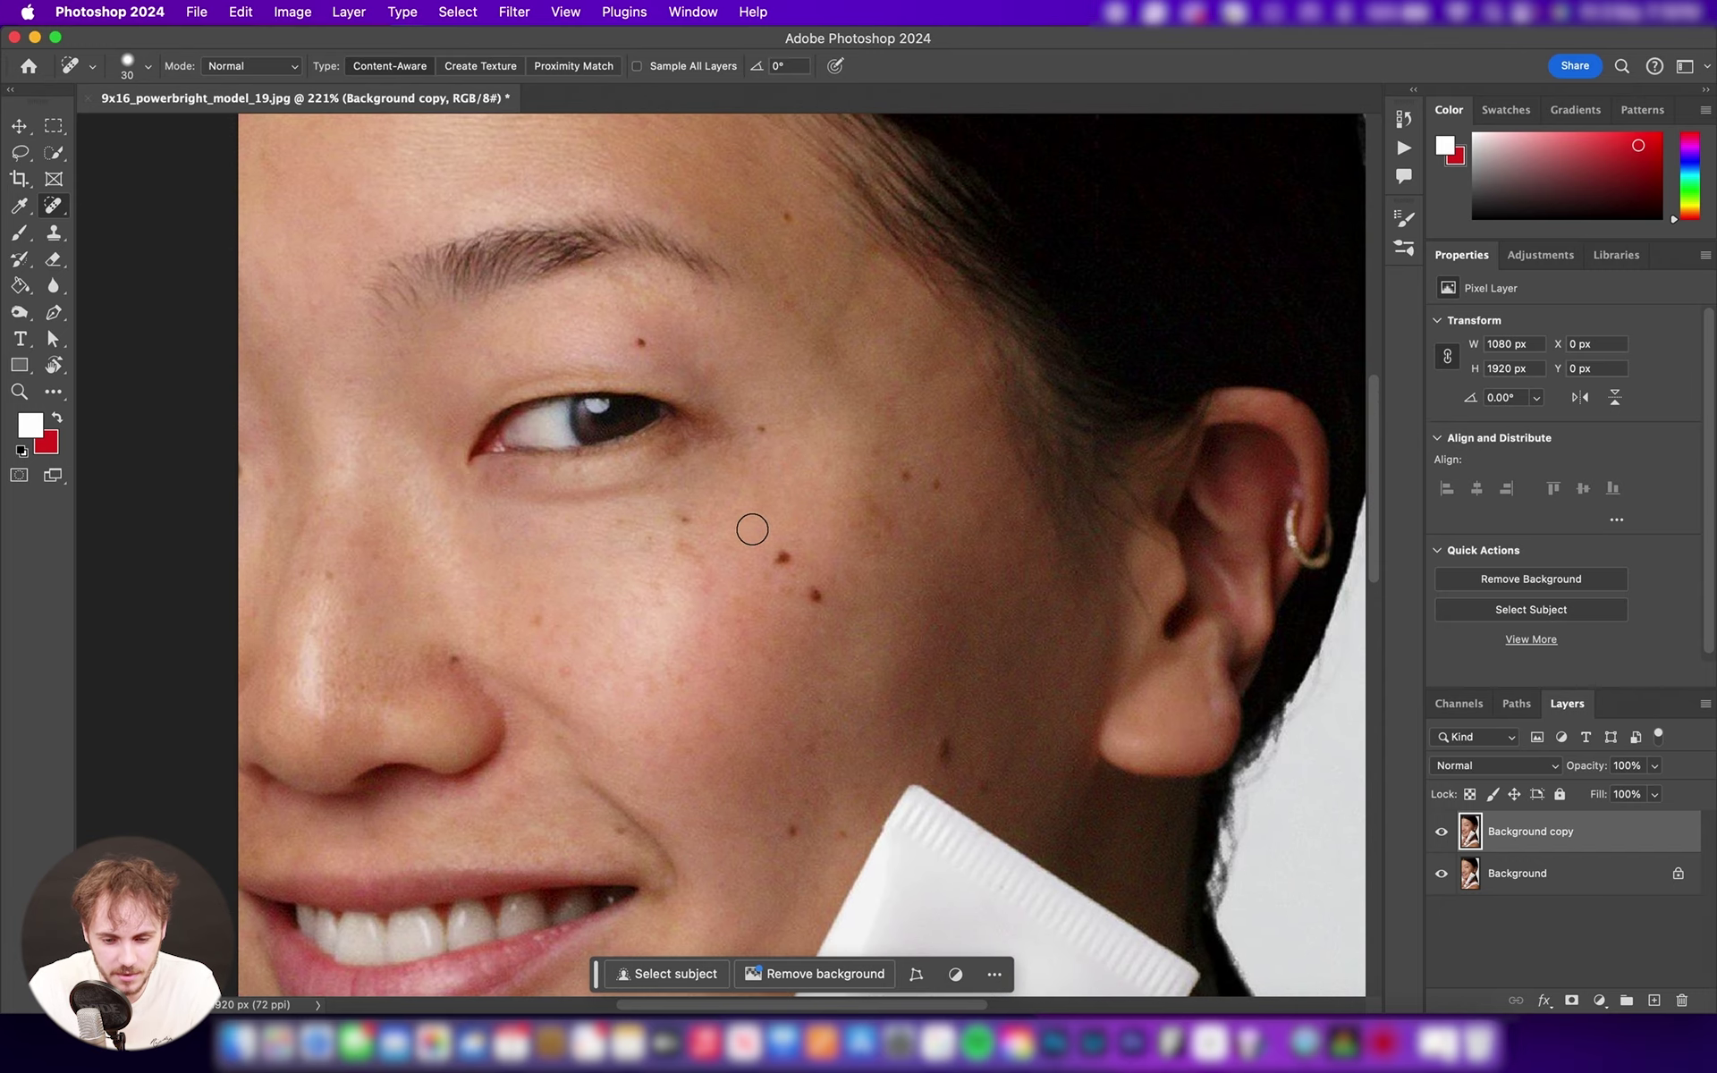
- Try removing the mole above the eye with the Spot Healing Brush at 38 px and 100% hardness
scroll(752, 528, up, 3)
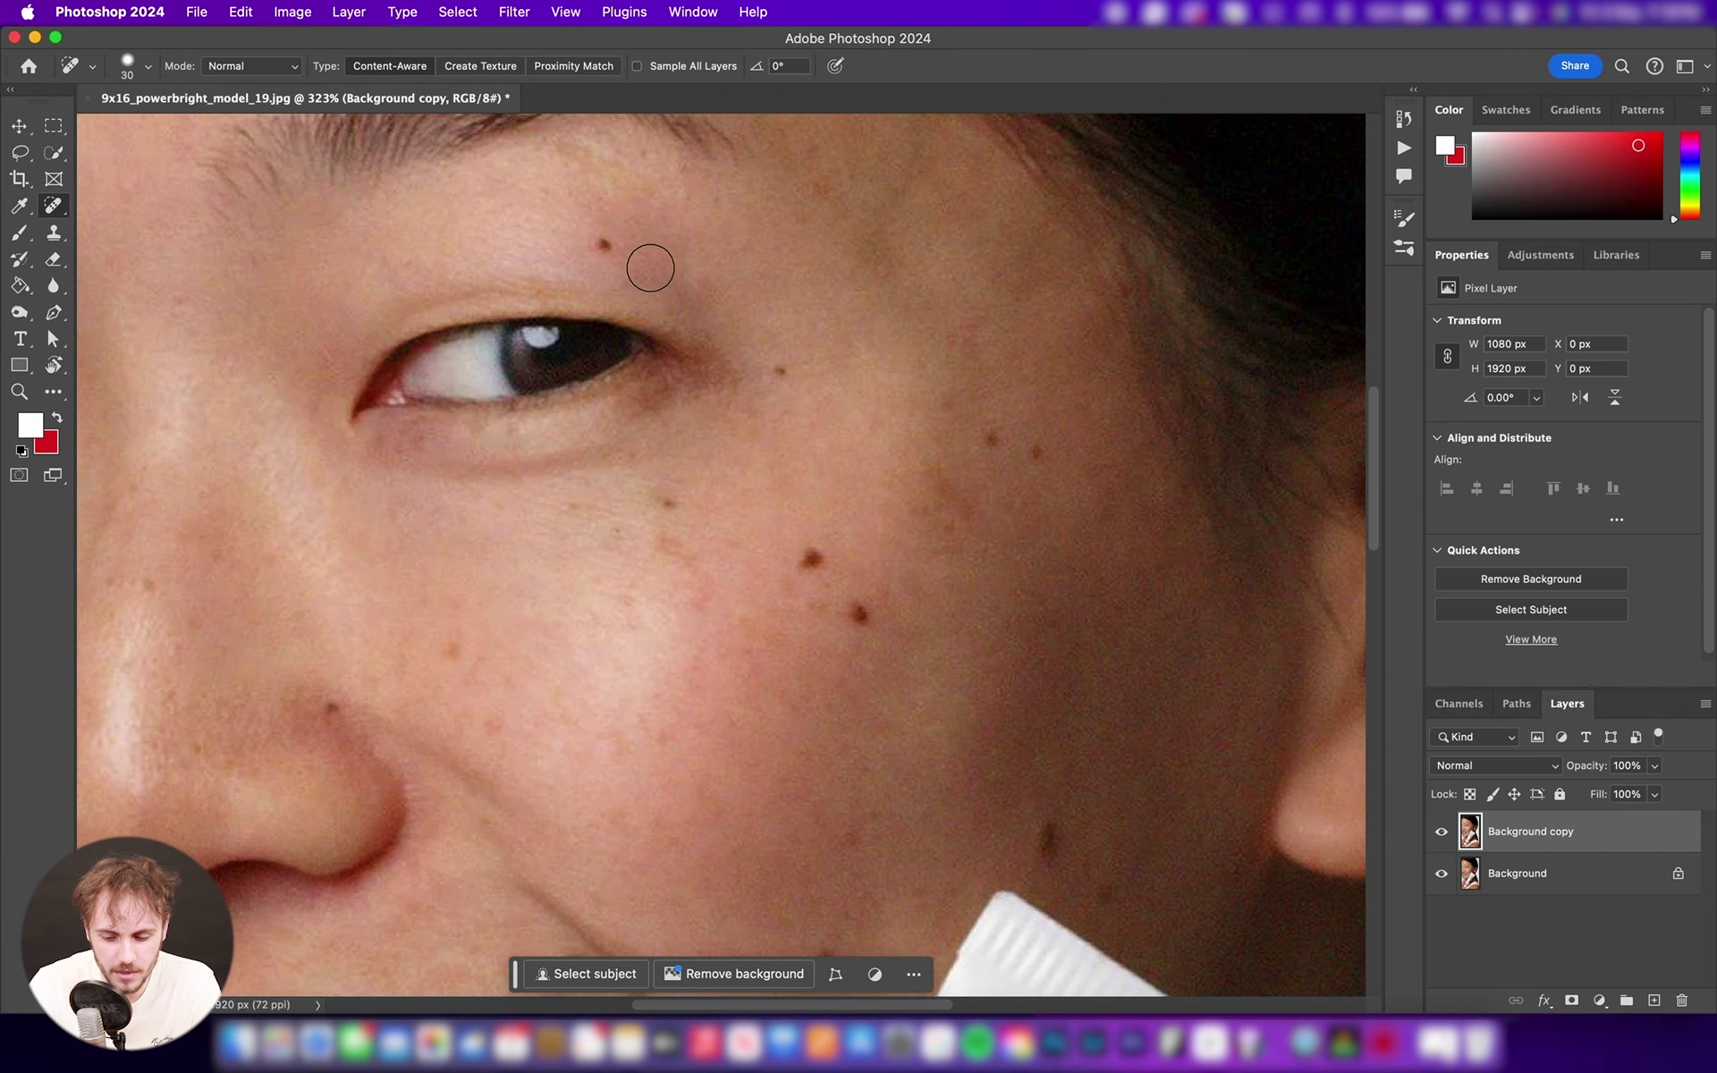
key(bracketleft)
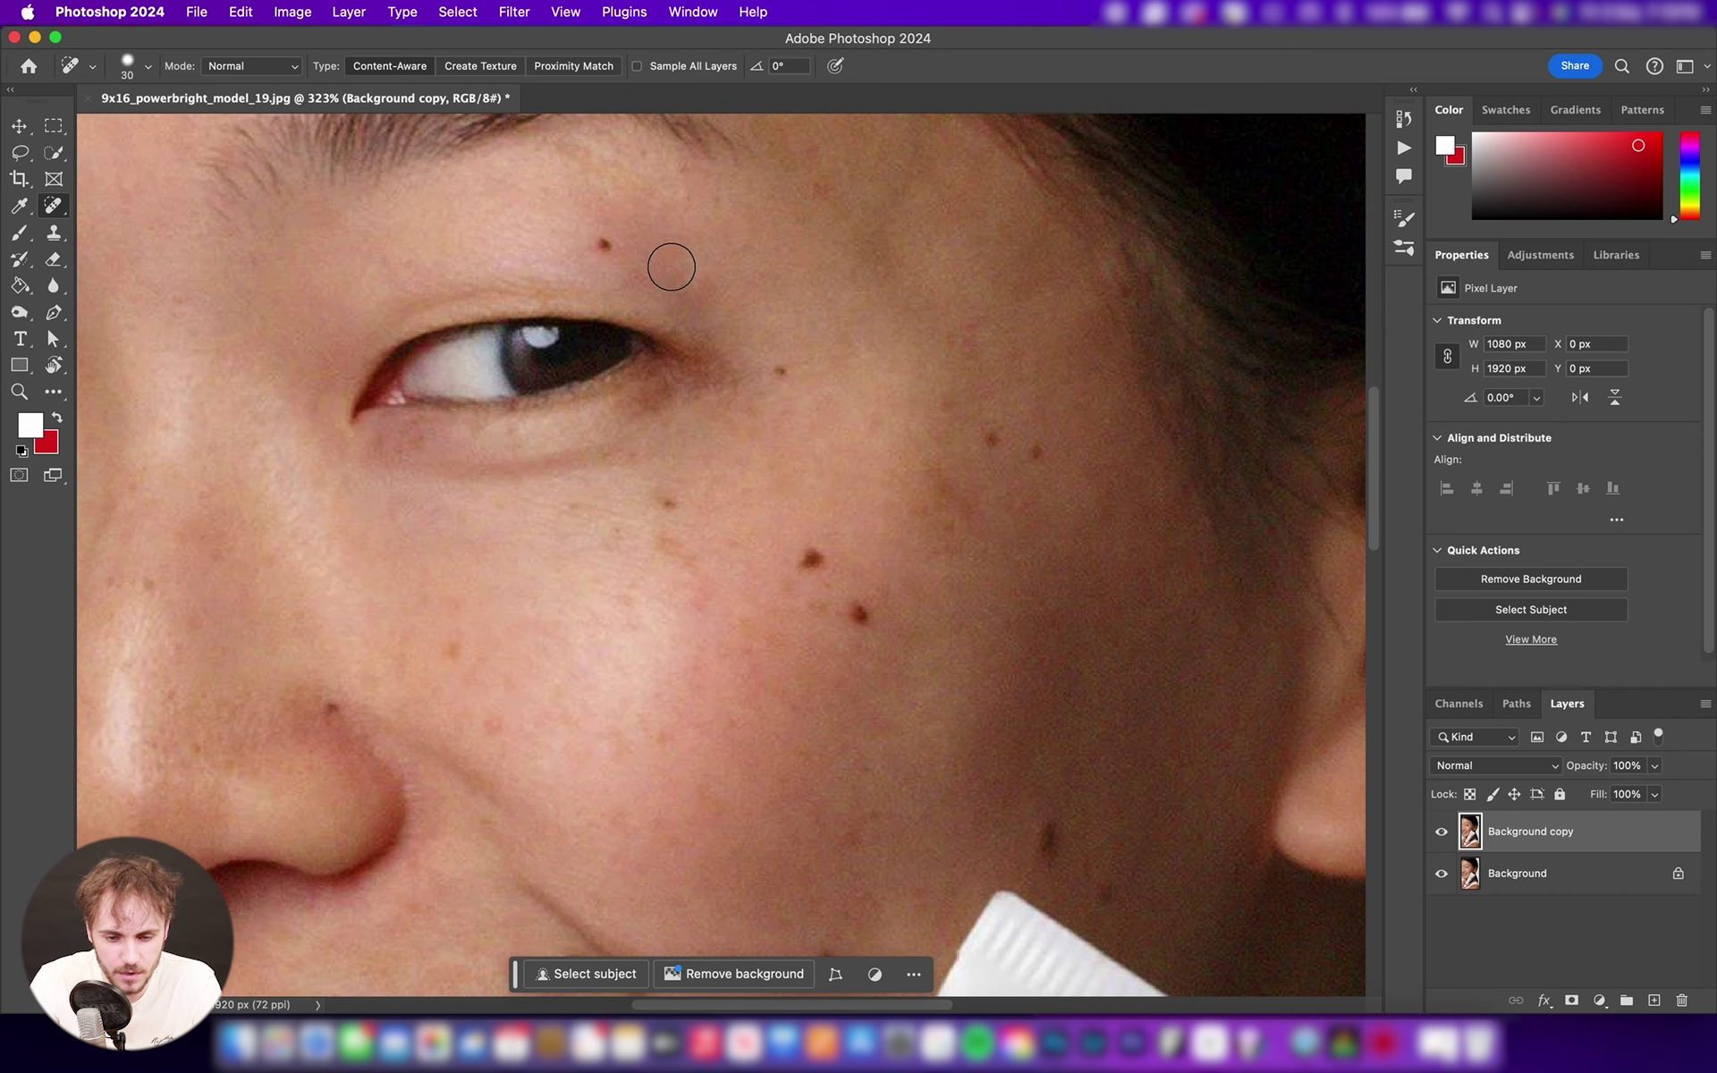
key(bracketright)
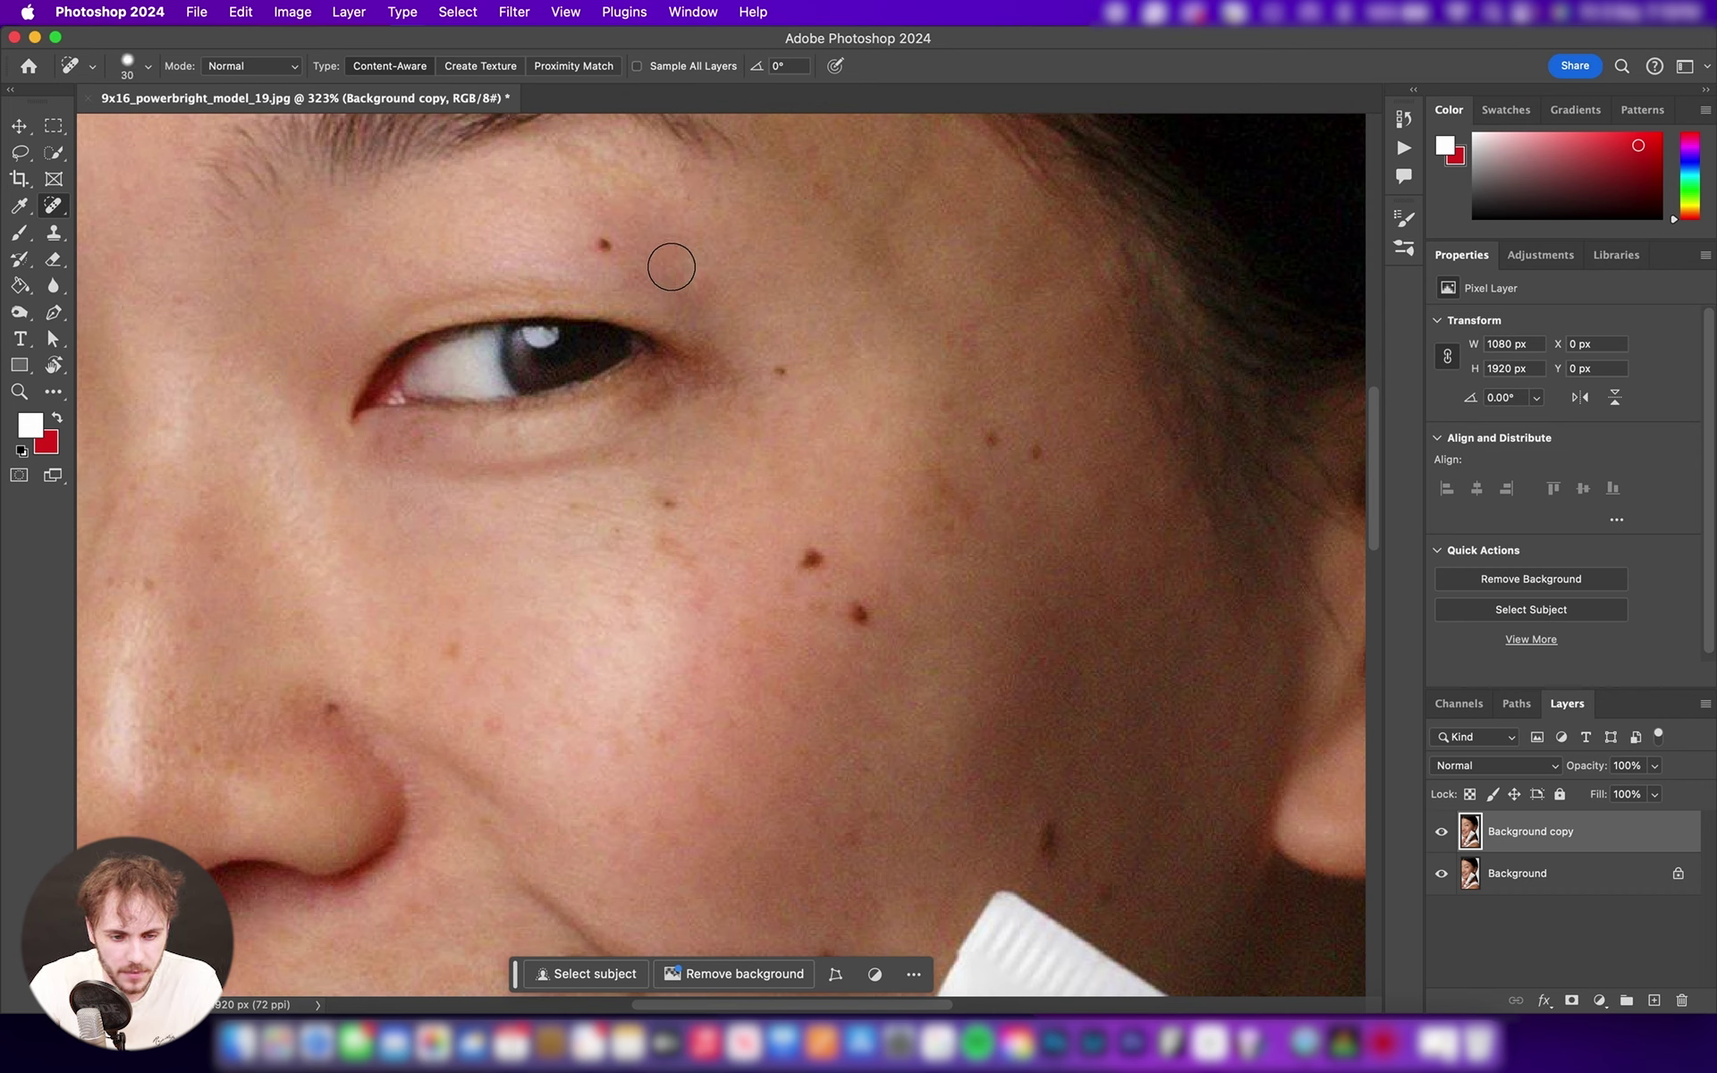
click(150, 68)
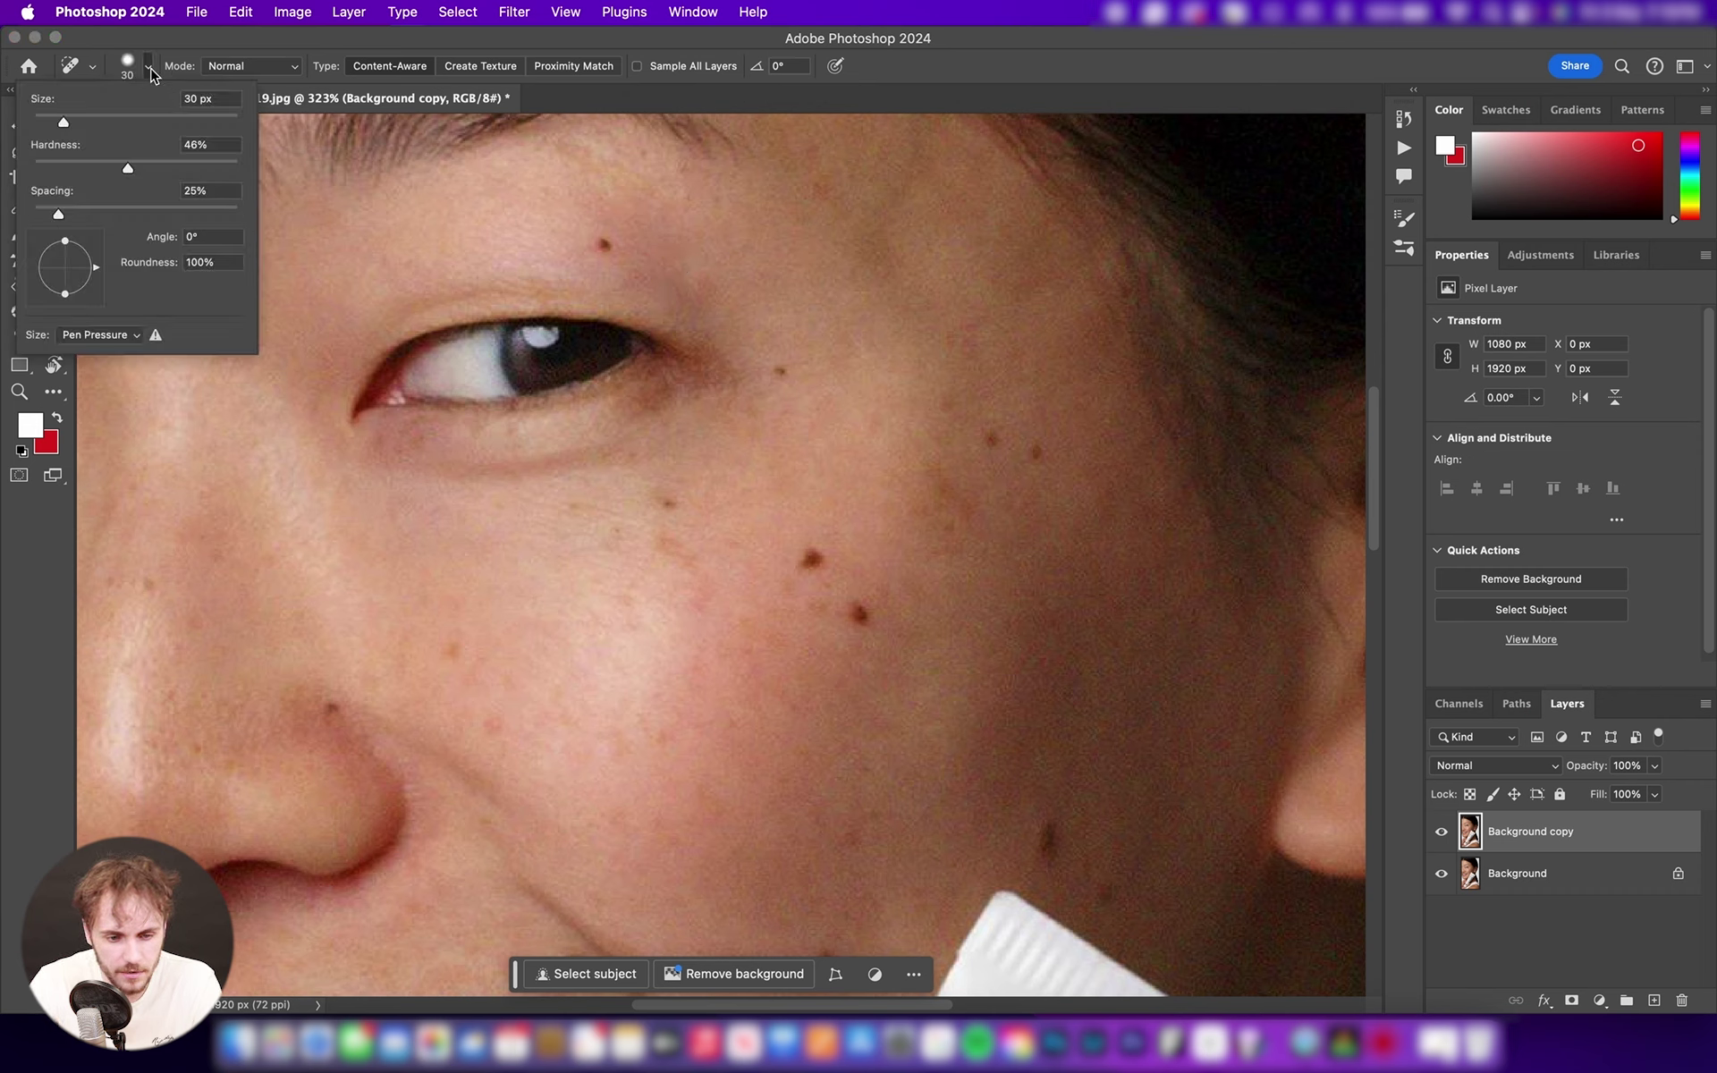
mouse_move(64, 122)
mouse_down()
mouse_move(134, 125)
mouse_move(73, 128)
mouse_move(166, 175)
mouse_move(65, 173)
mouse_move(255, 165)
mouse_up()
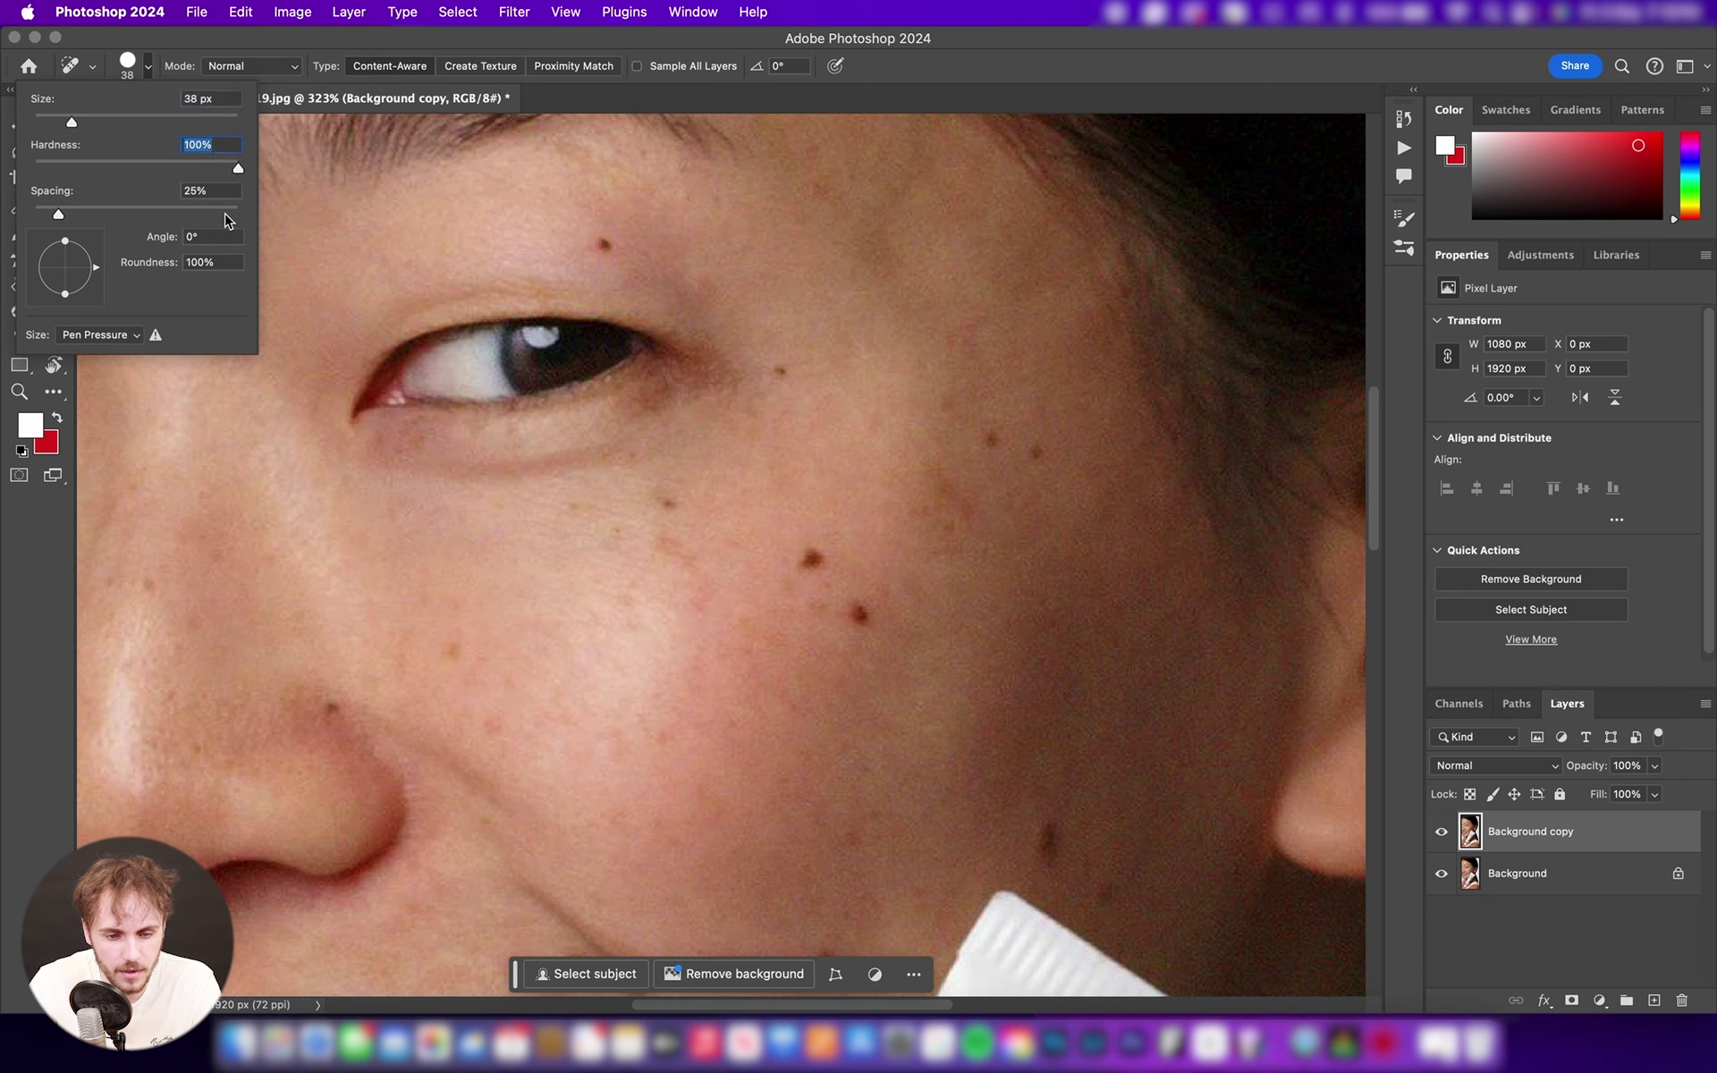
click(603, 245)
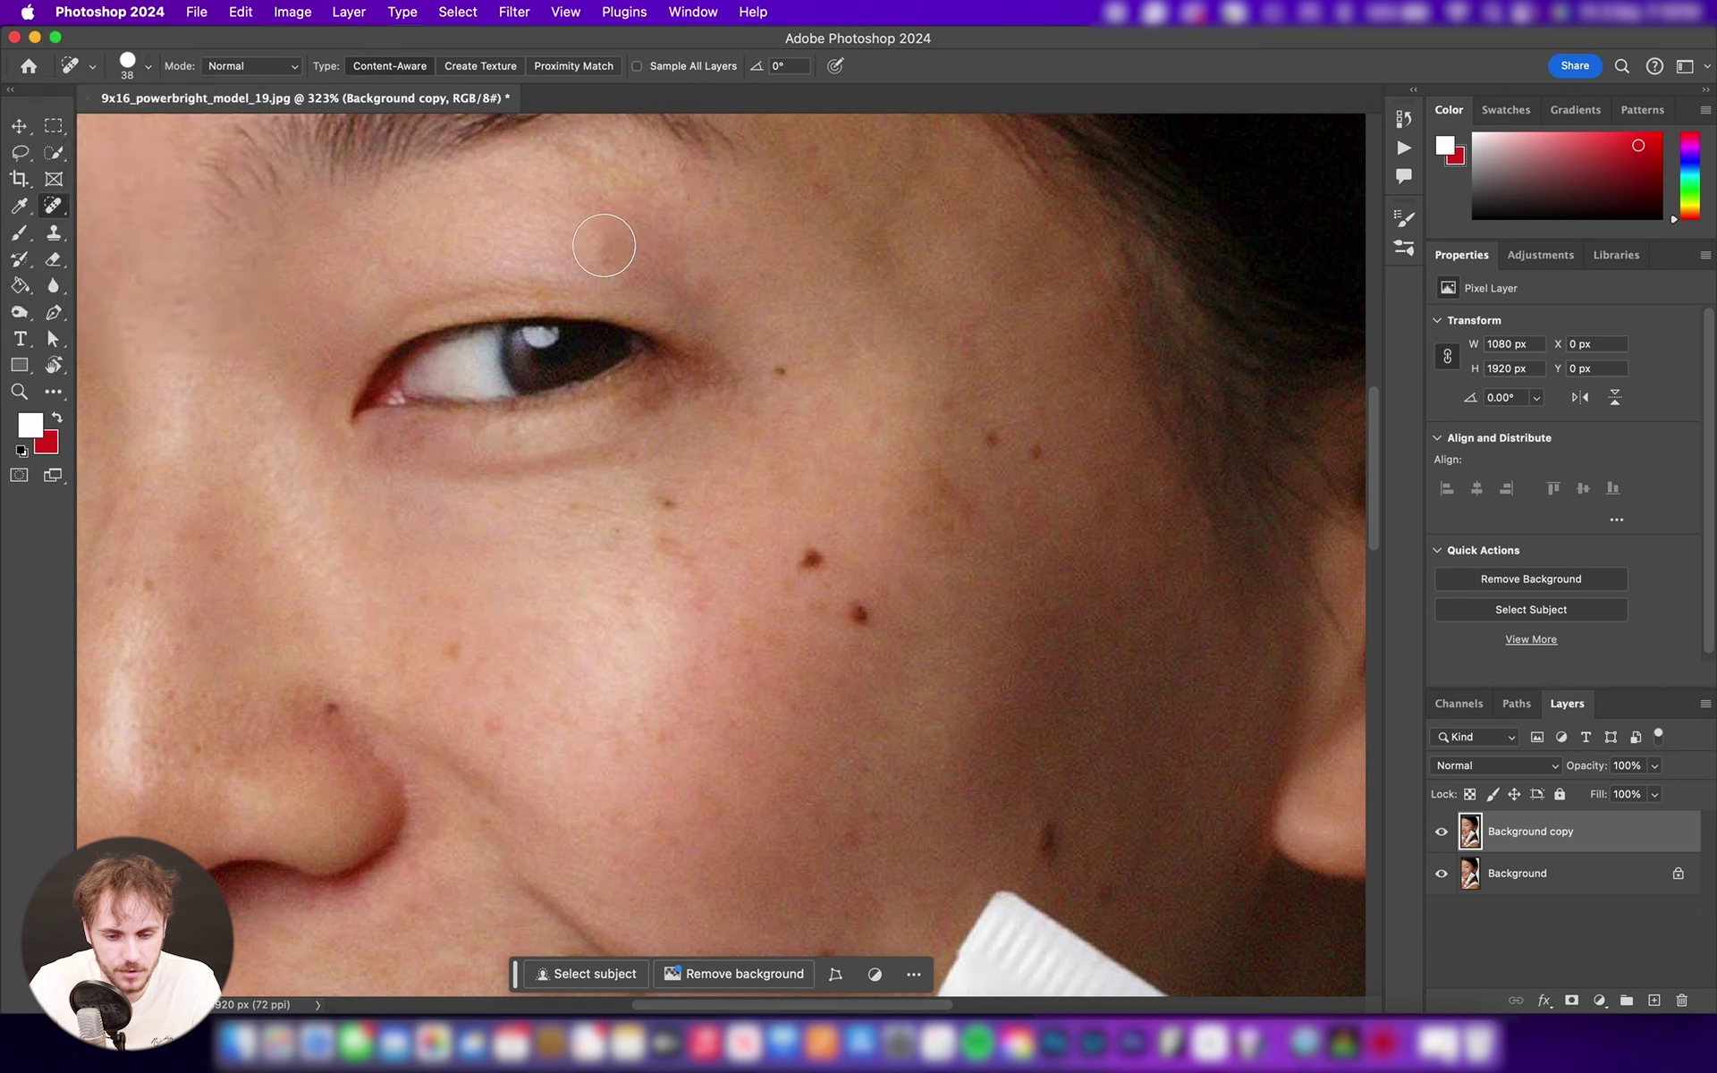
key(super+equal)
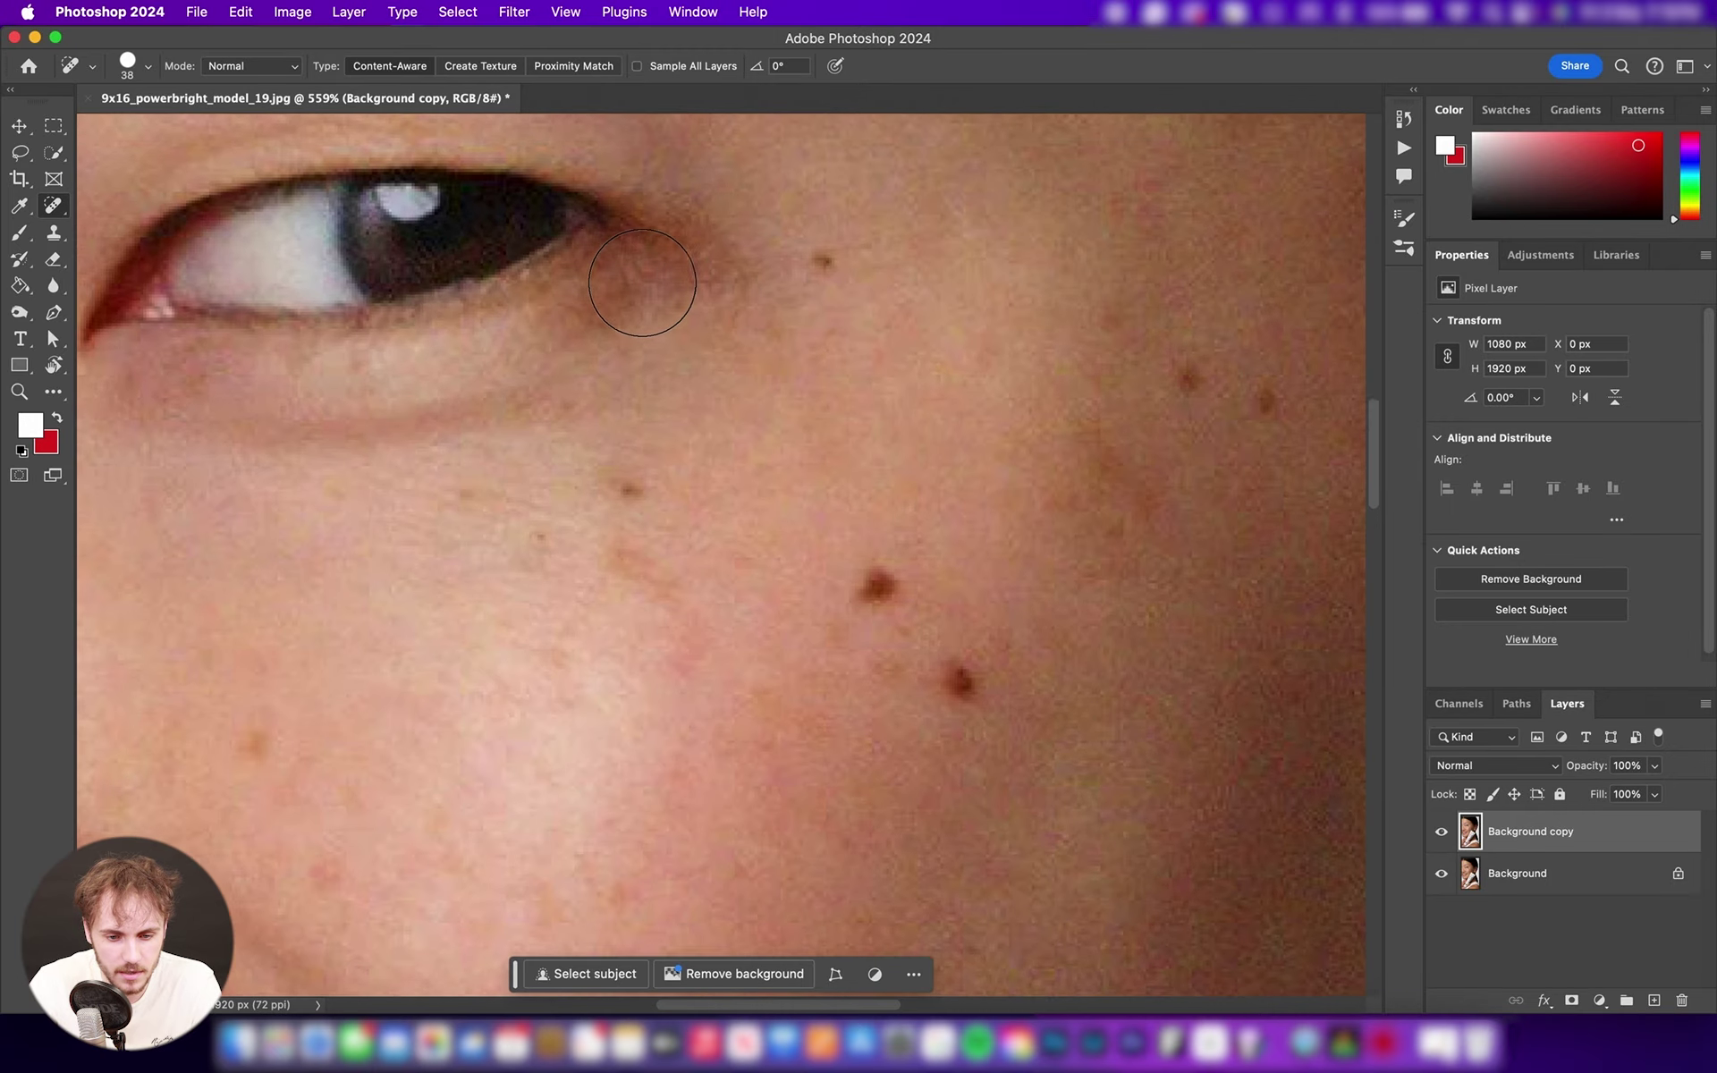
scroll(642, 283, up, 5)
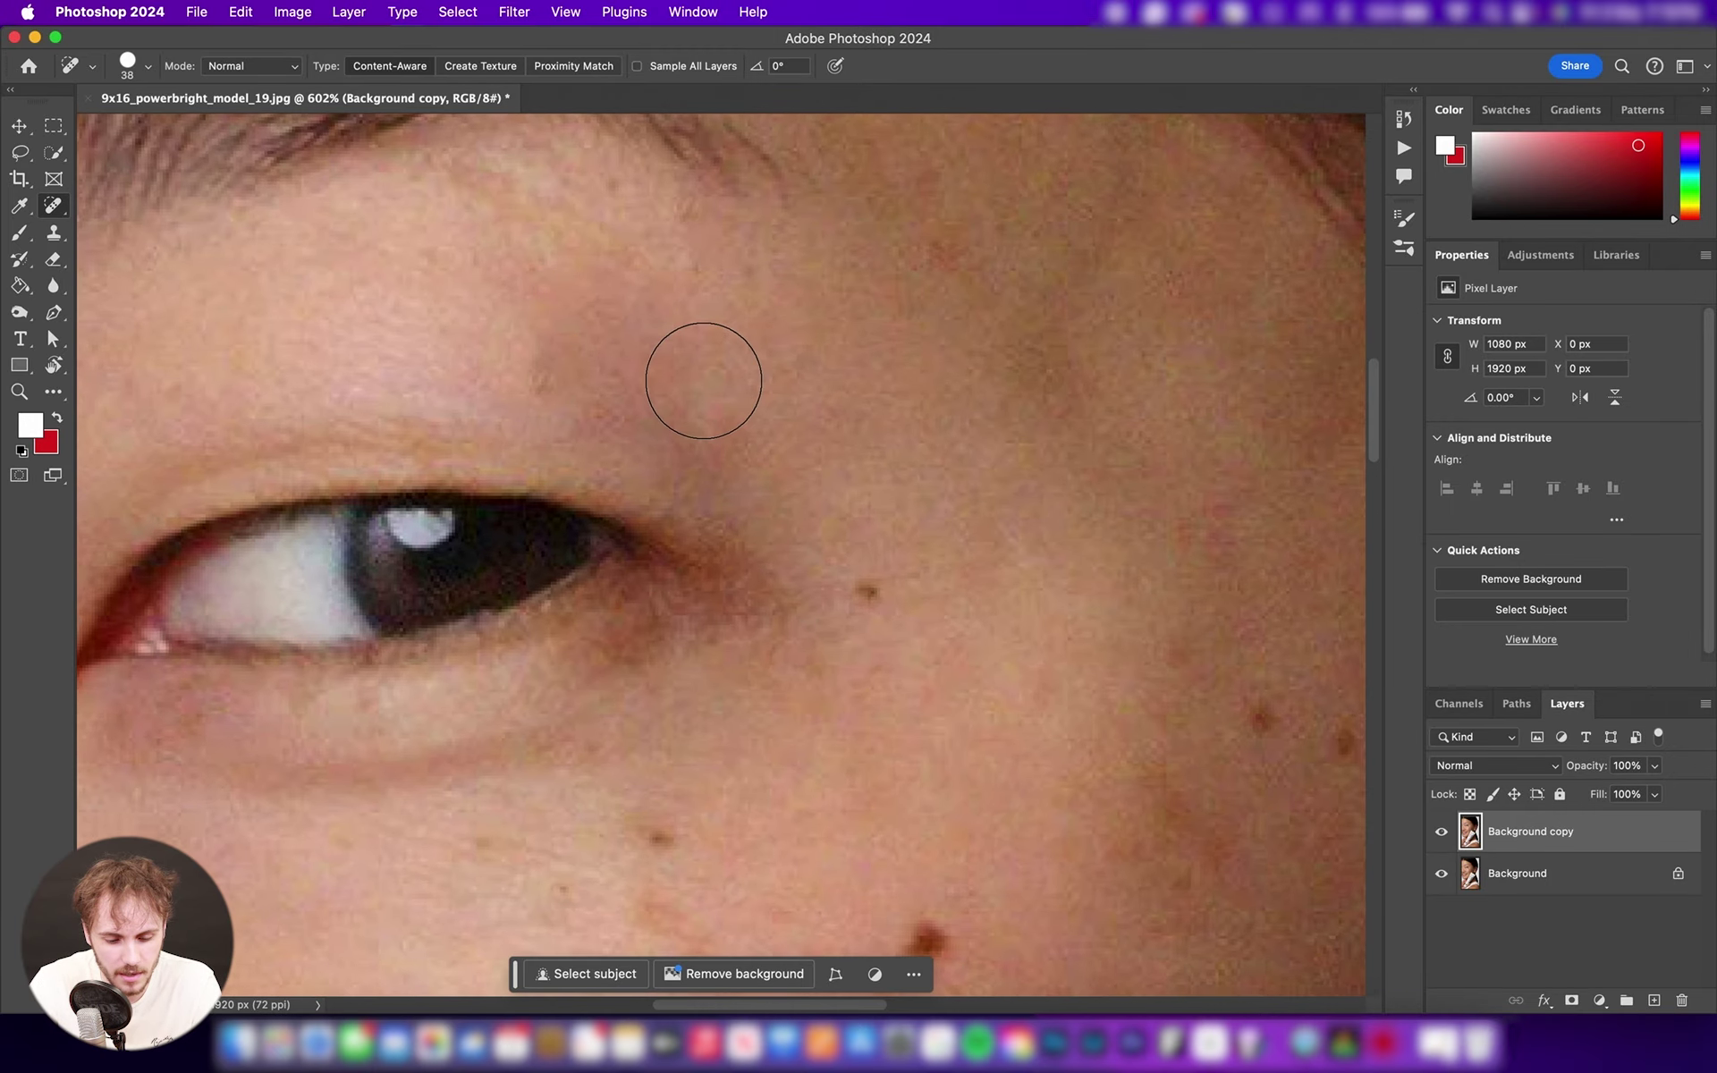
key(super+z)
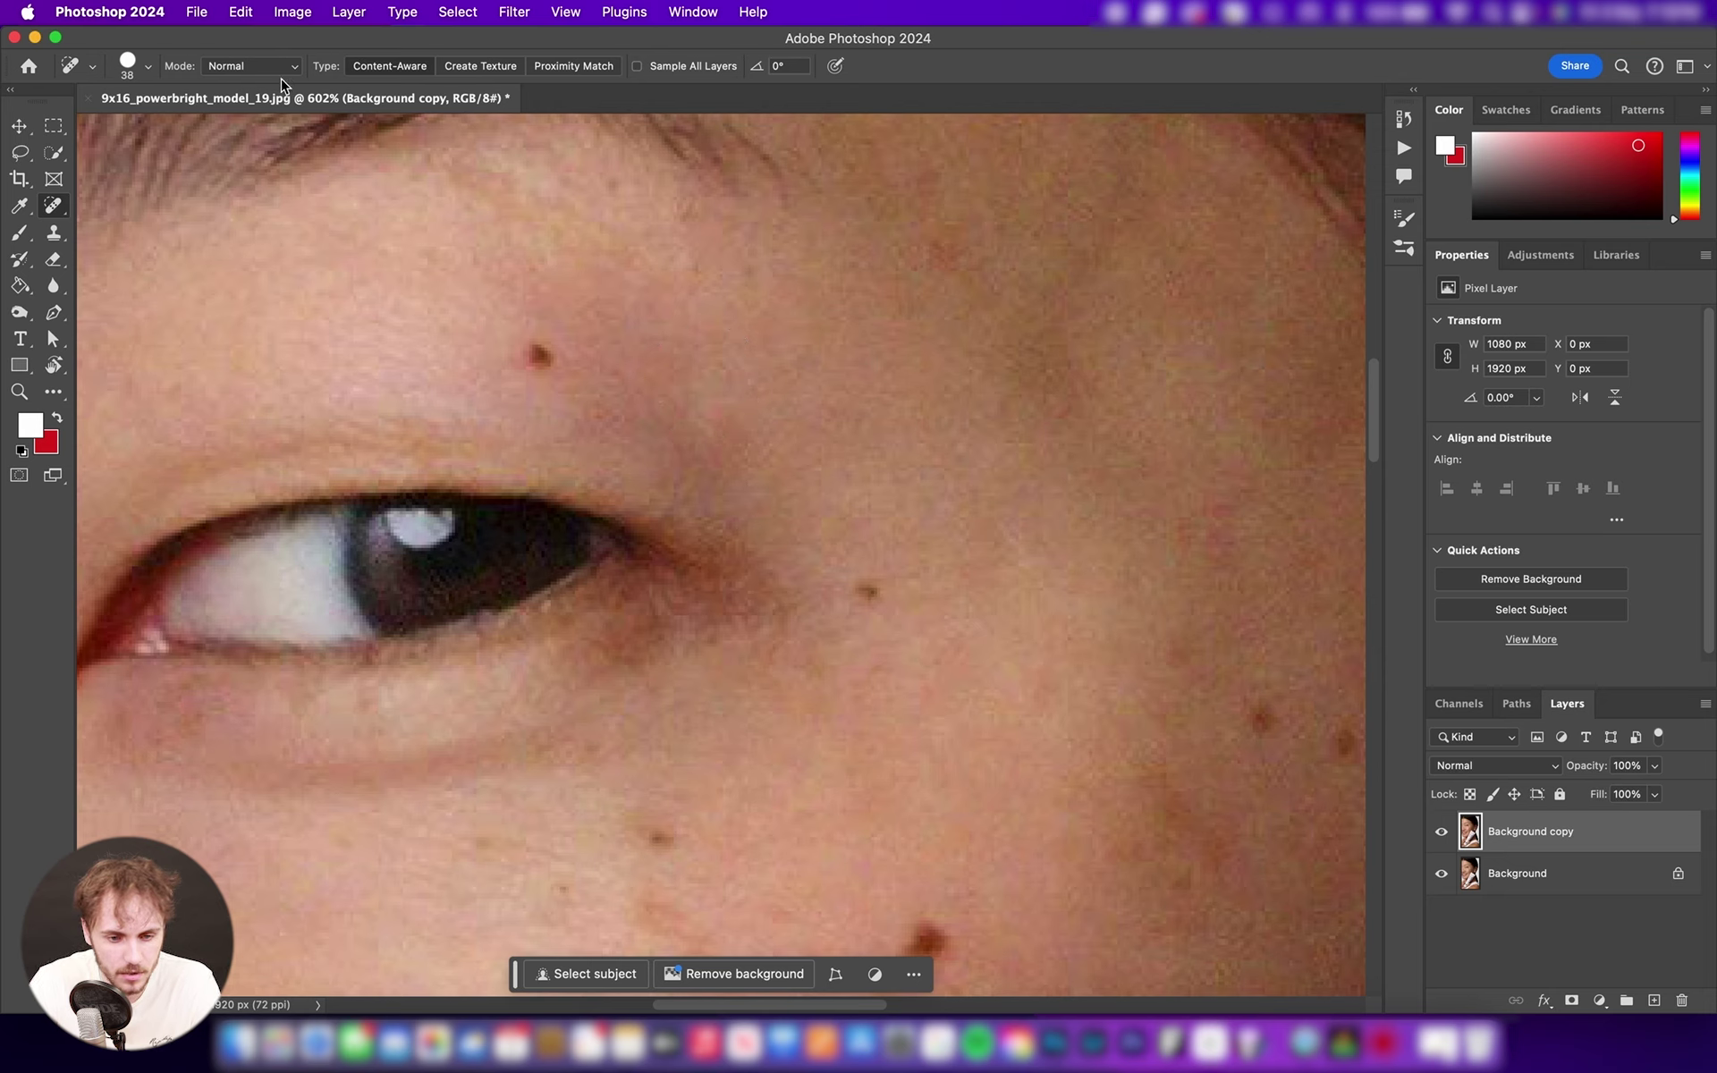
- Try removing the mole above the eye with the healing brush hardness lowered to 0%
click(148, 67)
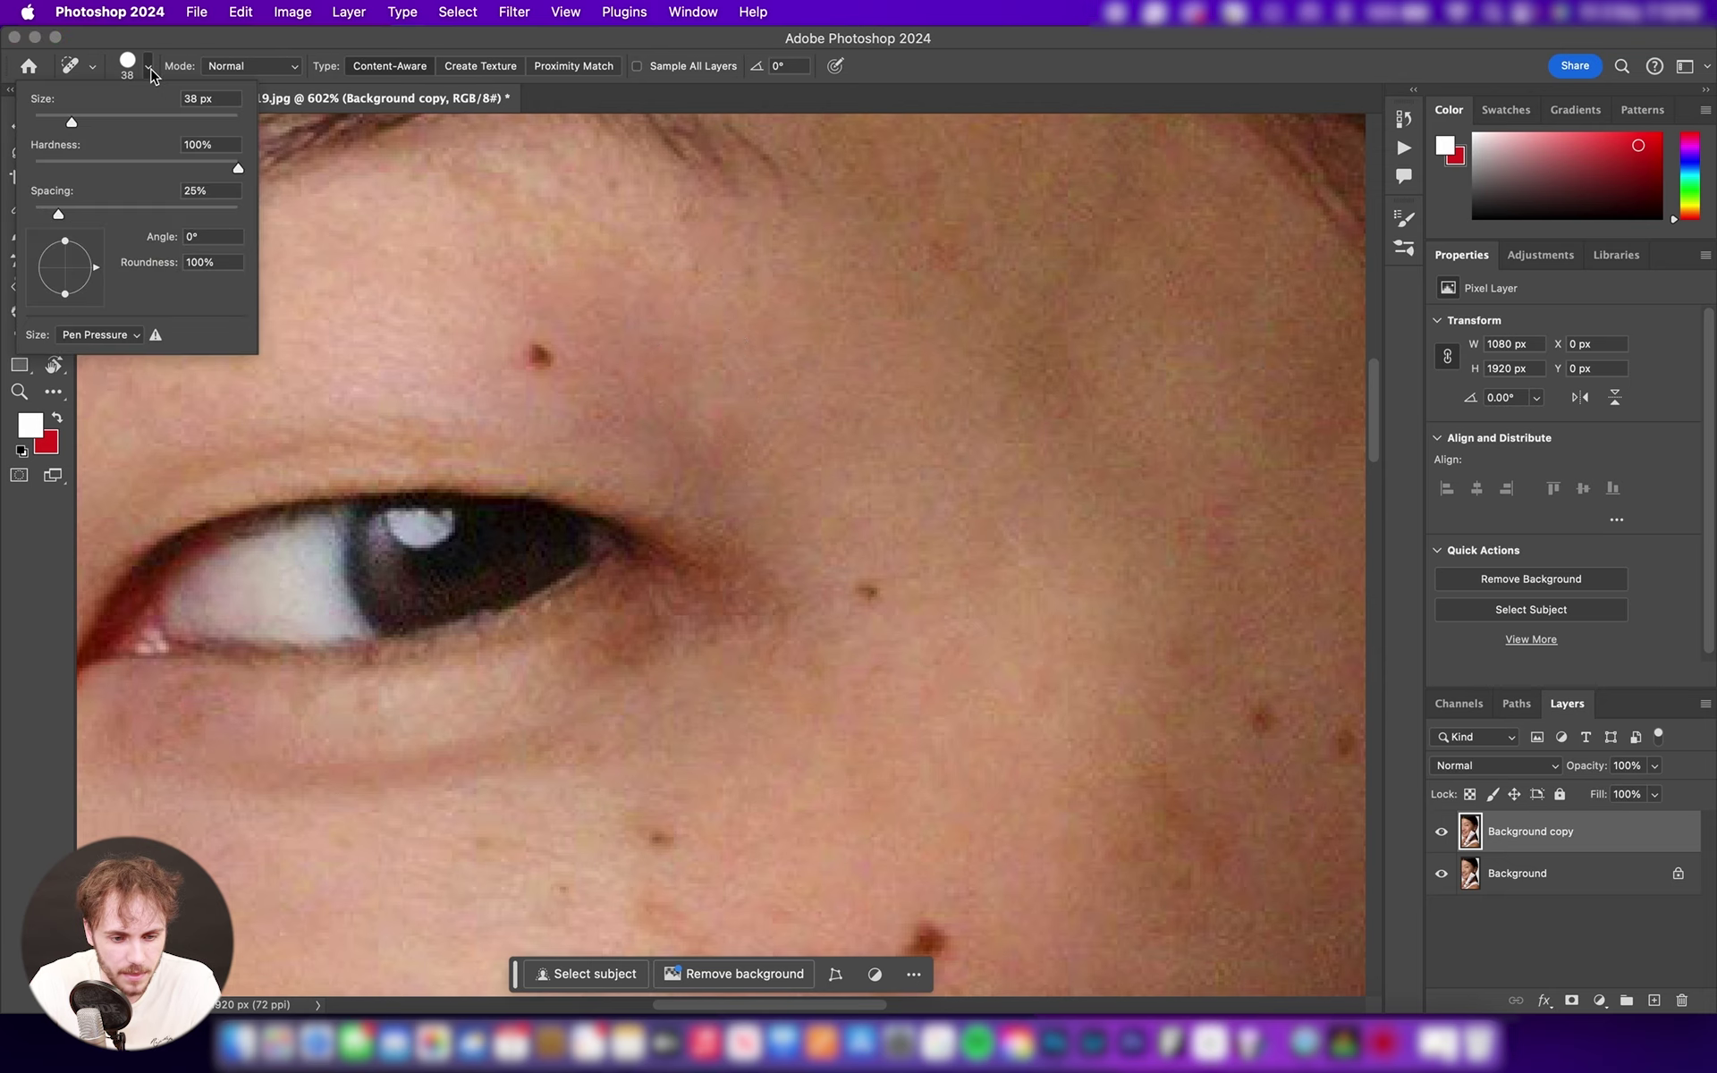
drag(64, 172, 16, 168)
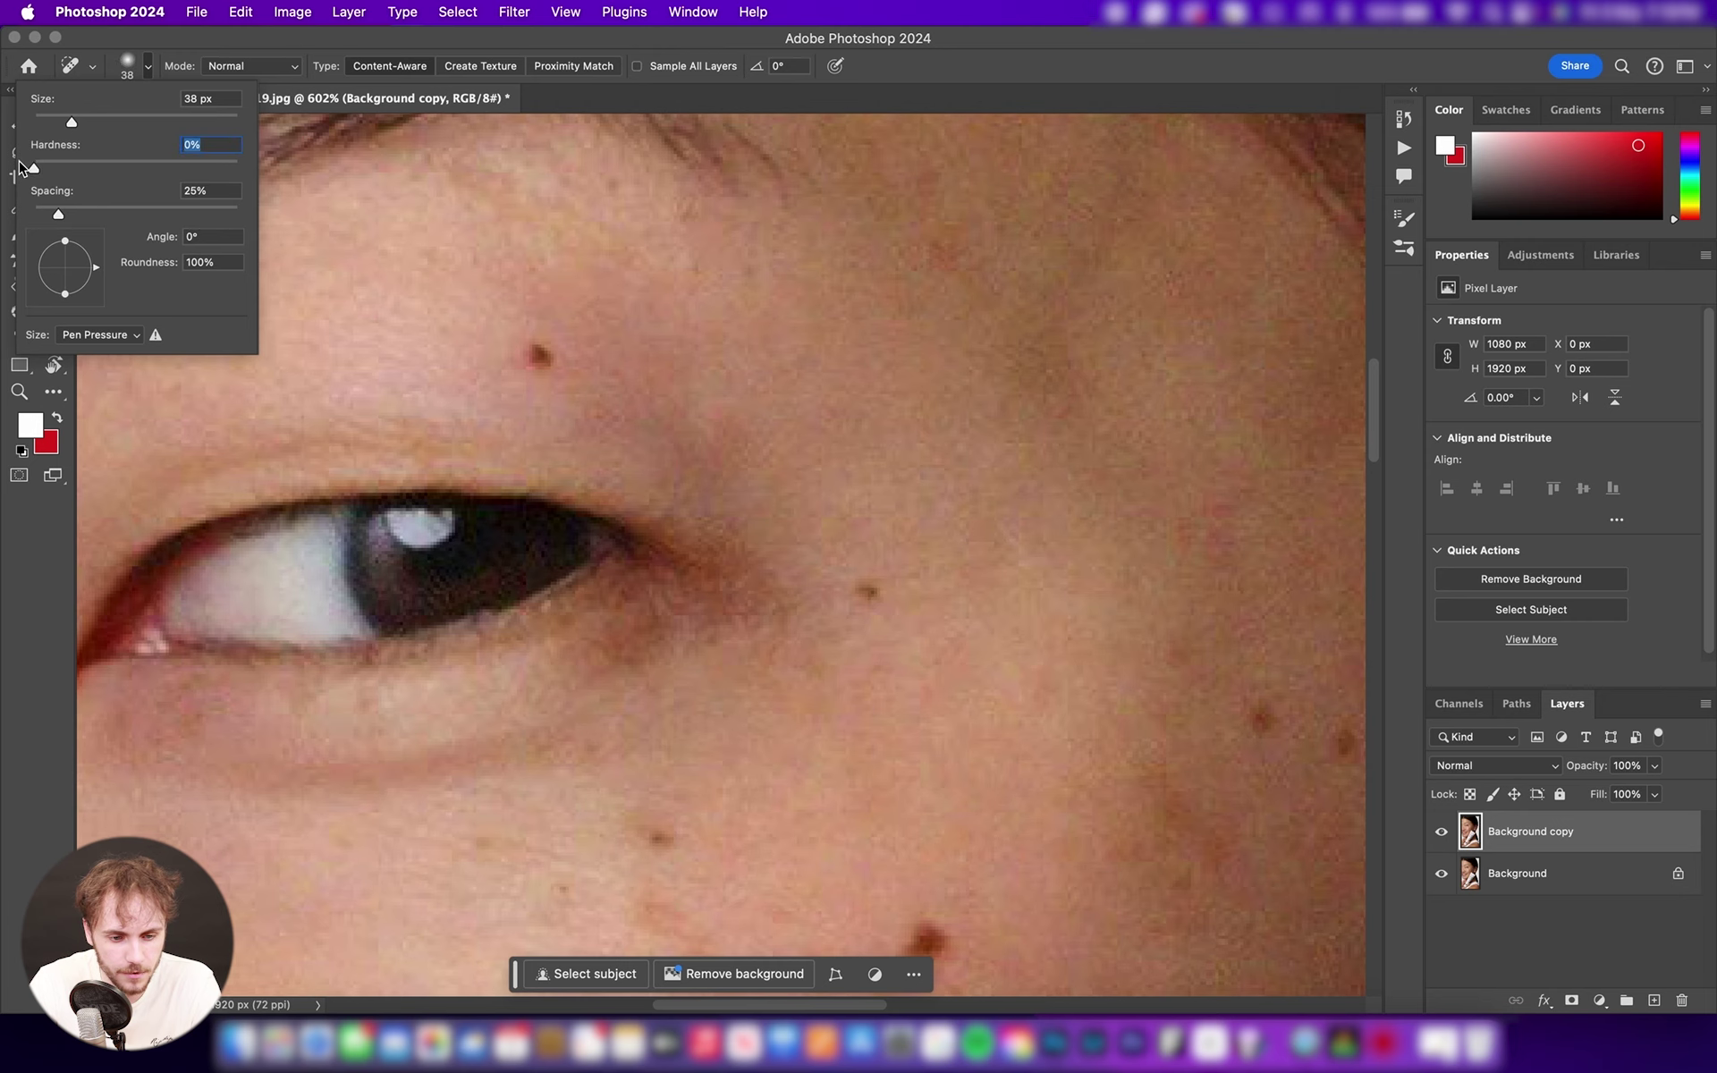
click(541, 358)
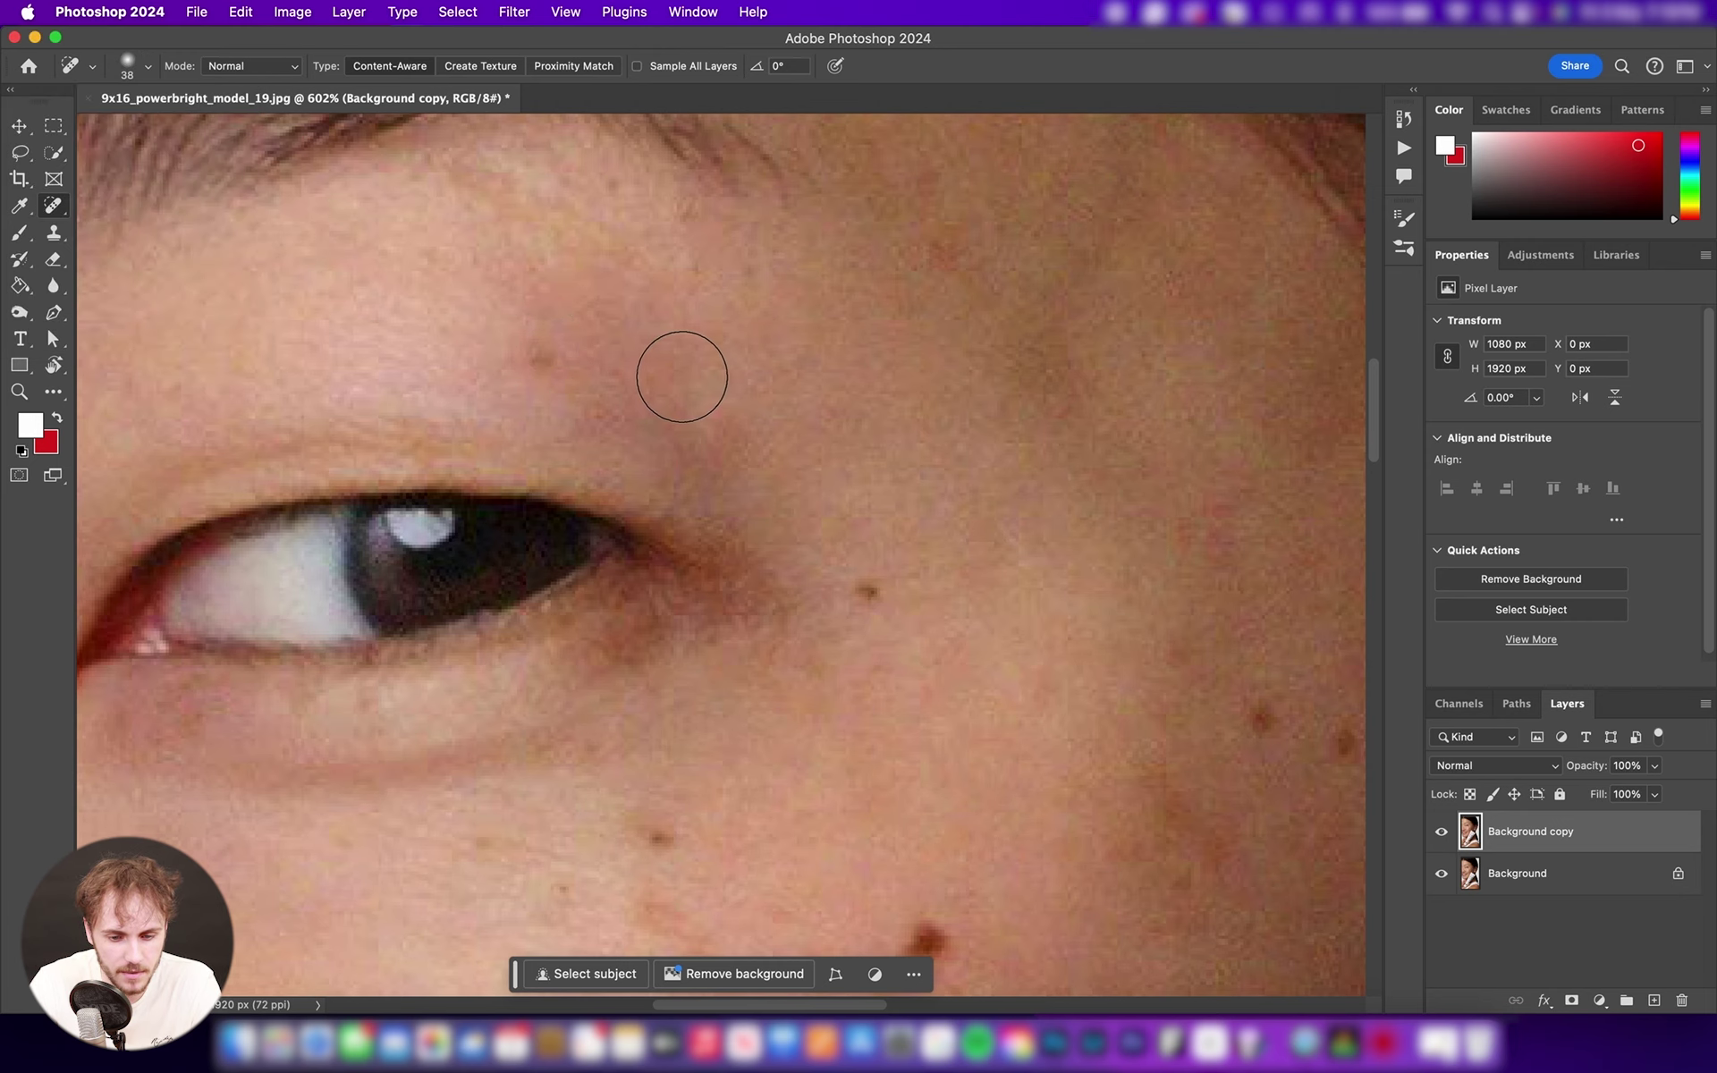
scroll(564, 352, up, 3)
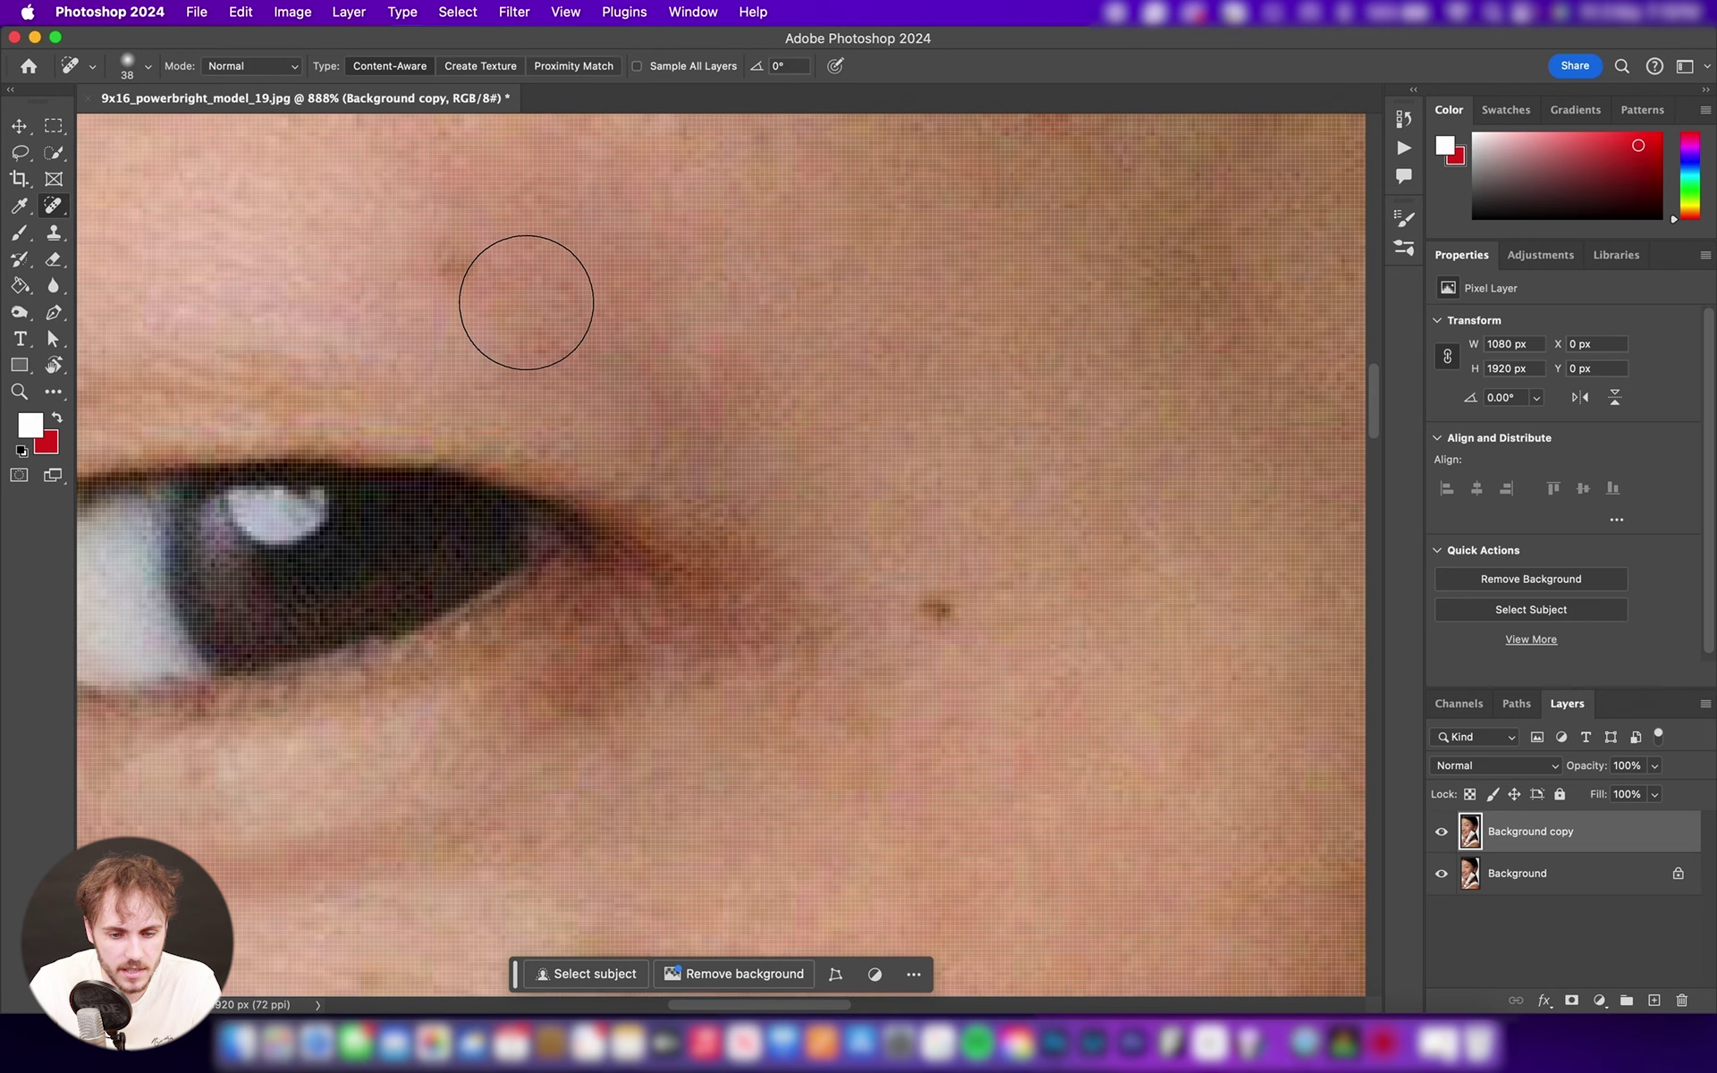
scroll(480, 248, down, 3)
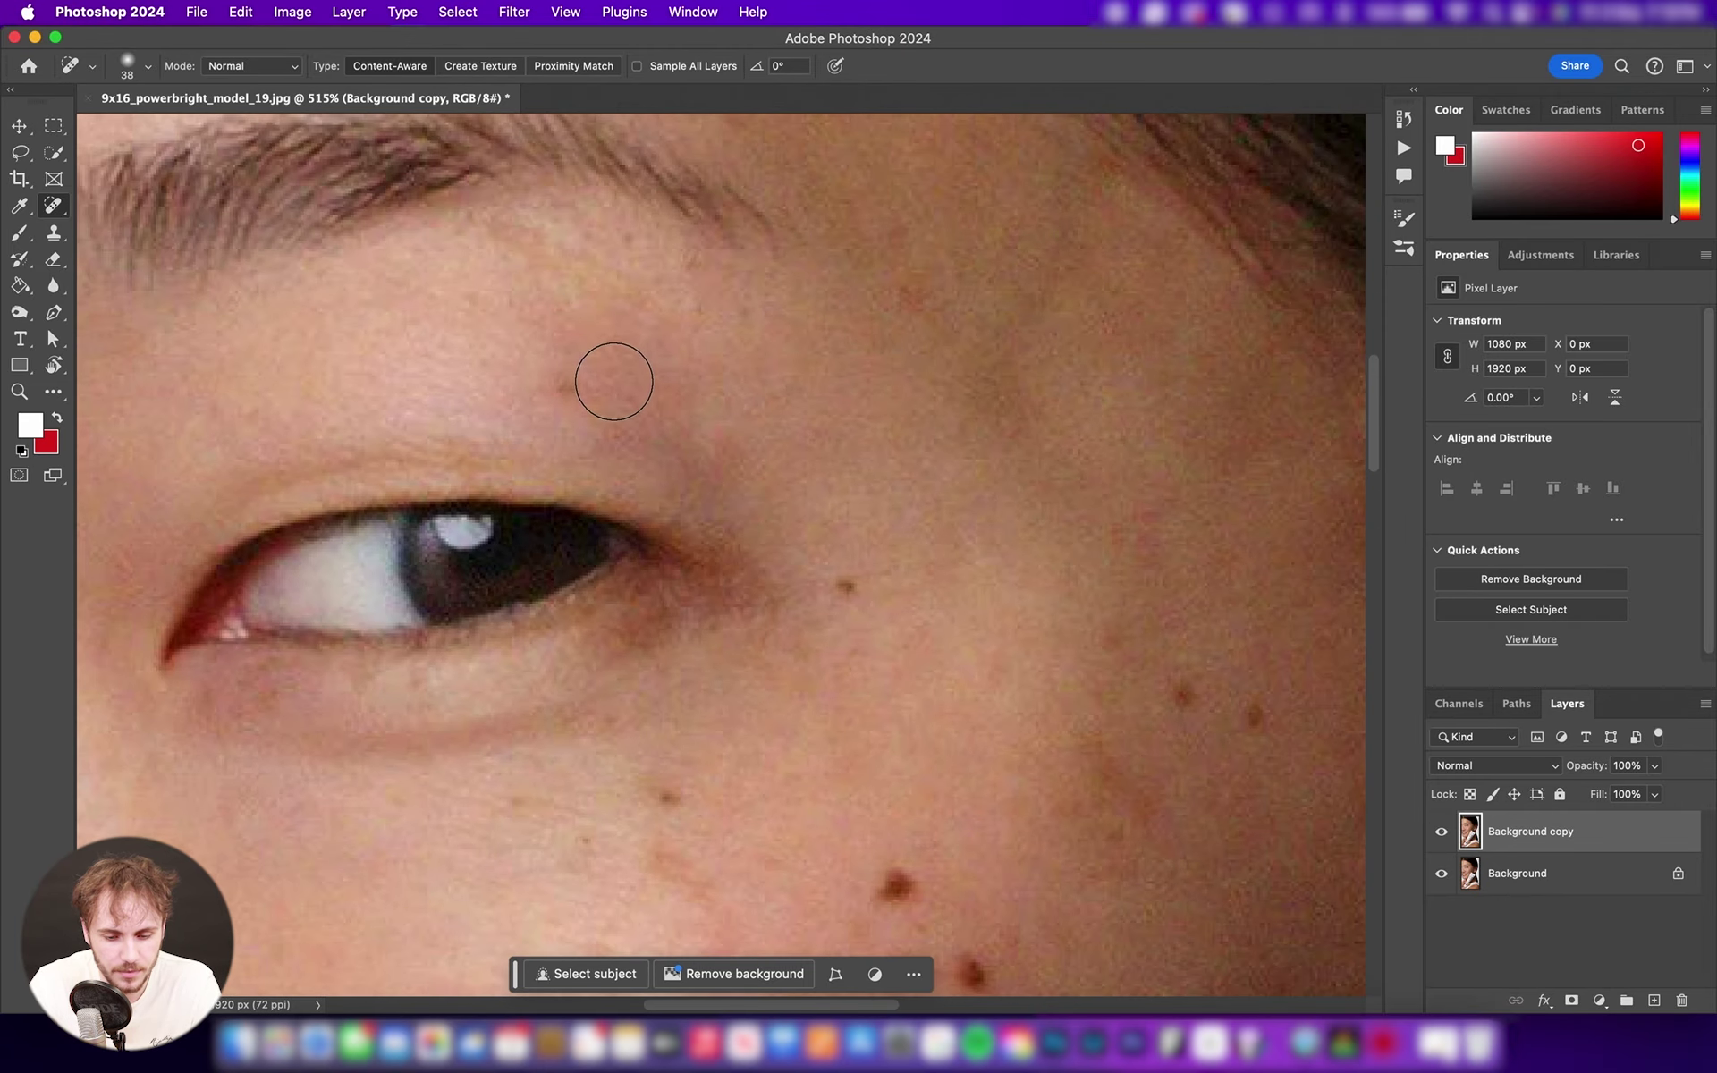
- Remove the mole above the eye with the Spot Healing Brush at 60% hardness and a size of 25 px
click(149, 65)
drag(97, 167, 159, 172)
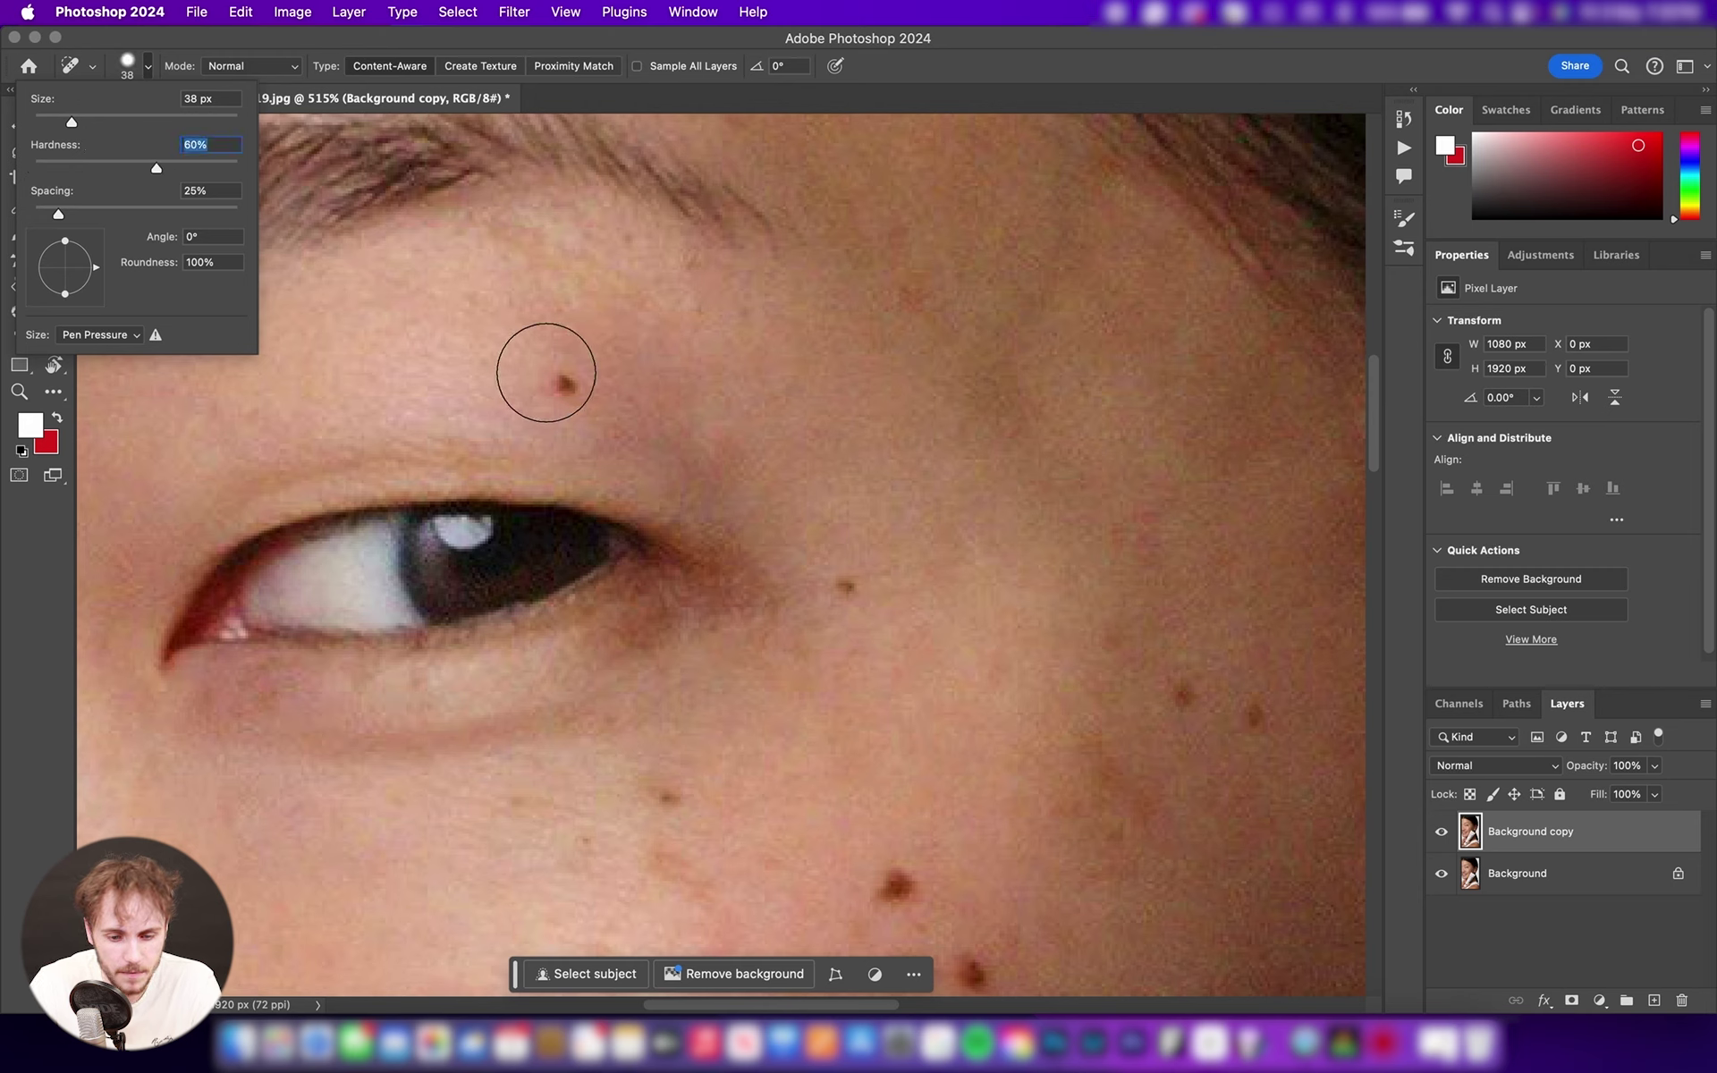
click(557, 378)
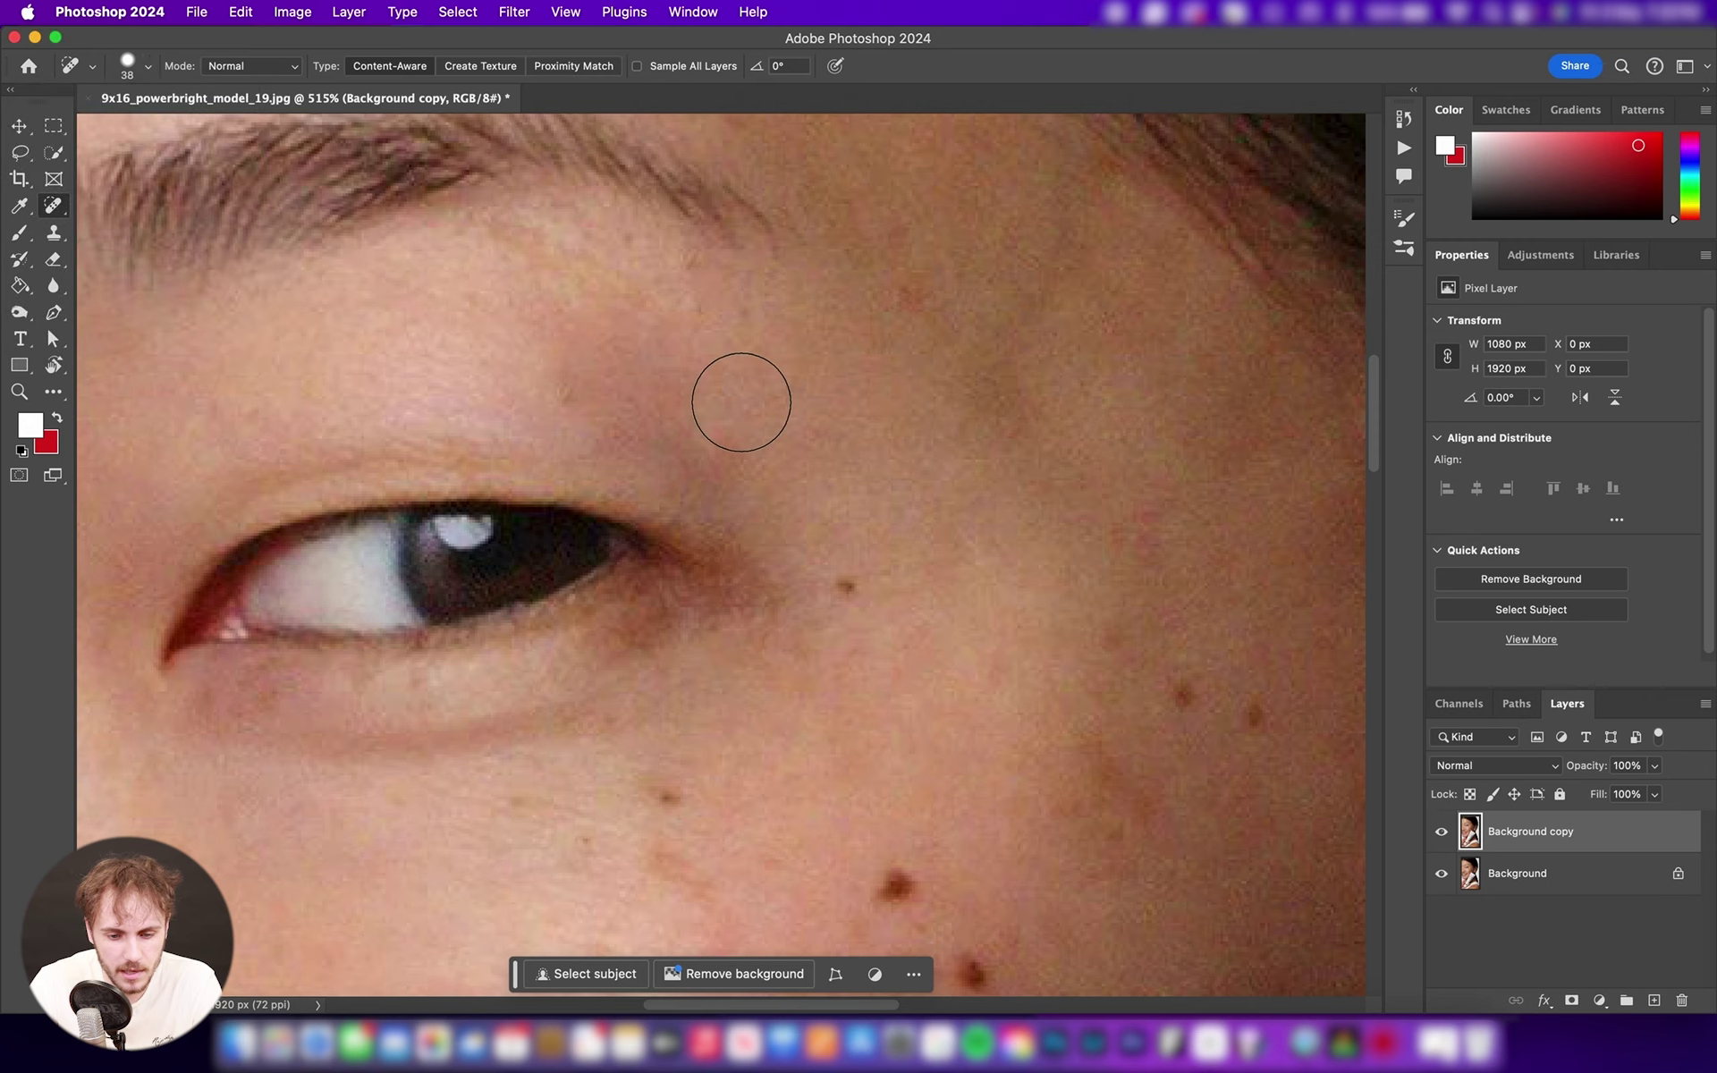
key(super+z)
drag(739, 394, 716, 394)
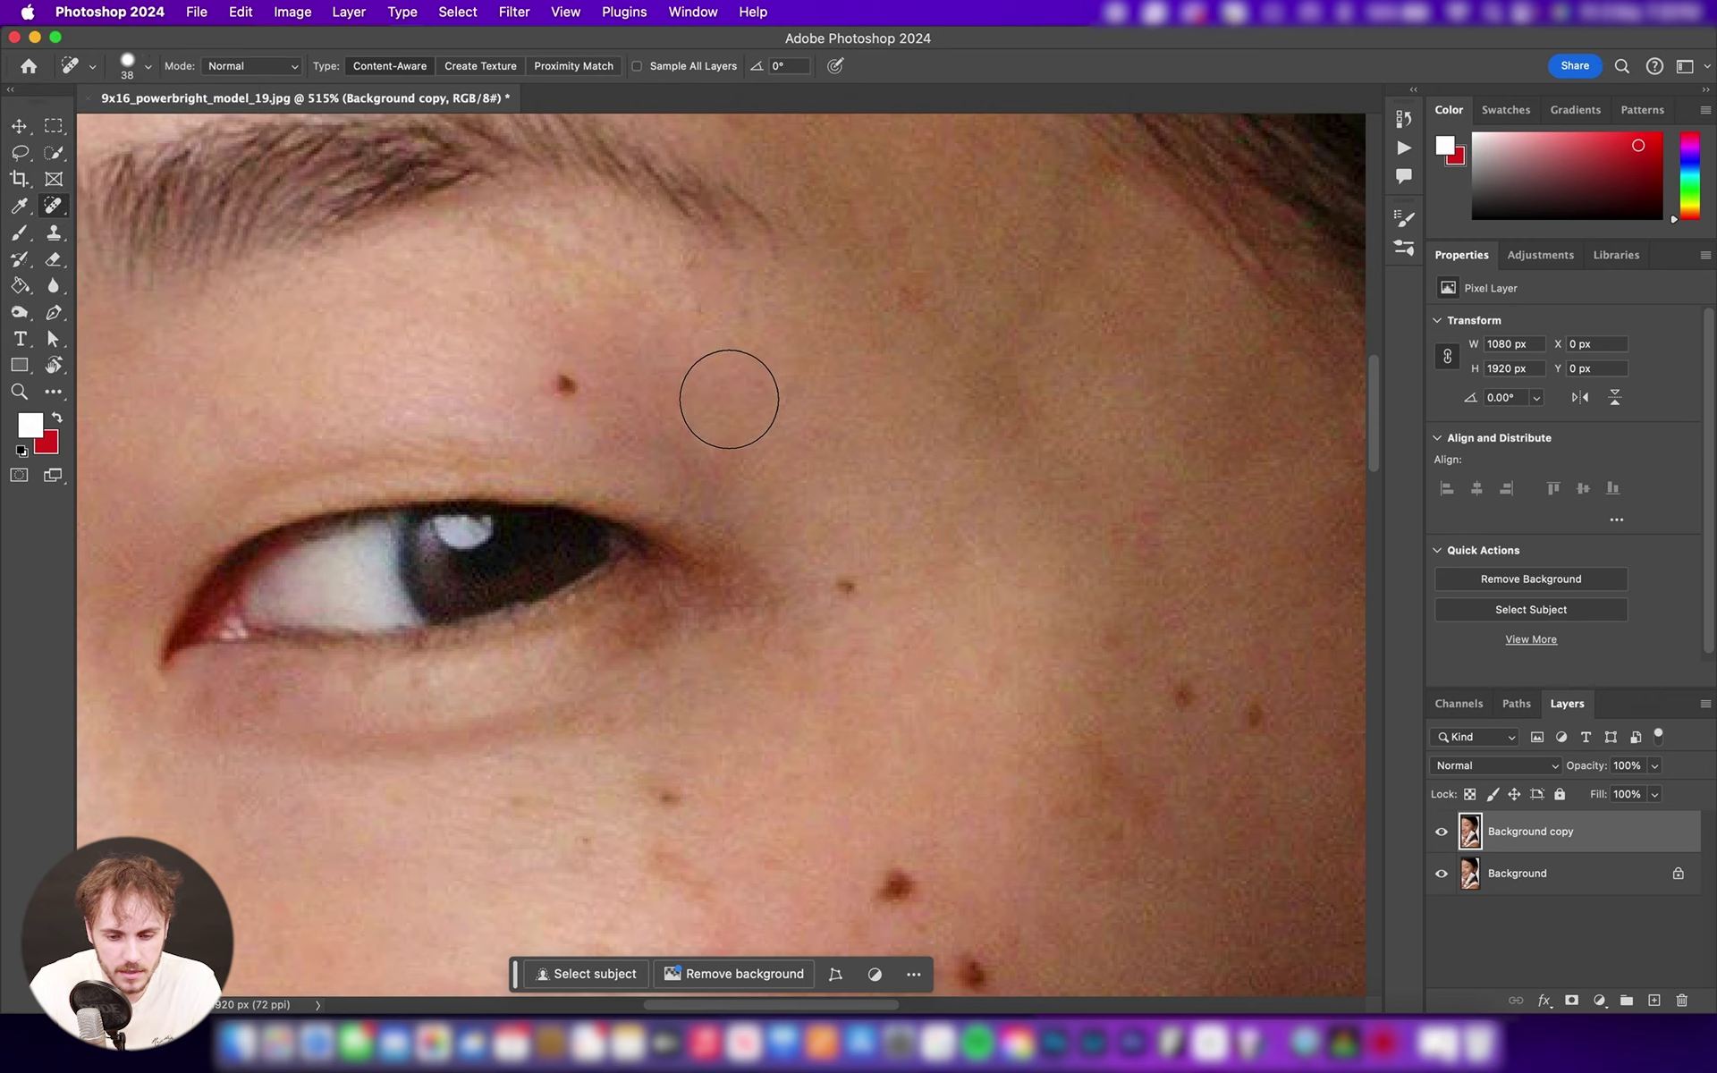
scroll(728, 394, right, 2)
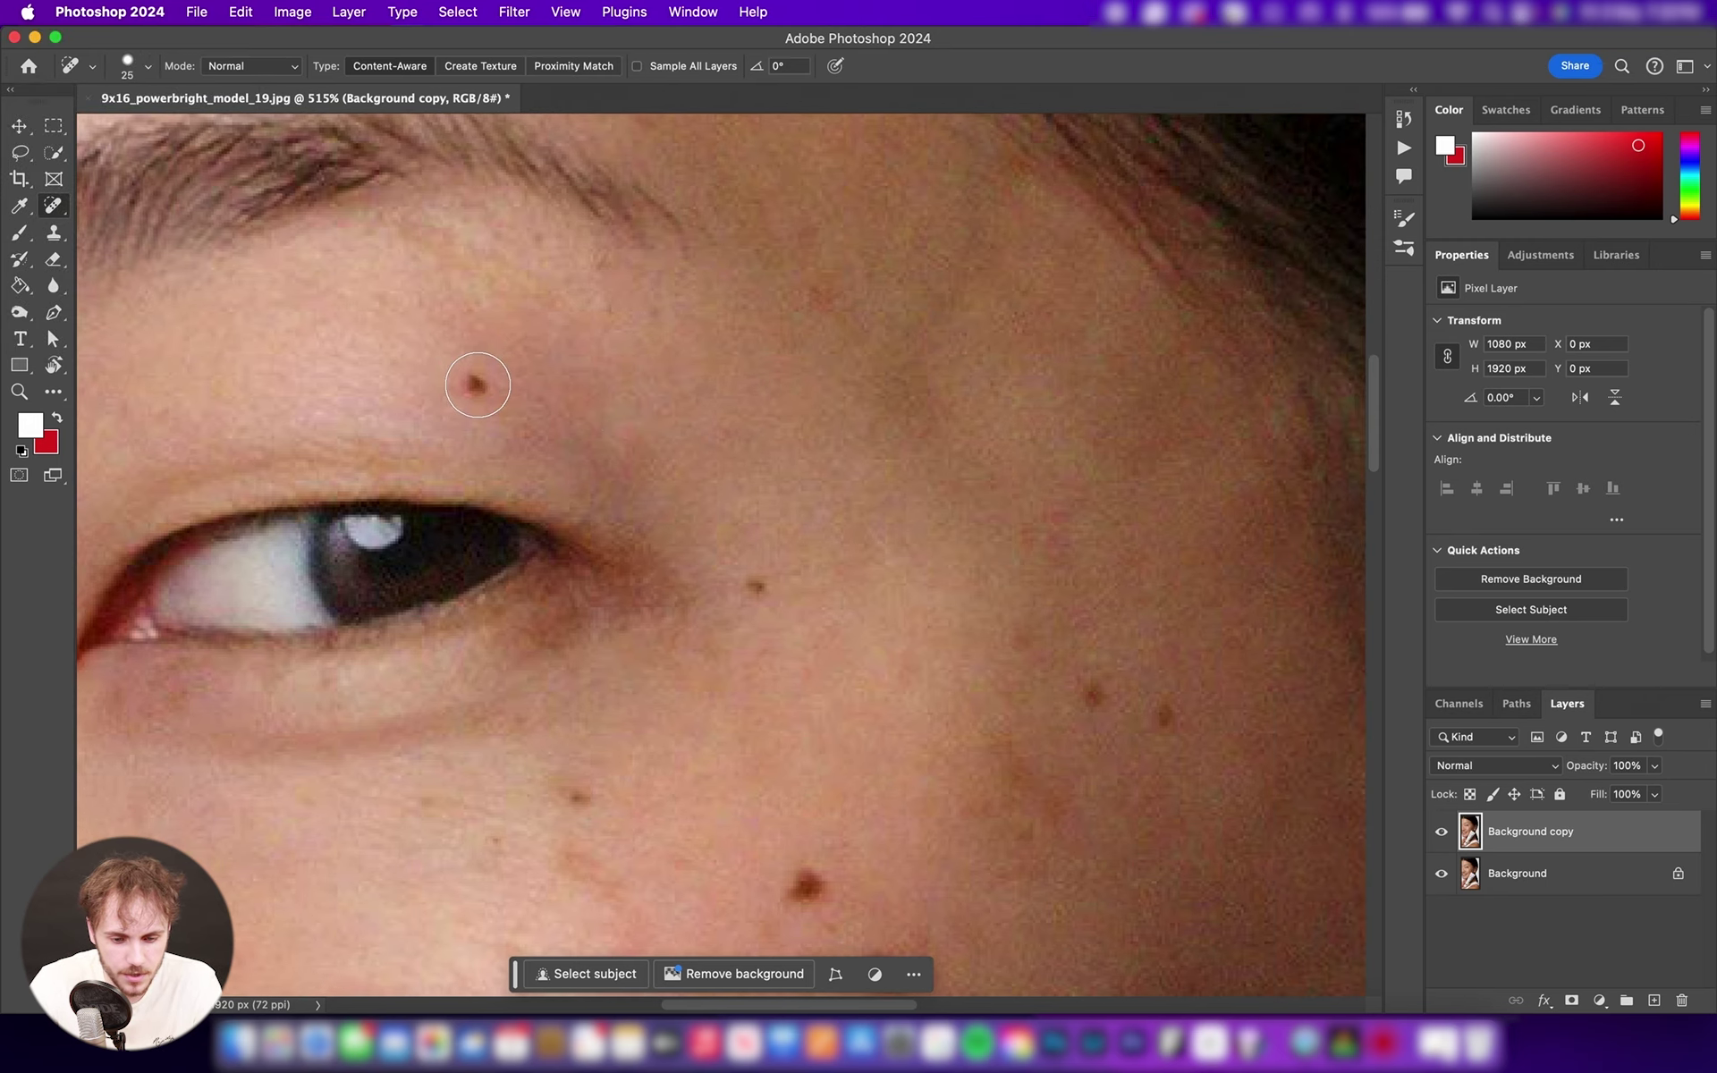
click(474, 384)
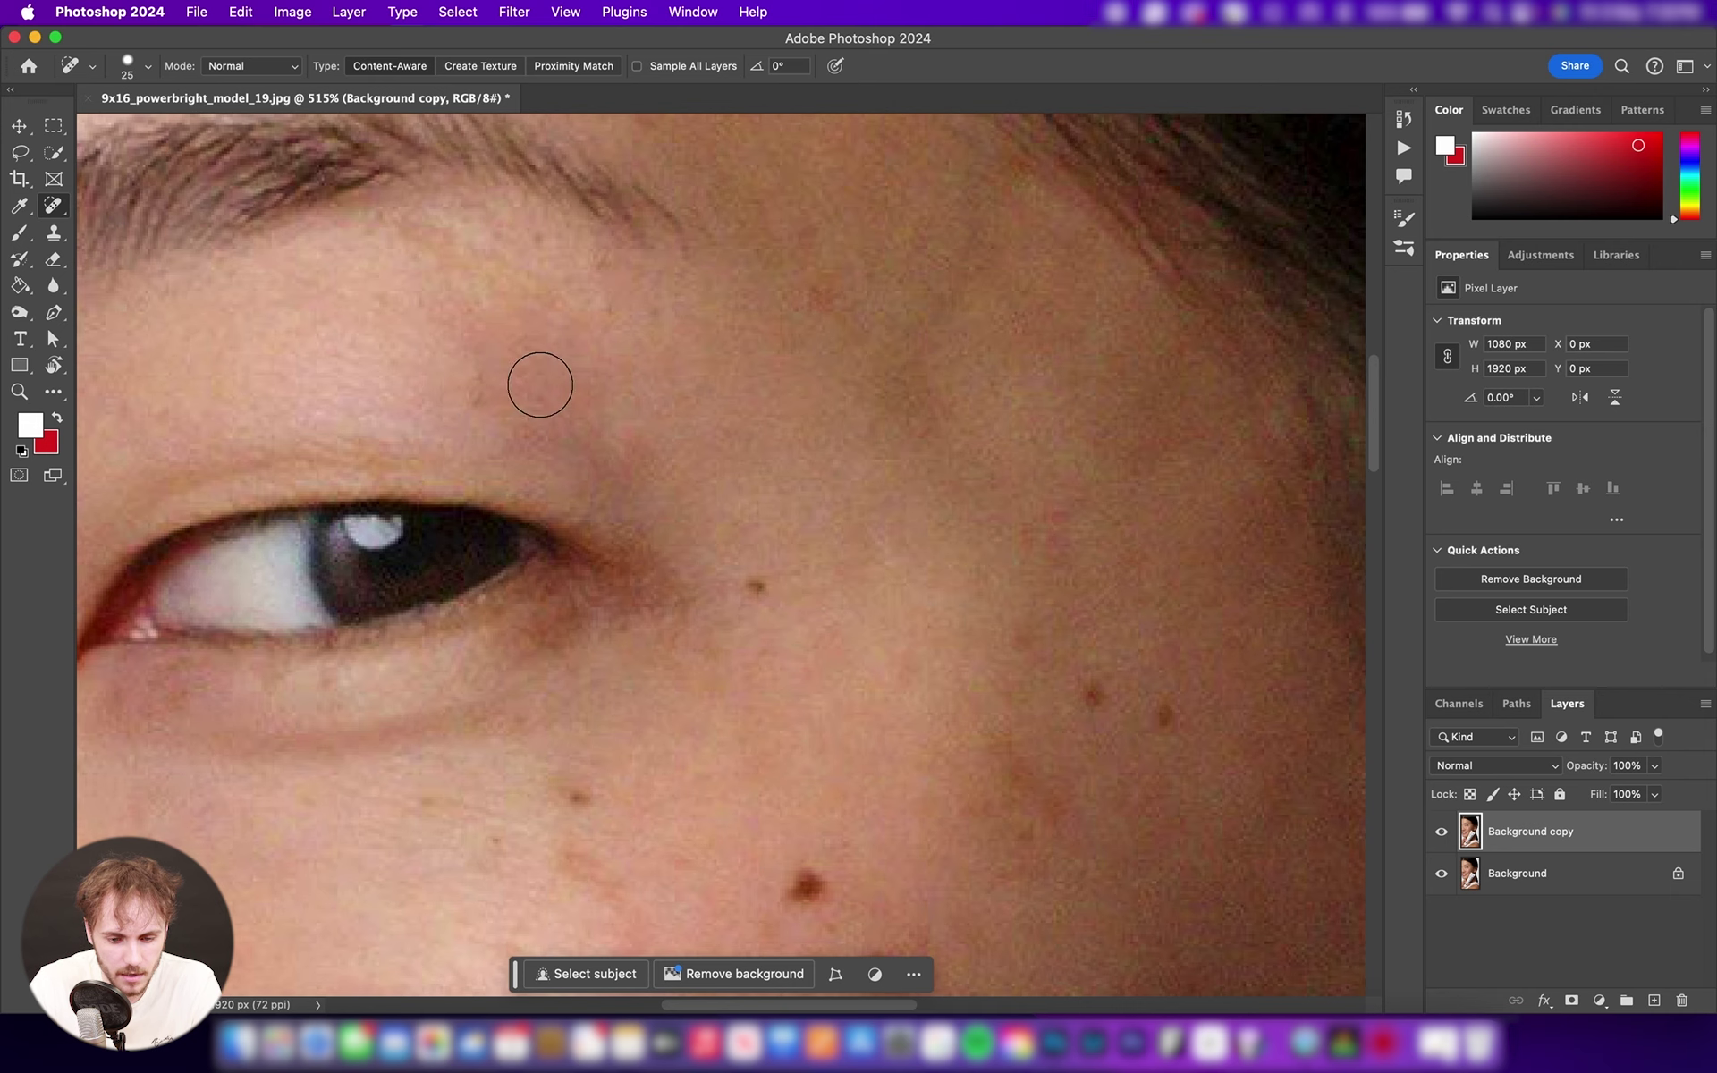
- Try removing the small spot beside the outer eye corner and the two dark moles on the cheek
scroll(689, 413, down, 5)
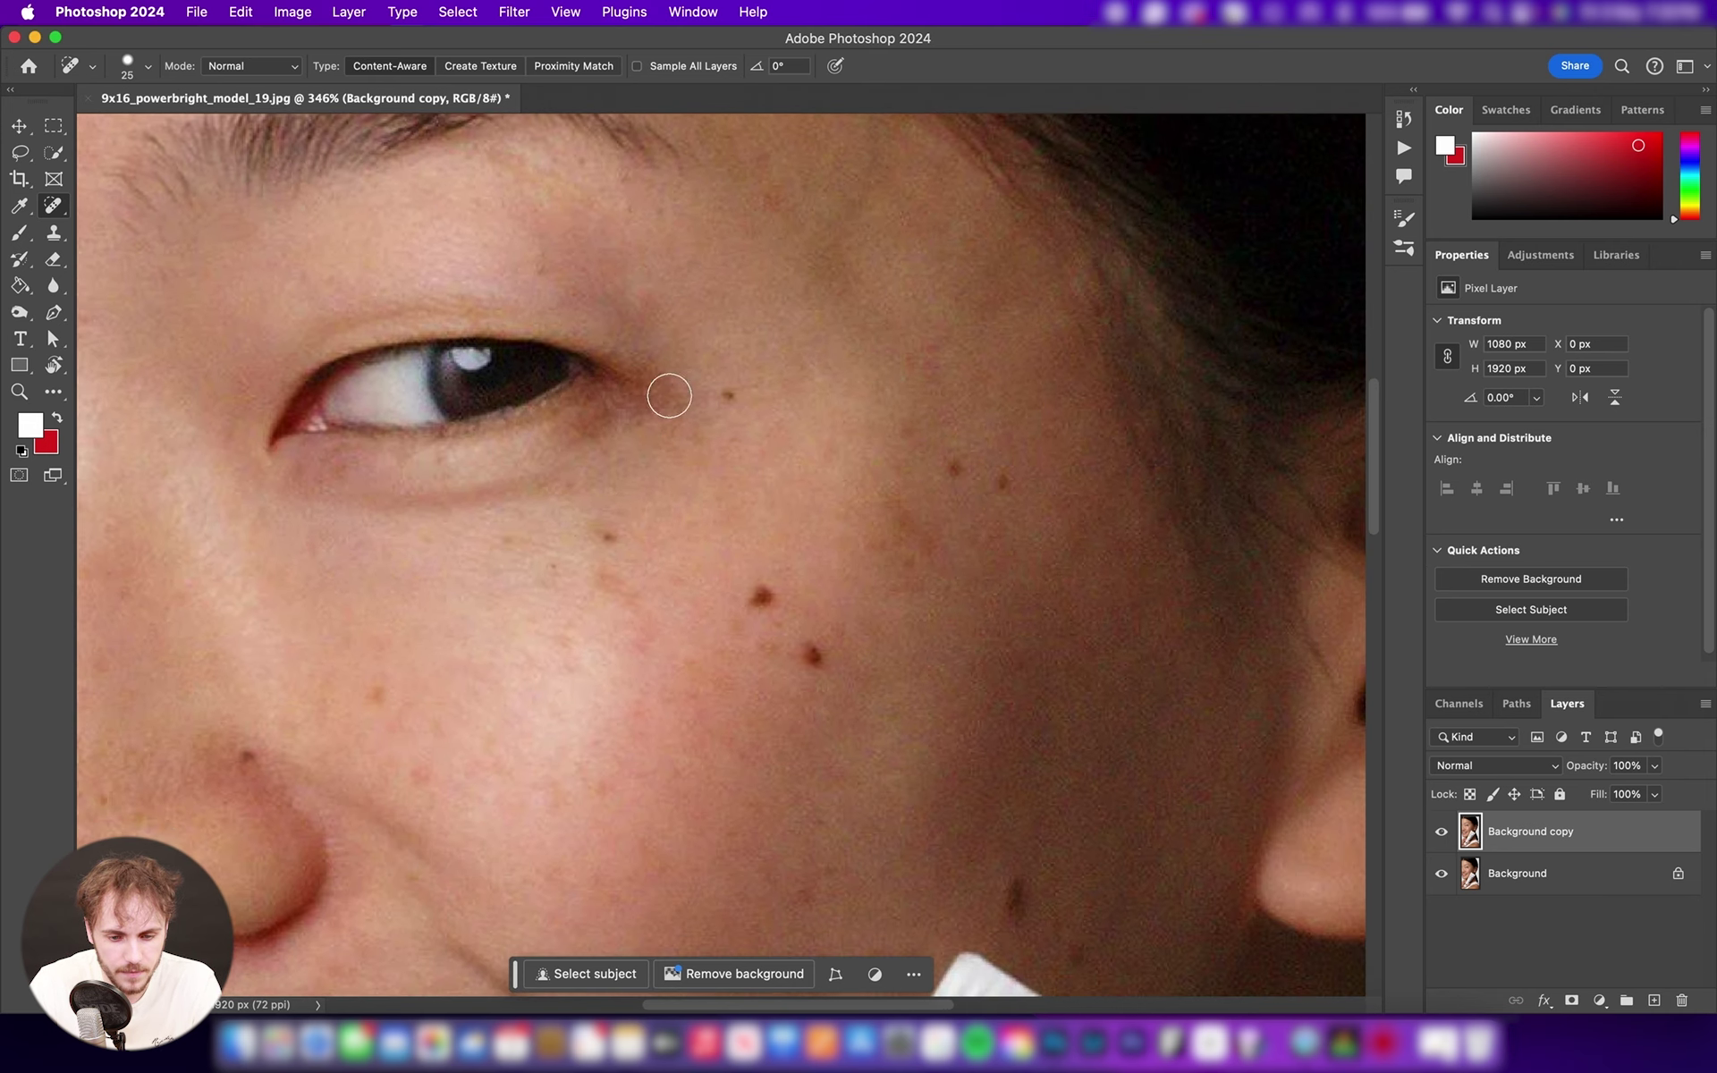
click(729, 396)
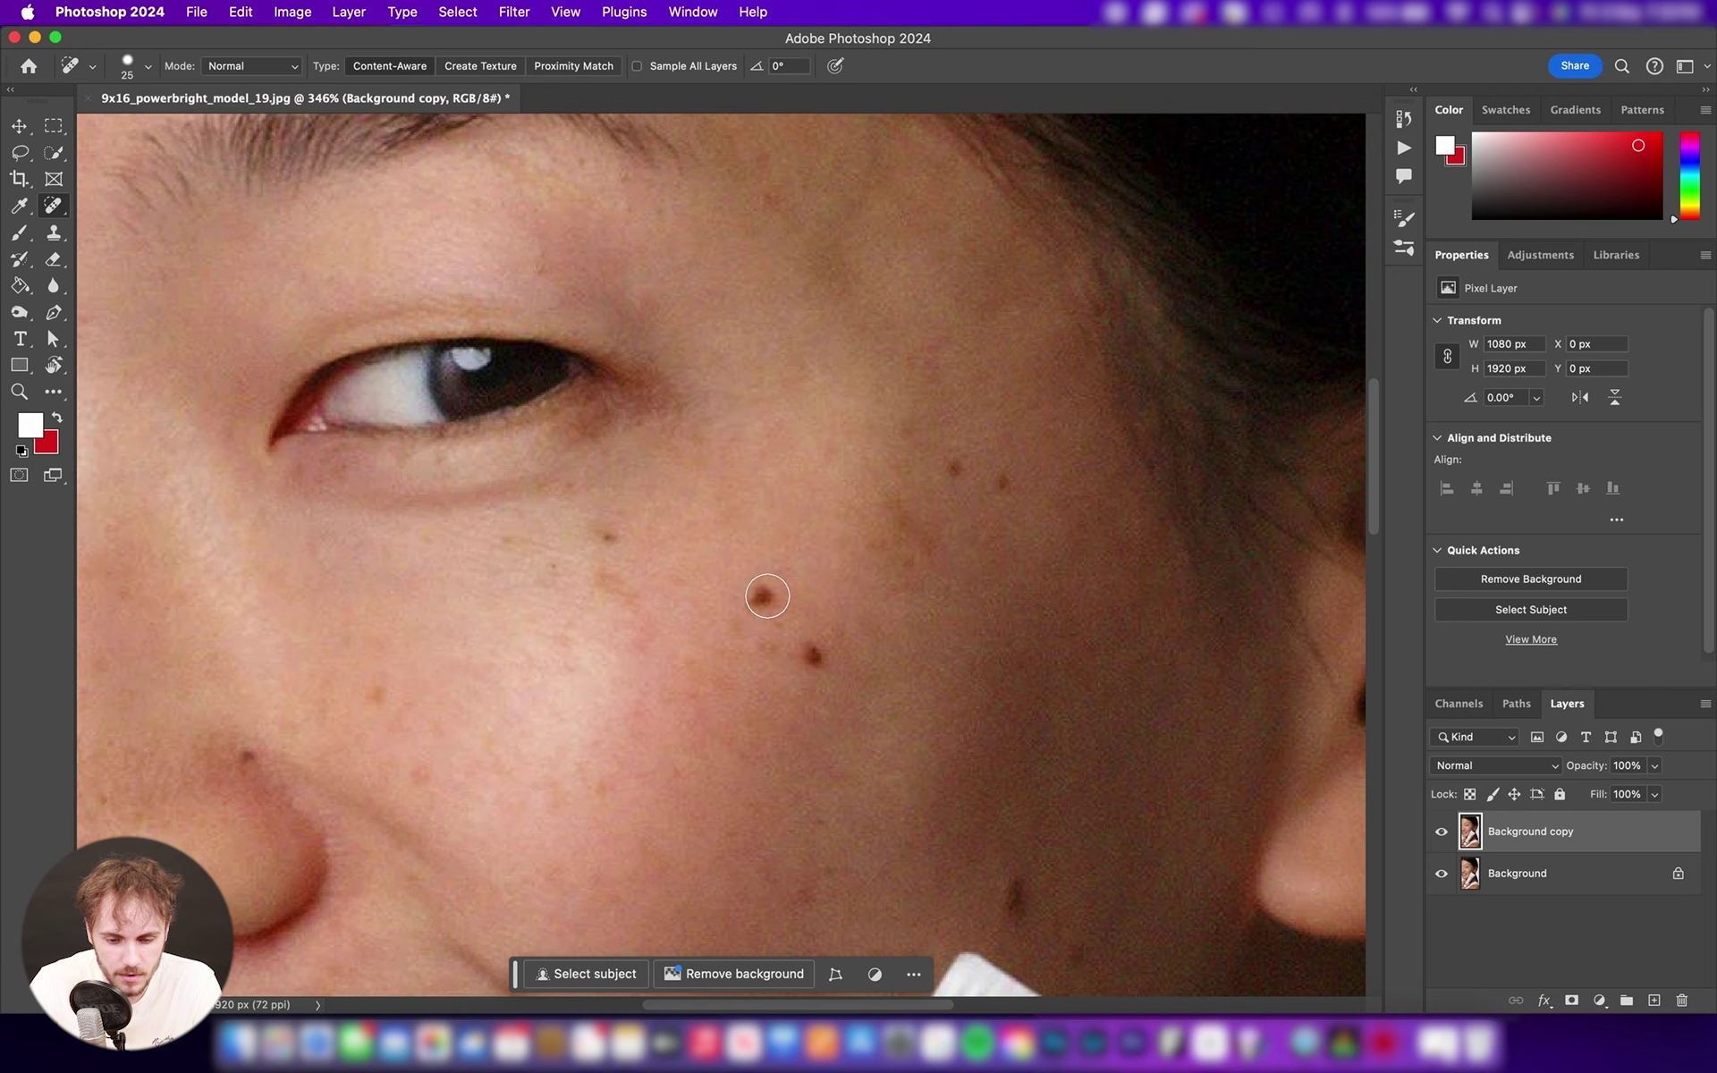
click(760, 595)
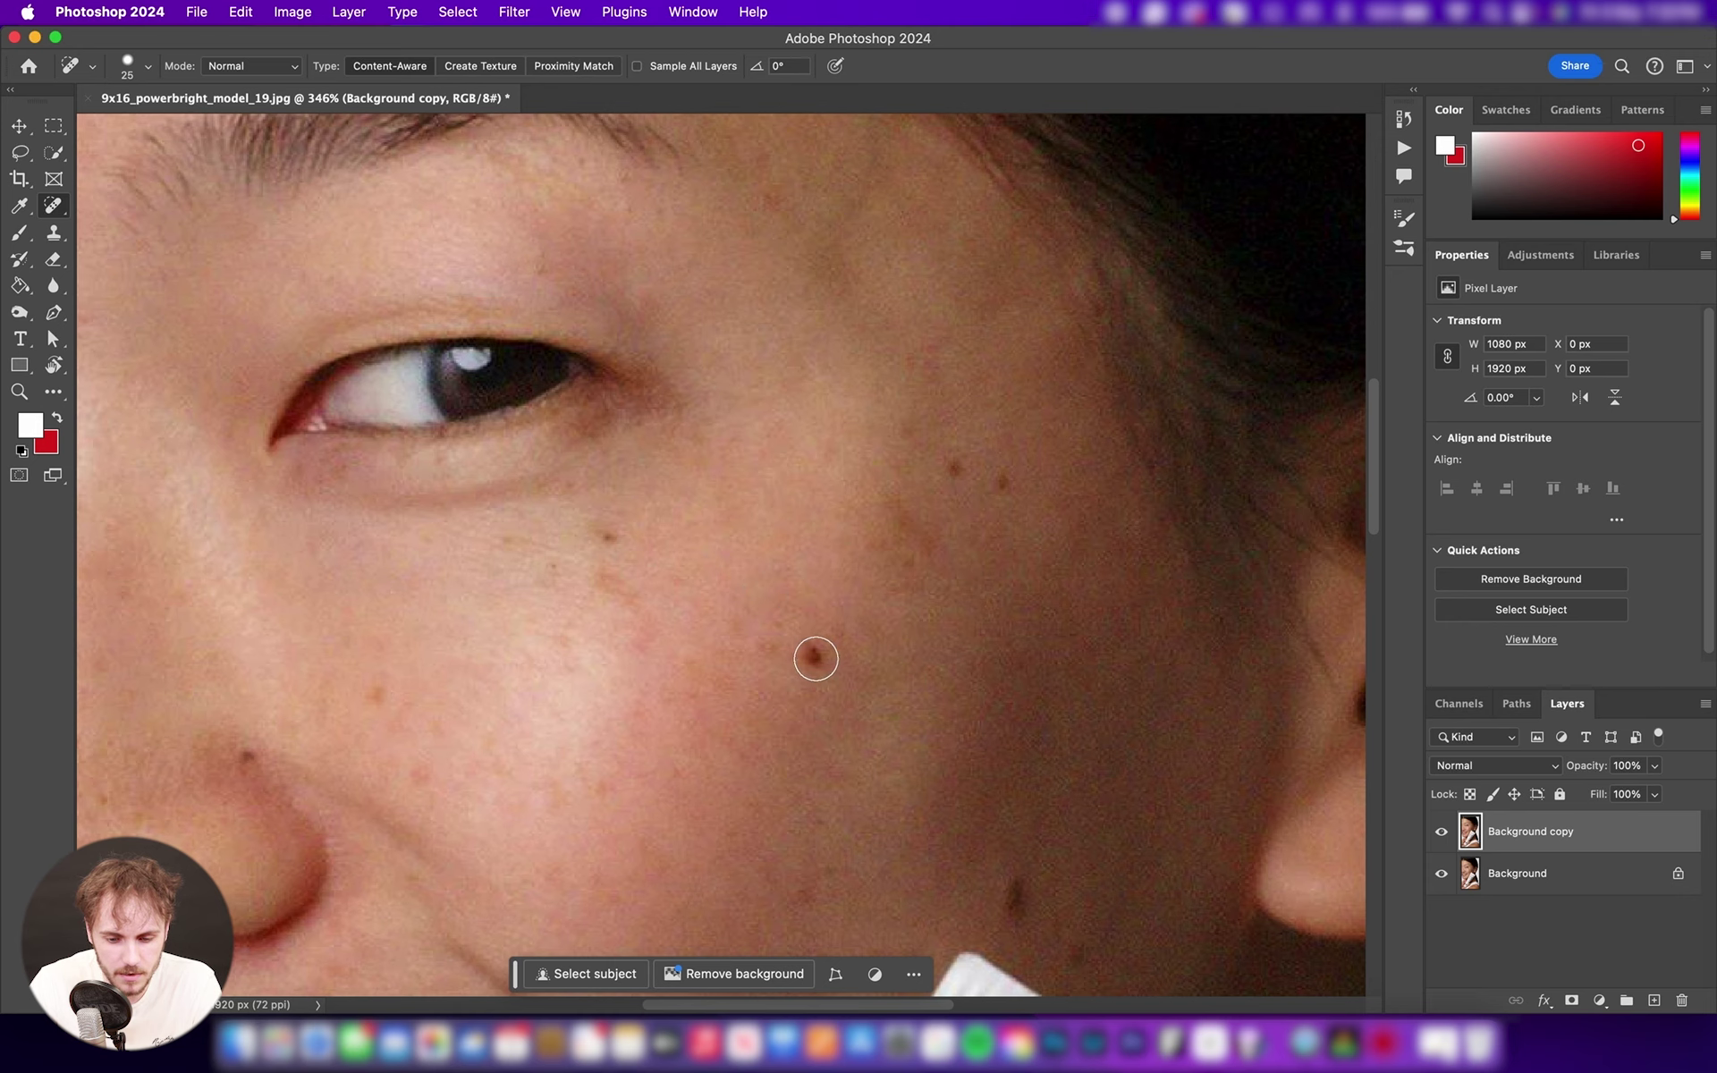
scroll(1017, 642, down, 3)
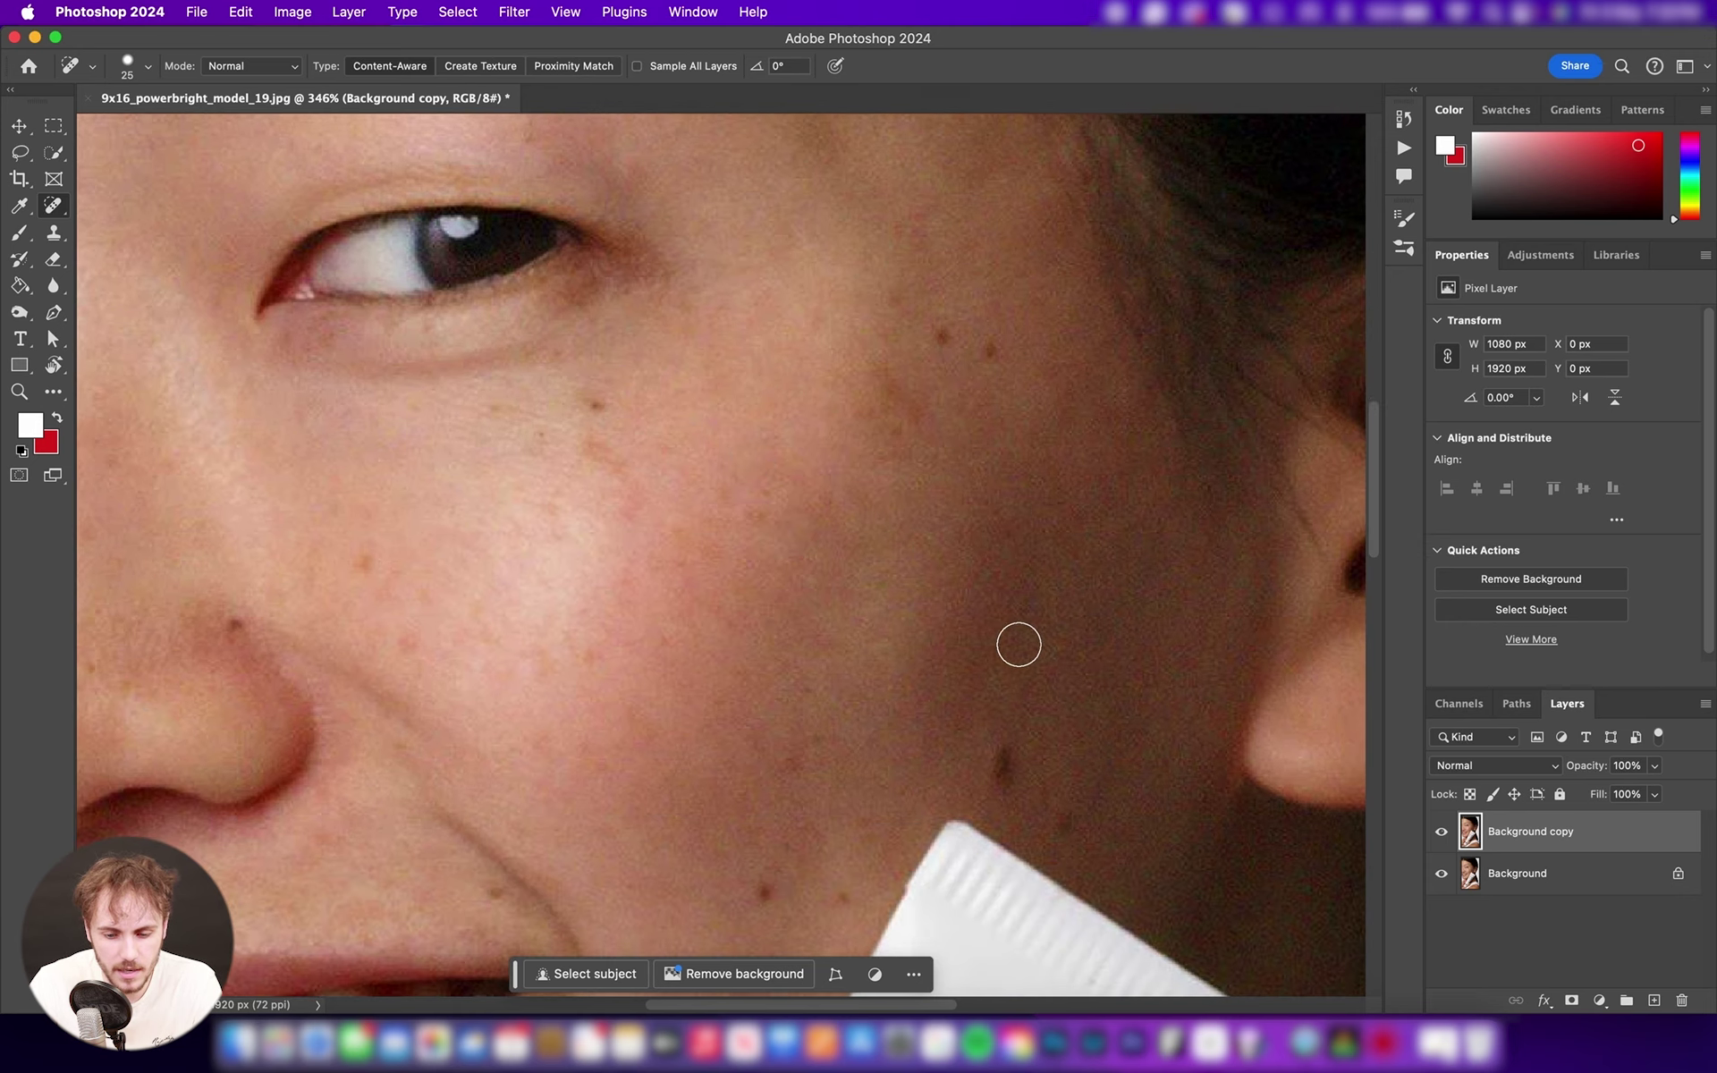
scroll(1017, 644, down, 2)
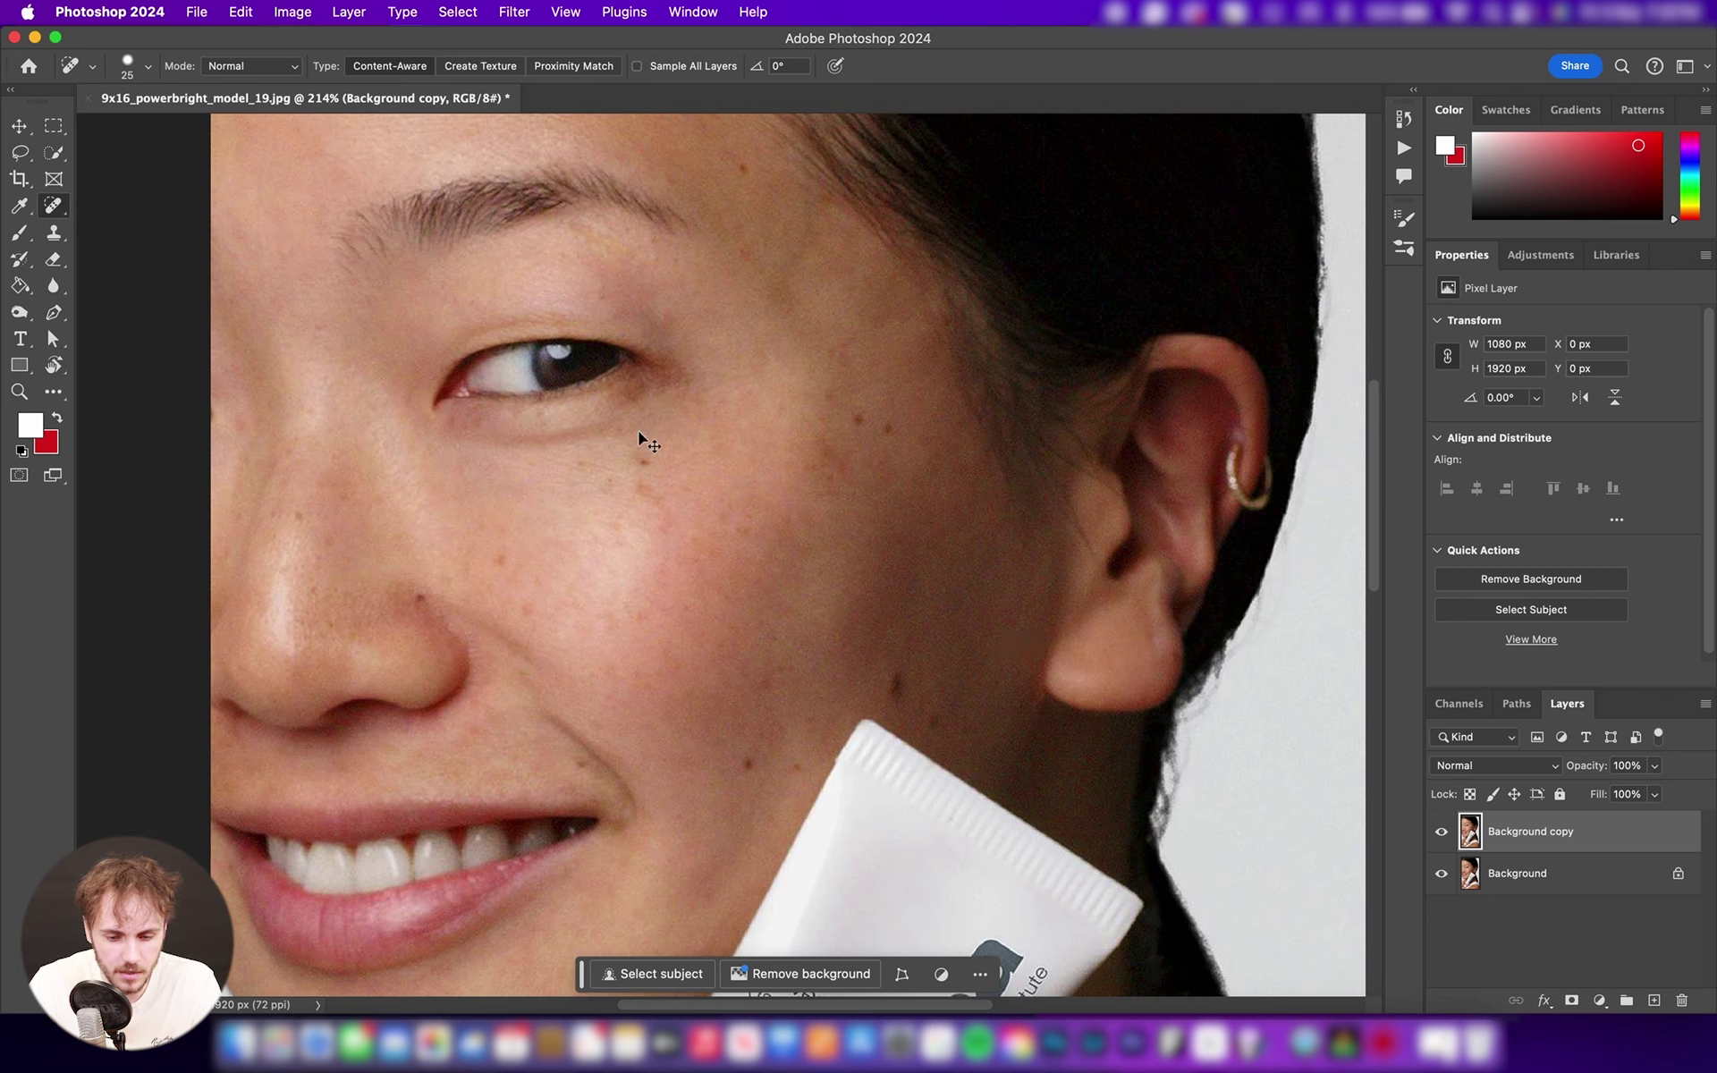
key(super+z)
key(super+z)
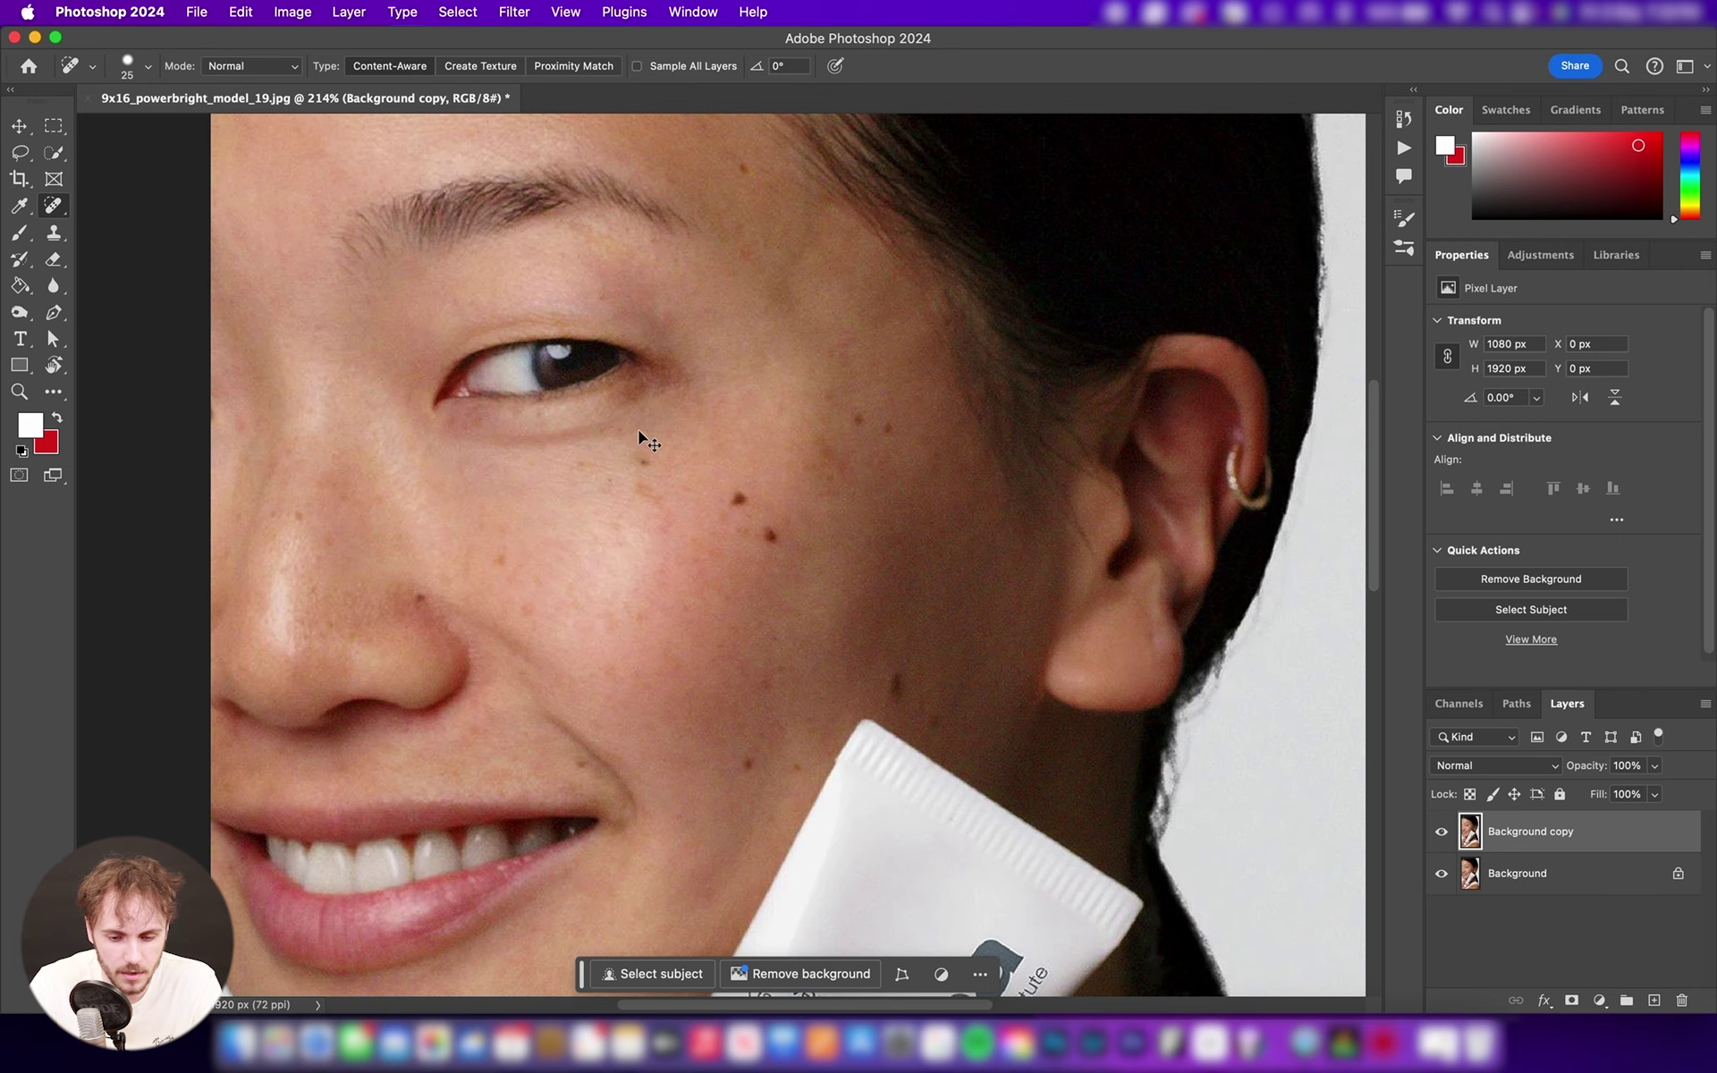
- Switch to the Healing Brush Tool and reduce its size to 40 px
scroll(639, 430, left, 2)
right_click(54, 206)
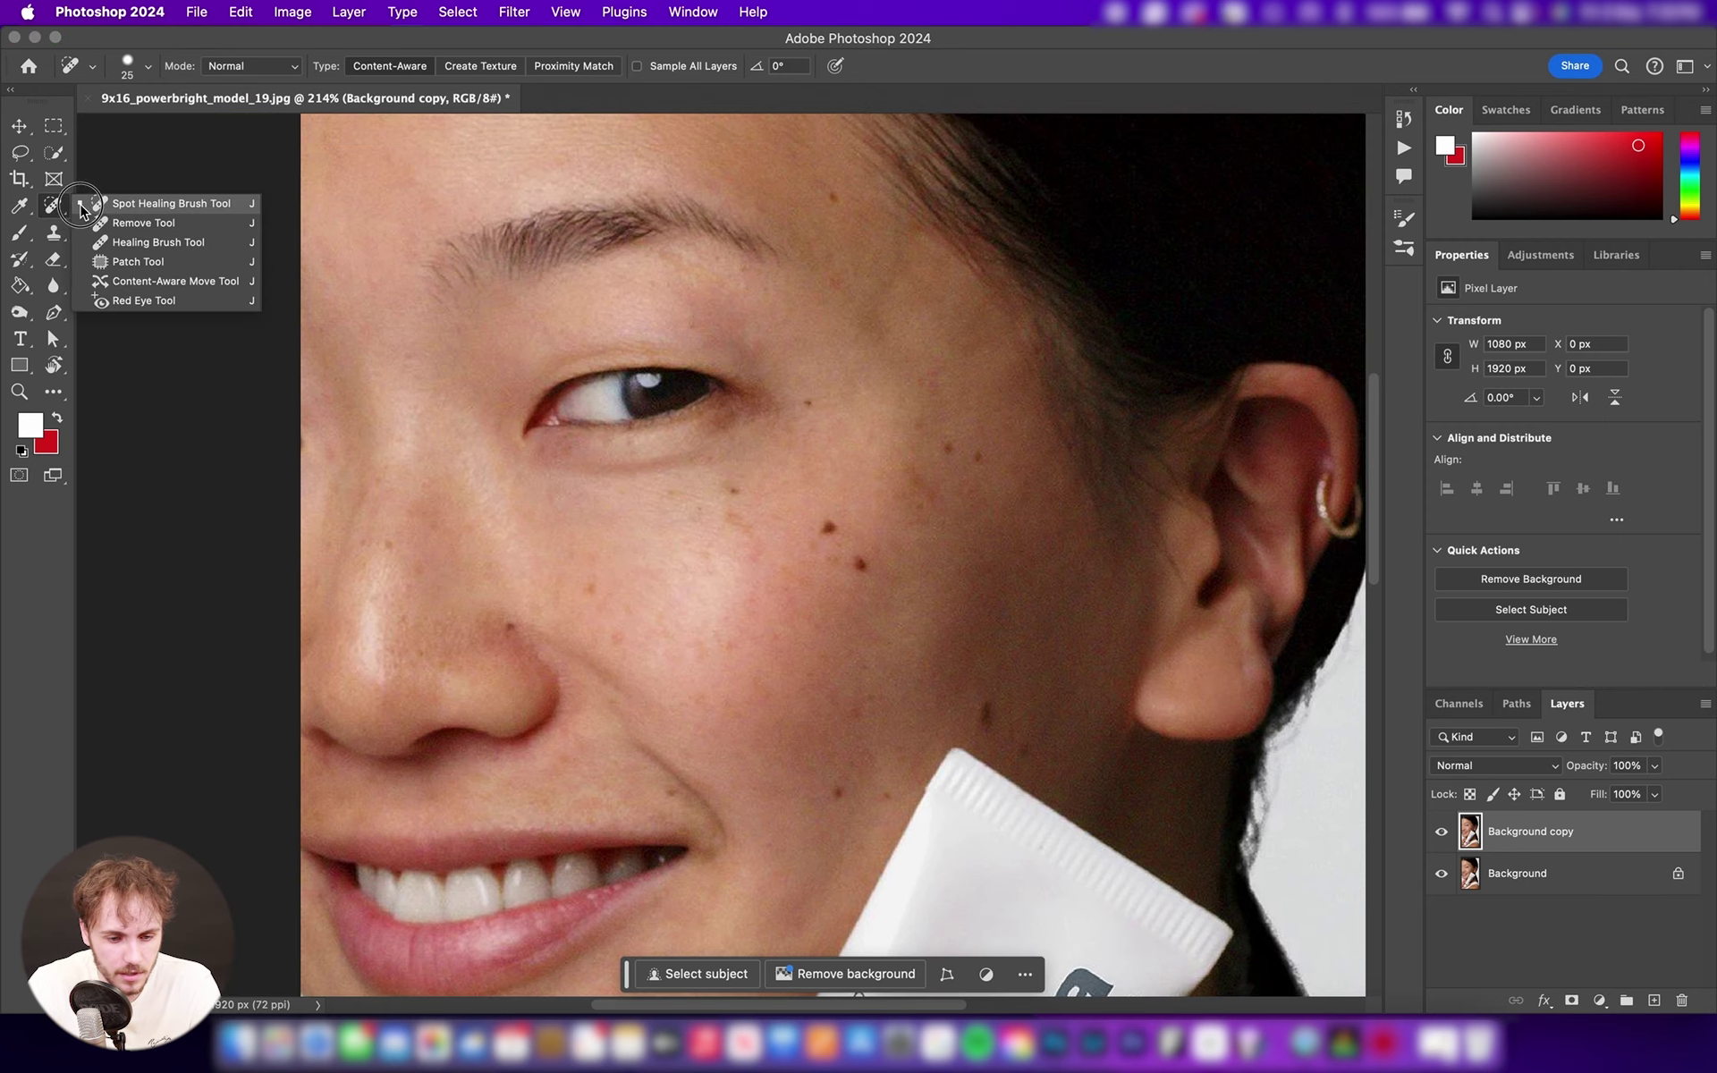
click(147, 220)
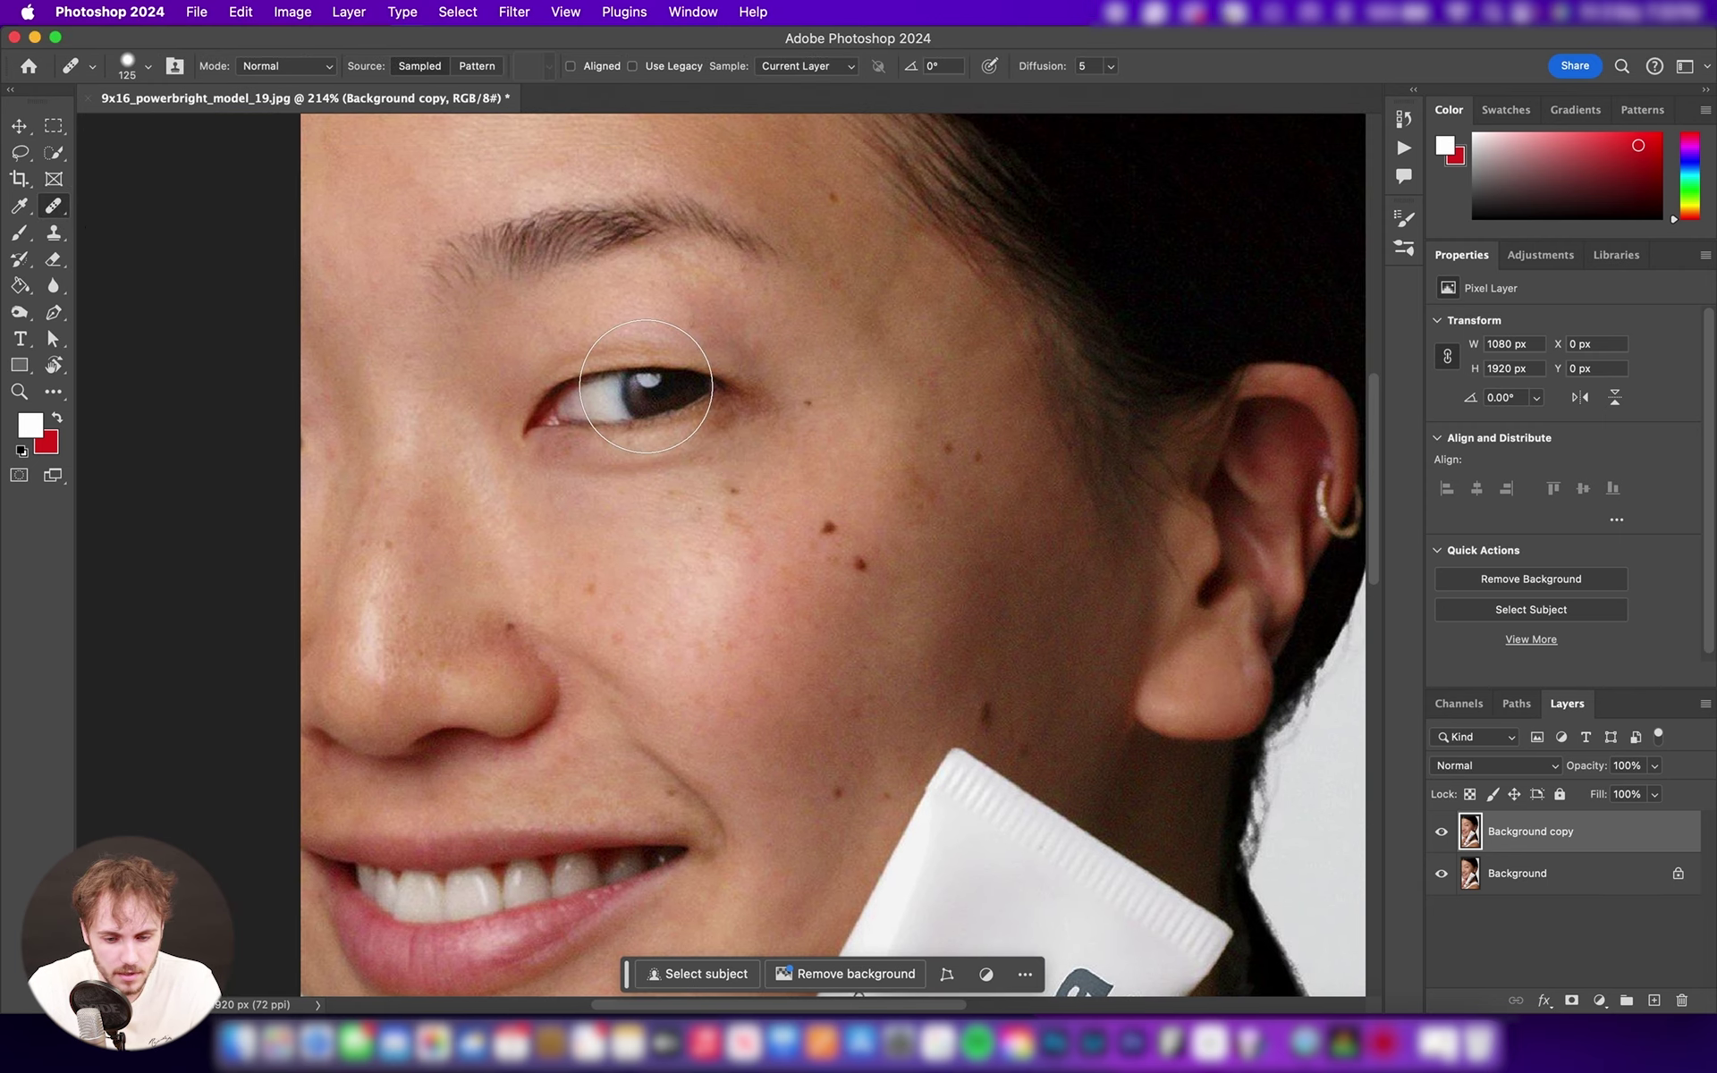
key(bracketleft)
key(bracketleft)
key(bracketleft)
key(bracketleft)
key(bracketleft)
key(bracketleft)
key(bracketleft)
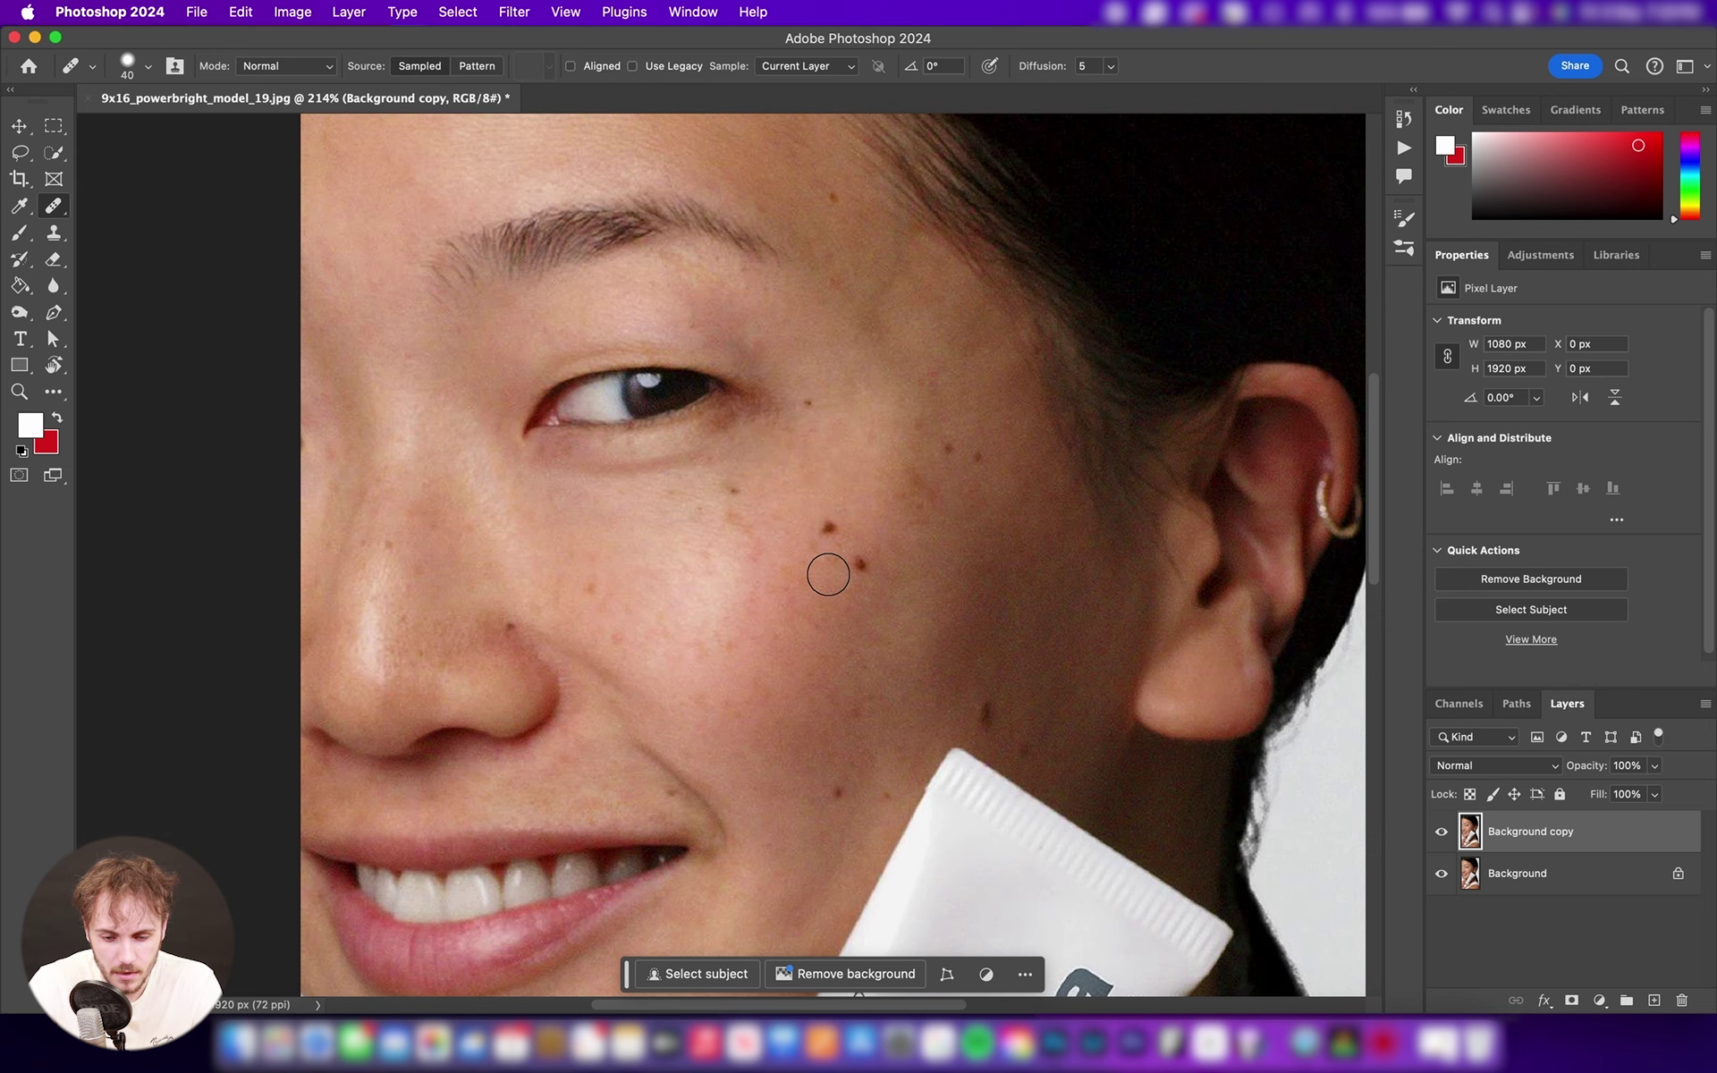
- Check the Healing Brush's size, hardness and spacing settings
scroll(828, 574, up, 3)
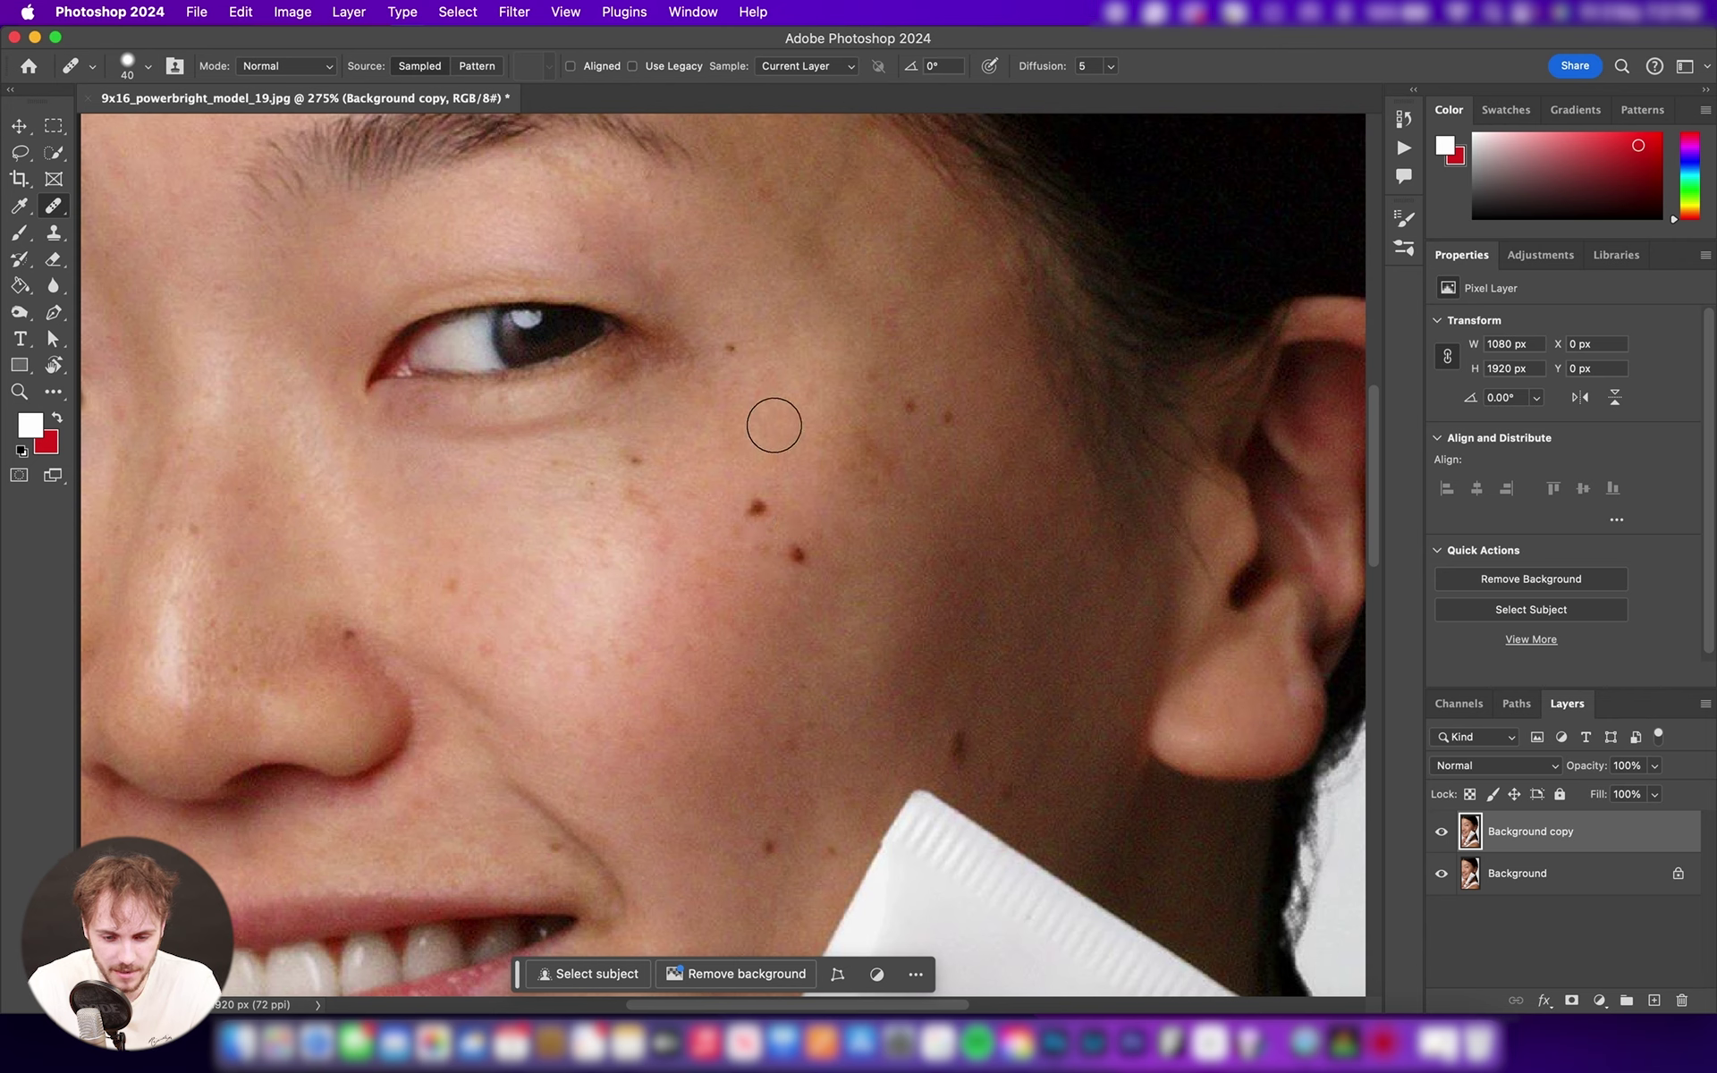
click(149, 69)
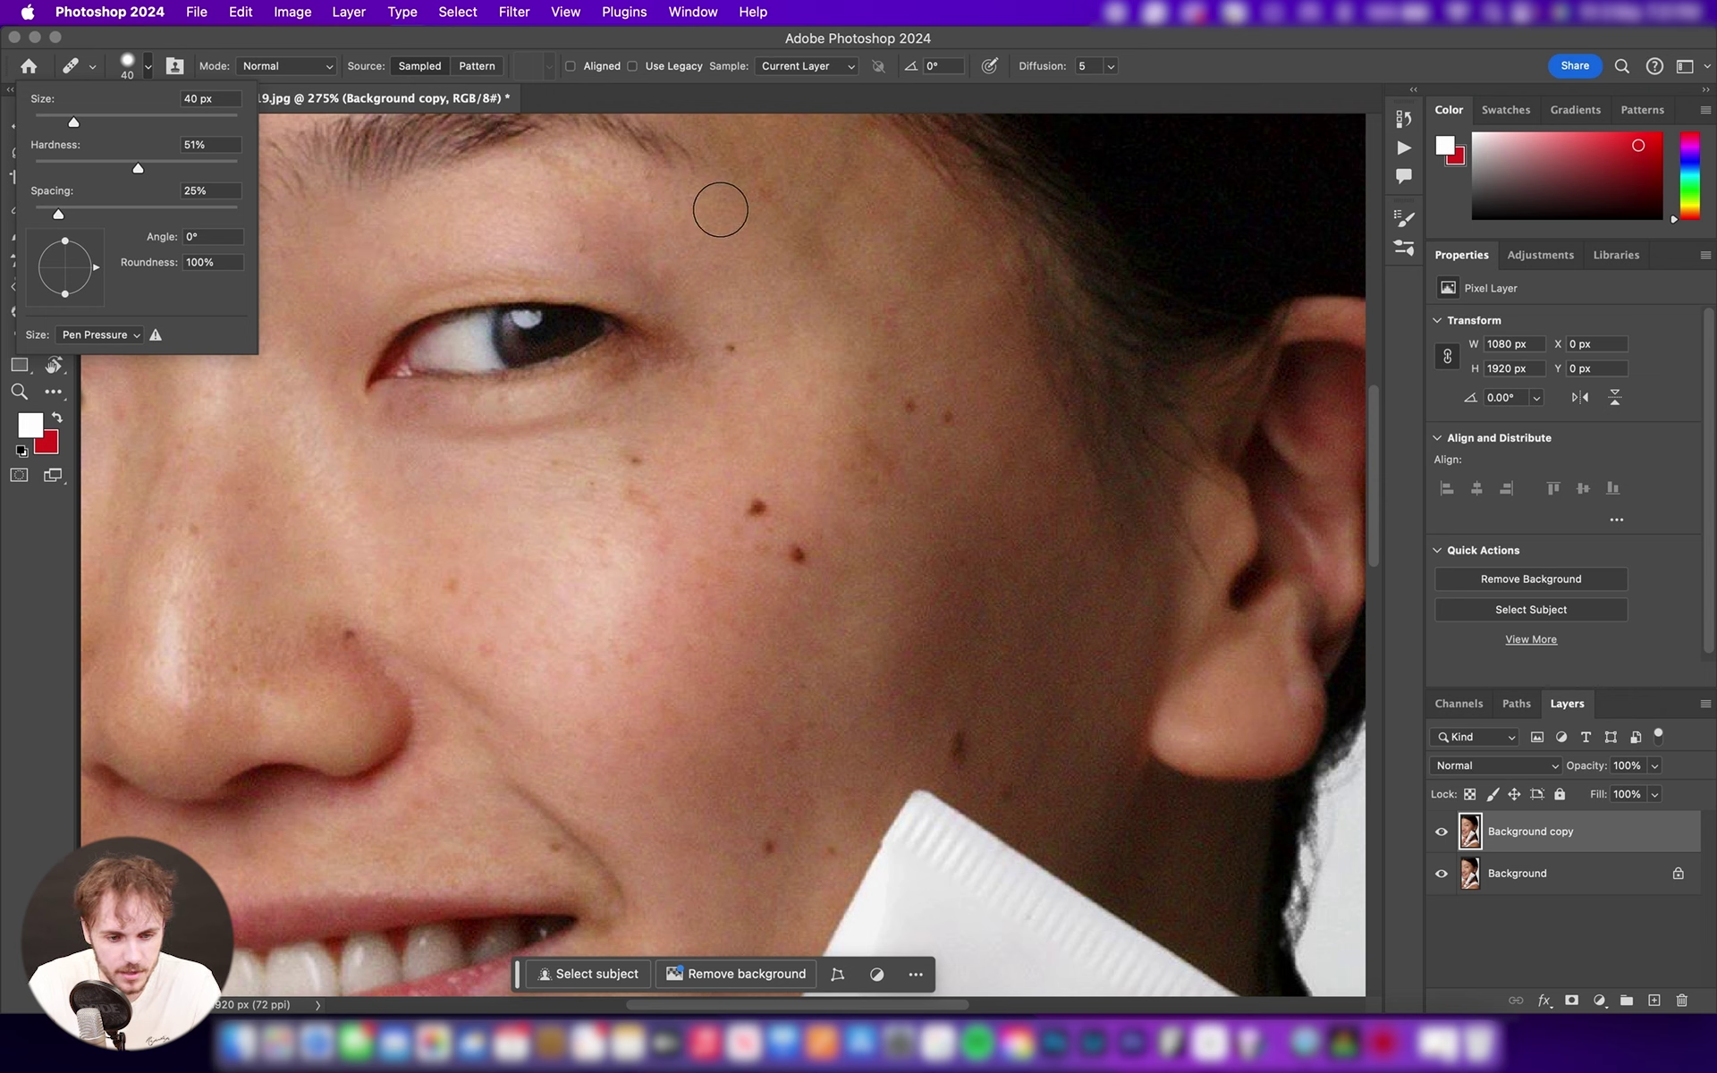
click(1017, 46)
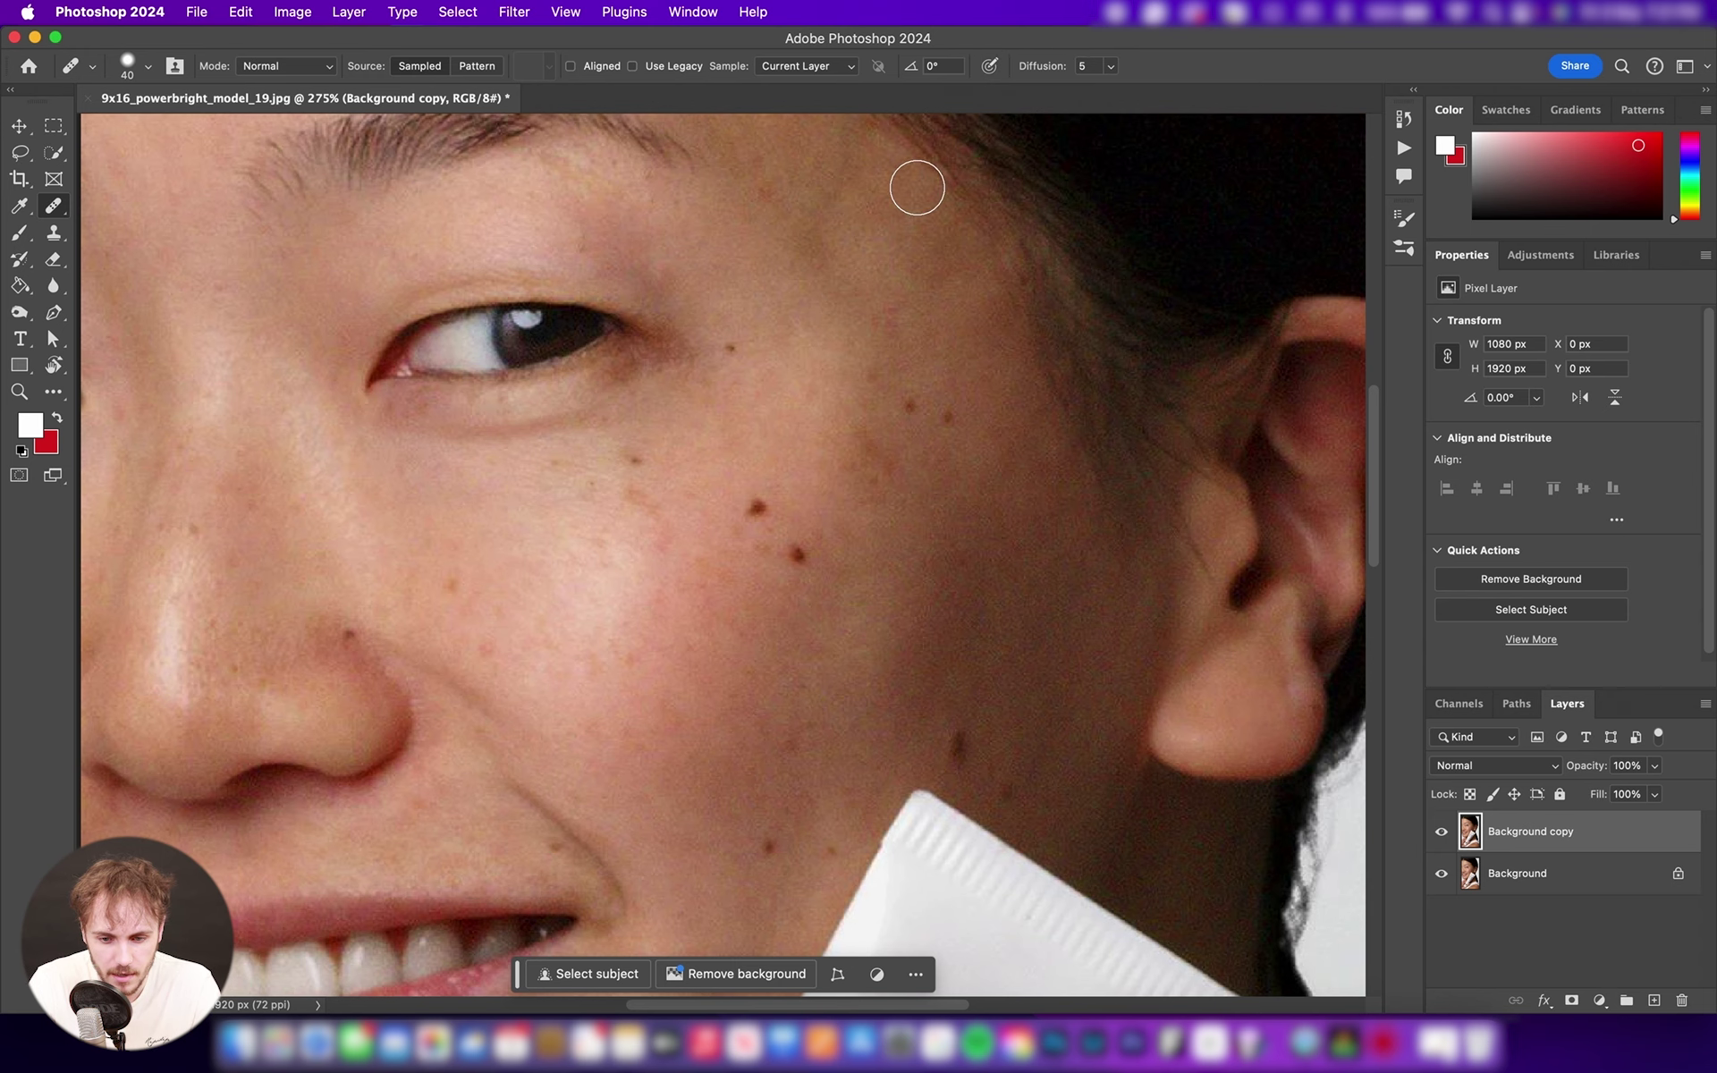
- Try healing the upper dark cheek mole with the Healing Brush without defining a source point
scroll(733, 535, up, 2)
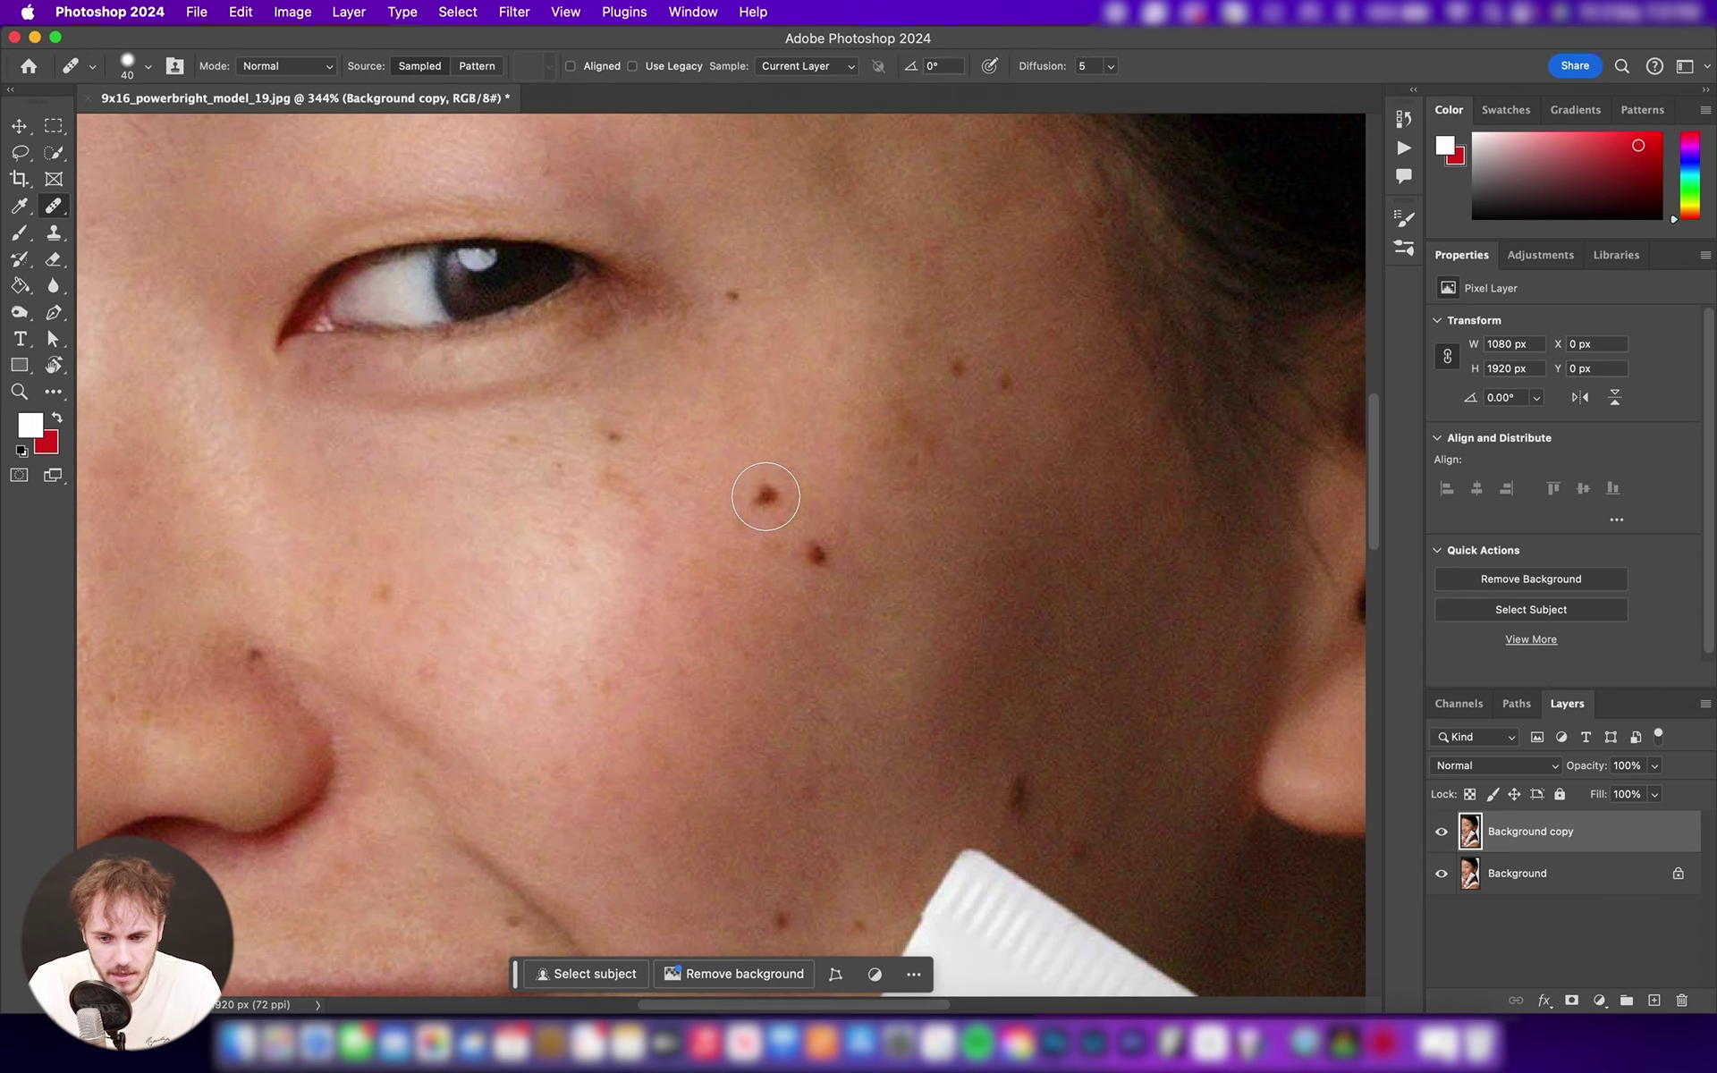
click(761, 496)
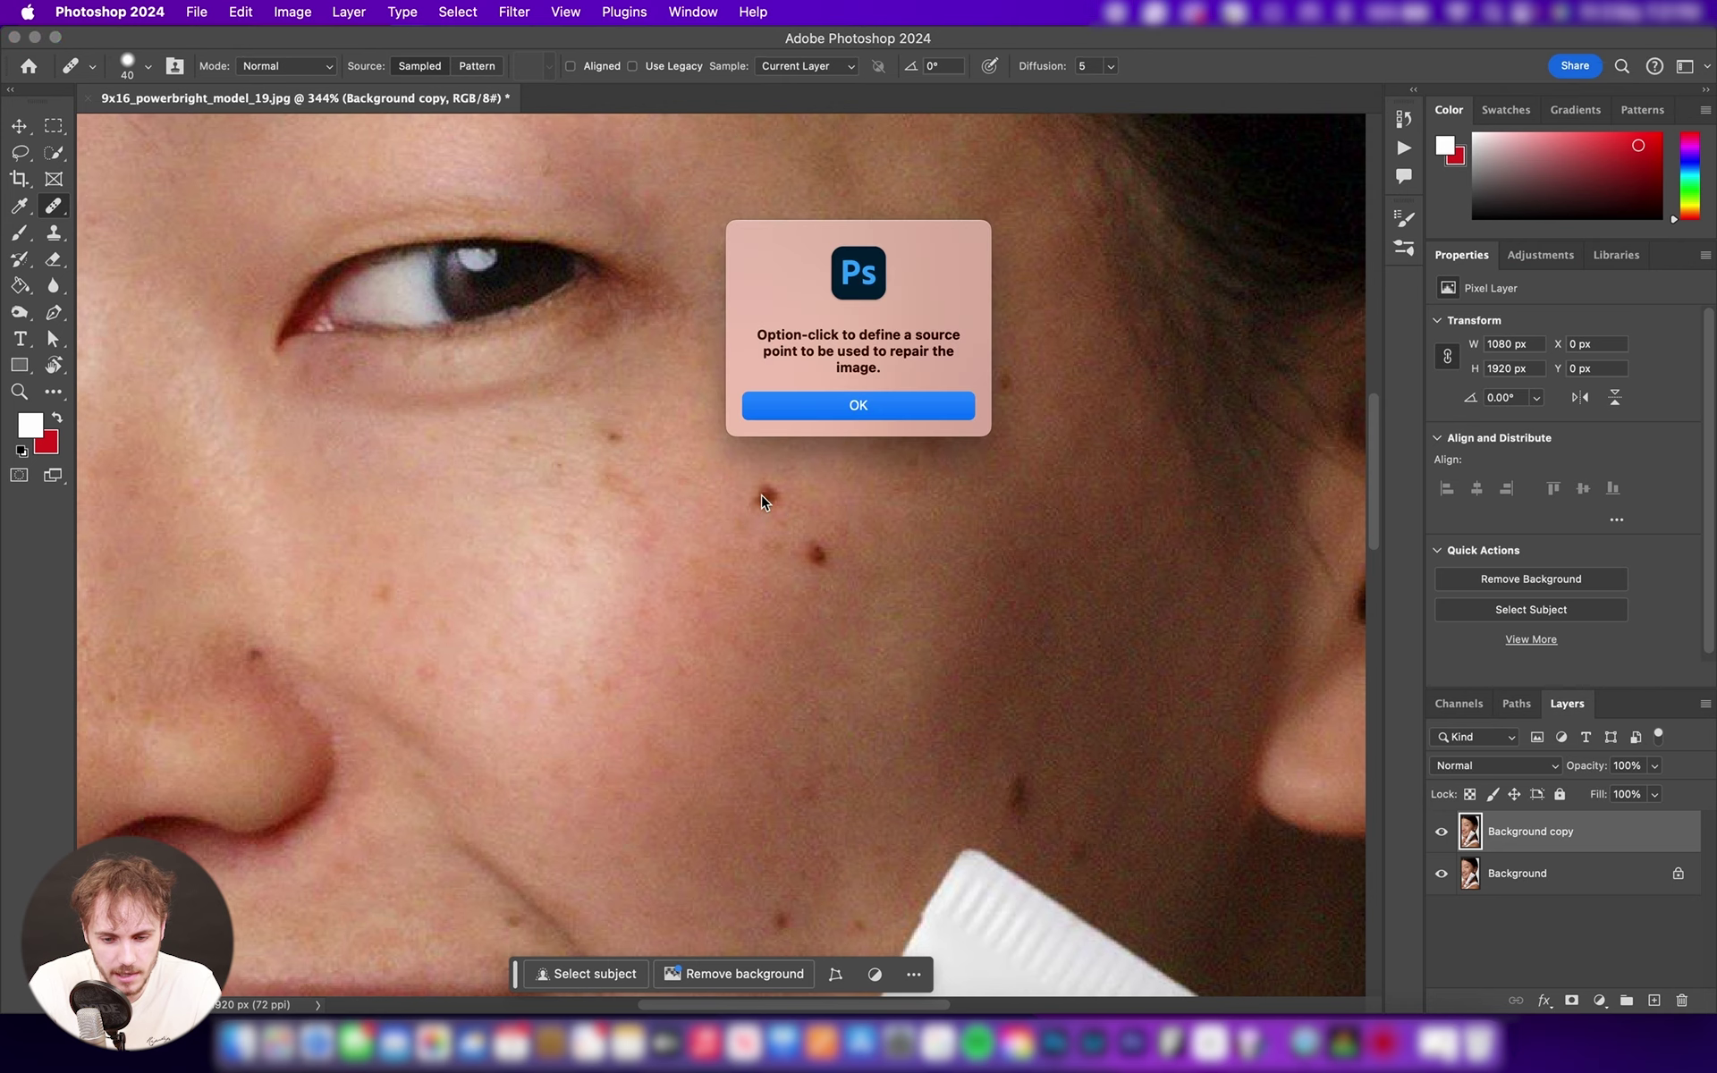
click(877, 413)
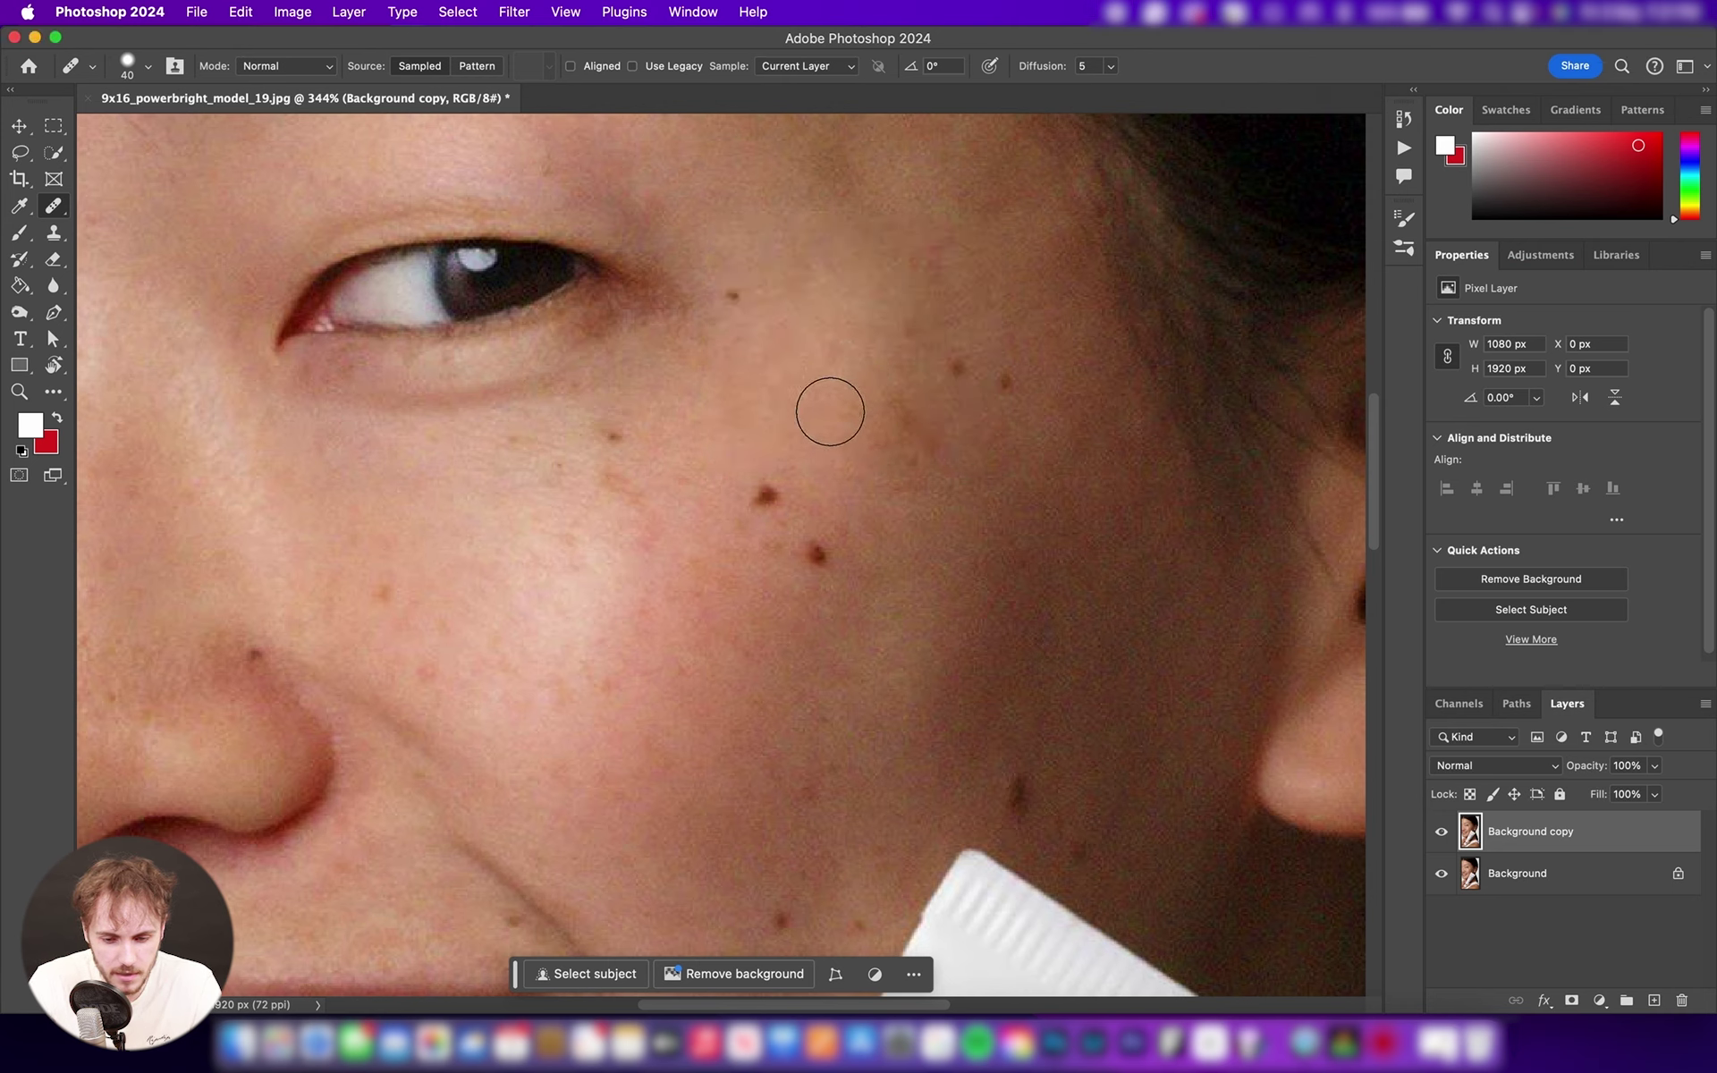
scroll(750, 501, up, 3)
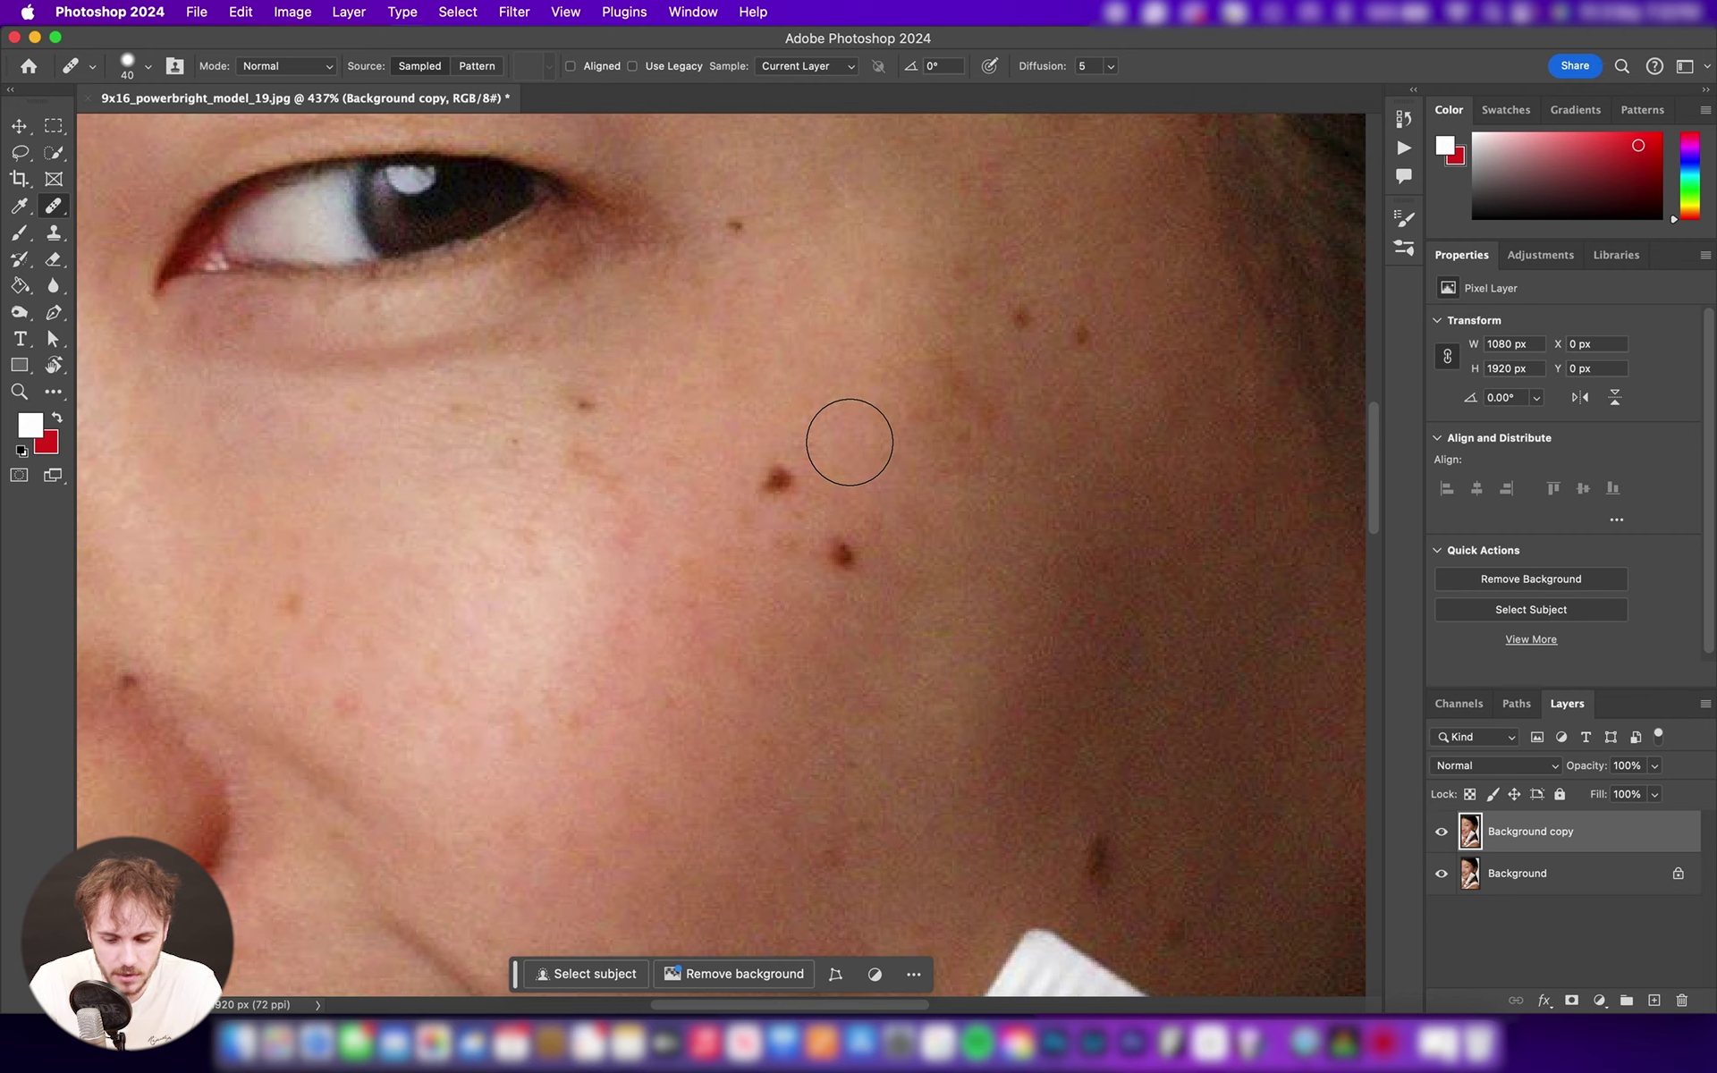
- Heal the upper dark cheek mole with the Healing Brush at 35 px, sampling clean skin beside it as the source
key(bracketleft)
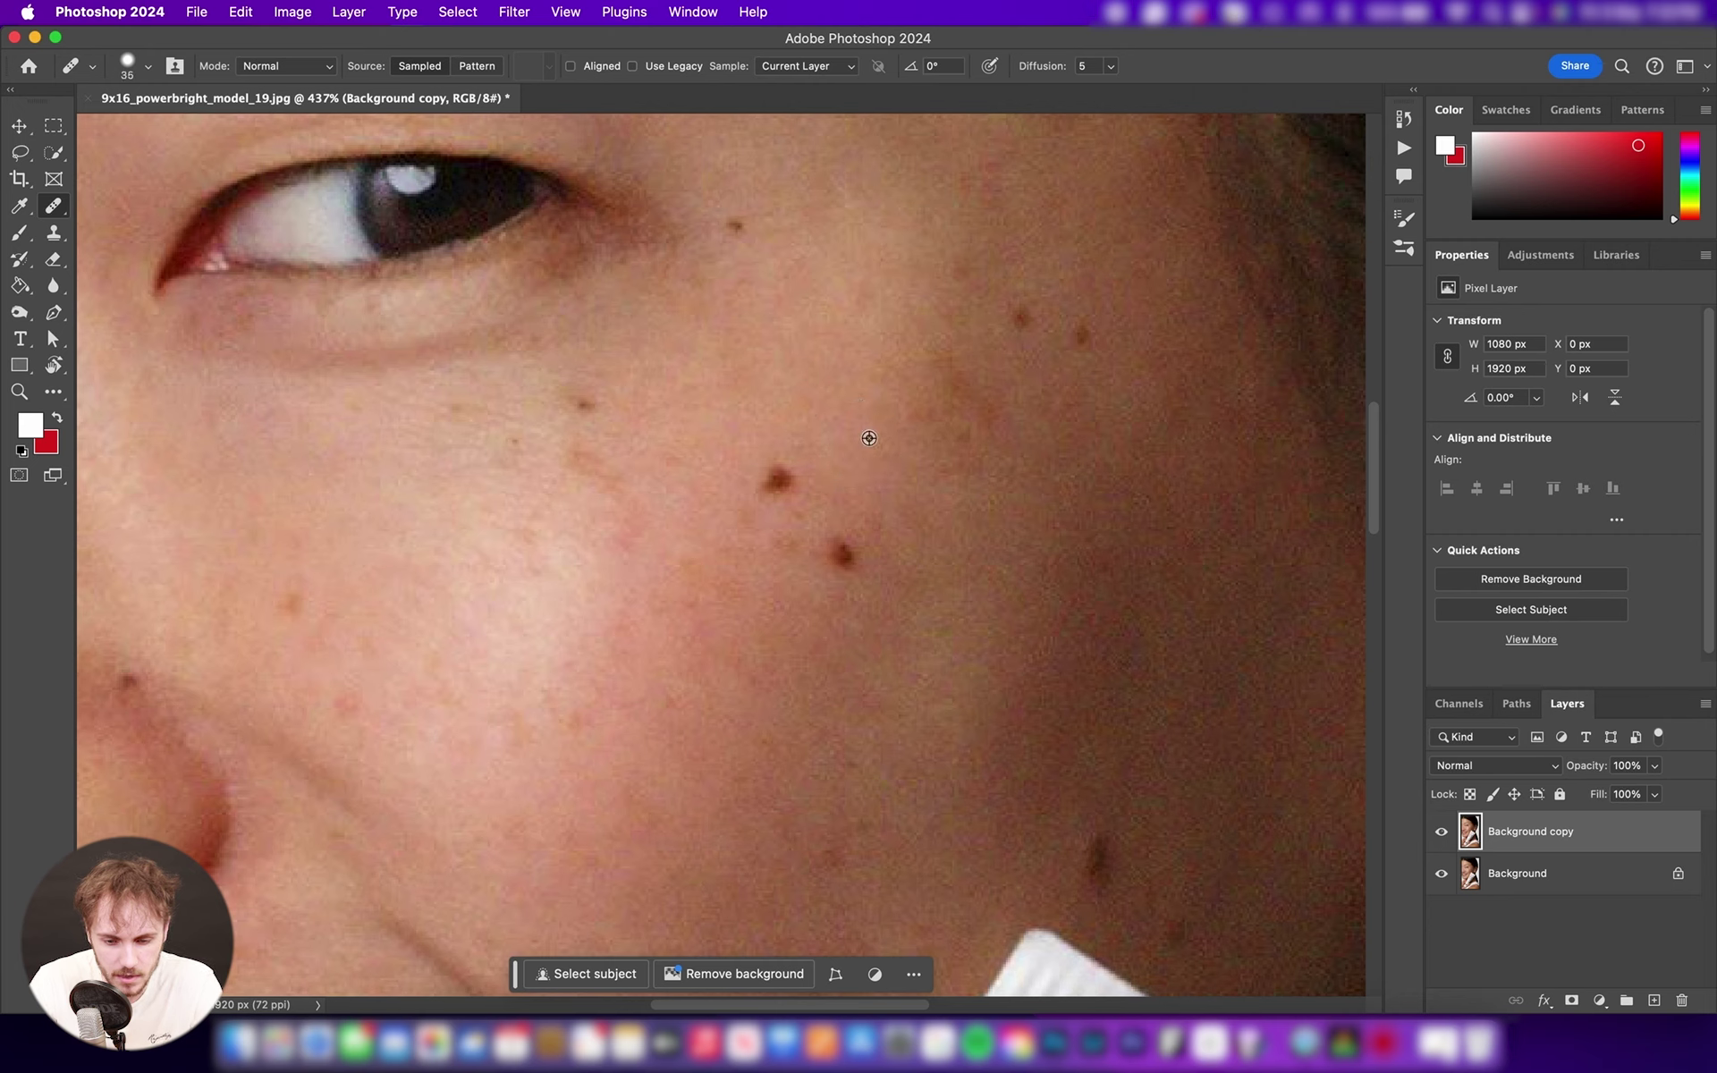
alt+click(869, 438)
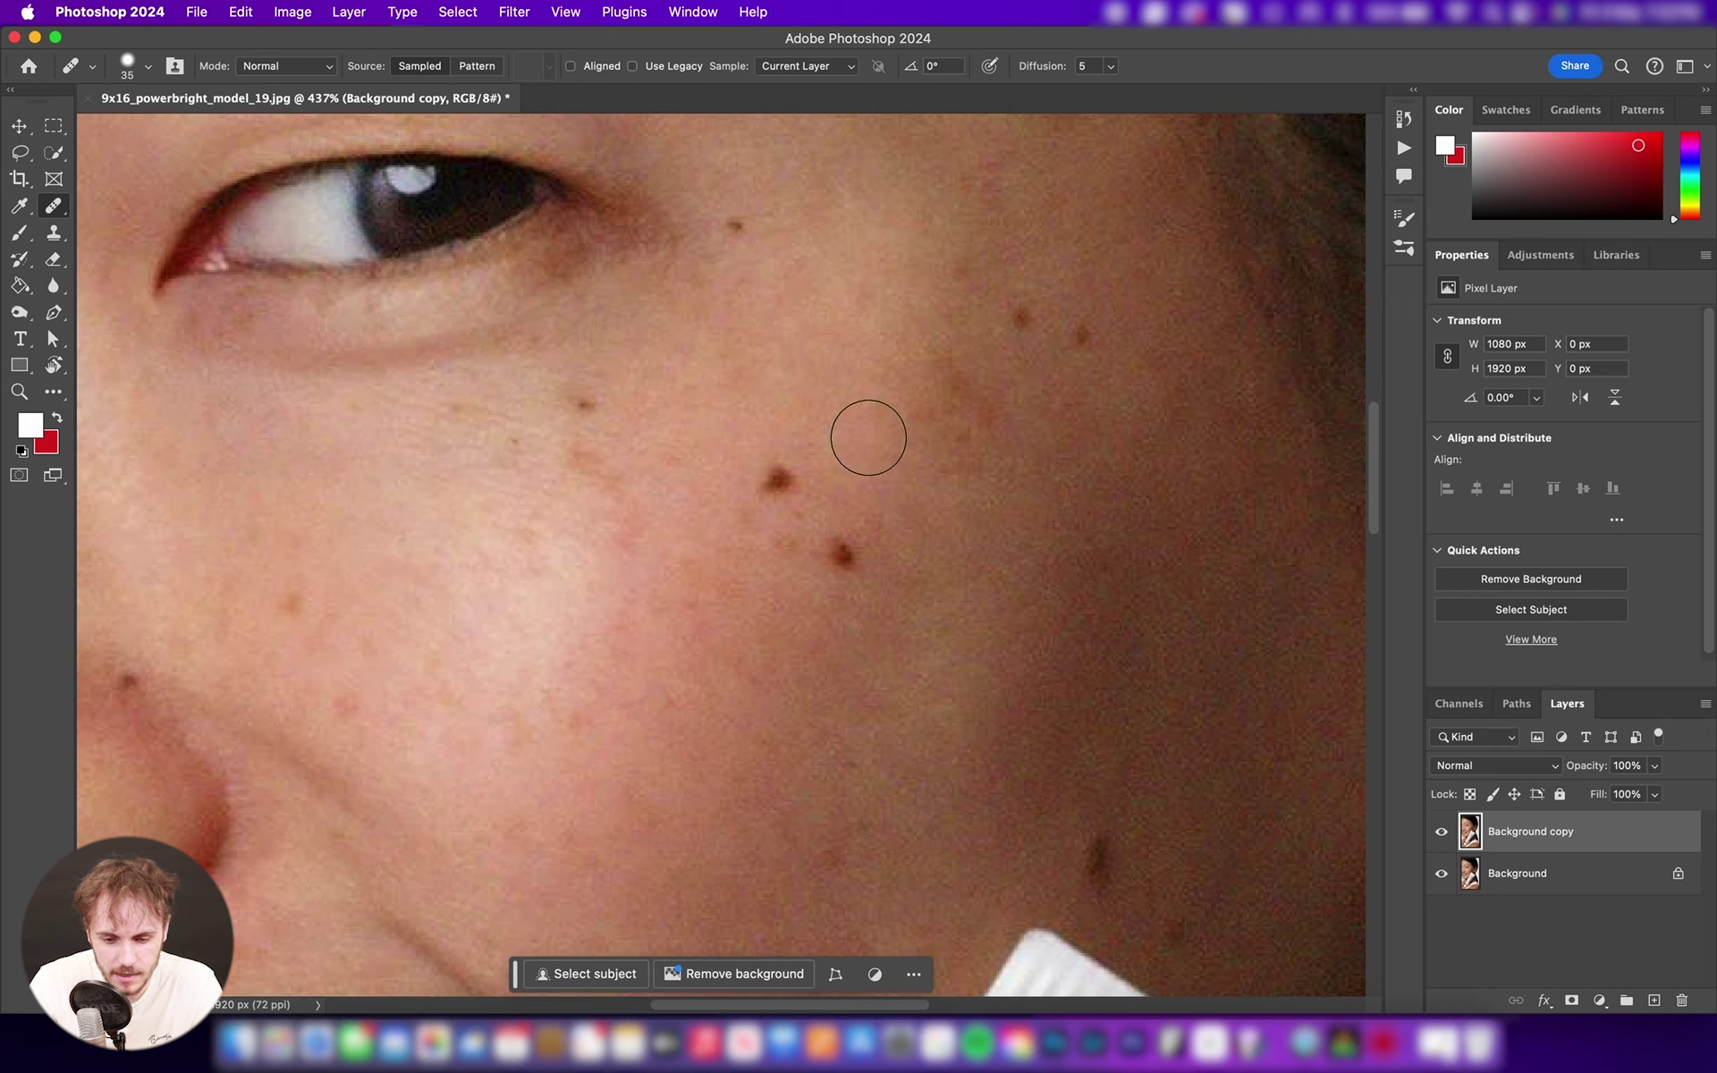
click(804, 467)
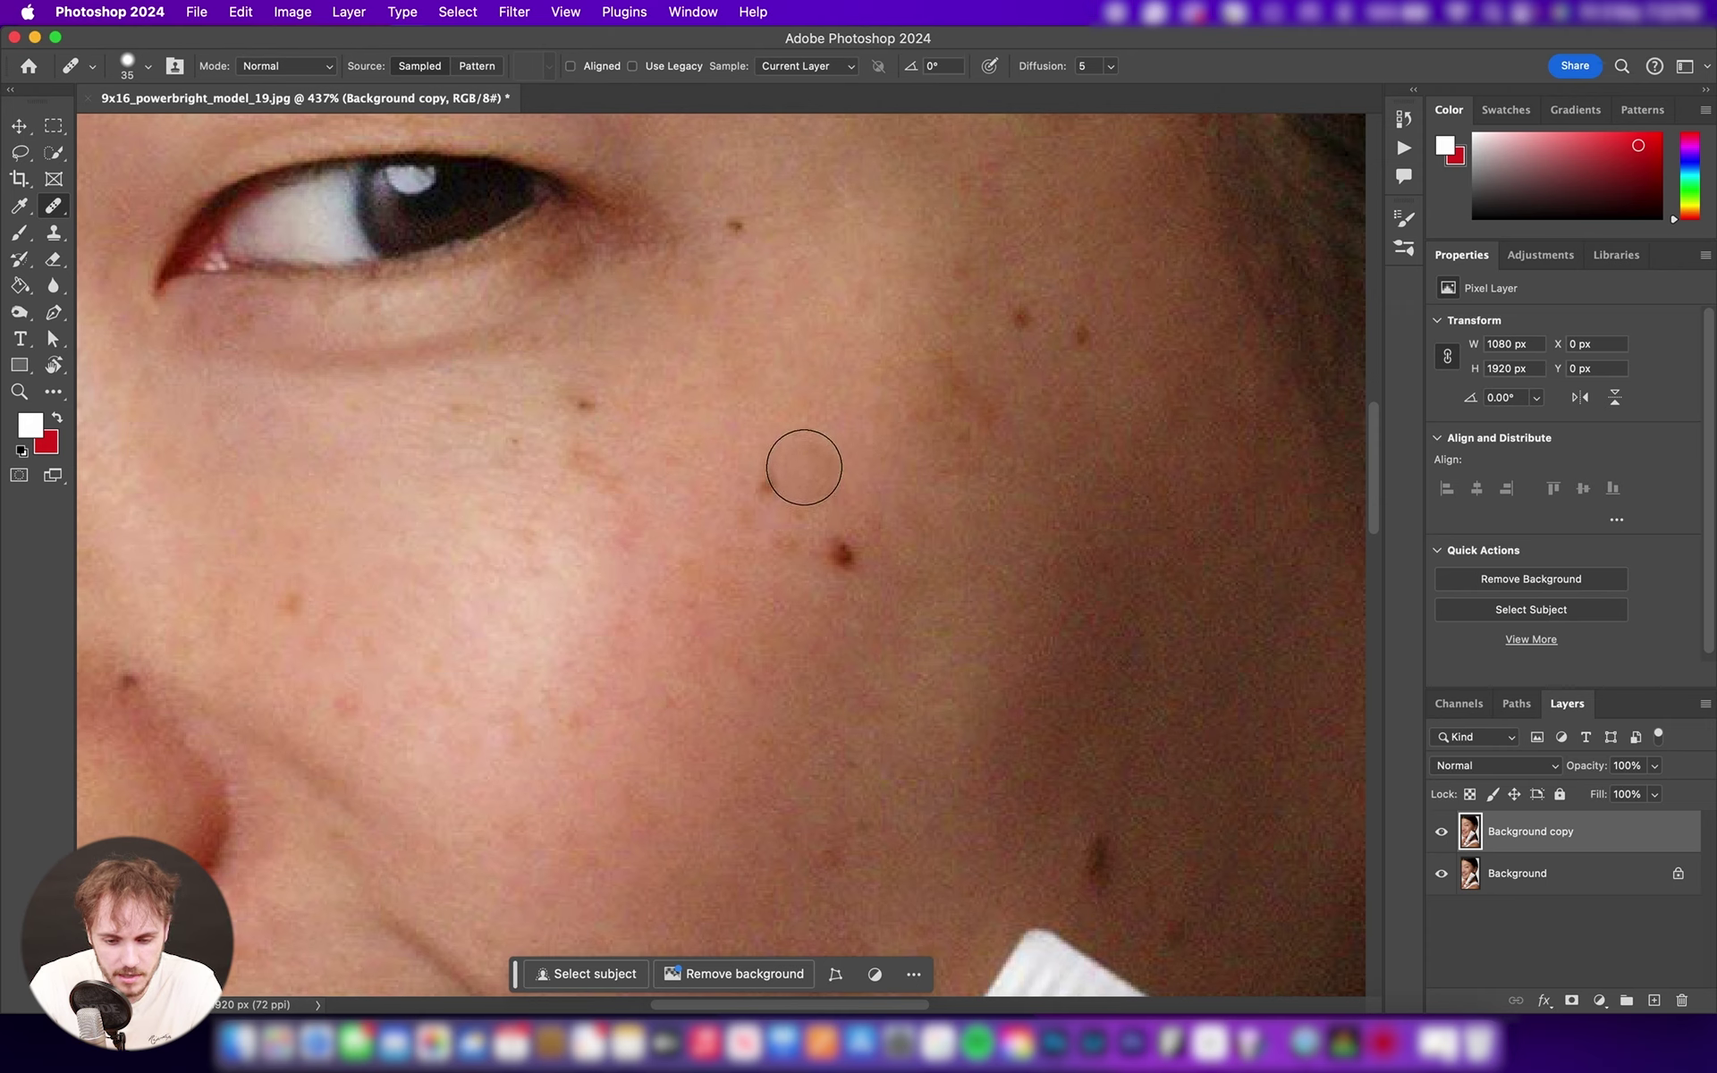
click(780, 485)
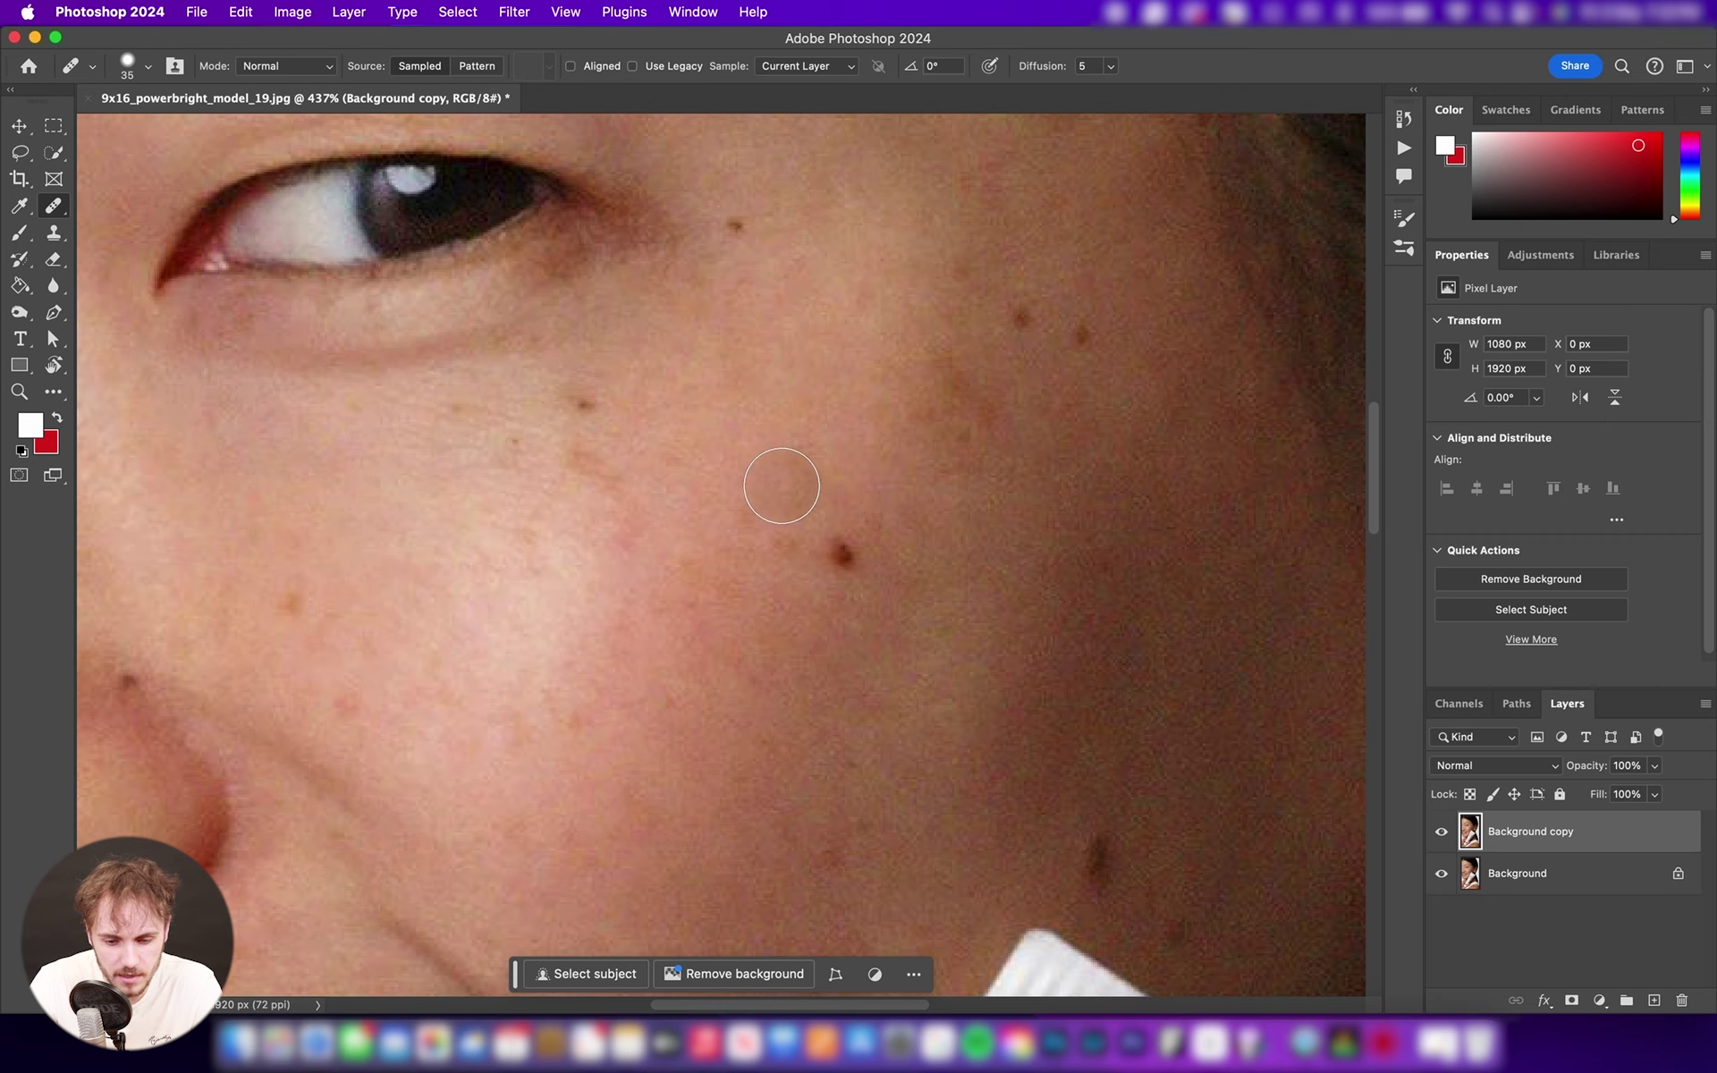
click(779, 482)
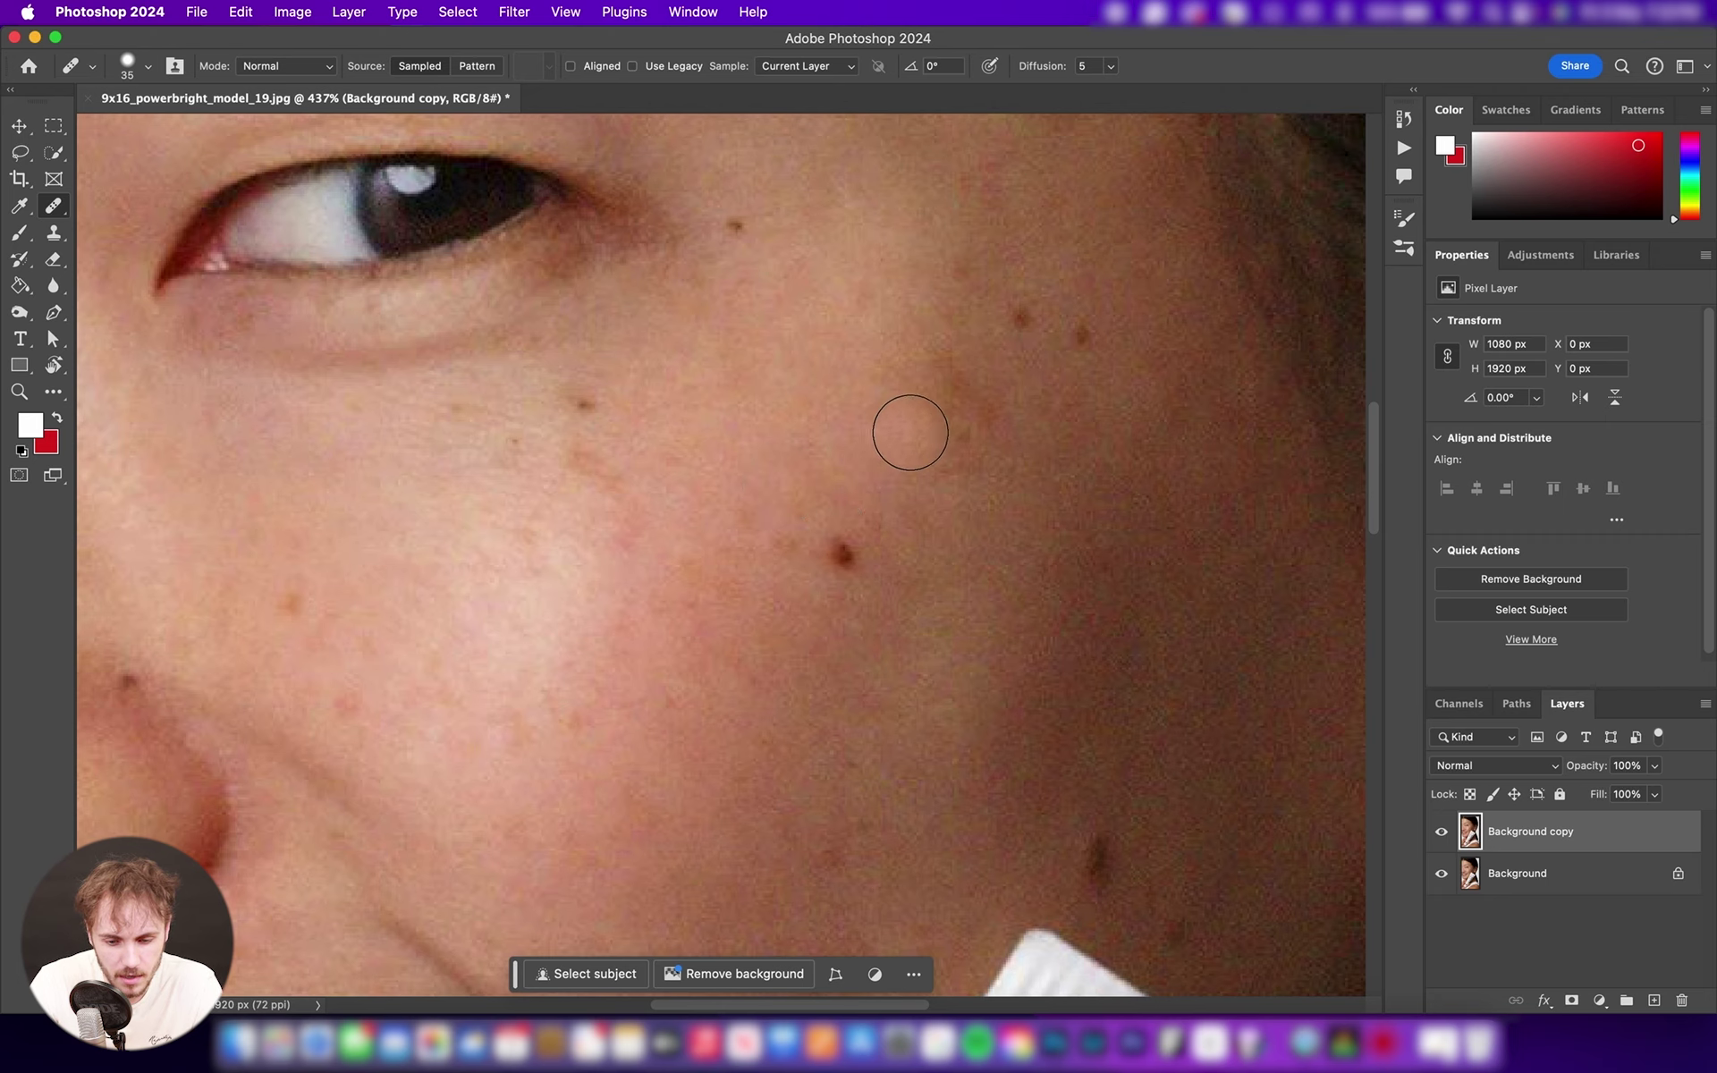
- Heal the elongated mole above the tube's corner with the Healing Brush, sampling the shadowed cheek skin above it
scroll(858, 429, down, 3)
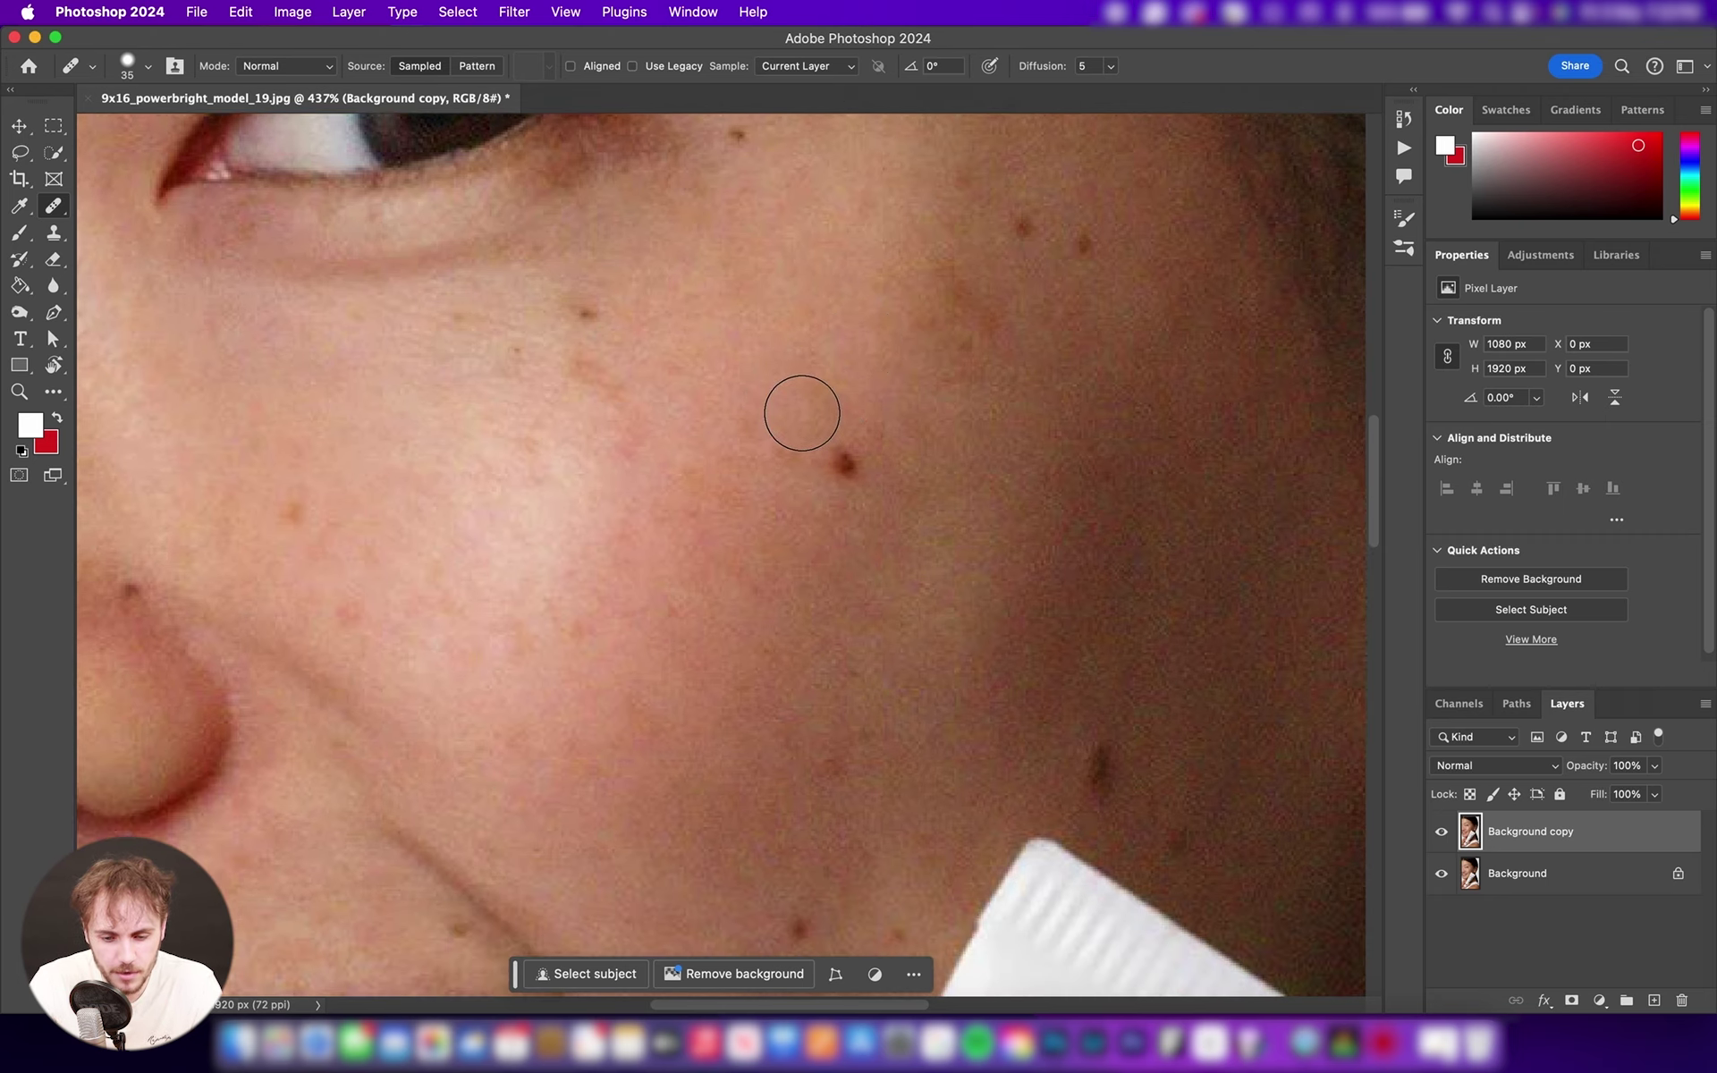
scroll(787, 380, up, 2)
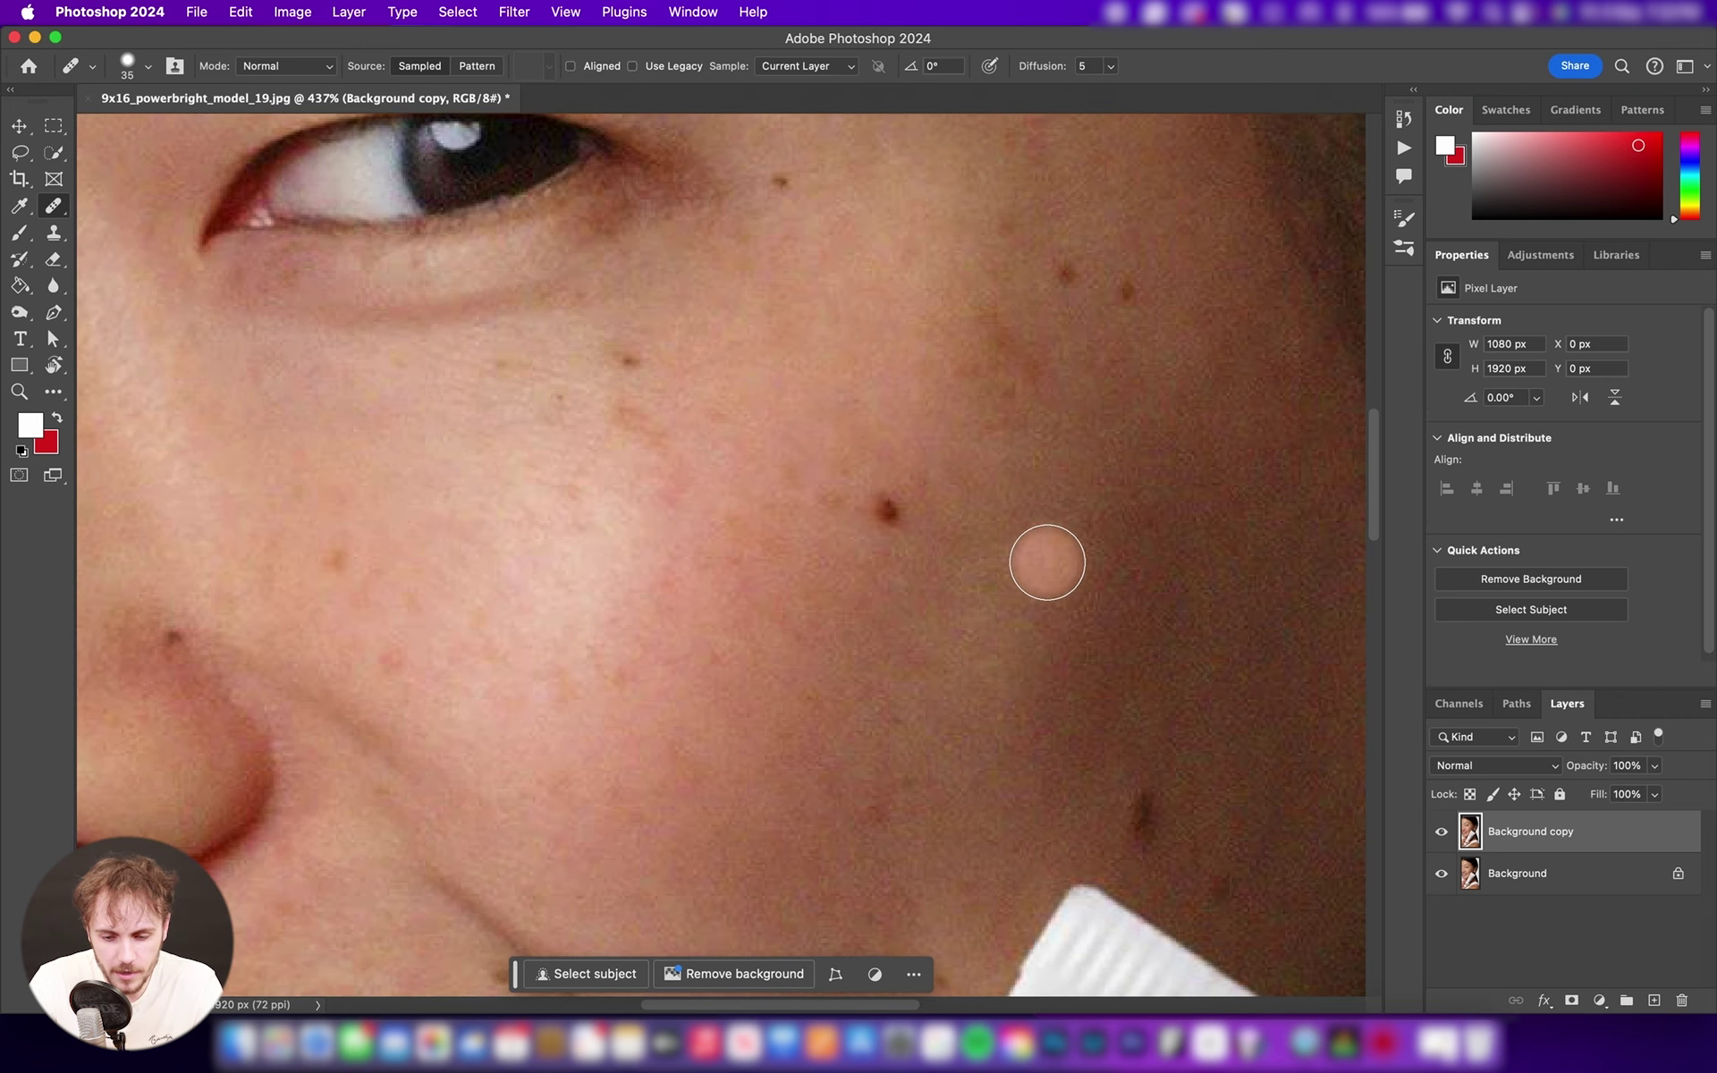
scroll(1047, 563, down, 3)
scroll(1047, 563, right, 2)
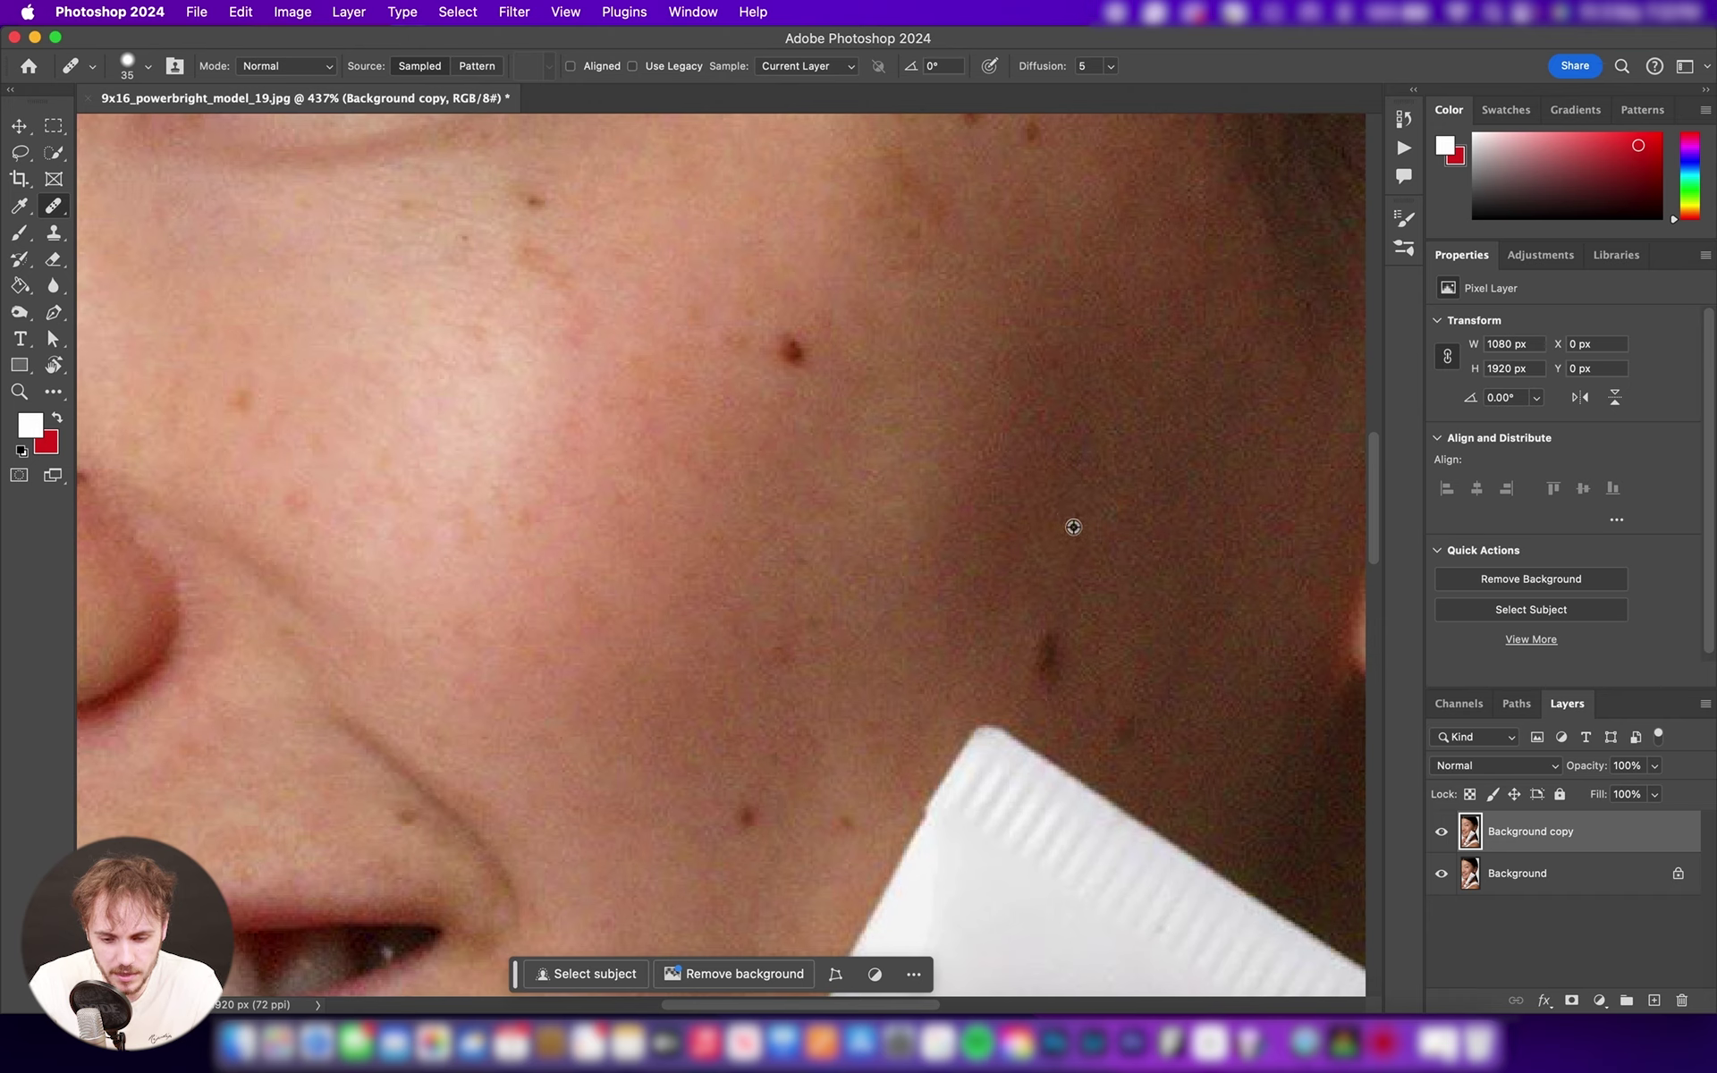
alt+click(1073, 527)
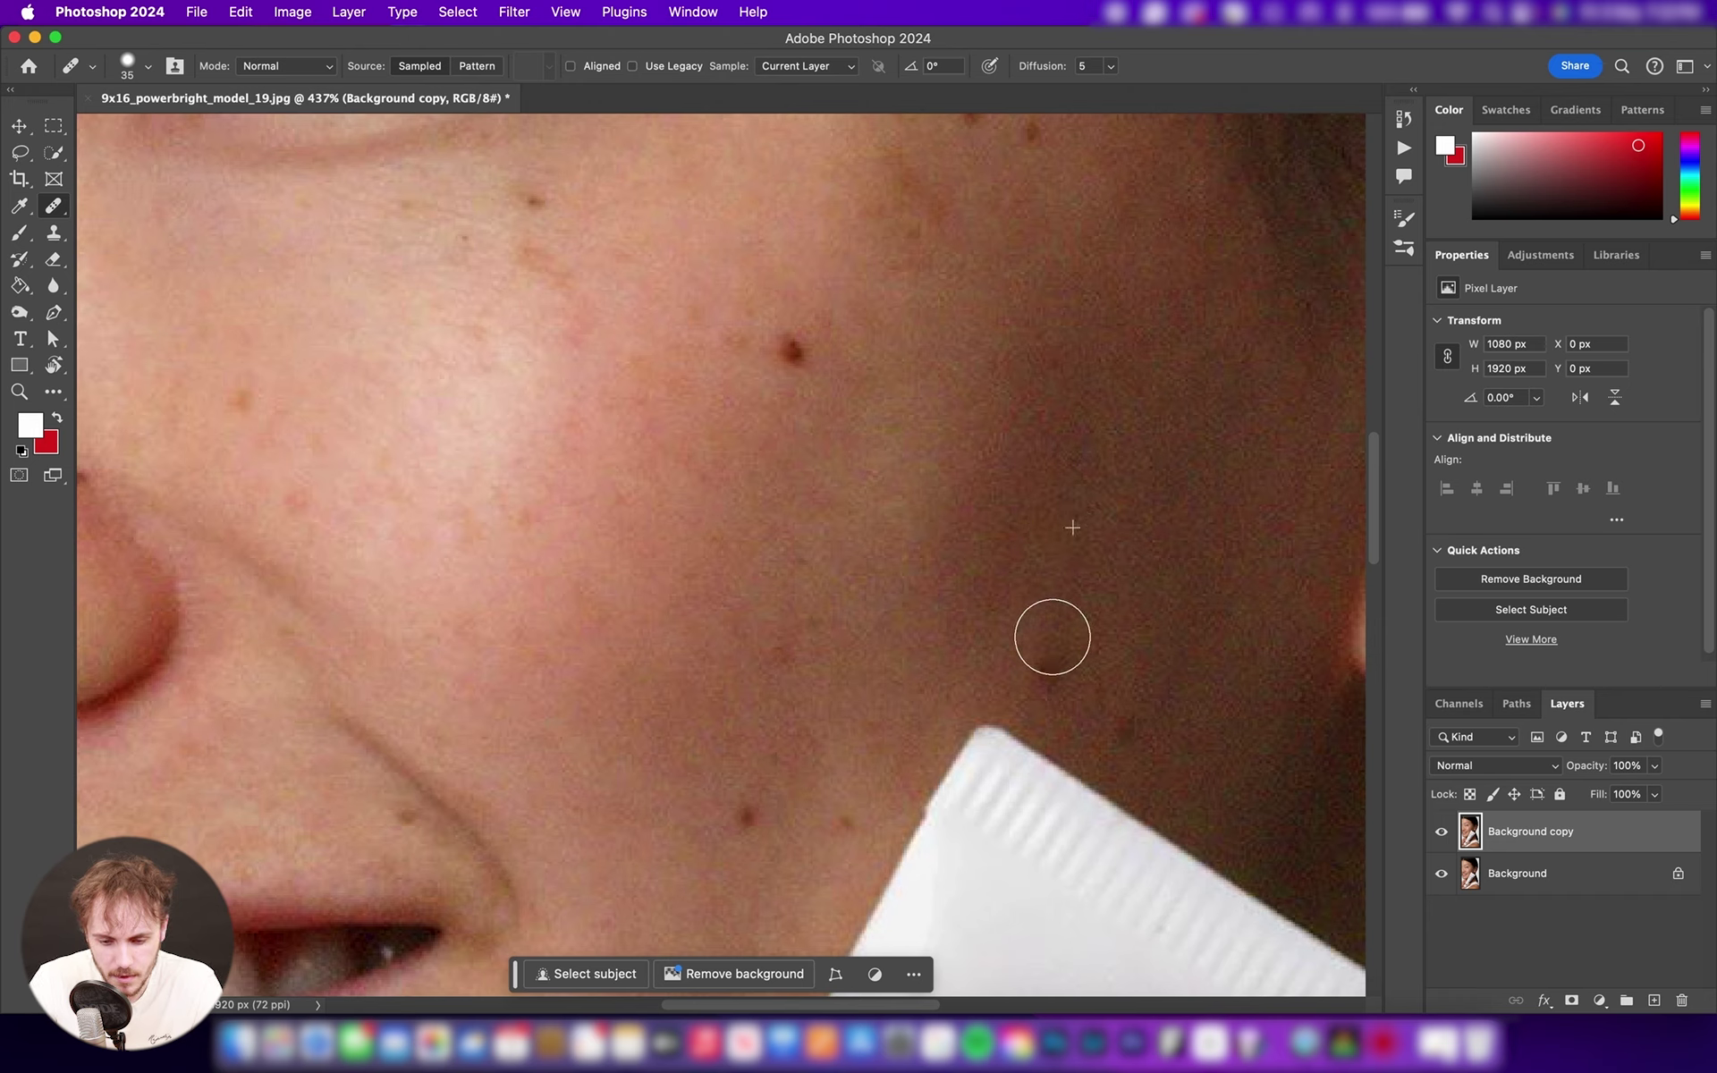
drag(1053, 636, 1051, 689)
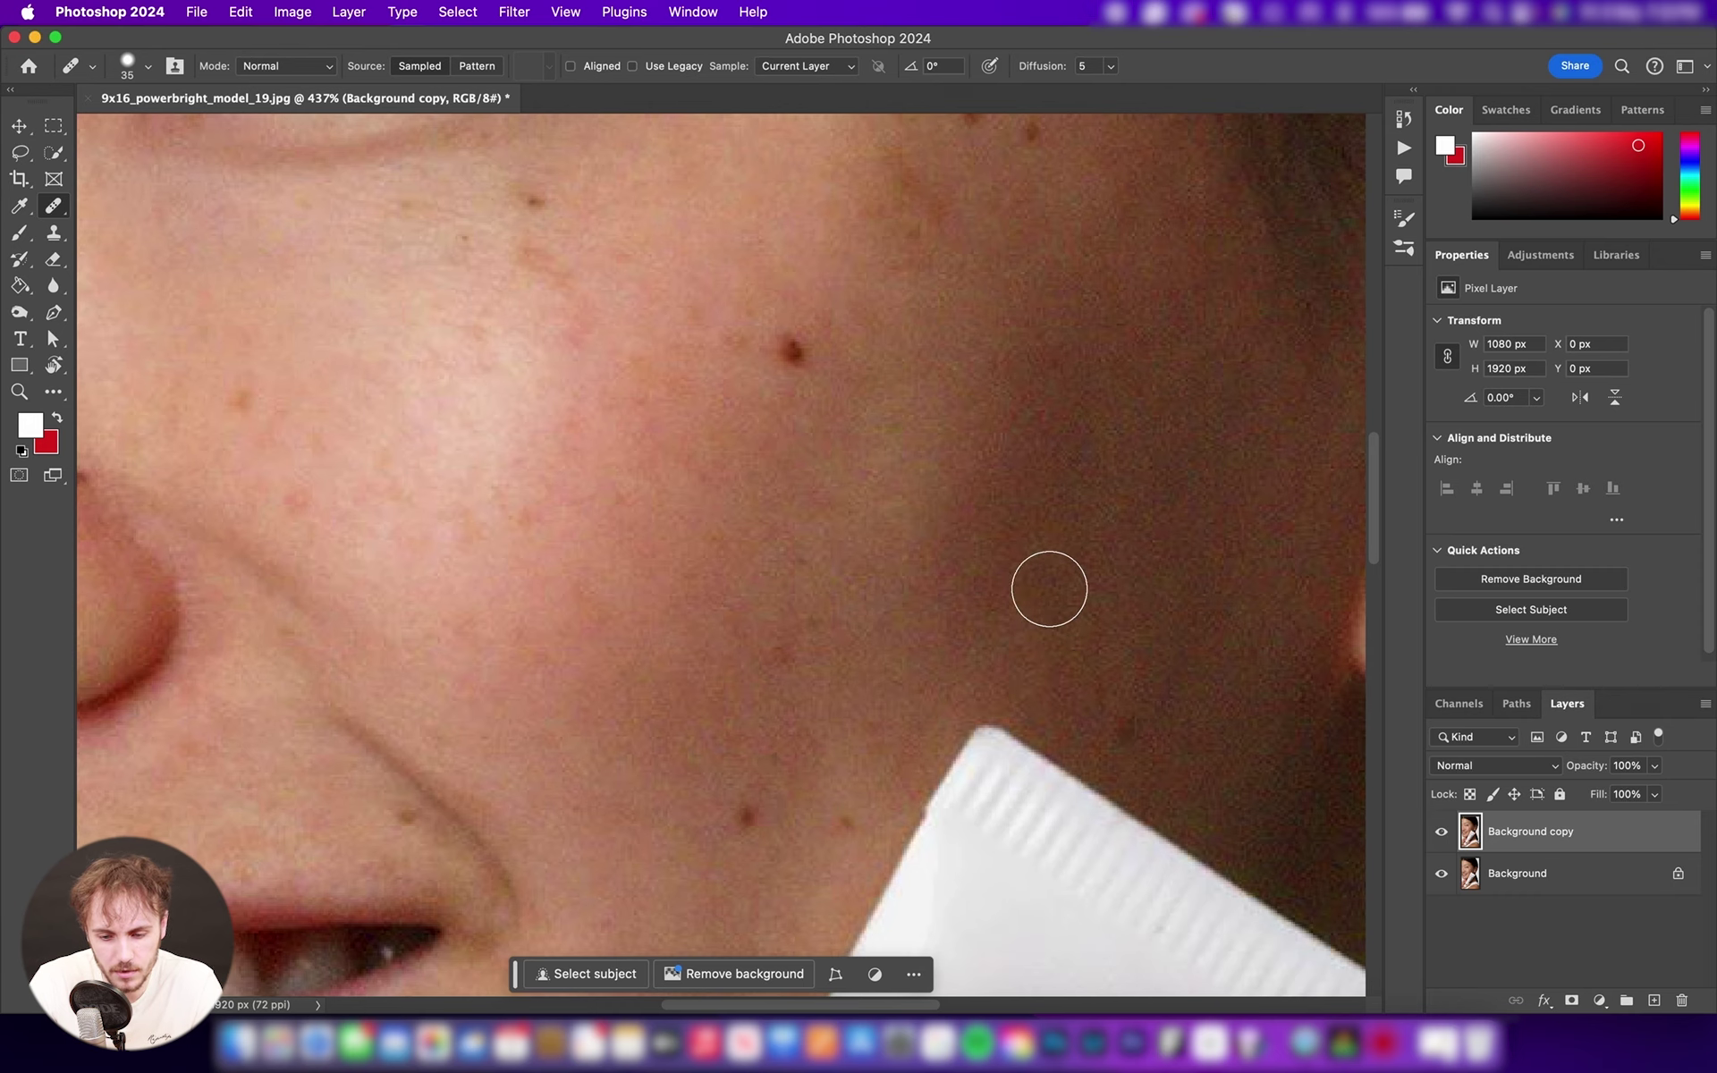
click(972, 487)
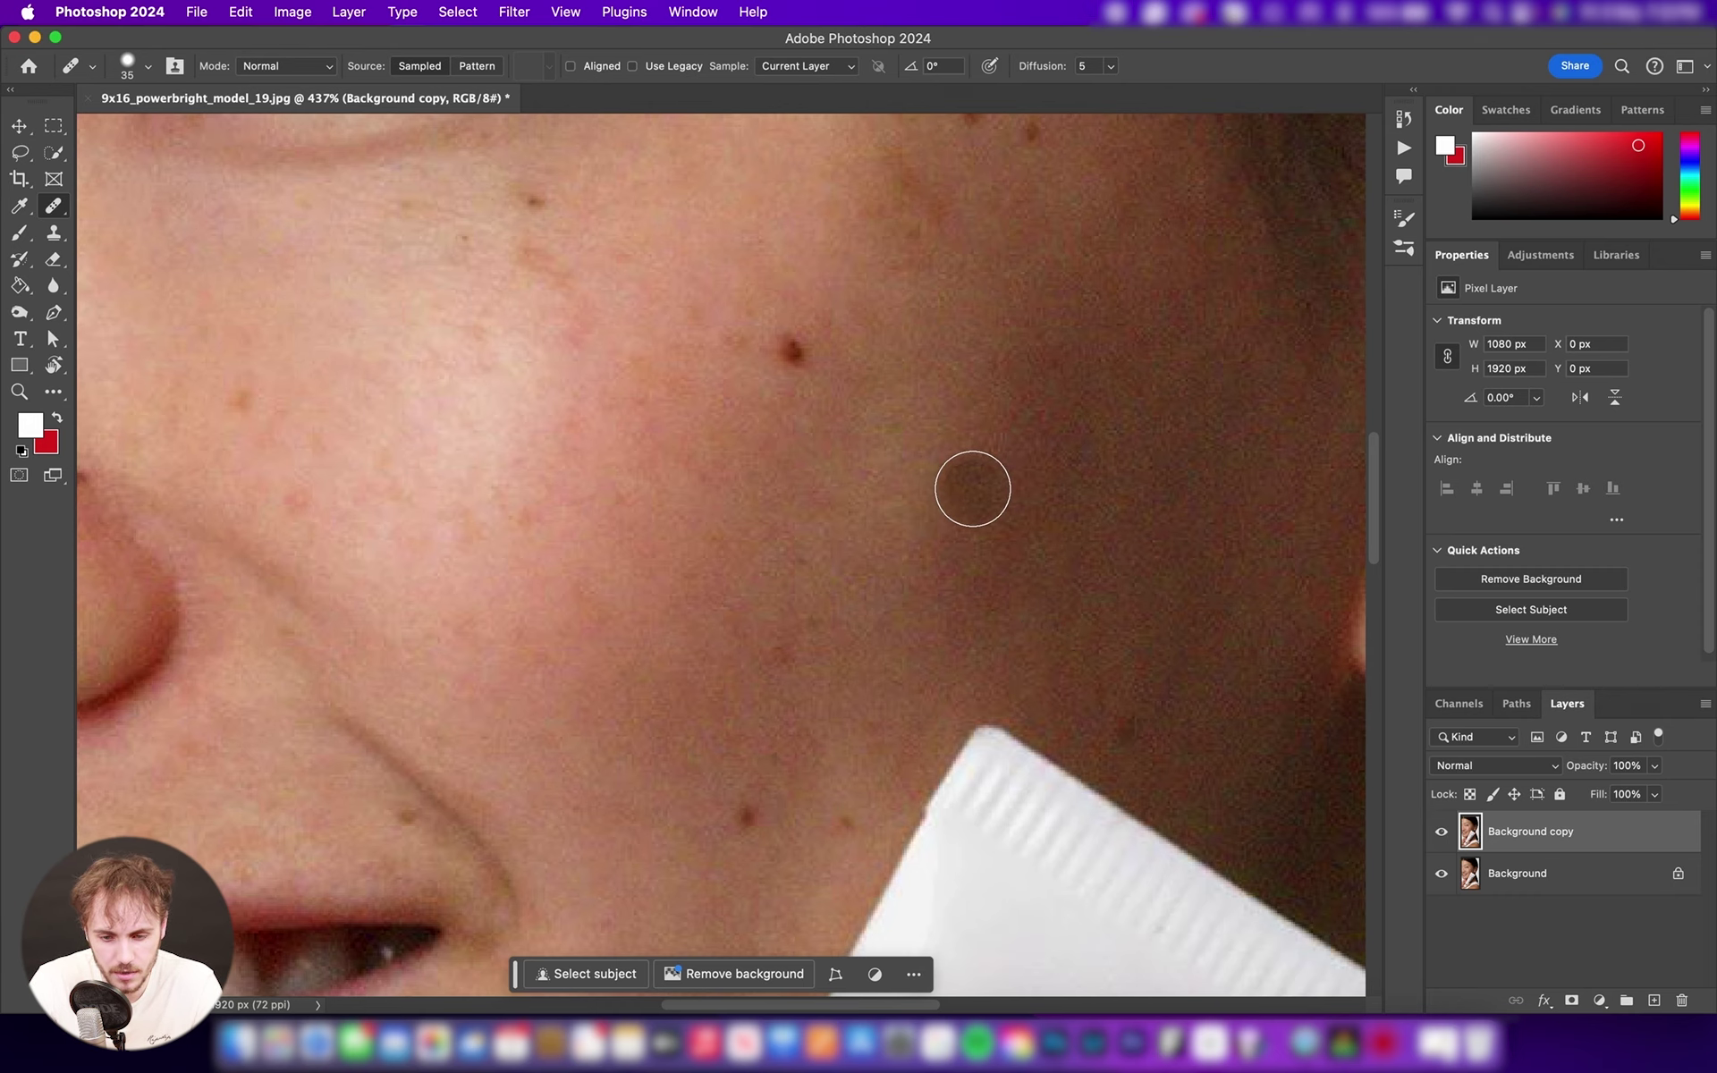
- Replace the remaining dark cheek mole with clean nearby skin using the Patch Tool, and clear the selection
scroll(972, 488, down, 5)
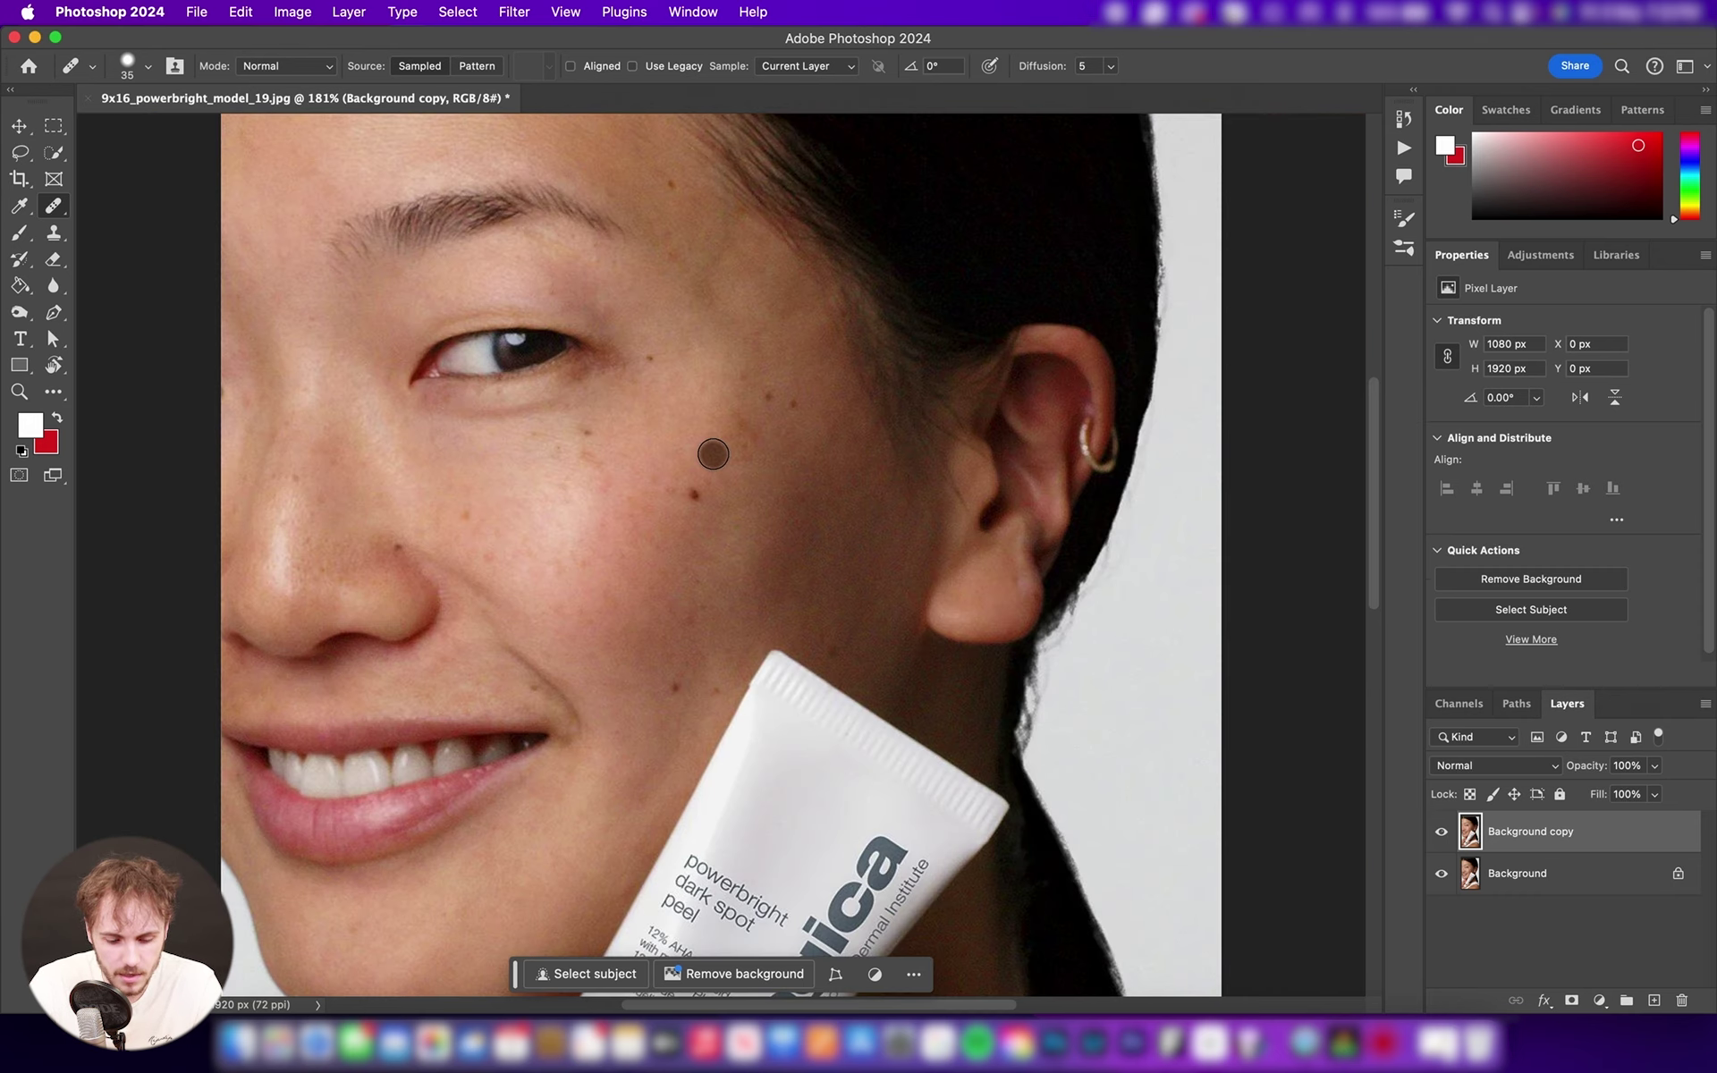
scroll(686, 548, up, 3)
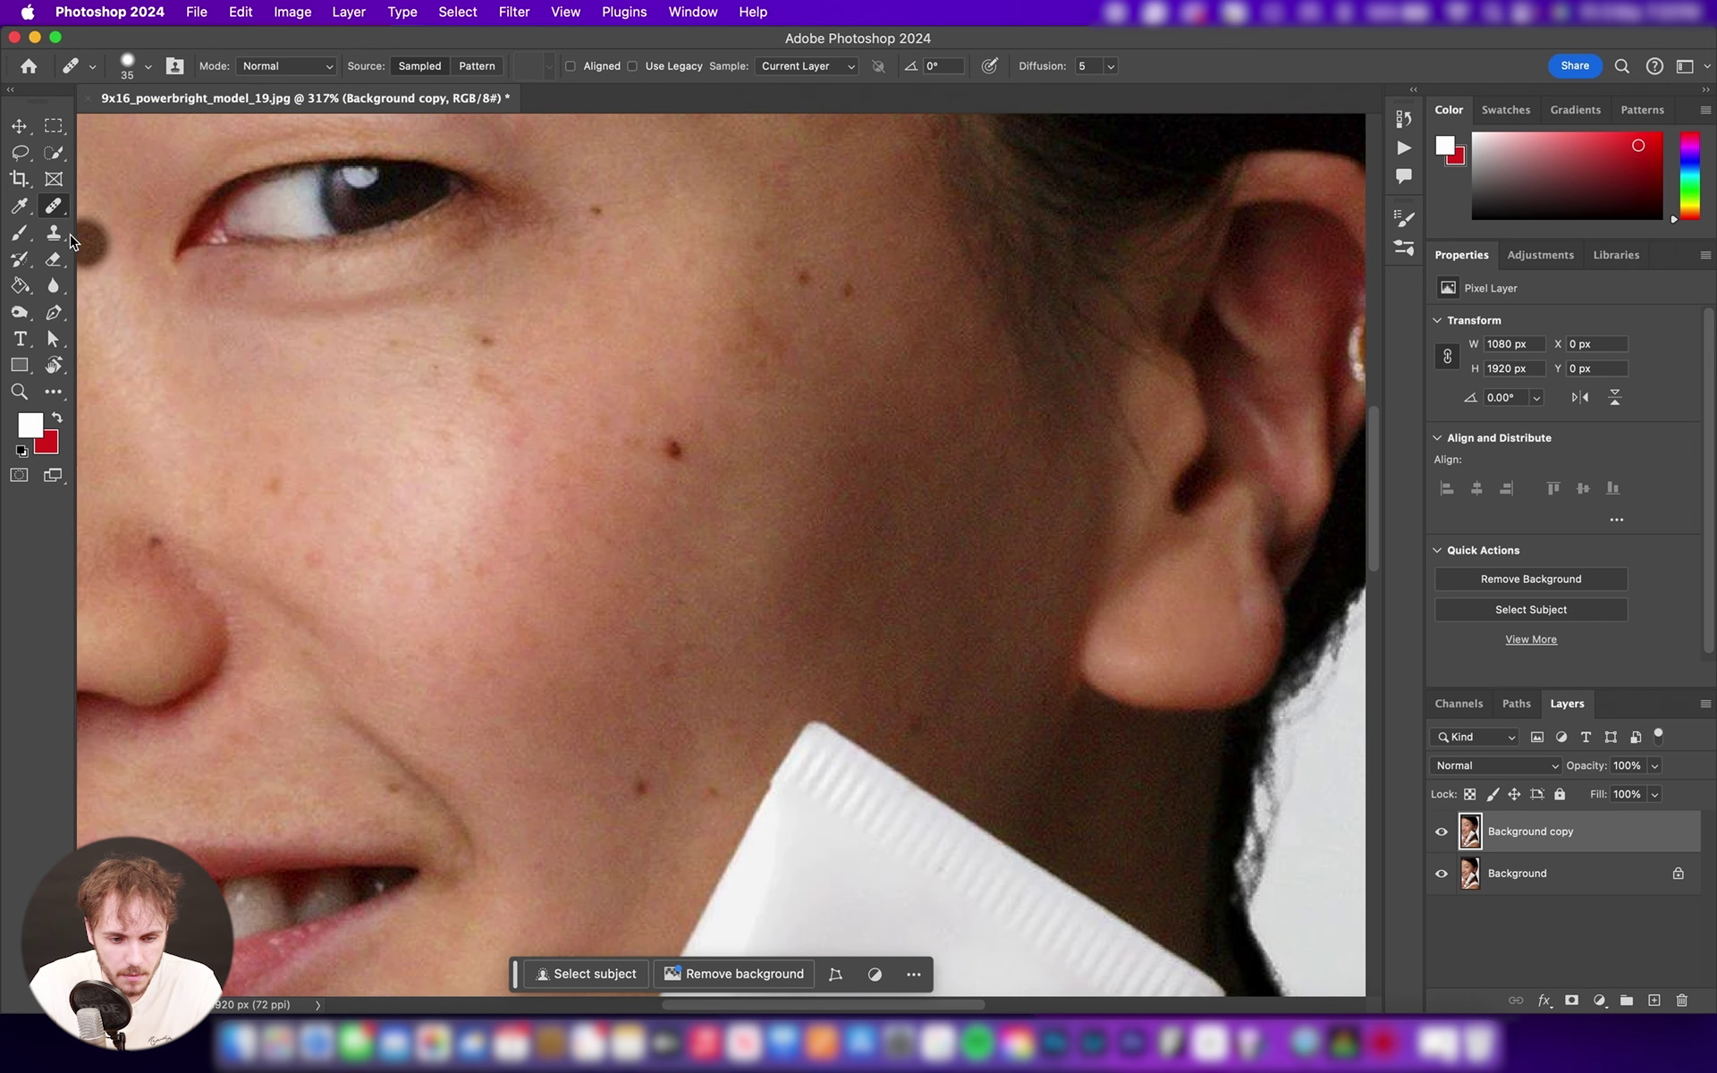
right_click(54, 206)
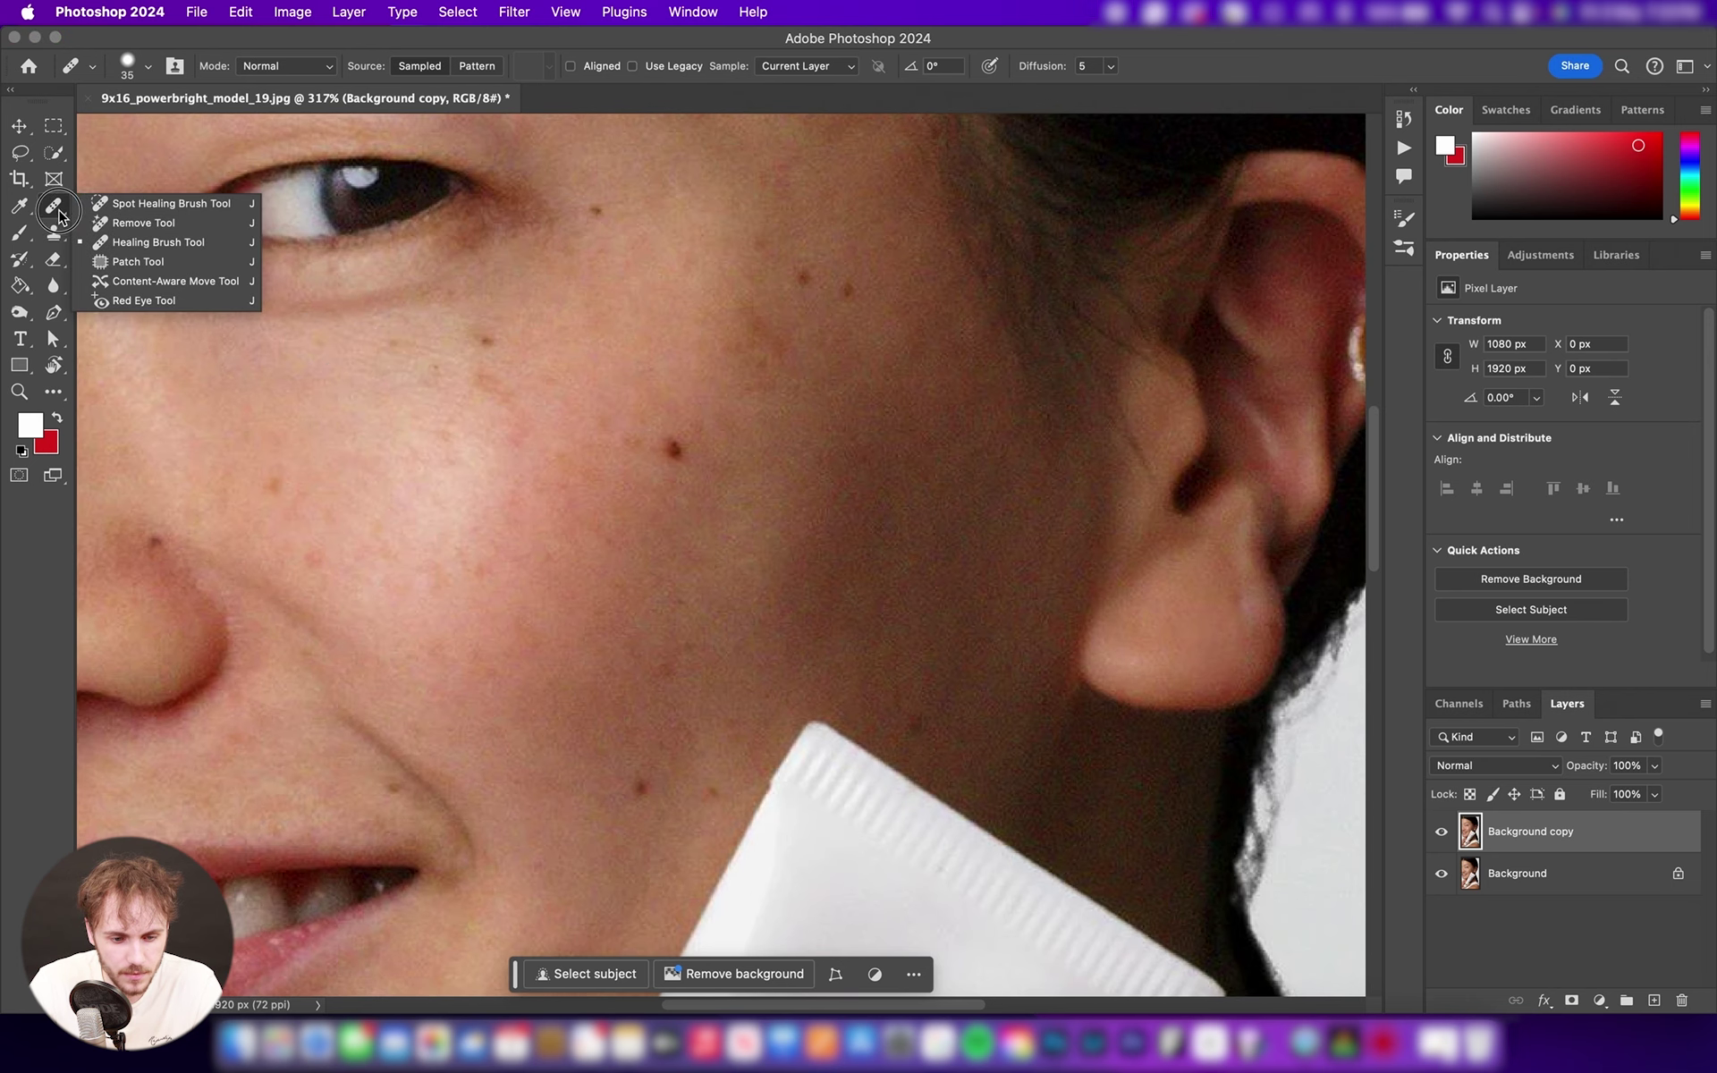
click(159, 268)
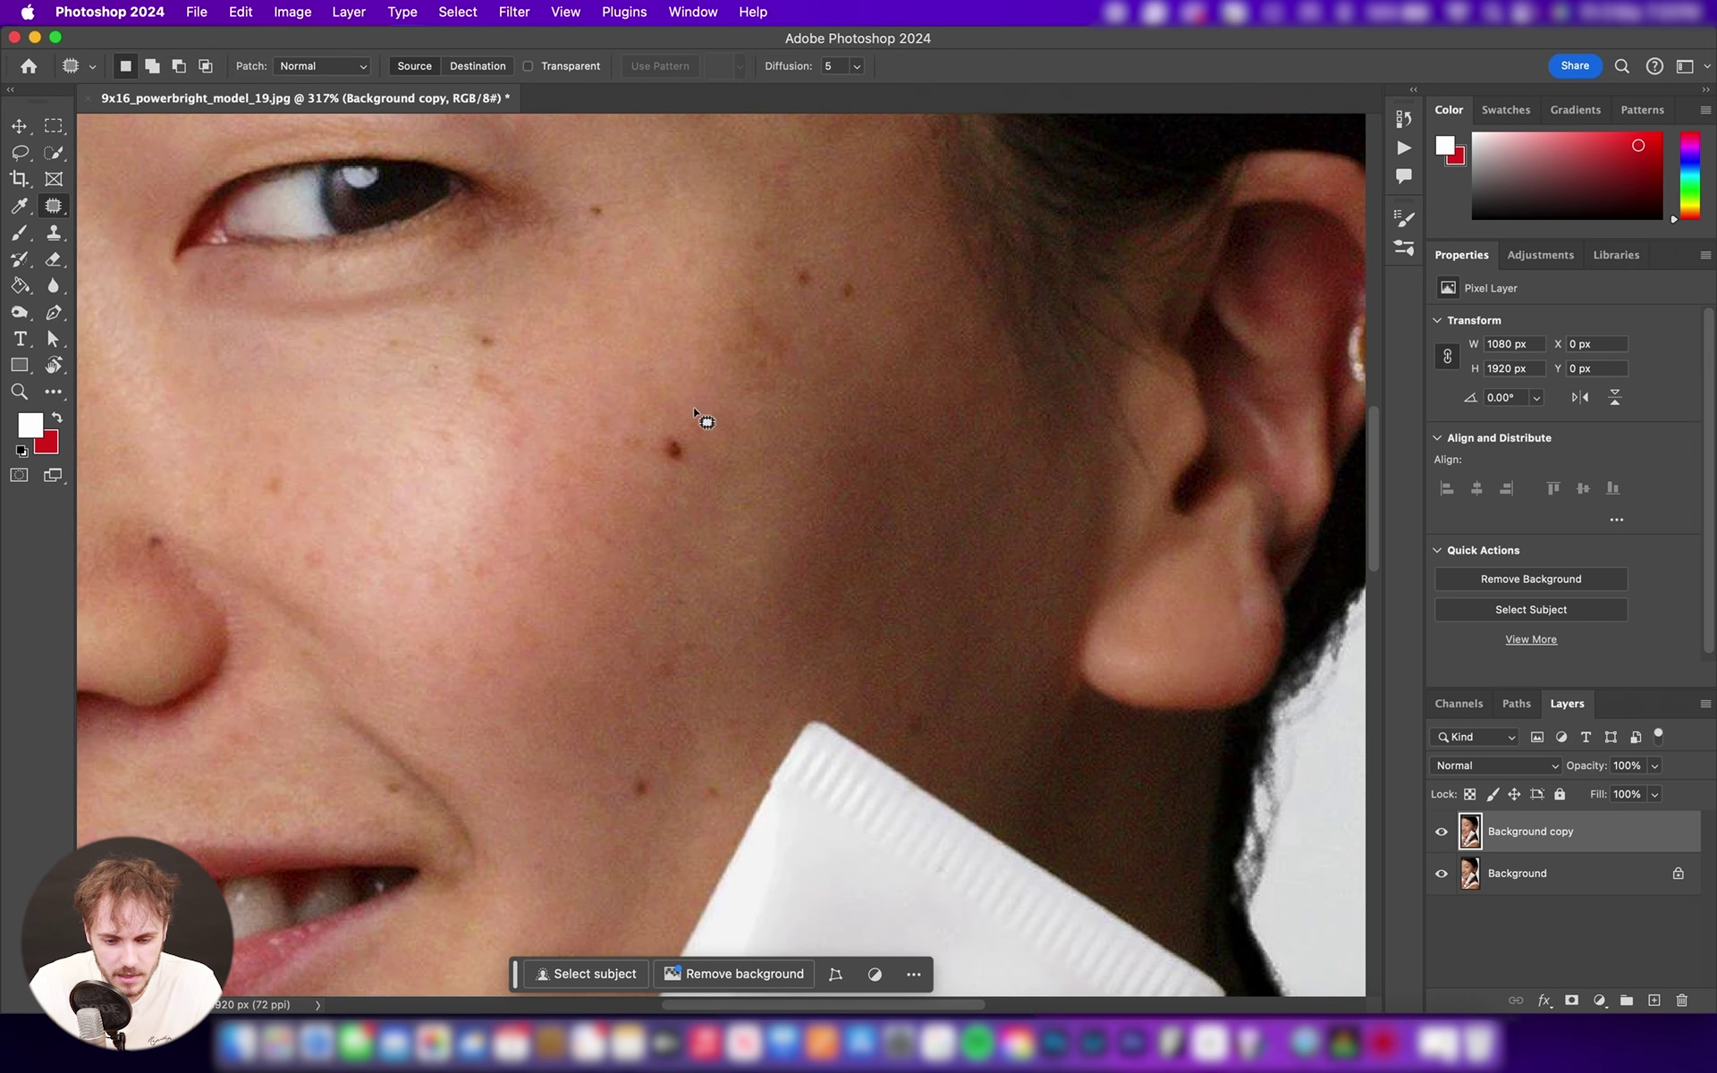
mouse_move(672, 413)
mouse_down()
mouse_move(670, 482)
mouse_move(694, 473)
mouse_move(699, 423)
mouse_move(661, 419)
mouse_move(765, 522)
mouse_up()
mouse_move(676, 448)
mouse_down()
mouse_move(657, 553)
mouse_move(642, 551)
mouse_up()
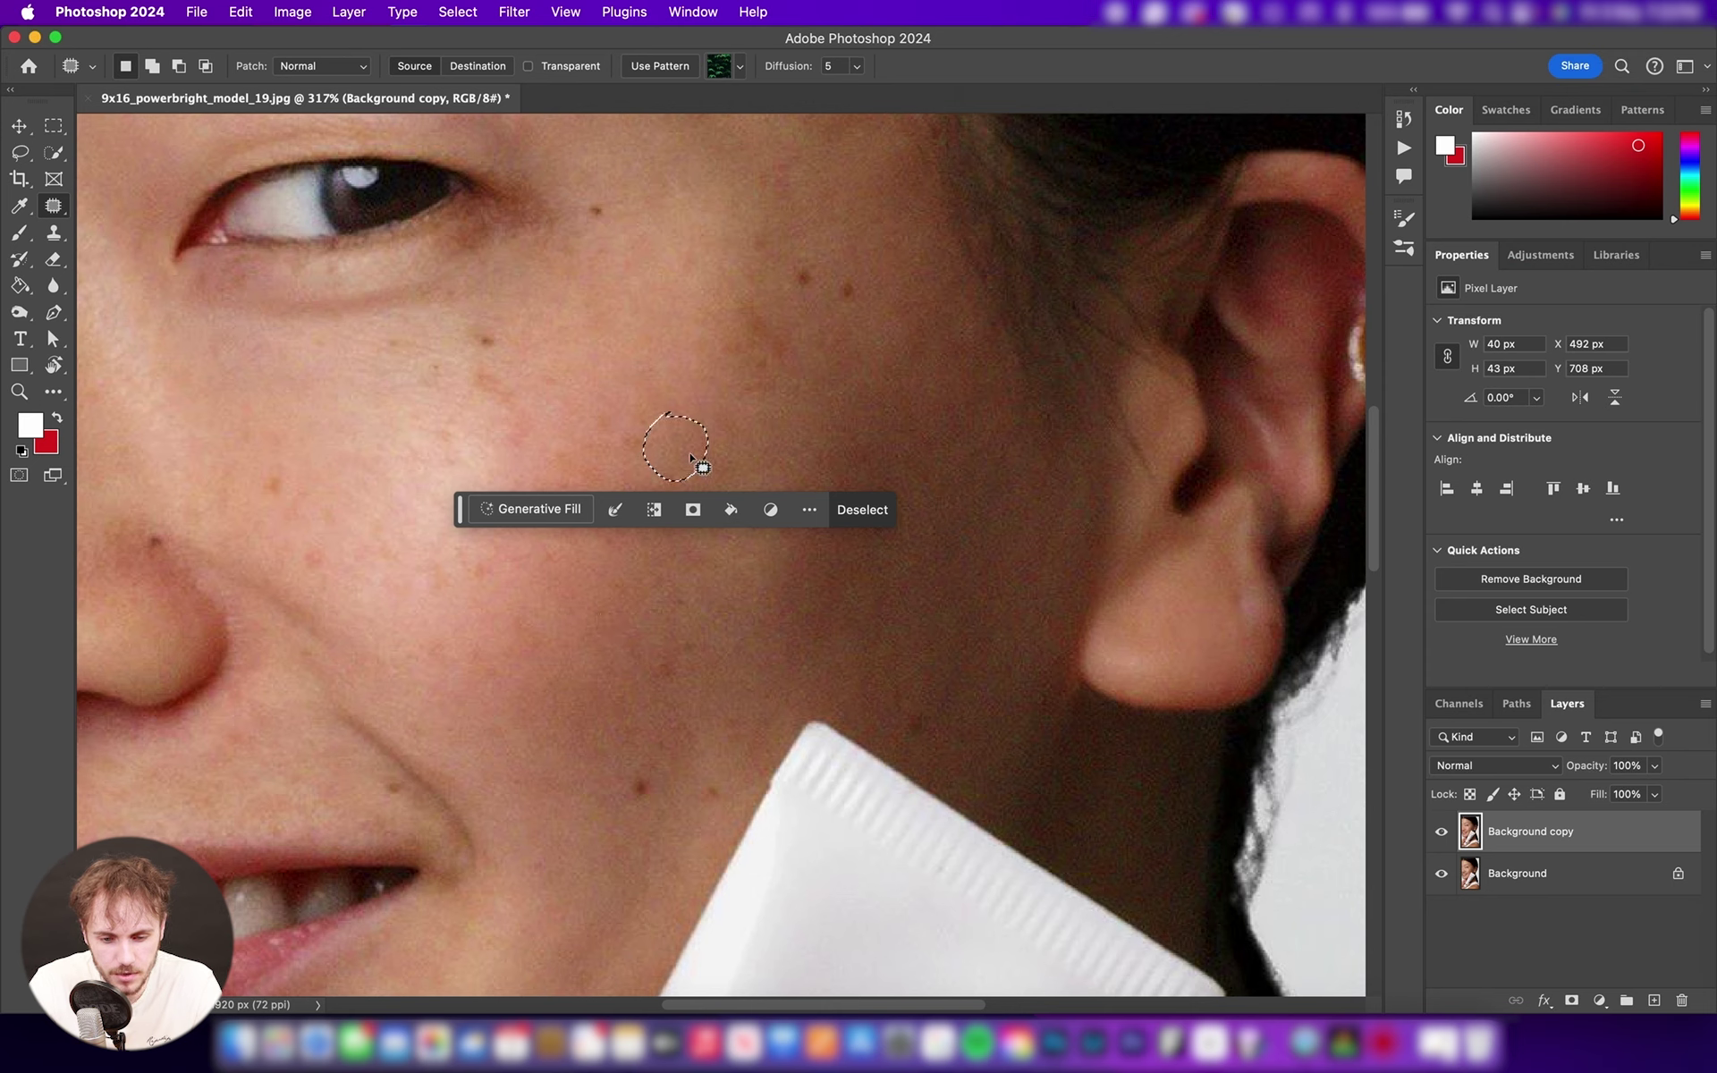
drag(675, 447, 844, 546)
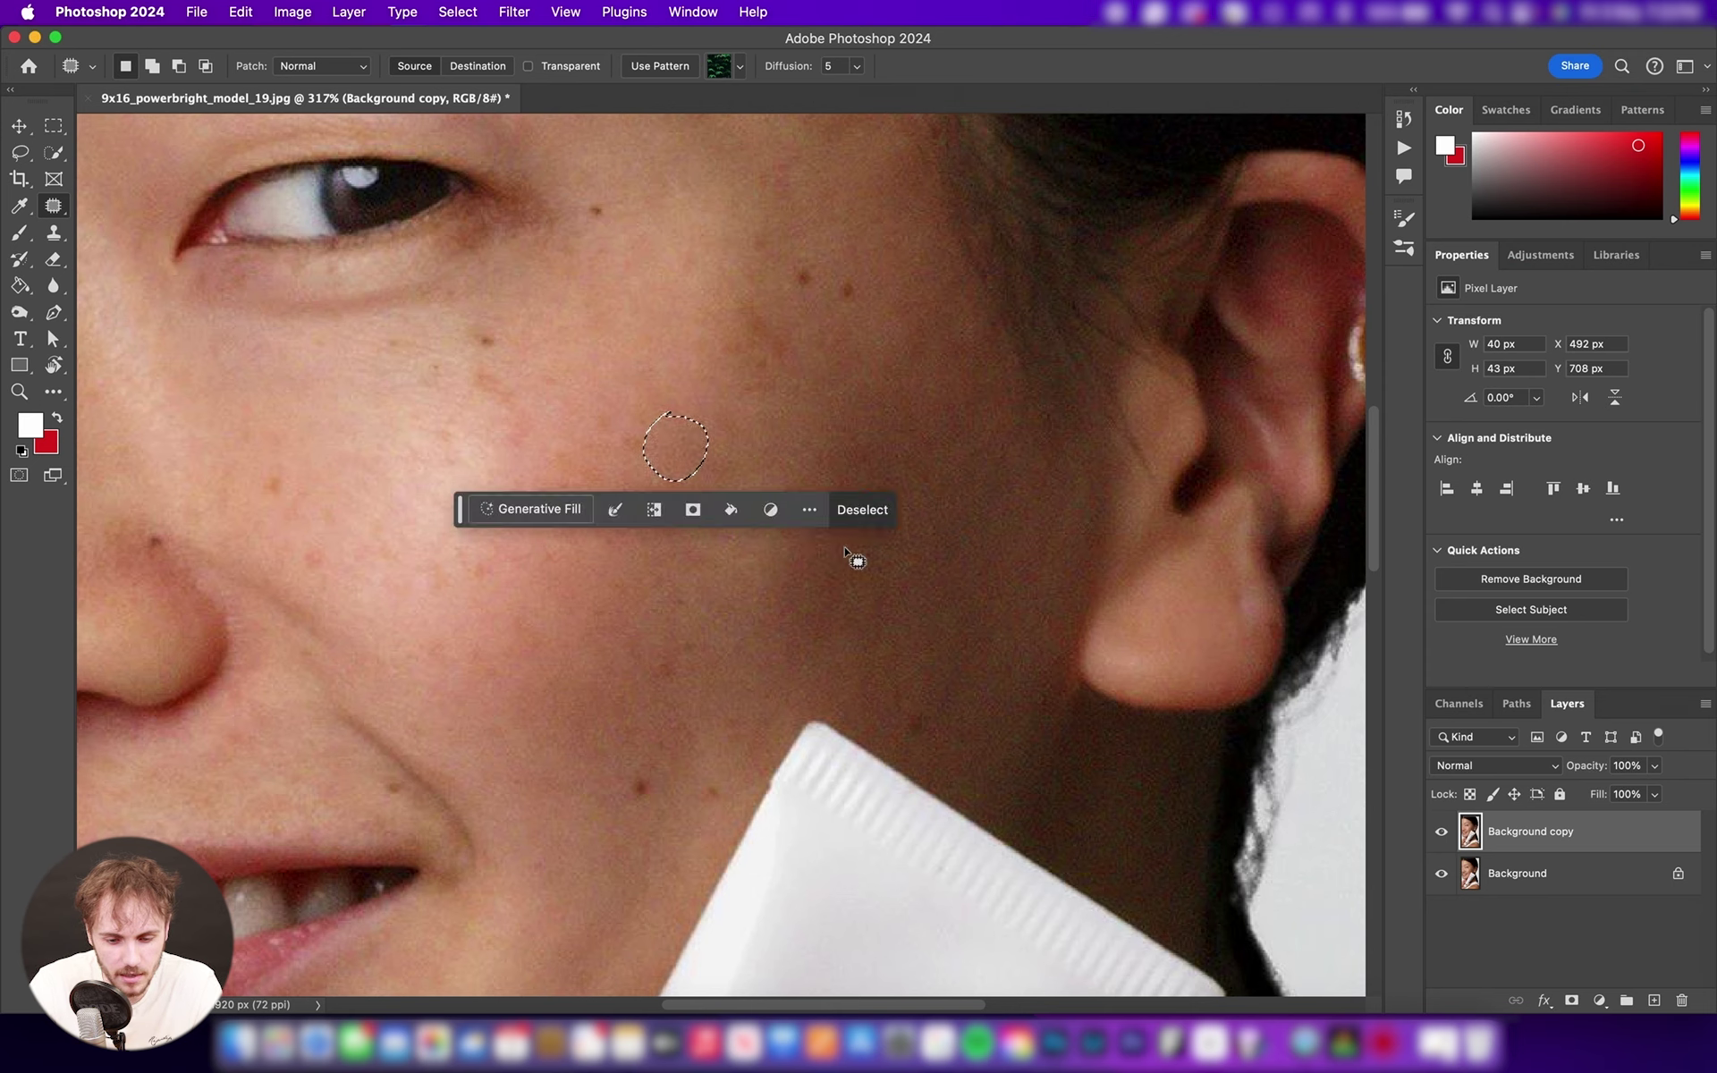
click(690, 491)
key(v)
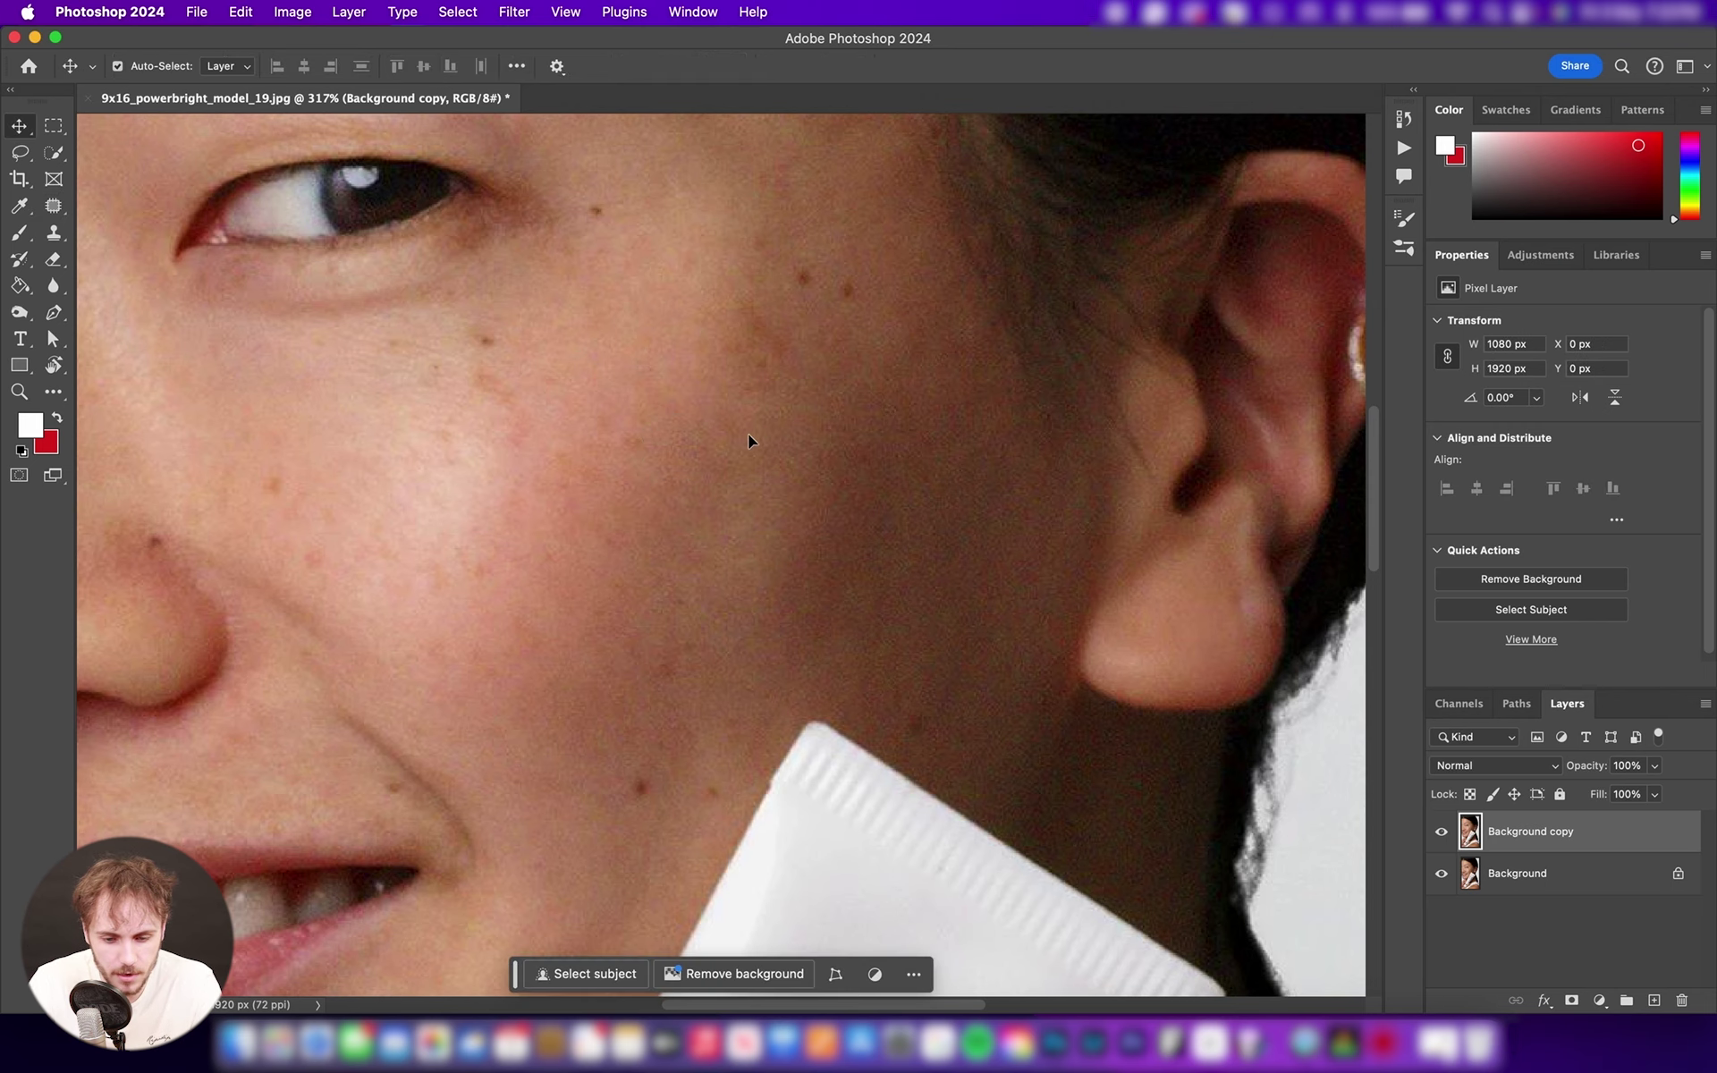
- Compare the retouched face with the original by toggling the Background copy layer's visibility at full-image view
key(super+0)
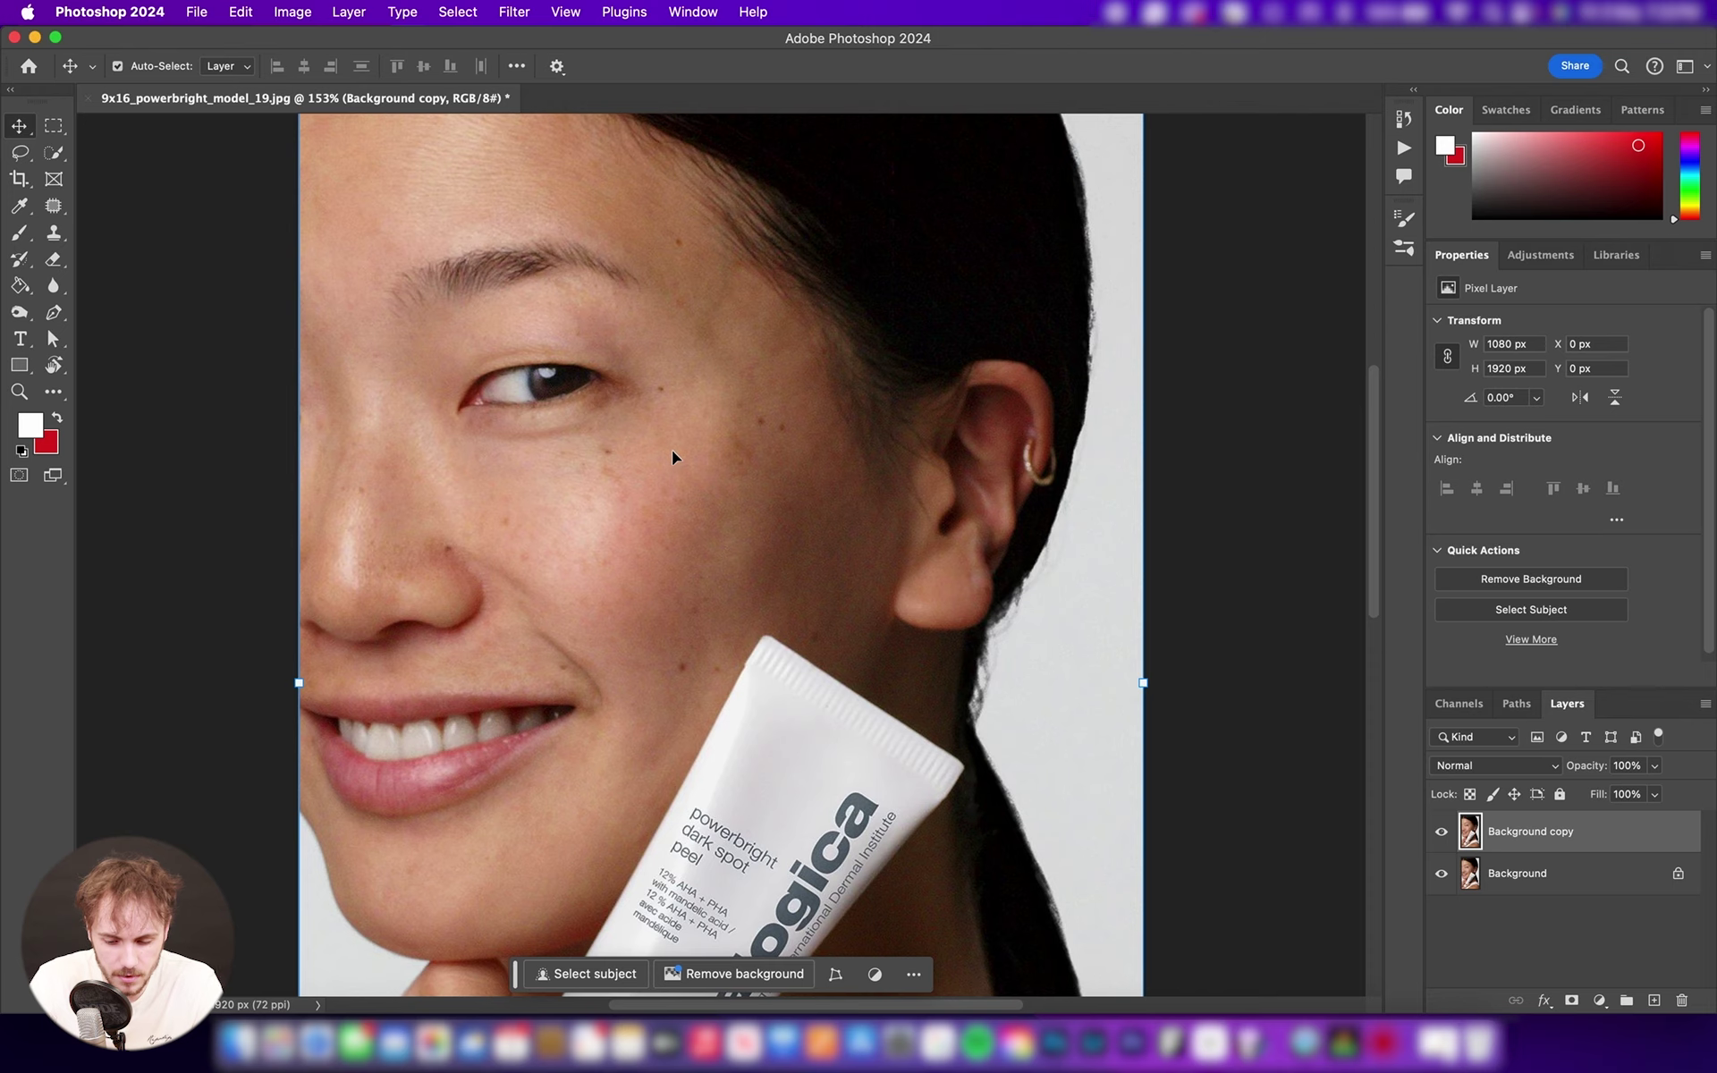
click(1051, 474)
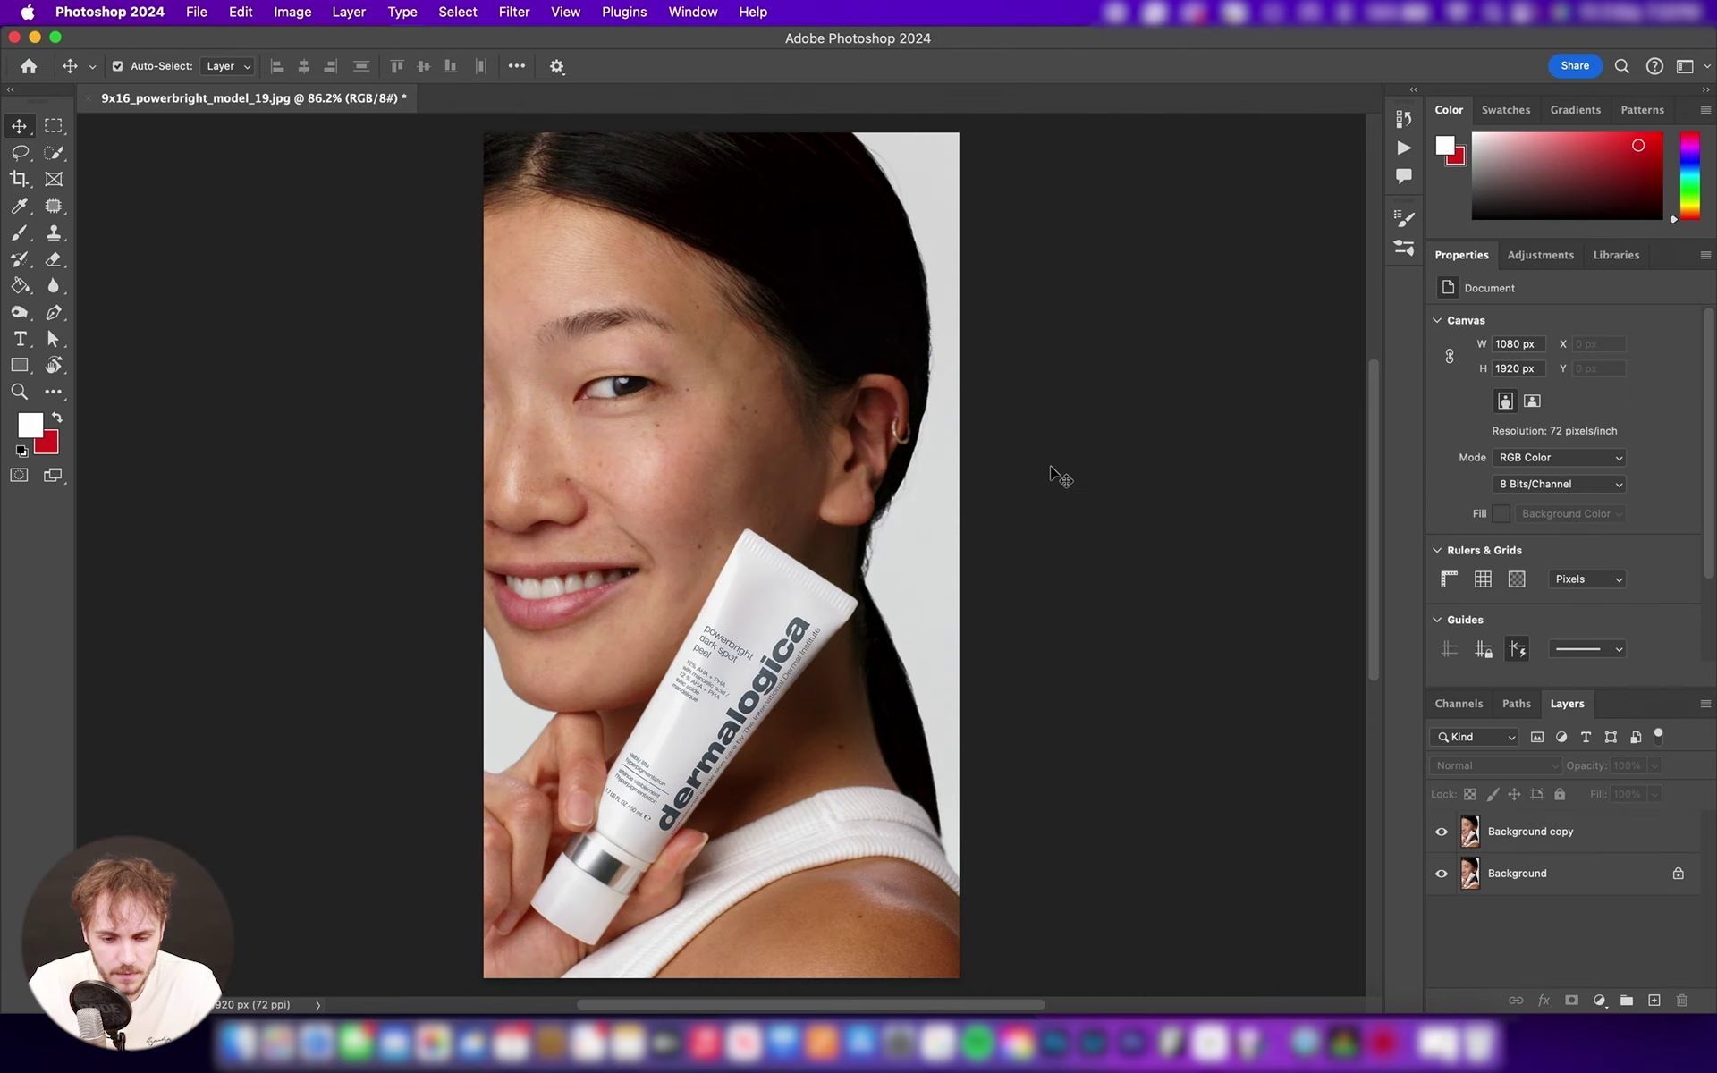
click(1453, 834)
click(1441, 833)
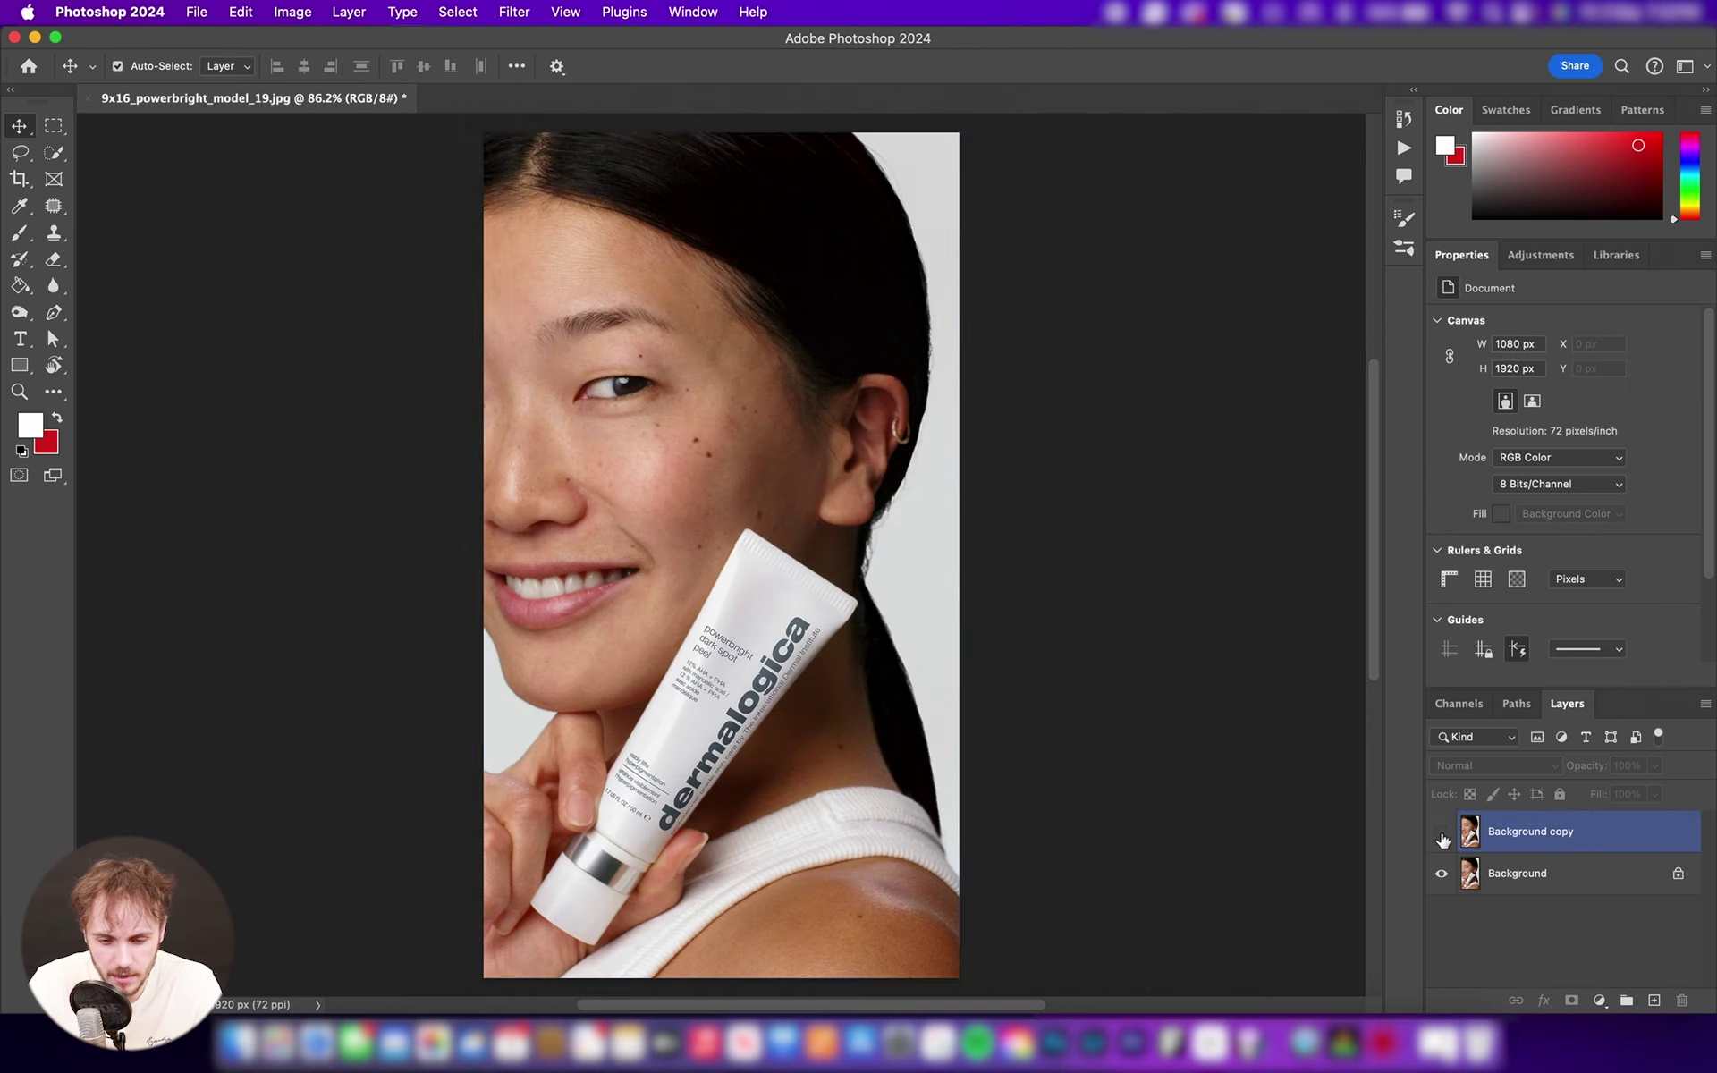
click(1441, 832)
click(1442, 833)
click(1442, 833)
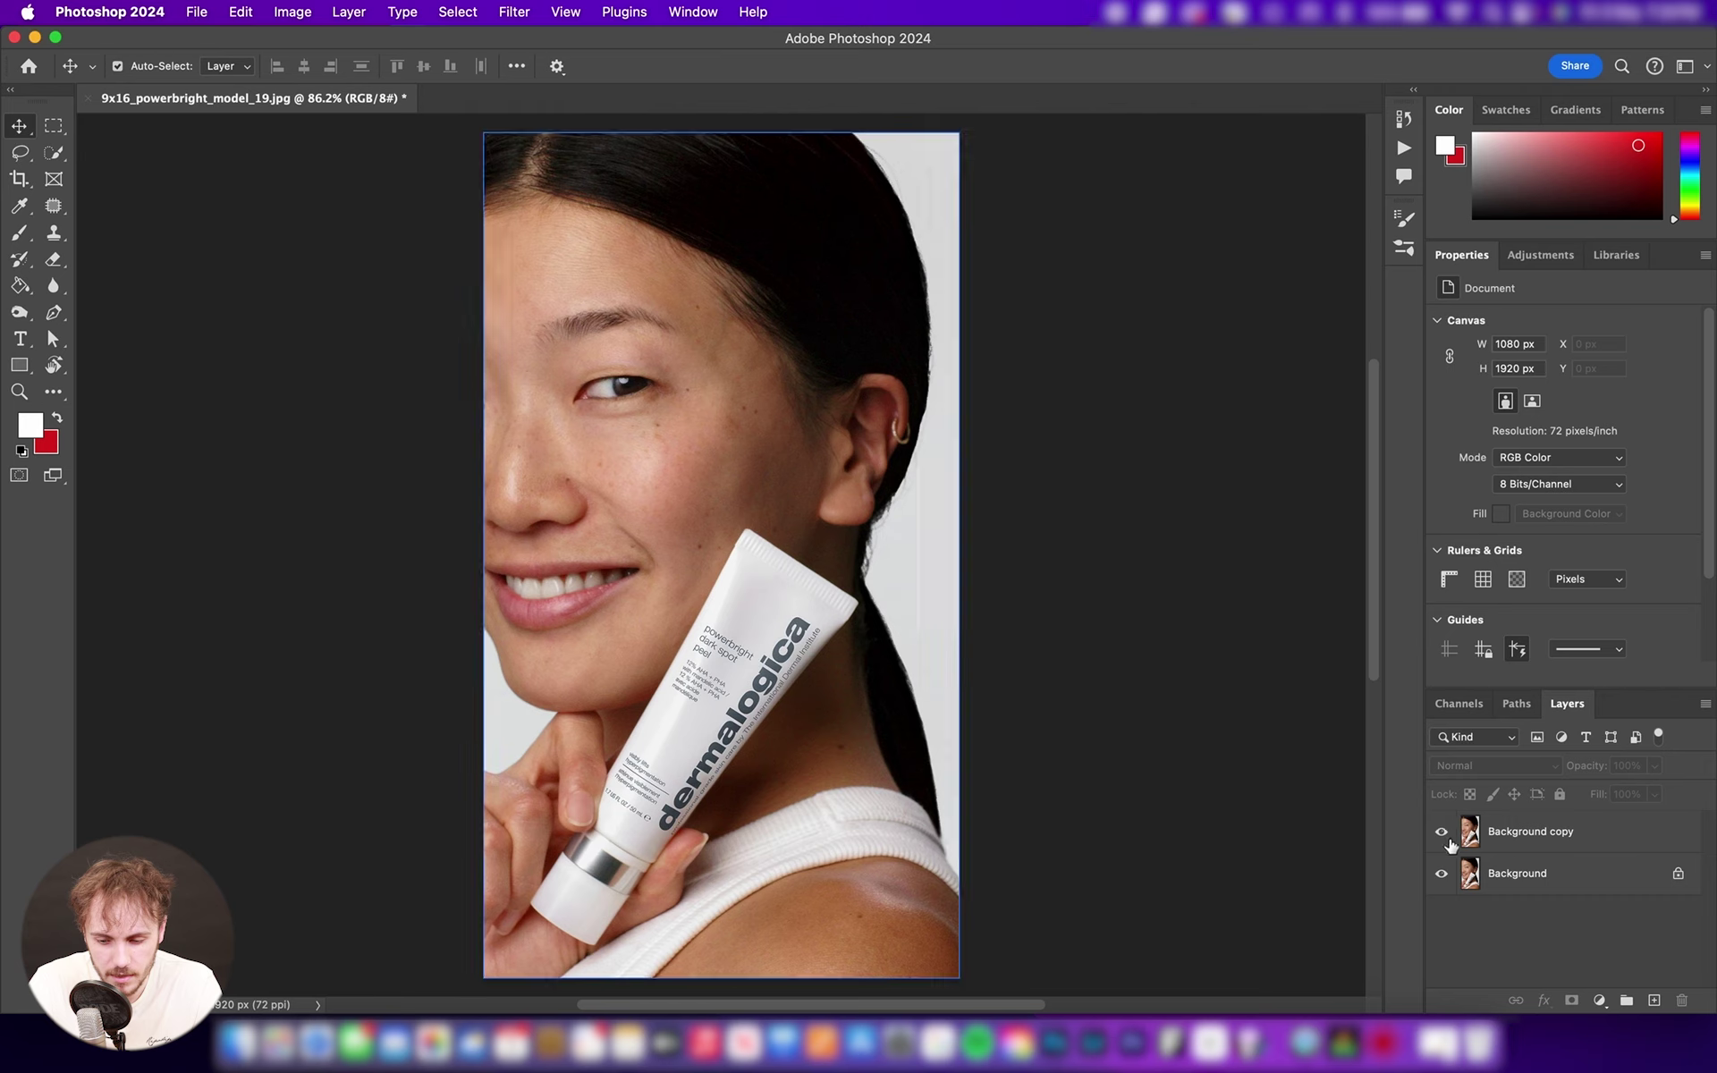
click(1441, 832)
click(1441, 832)
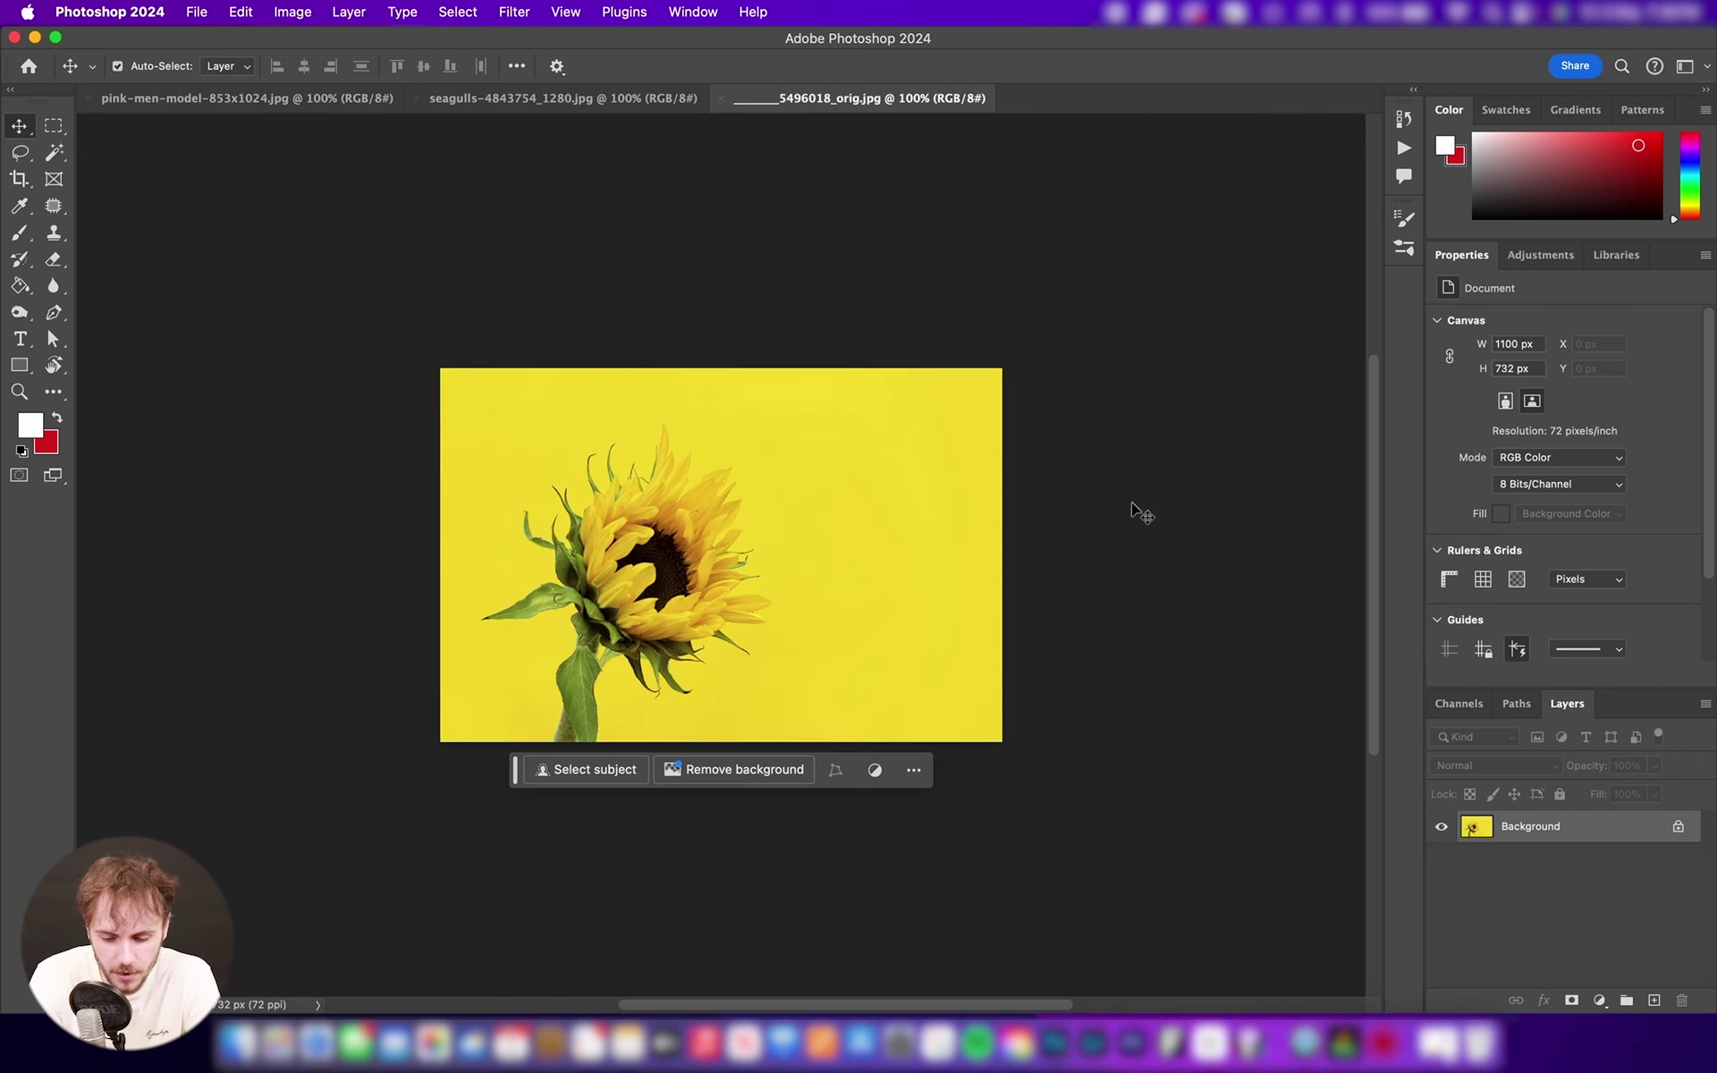
- Duplicate the Background layer of the sunflower image and switch to the Magic Wand Tool
key(super+0)
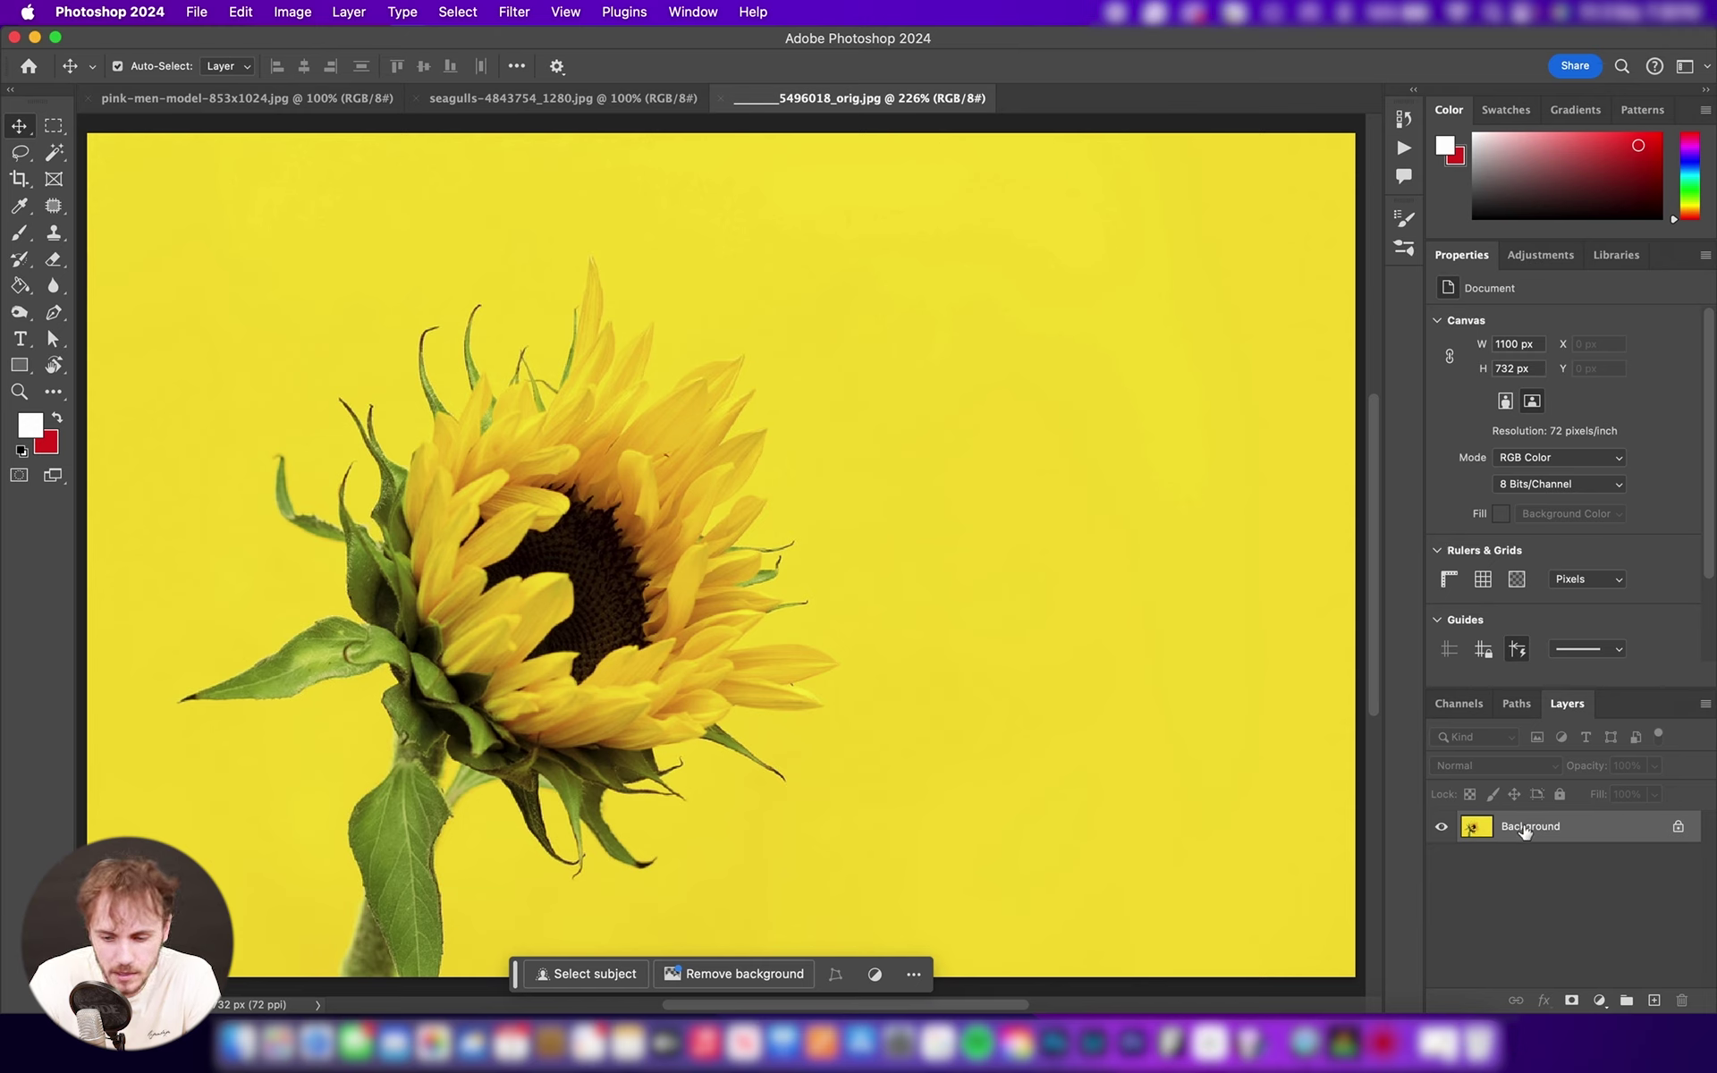
drag(1546, 836, 1655, 994)
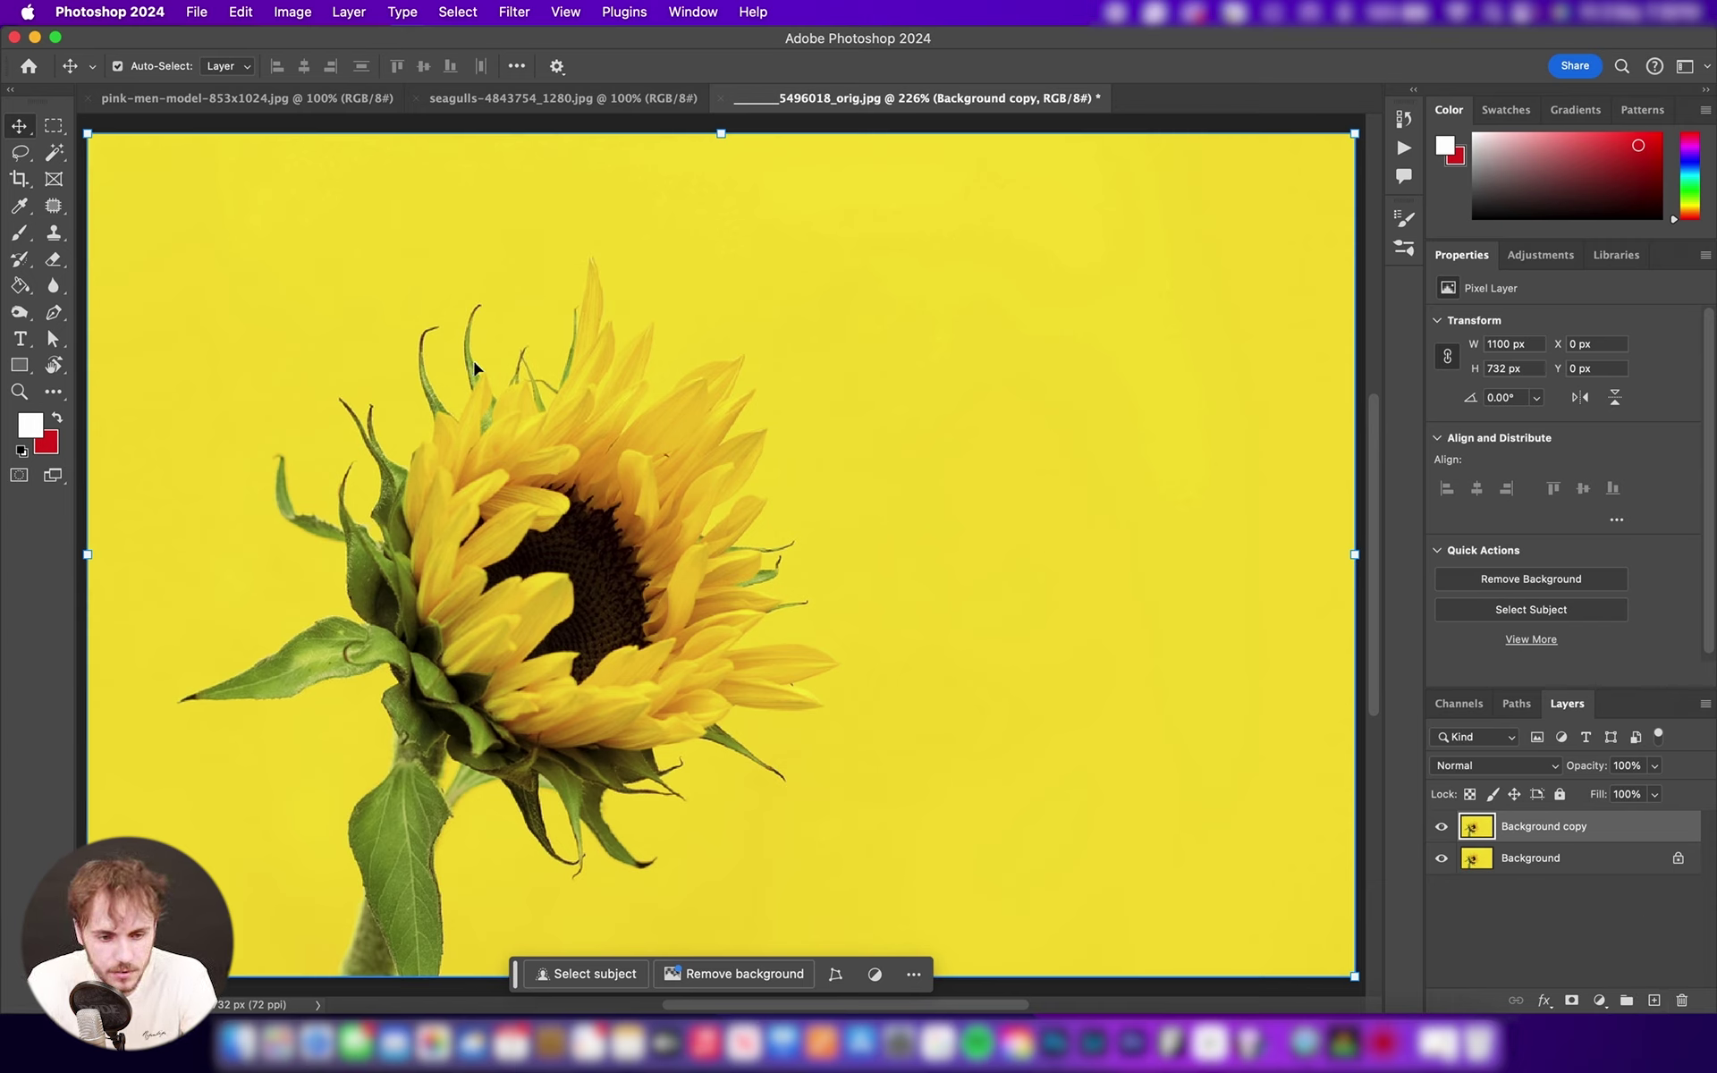
key(w)
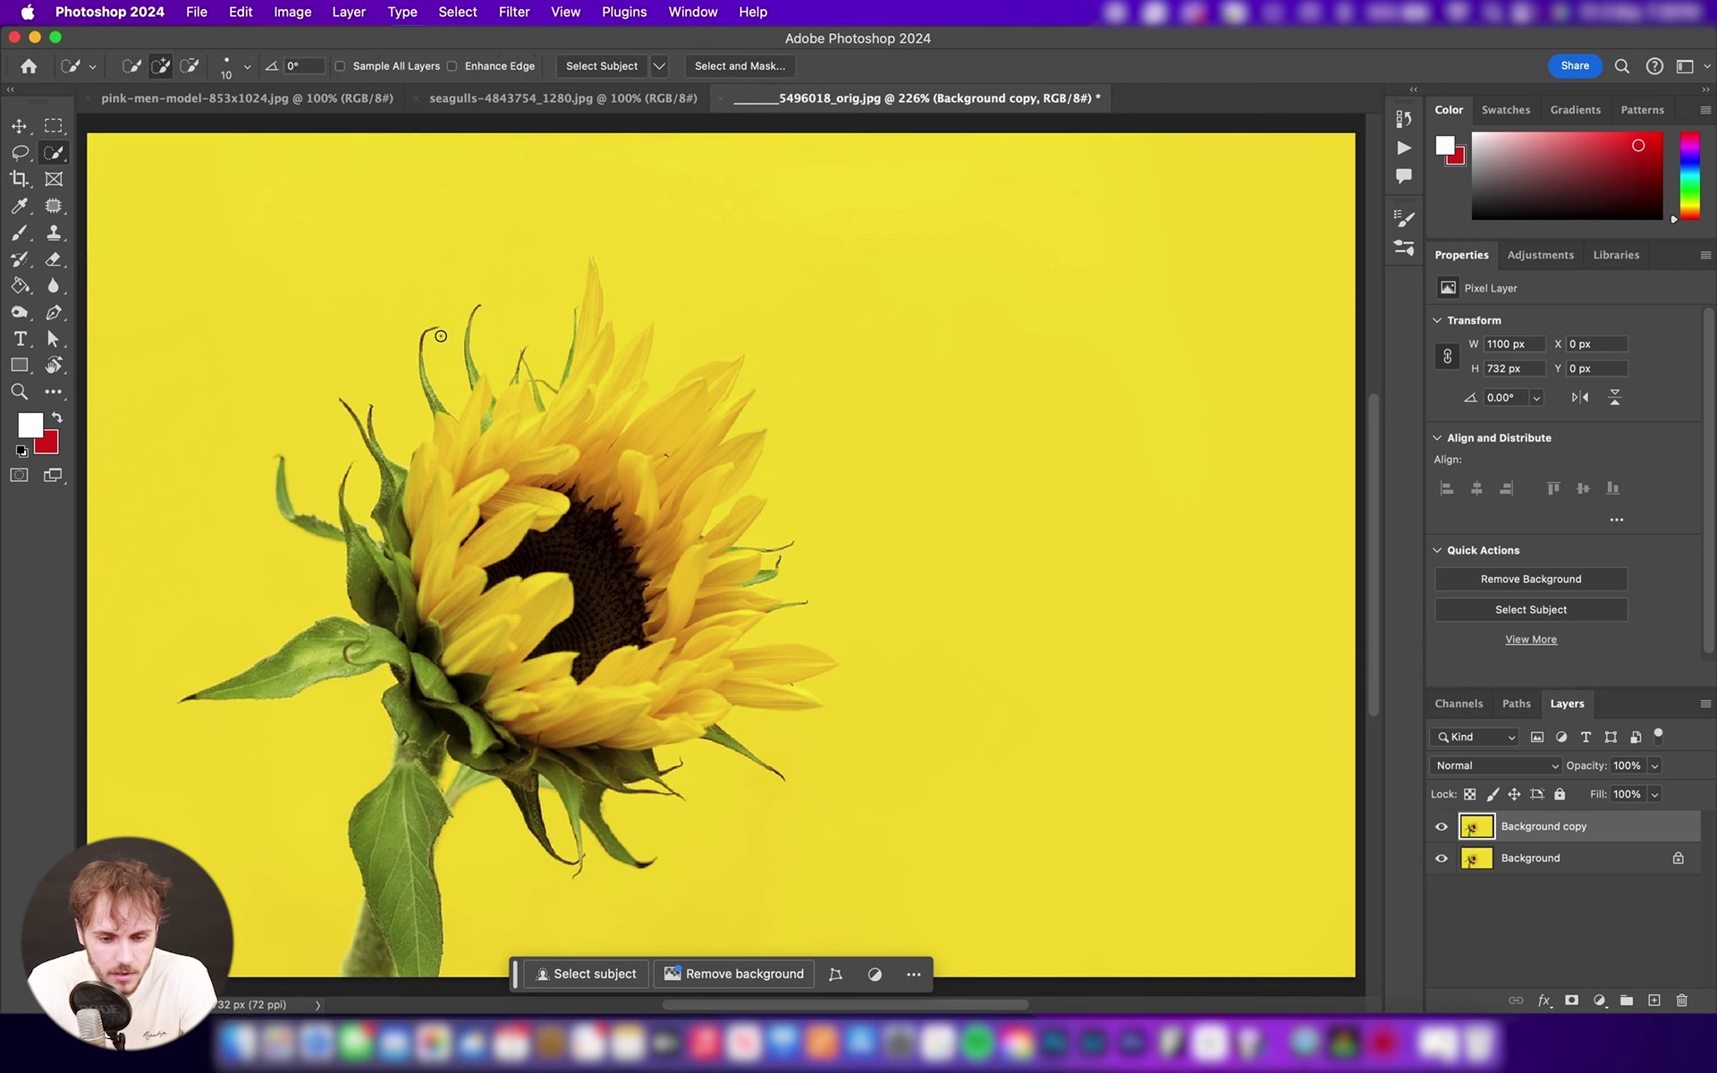
click(57, 156)
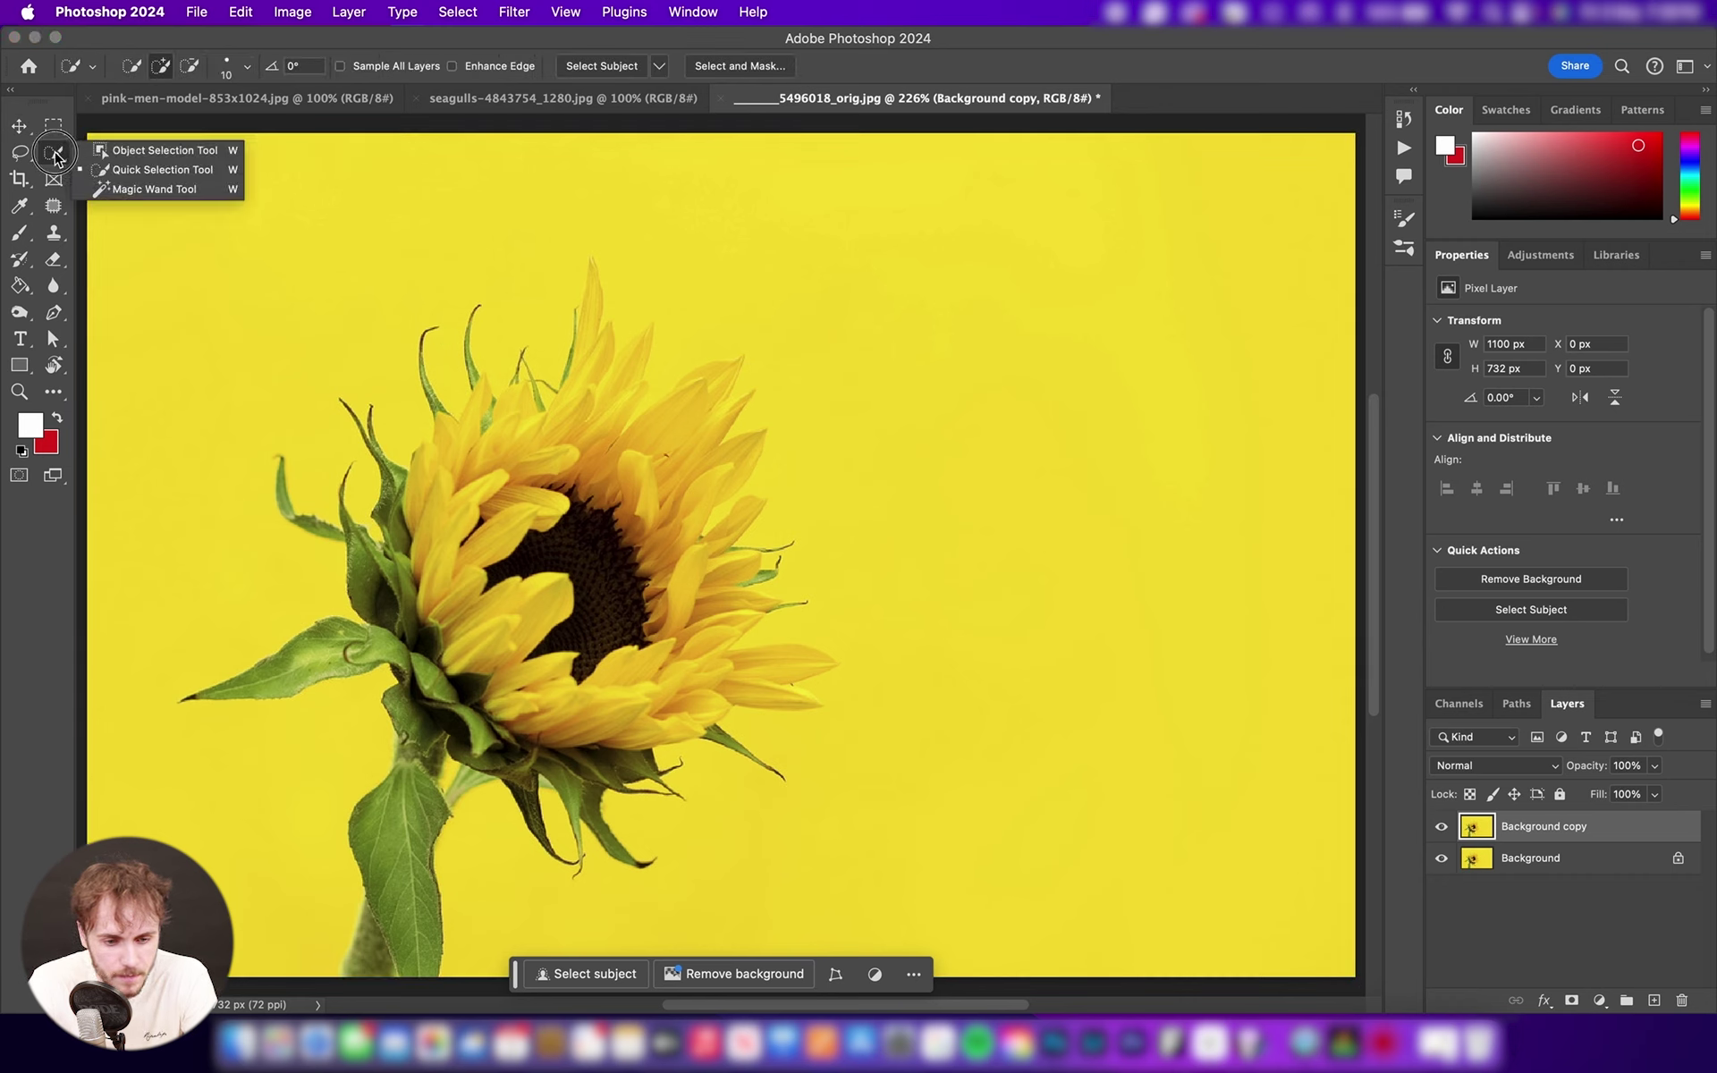
click(170, 189)
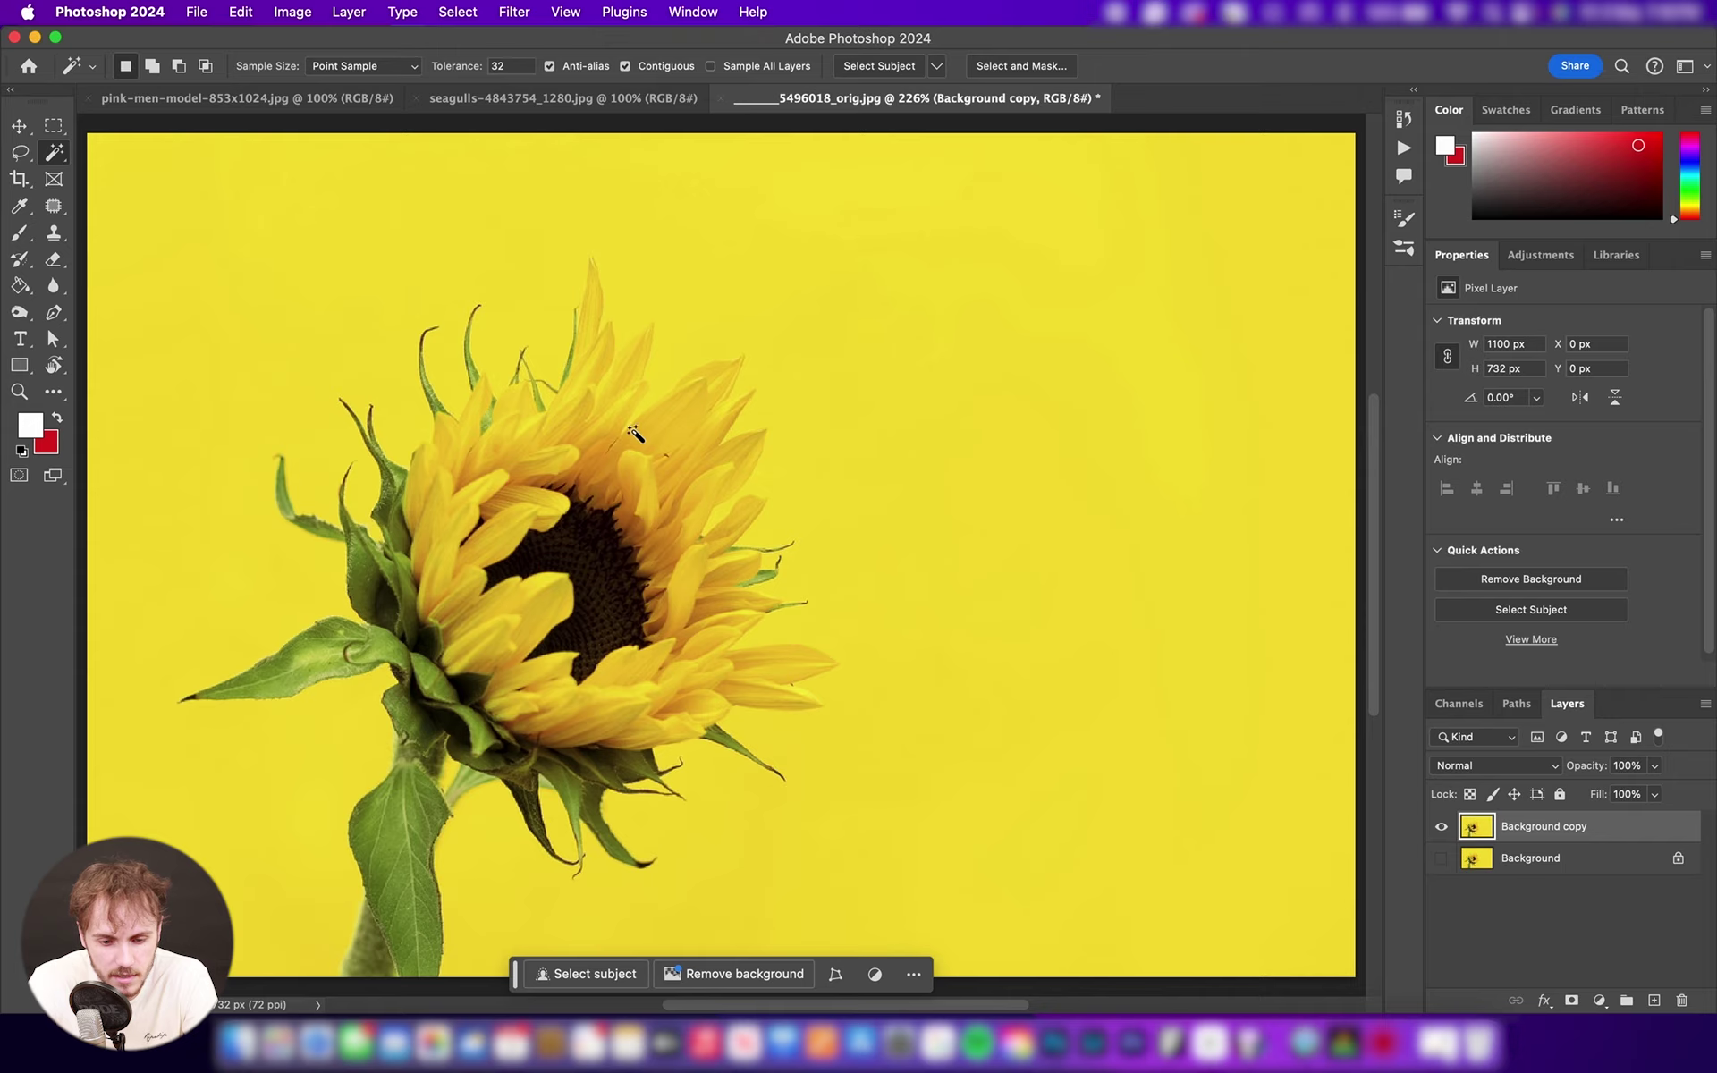
- Try selecting the yellow backdrop around the sunflower with the Magic Wand, and clear the selection
click(840, 238)
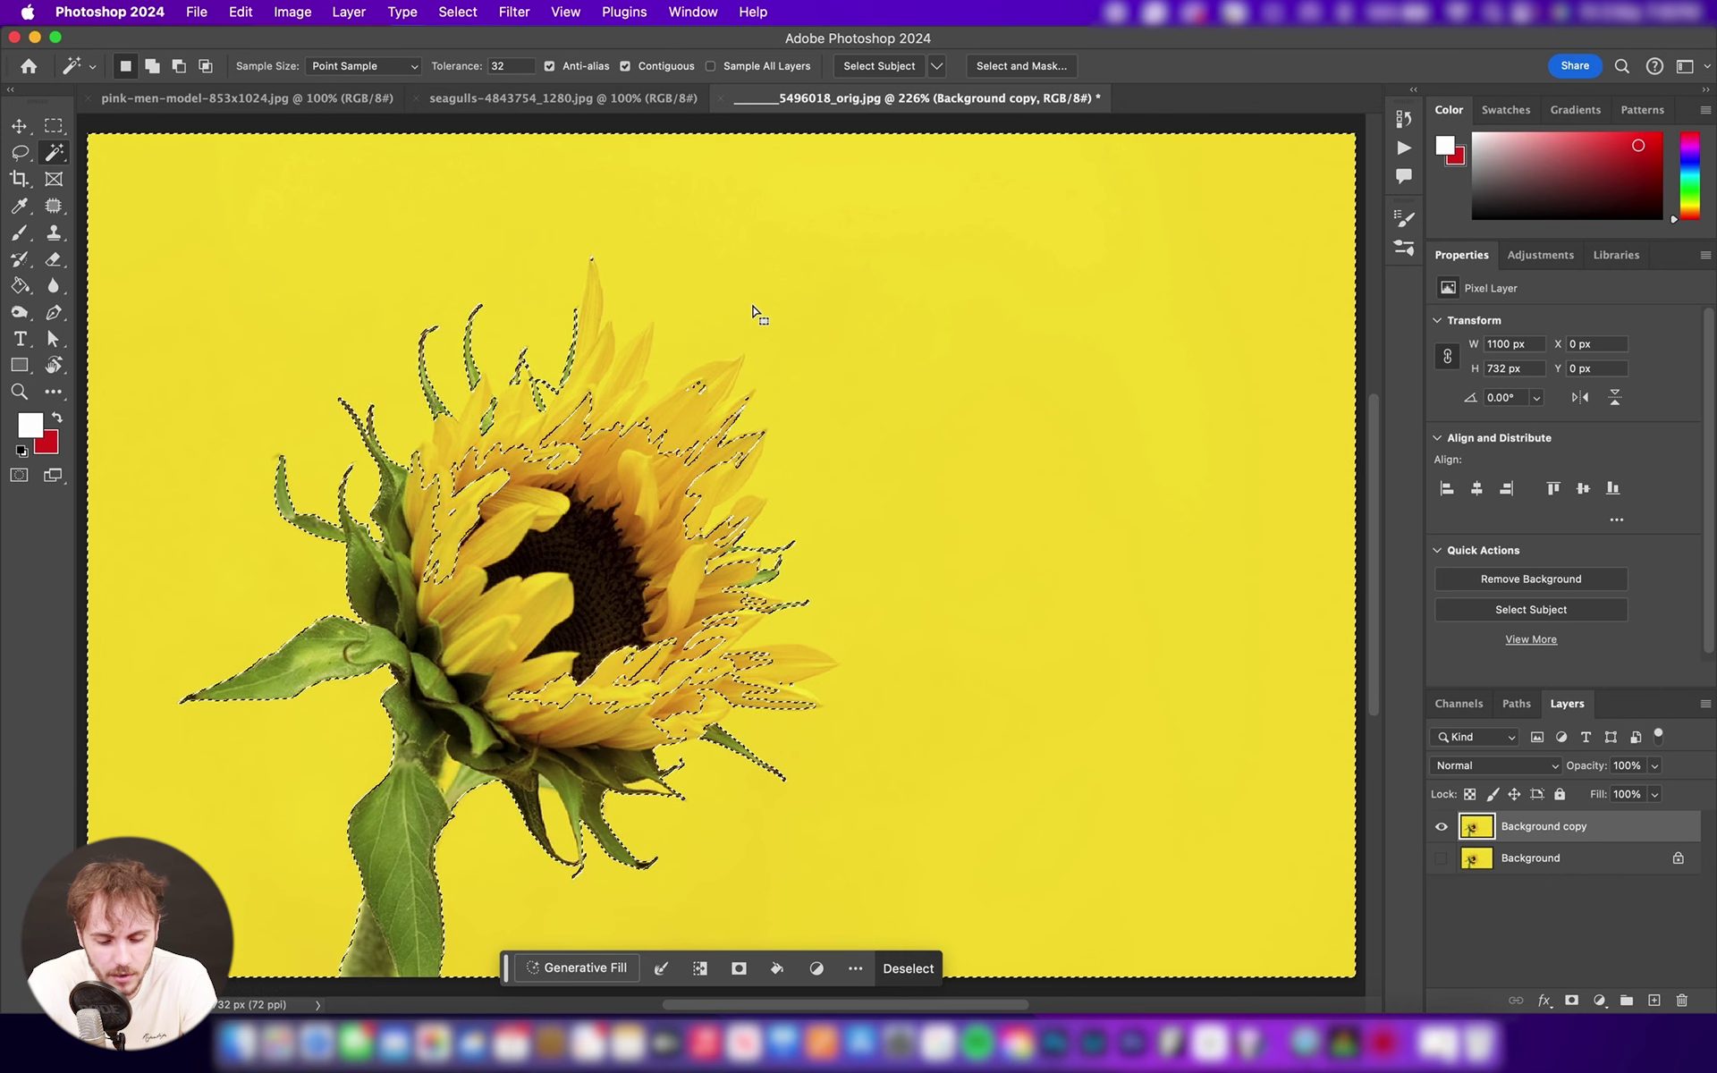
key(super+d)
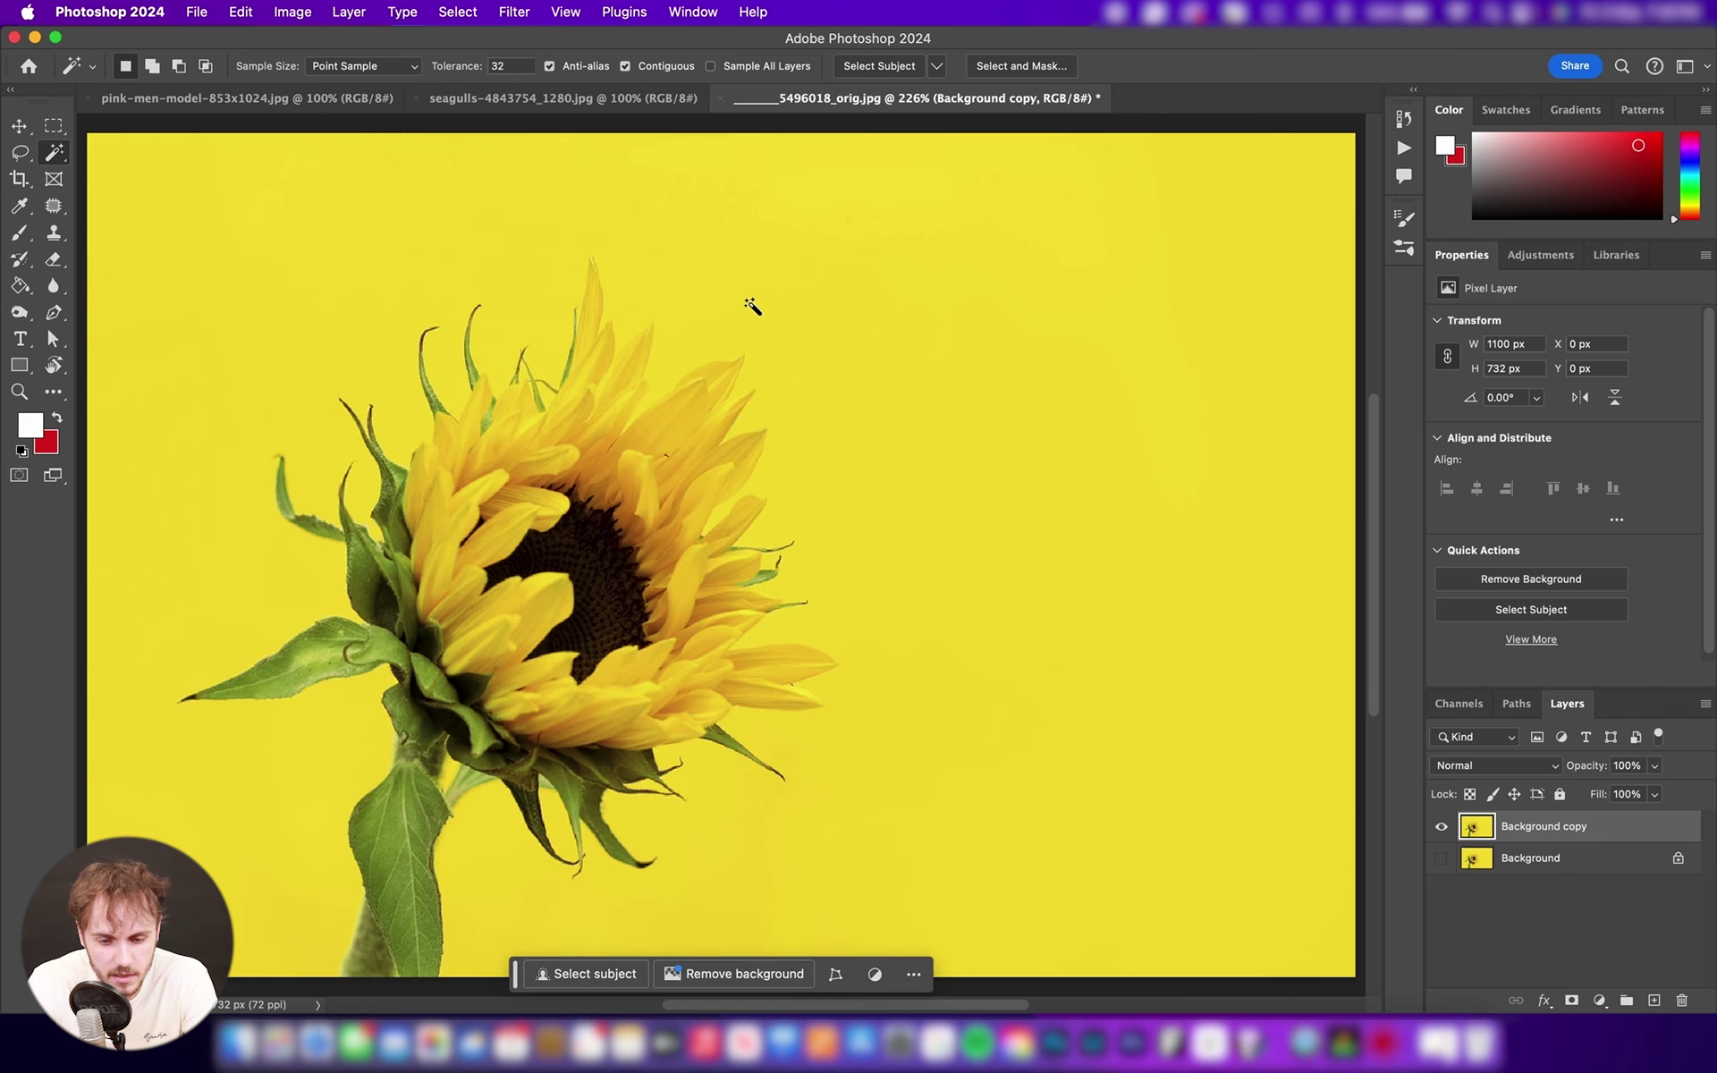
- Set the Magic Wand tolerance to 10, select the yellow backdrop, and inspect the selection edge along the petals
click(487, 66)
text(10)
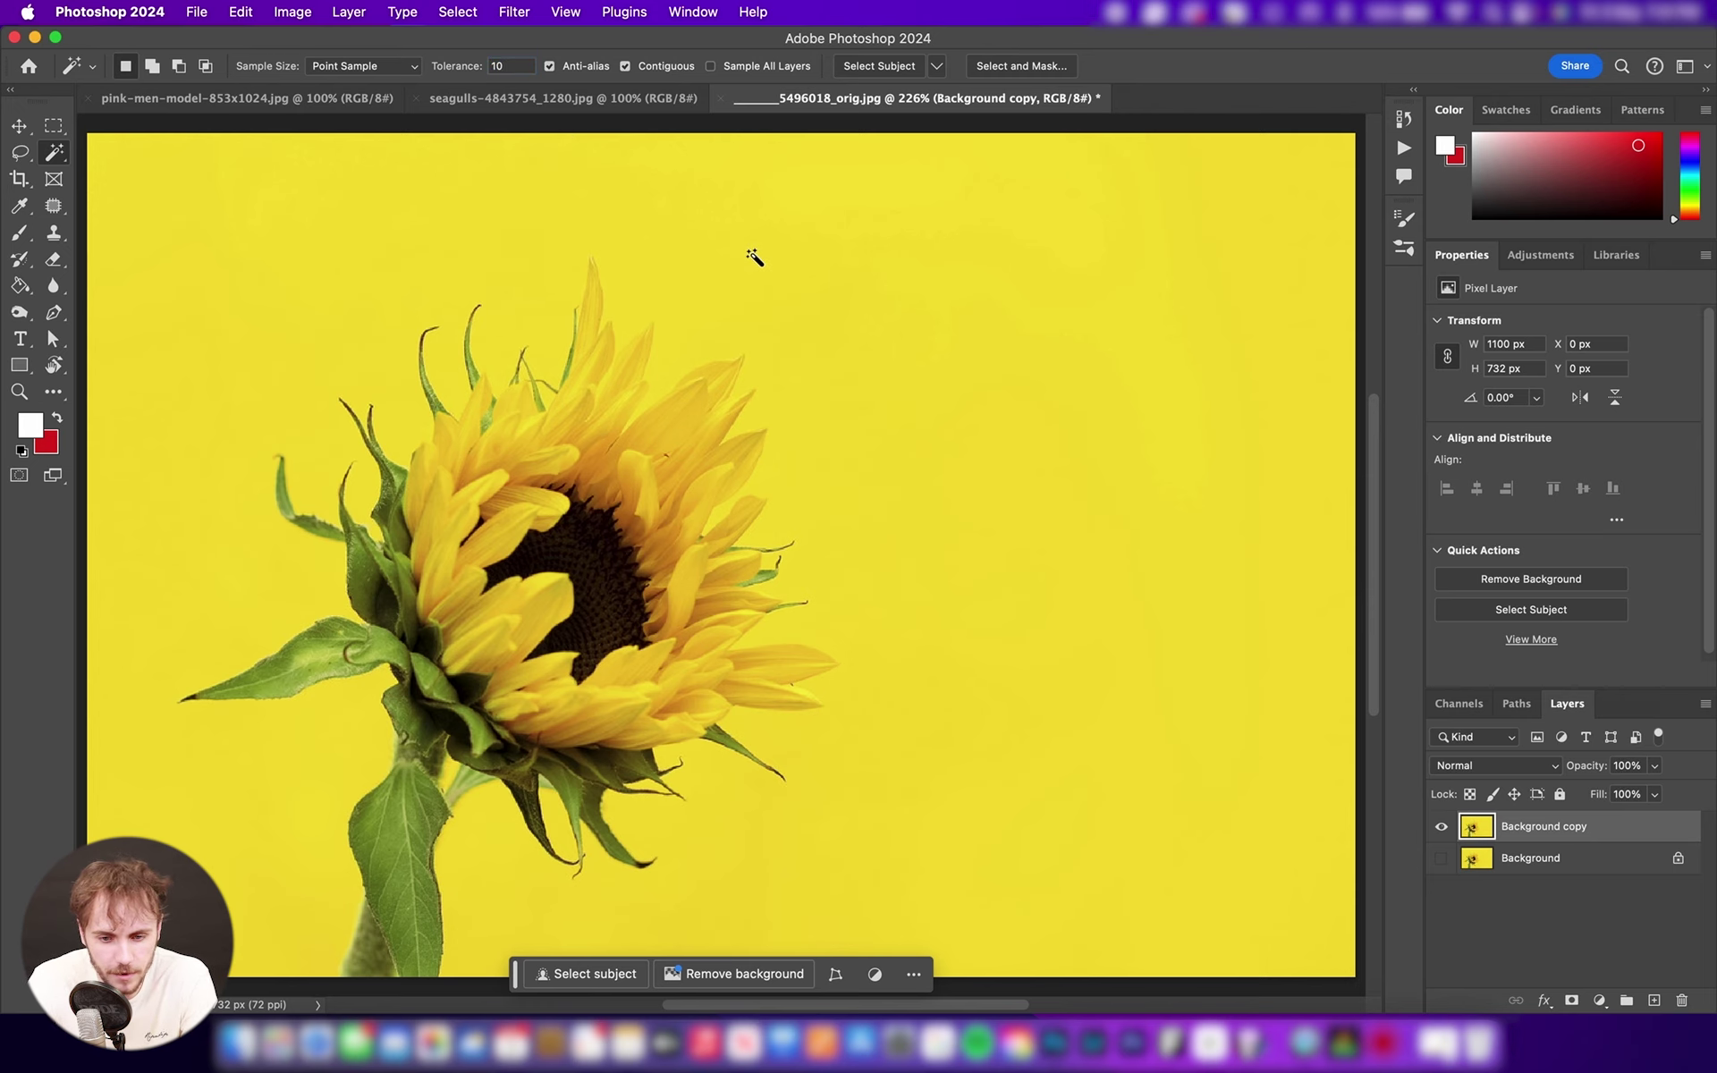
click(750, 253)
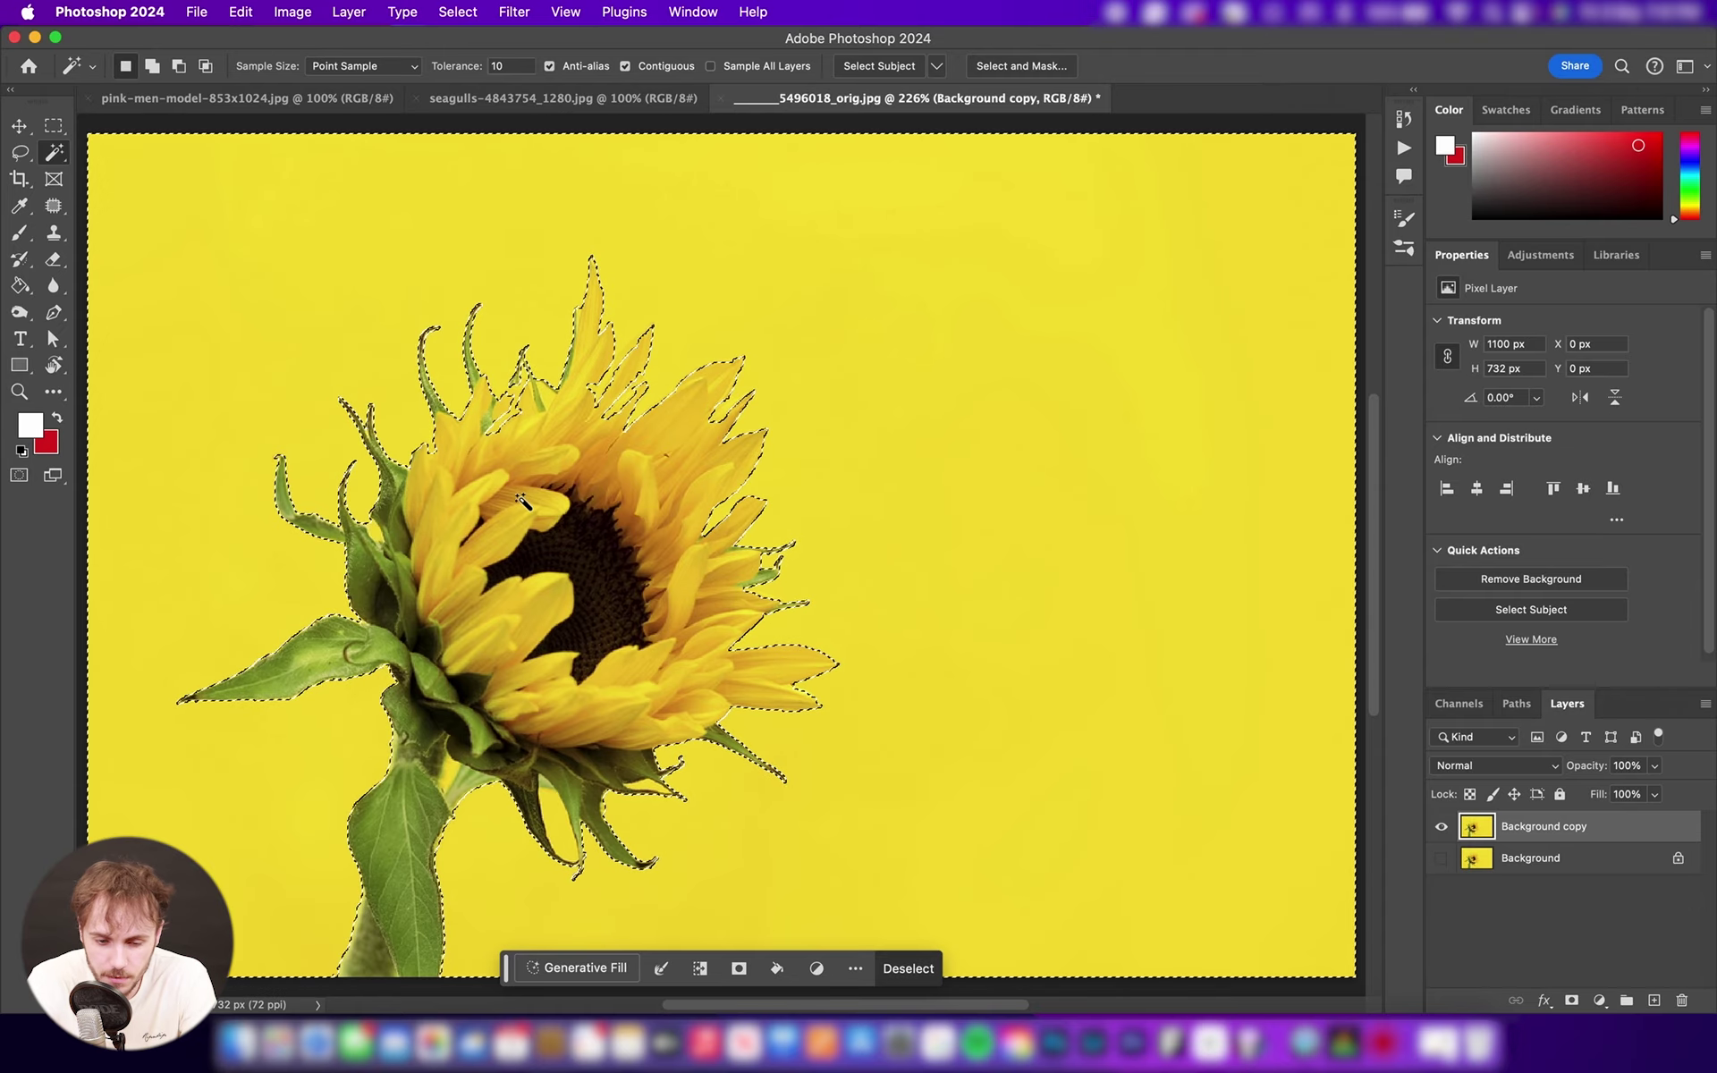
scroll(523, 500, up, 3)
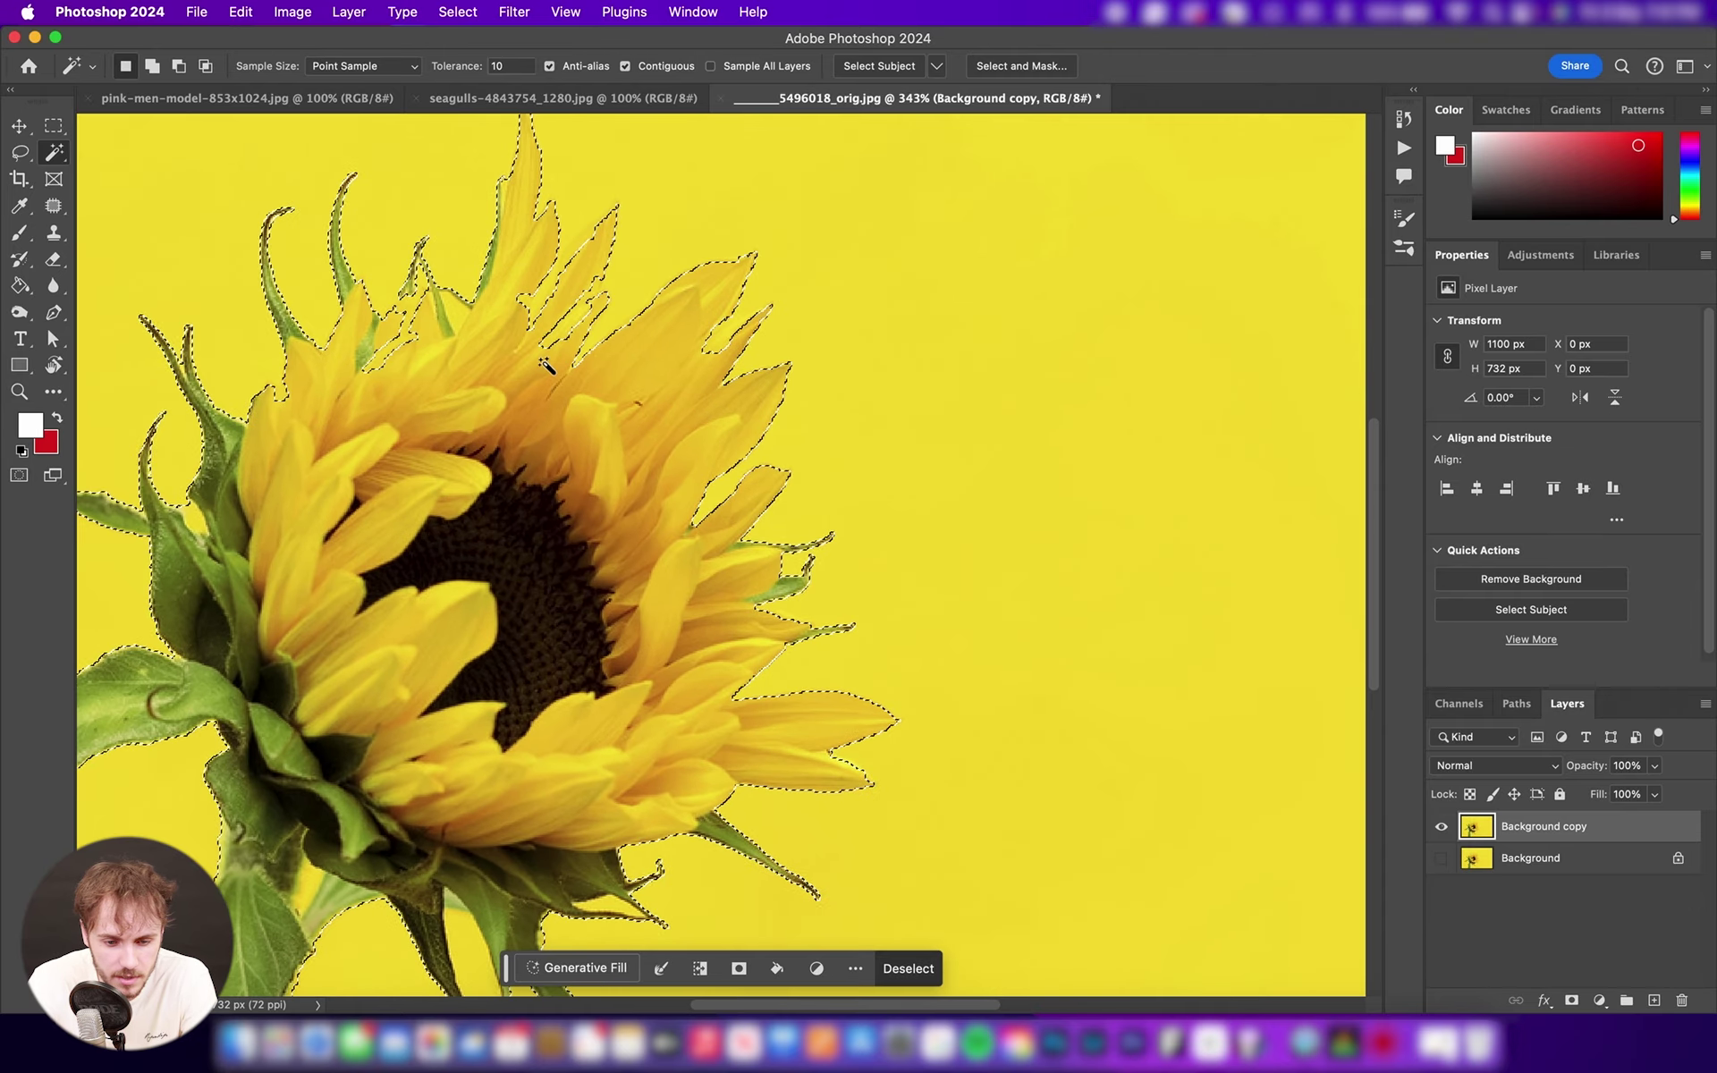
scroll(395, 352, down, 2)
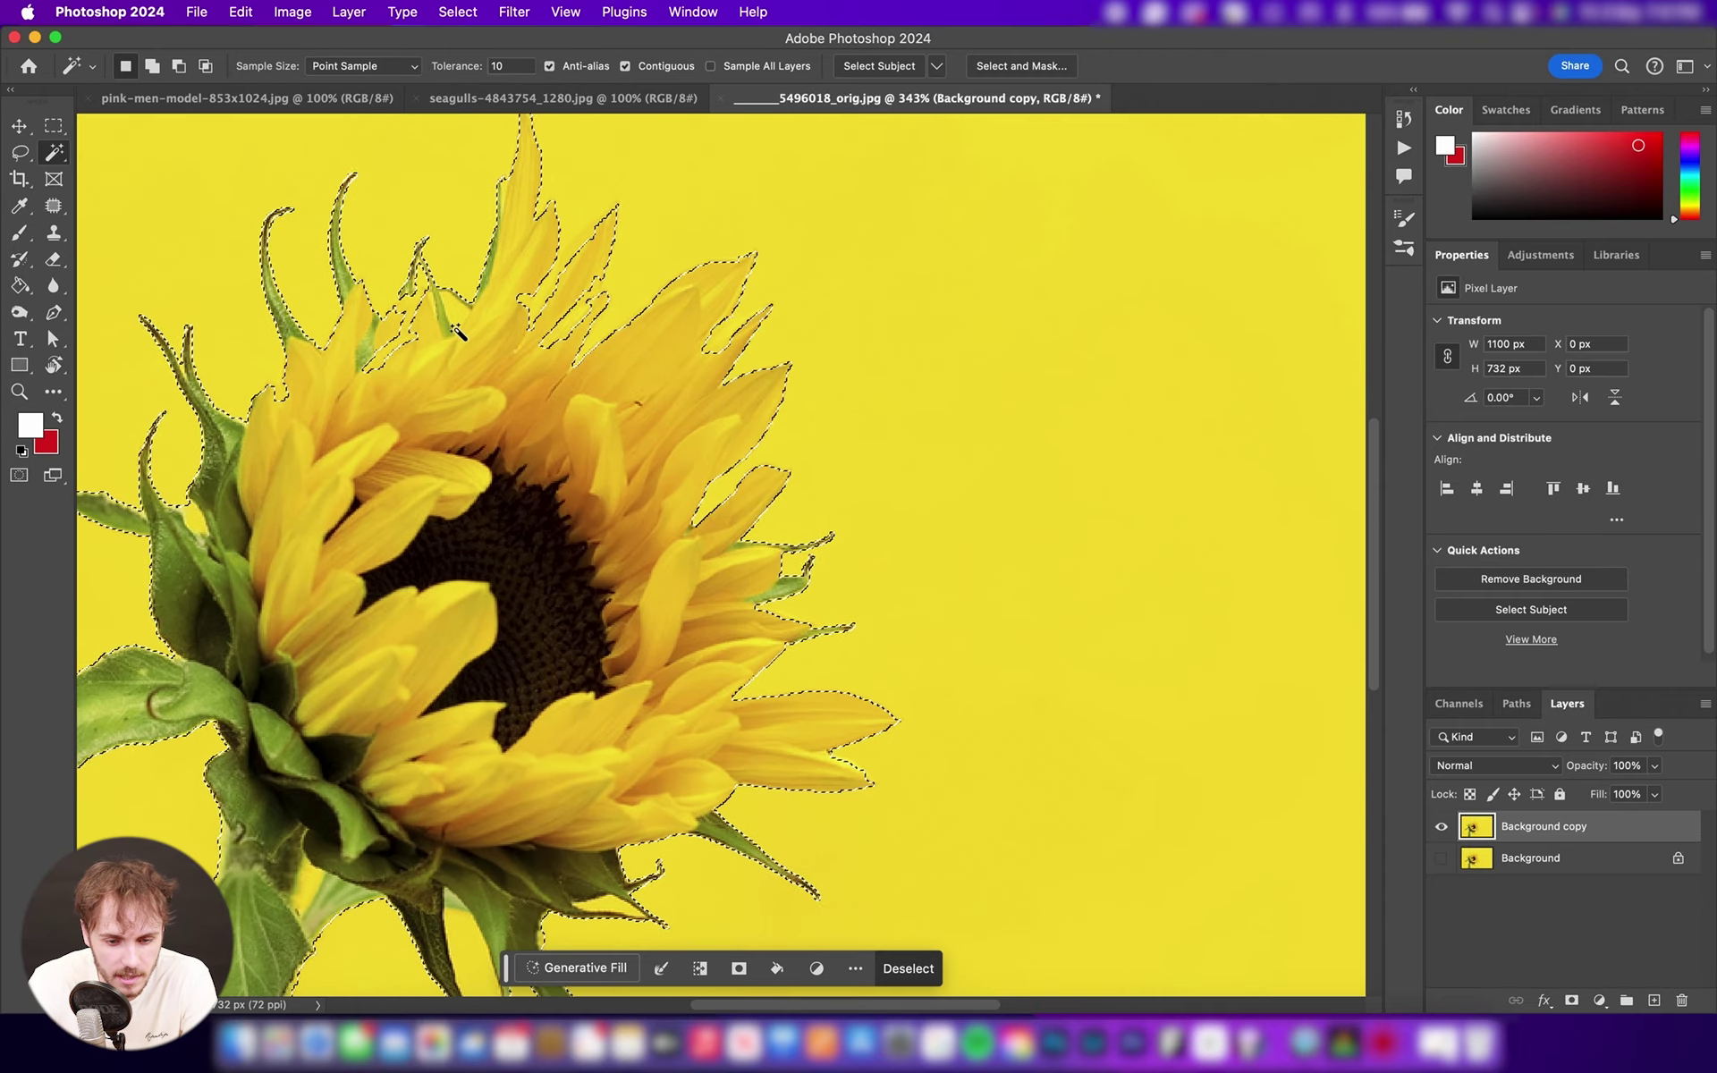
scroll(567, 288, up, 3)
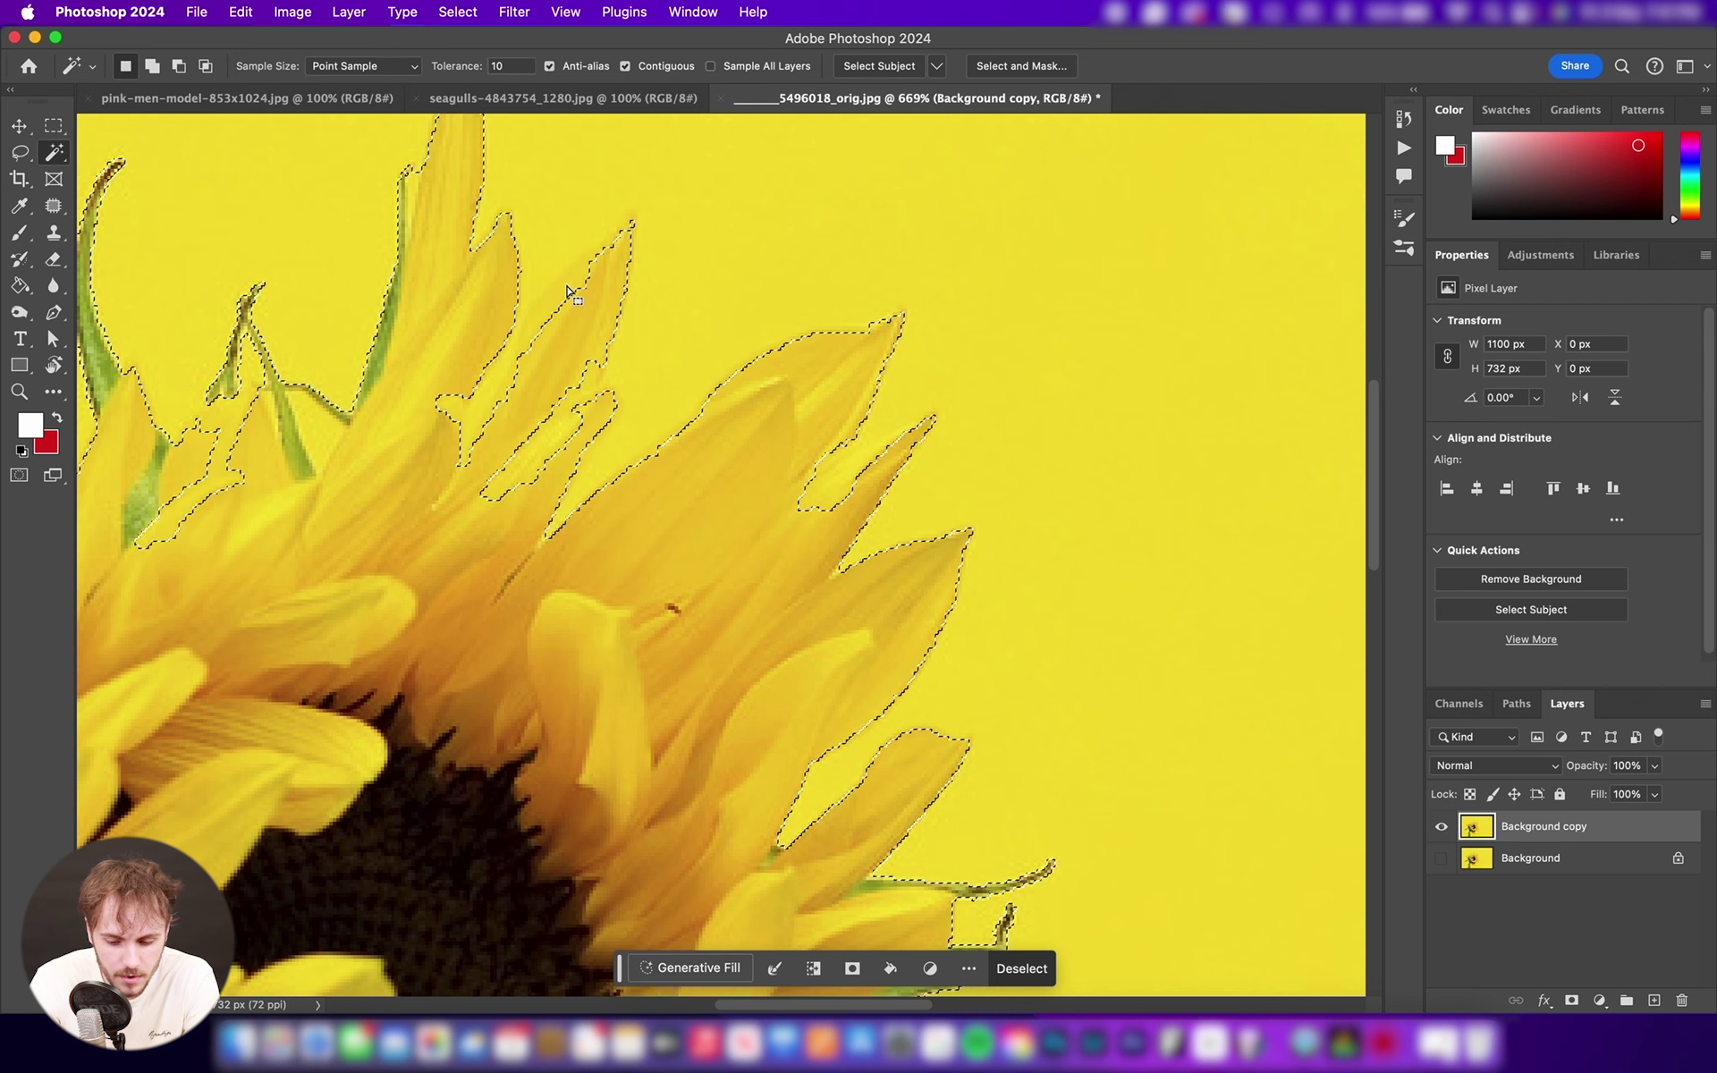
- Set the Magic Wand tolerance to 1, try selecting the yellow backdrop, and clear the selection
scroll(568, 291, down, 4)
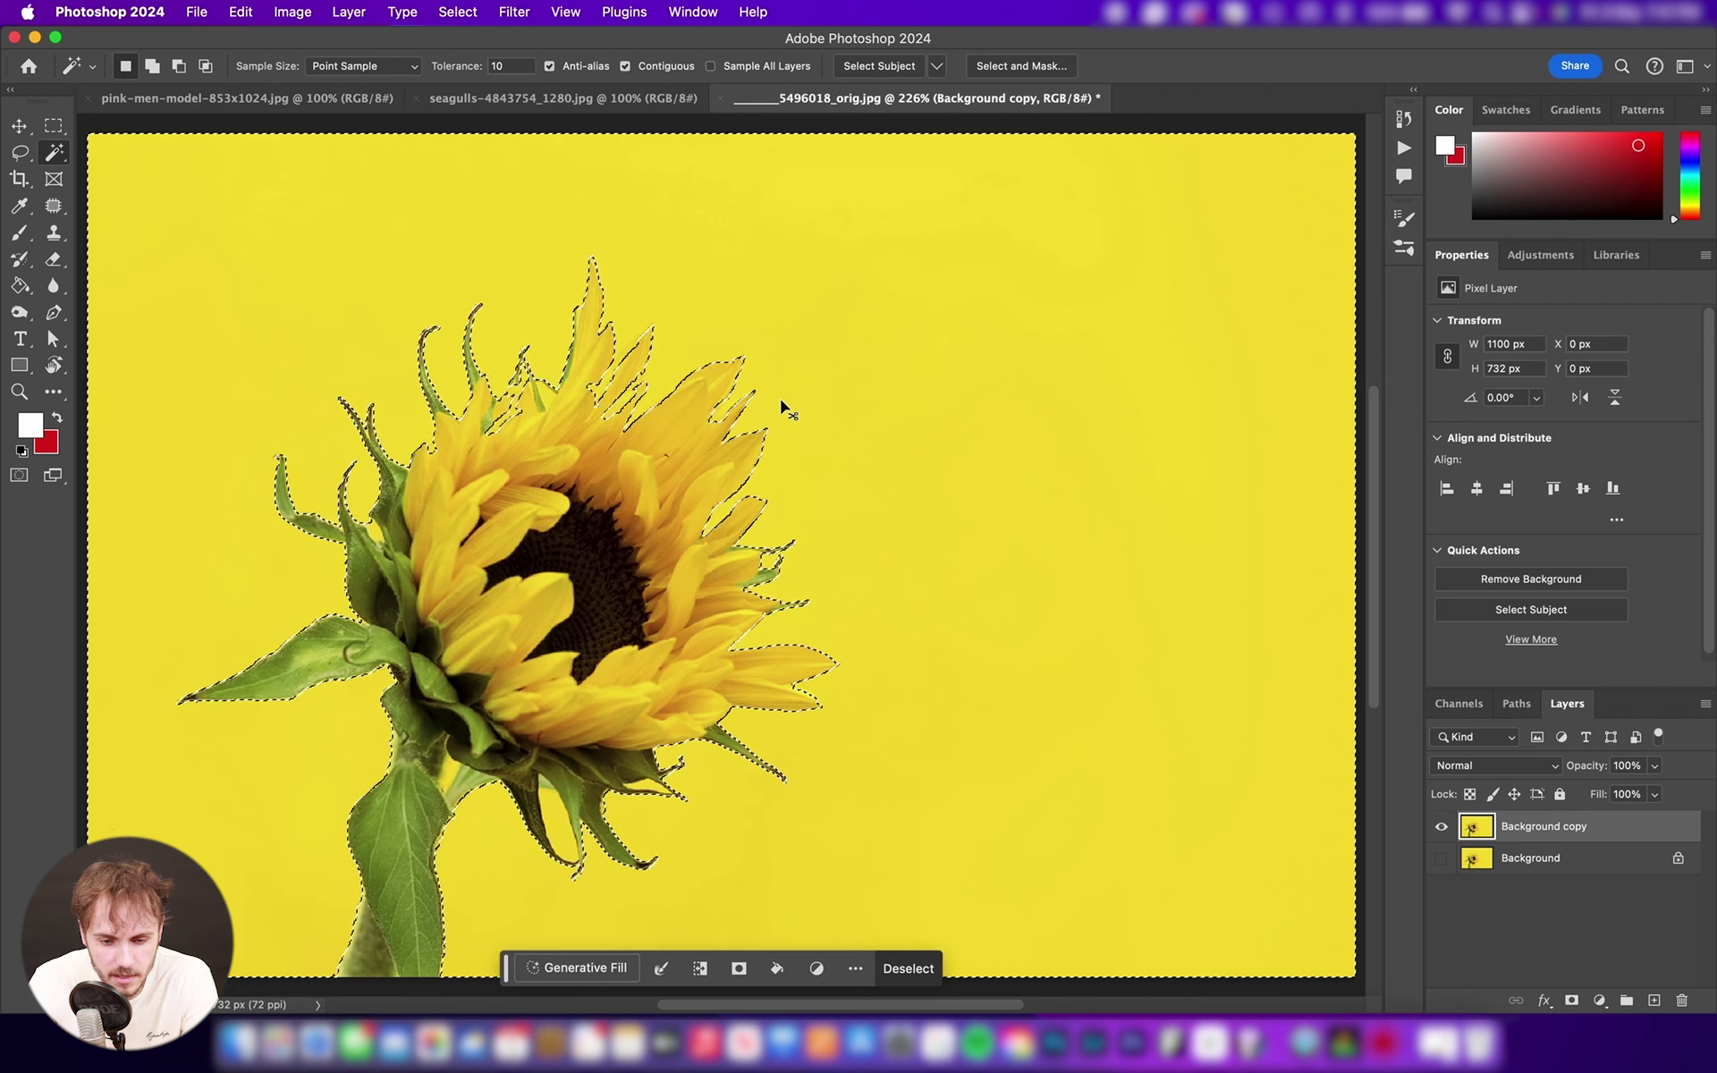
key(super+d)
click(516, 66)
text(1)
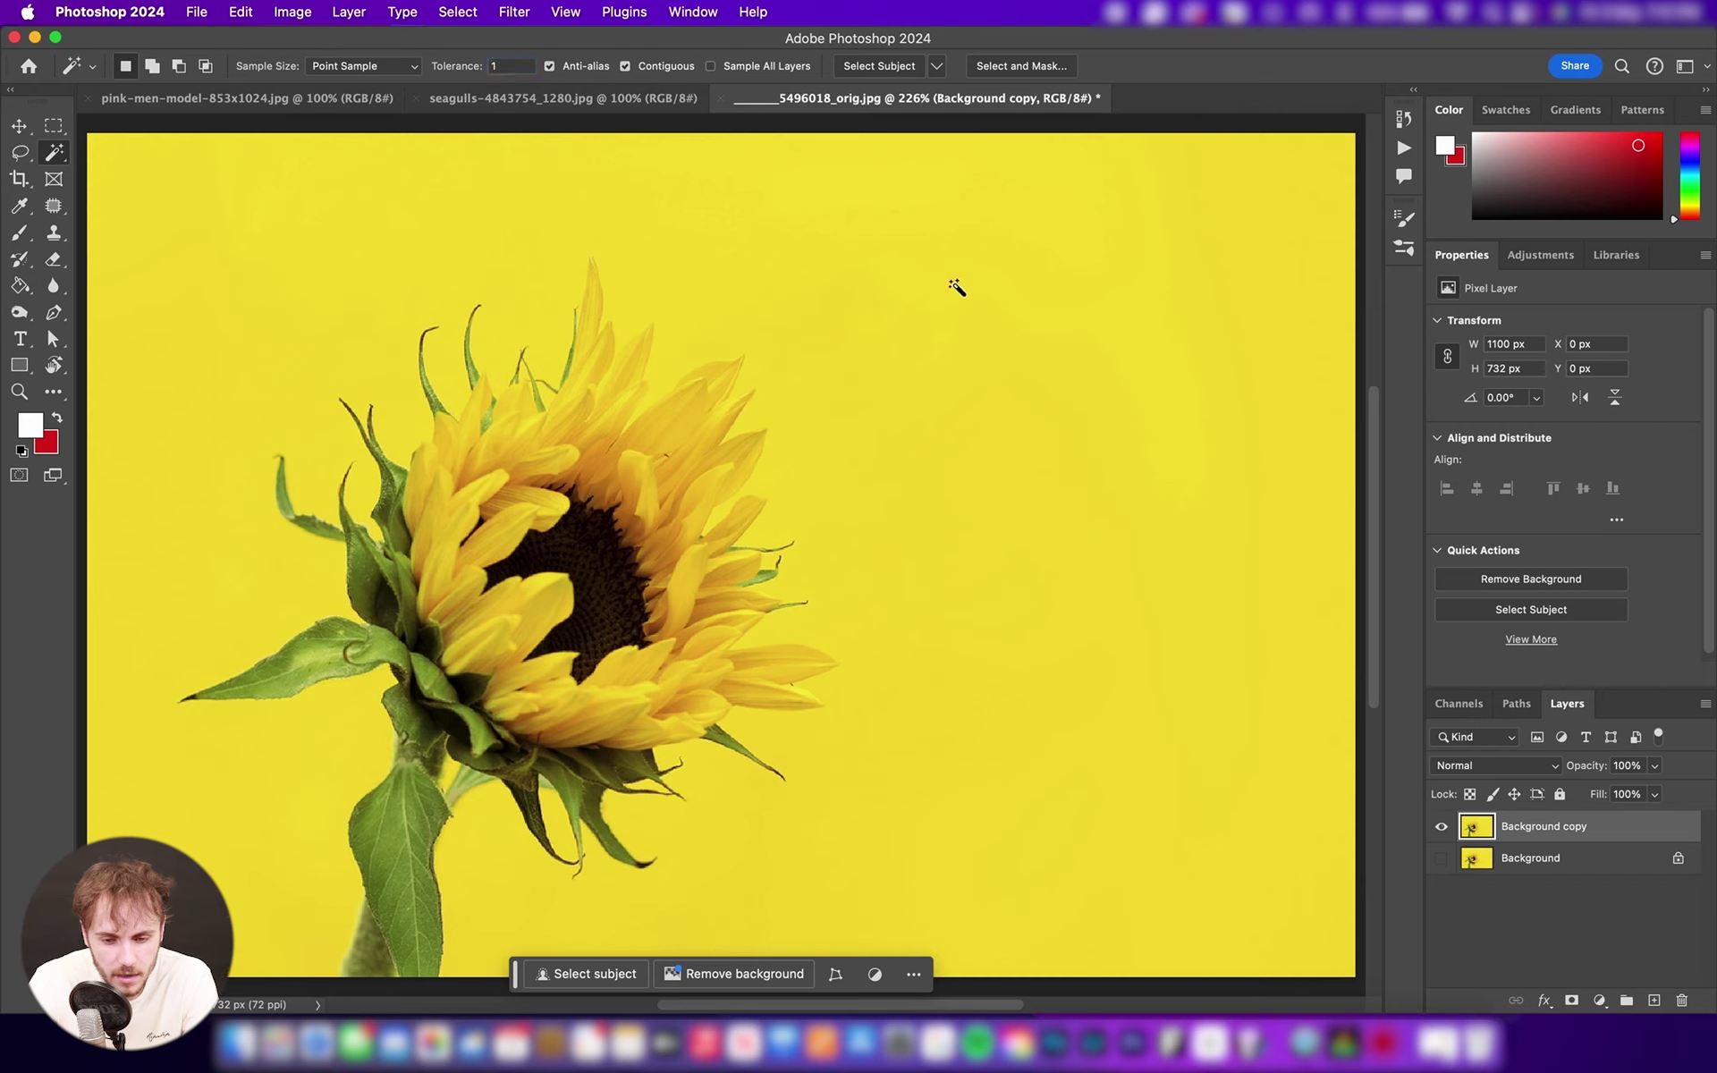
click(917, 324)
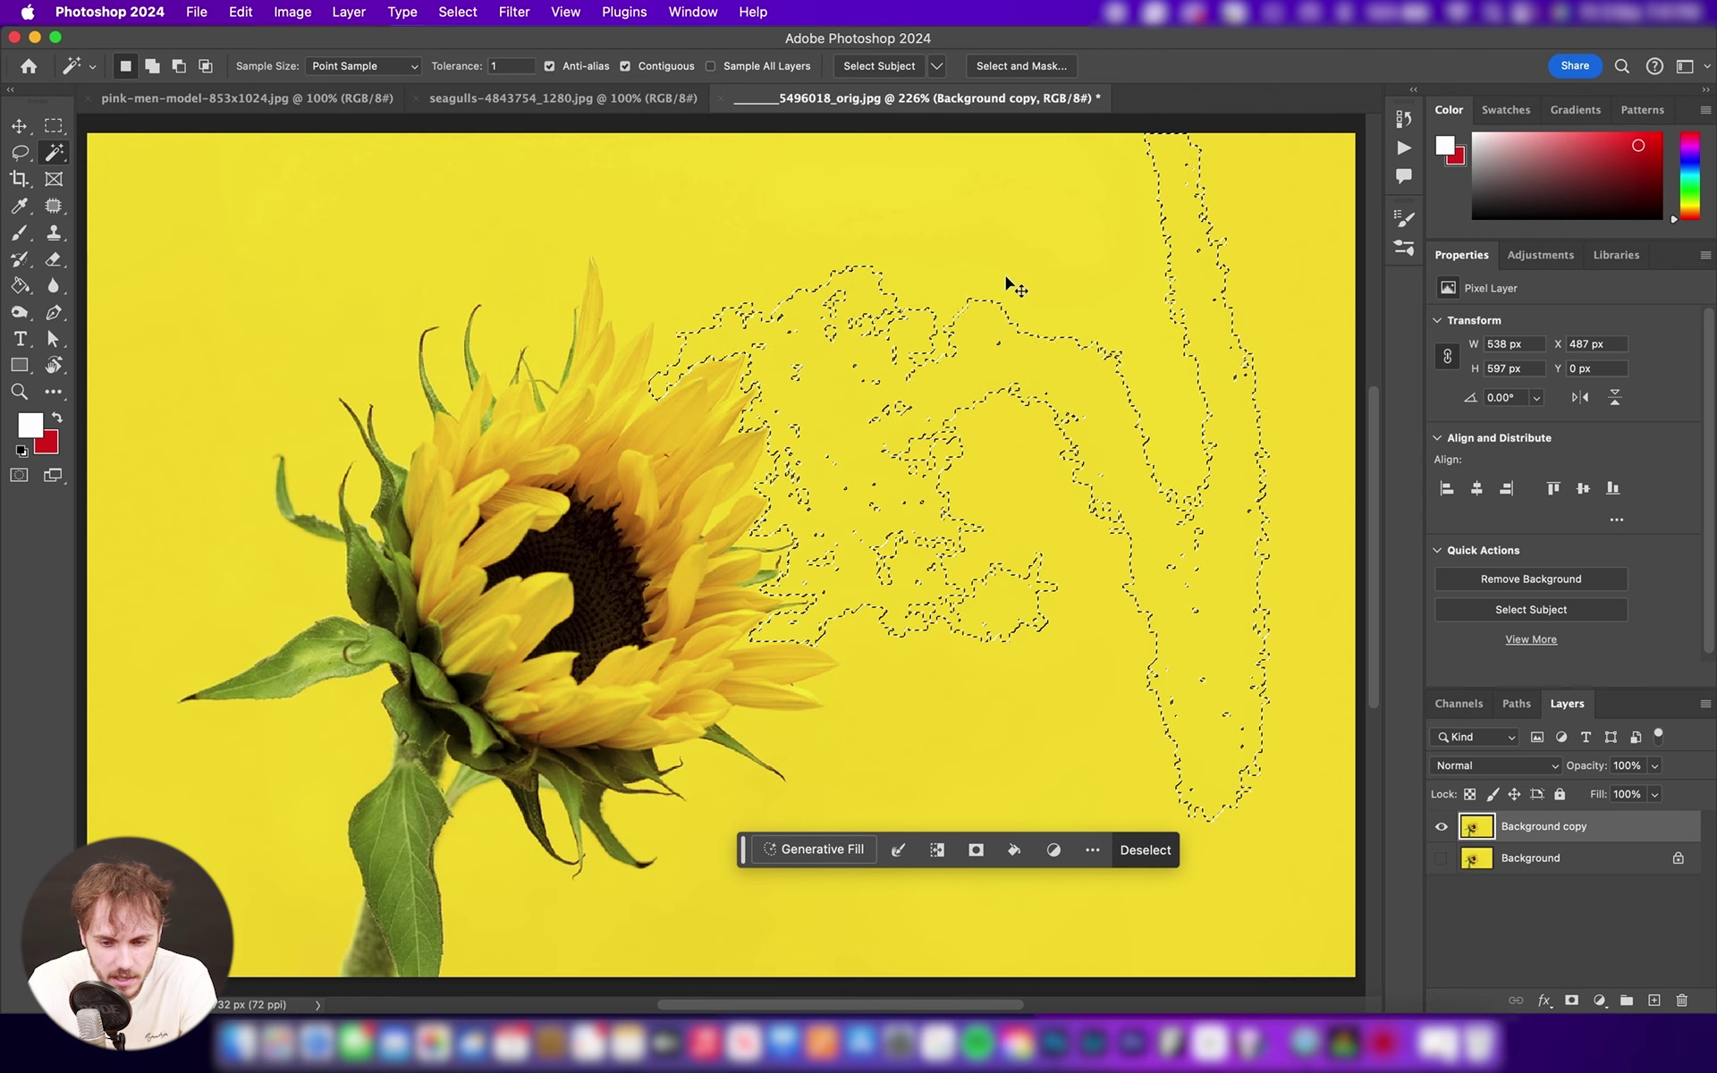
key(super+d)
- Try selecting the yellow backdrop at tolerance 5 and again at tolerance 7, clearing the selection each time
click(508, 69)
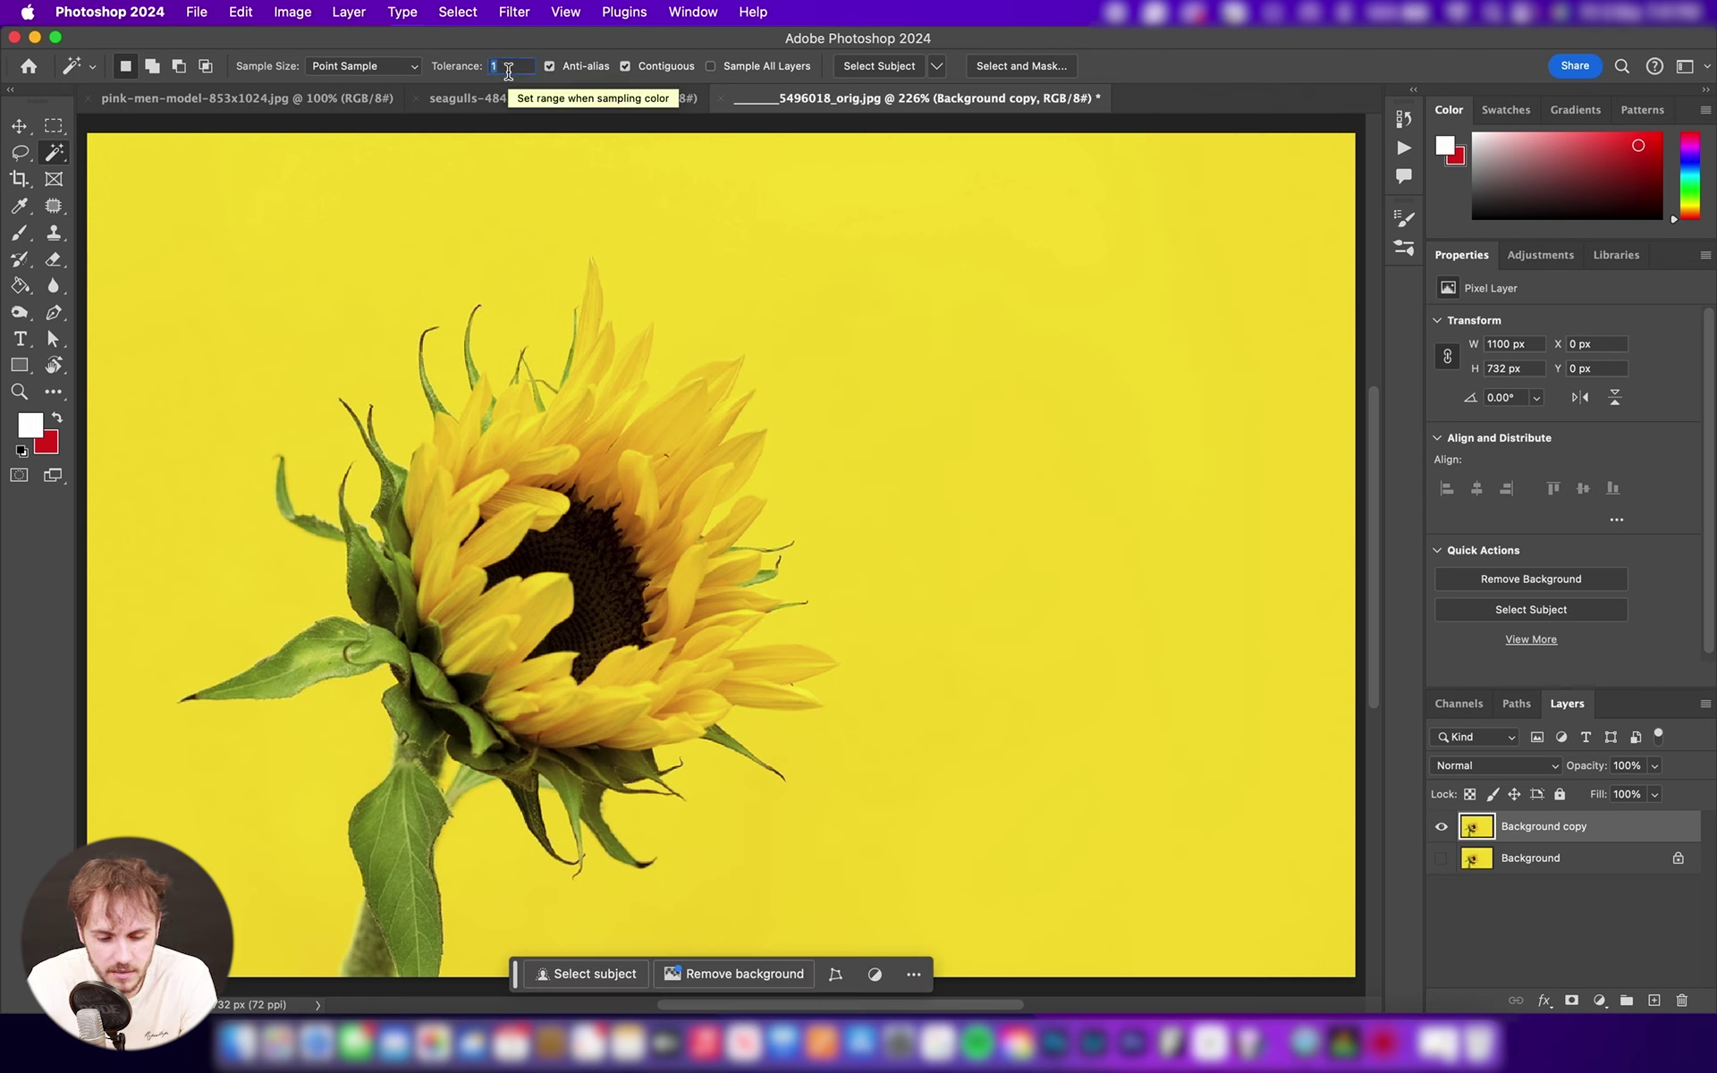
click(799, 262)
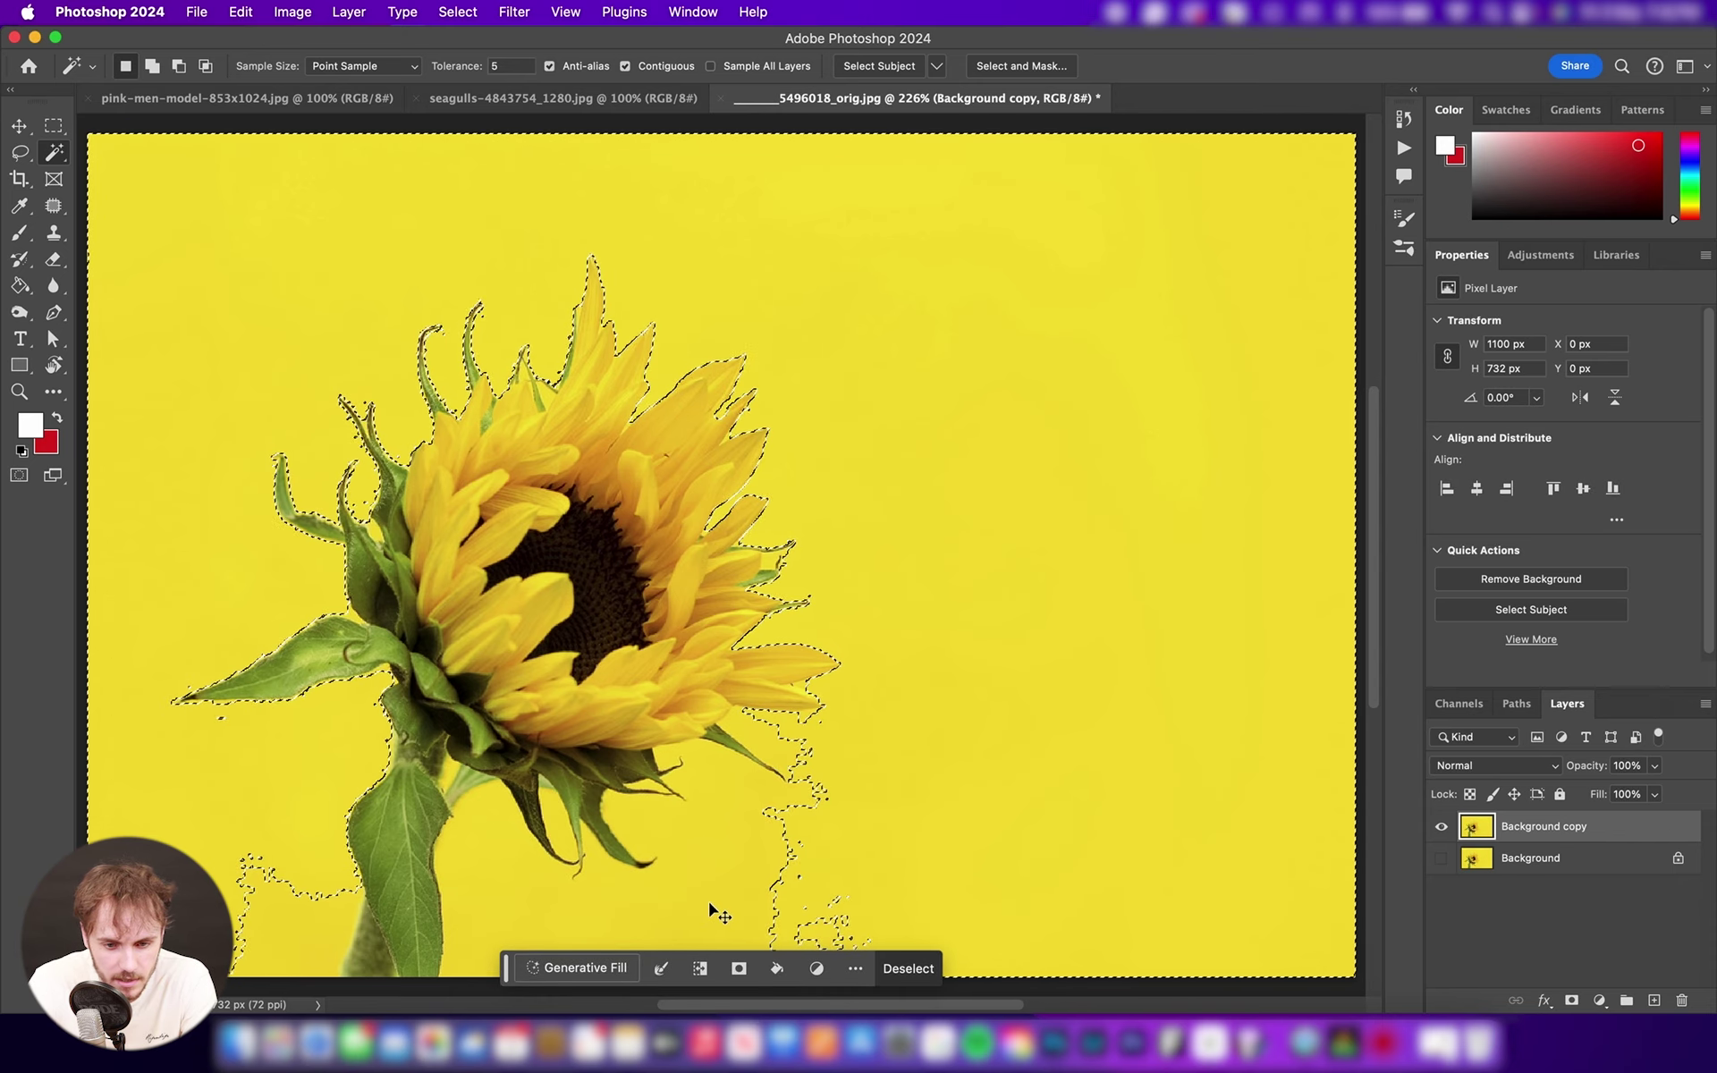
key(super+d)
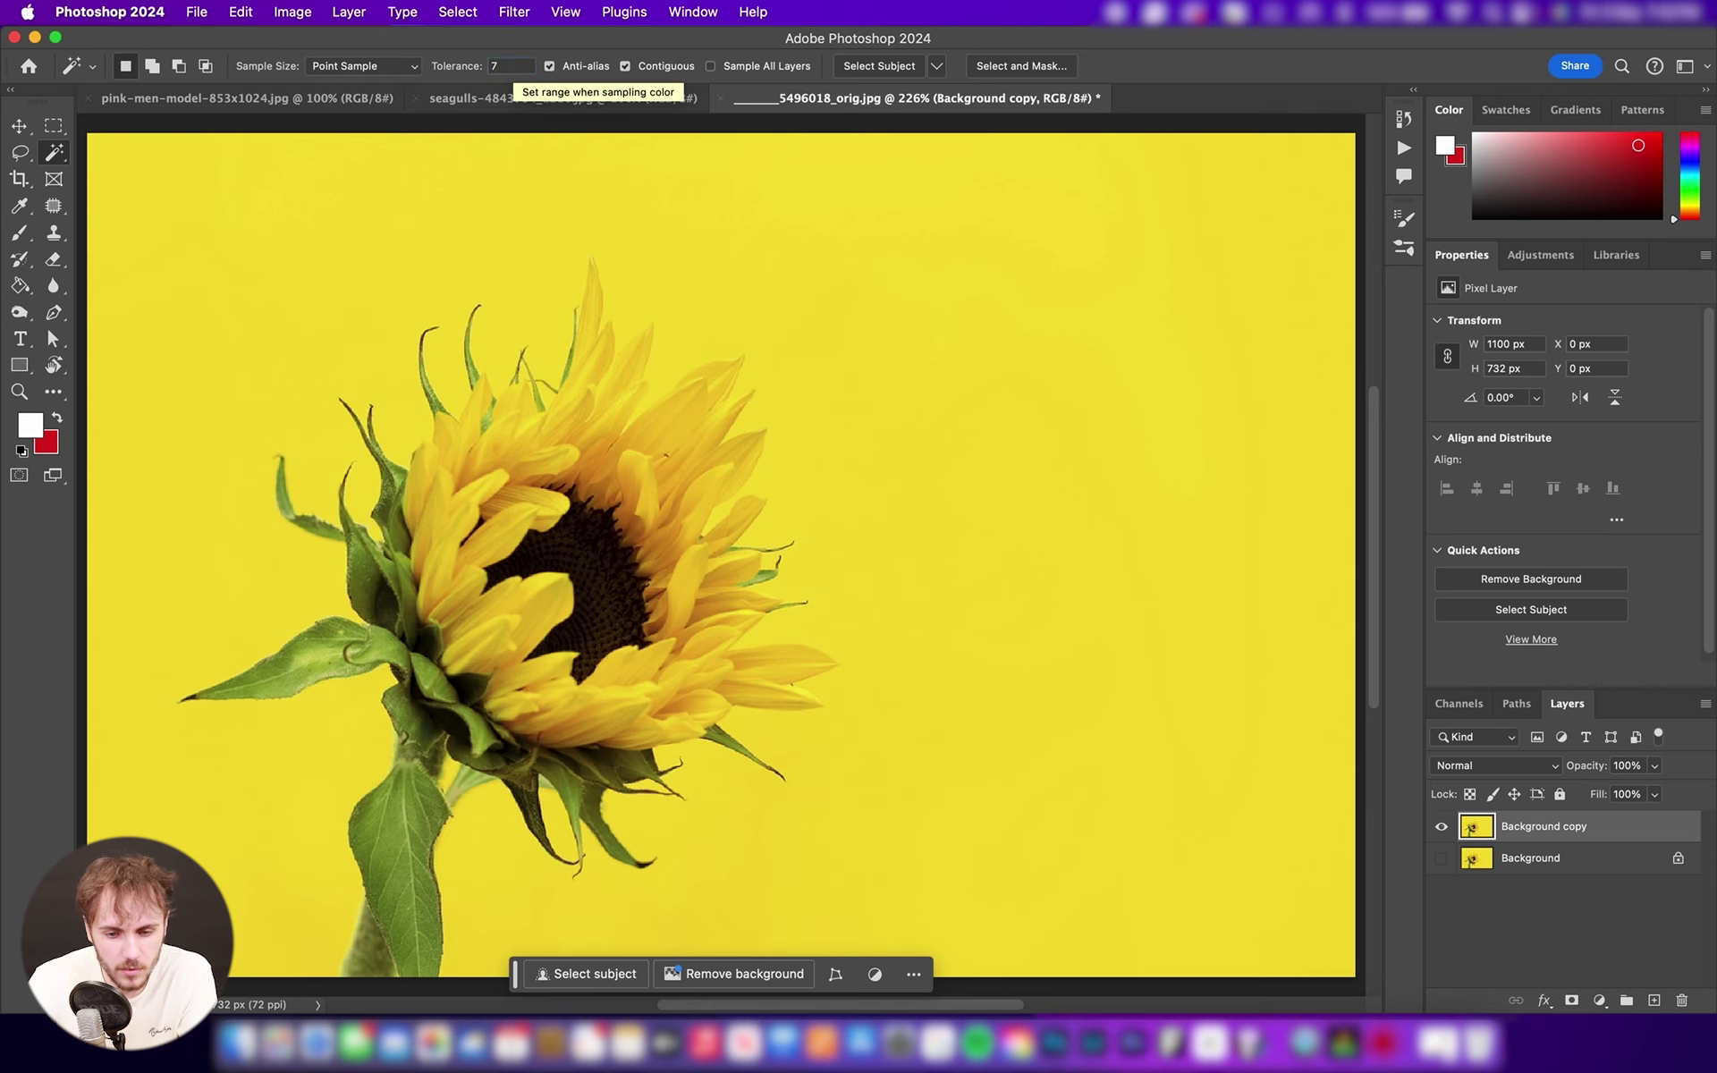
click(875, 328)
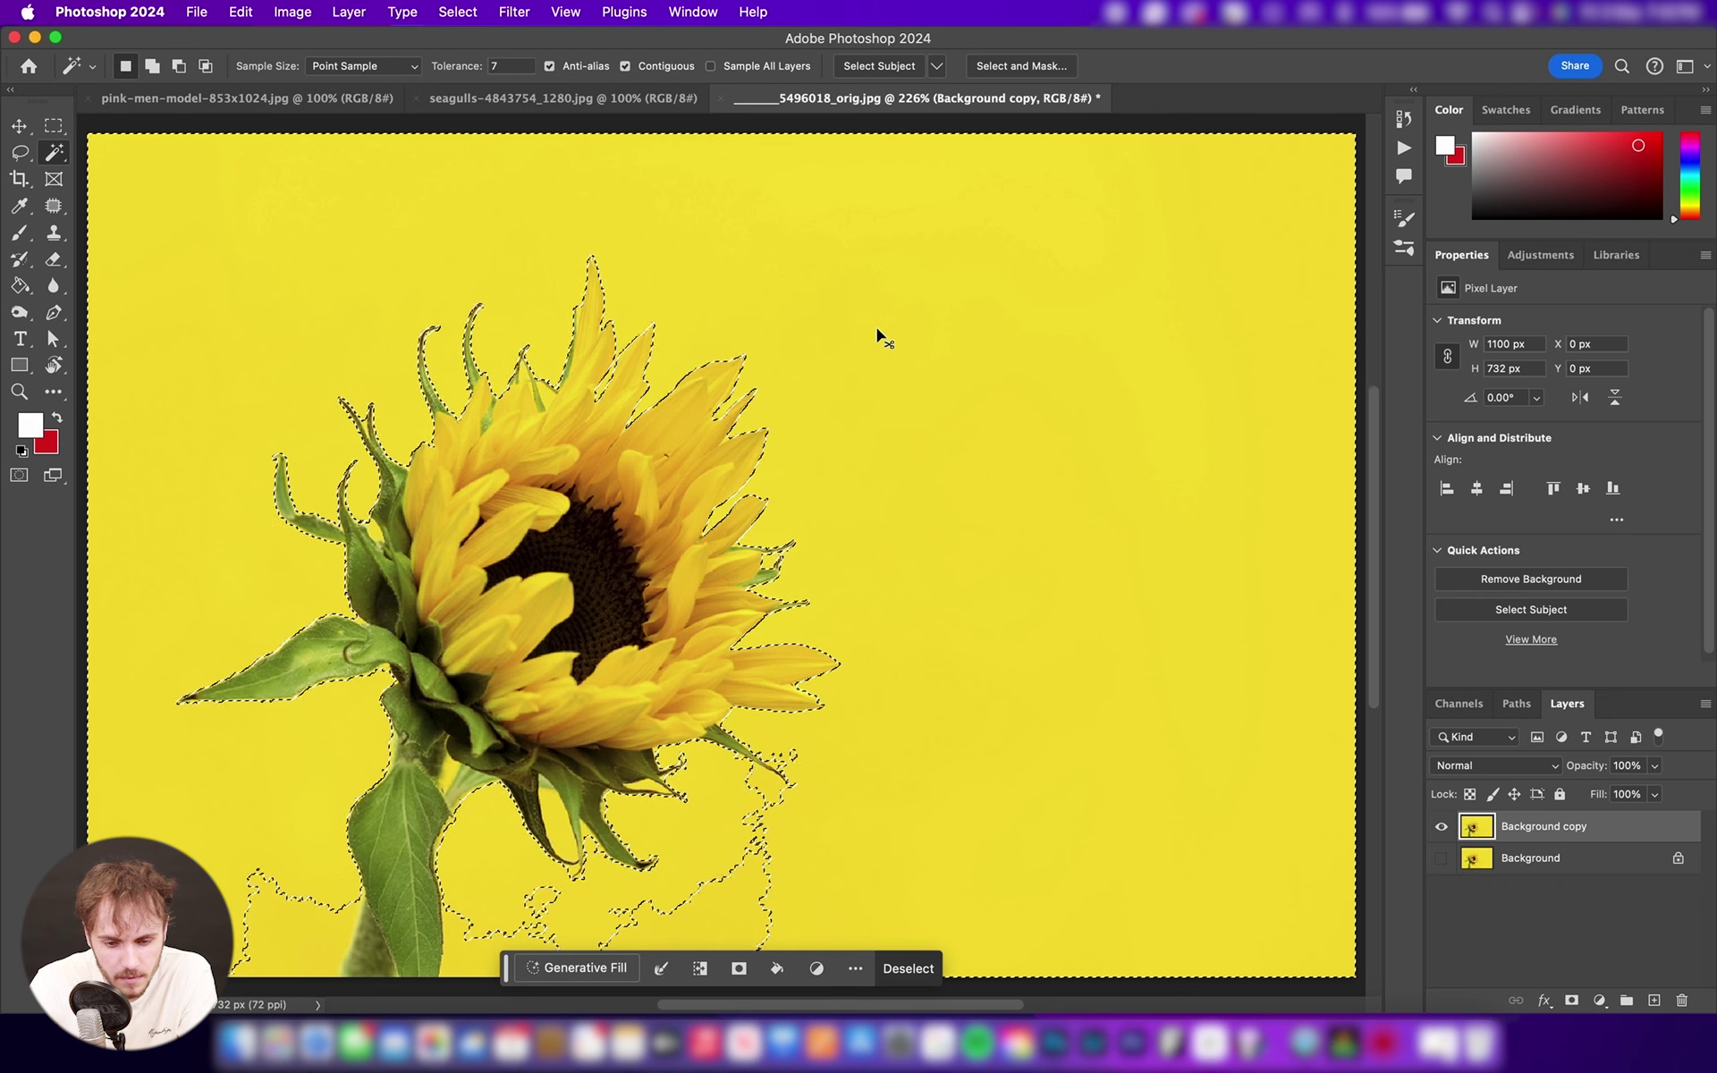
key(super+d)
- Set the Magic Wand tolerance back to 10, select the yellow backdrop again, and clear the selection
click(513, 68)
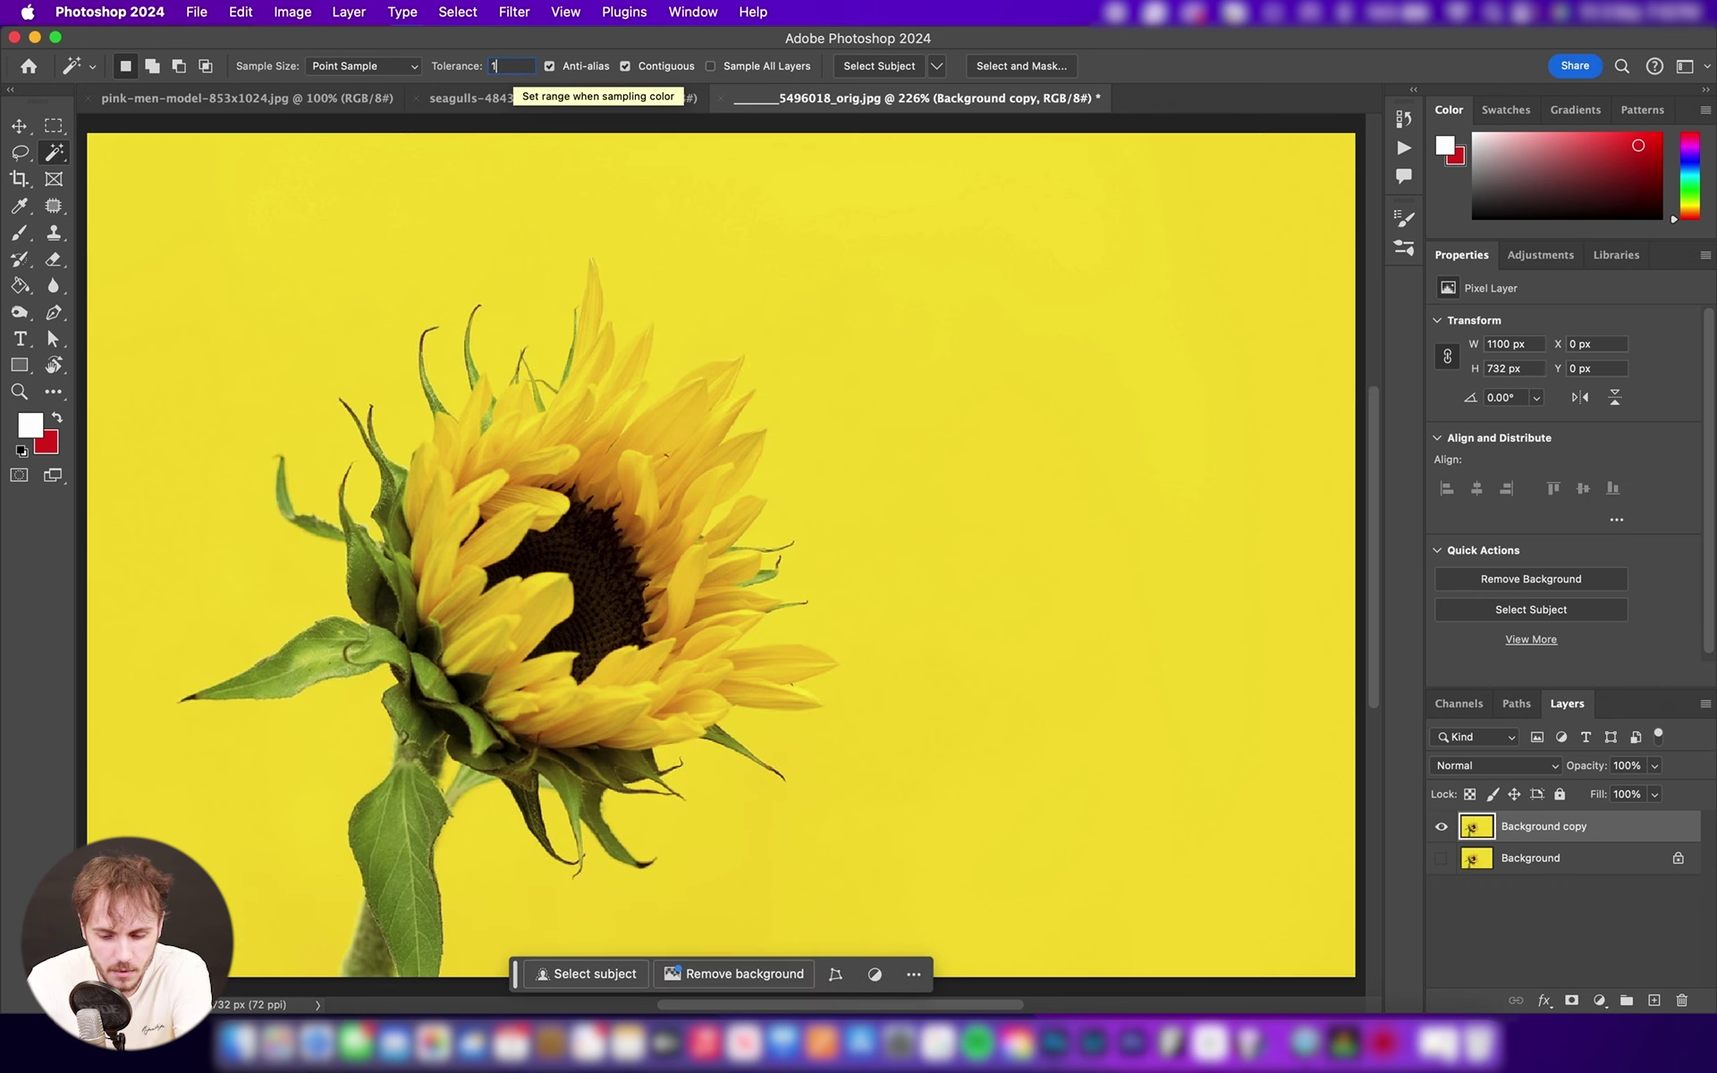
key(Return)
click(867, 306)
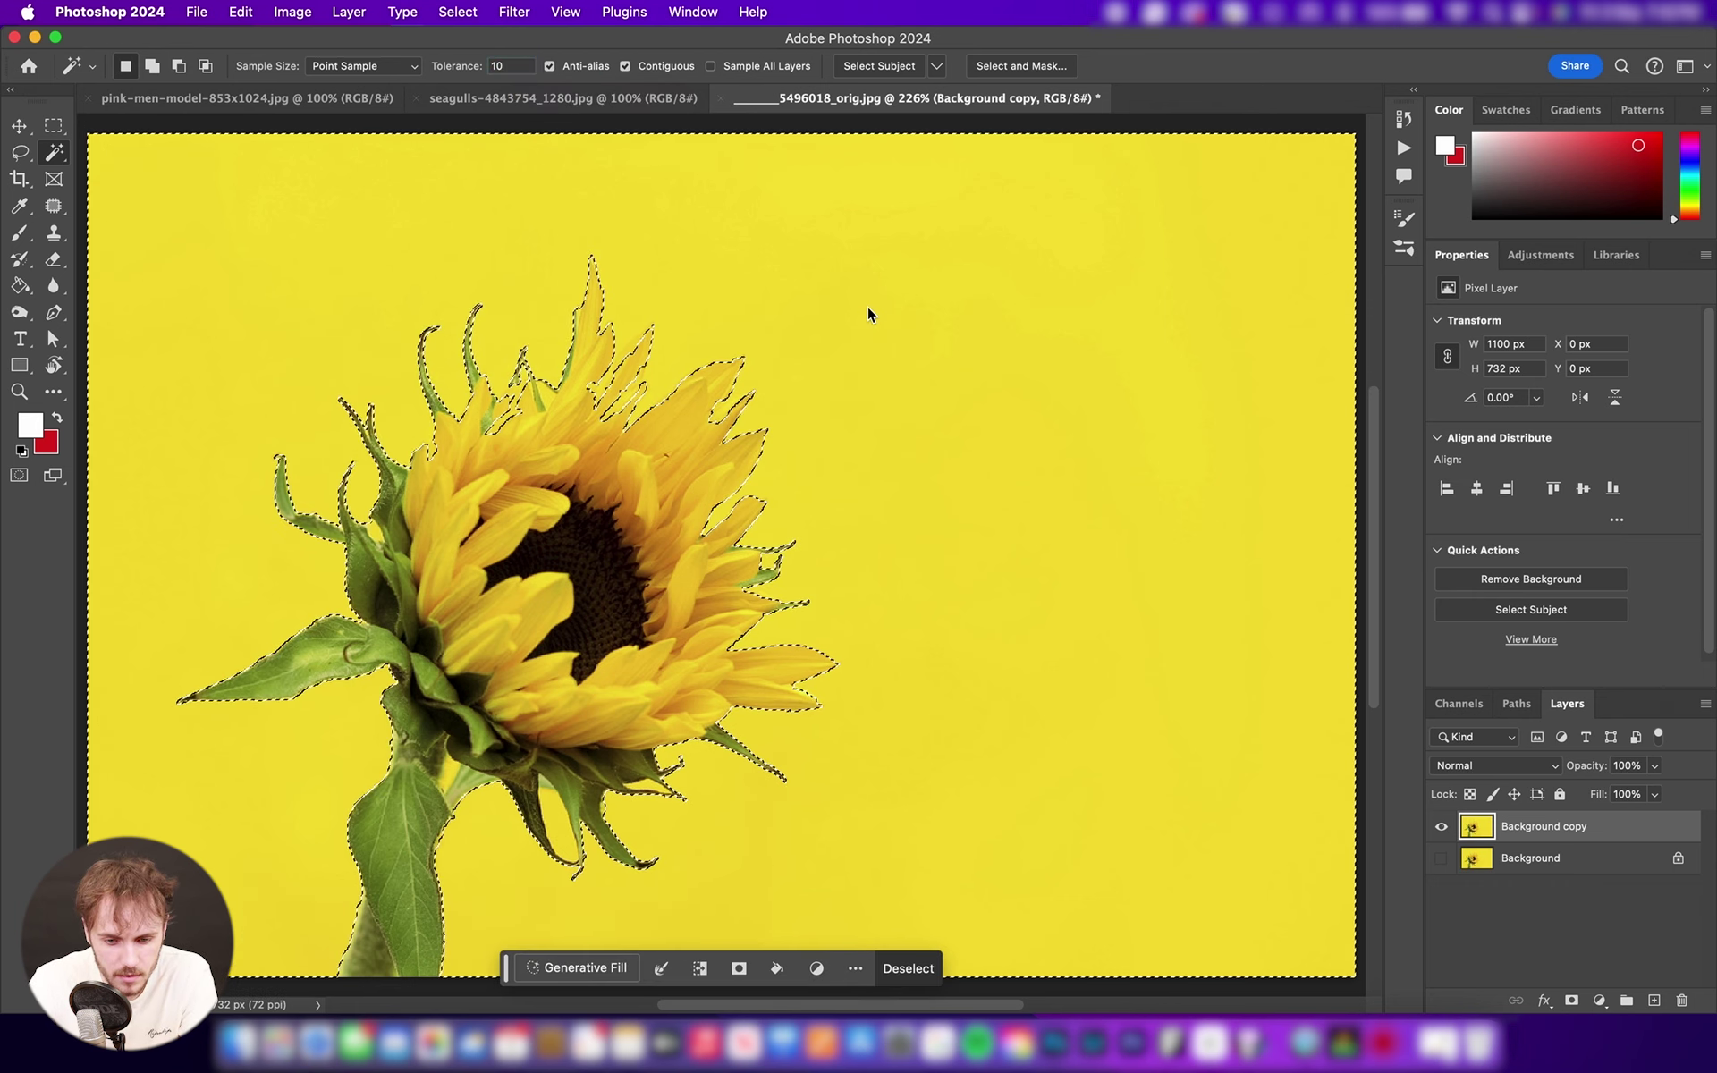
key(super+d)
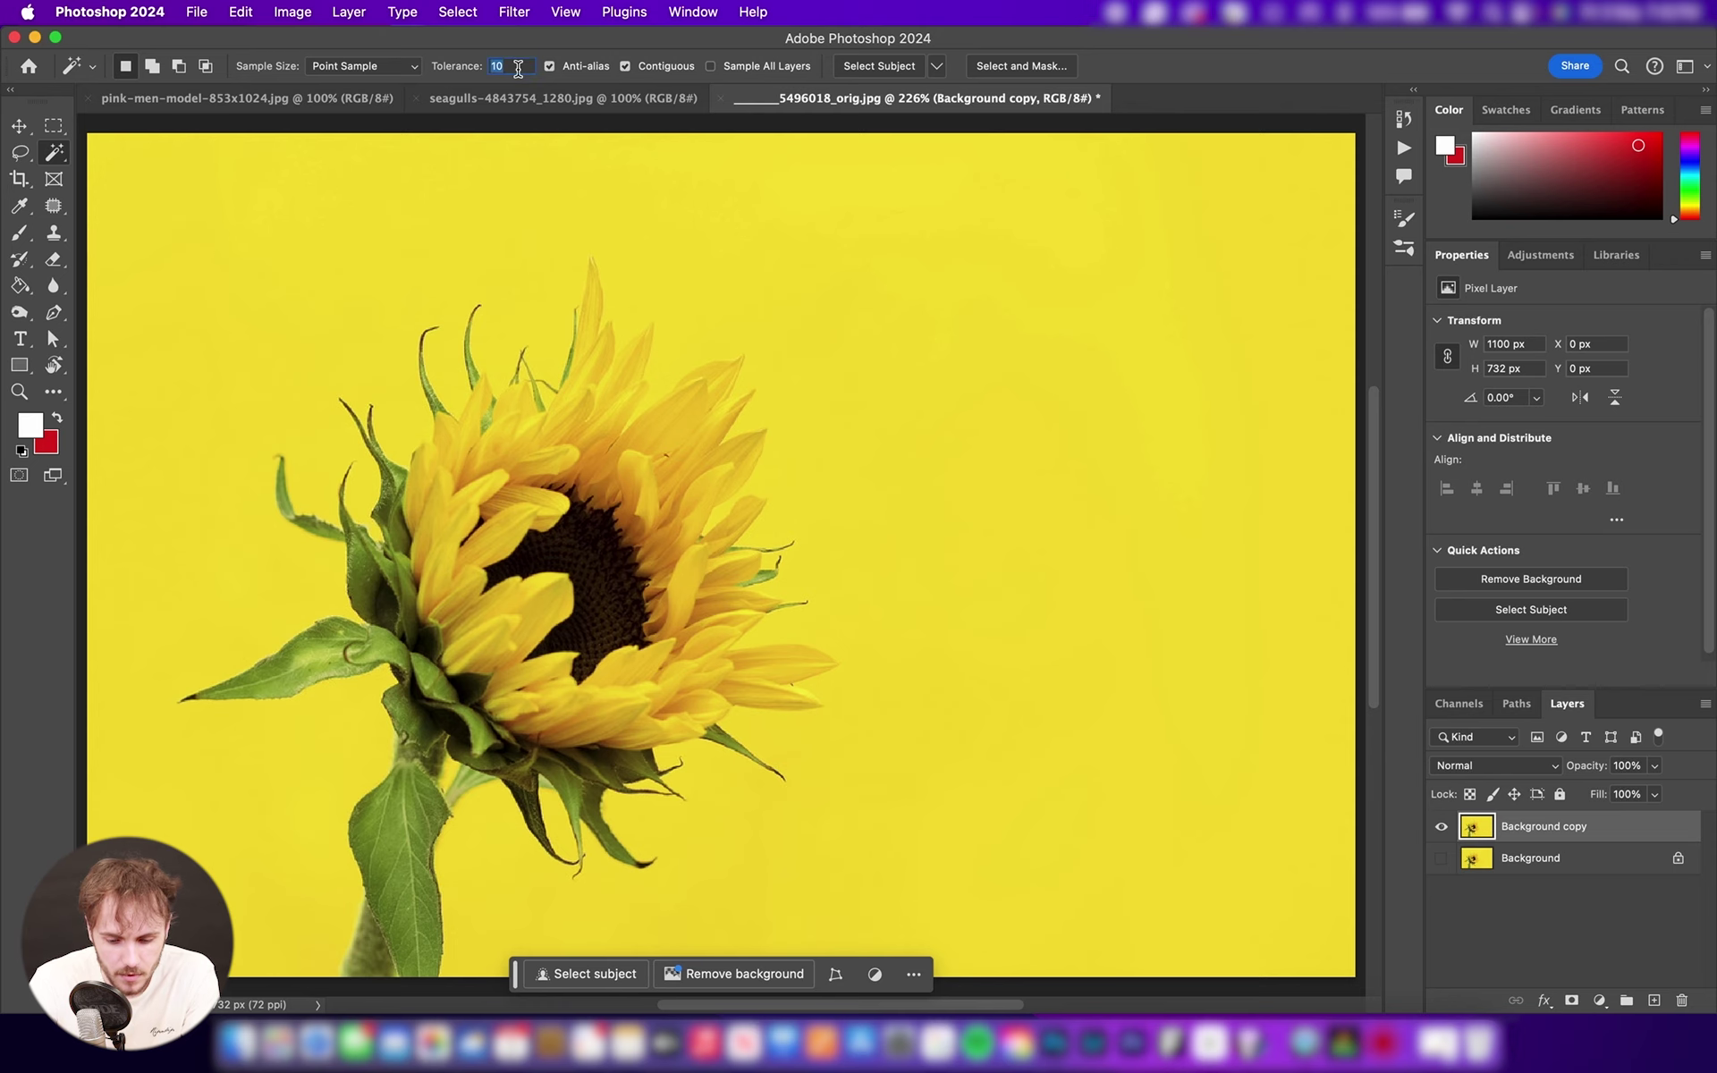
- Select the yellow backdrop at tolerance 9 and examine the selection edge along the upper petals
click(828, 303)
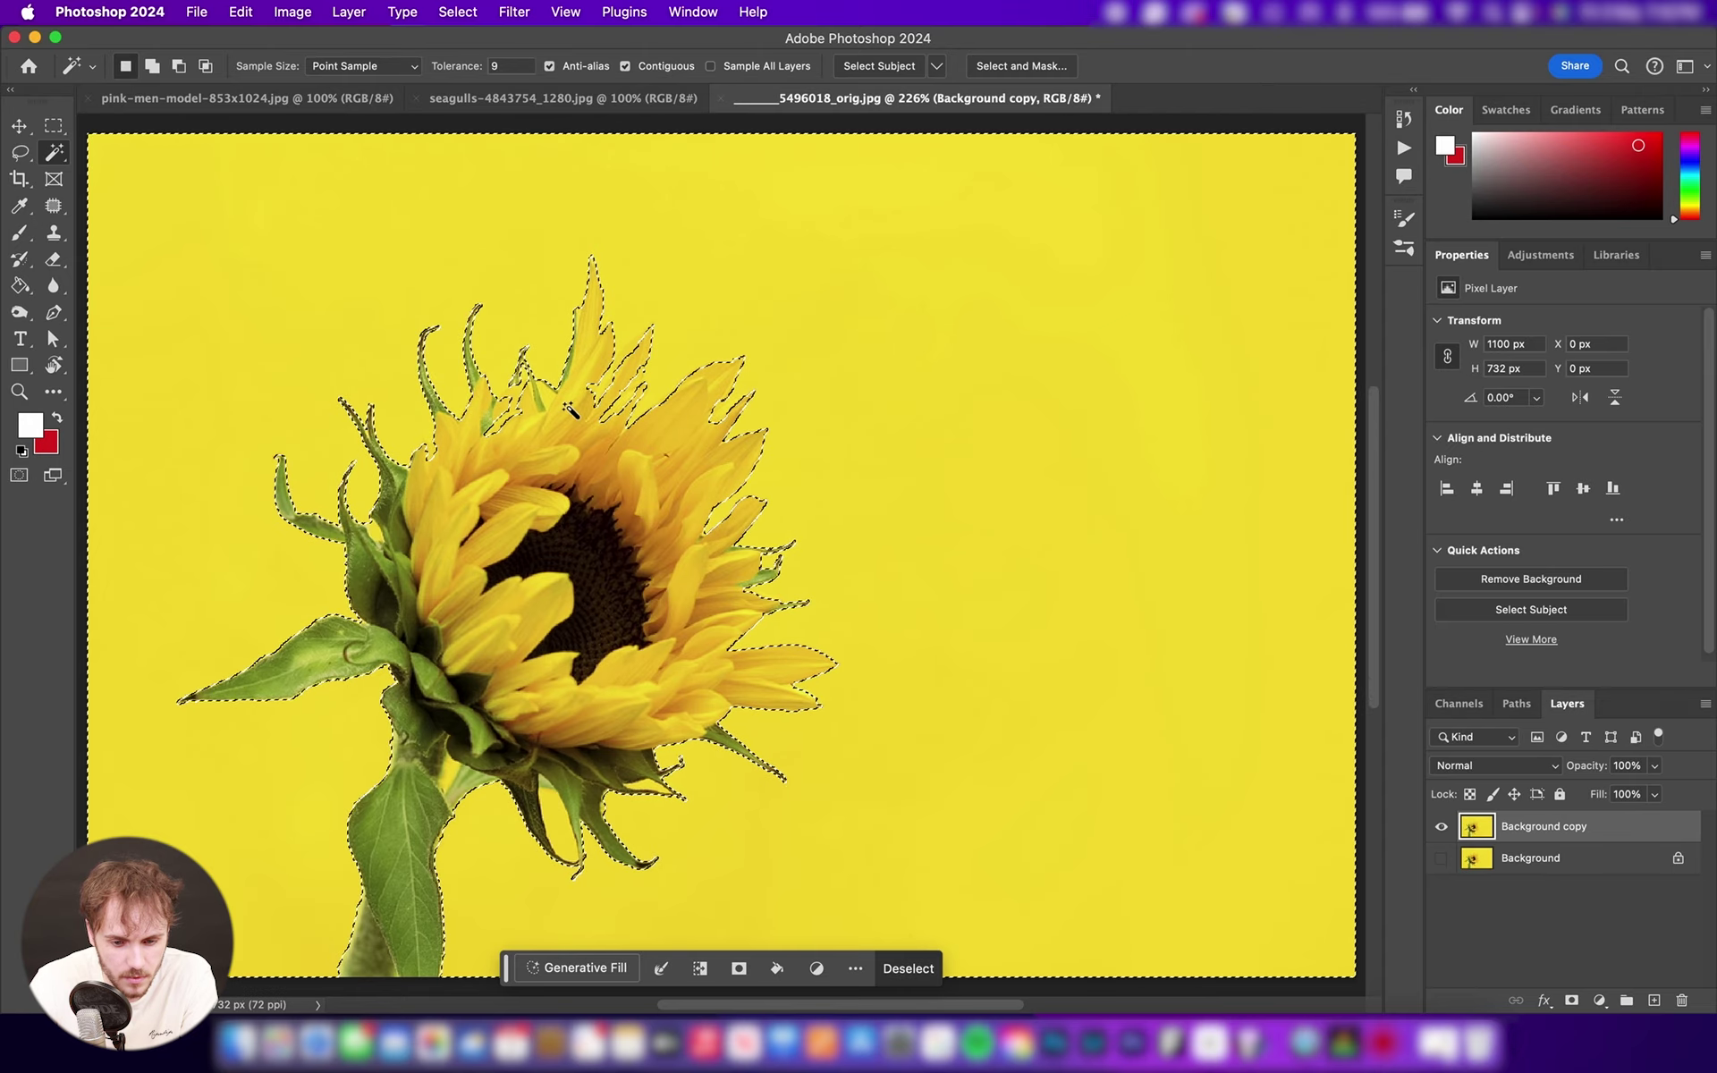
scroll(571, 409, up, 3)
scroll(501, 295, up, 3)
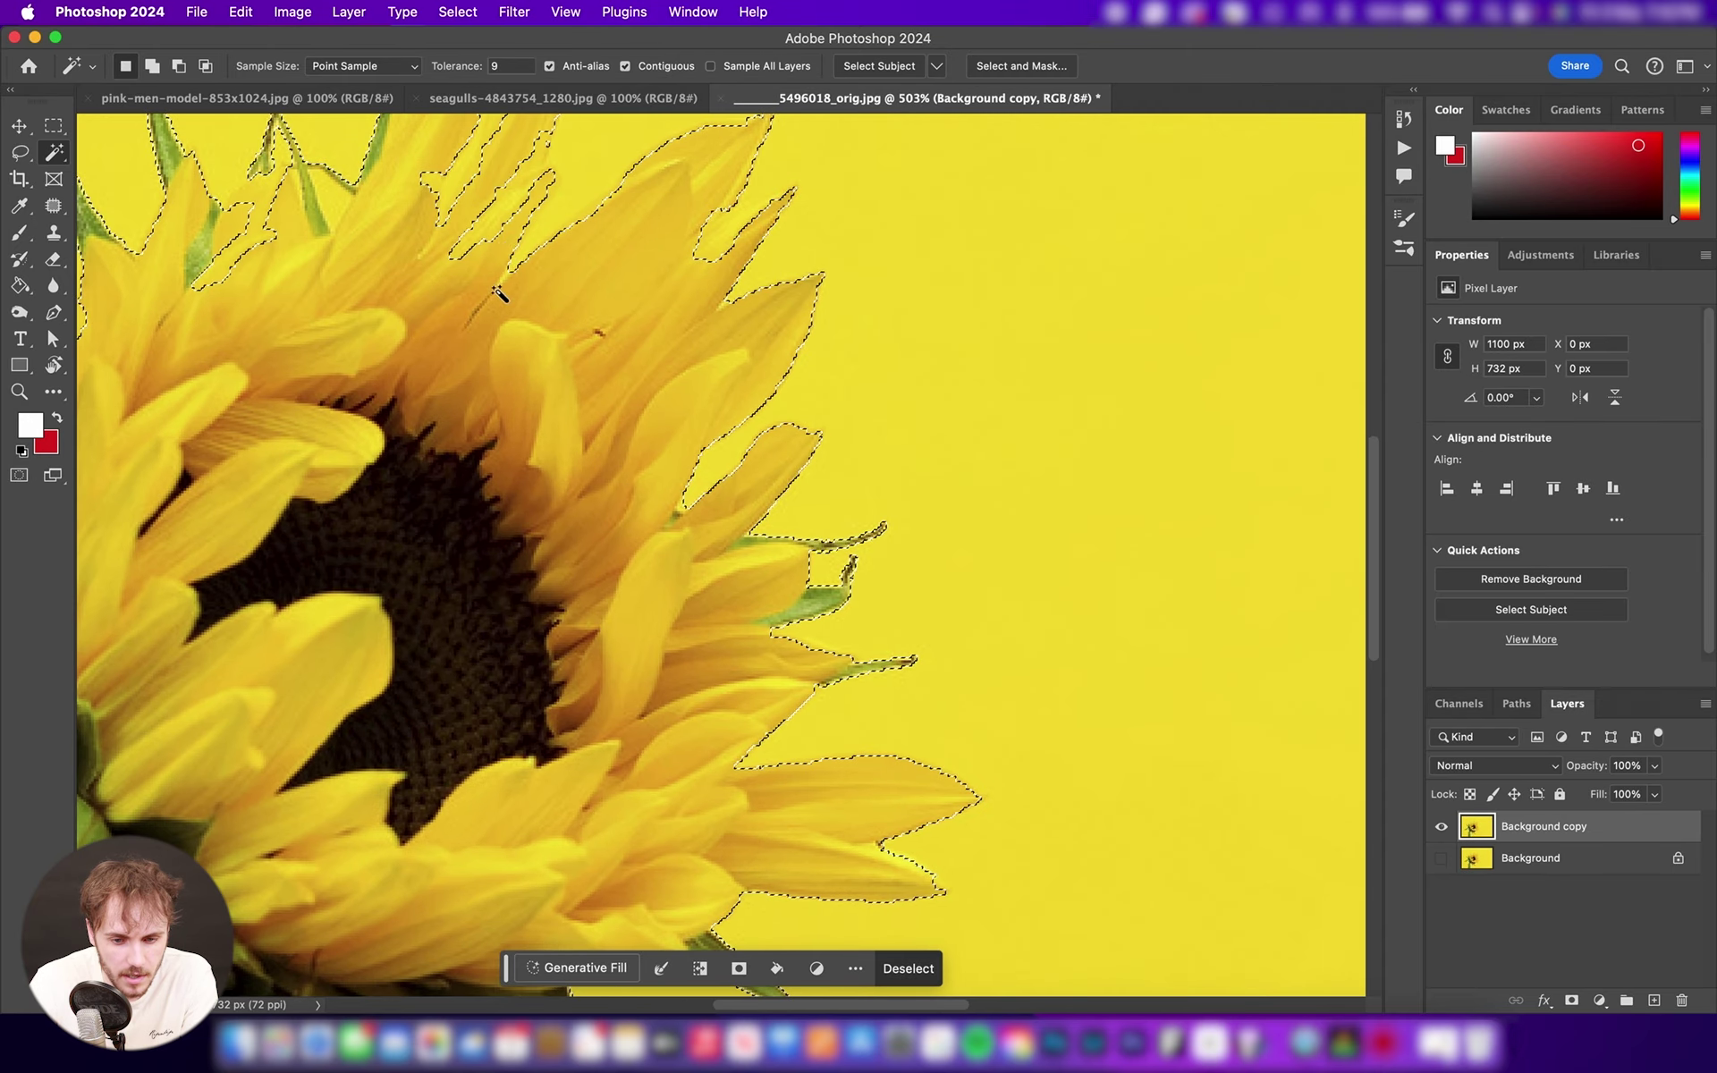
scroll(499, 268, up, 3)
scroll(499, 268, left, 3)
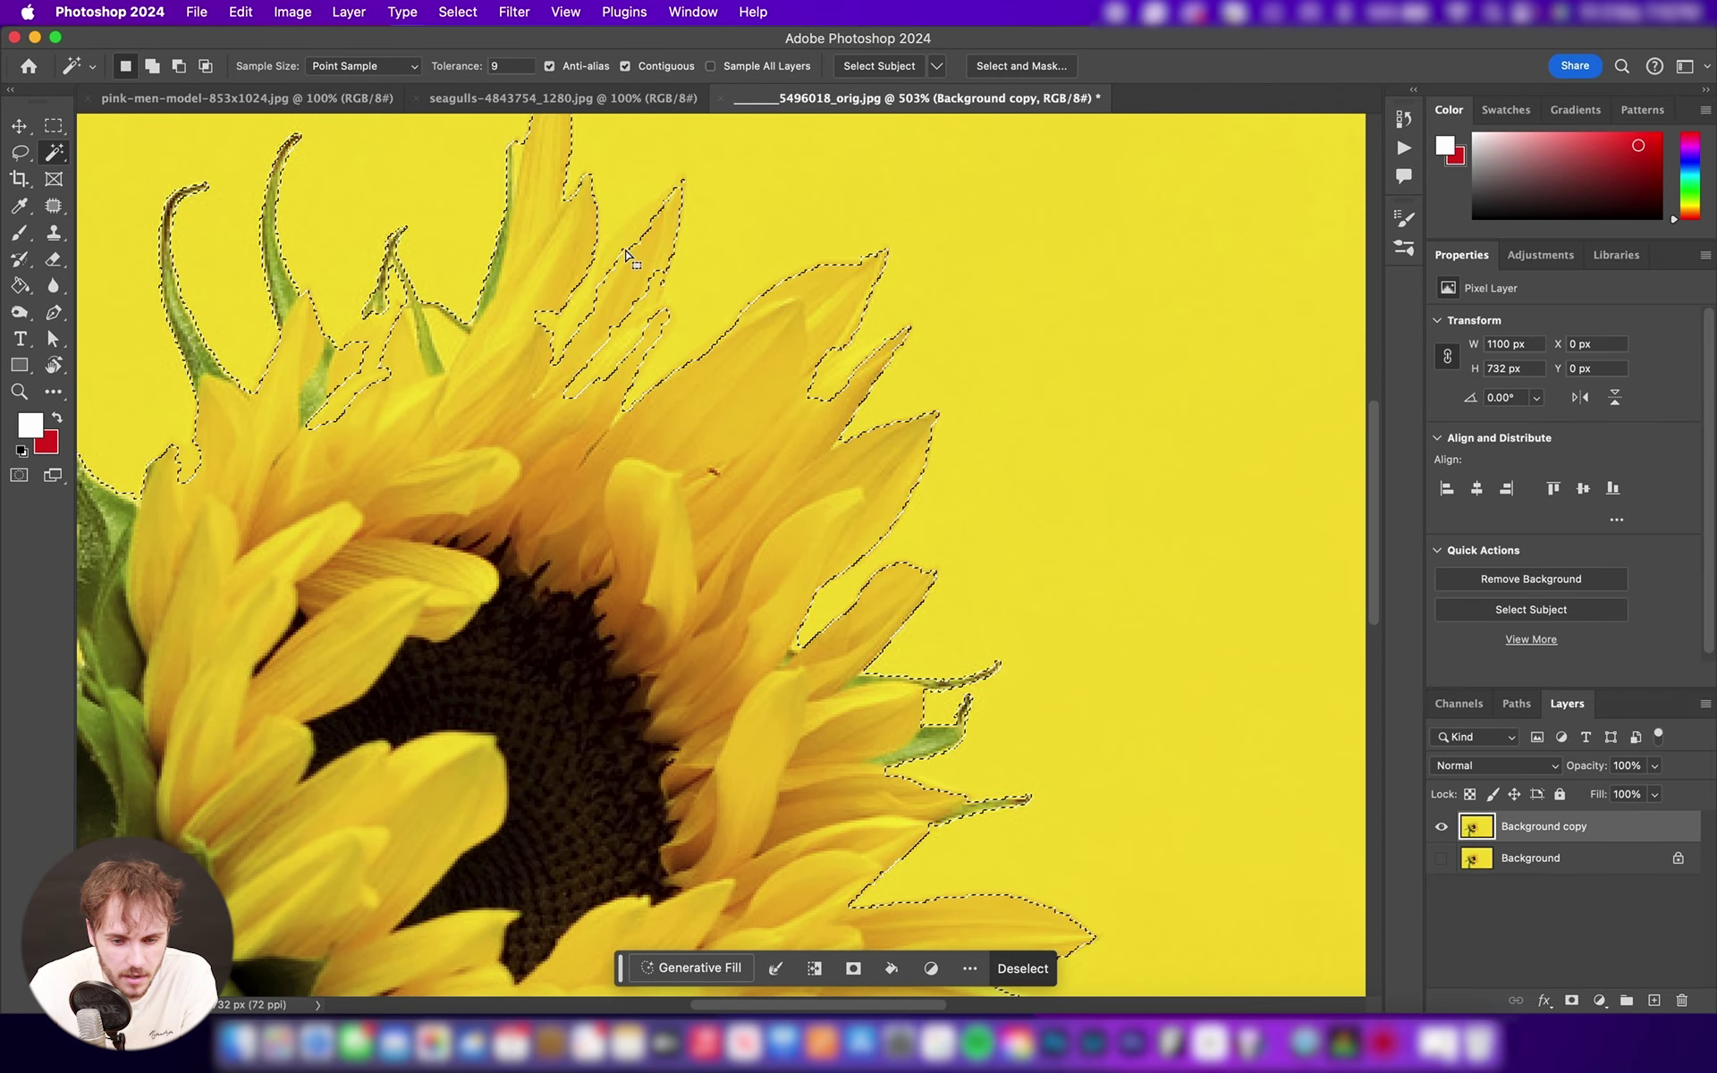
- Switch to the Quick Selection Tool and examine the selection edge around the tallest petals
click(61, 159)
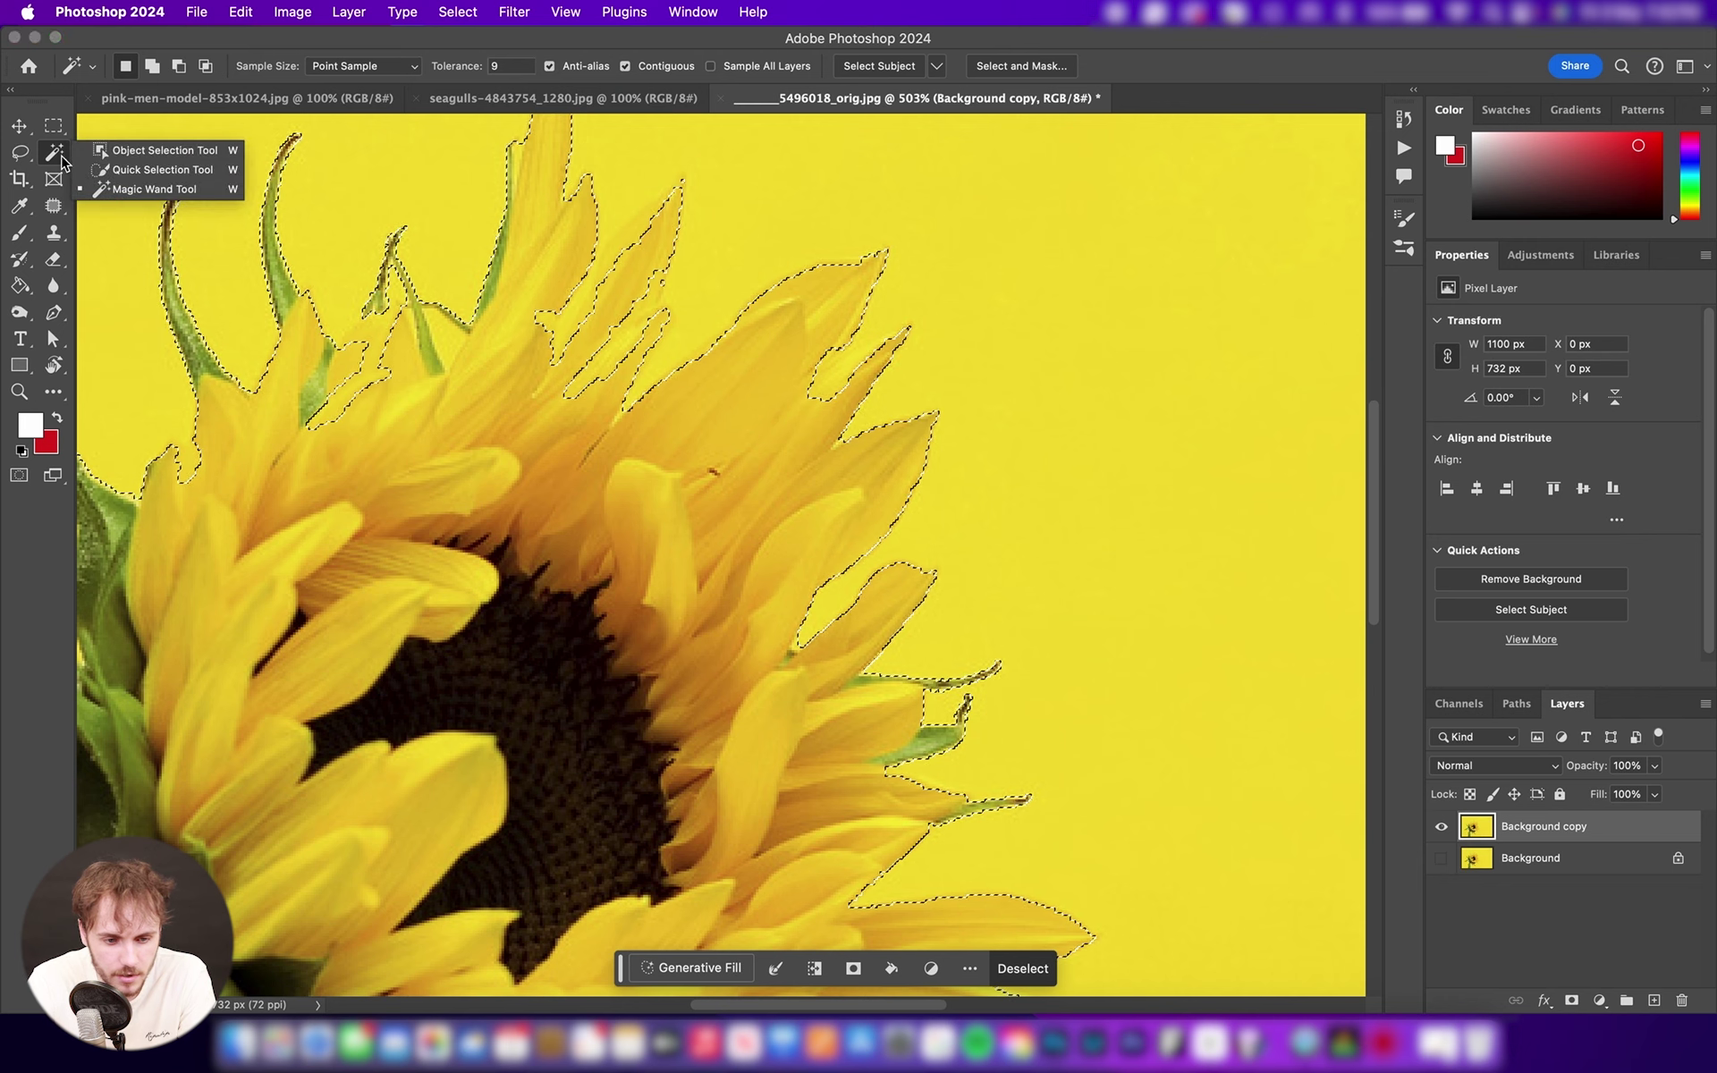
click(166, 170)
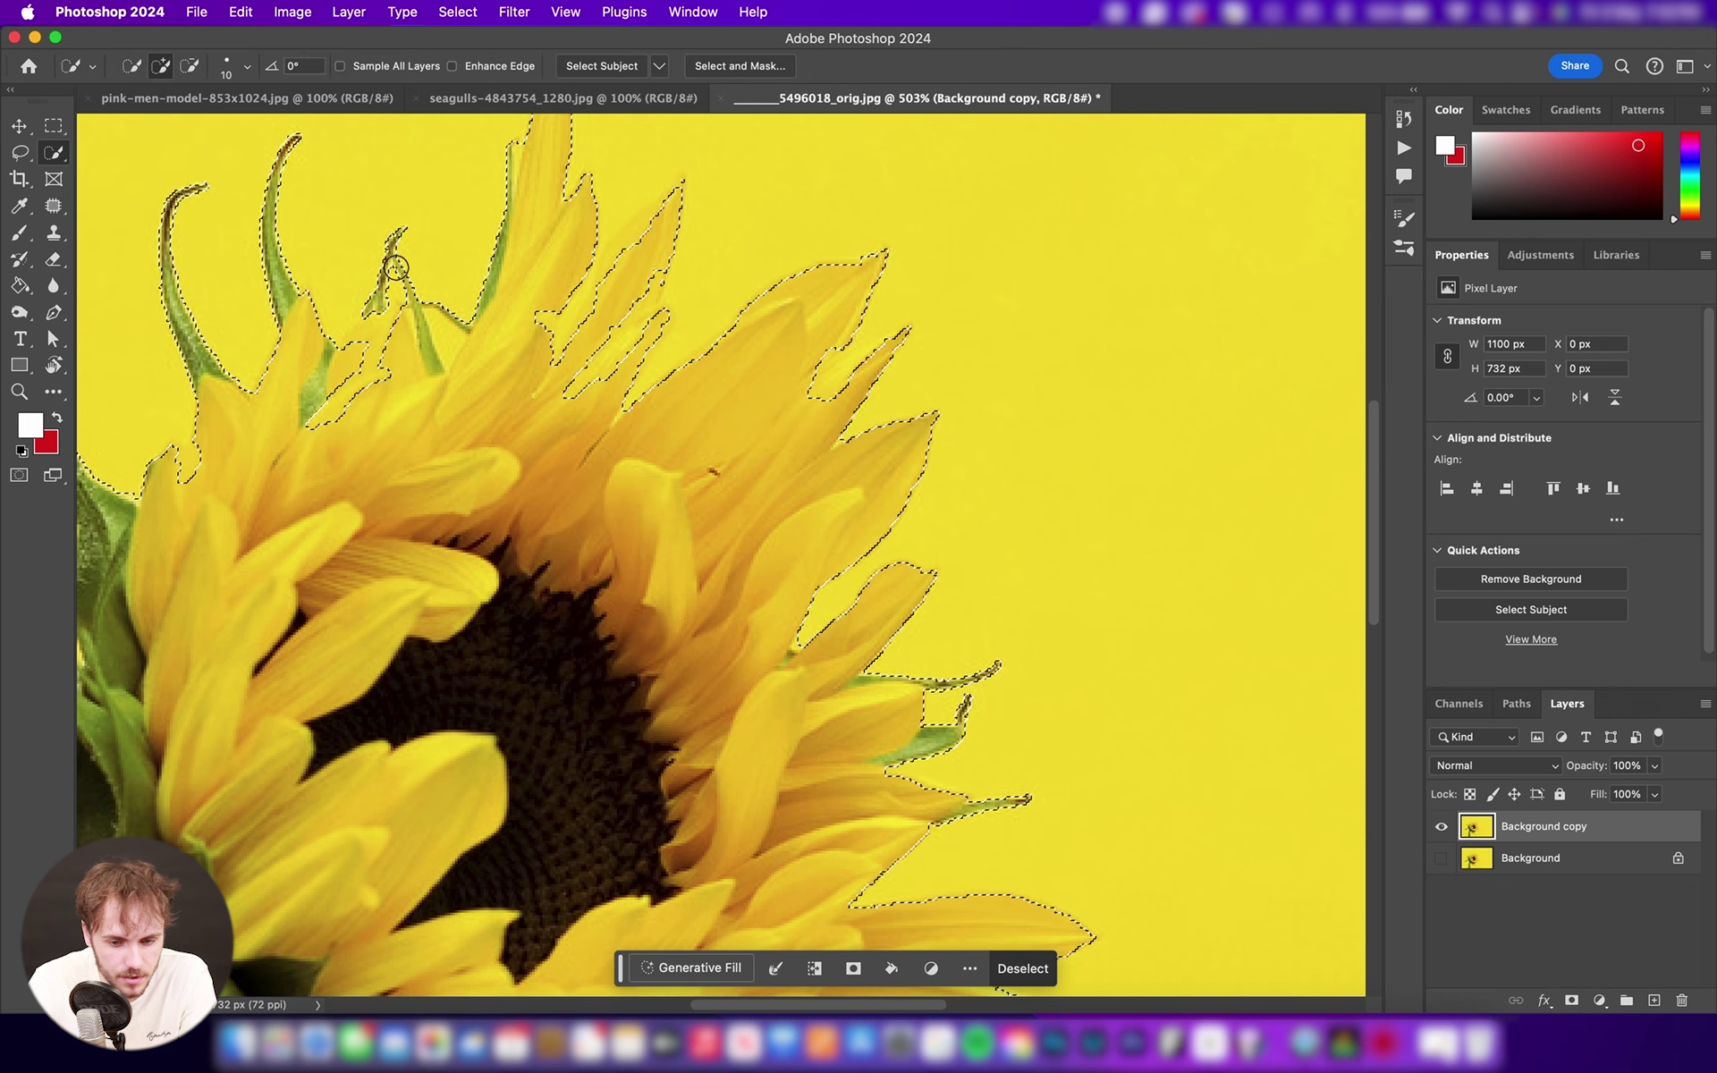
scroll(616, 511, up, 2)
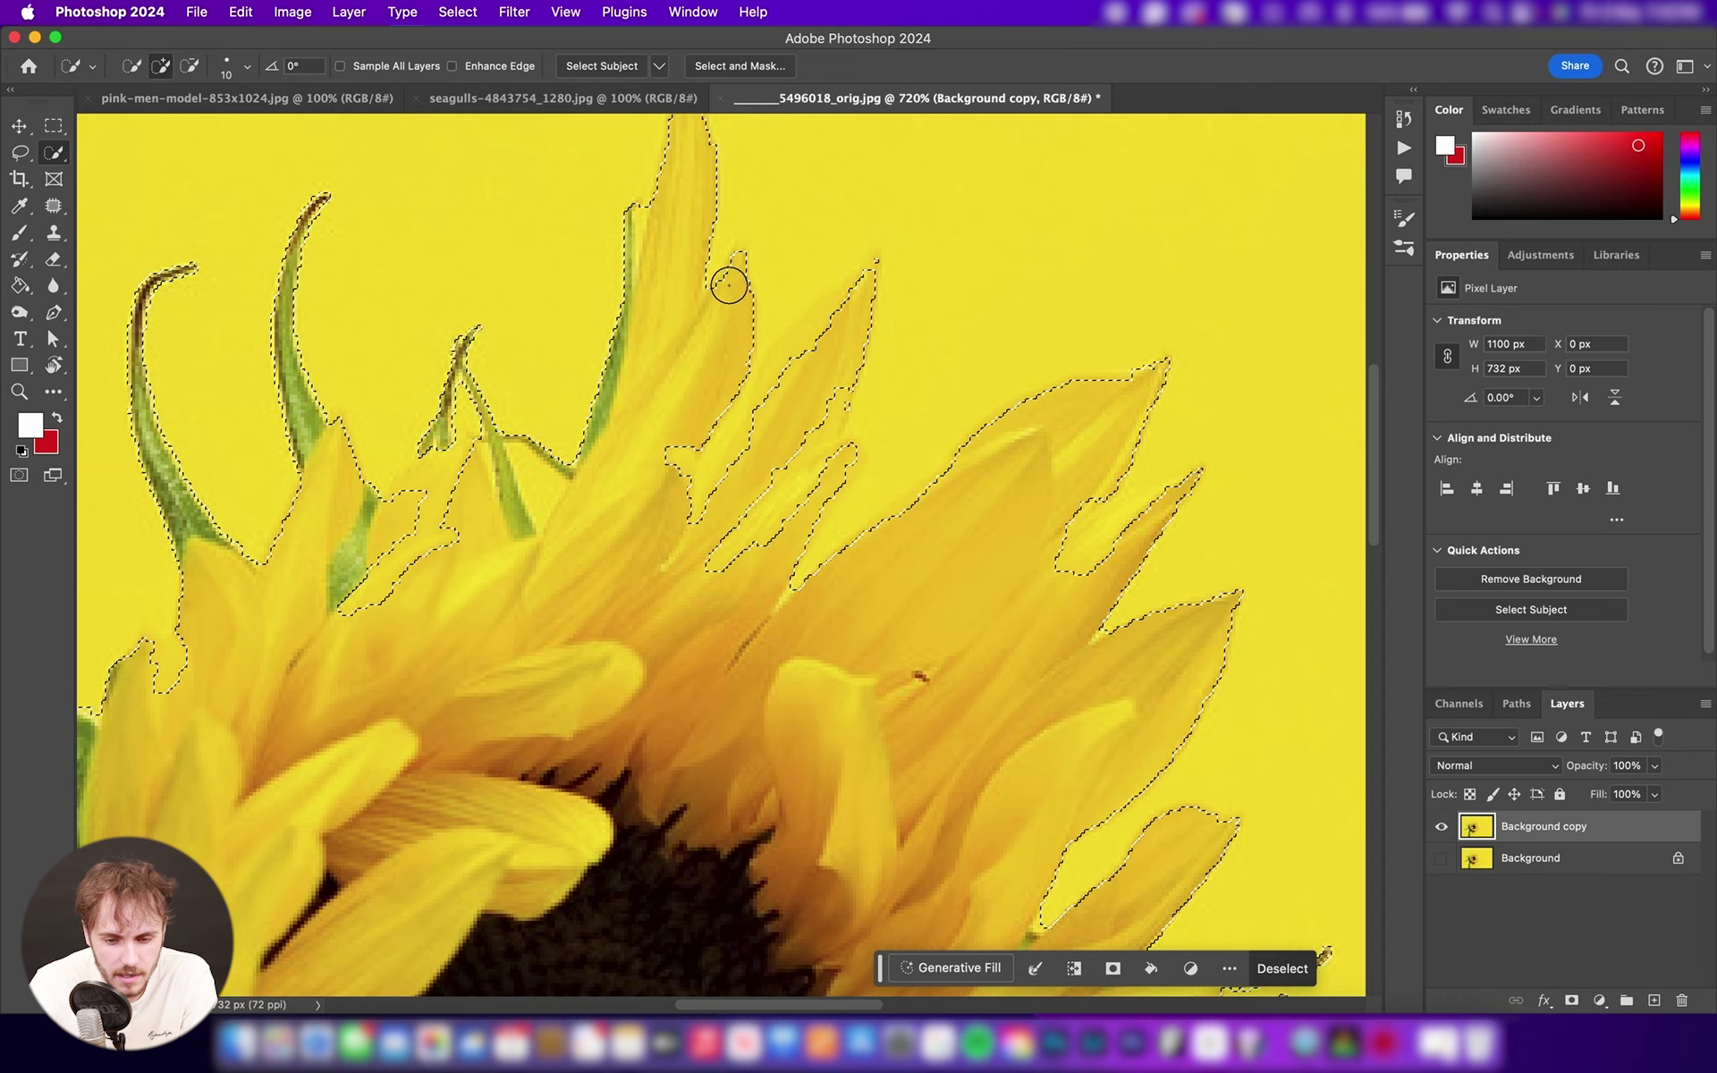
scroll(683, 481, up, 5)
scroll(683, 481, right, 2)
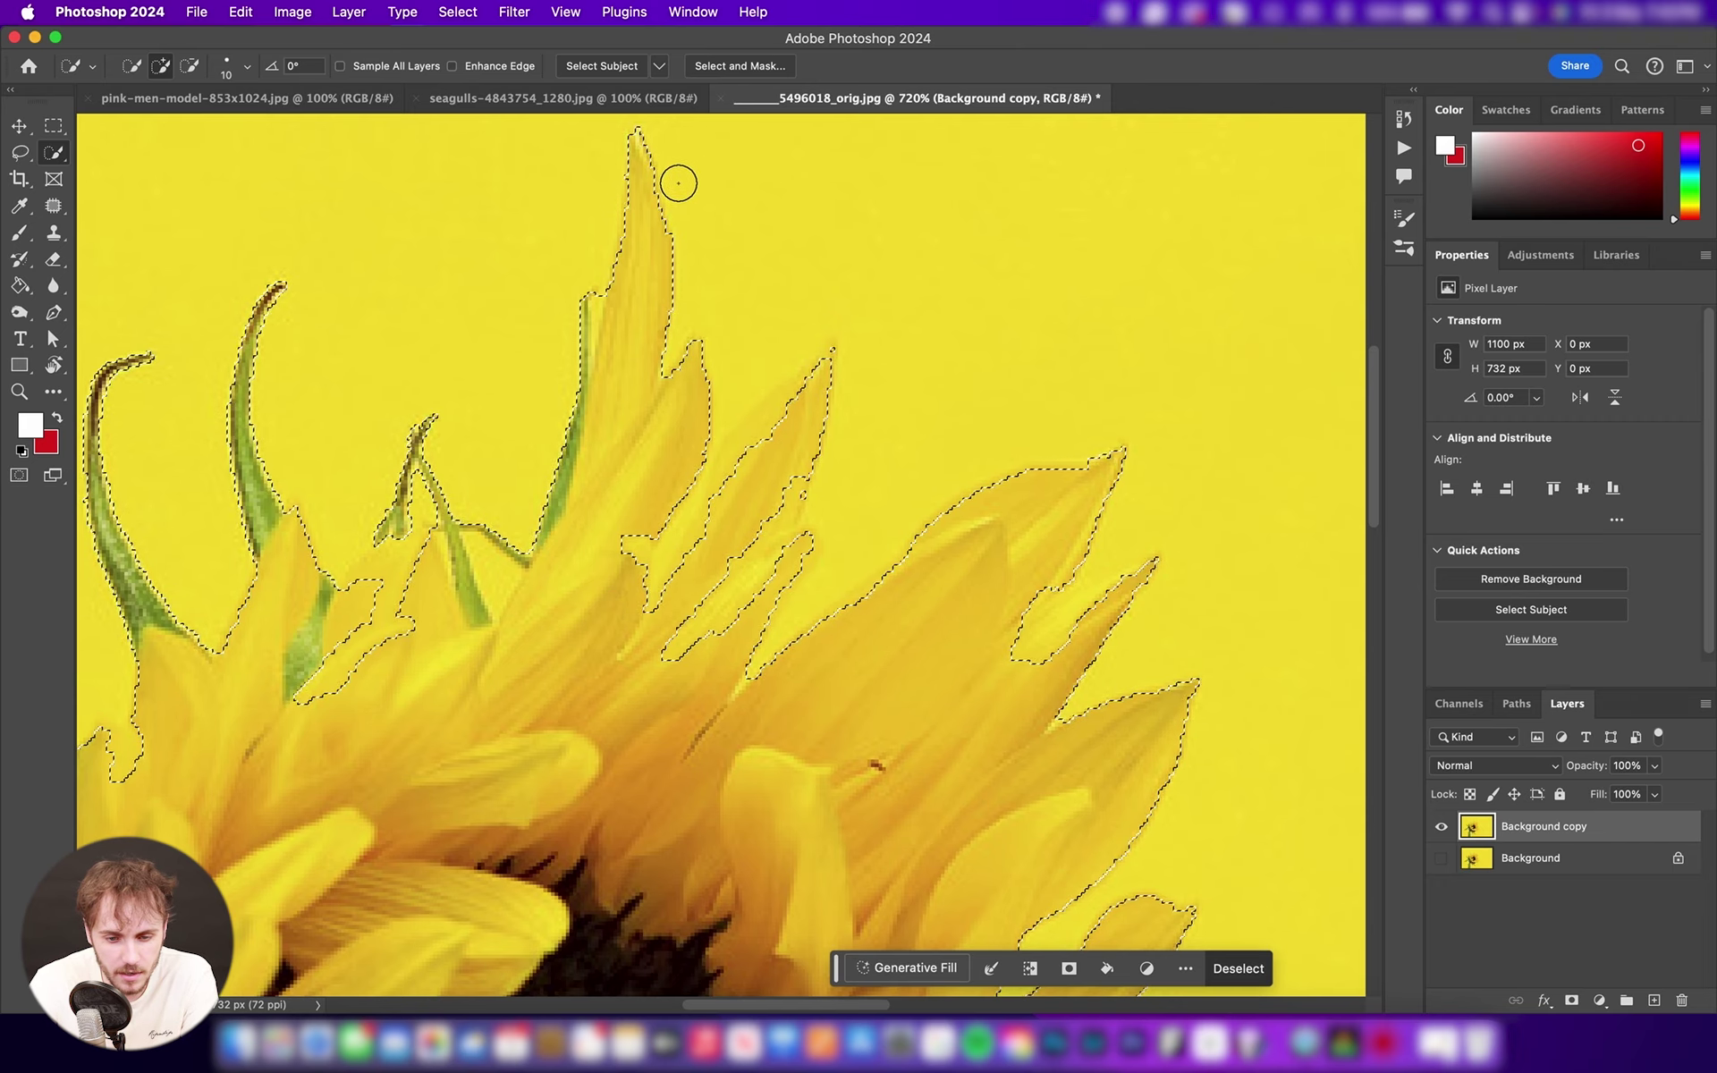
- Subtract the wrongly selected petal areas beside the tallest petal from the backdrop selection with a 10 px brush
click(774, 474)
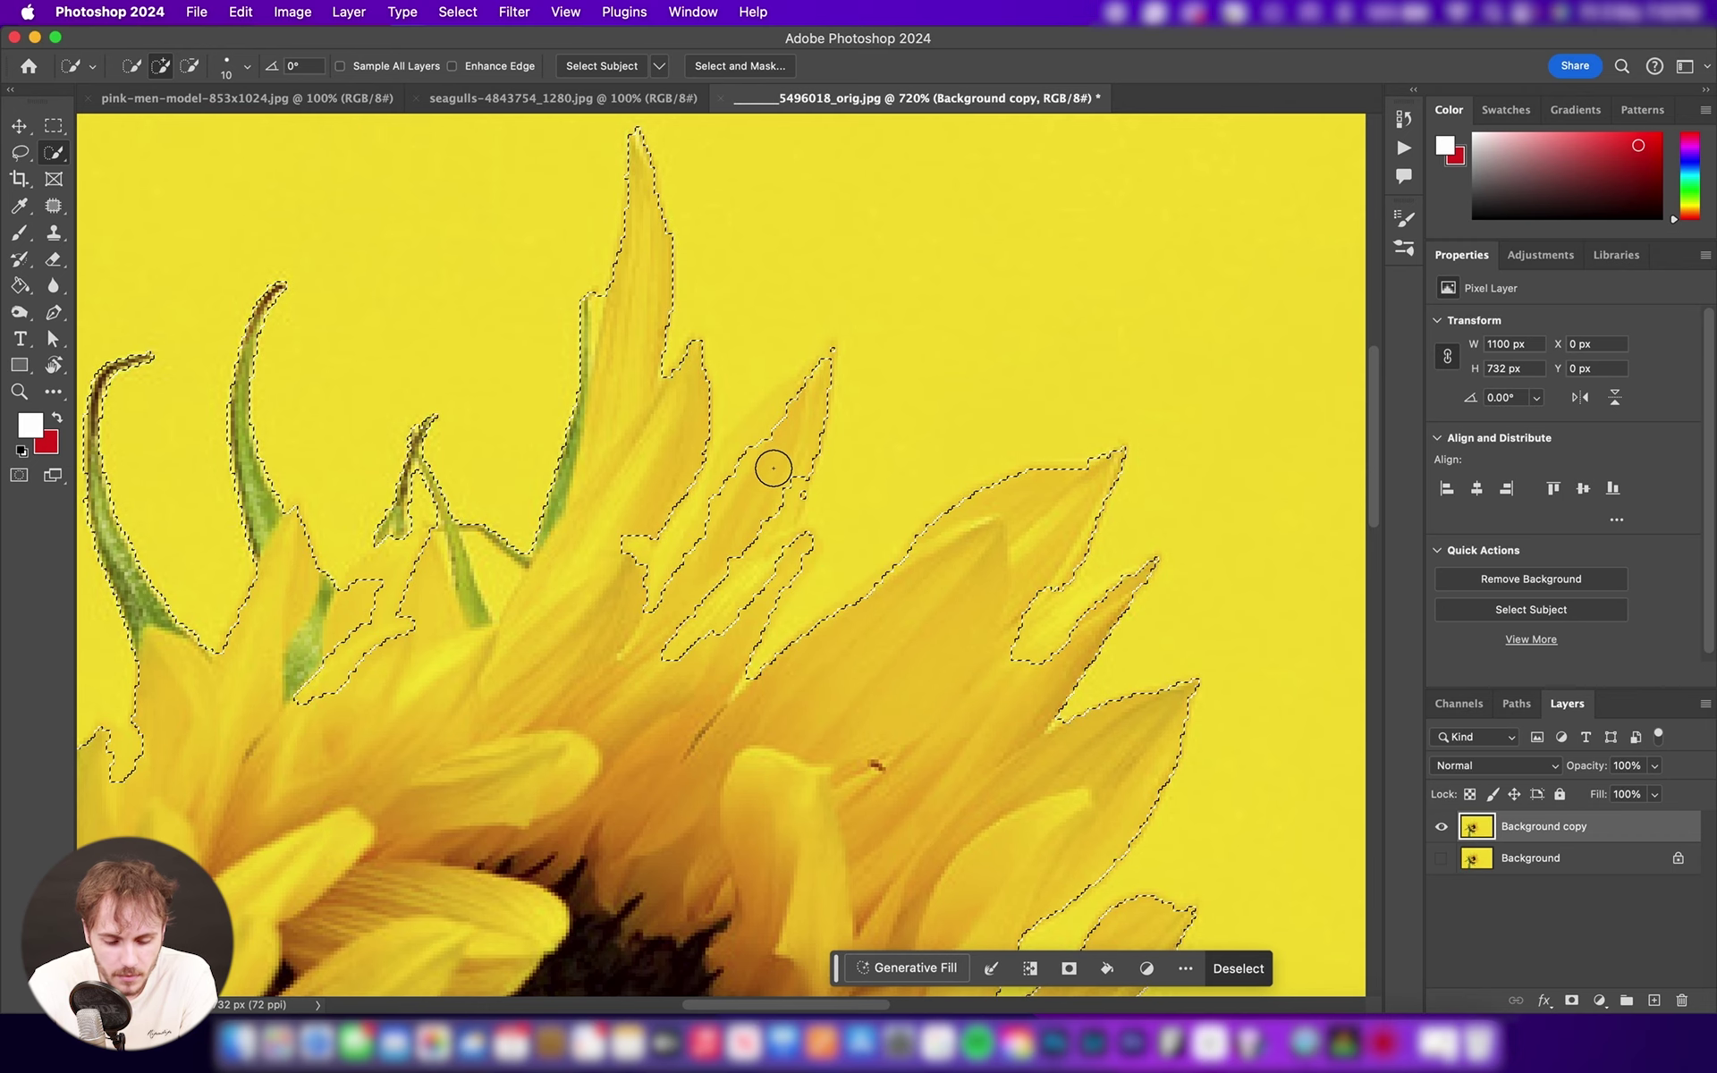
key(alt)
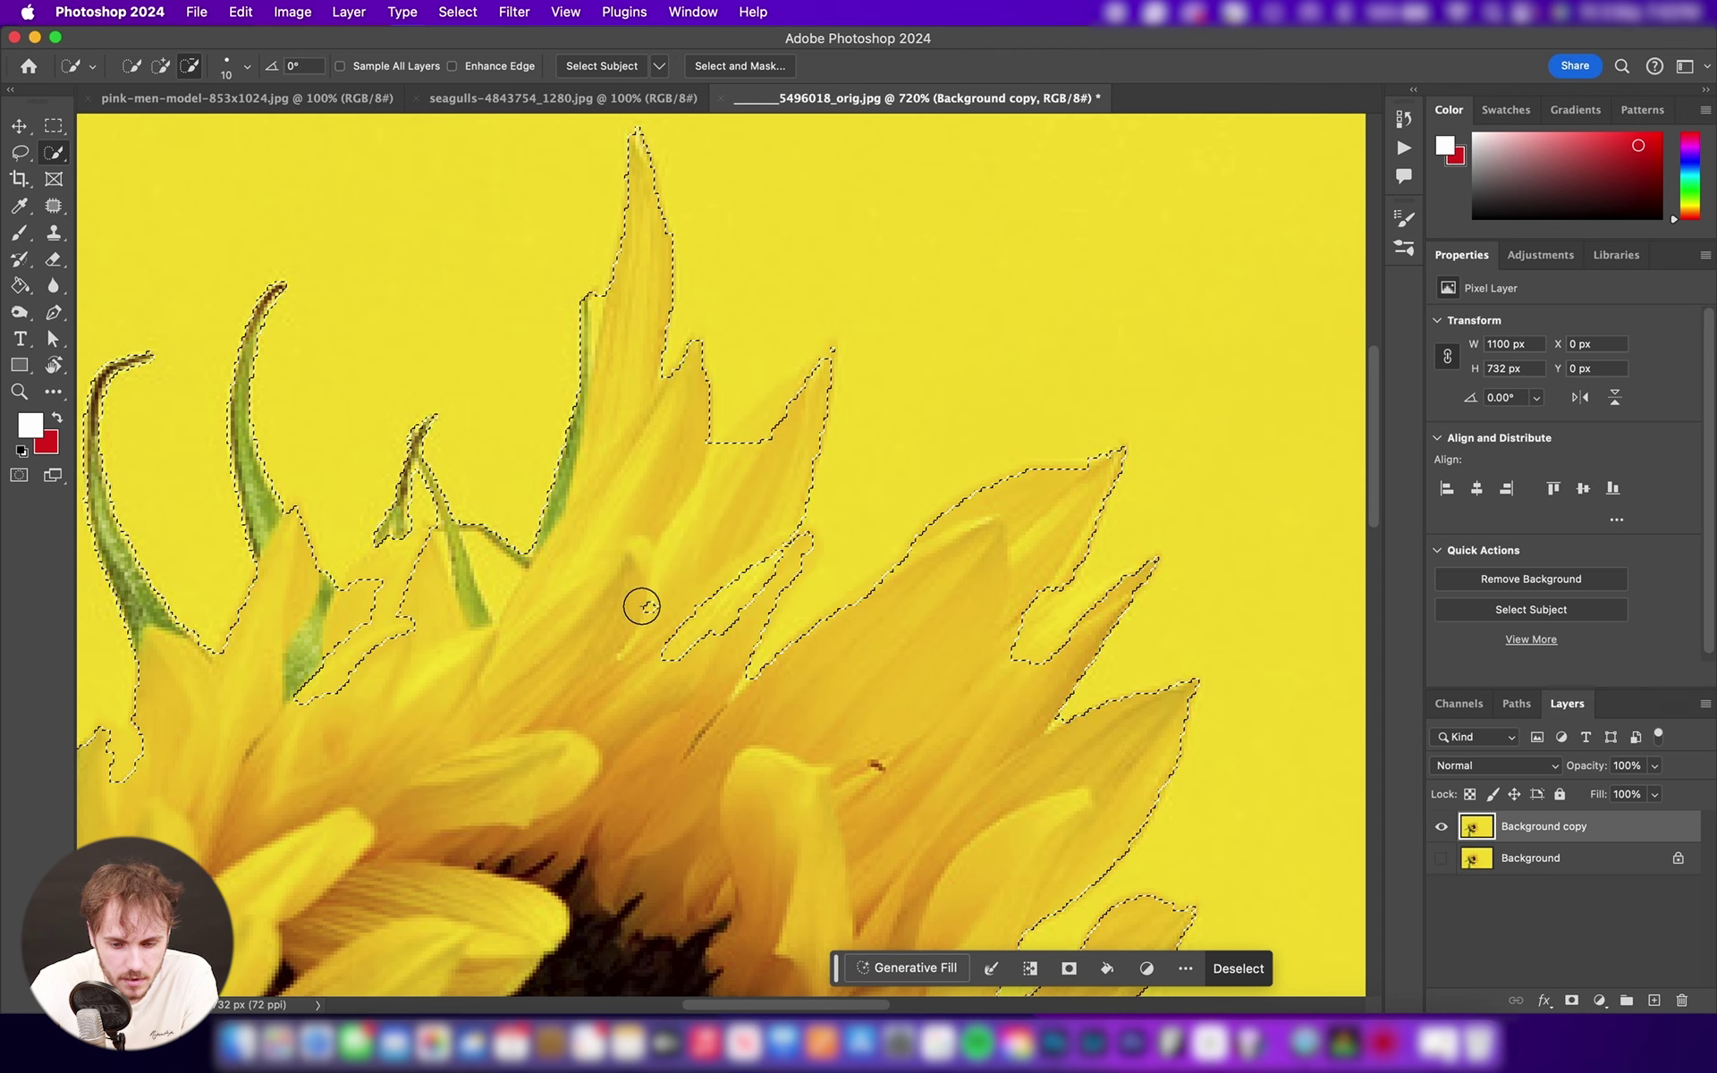
scroll(742, 572, down, 1)
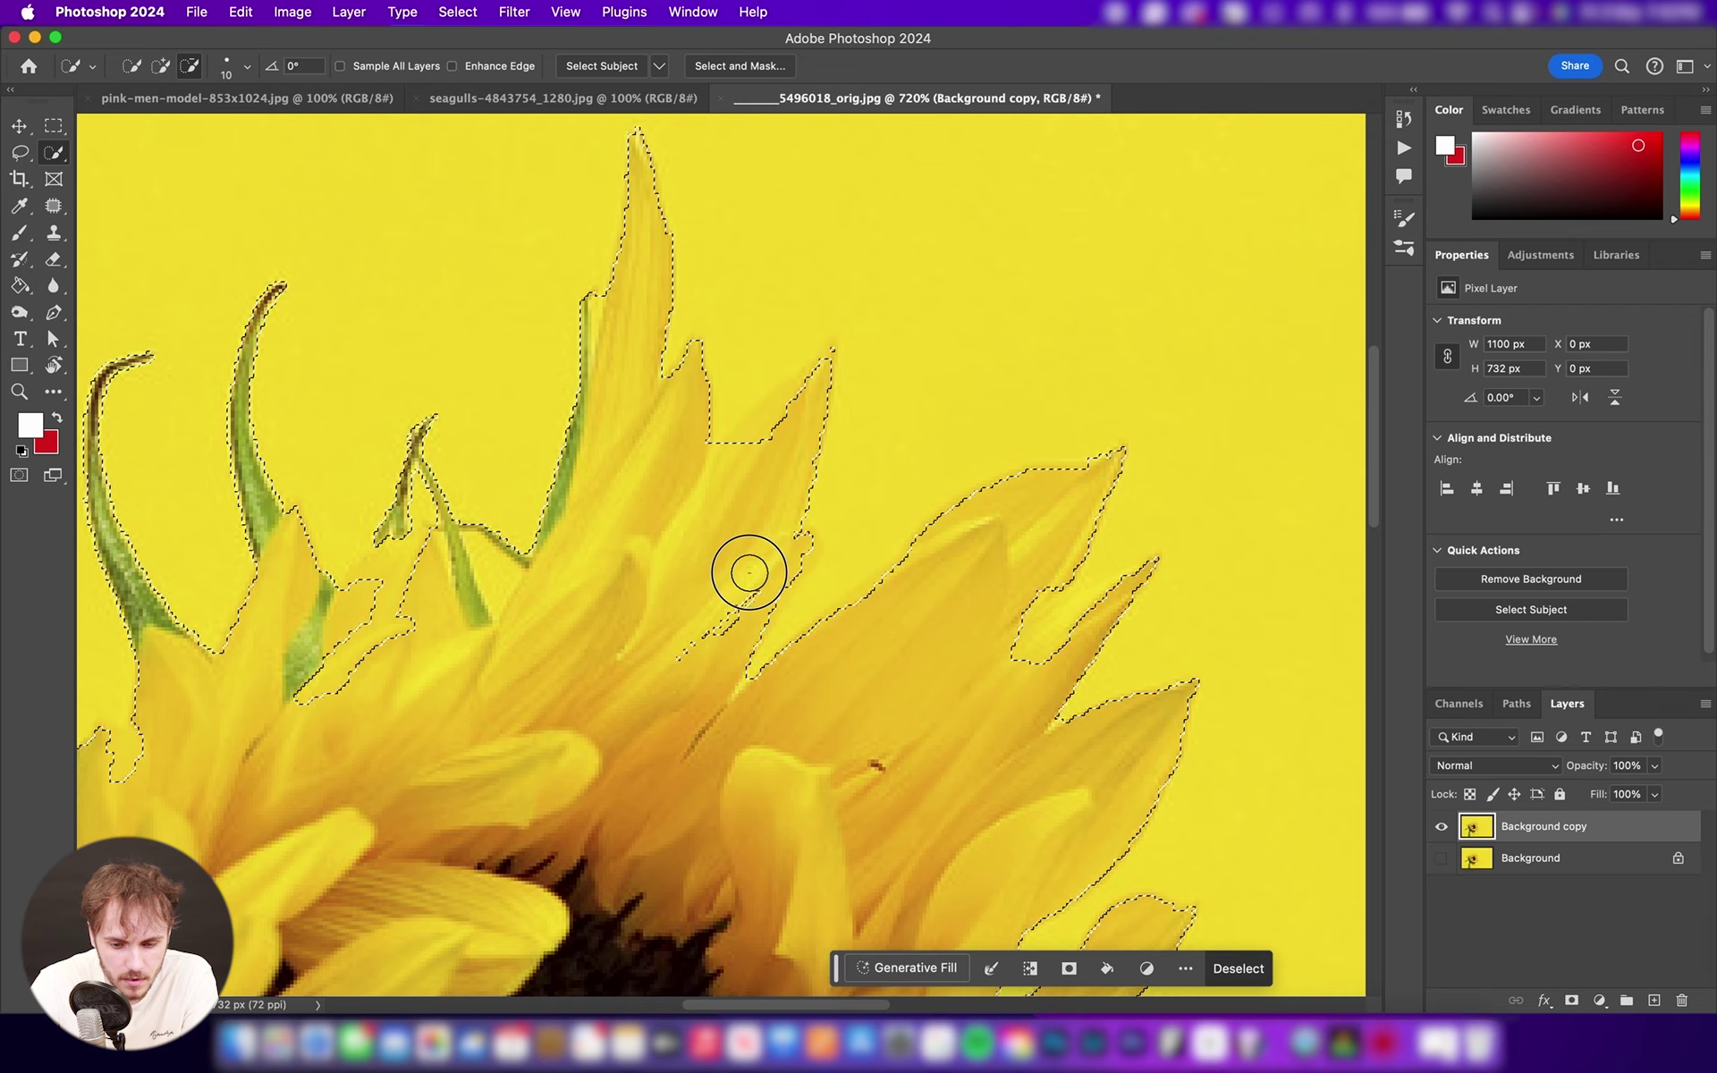
scroll(809, 595, up, 2)
scroll(814, 598, down, 1)
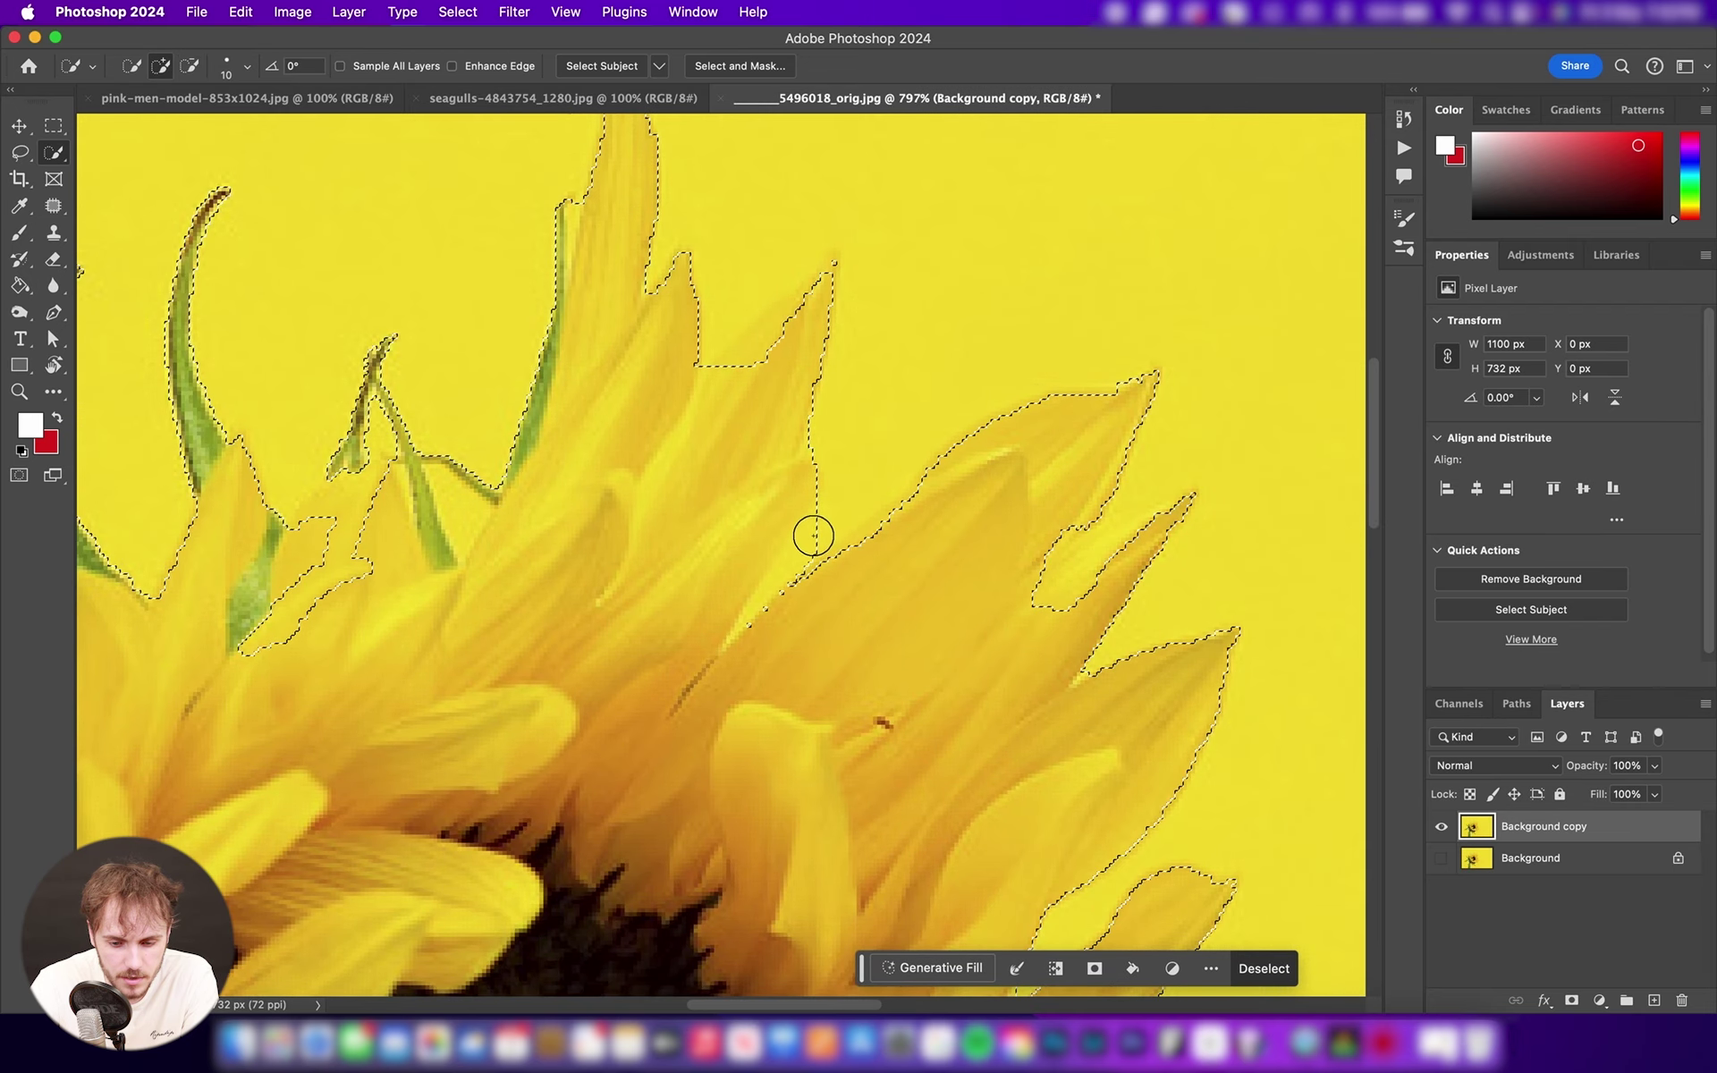
- Reduce the Quick Selection brush to 4 px and subtract the gap between the upper-right petals from the selection
key(bracketleft)
key(bracketleft)
key(bracketleft)
key(bracketleft)
key(bracketleft)
key(bracketleft)
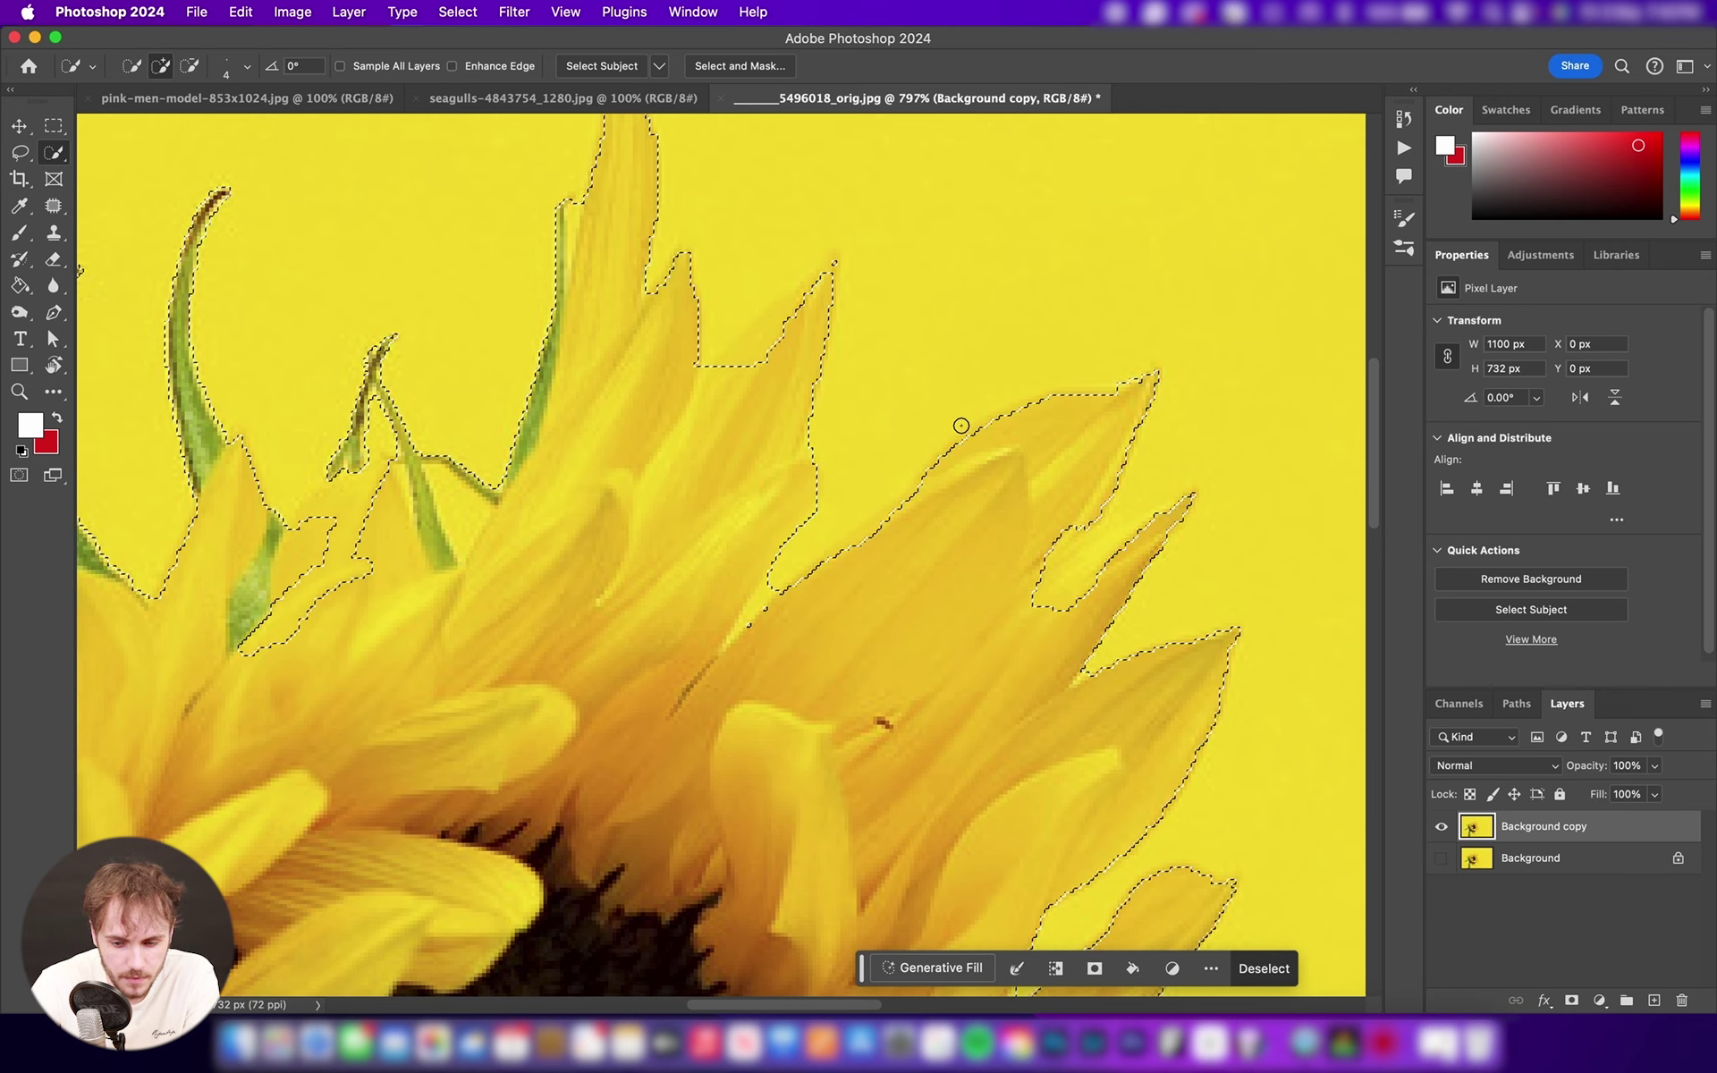
key(alt)
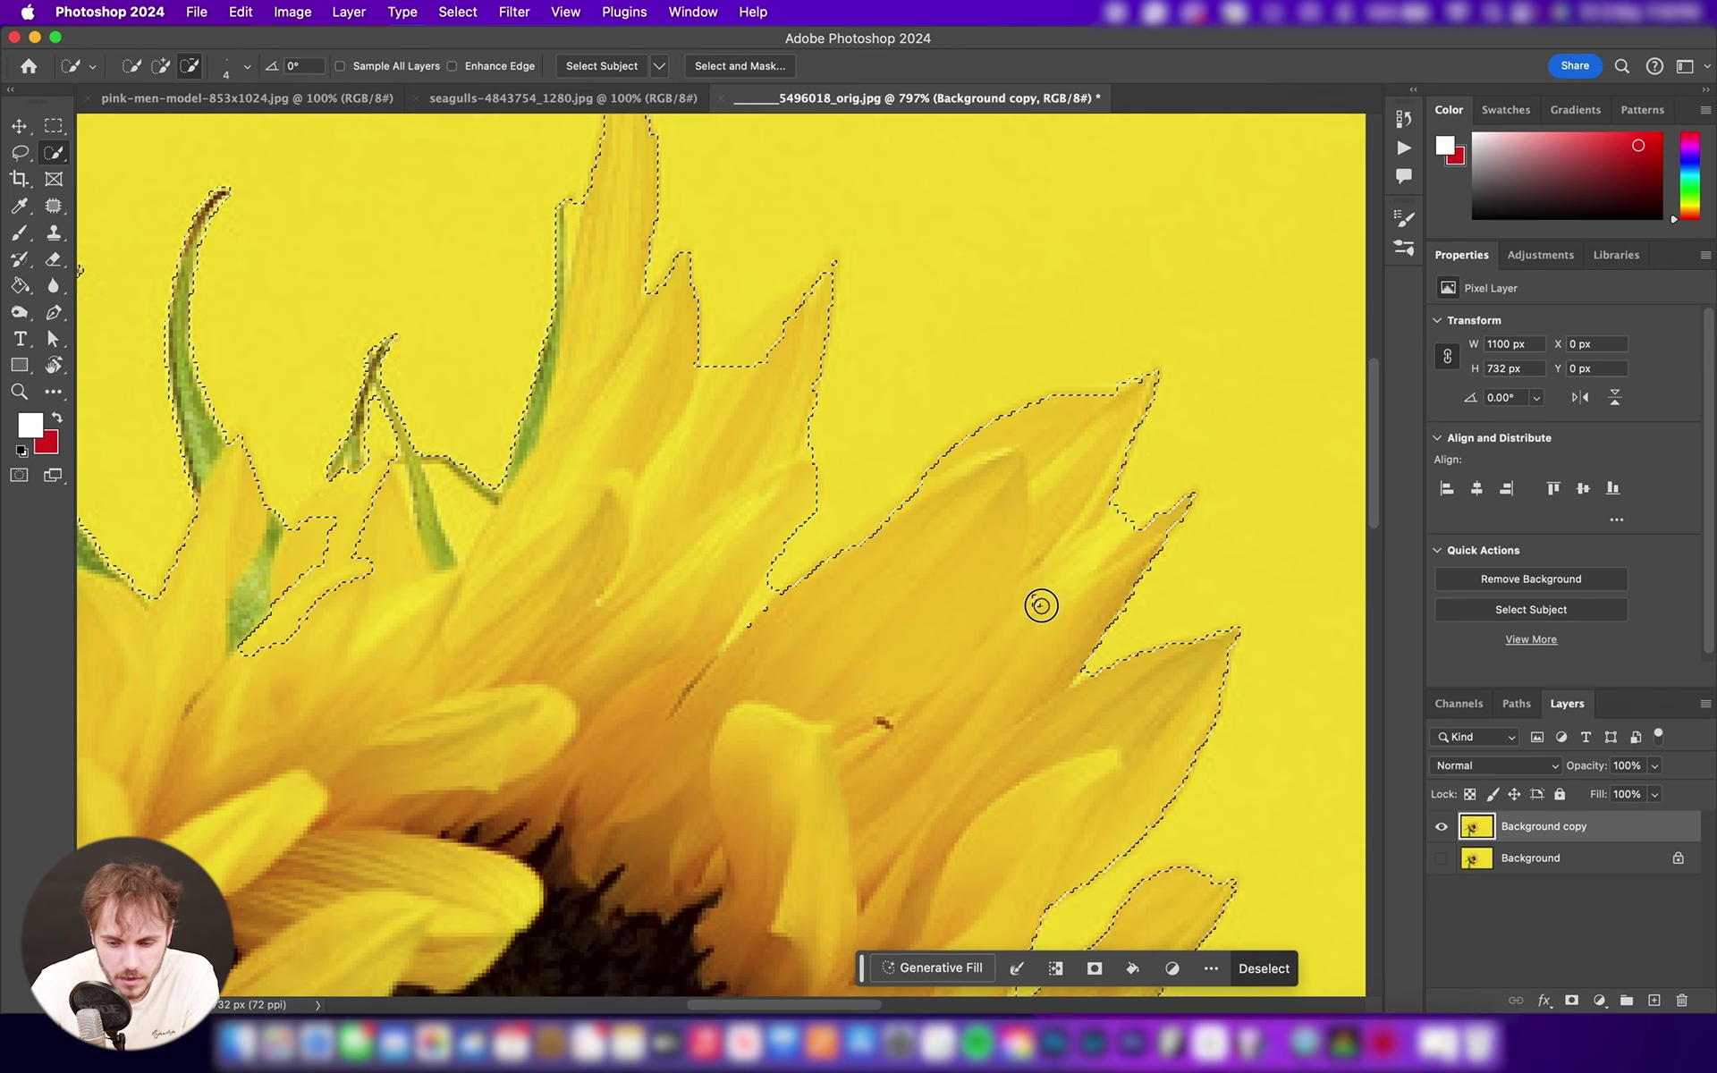
drag(1148, 529, 1144, 529)
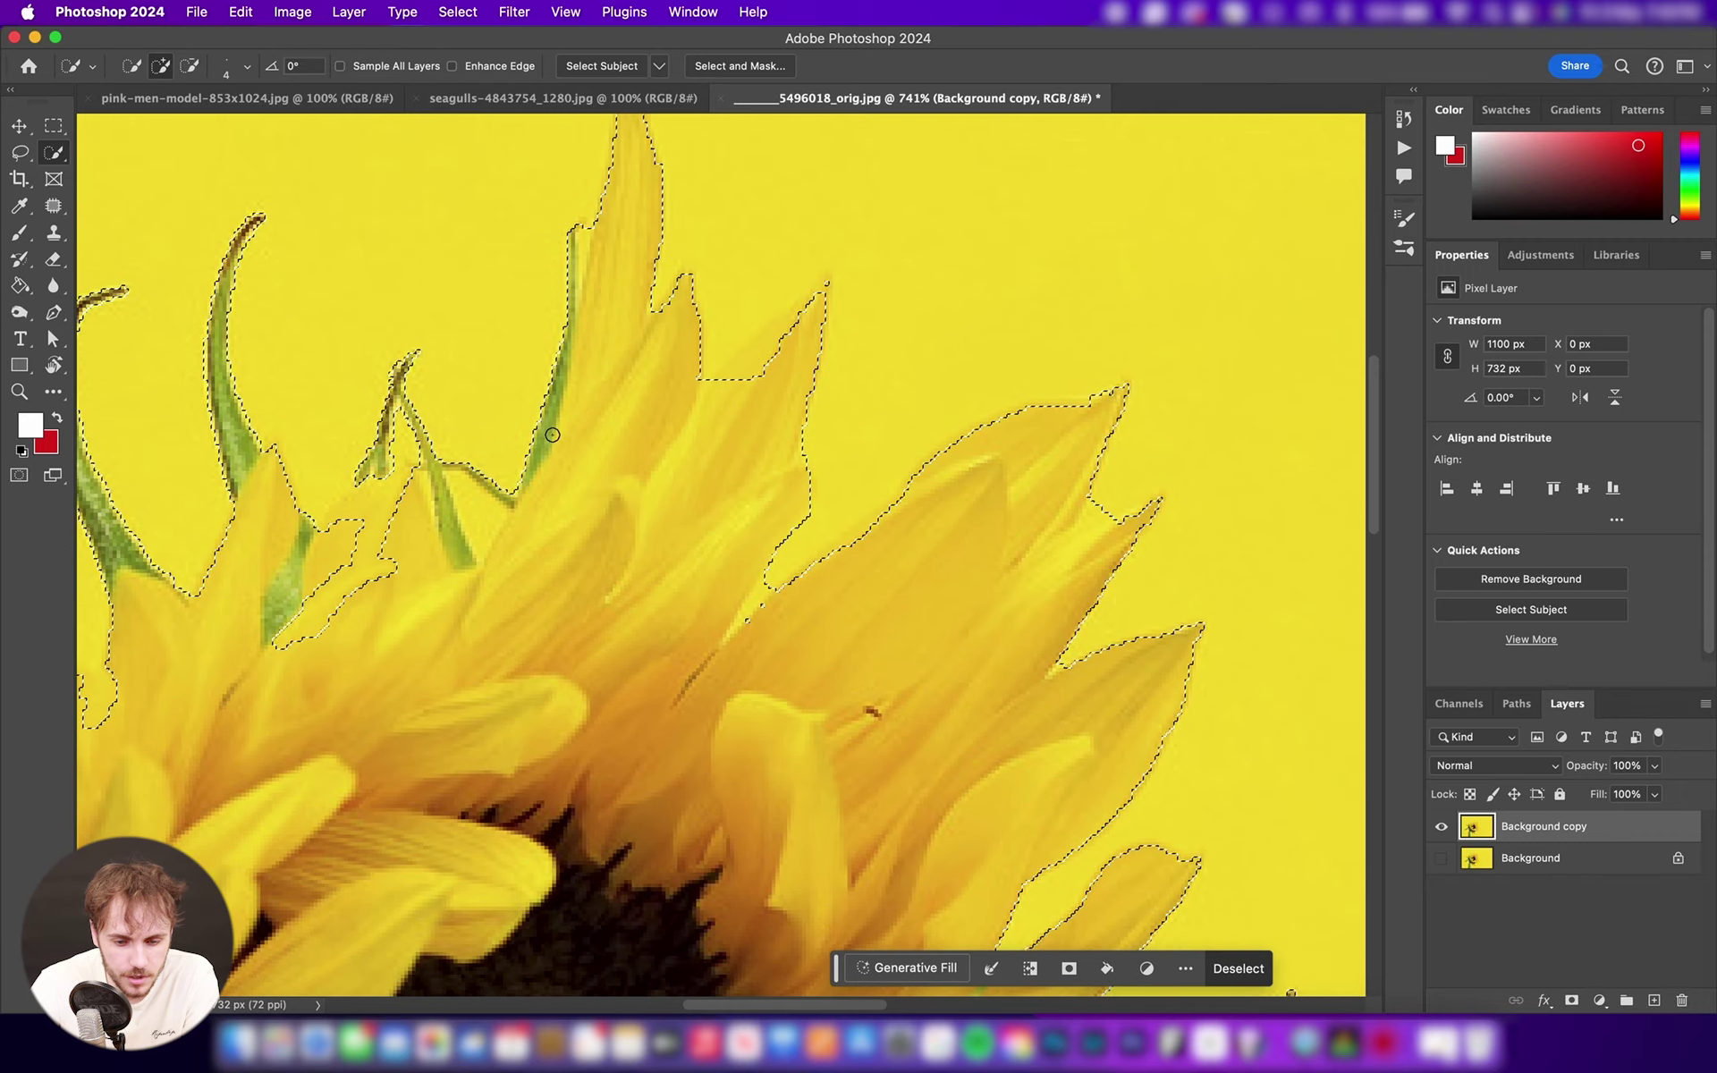
- Add the yellow gap behind the thin upper sepal to the selection and subtract the notch cutting into the upper-left petals
scroll(548, 433, down, 5)
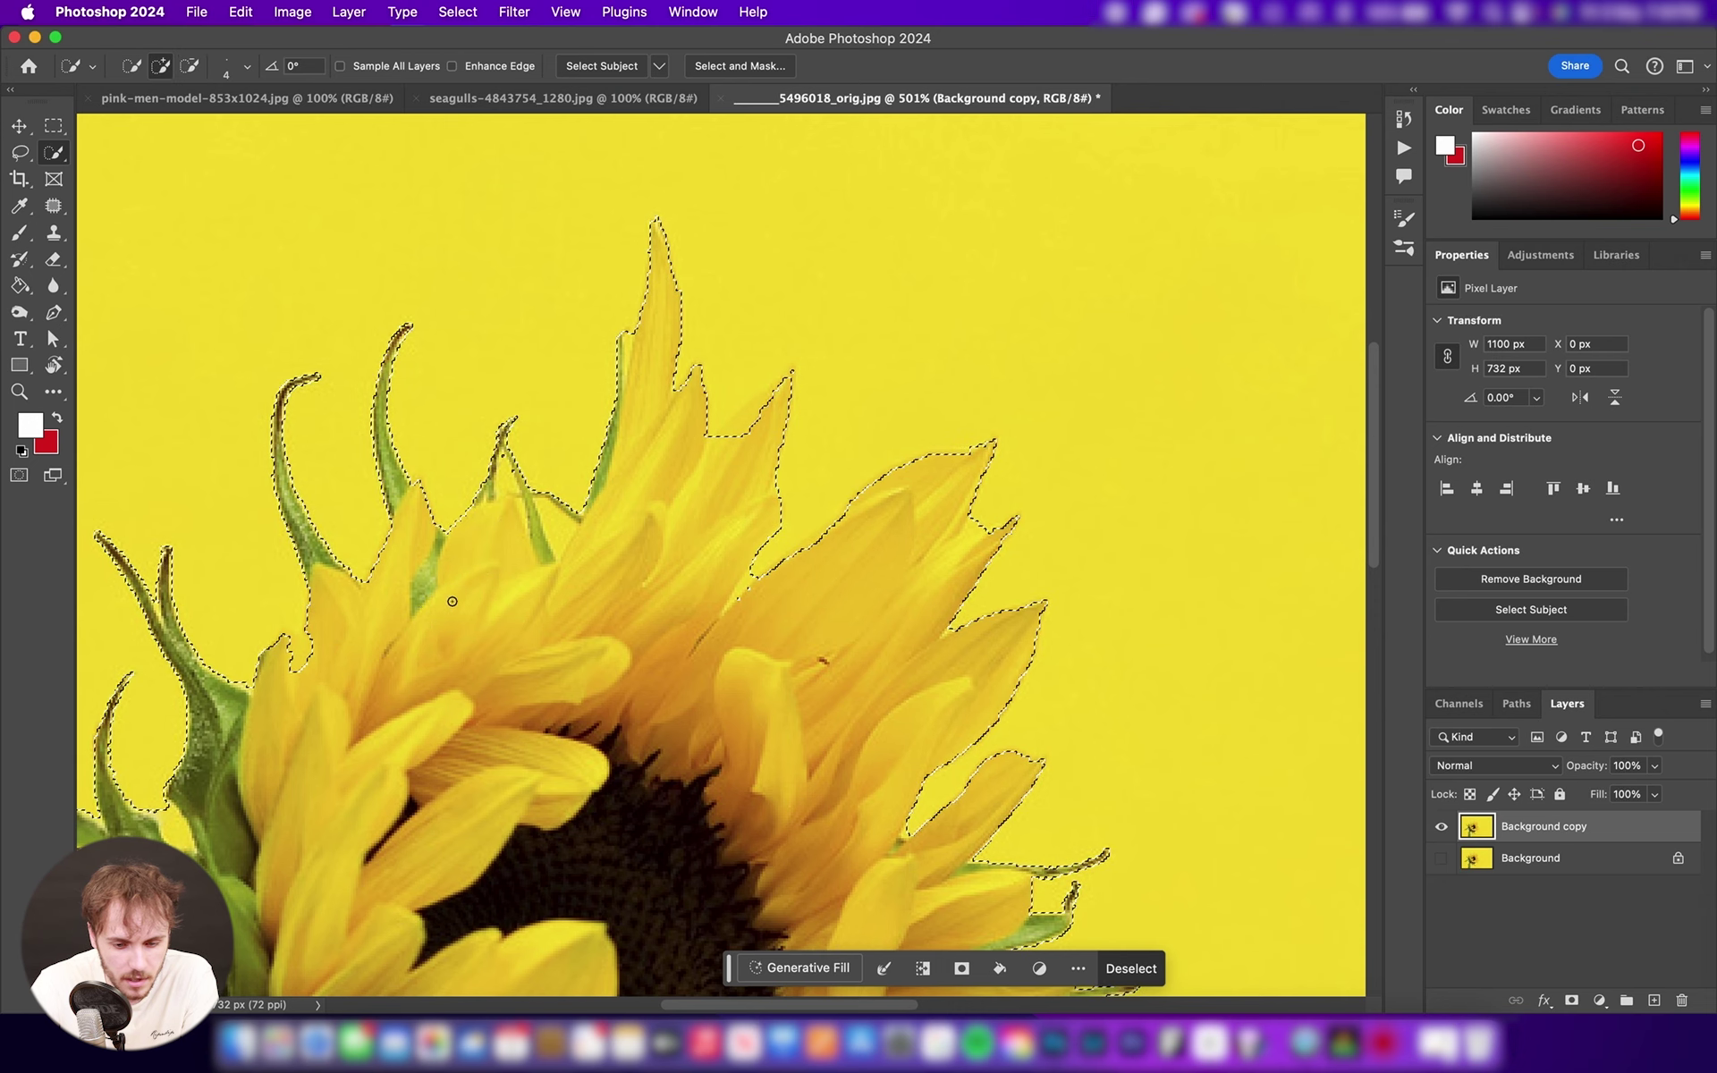
click(556, 517)
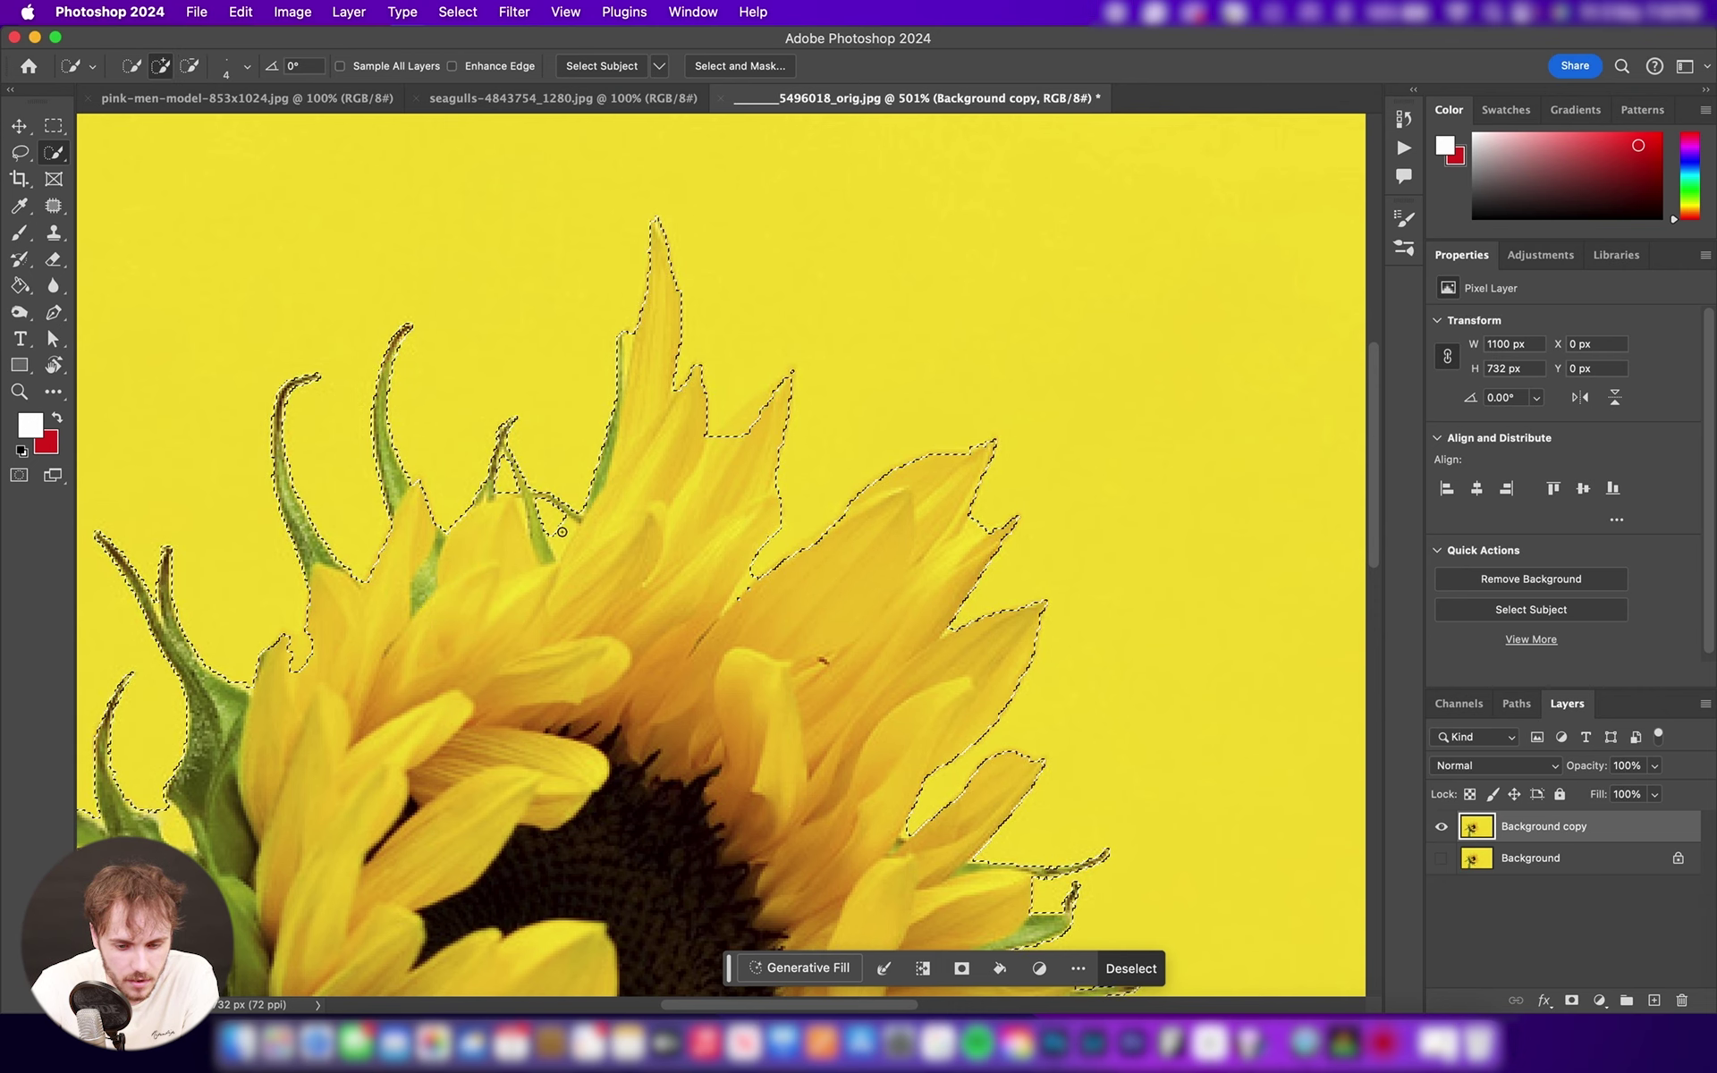
scroll(453, 531, left, 5)
scroll(453, 530, down, 2)
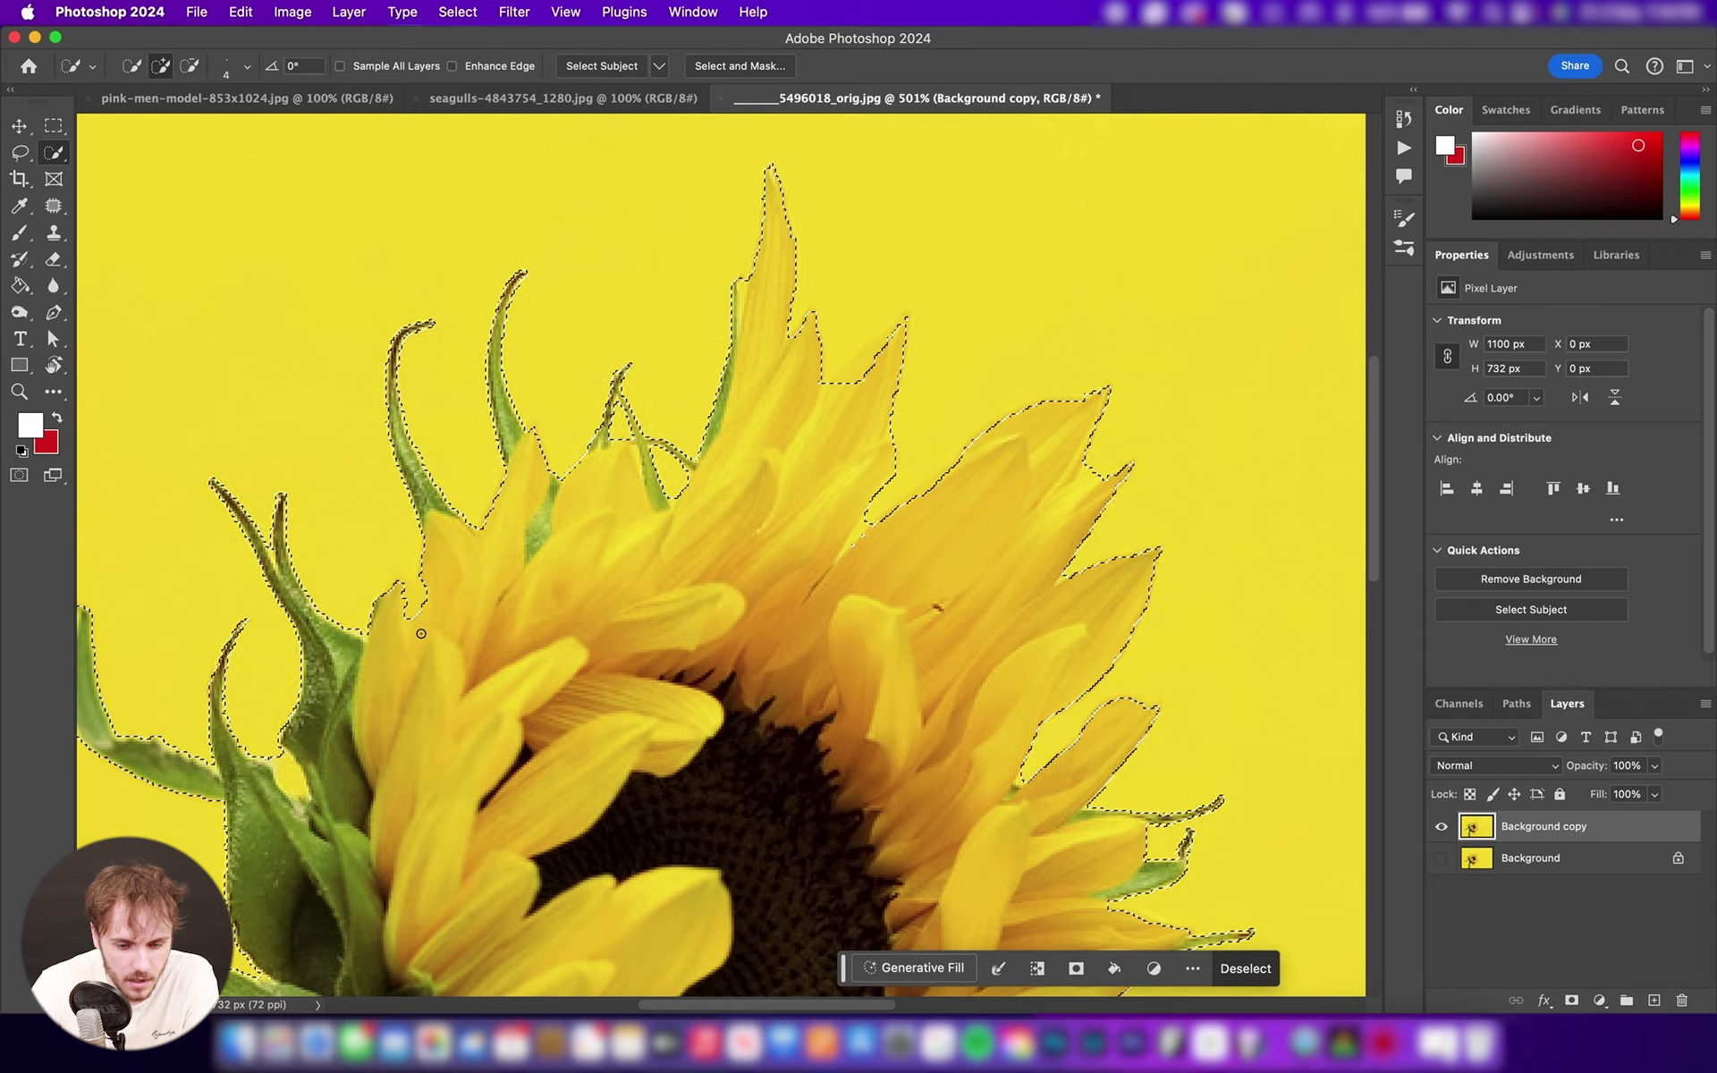
click(409, 587)
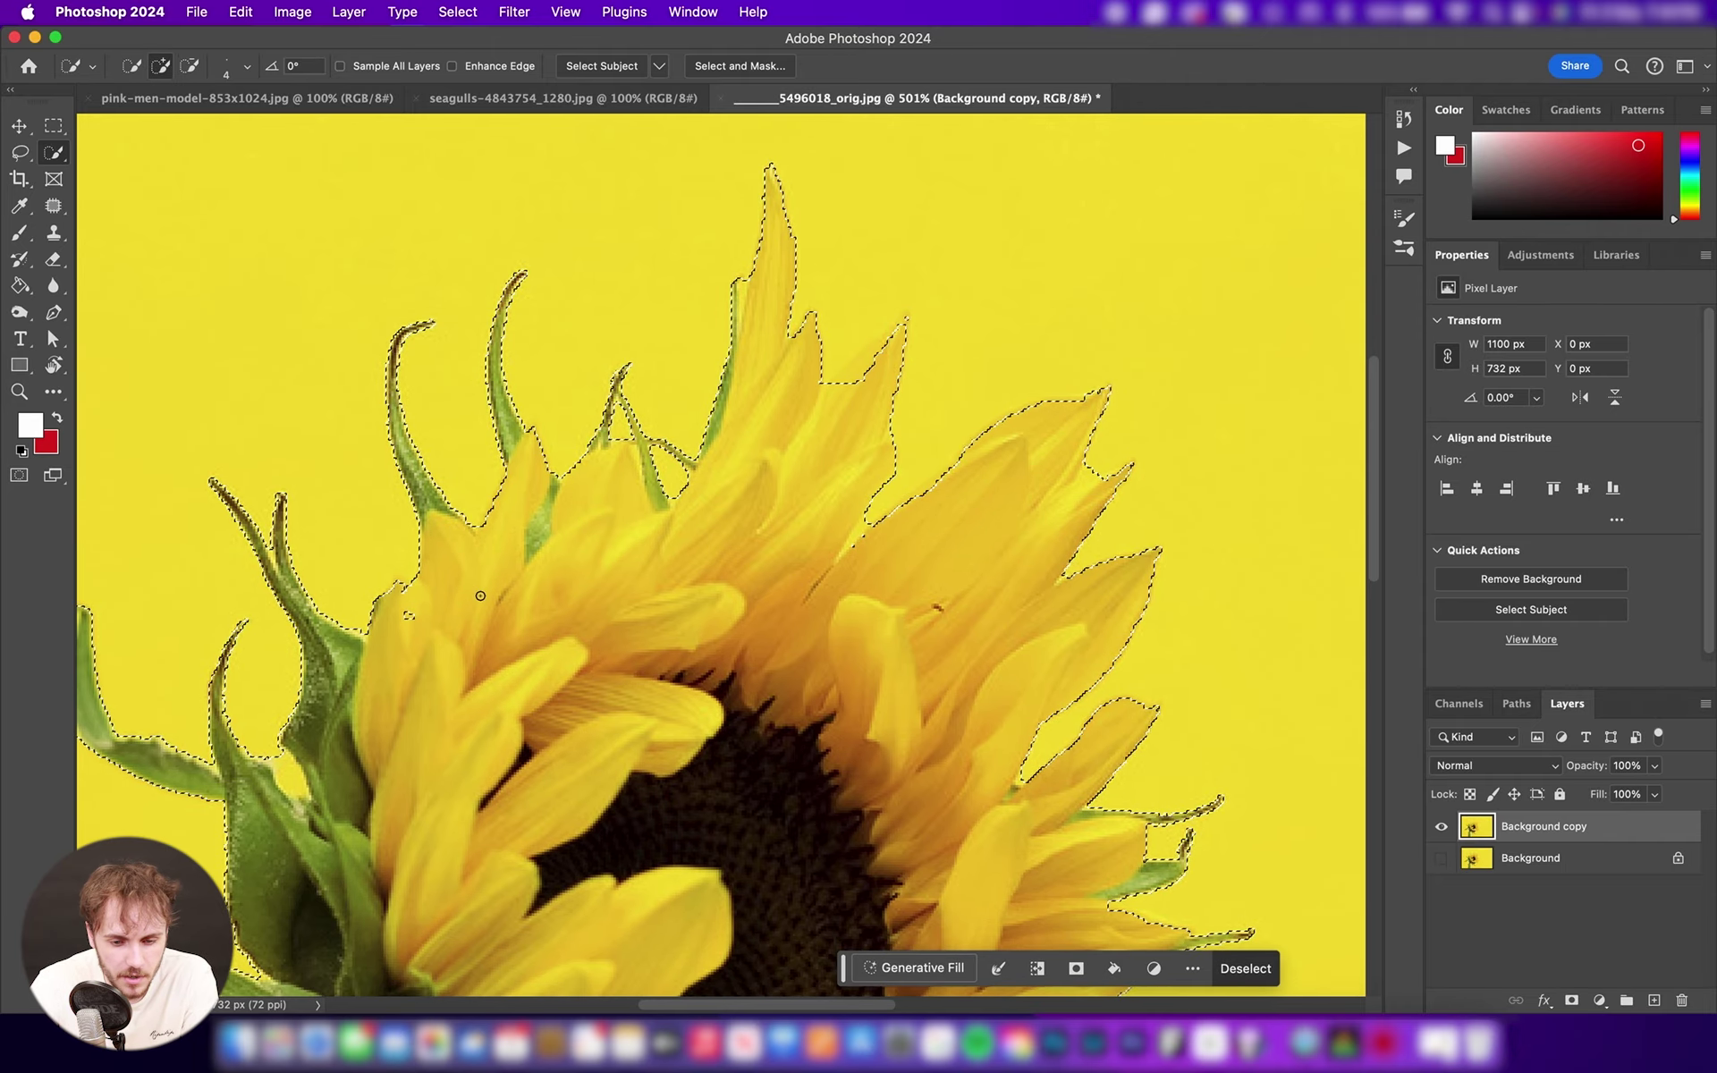
- Check the backdrop selection around the lower leaves and the whole flower, and clear the selection
scroll(433, 595, down, 3)
scroll(647, 853, down, 5)
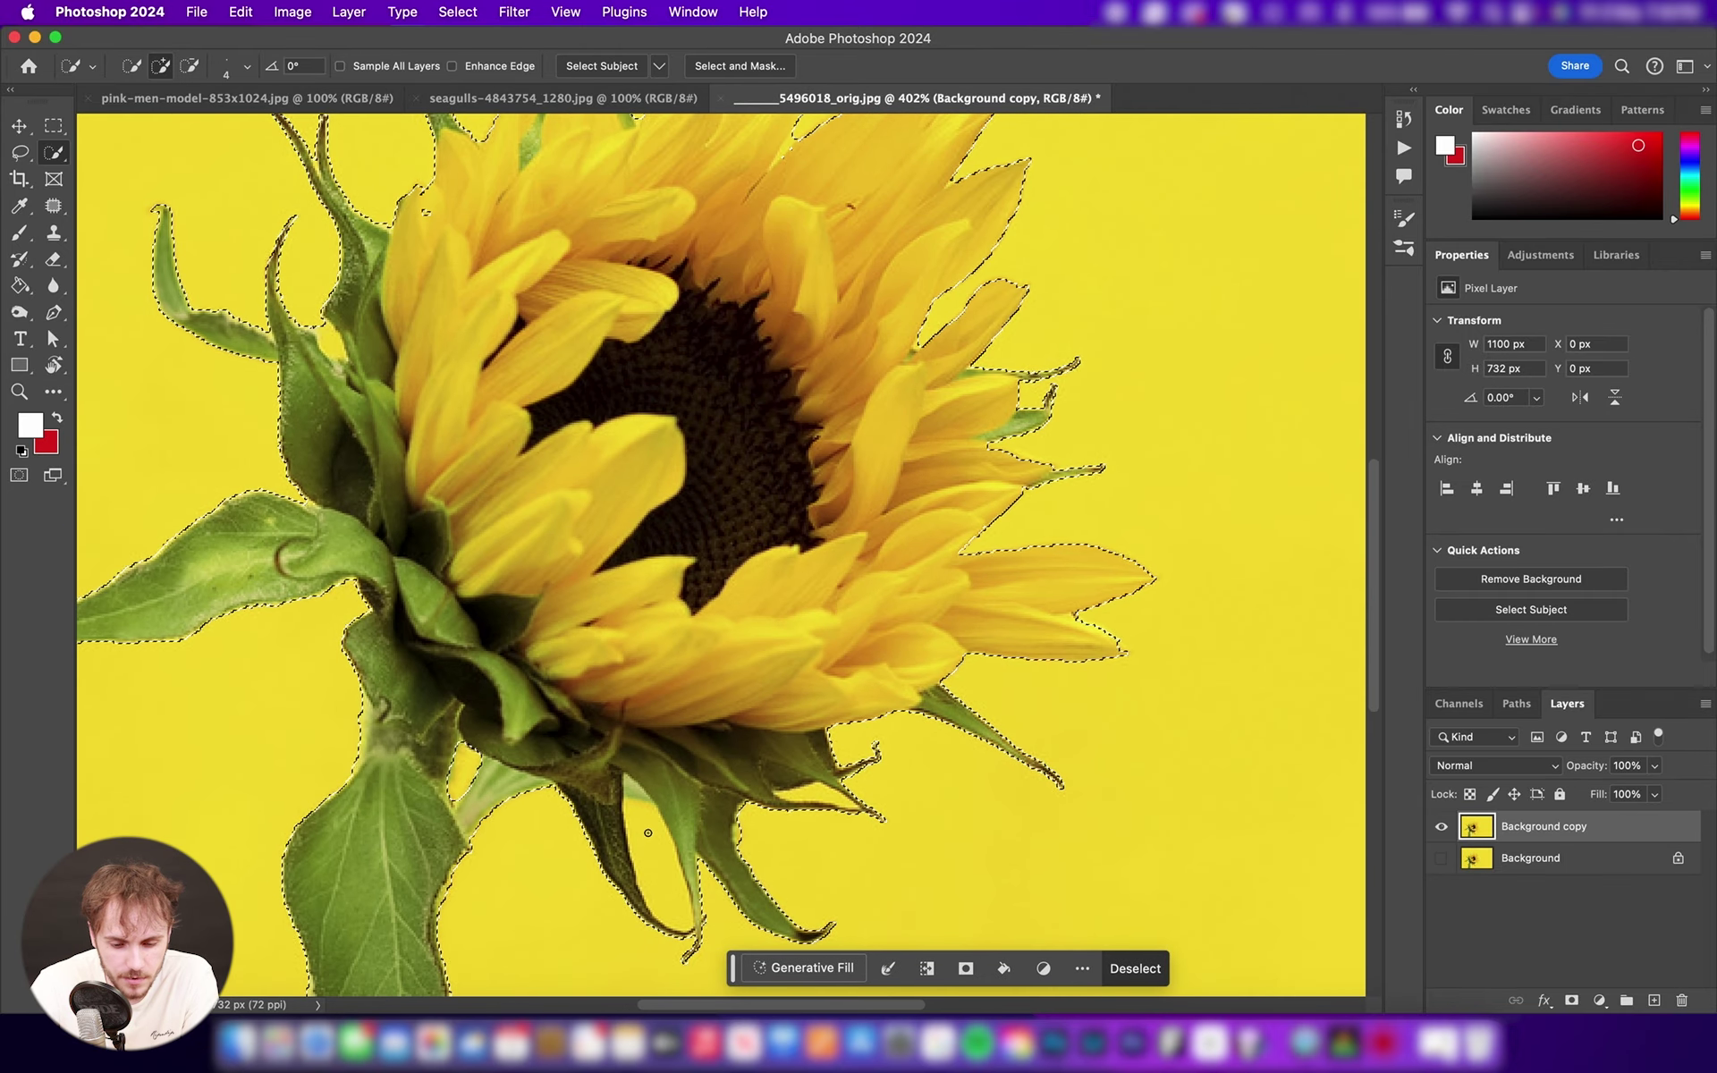
scroll(635, 798, down, 4)
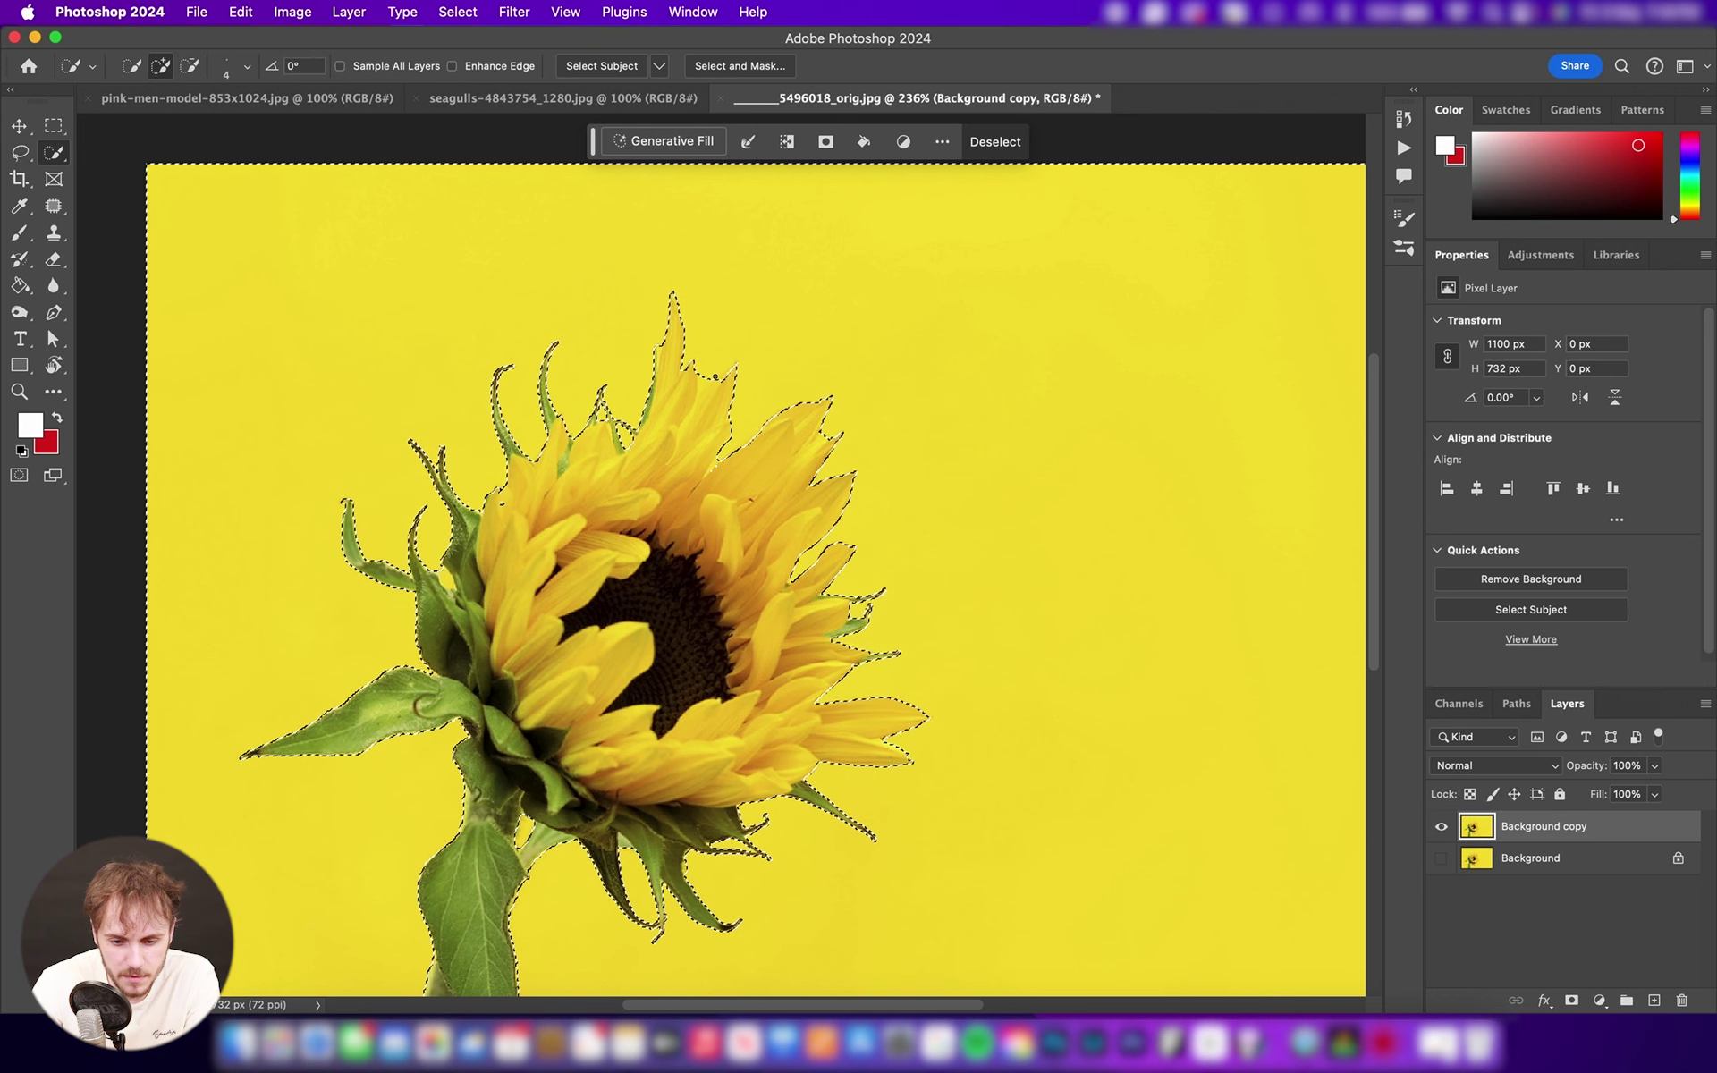
key(Delete)
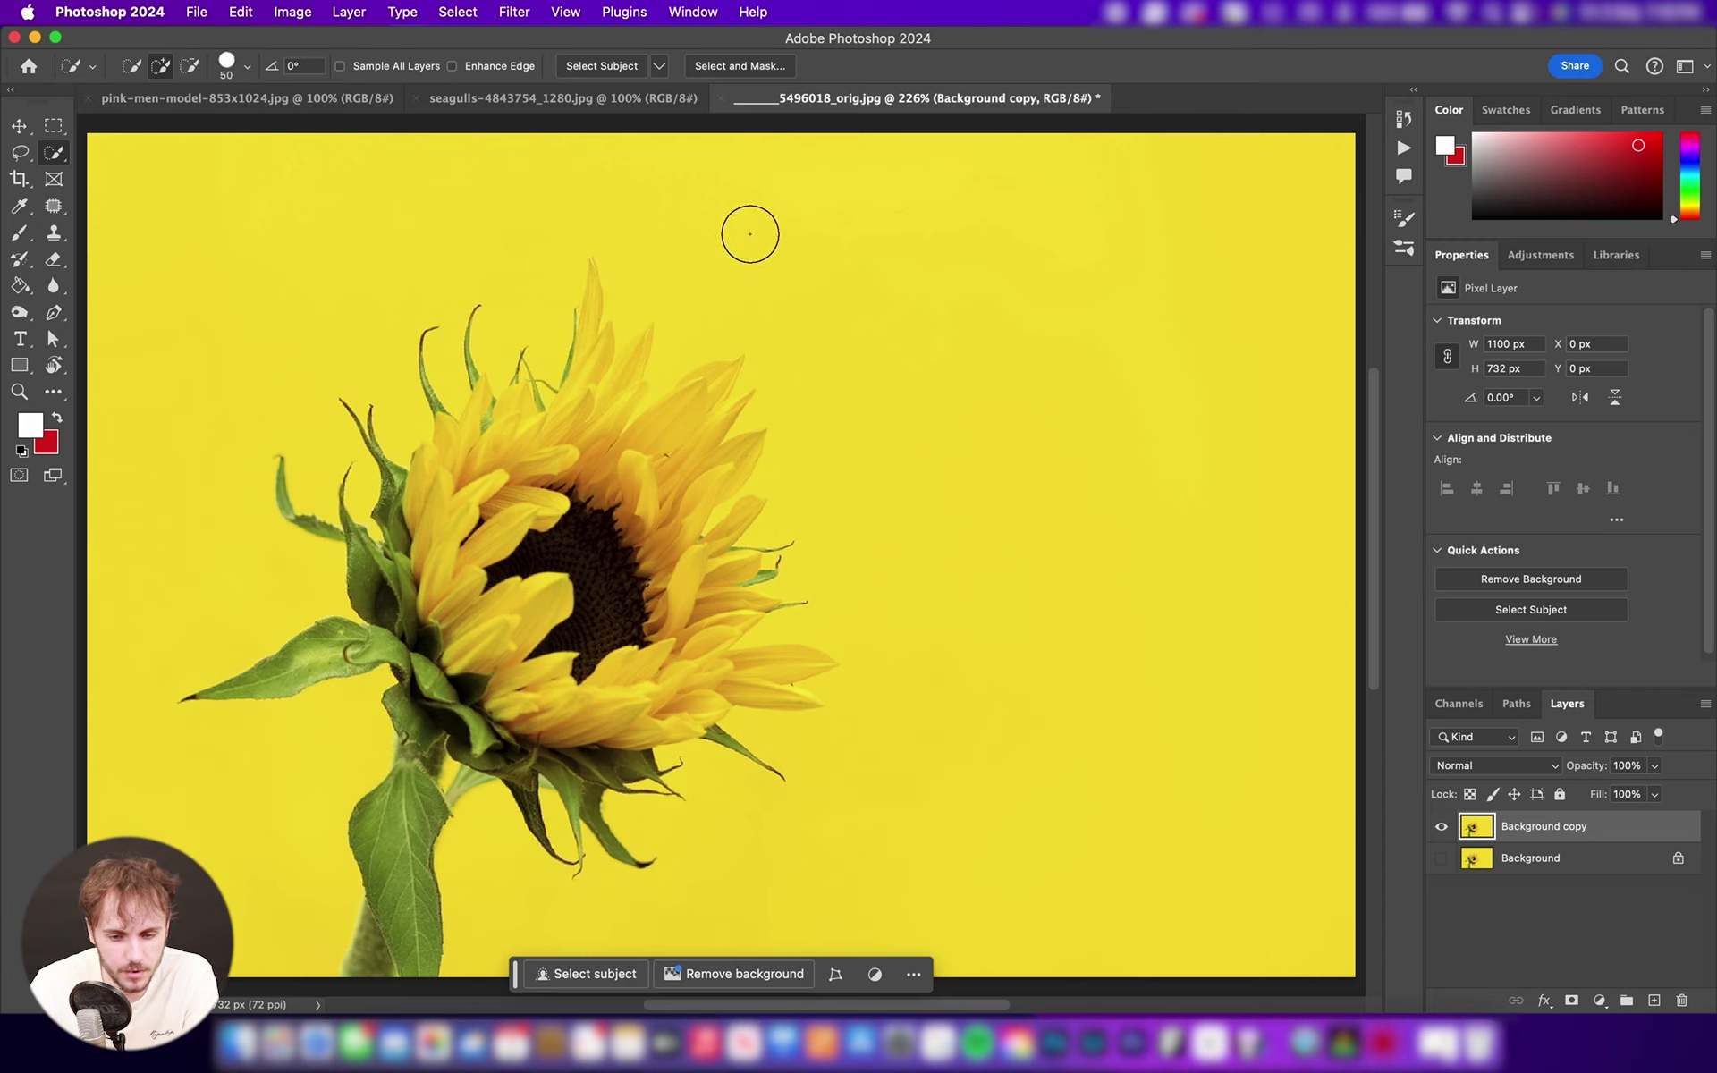
- Quick-select the sunflower's head, leaf and stem with a 50 px brush, and undo the extra stroke over the left sepals
mouse_move(569, 538)
mouse_down()
mouse_move(517, 584)
mouse_move(568, 467)
mouse_move(466, 499)
mouse_move(465, 393)
mouse_move(597, 432)
mouse_move(623, 379)
mouse_move(616, 346)
mouse_move(670, 449)
mouse_move(665, 576)
mouse_move(703, 620)
mouse_move(648, 717)
mouse_move(488, 760)
mouse_move(411, 806)
mouse_move(411, 864)
mouse_move(406, 606)
mouse_move(349, 626)
mouse_up()
mouse_move(358, 500)
mouse_down()
mouse_move(375, 420)
mouse_move(297, 487)
mouse_move(336, 530)
mouse_up()
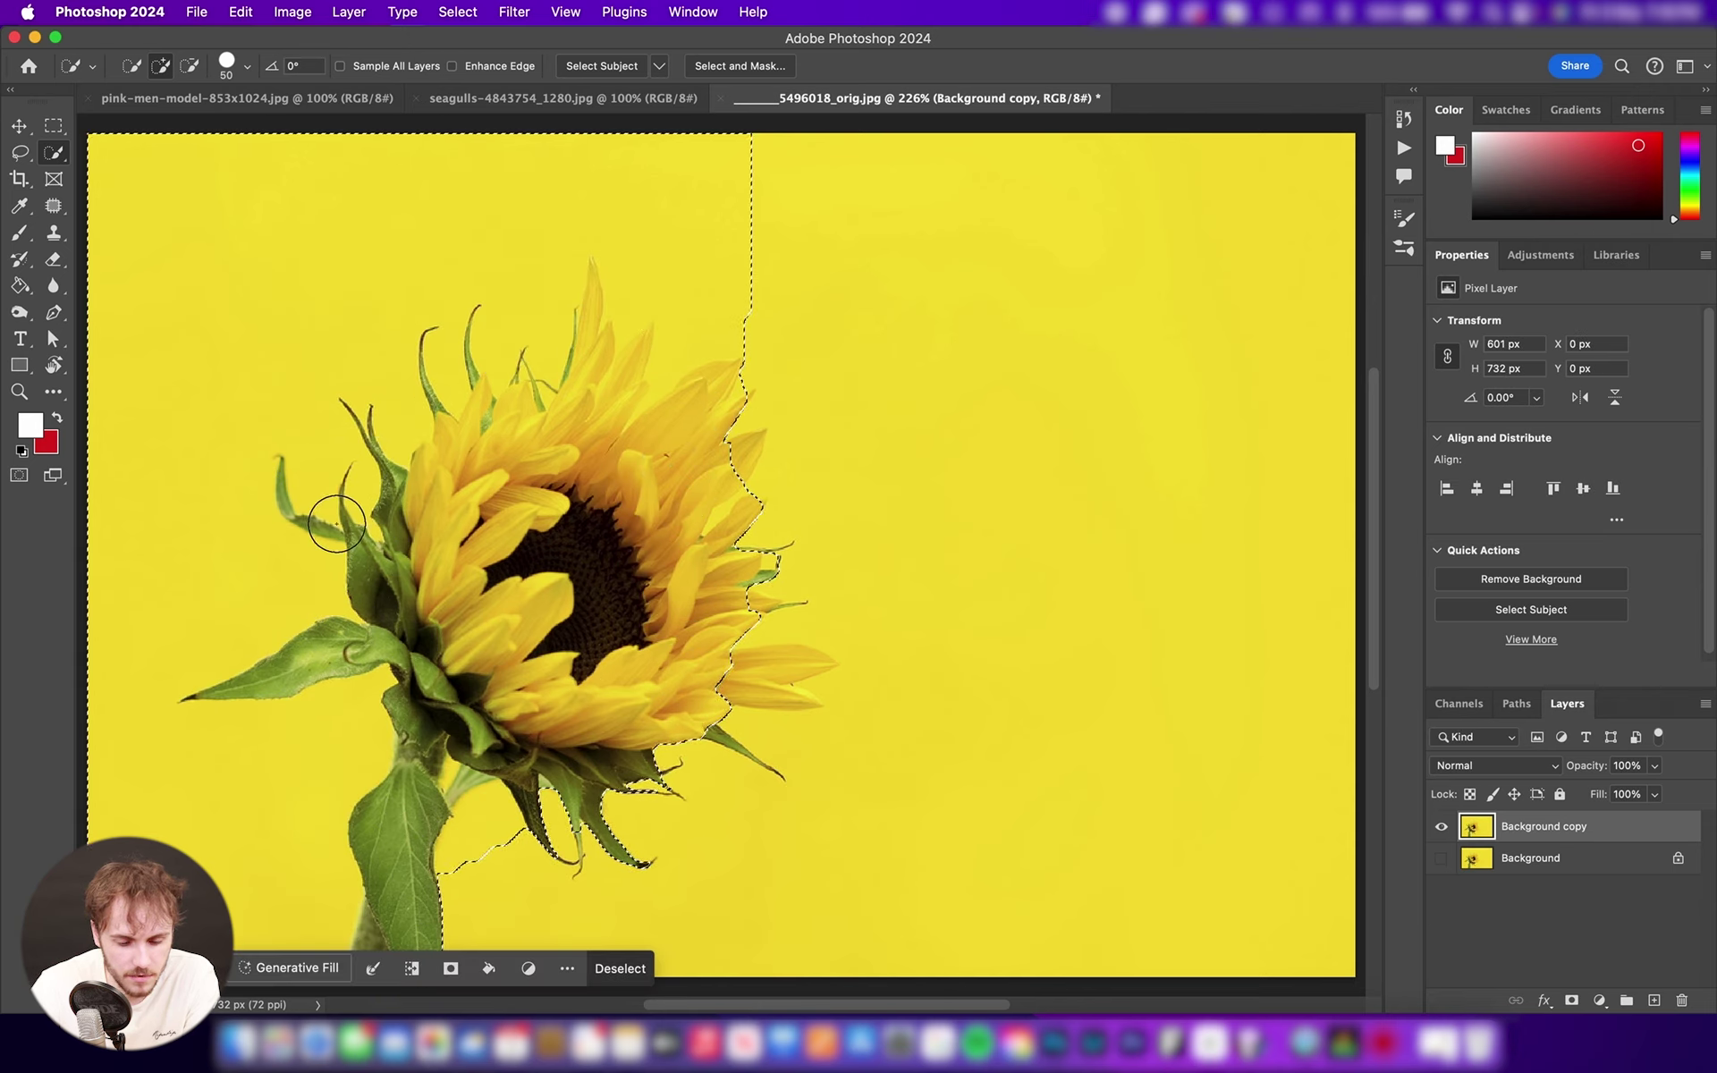
key(super+z)
- Reduce the Quick Selection brush to 30 px, add the curled left sepal, and subtract the backdrop spill between it and the stem
key(bracketleft)
key(bracketleft)
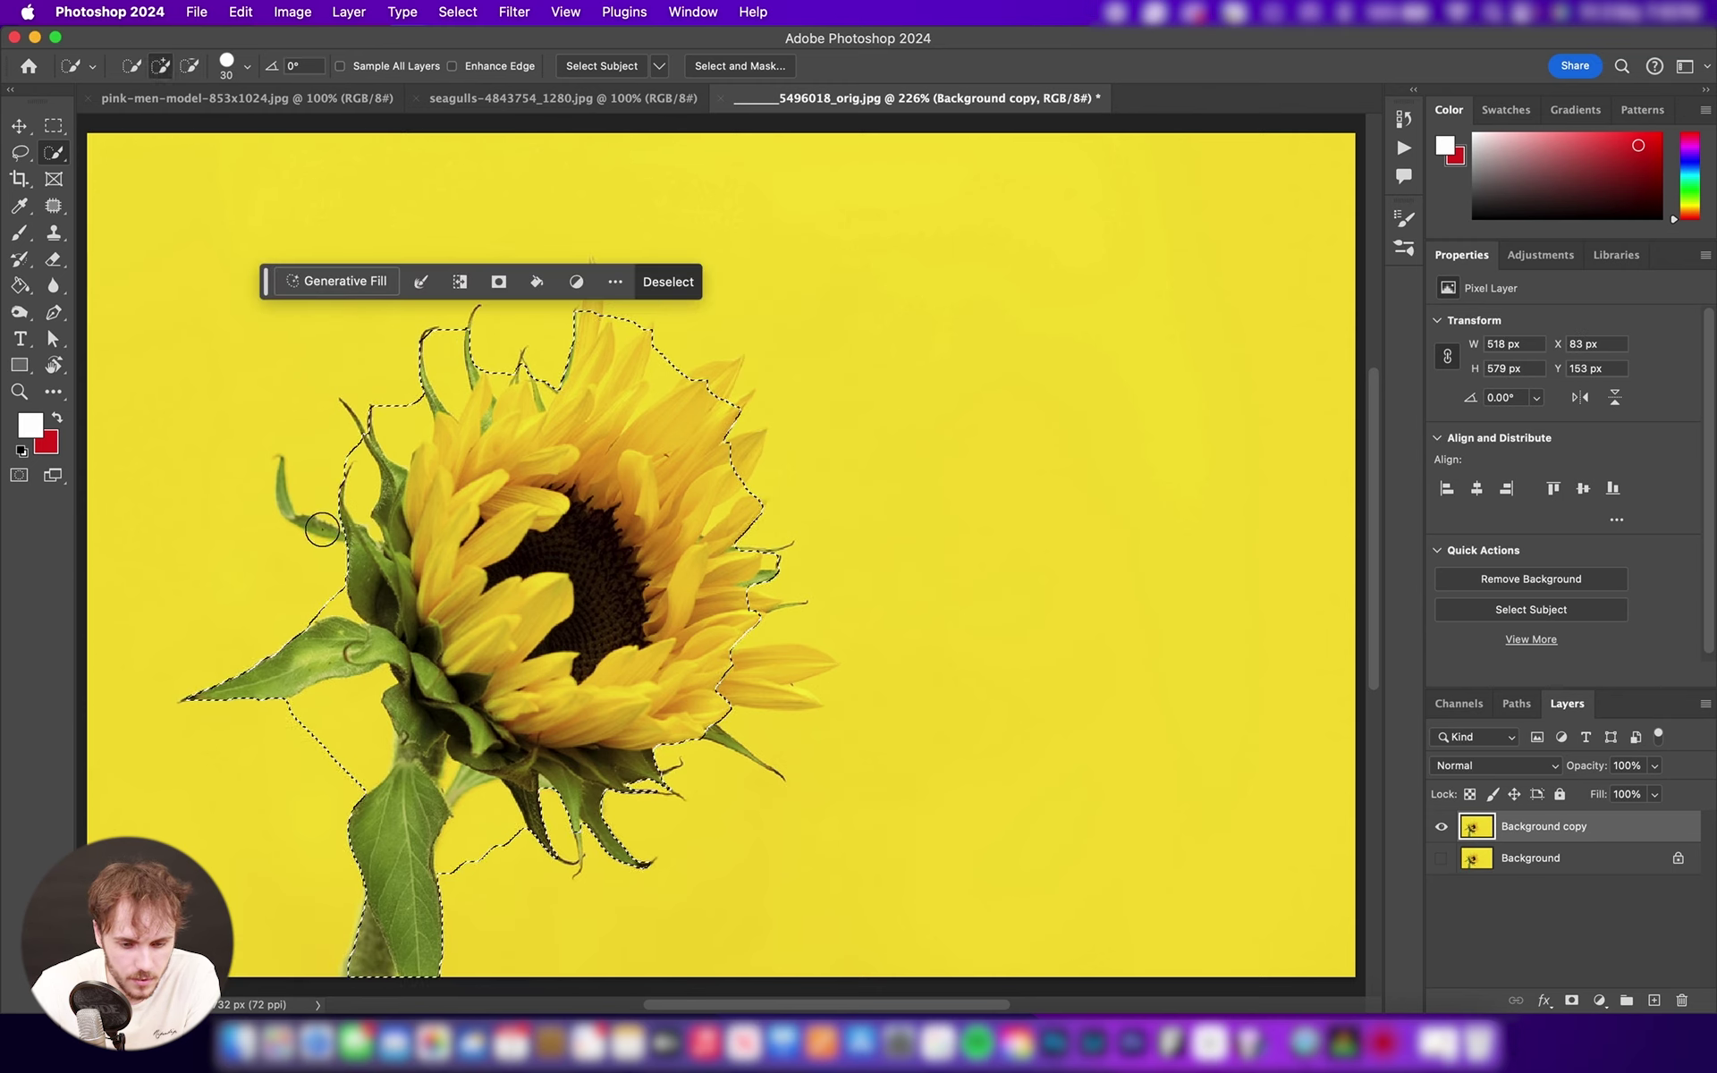
mouse_move(306, 517)
mouse_down()
mouse_move(208, 385)
mouse_move(652, 218)
mouse_move(671, 194)
mouse_move(686, 325)
mouse_move(740, 279)
mouse_move(625, 188)
mouse_up()
key(alt)
mouse_move(187, 556)
mouse_down()
mouse_move(173, 709)
mouse_move(260, 790)
mouse_move(365, 705)
mouse_move(368, 797)
mouse_up()
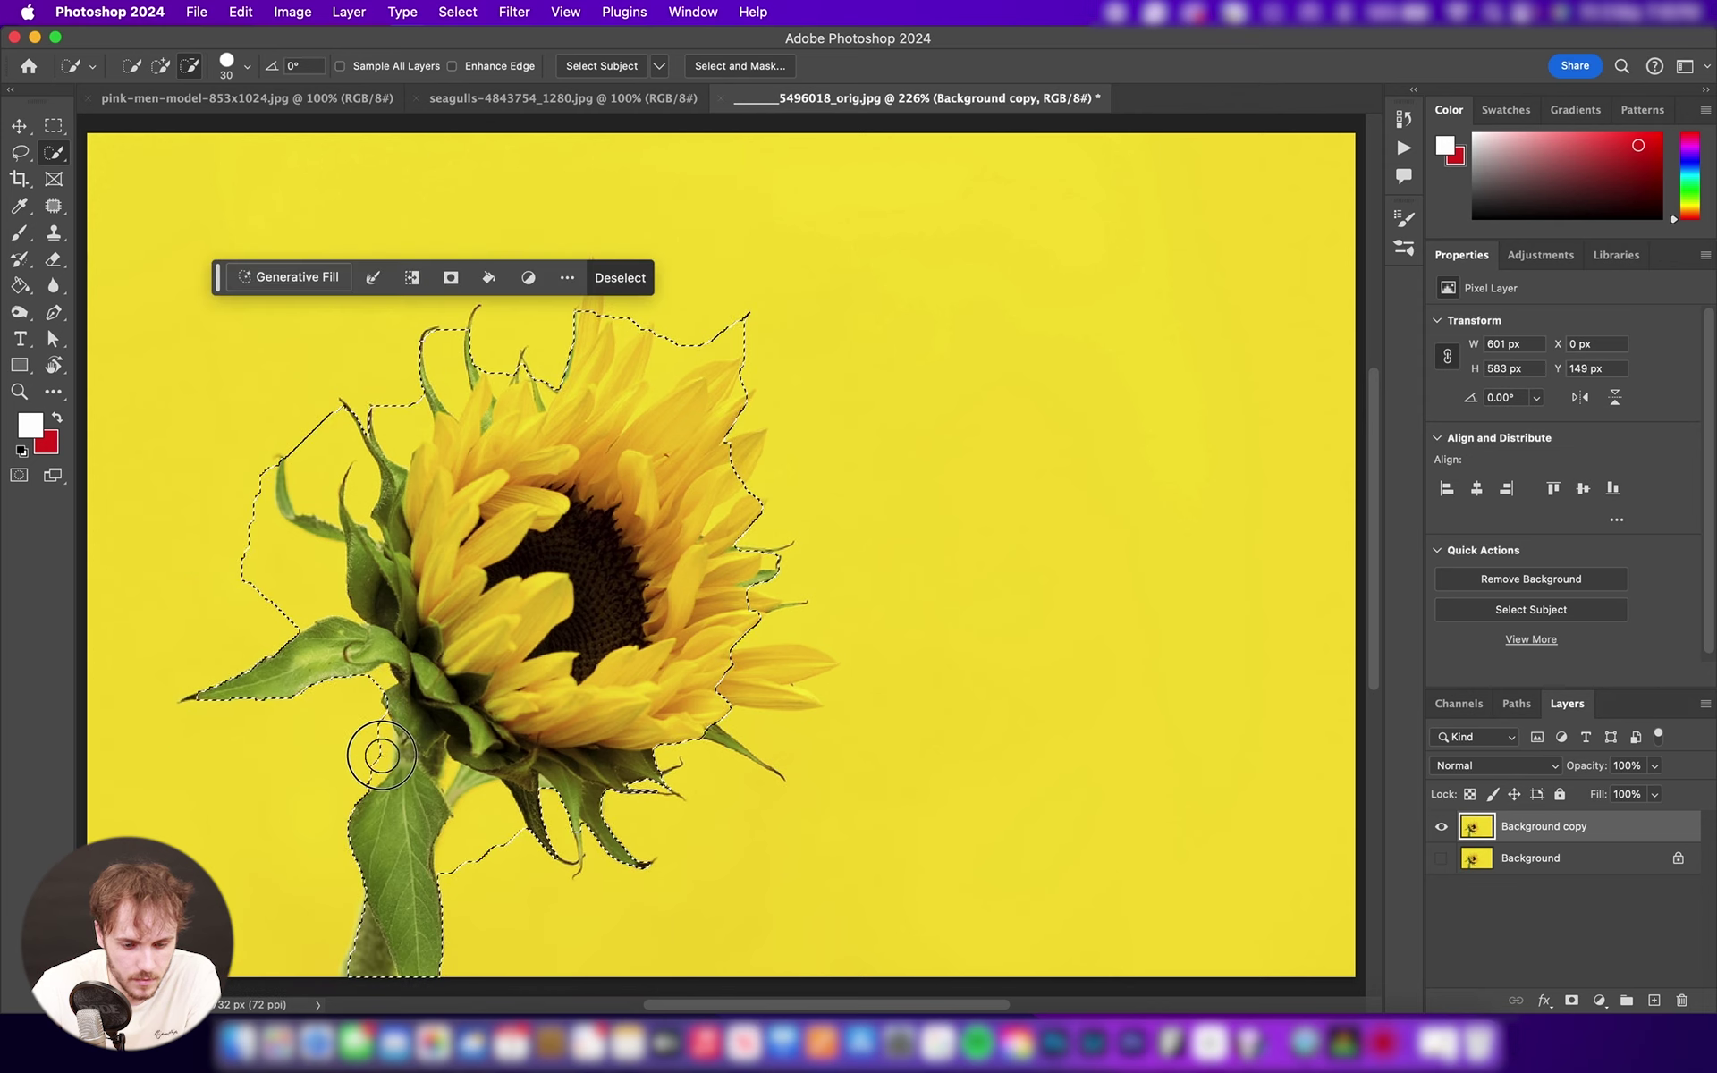
mouse_move(310, 558)
mouse_down()
mouse_move(238, 529)
mouse_move(295, 447)
mouse_up()
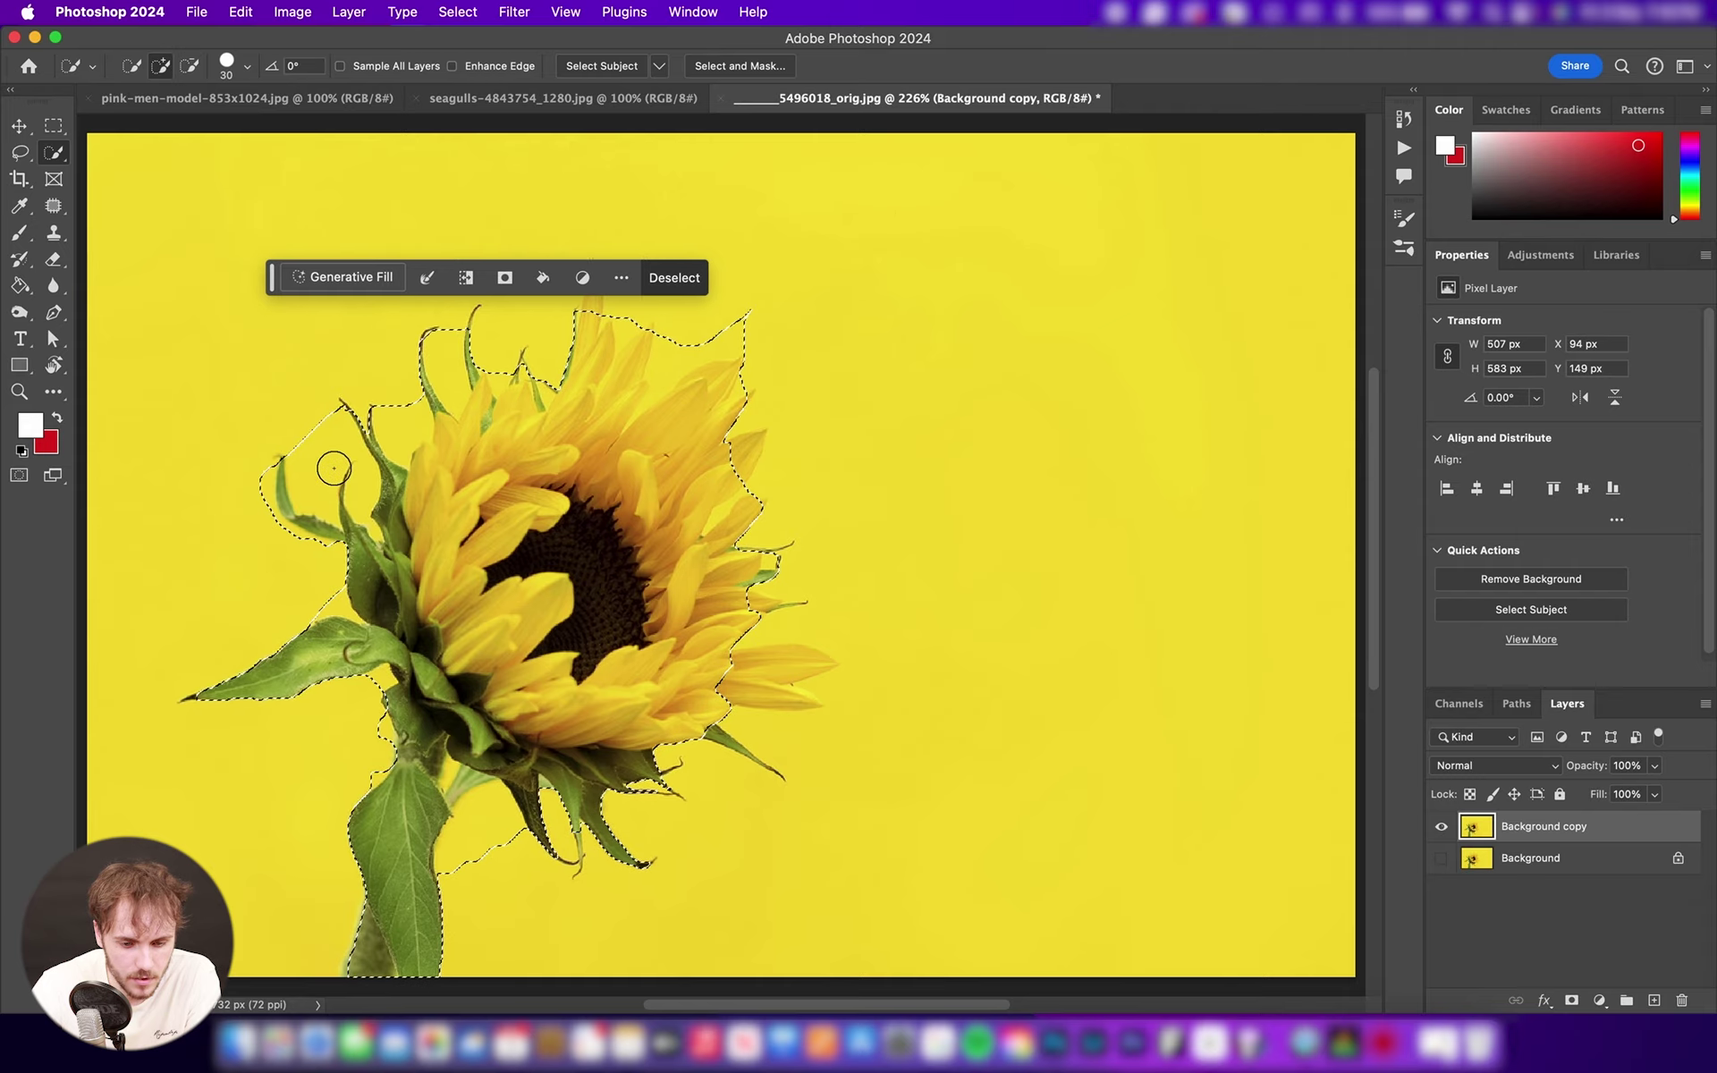
- Refine the selection edge along the upper-left petals and sepal with a 3 px brush, and clear the selection
scroll(333, 467, right, 2)
scroll(333, 467, up, 4)
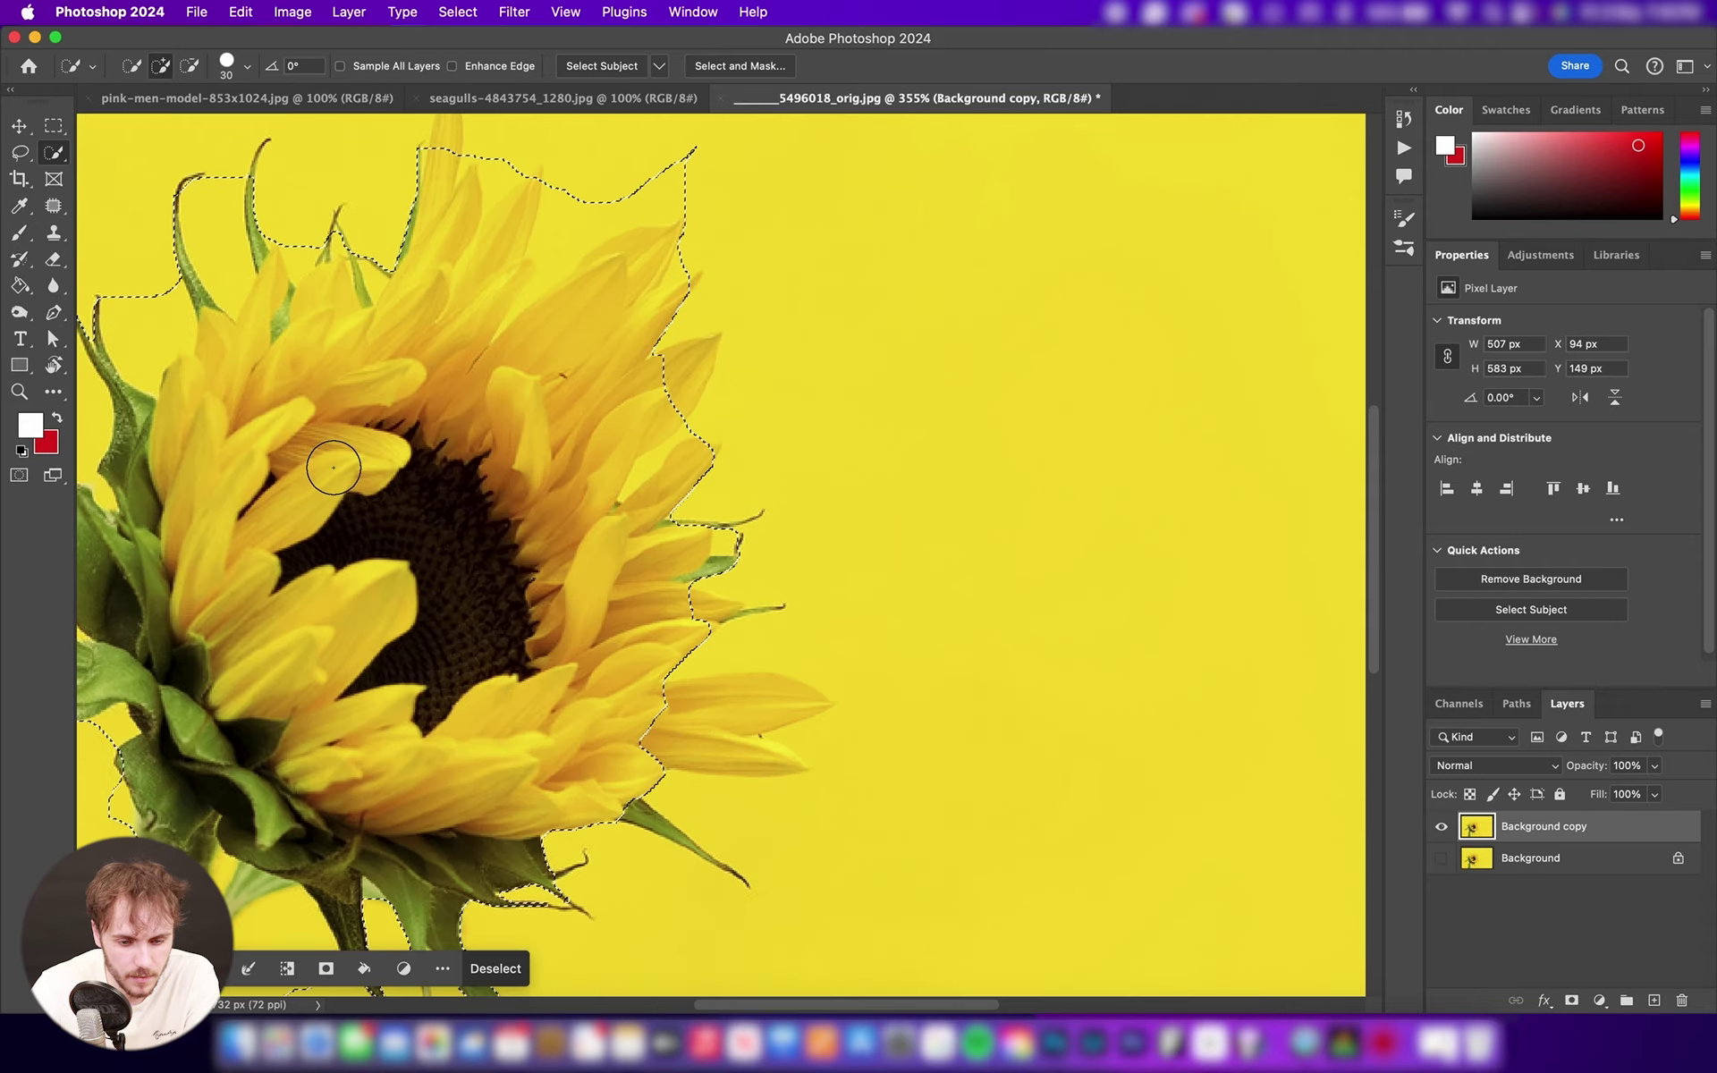
scroll(332, 467, up, 3)
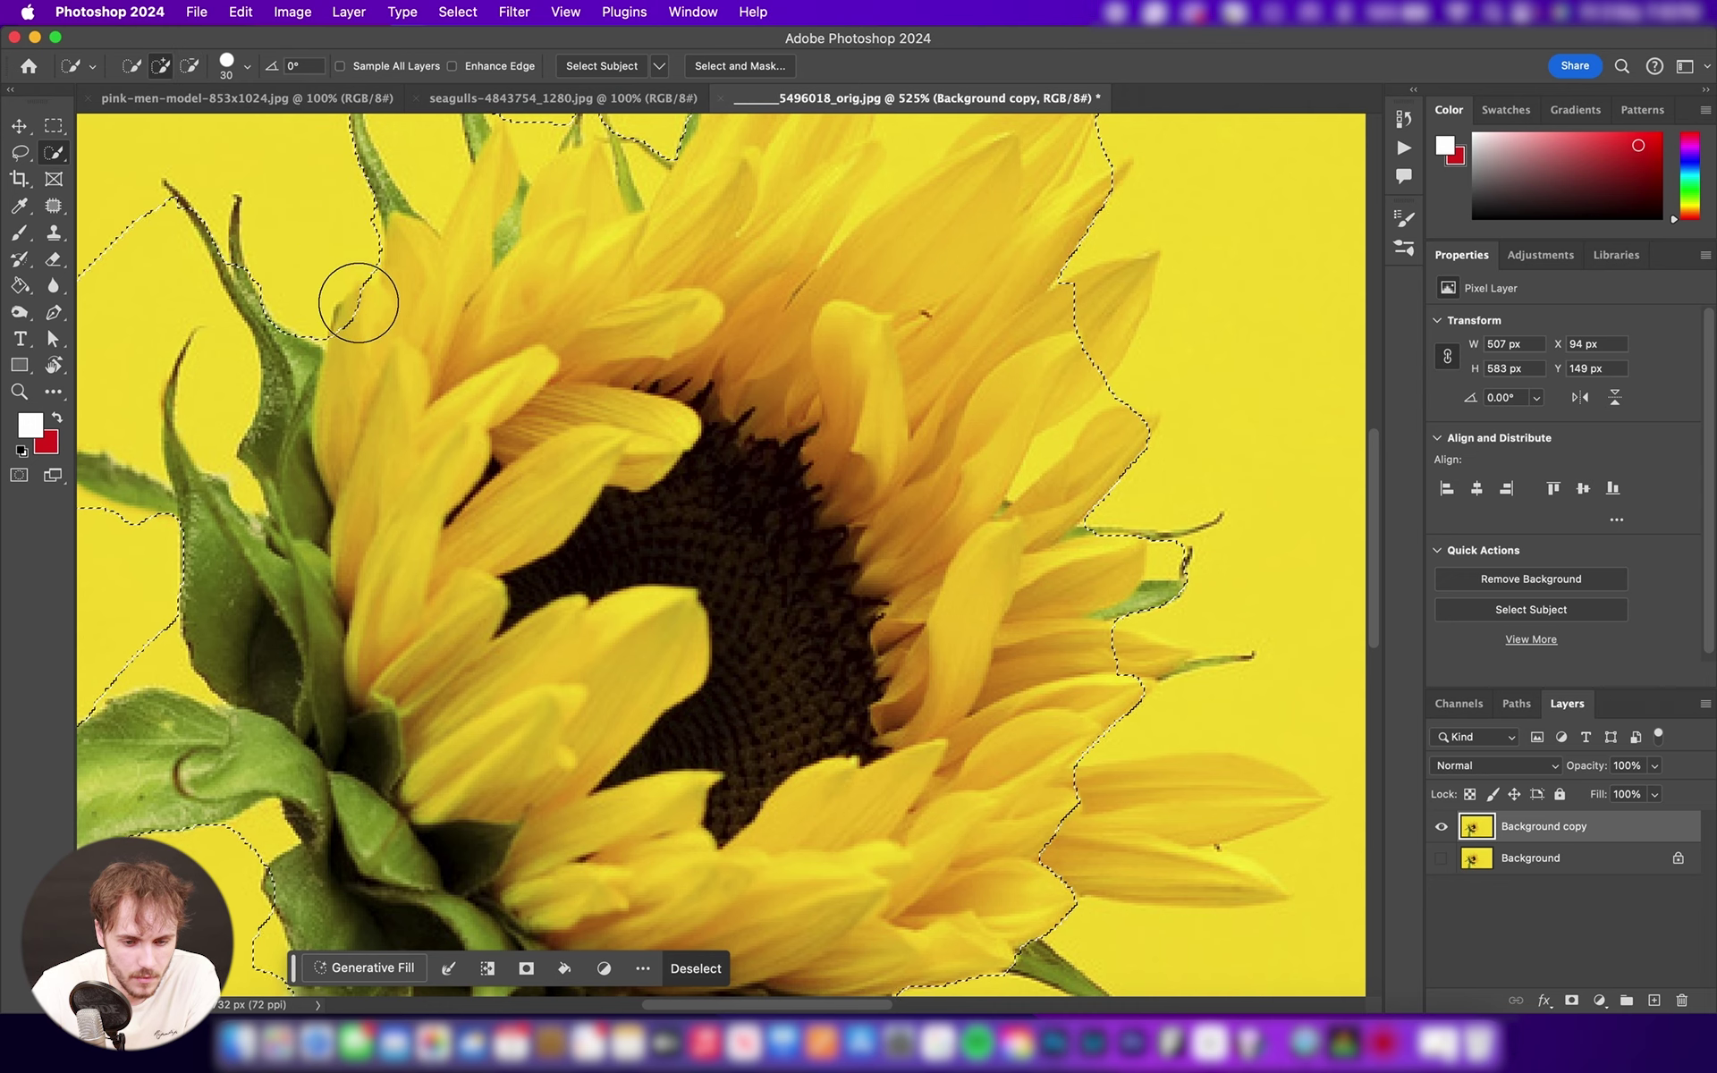
drag(372, 326, 334, 367)
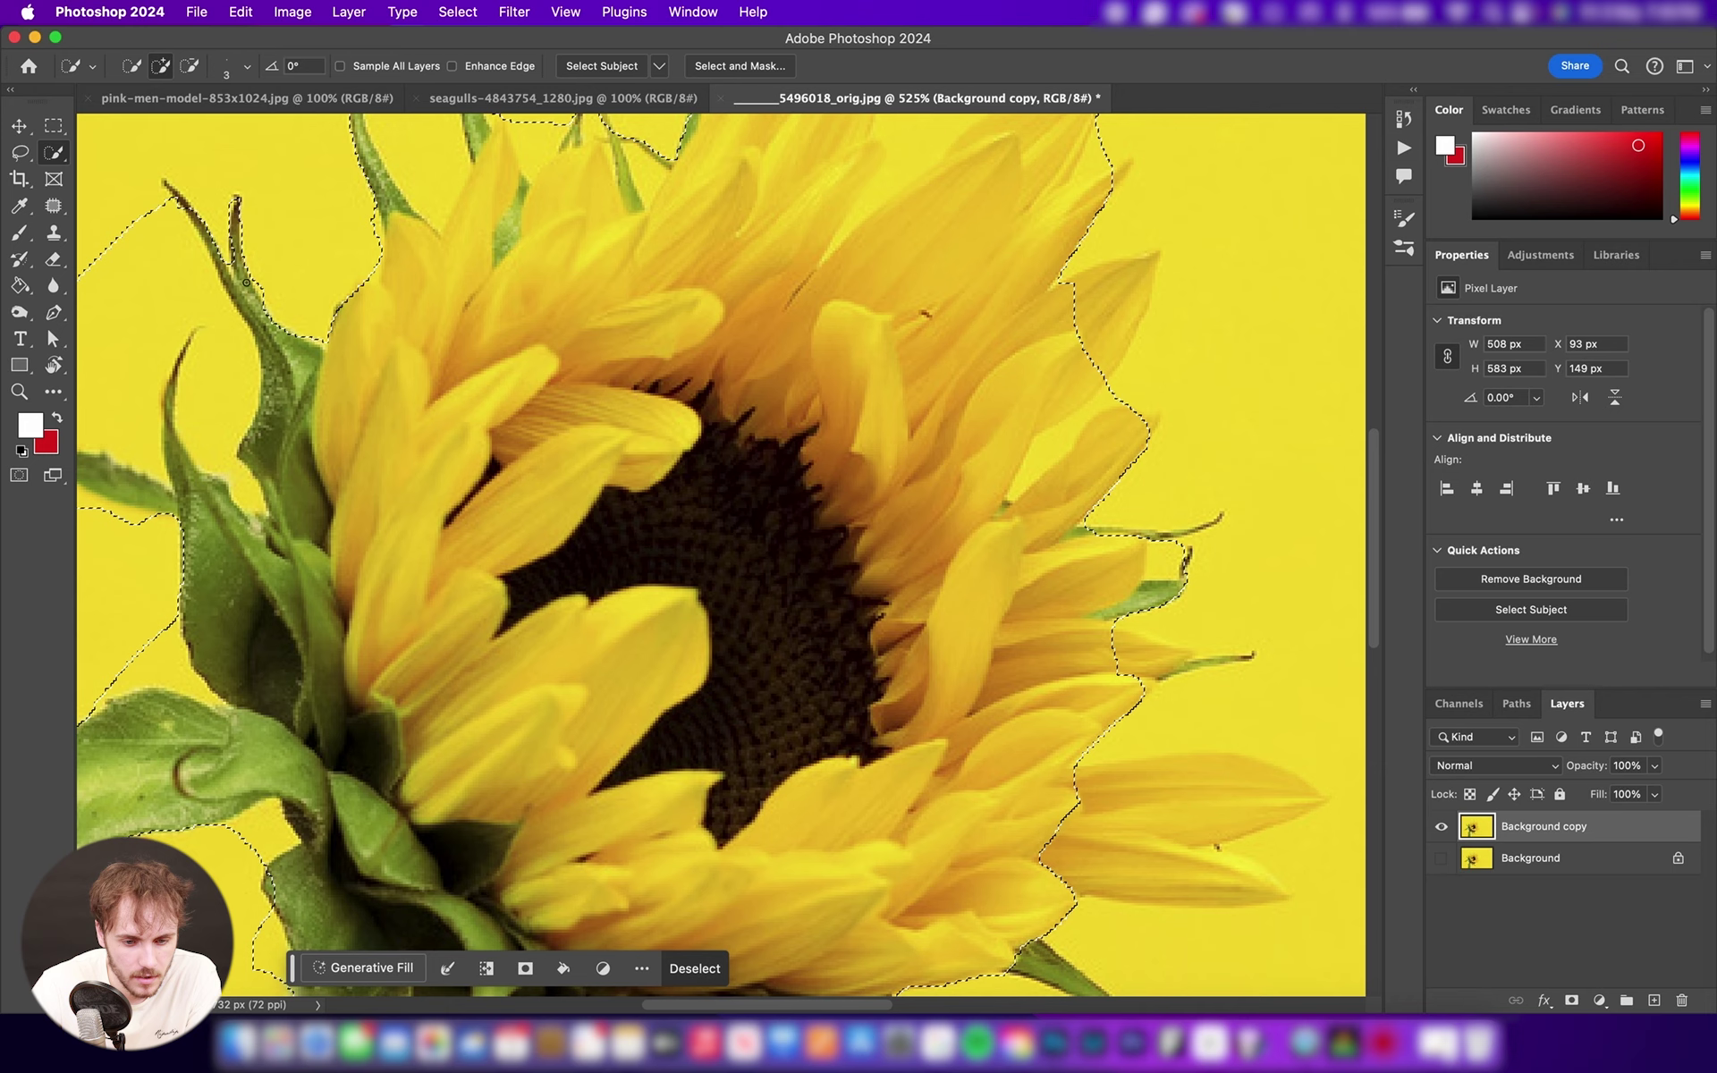
key(super+d)
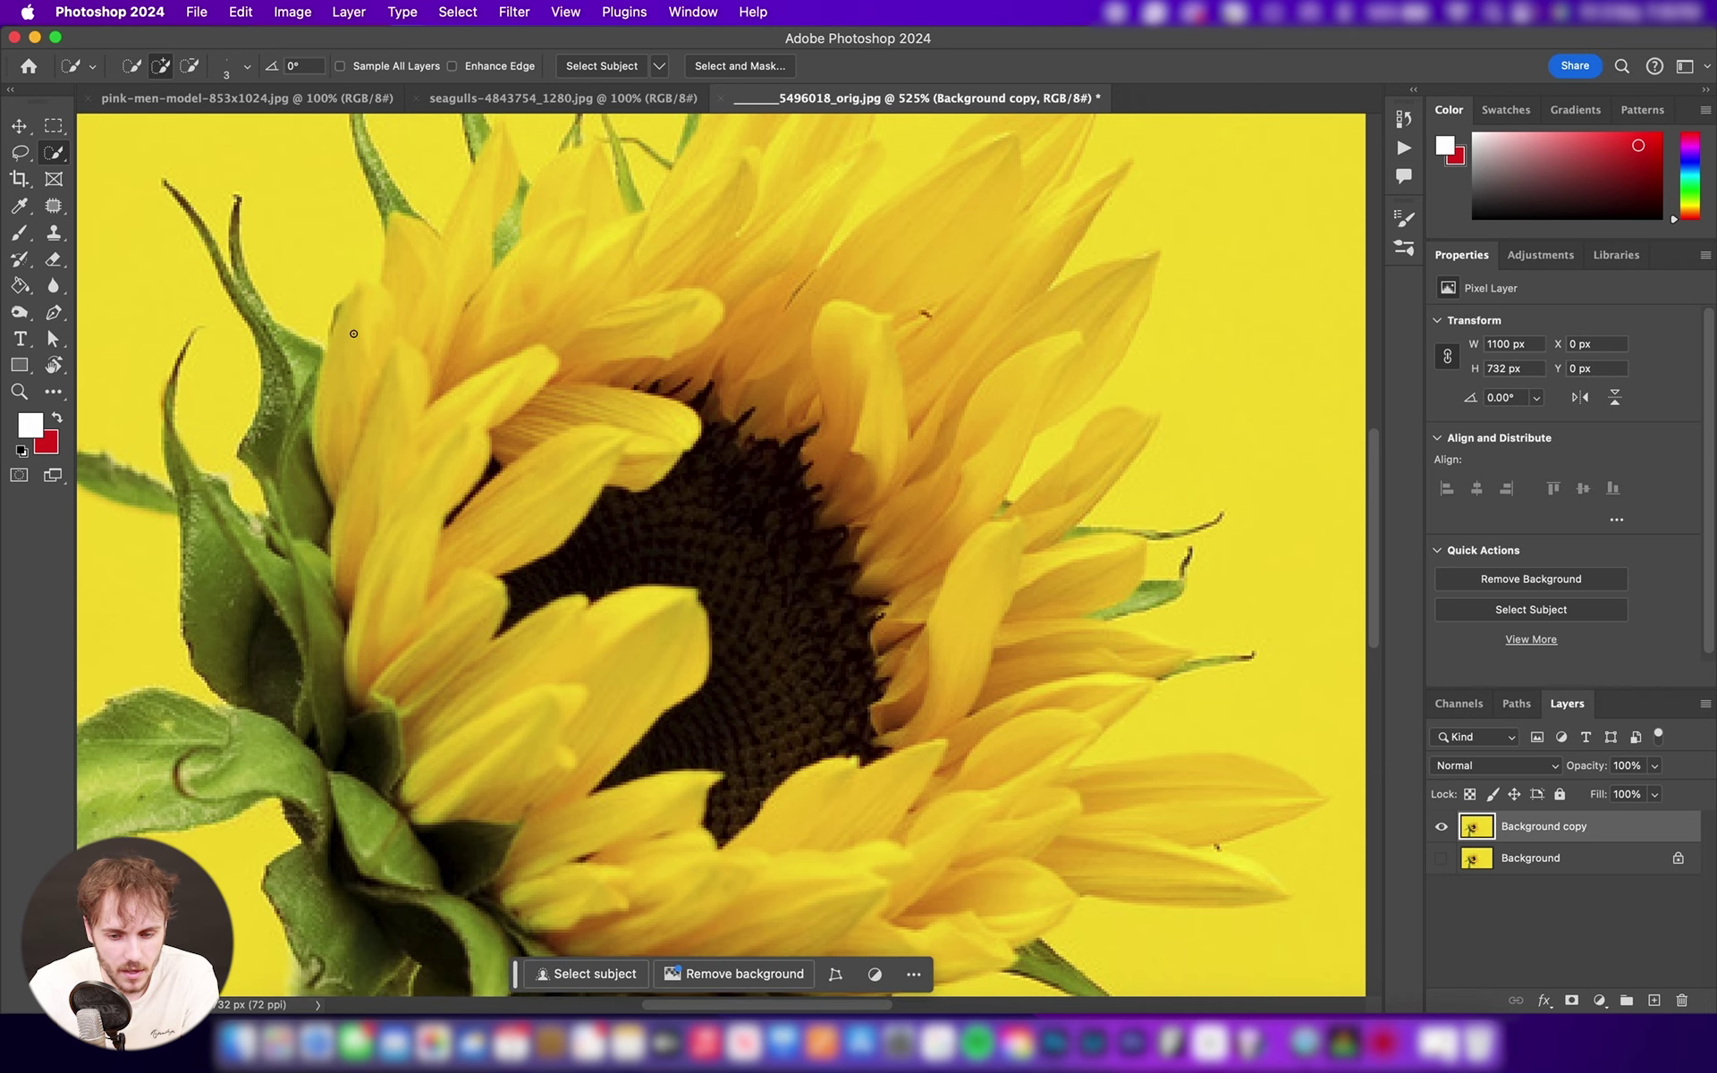
- Select the whole sunflower, including its leaves and stem, with the Object Selection tool
scroll(545, 434, down, 1)
scroll(545, 434, down, 1)
scroll(544, 434, down, 2)
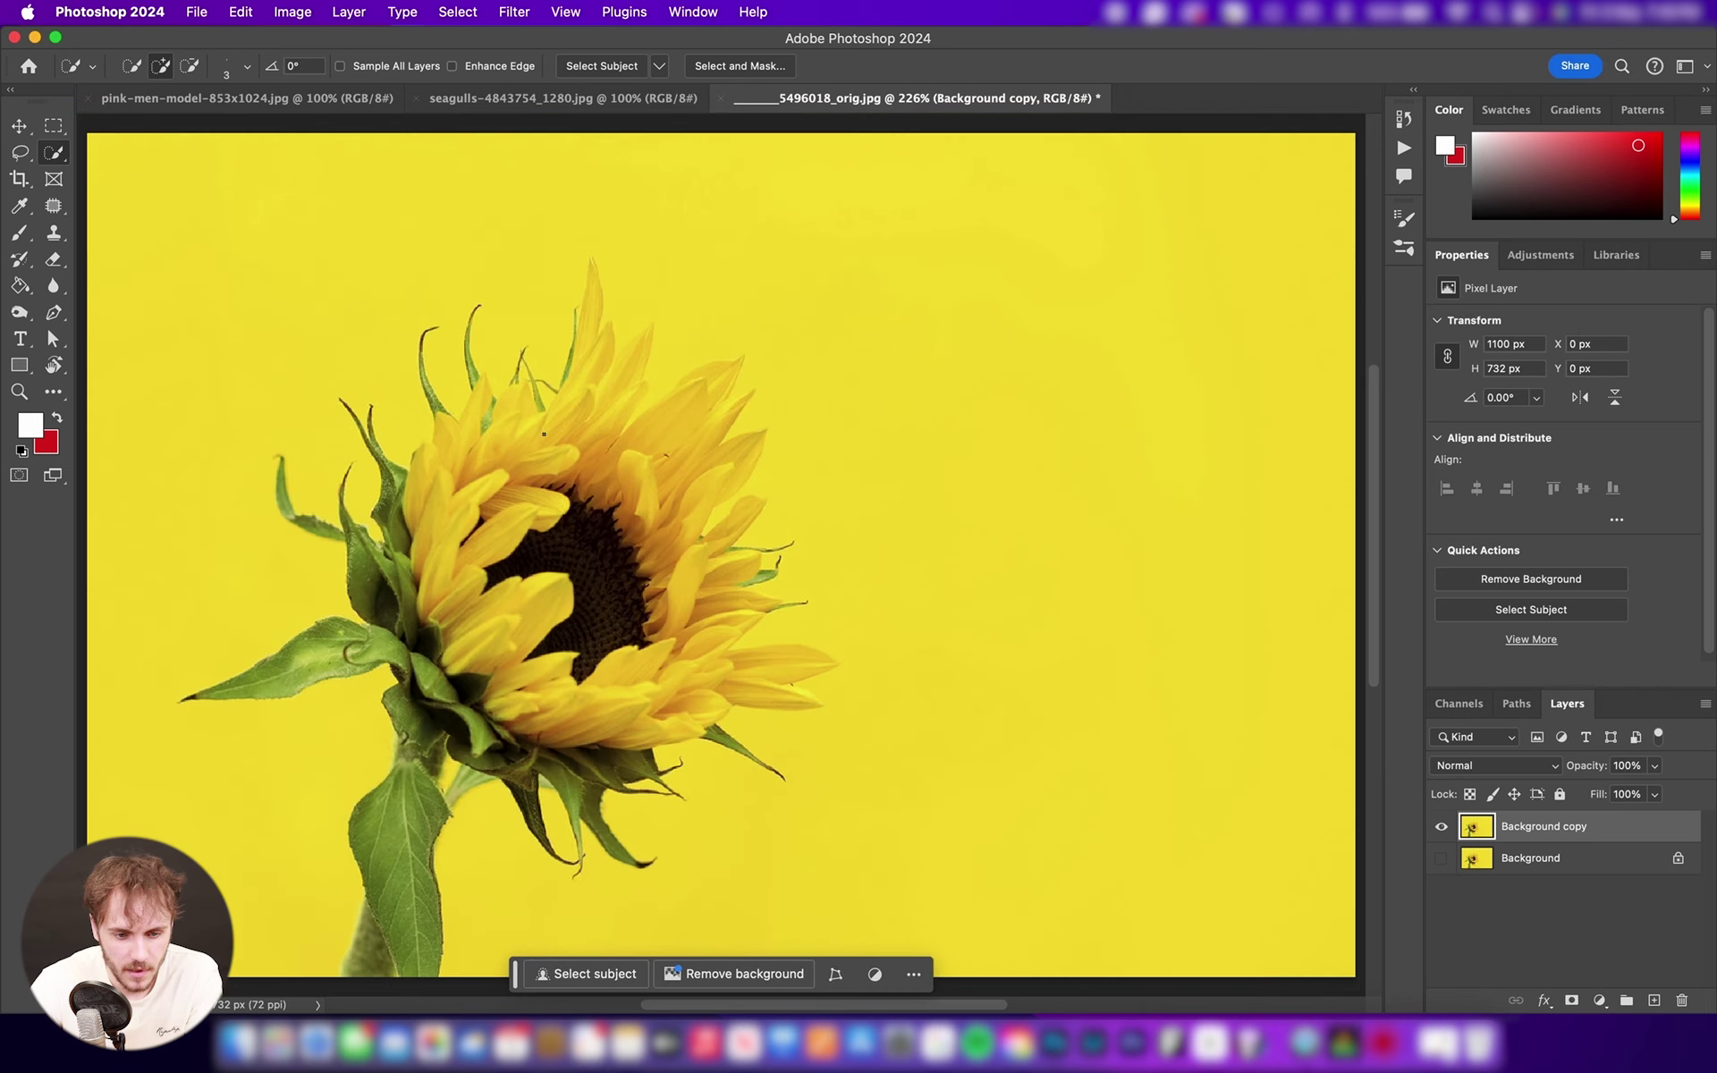
click(55, 159)
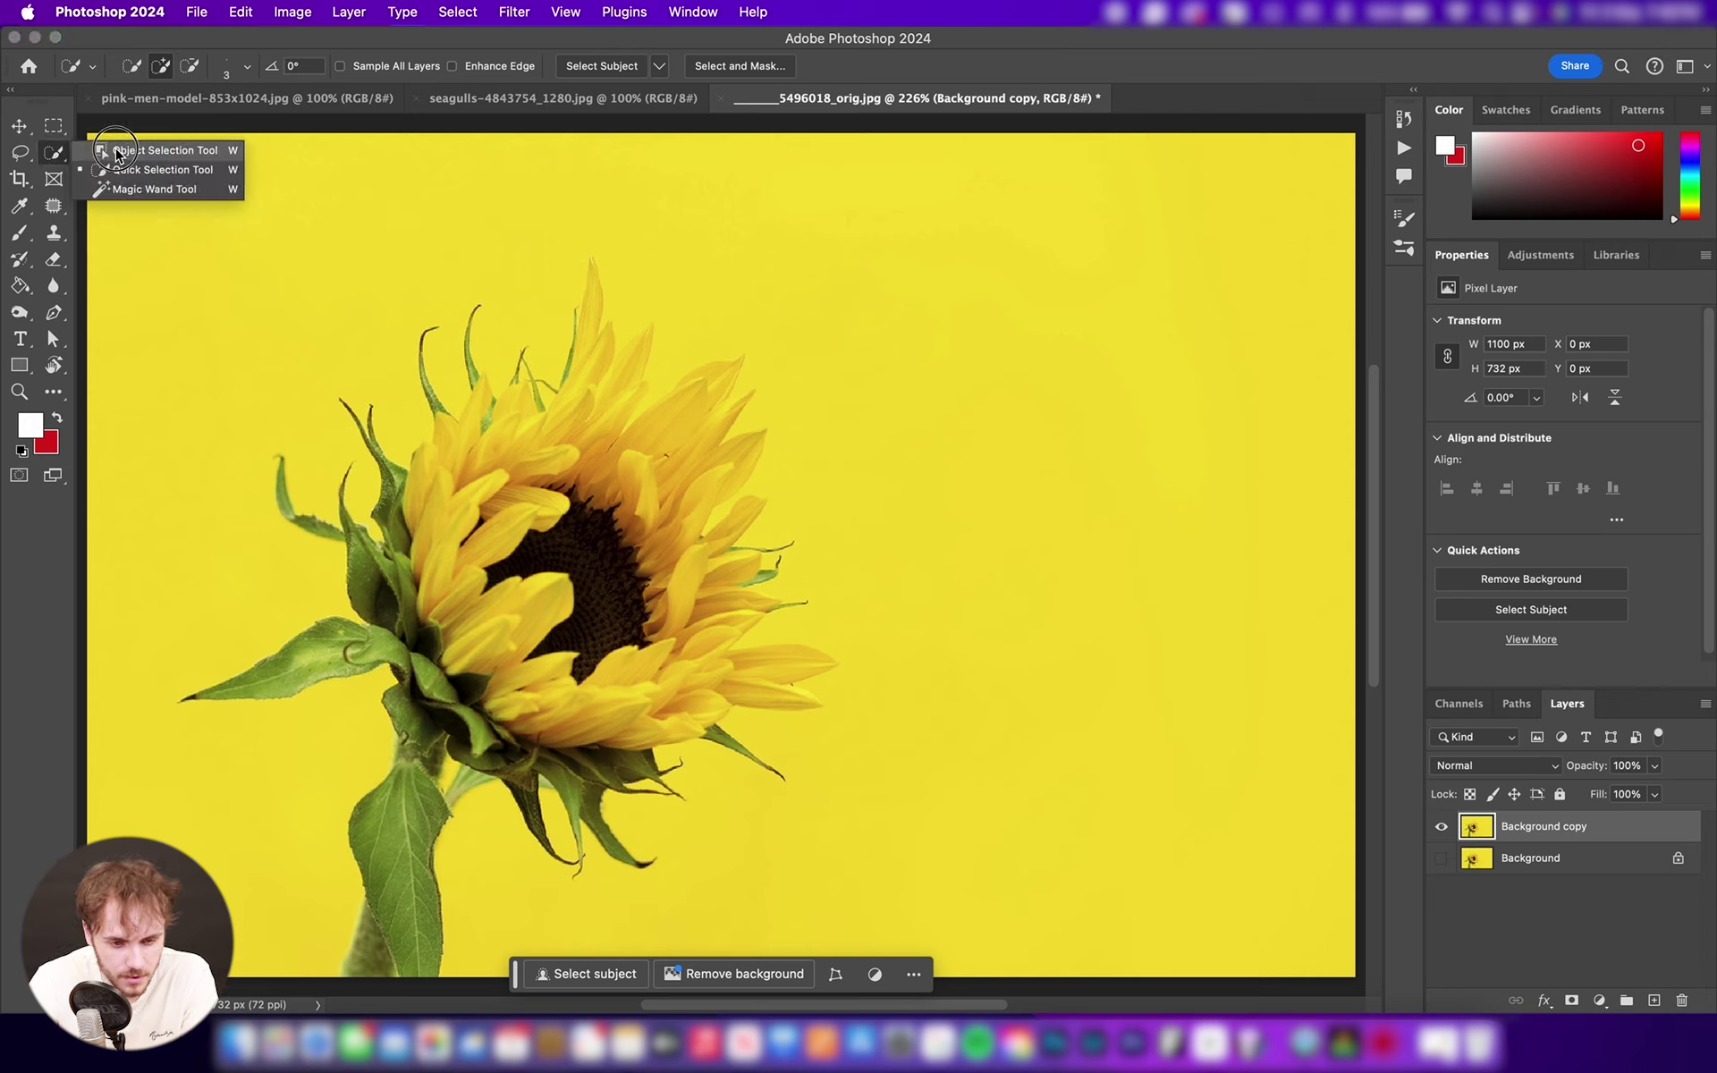
click(134, 150)
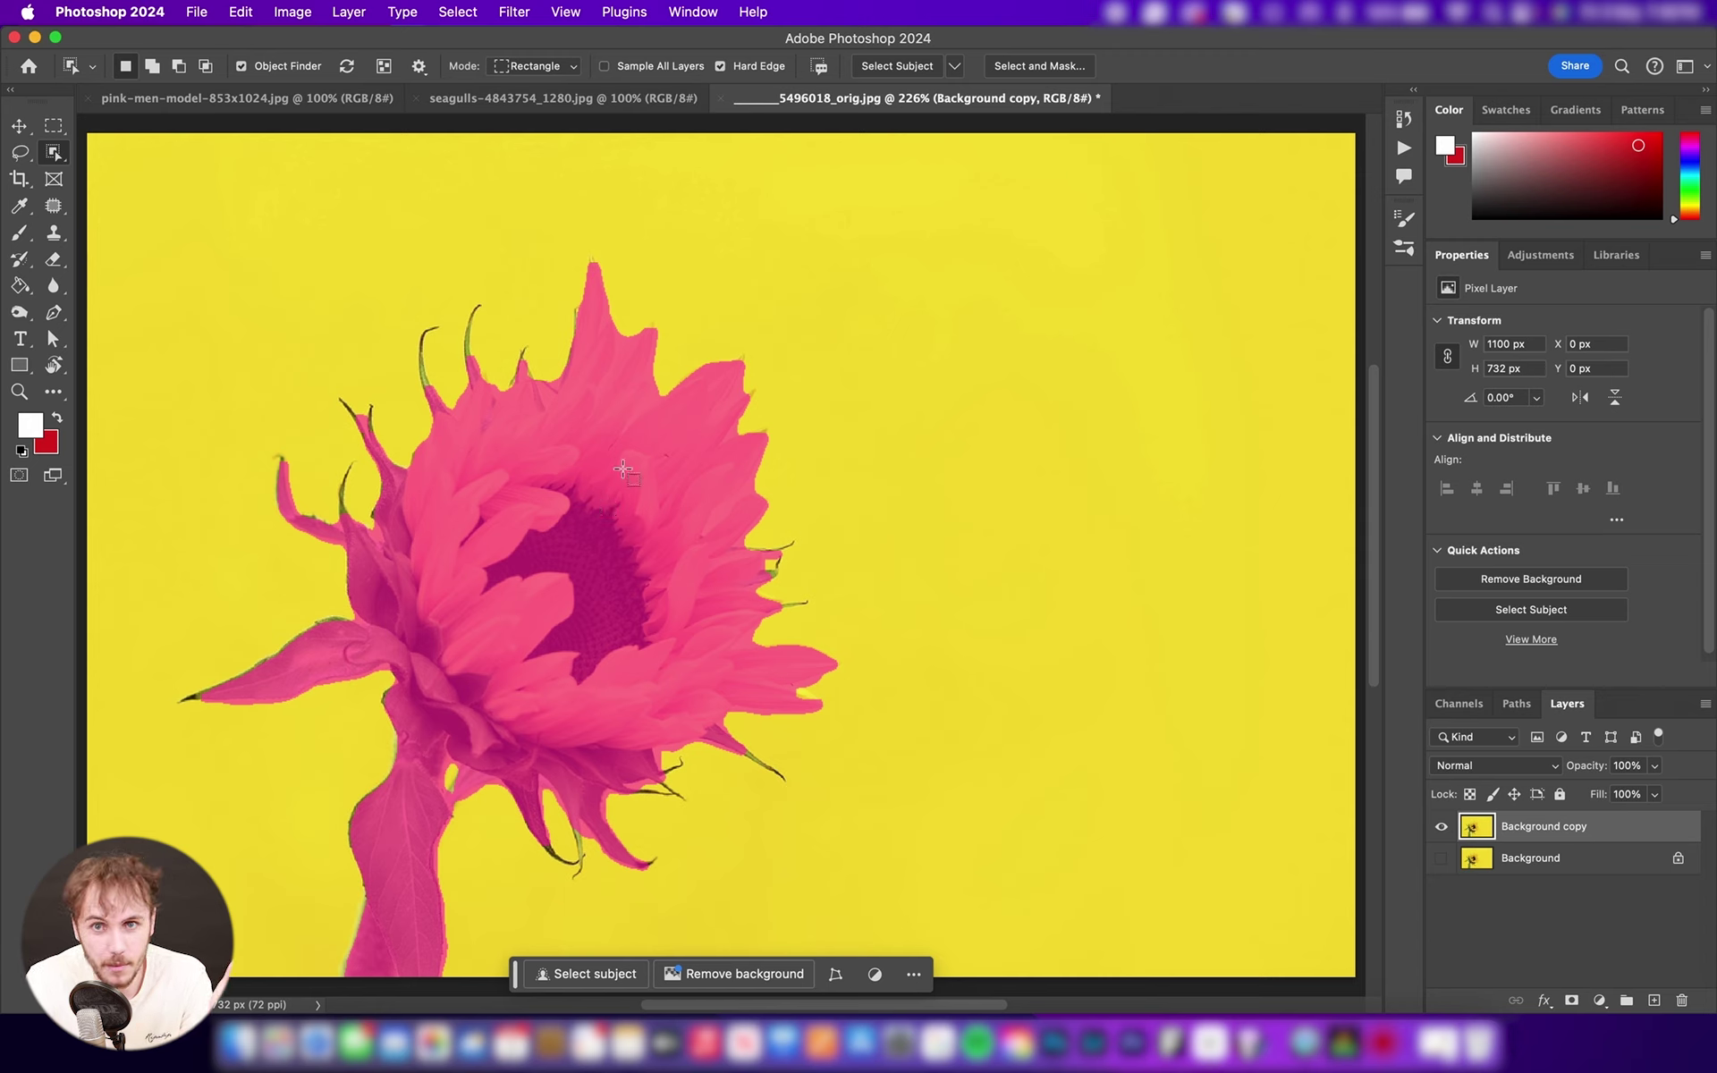
click(624, 469)
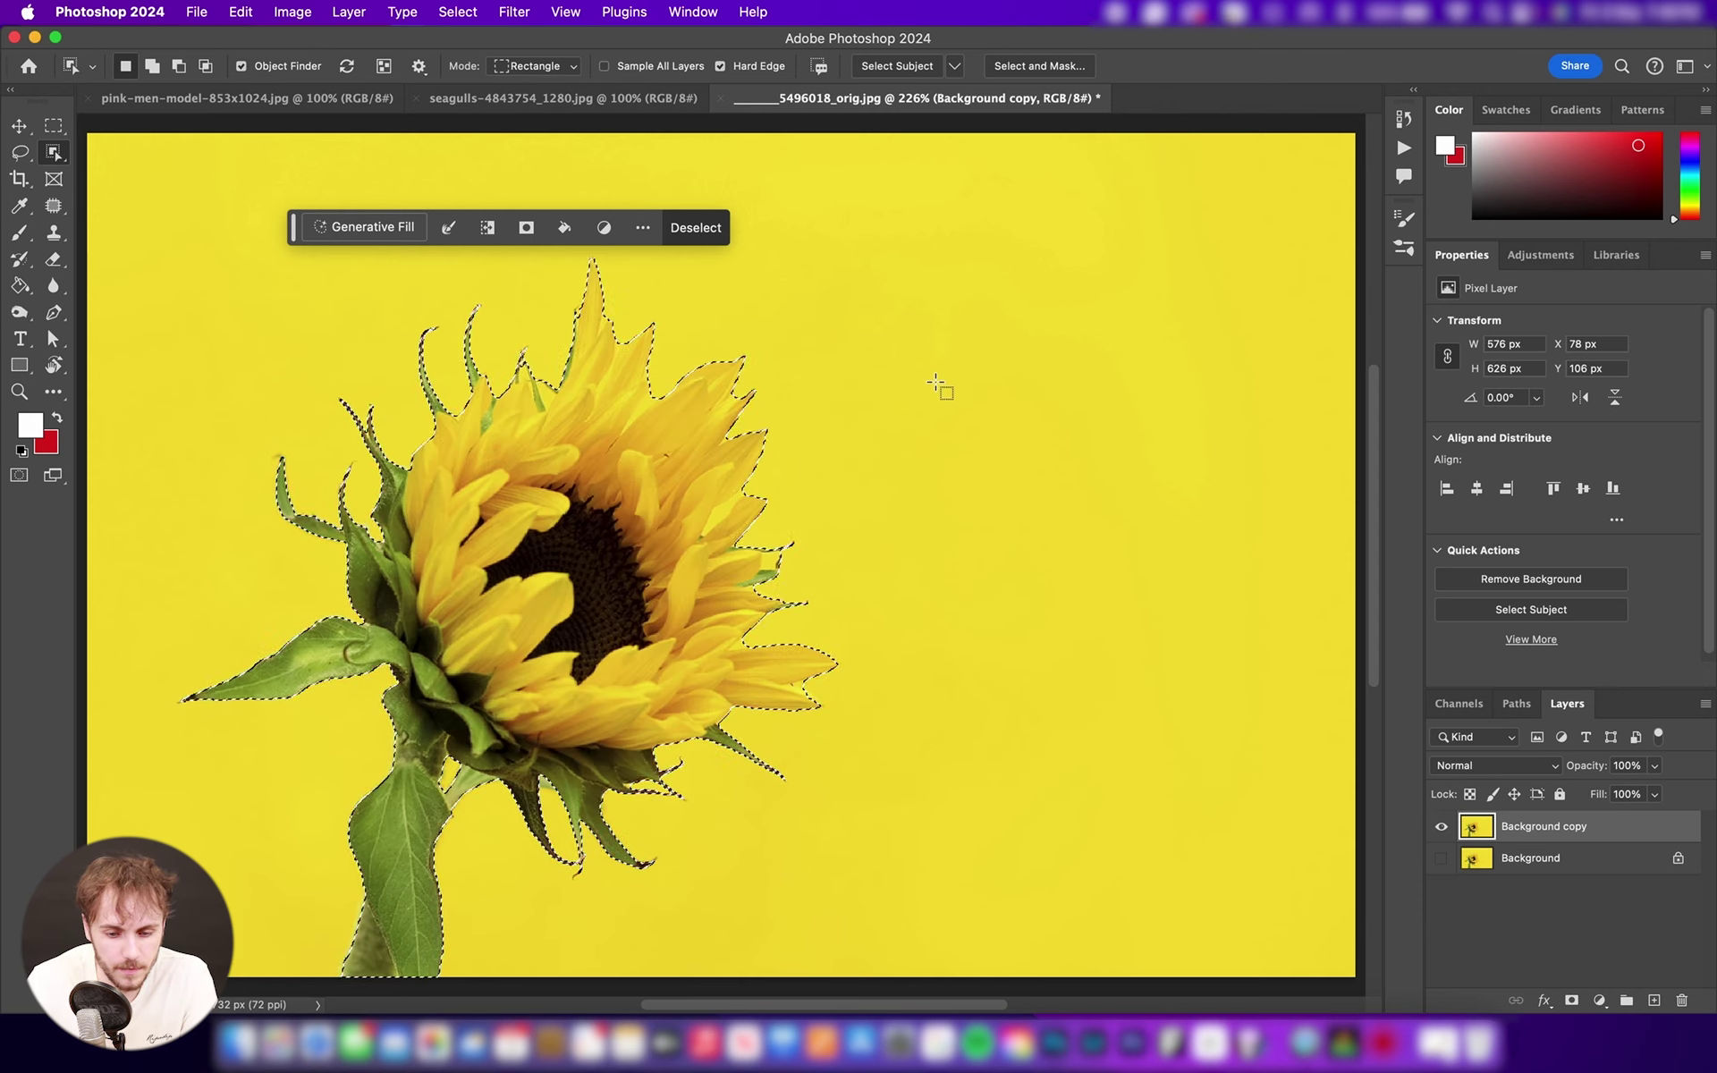
- Try moving the selected sunflower and deleting it from the layer, and undo both changes
key(v)
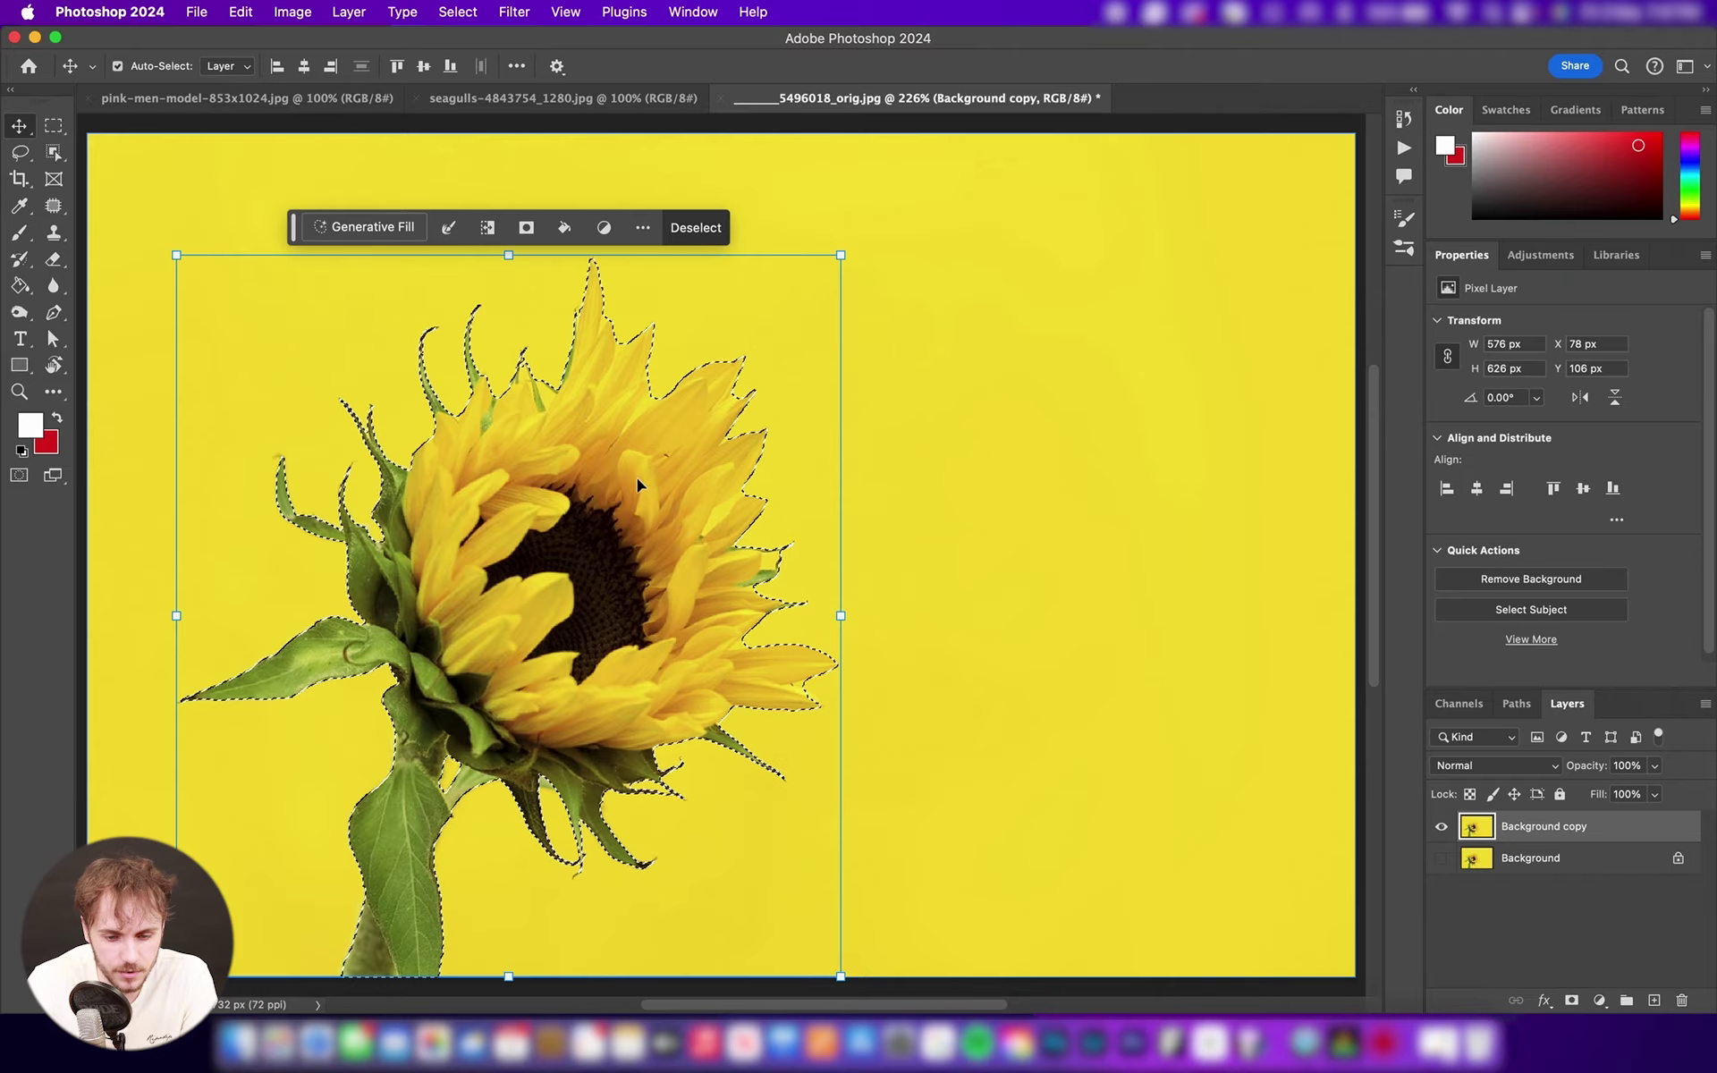
drag(619, 491, 623, 438)
key(super+z)
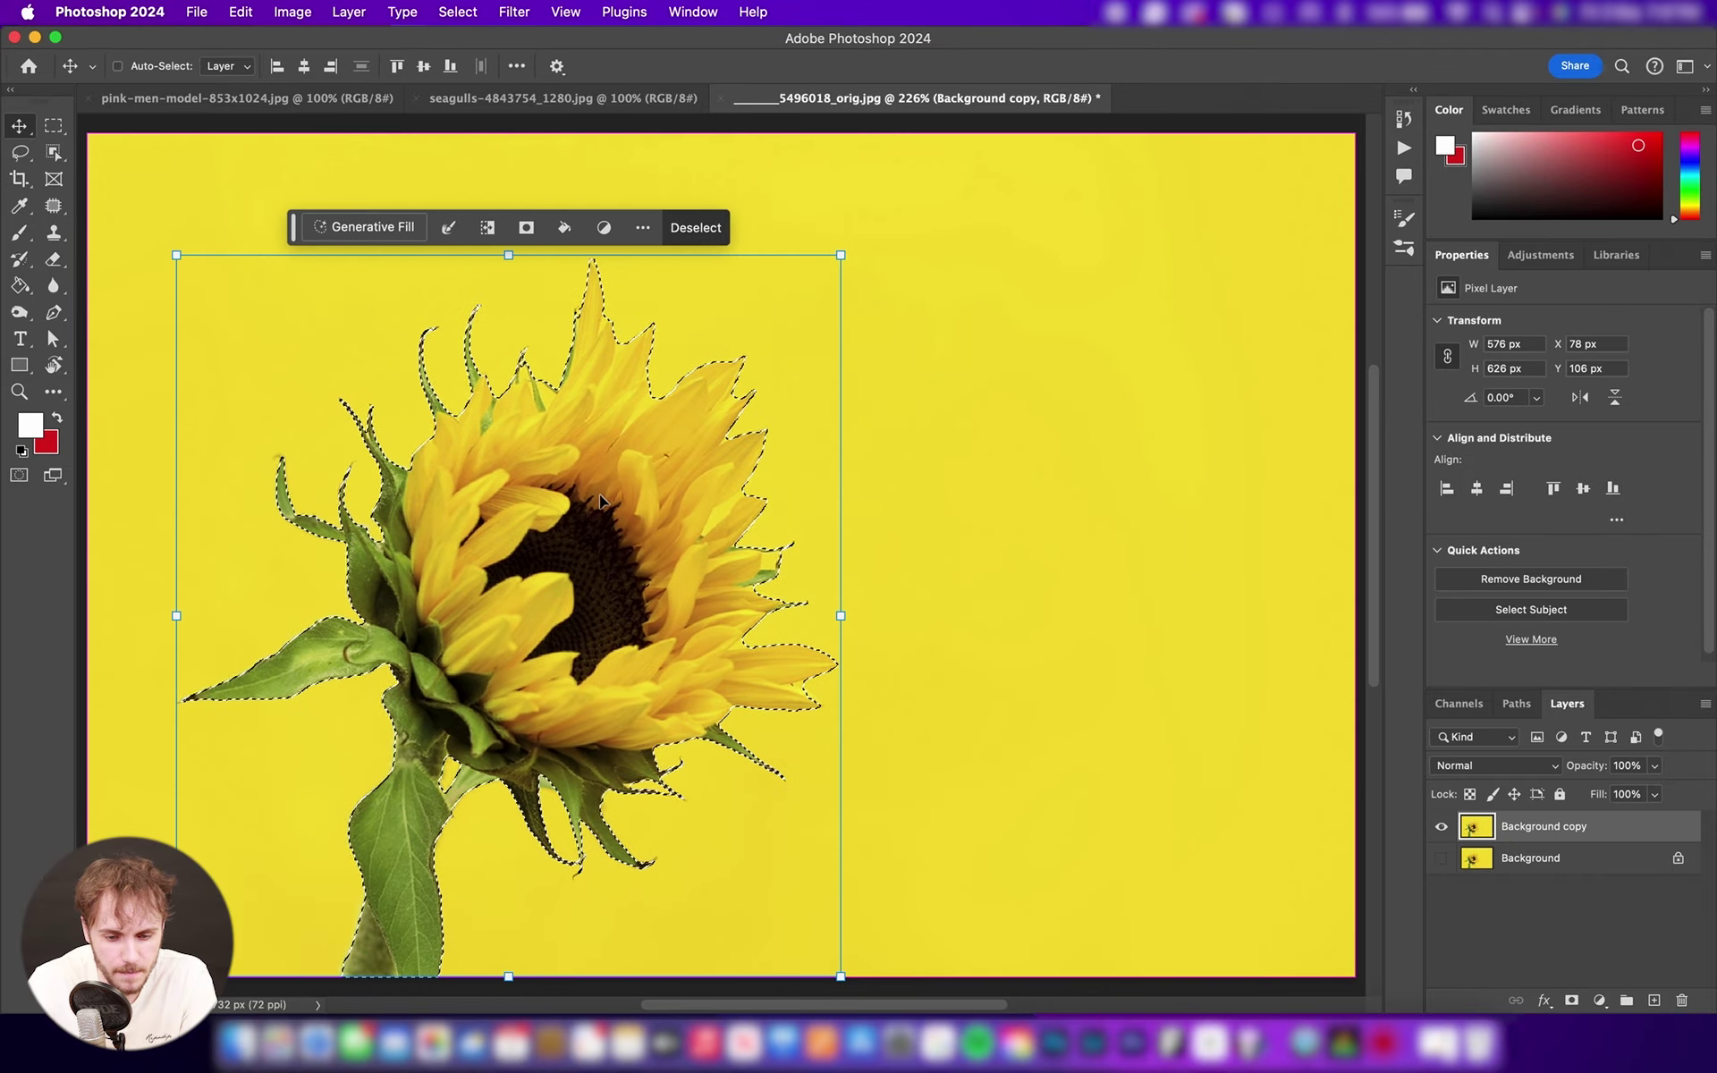
key(BackSpace)
key(super+z)
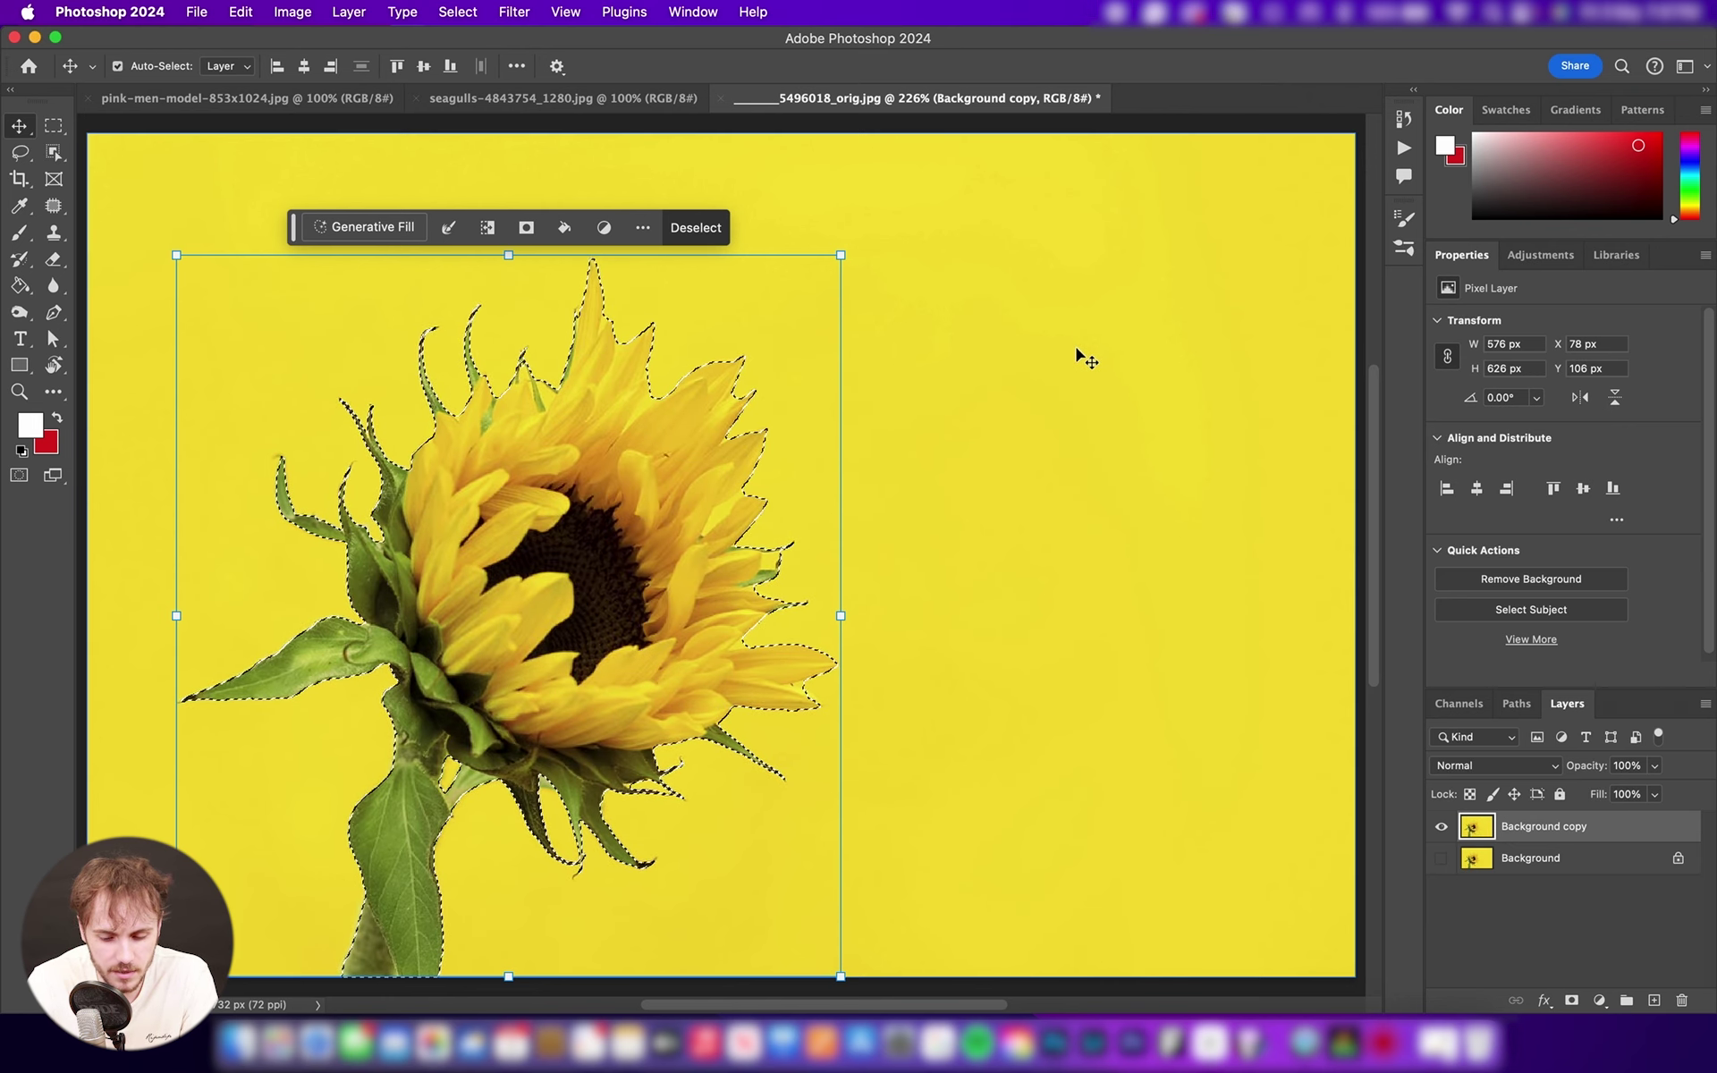
- Invert the sunflower selection, delete the yellow backdrop, and clear both the selection and the active layer
key(super)
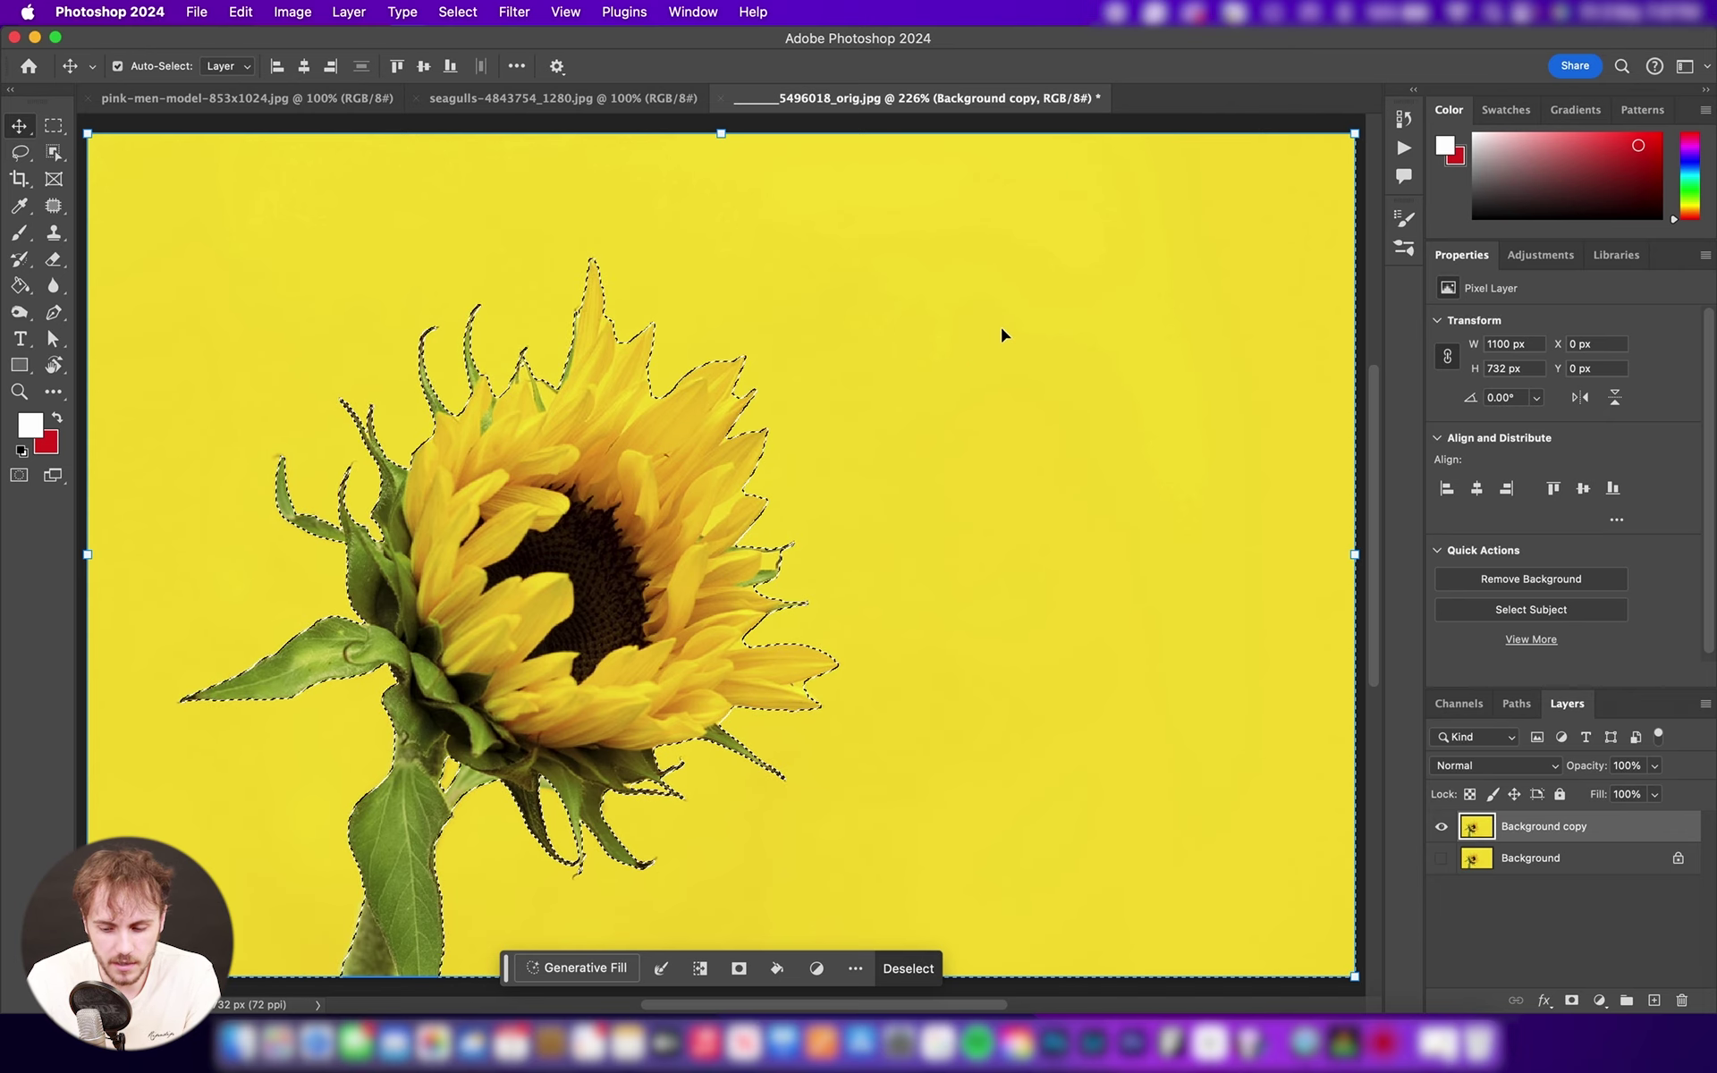
key(Delete)
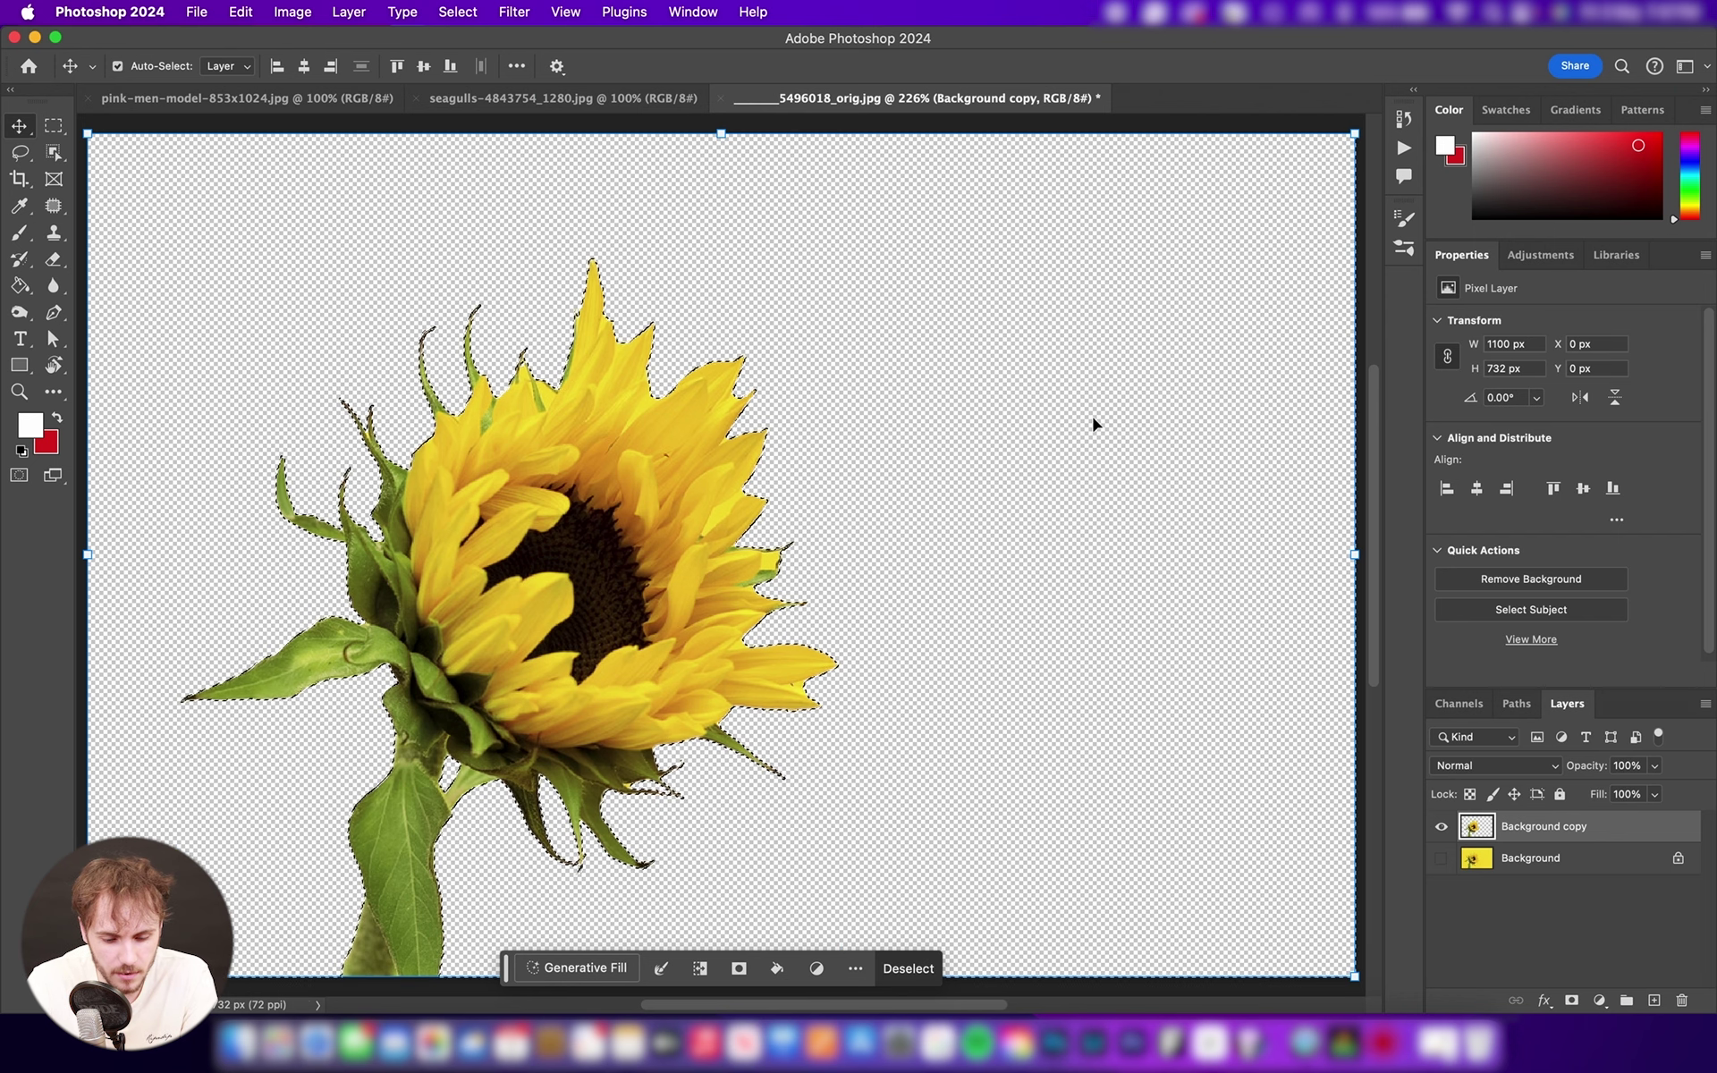
key(super+d)
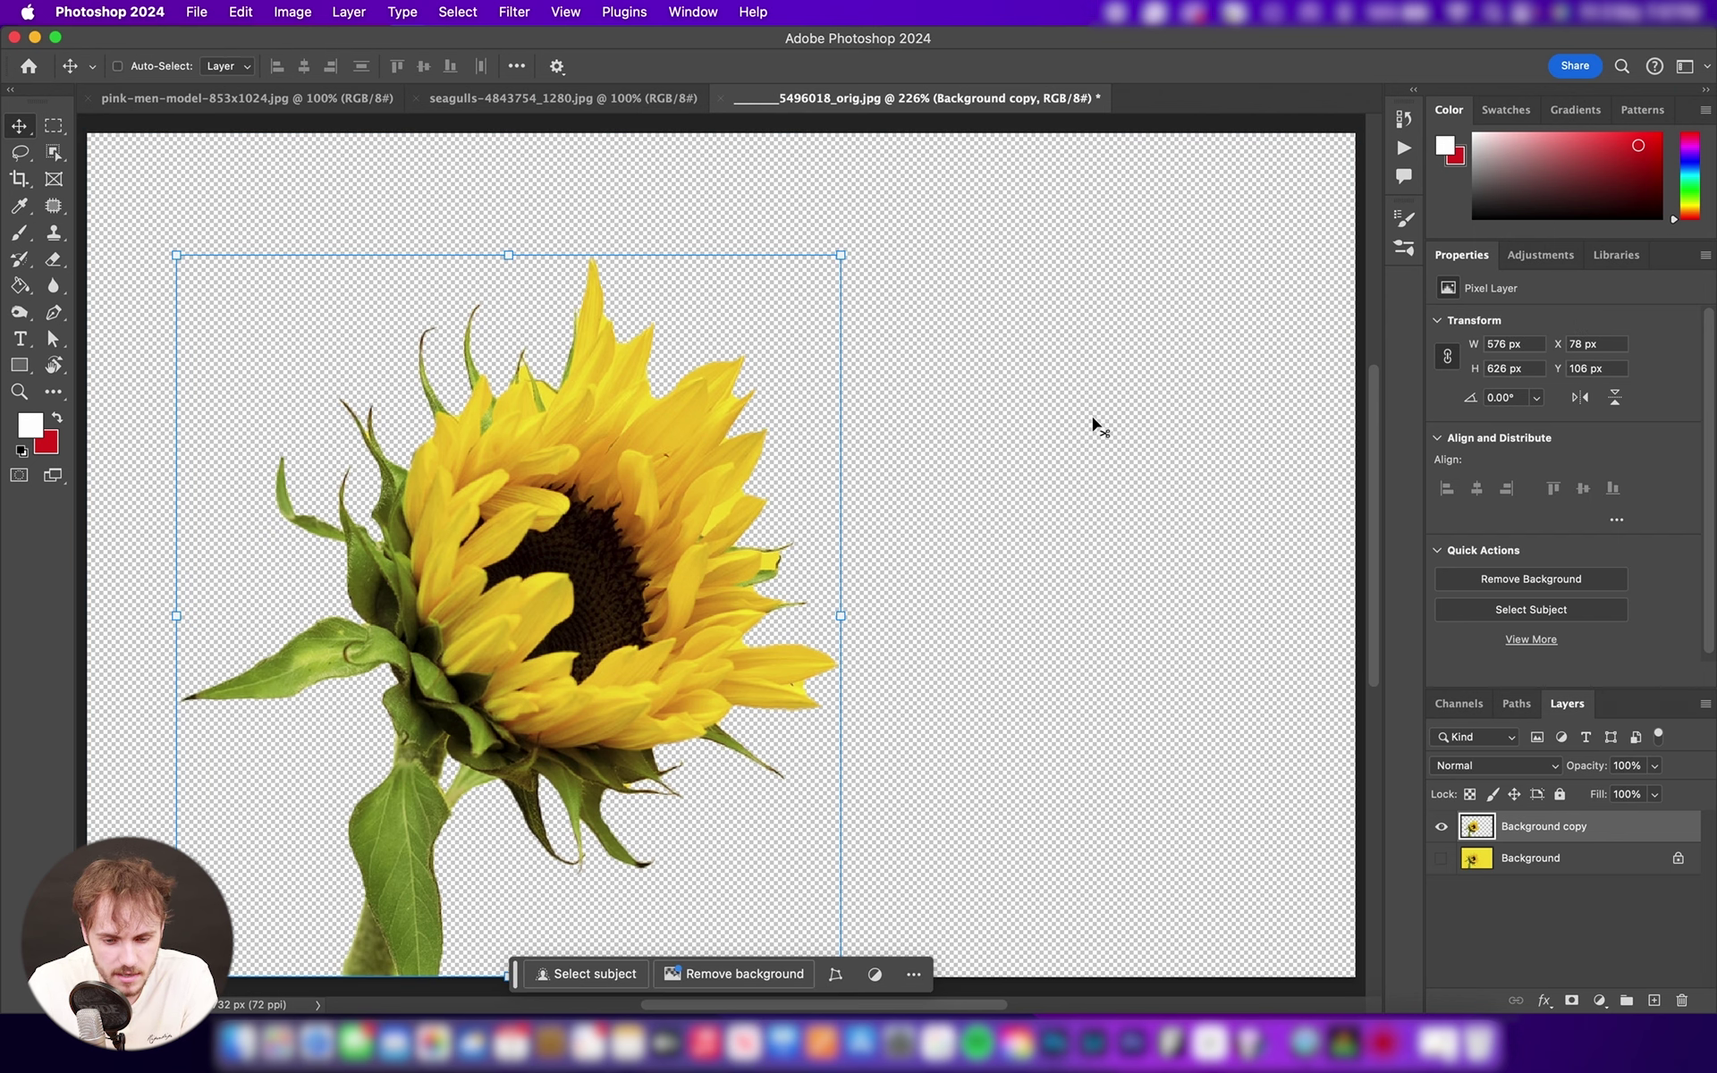
click(1093, 423)
- Try moving the cut-out sunflower on the transparent canvas, and undo the move
scroll(1144, 536, down, 3)
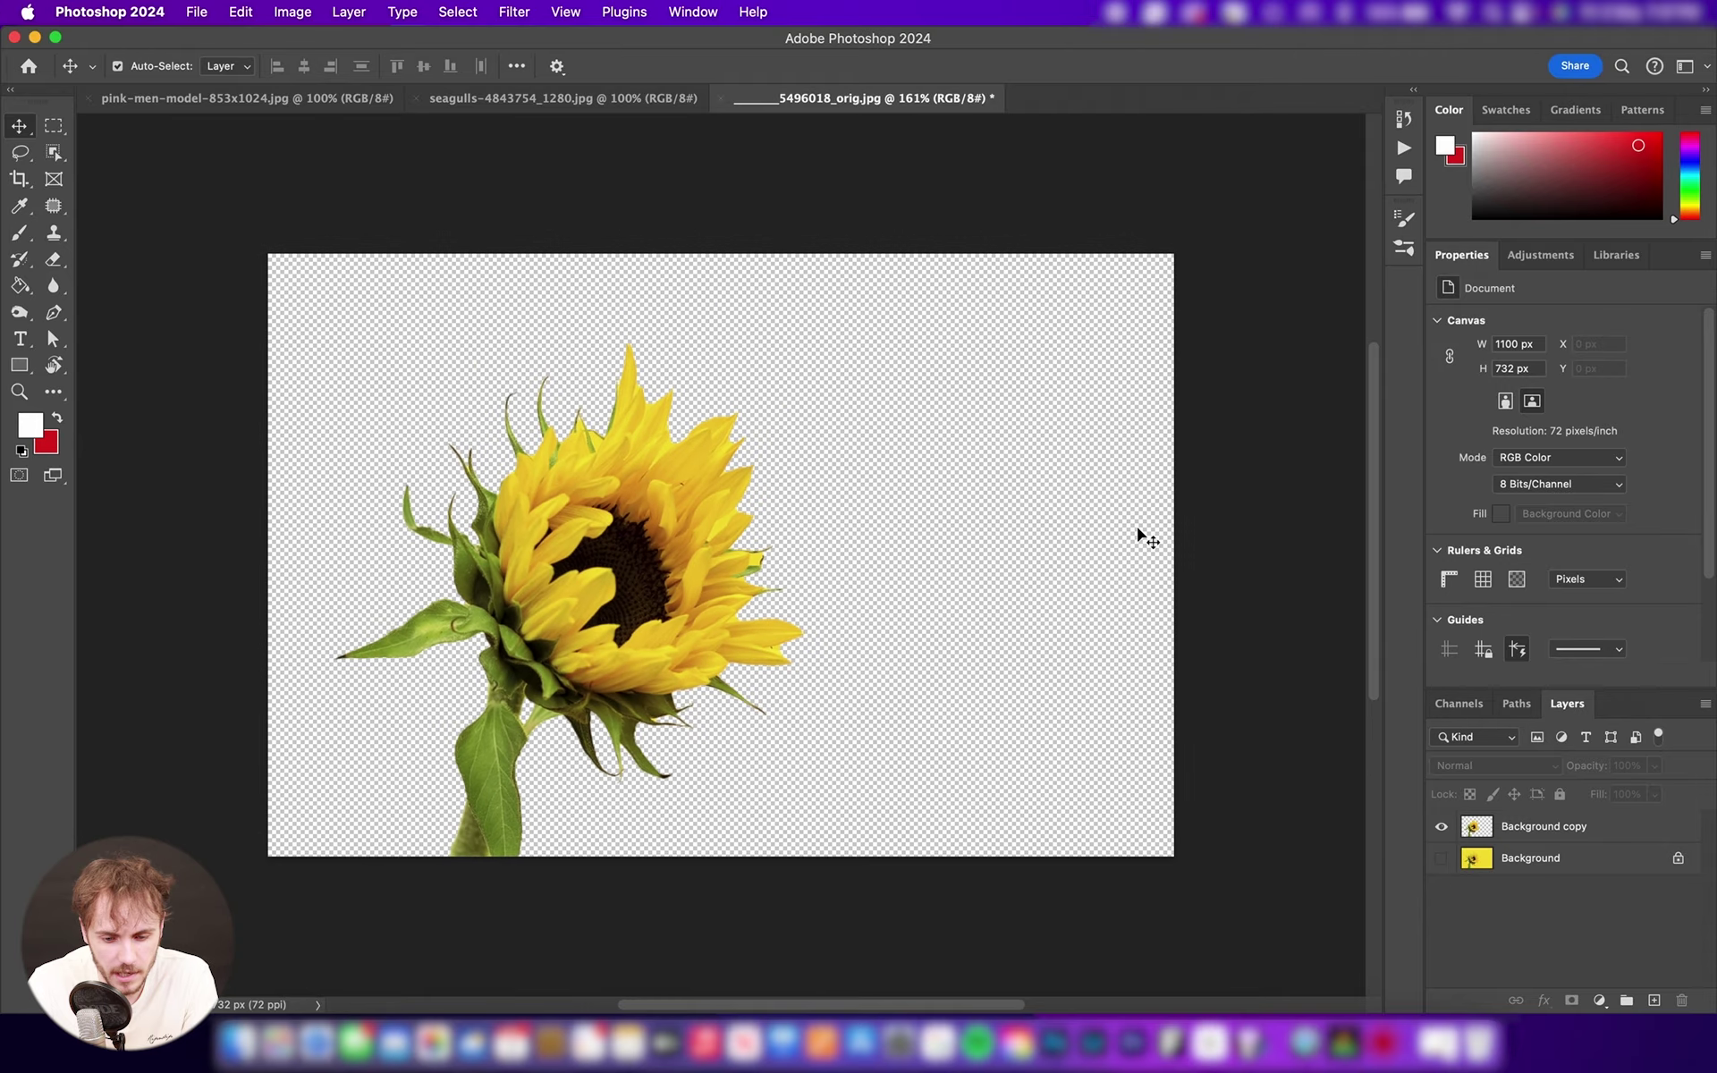
drag(657, 535, 711, 543)
key(super+z)
key(super+z)
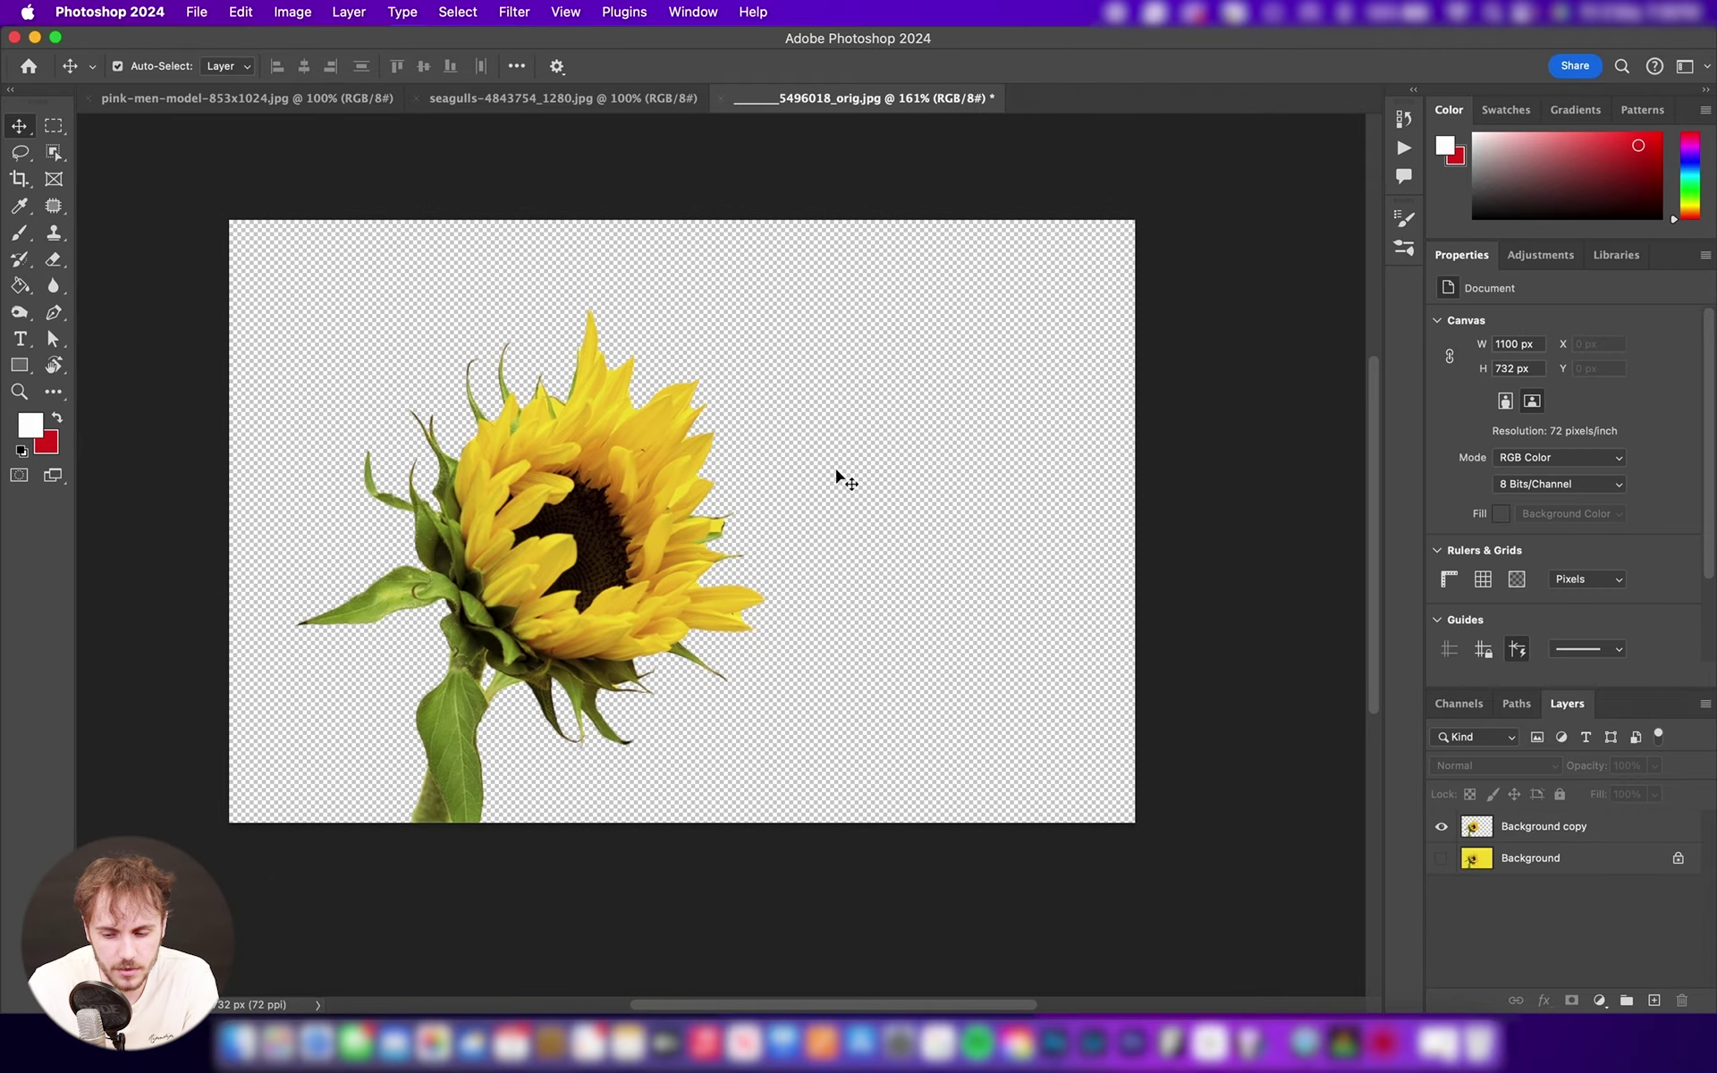
scroll(846, 480, up, 2)
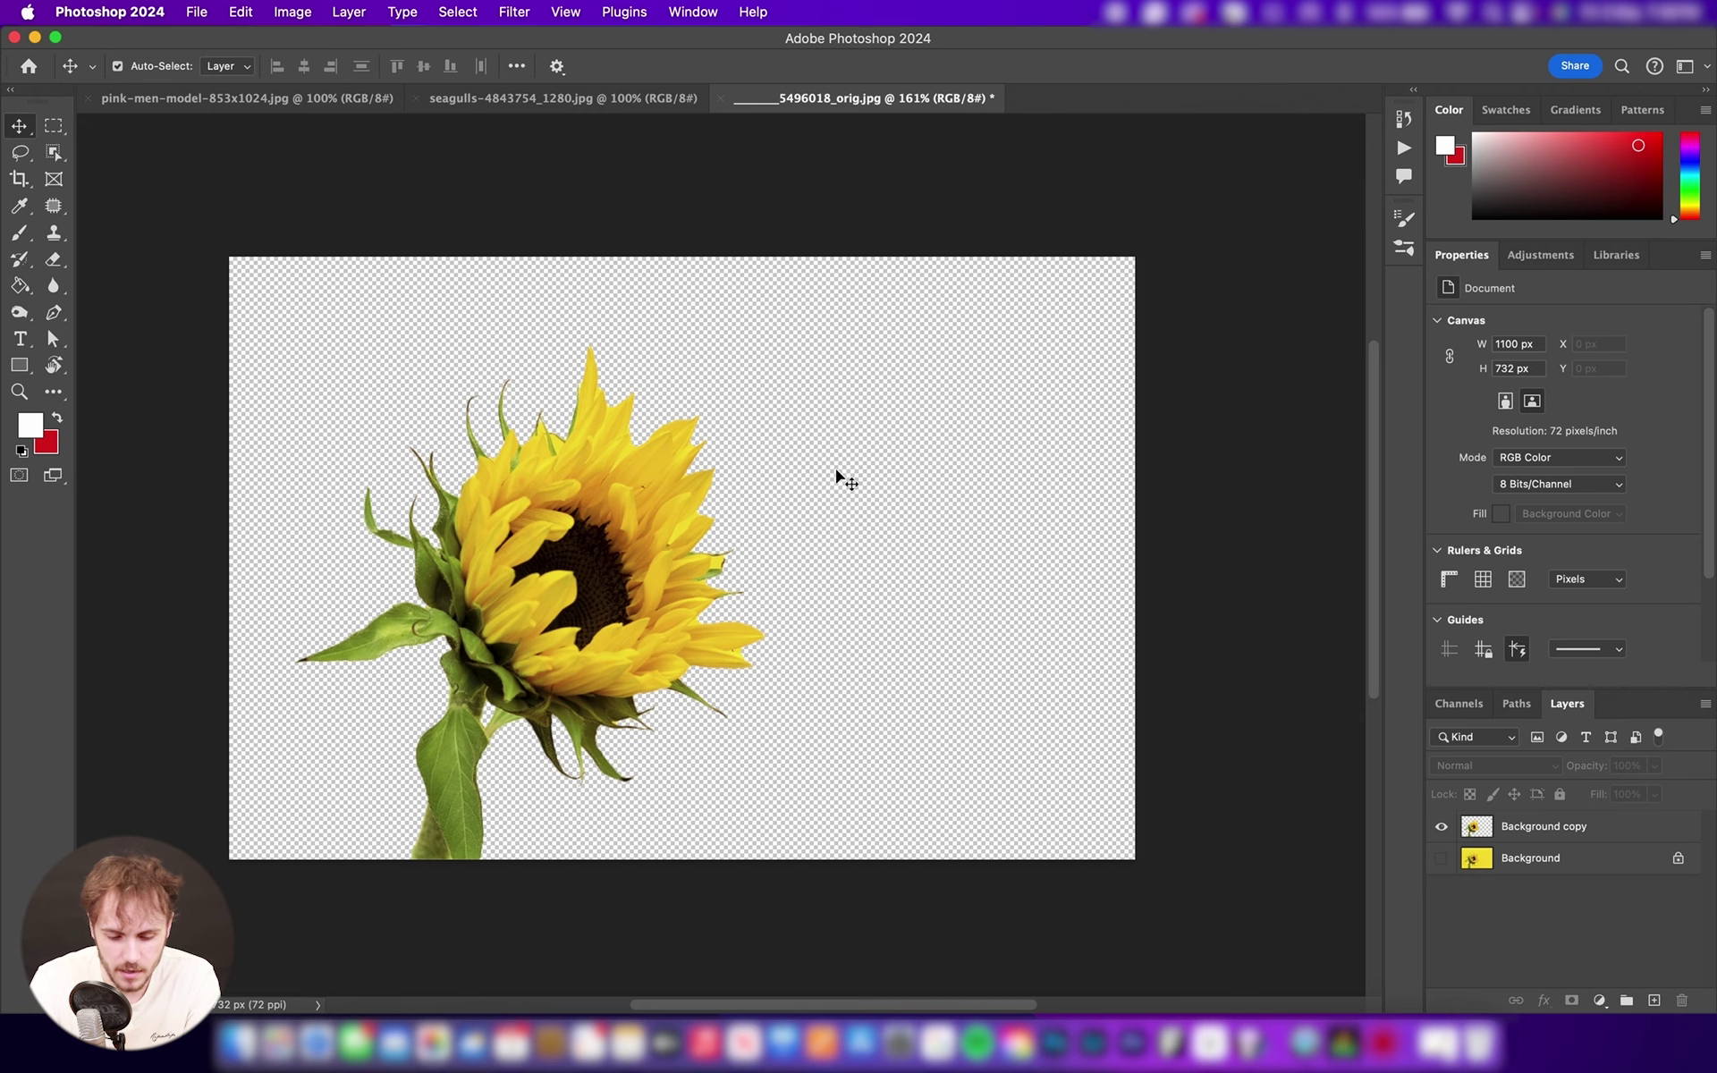
- Toggle the original Background layer on and off to compare the cut-out sunflower with its yellow backdrop
key(super+plus)
click(1441, 858)
click(1441, 859)
click(1441, 858)
click(1441, 859)
- Switch to the pink-men-model-853x1024.jpg document and duplicate its Background layer
key(ctrl+Tab)
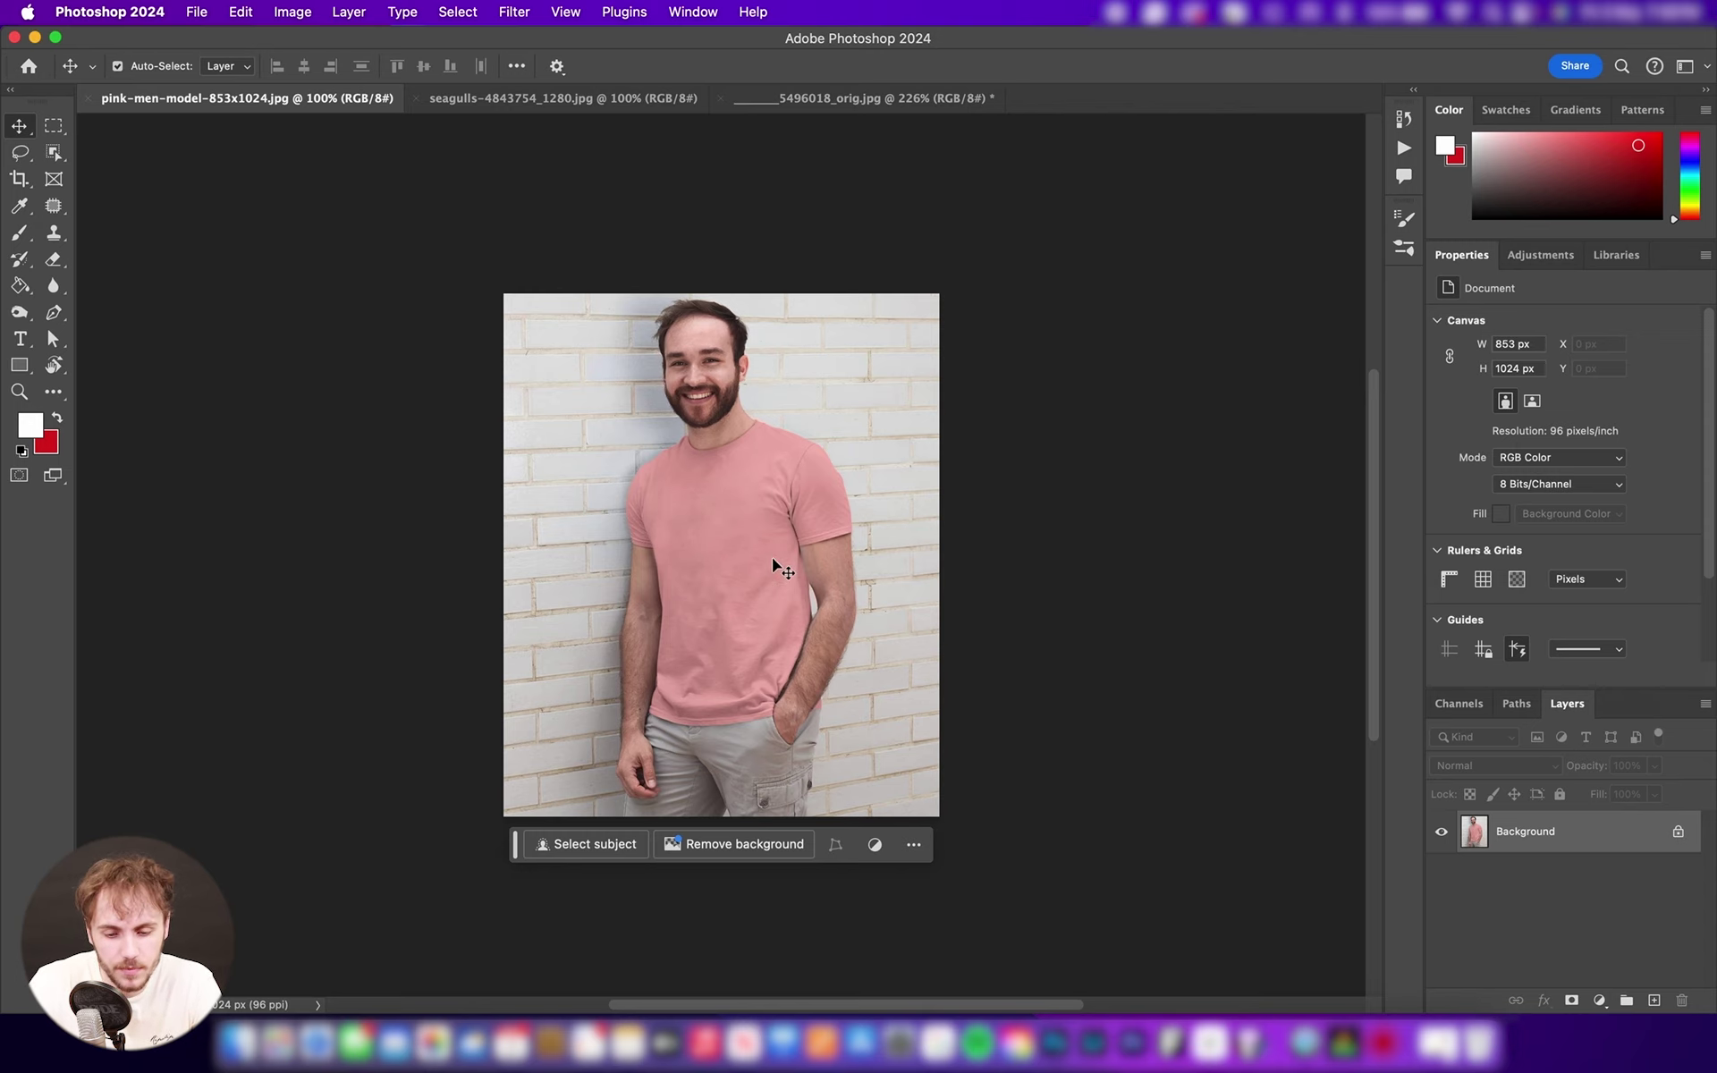
key(super+0)
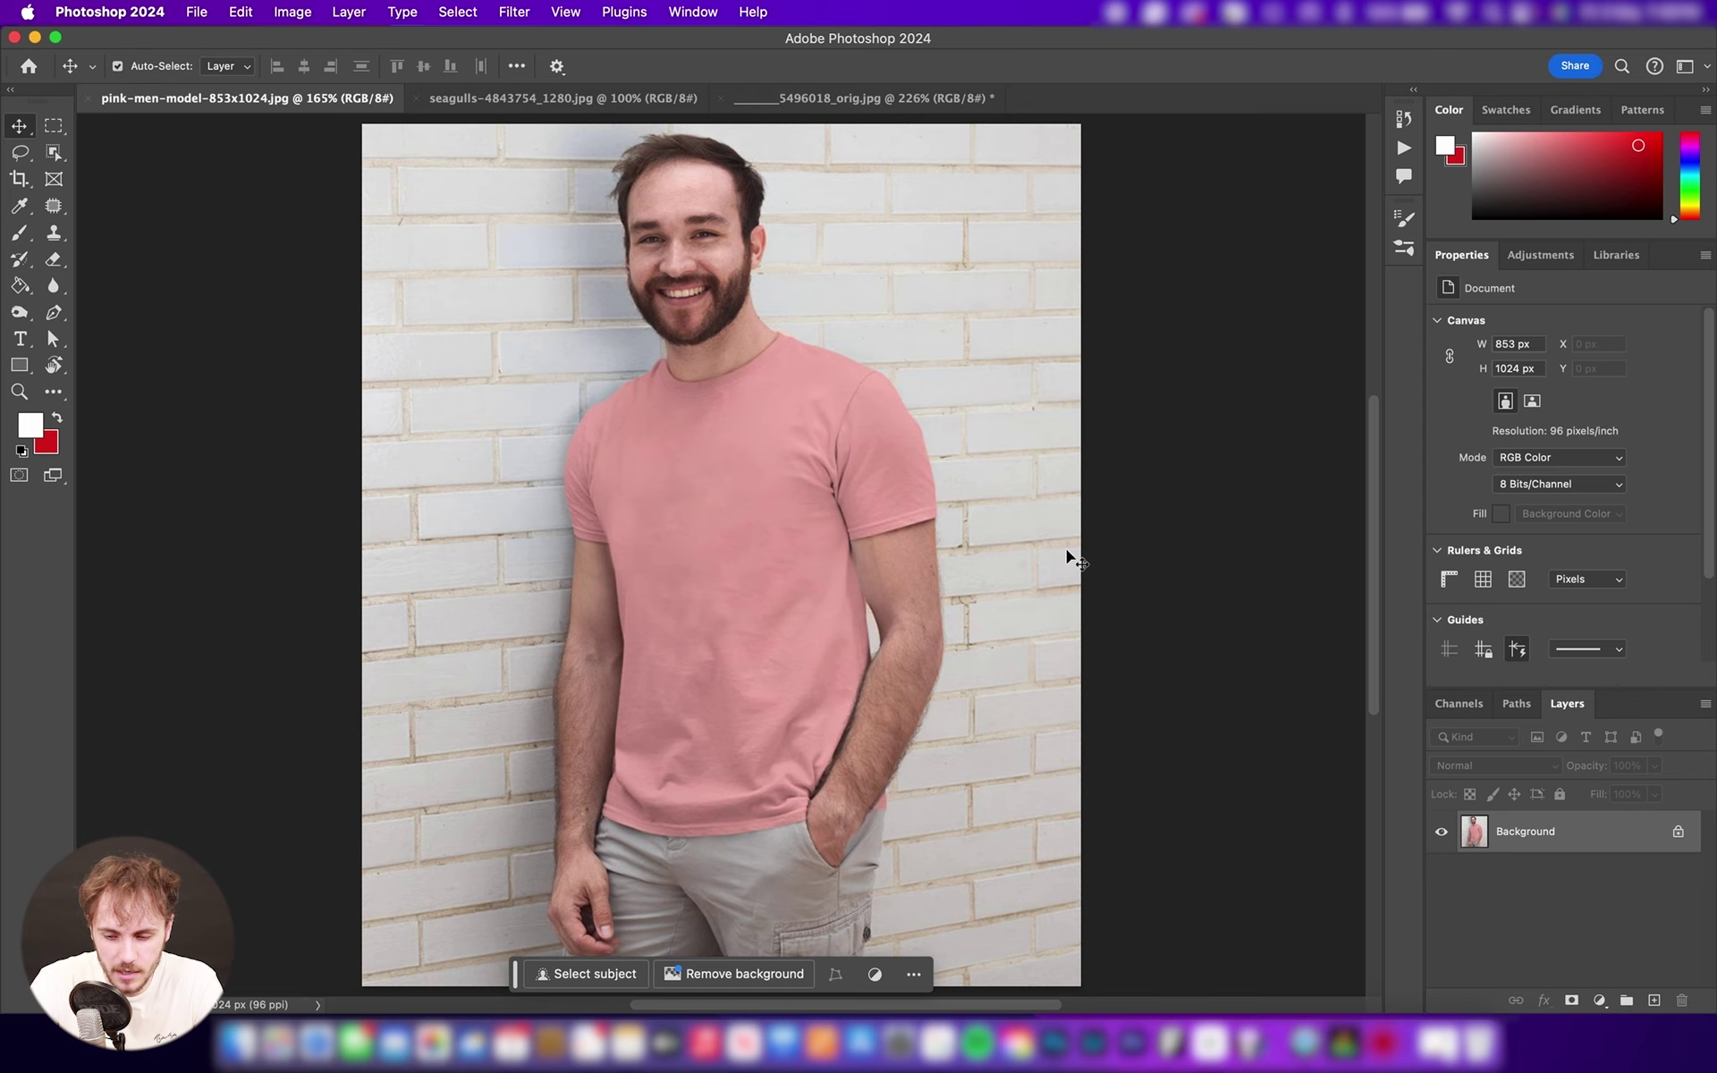
drag(1559, 841, 1654, 1000)
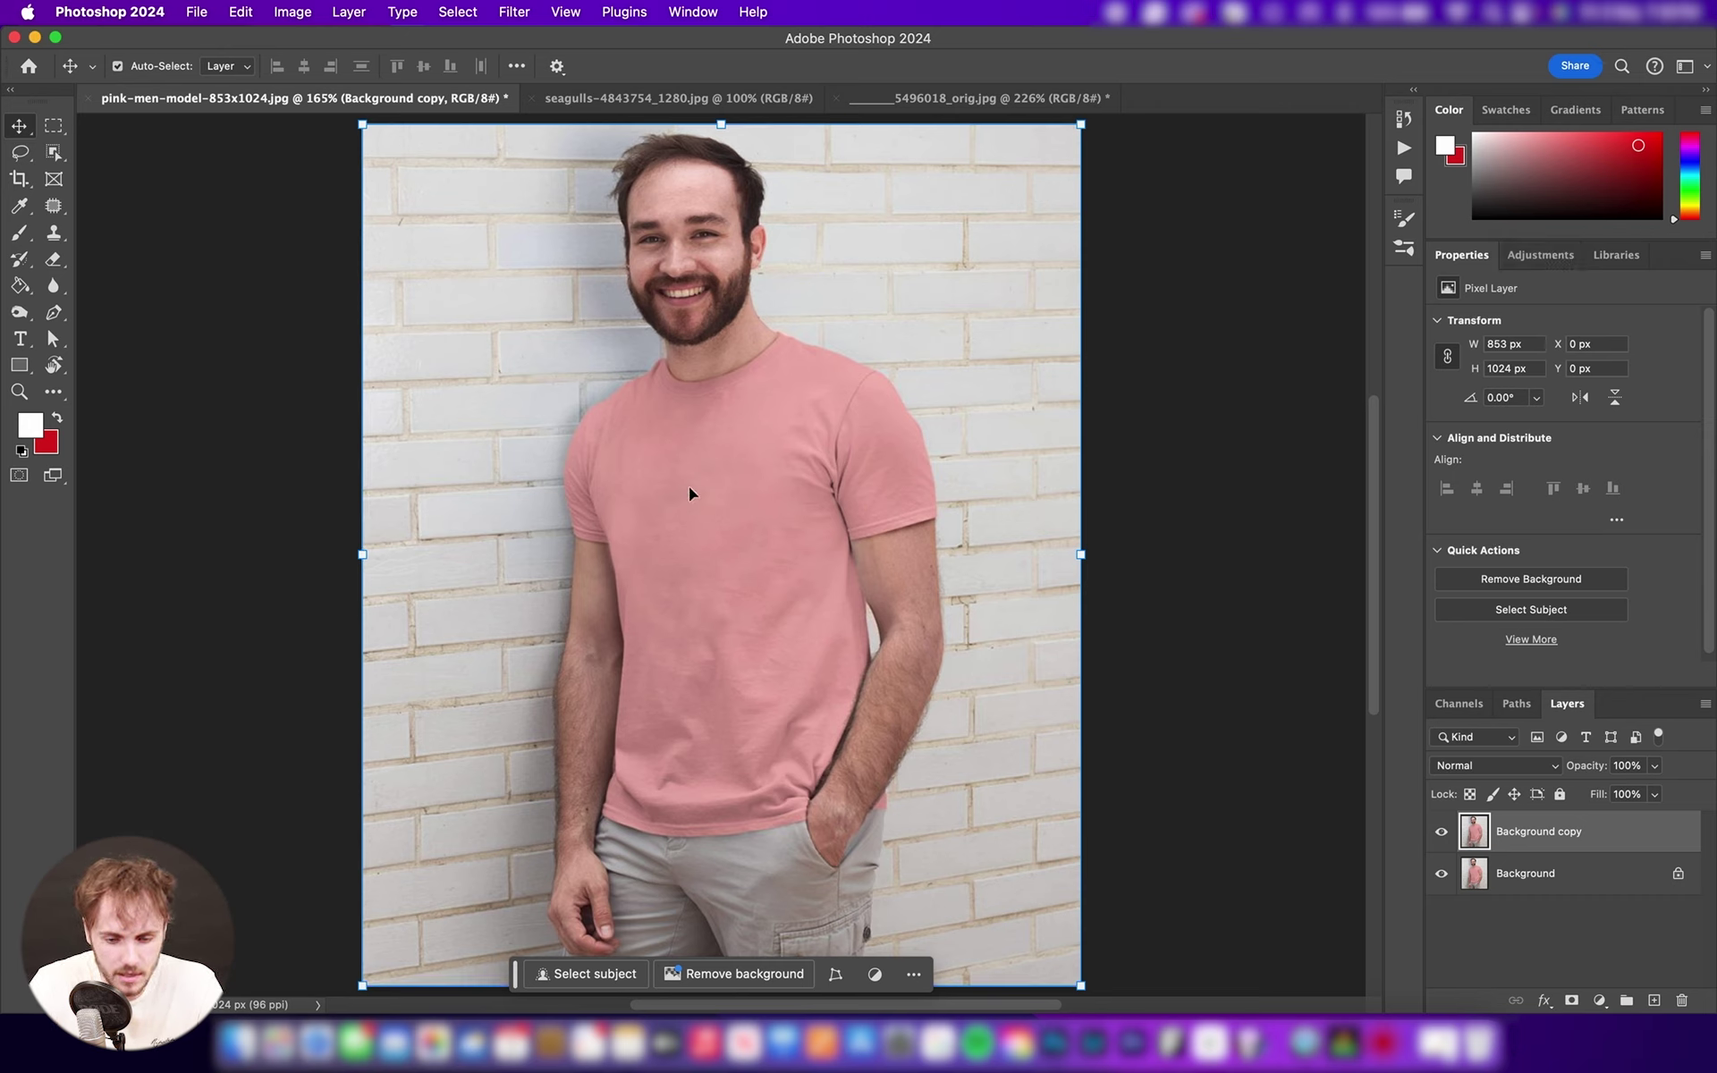
- Try selecting the man's pink shirt with the Magic Wand at tolerance 9, and clear the selection
click(54, 154)
click(89, 157)
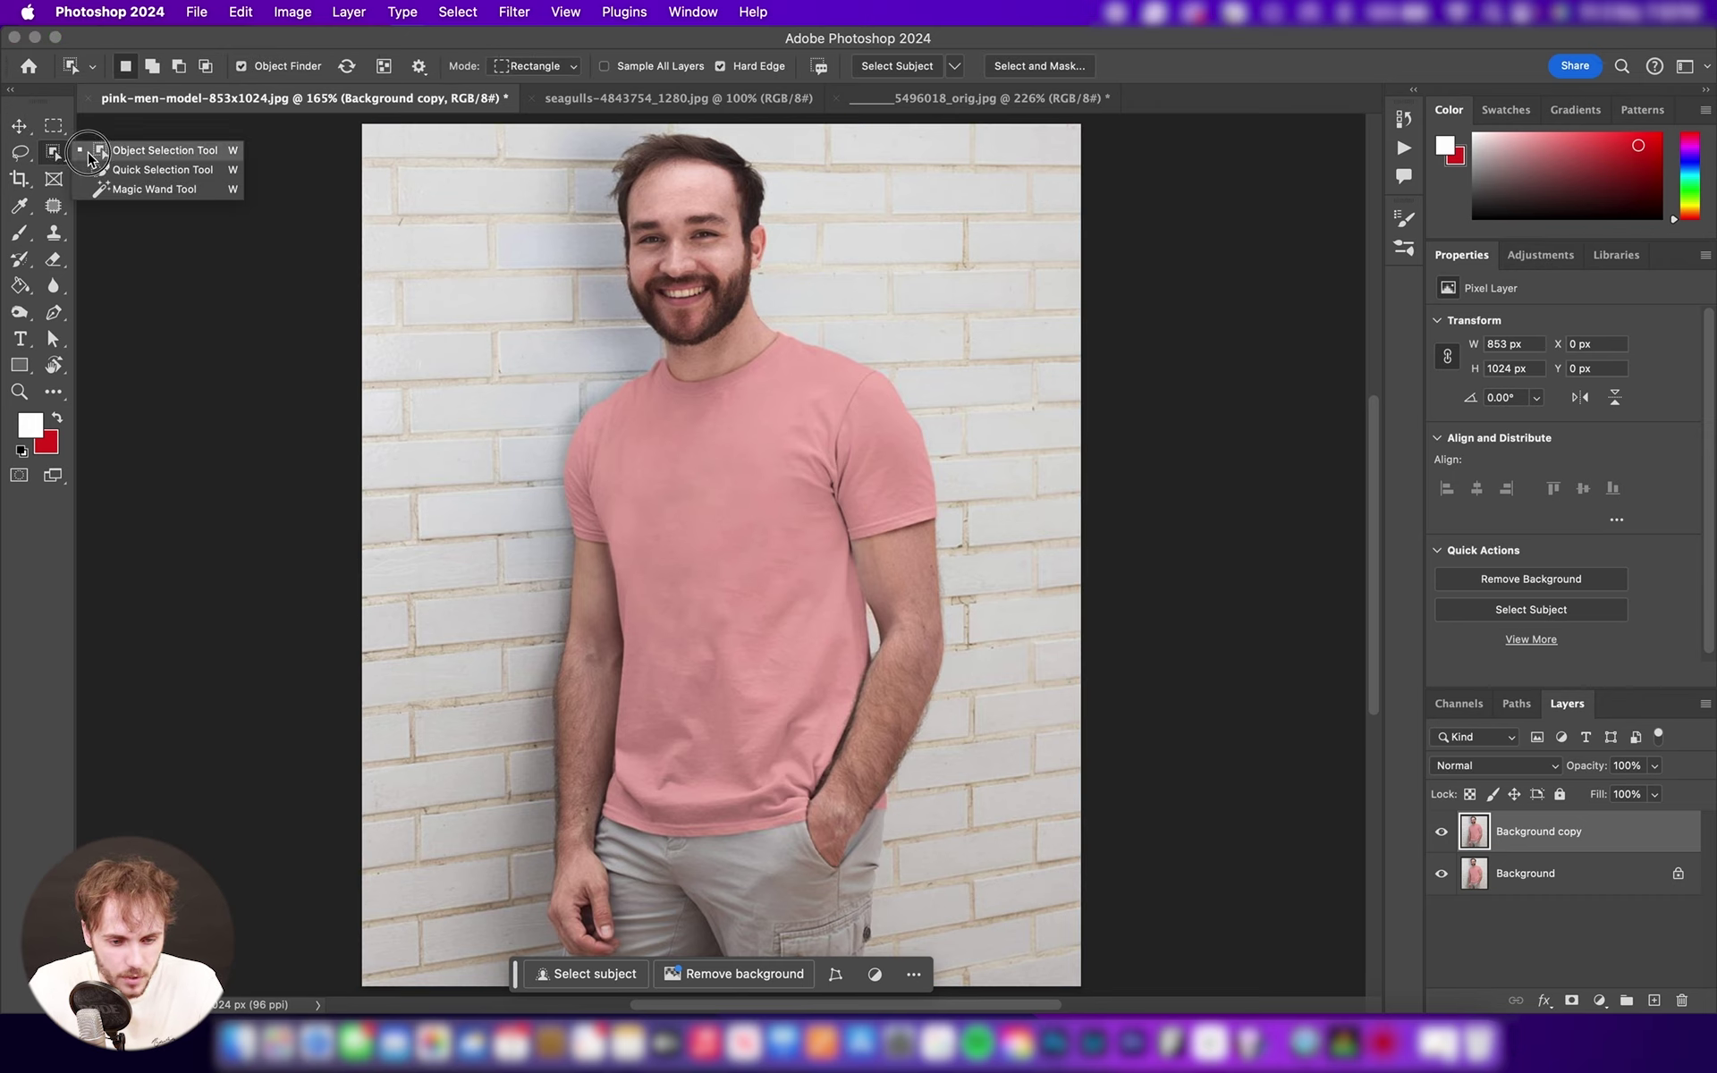
click(149, 171)
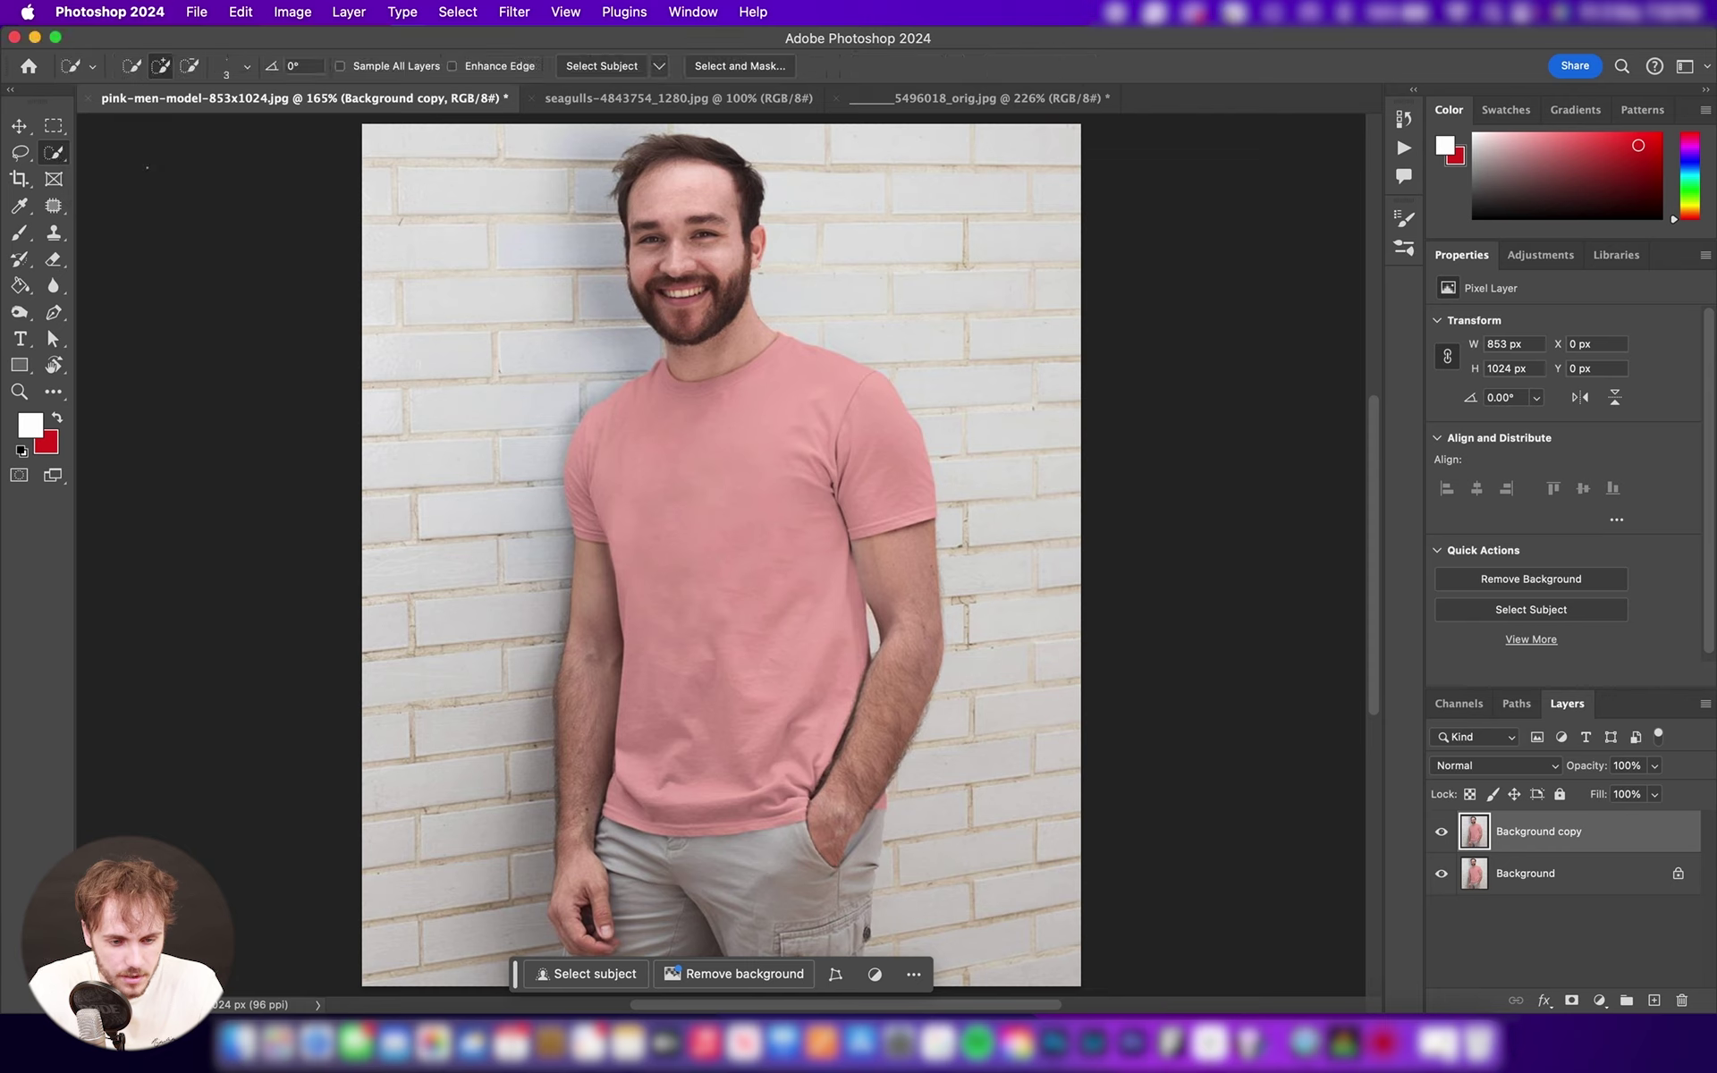
right_click(63, 161)
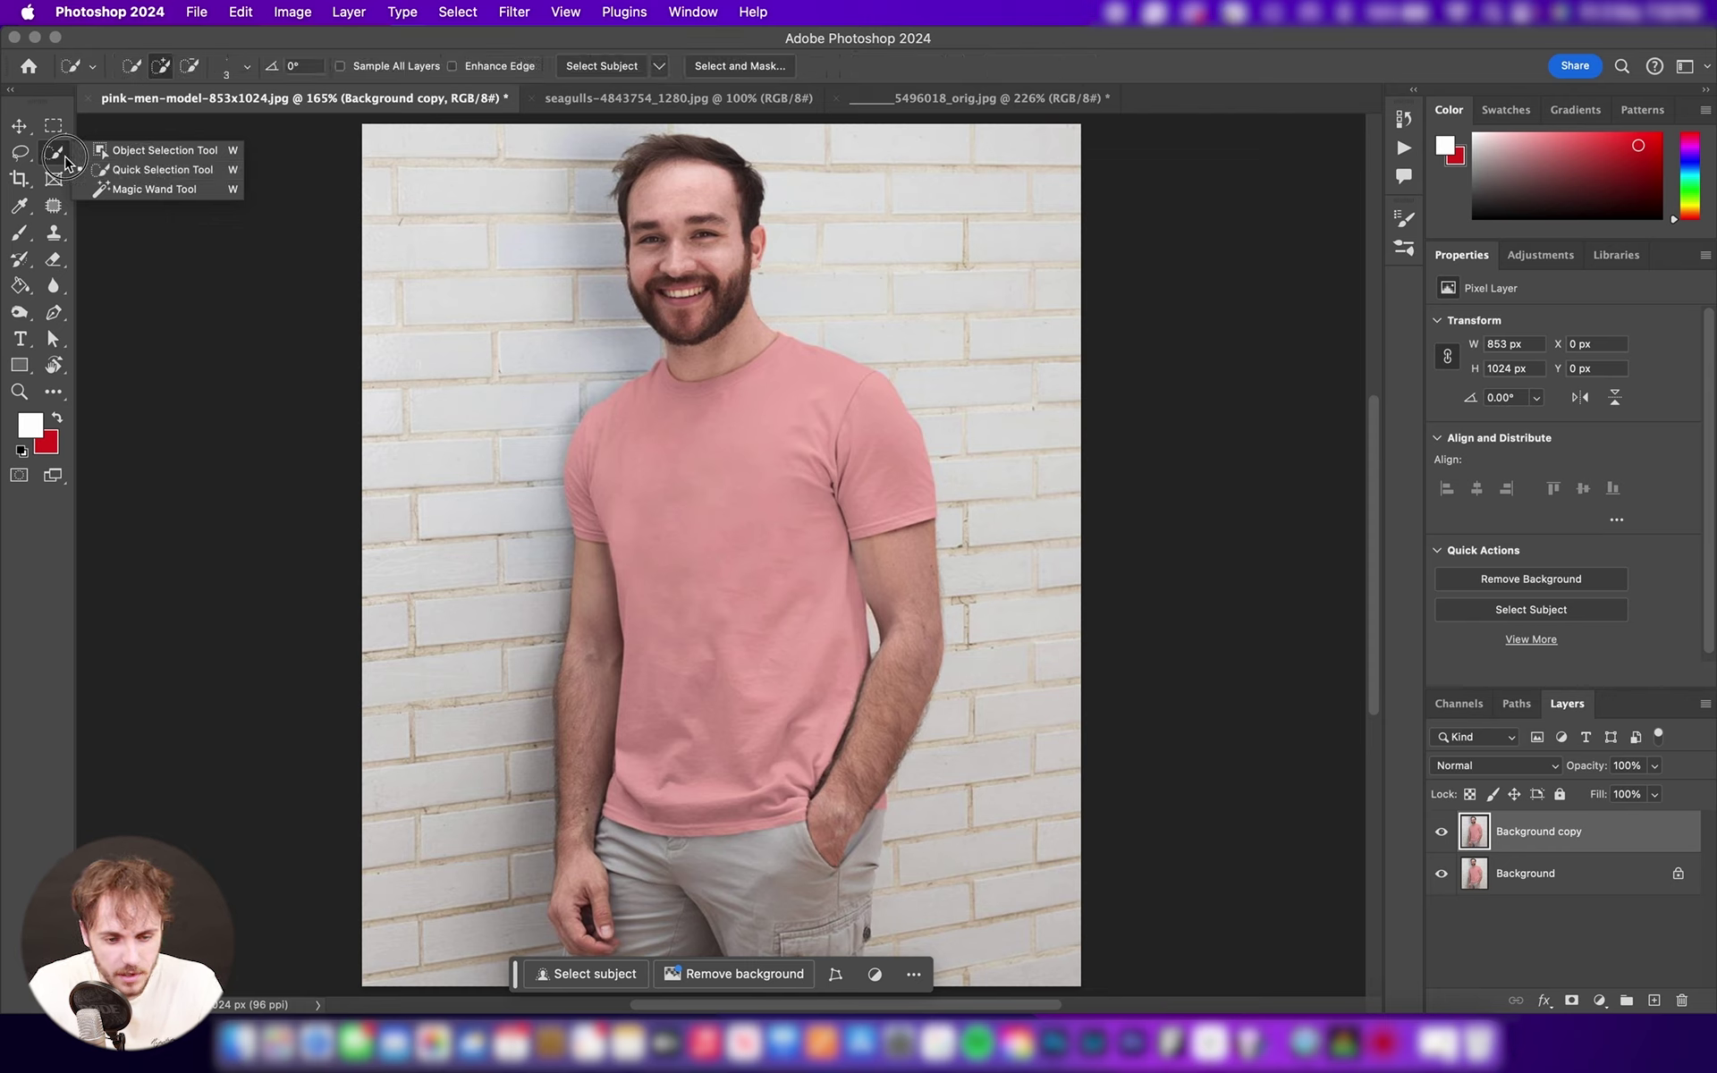
click(172, 186)
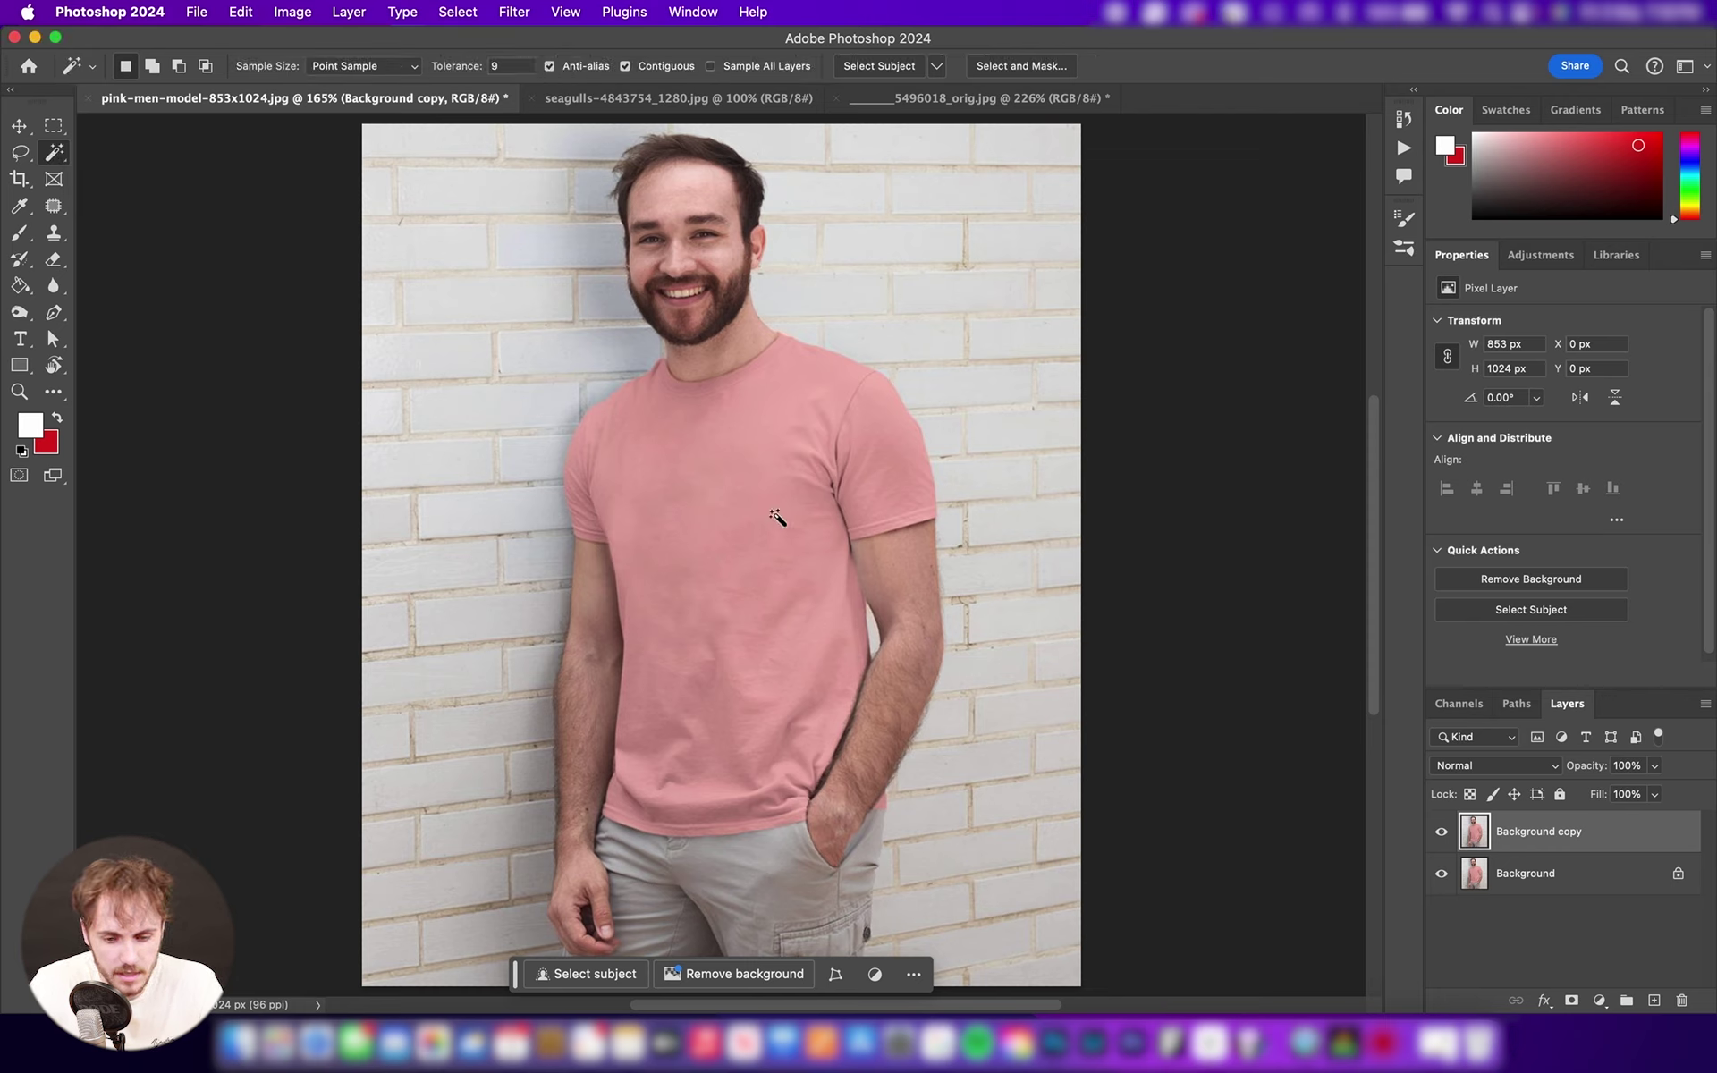
click(740, 464)
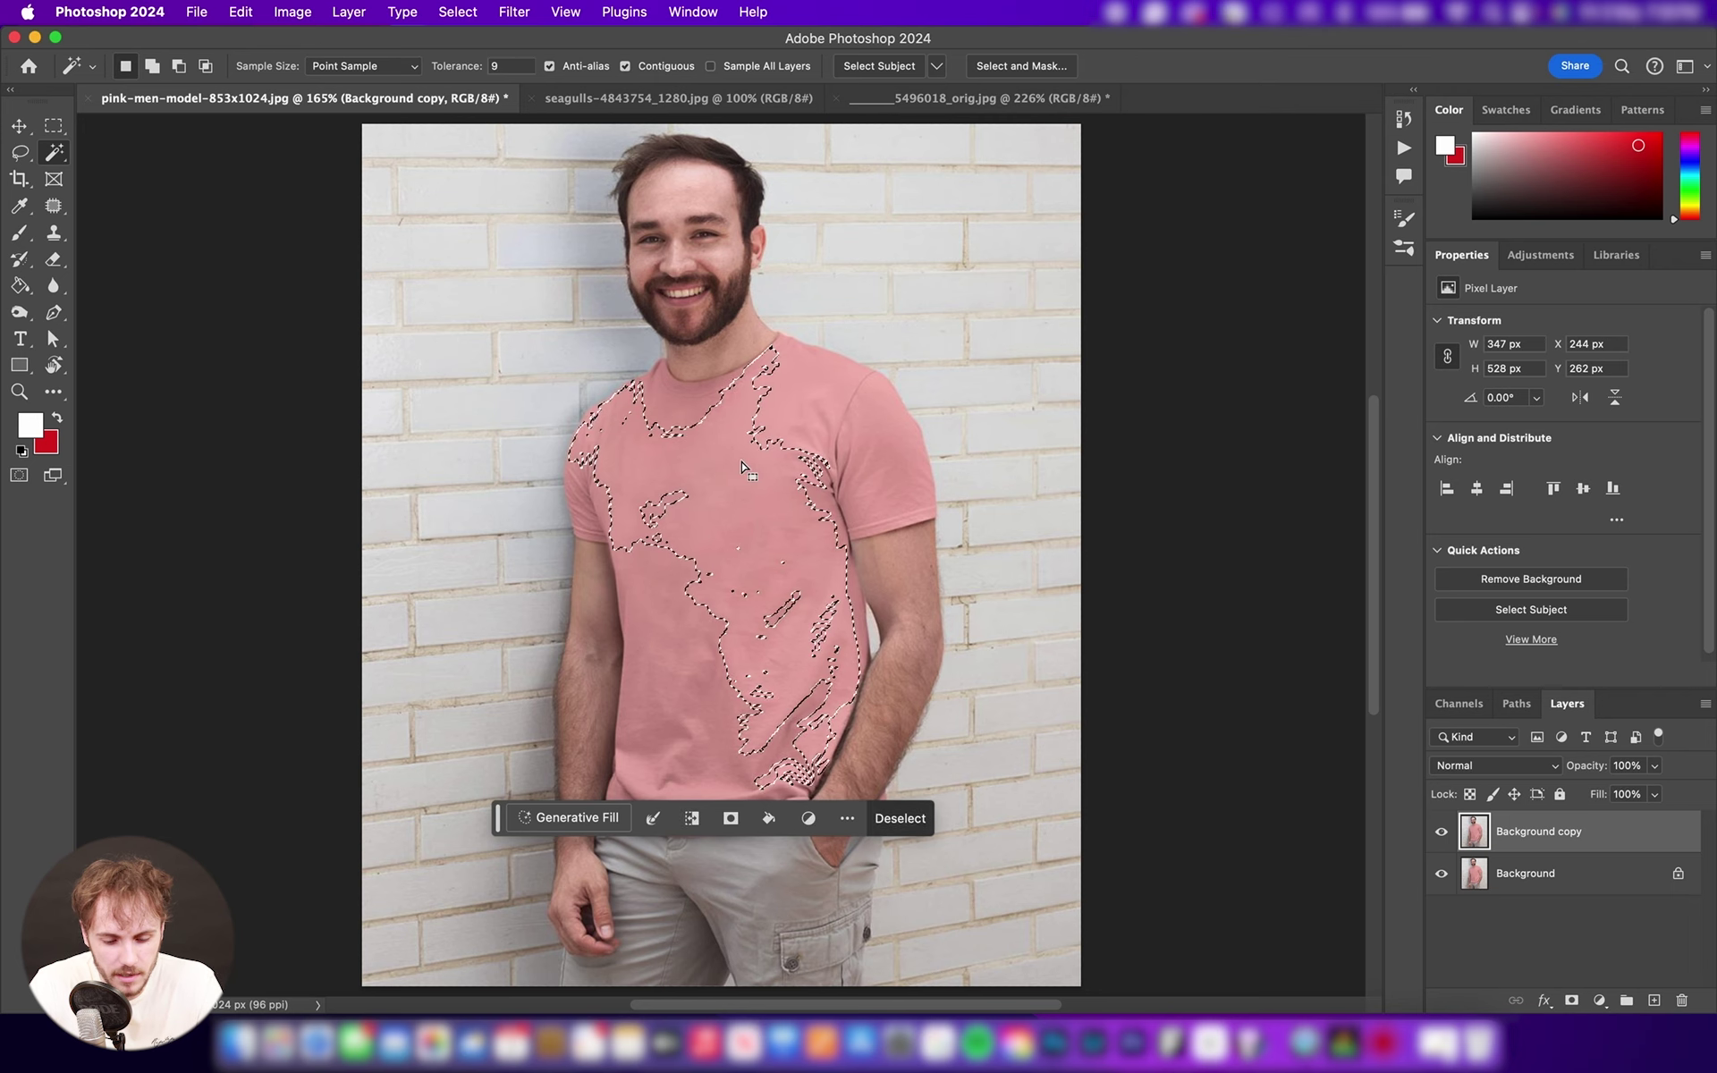
key(super+d)
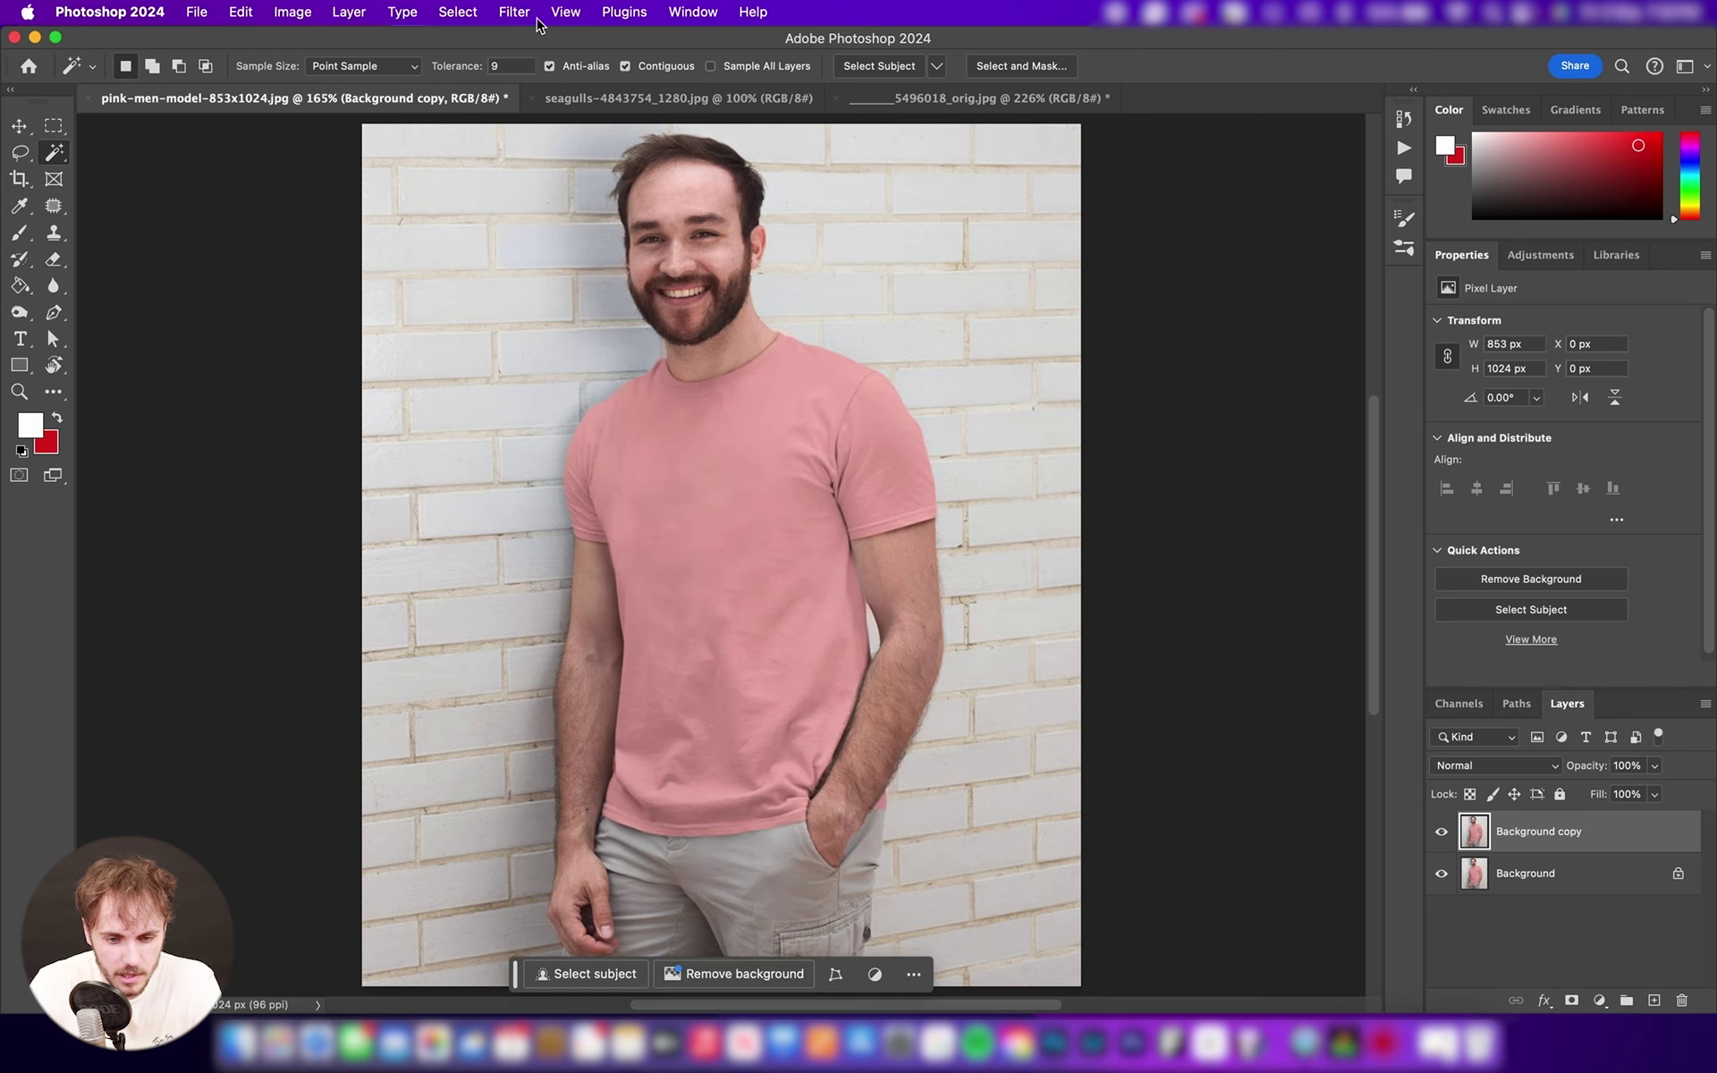
- Set the Magic Wand tolerance to 20, sample the pink shirt's chest again, and clear the selection
click(519, 65)
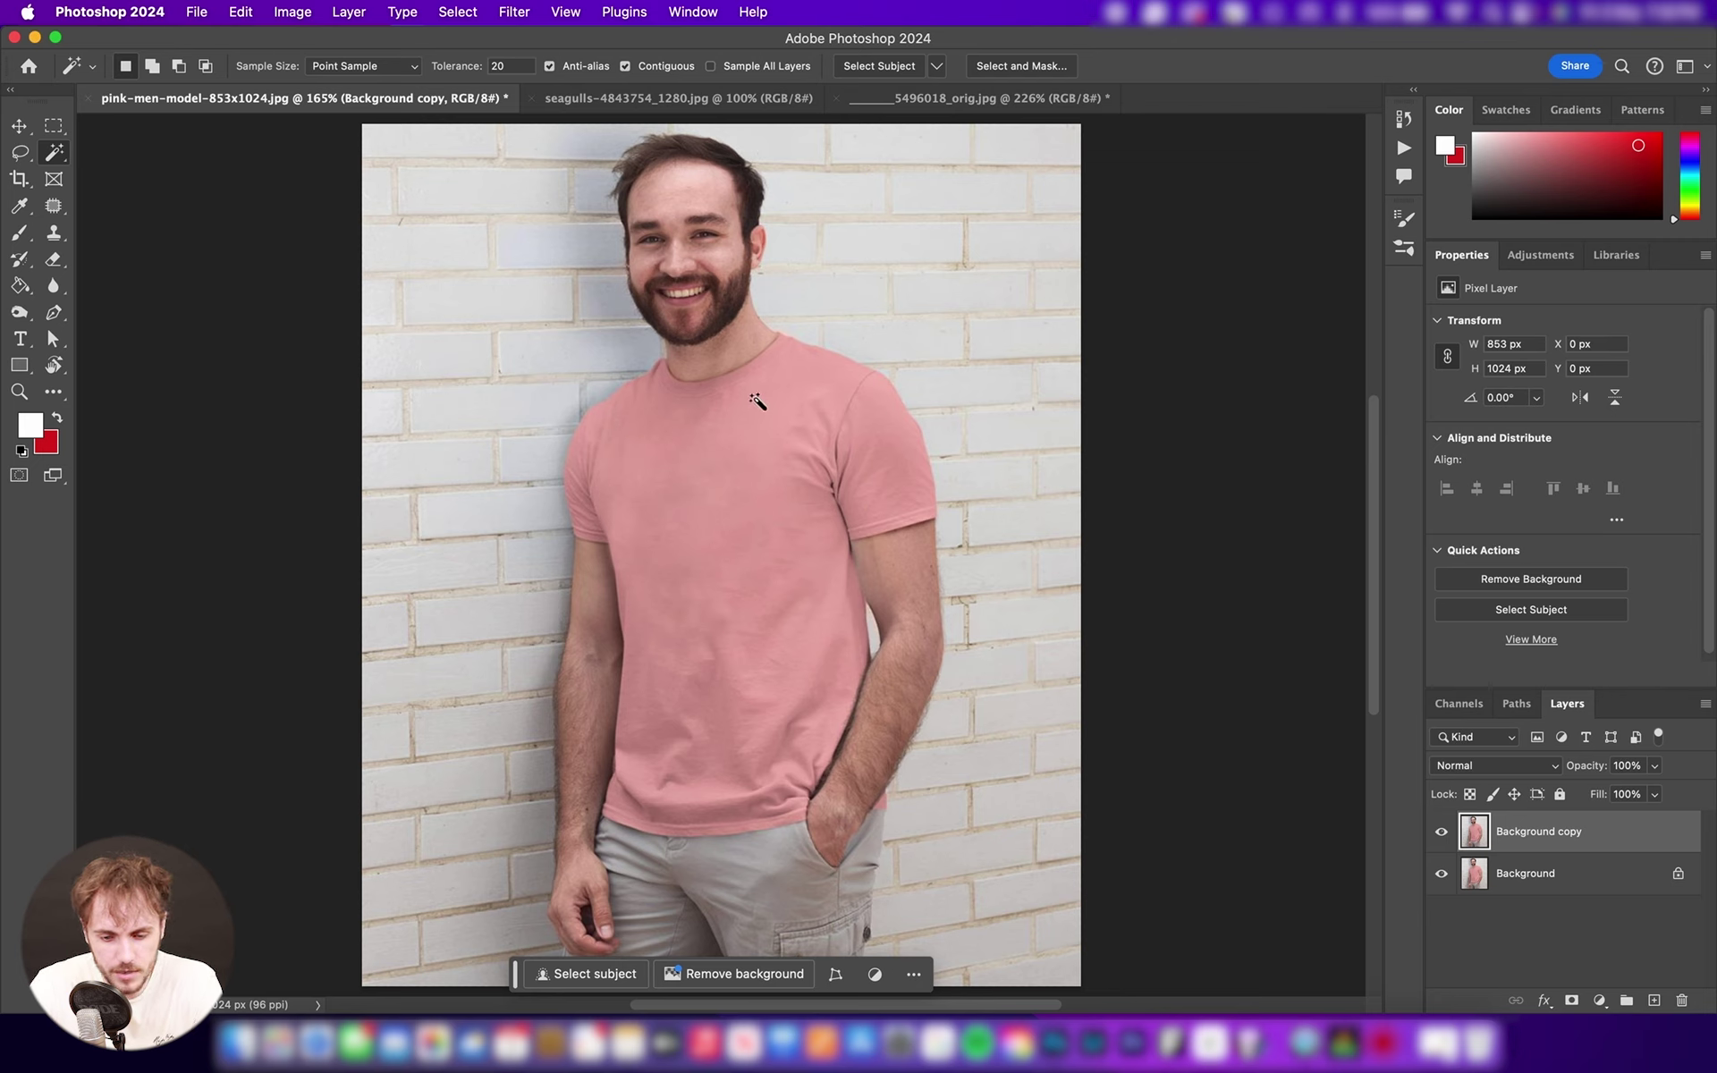
click(760, 466)
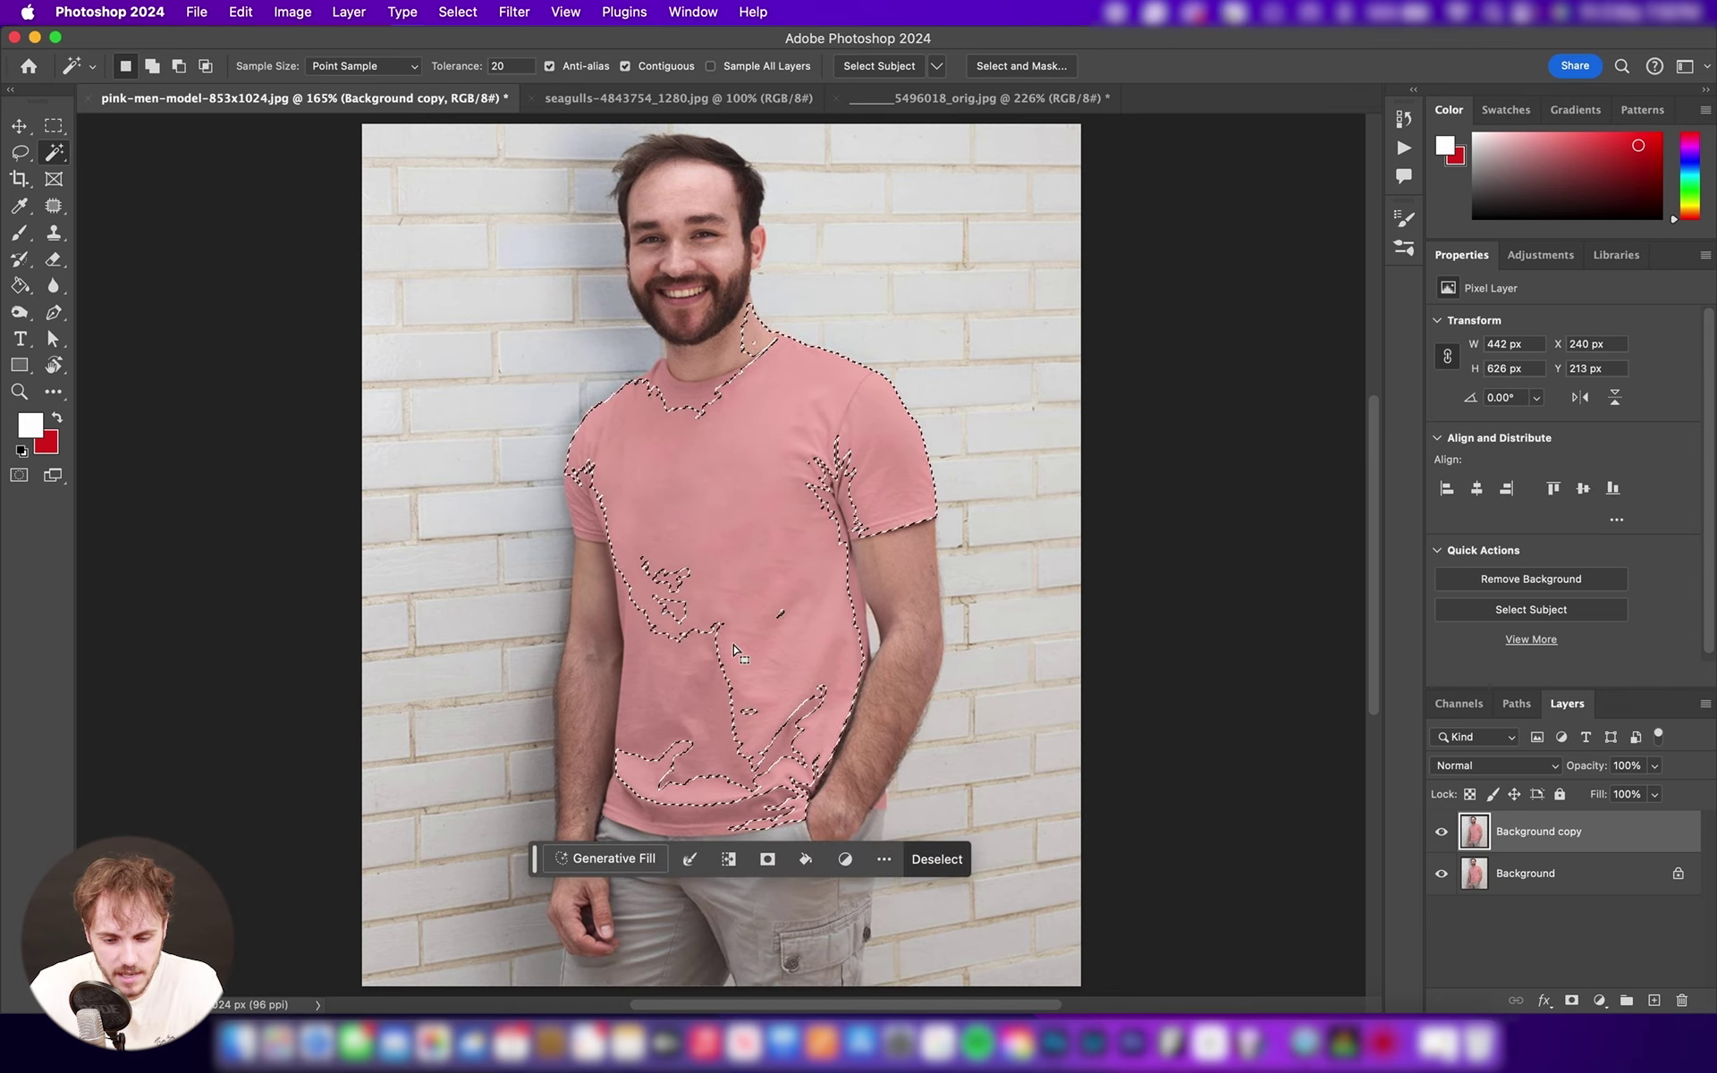
key(super+d)
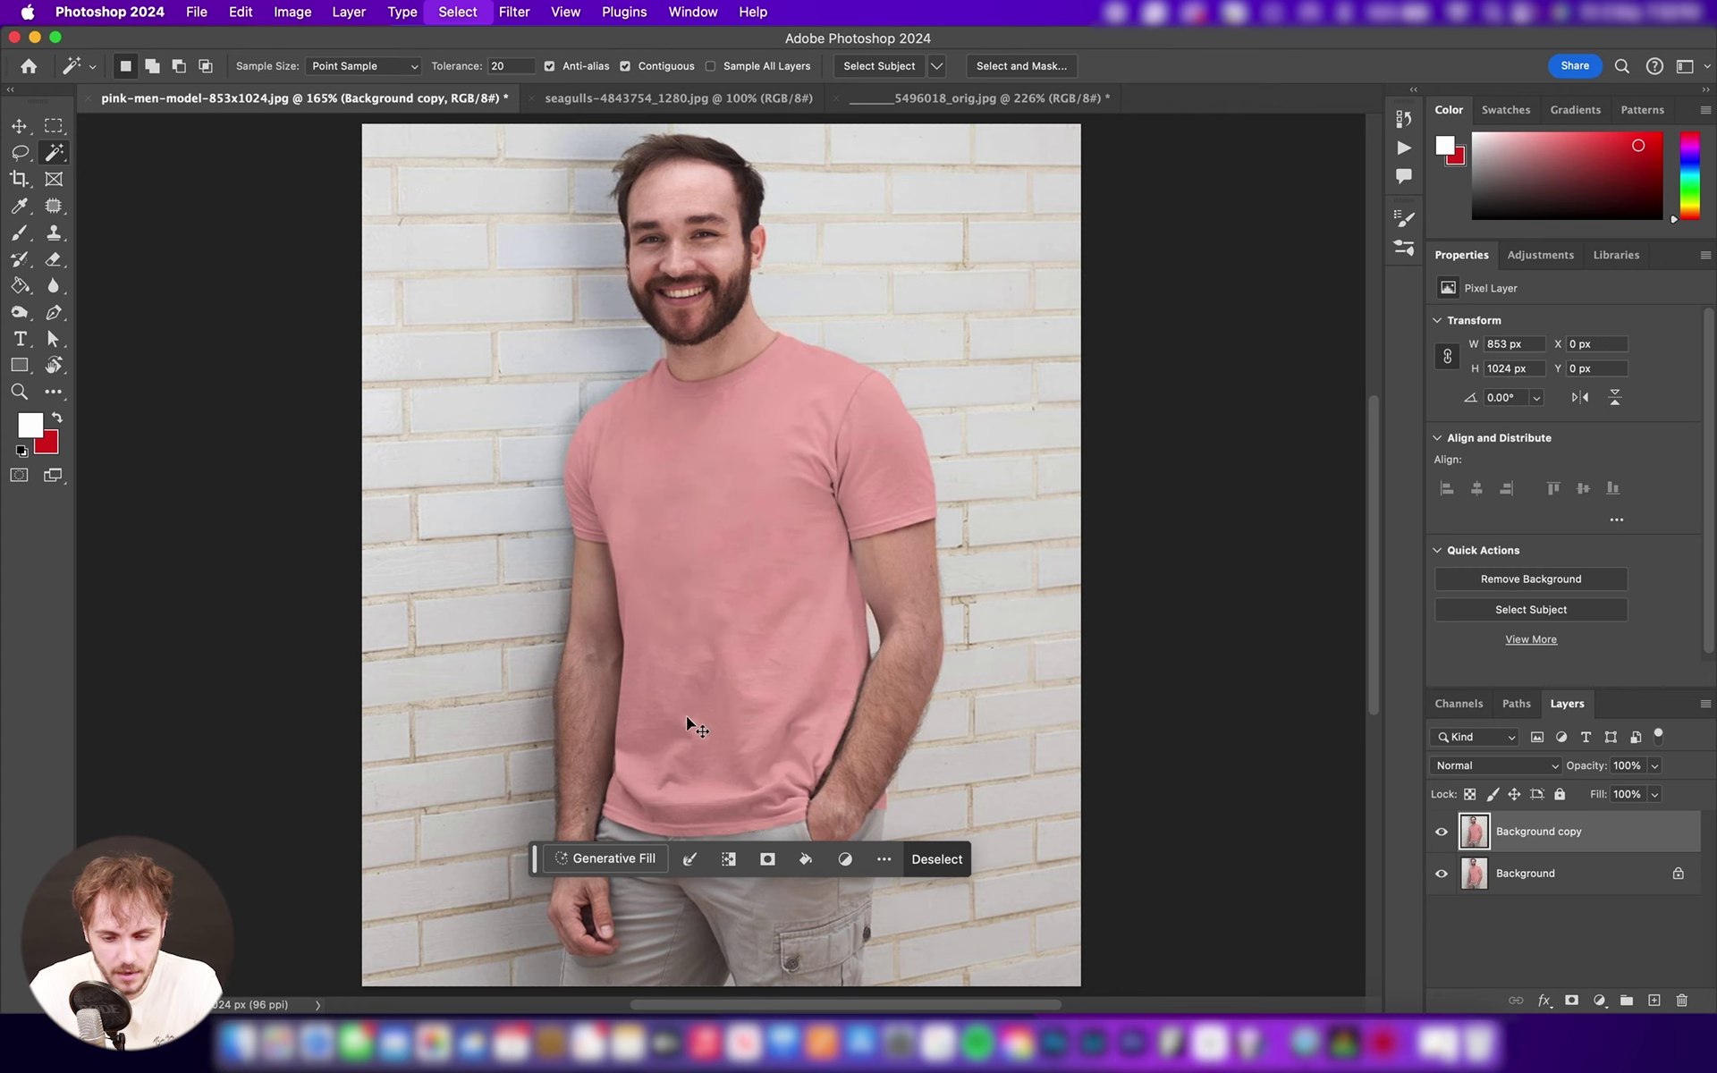
- Select the man's pink shirt, including both sleeves, using the Quick Selection tool with a 30 px brush
right_click(53, 152)
click(134, 143)
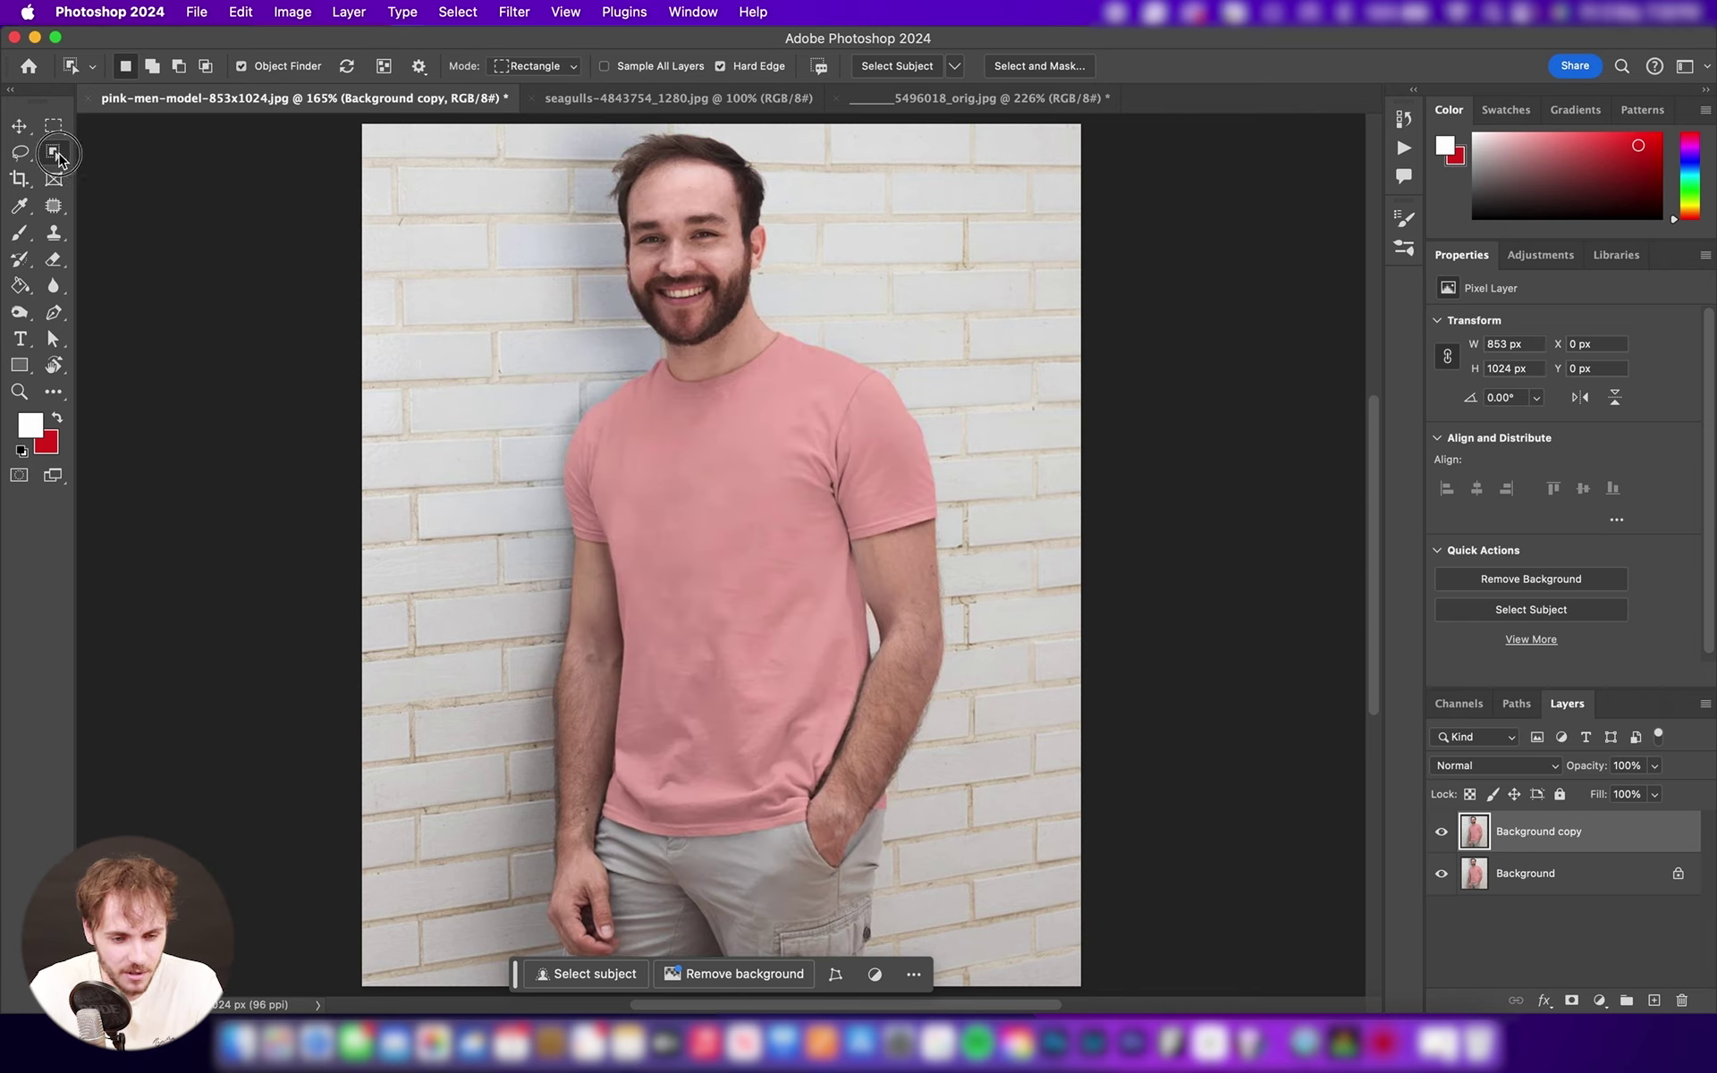
right_click(54, 152)
click(116, 168)
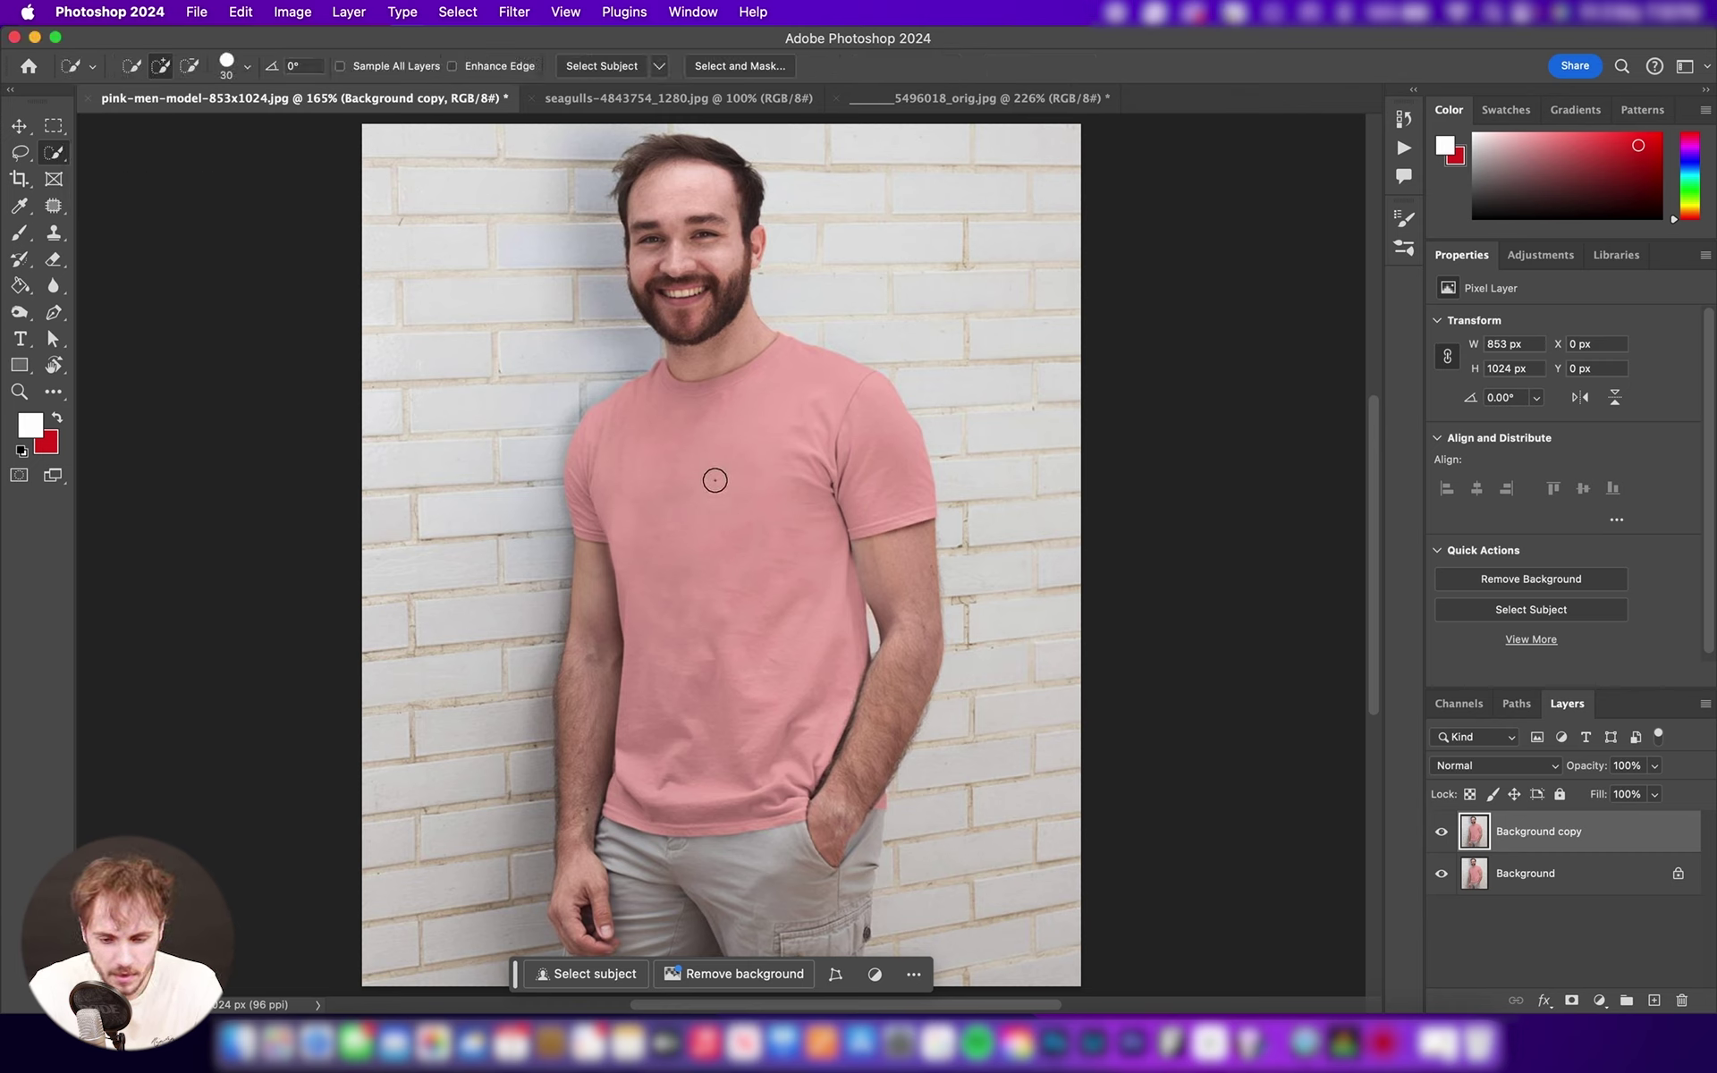
mouse_move(715, 481)
mouse_down()
mouse_move(645, 448)
mouse_move(658, 420)
mouse_move(801, 411)
mouse_move(866, 441)
mouse_up()
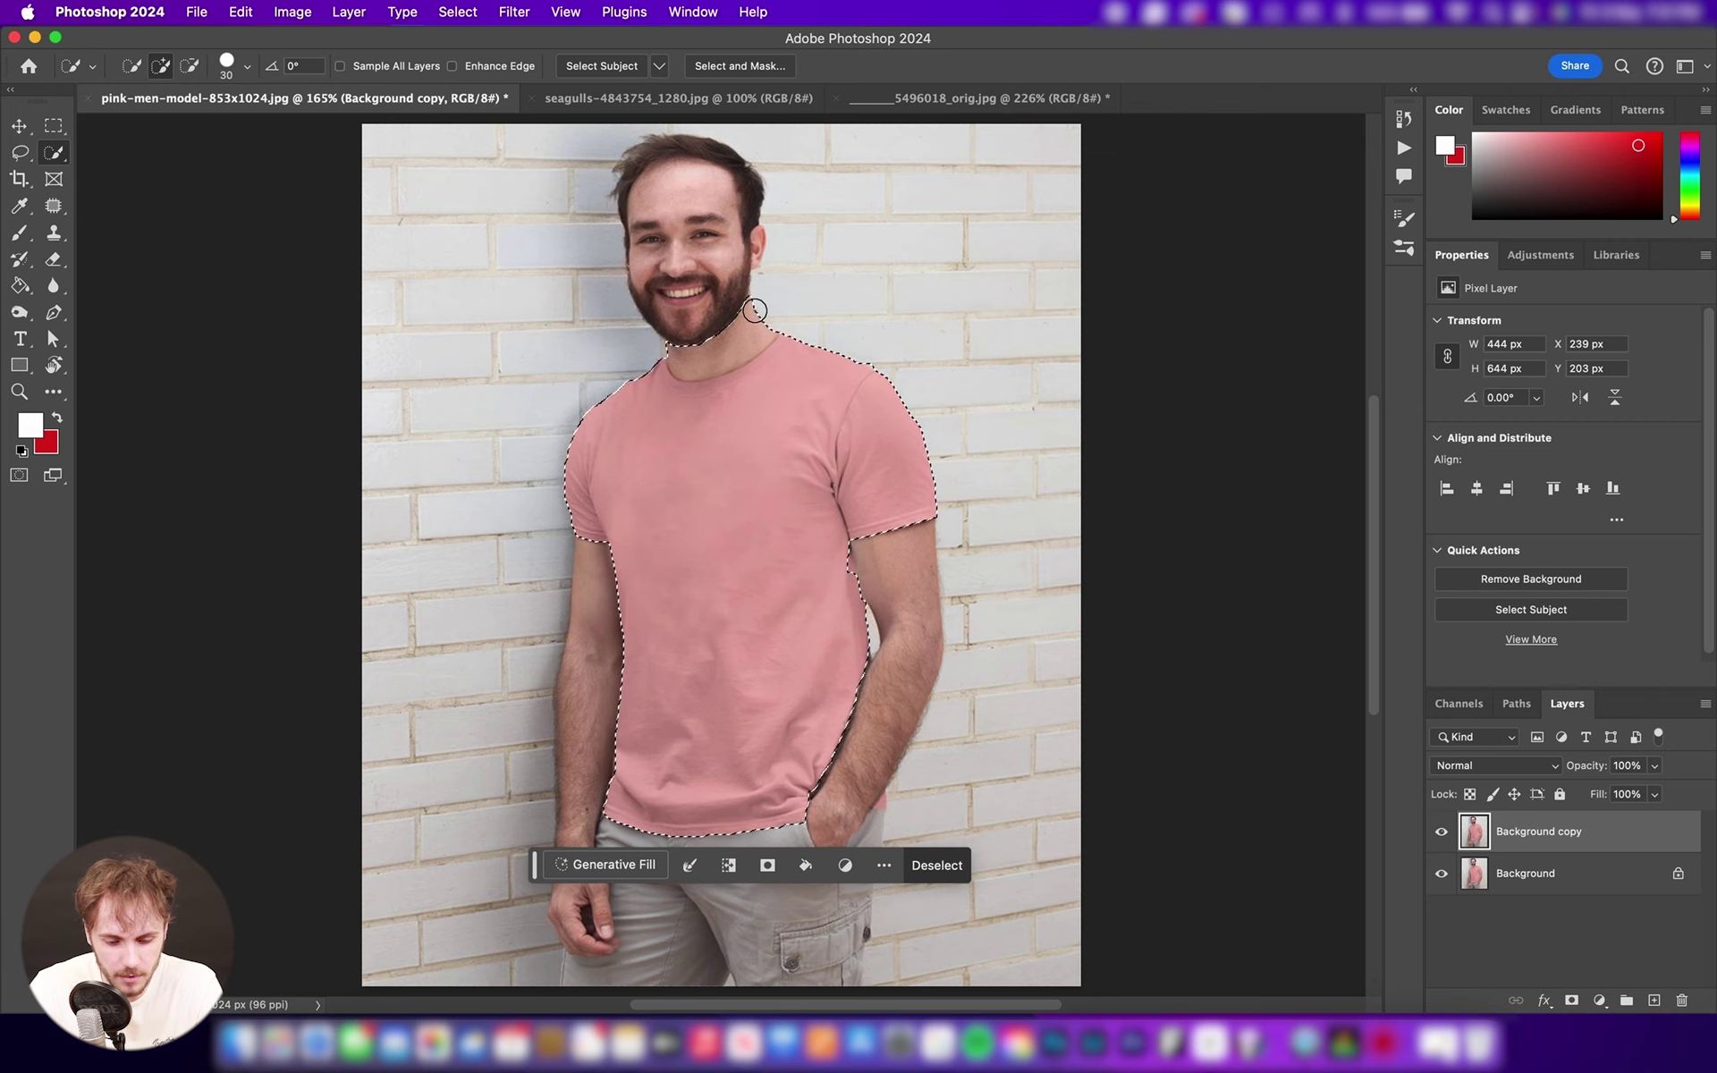
- Subtract the man's neck from the shirt selection so its edge follows the collar, using the Quick Selection tool
scroll(729, 269, up, 3)
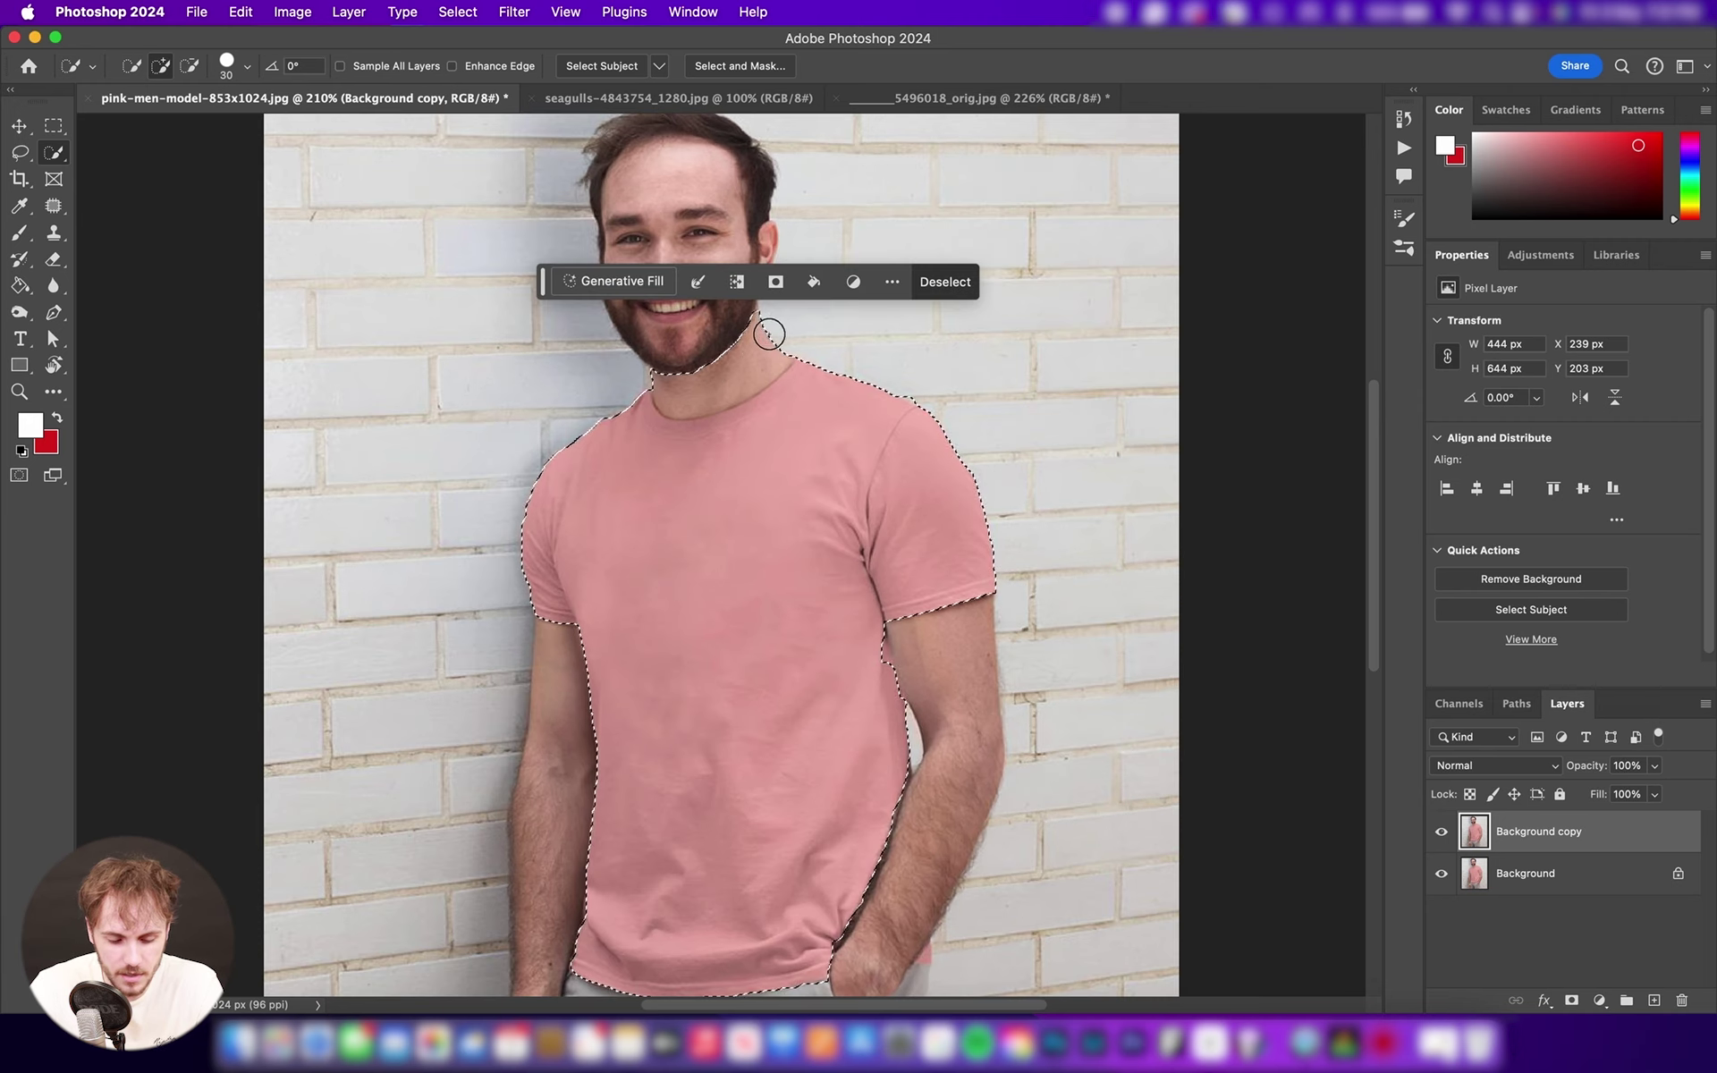
key(alt)
mouse_move(766, 325)
mouse_down()
mouse_move(718, 372)
mouse_move(670, 380)
mouse_up()
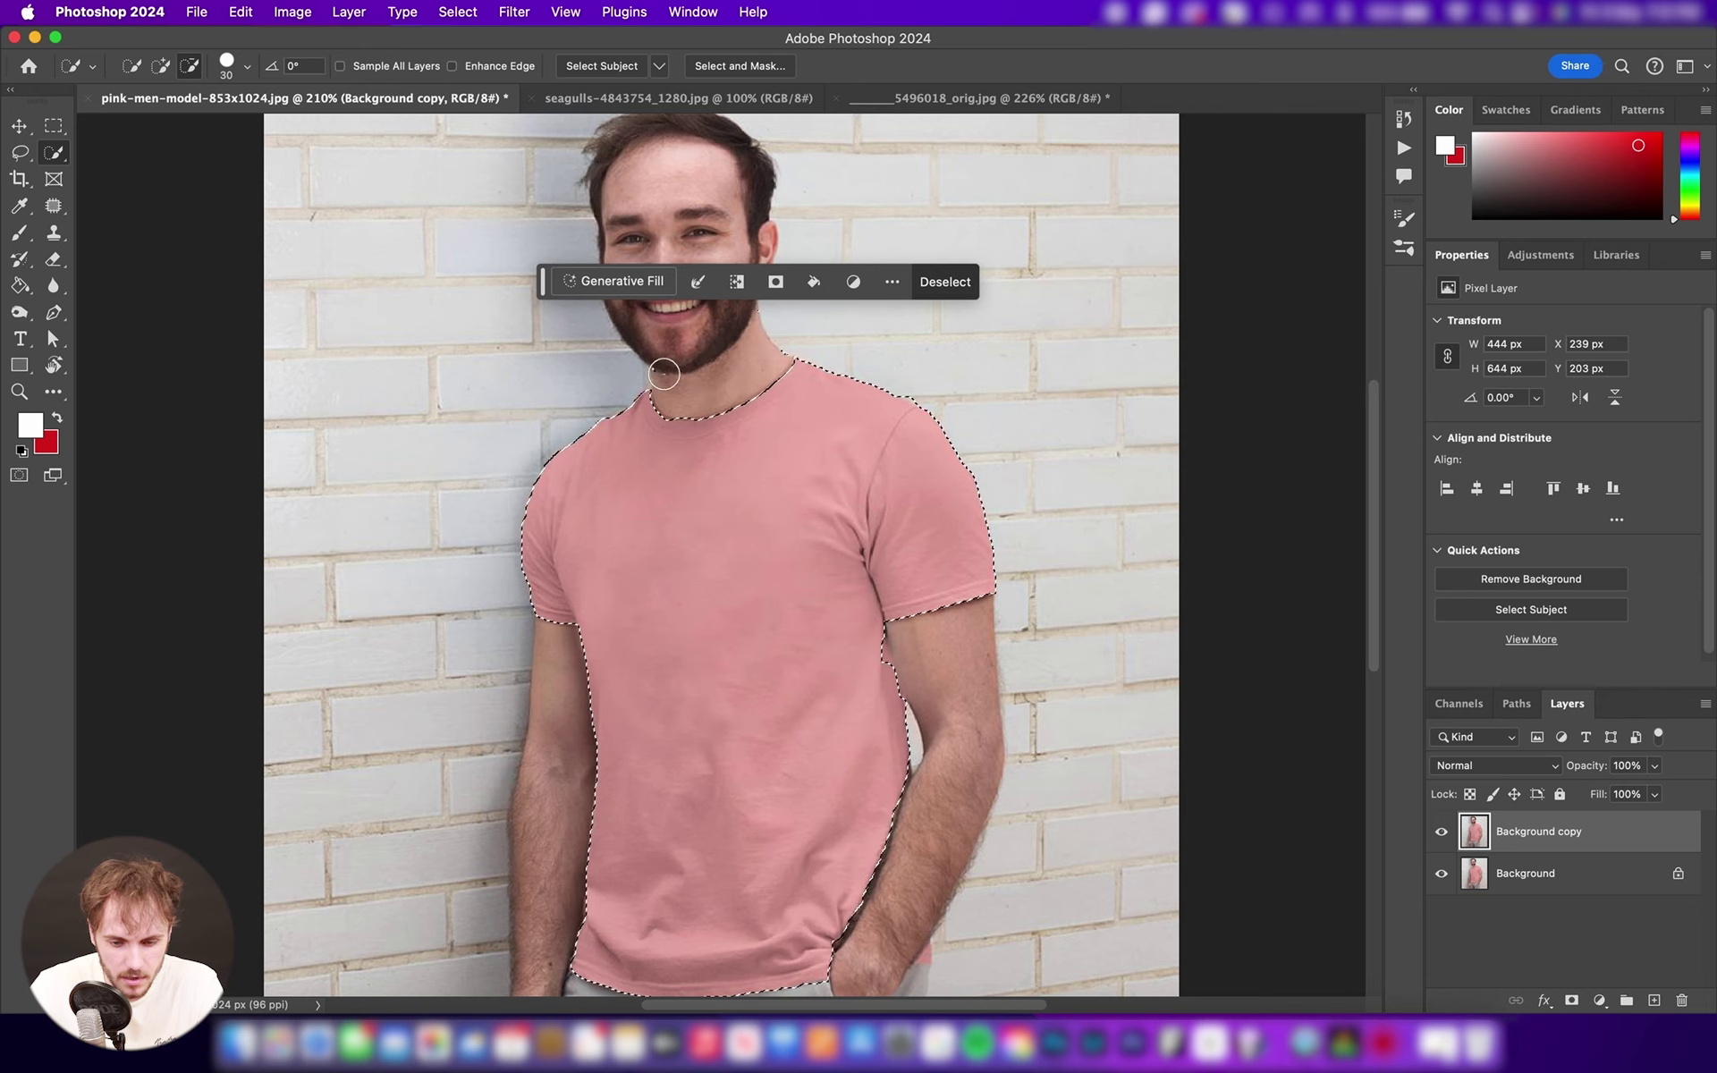
drag(756, 330, 778, 353)
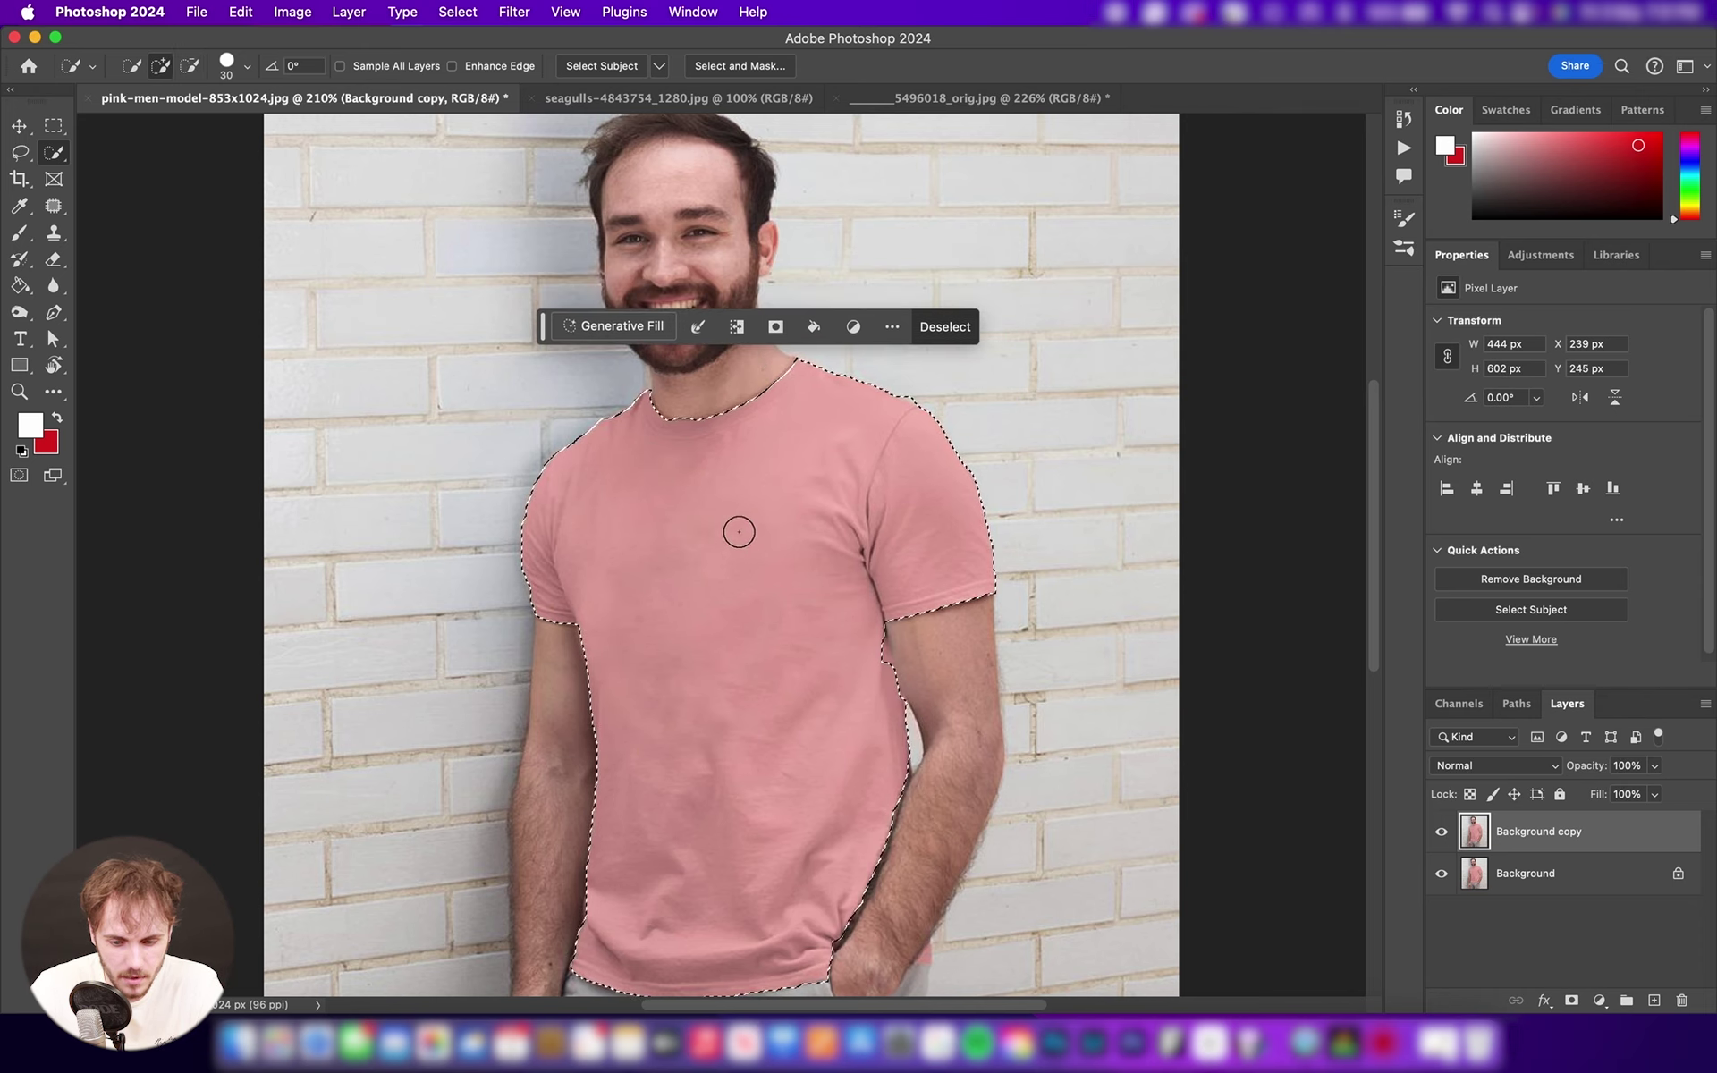
- Add the small pink shirt corner behind the pocketed hand to the selection with a 9 px Quick Selection brush
scroll(740, 525, down, 5)
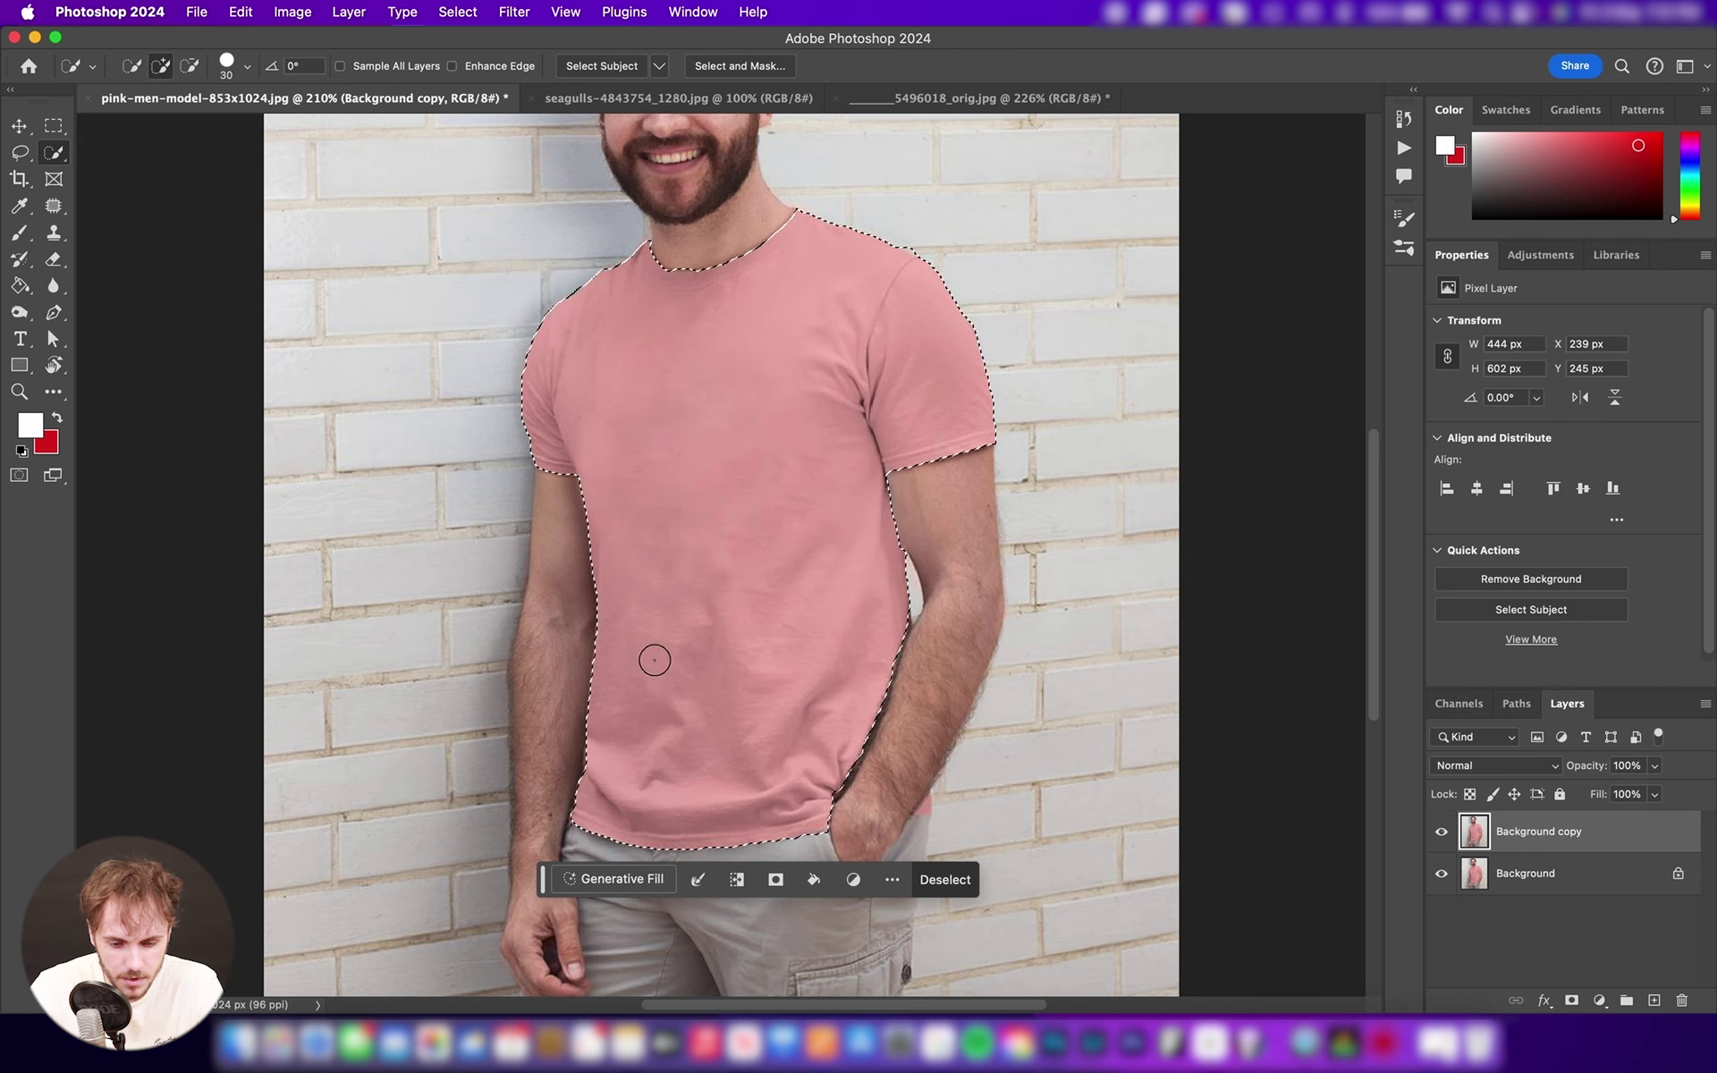
scroll(928, 659, down, 5)
scroll(930, 660, up, 1)
scroll(931, 661, up, 6)
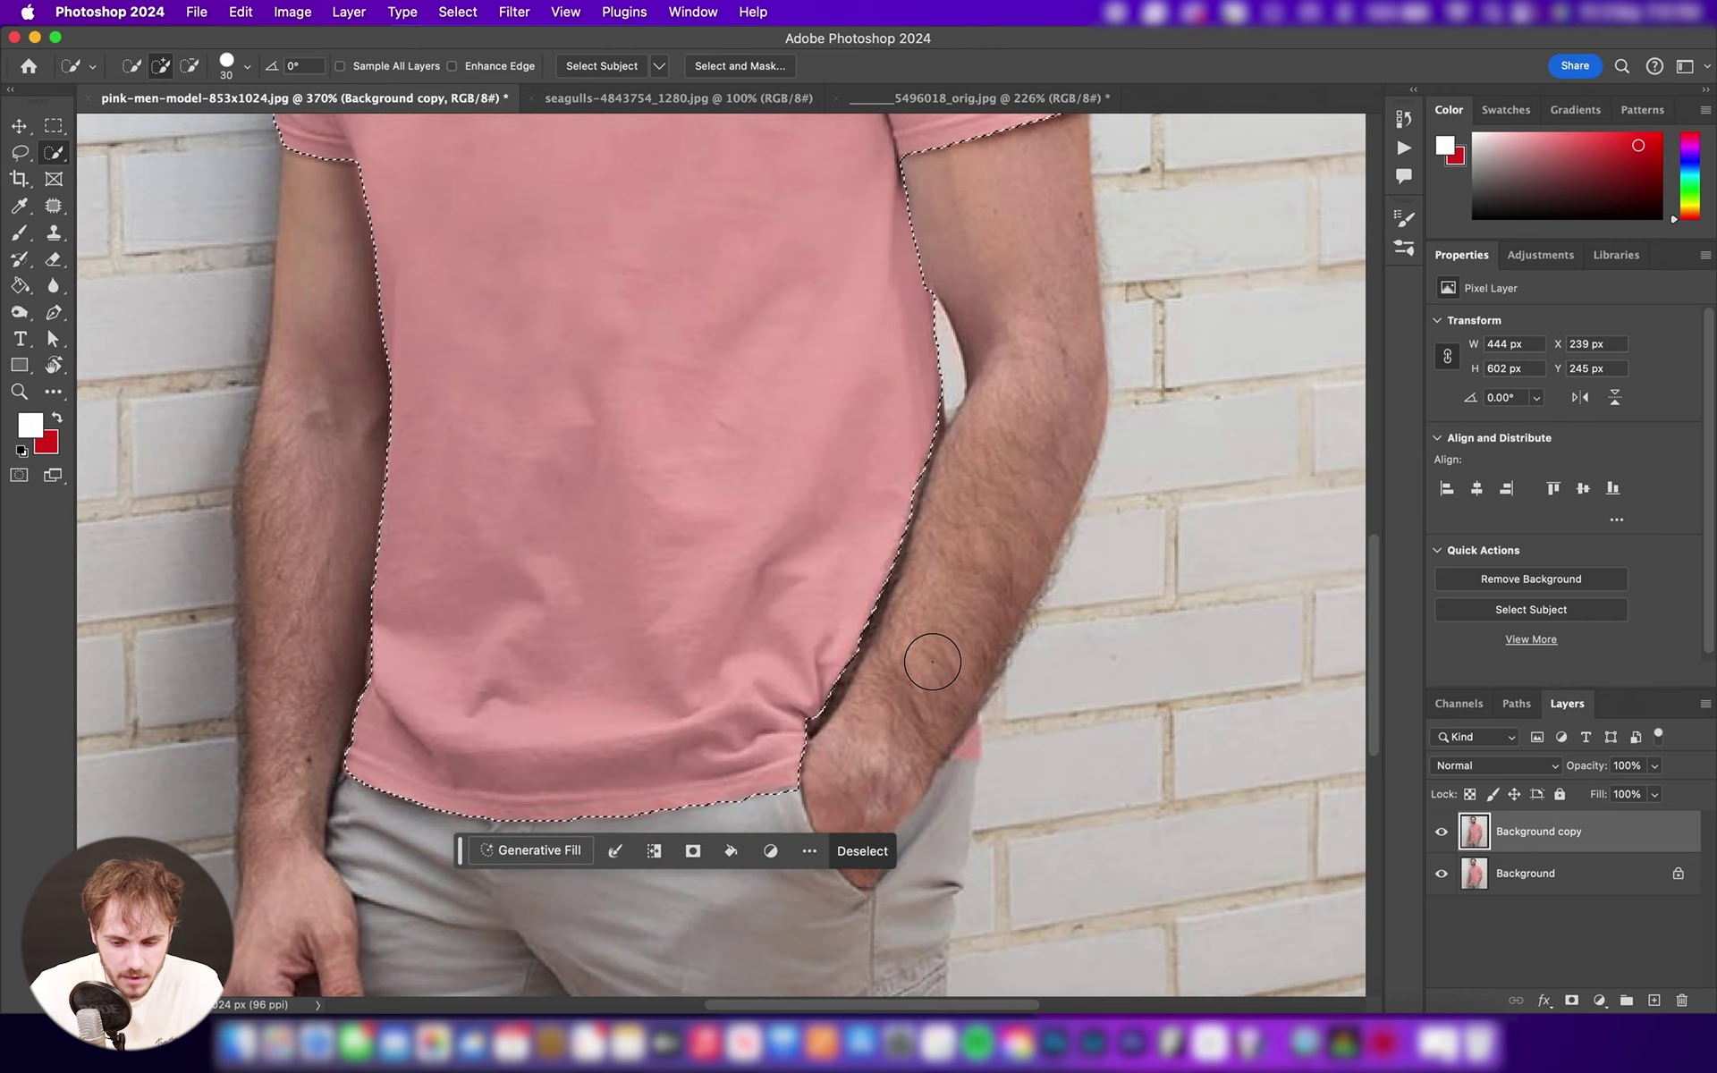
key(bracketleft)
key(bracketleft)
key(bracketleft)
key(bracketleft)
key(bracketleft)
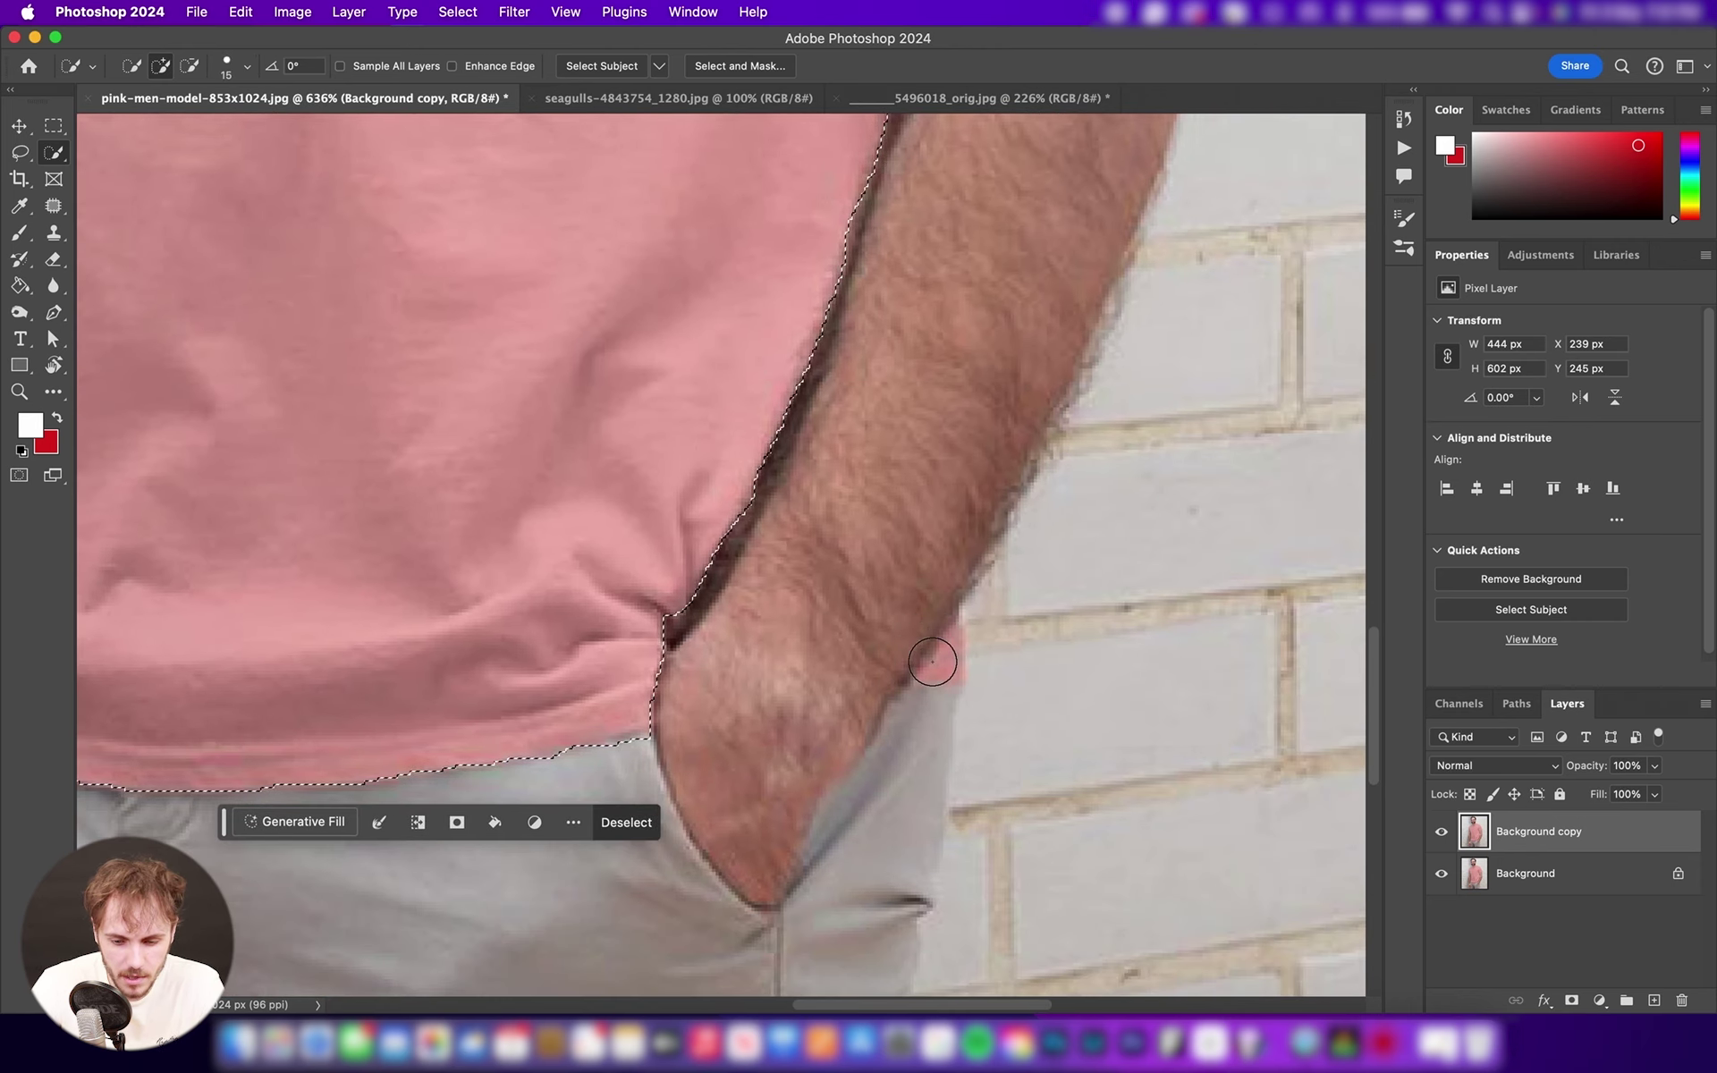
drag(931, 659, 939, 672)
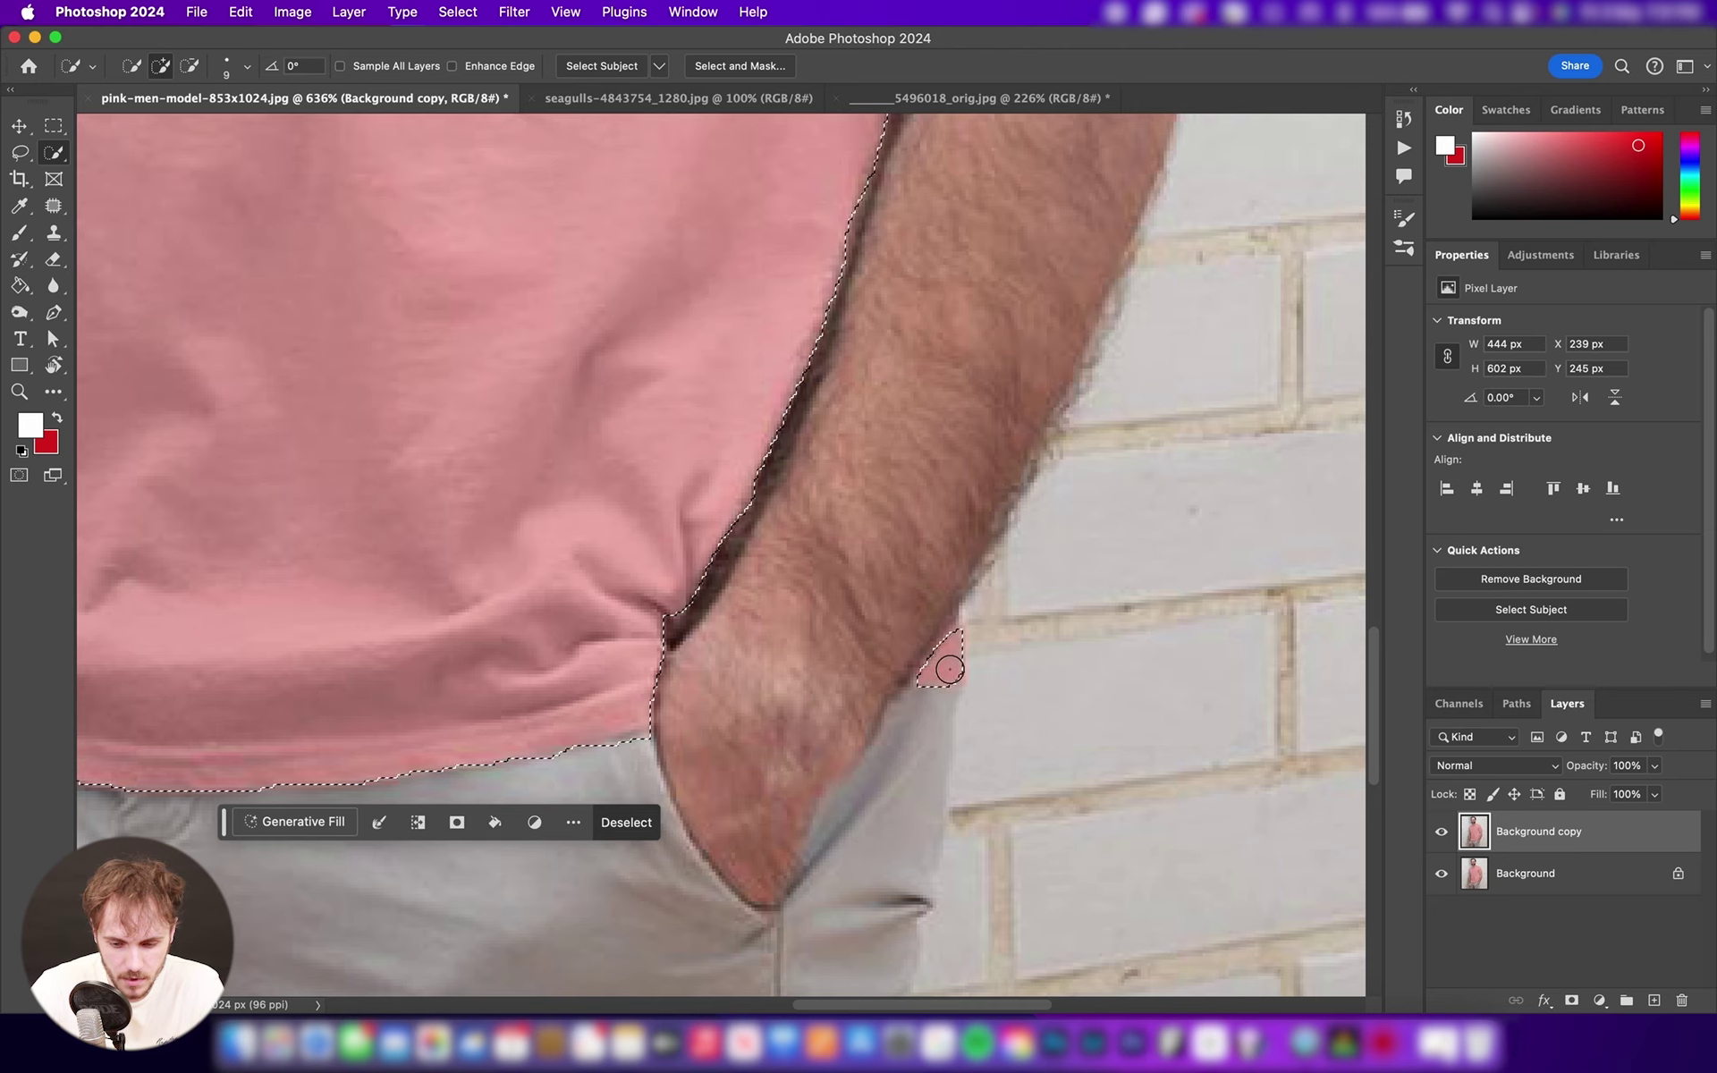
scroll(950, 673, down, 6)
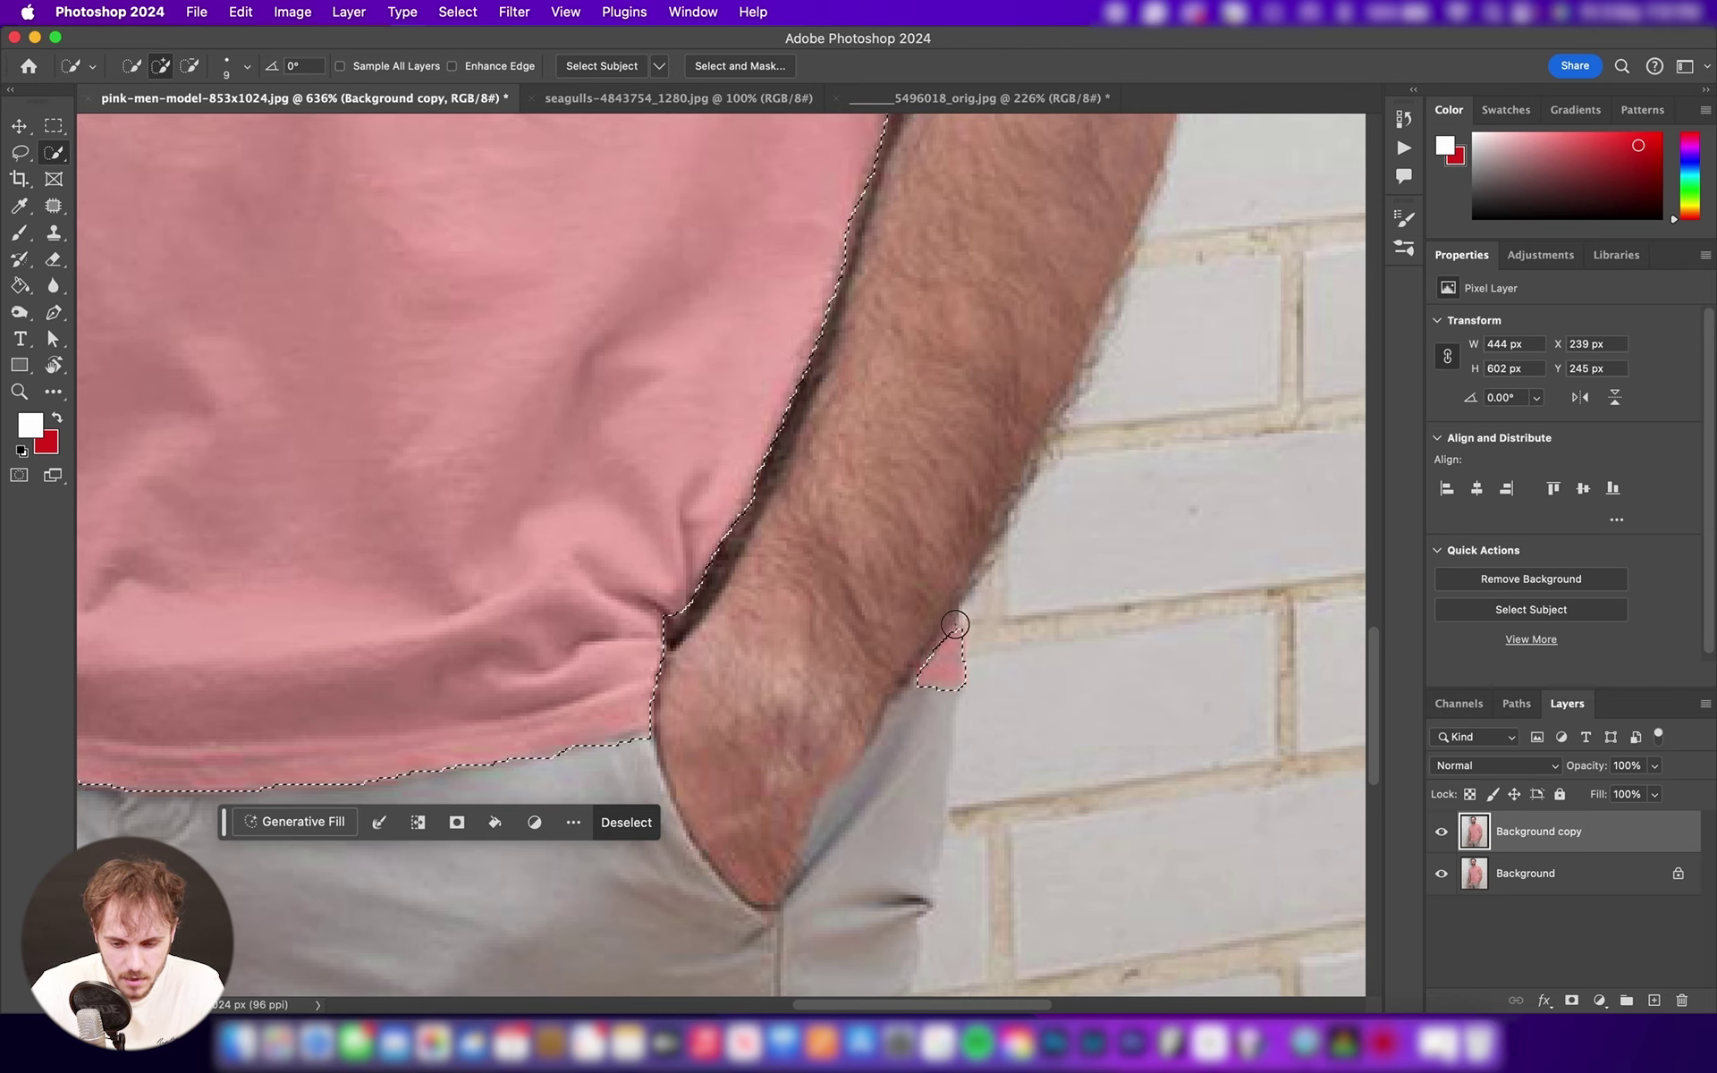
- Add a Hue/Saturation adjustment layer masked to the selected shirt, with Hue +166 and Saturation -15
key(v)
scroll(743, 387, down, 3)
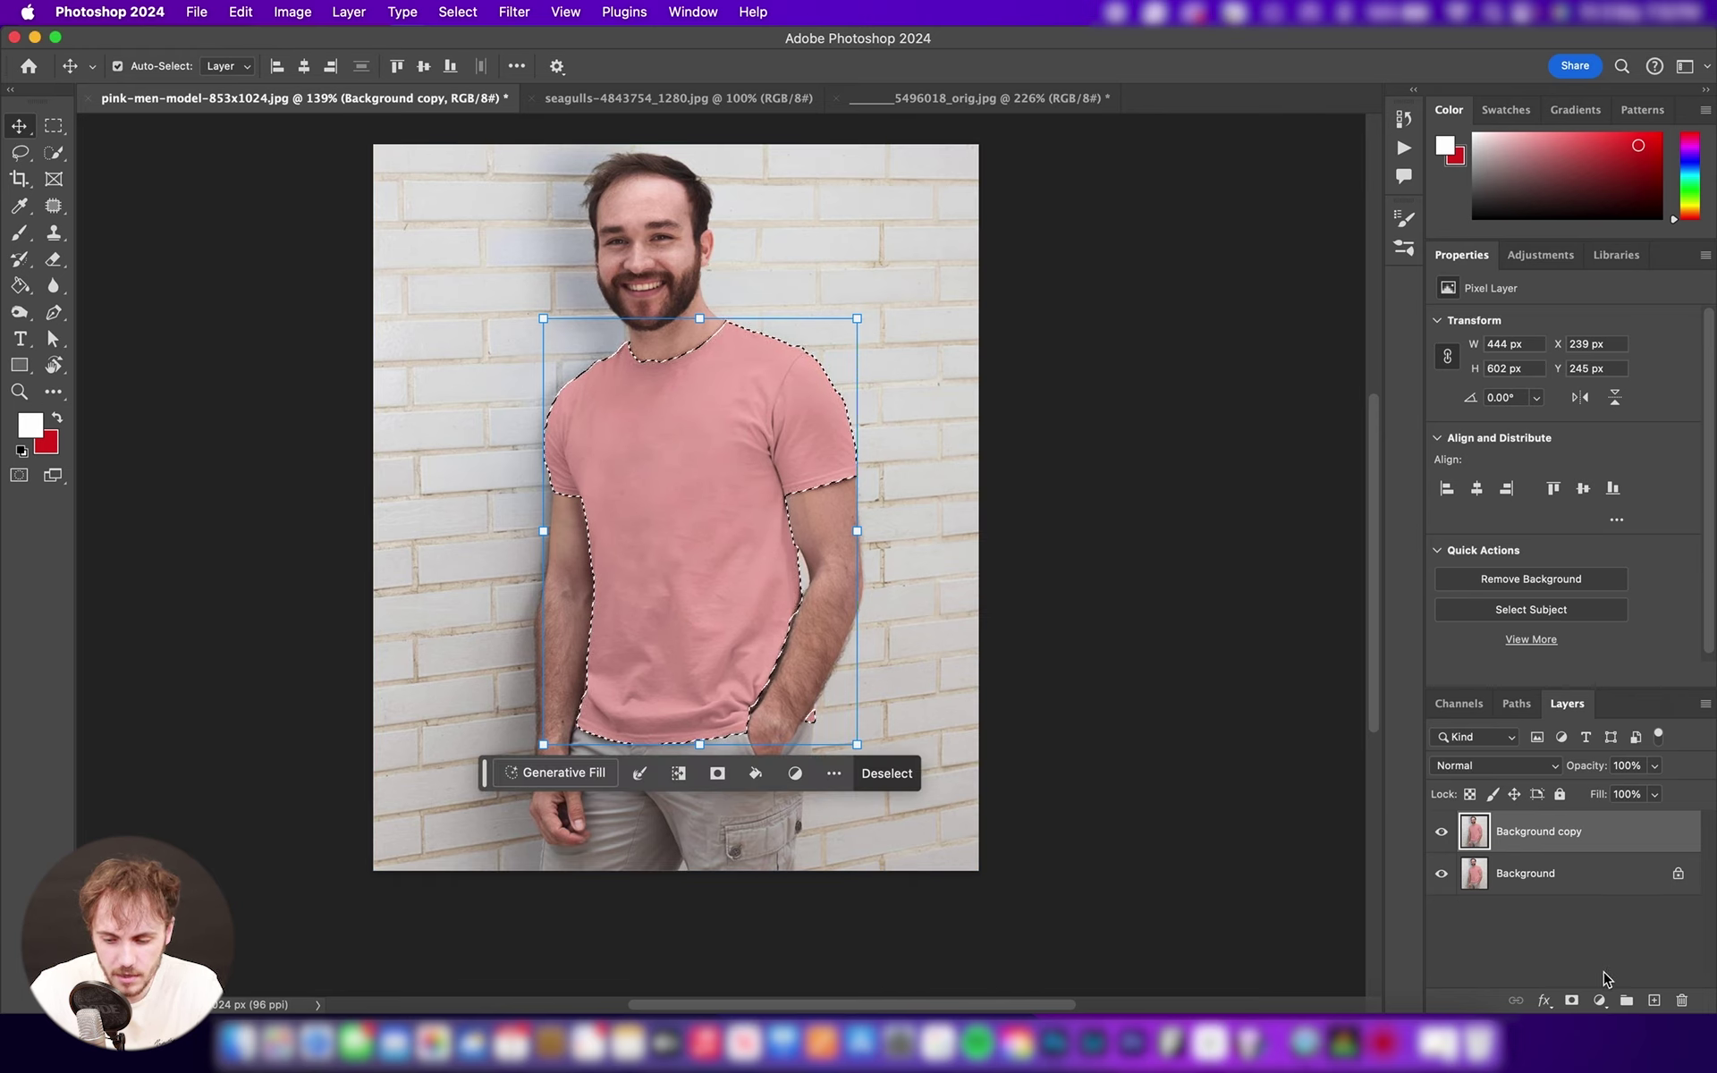
click(1595, 999)
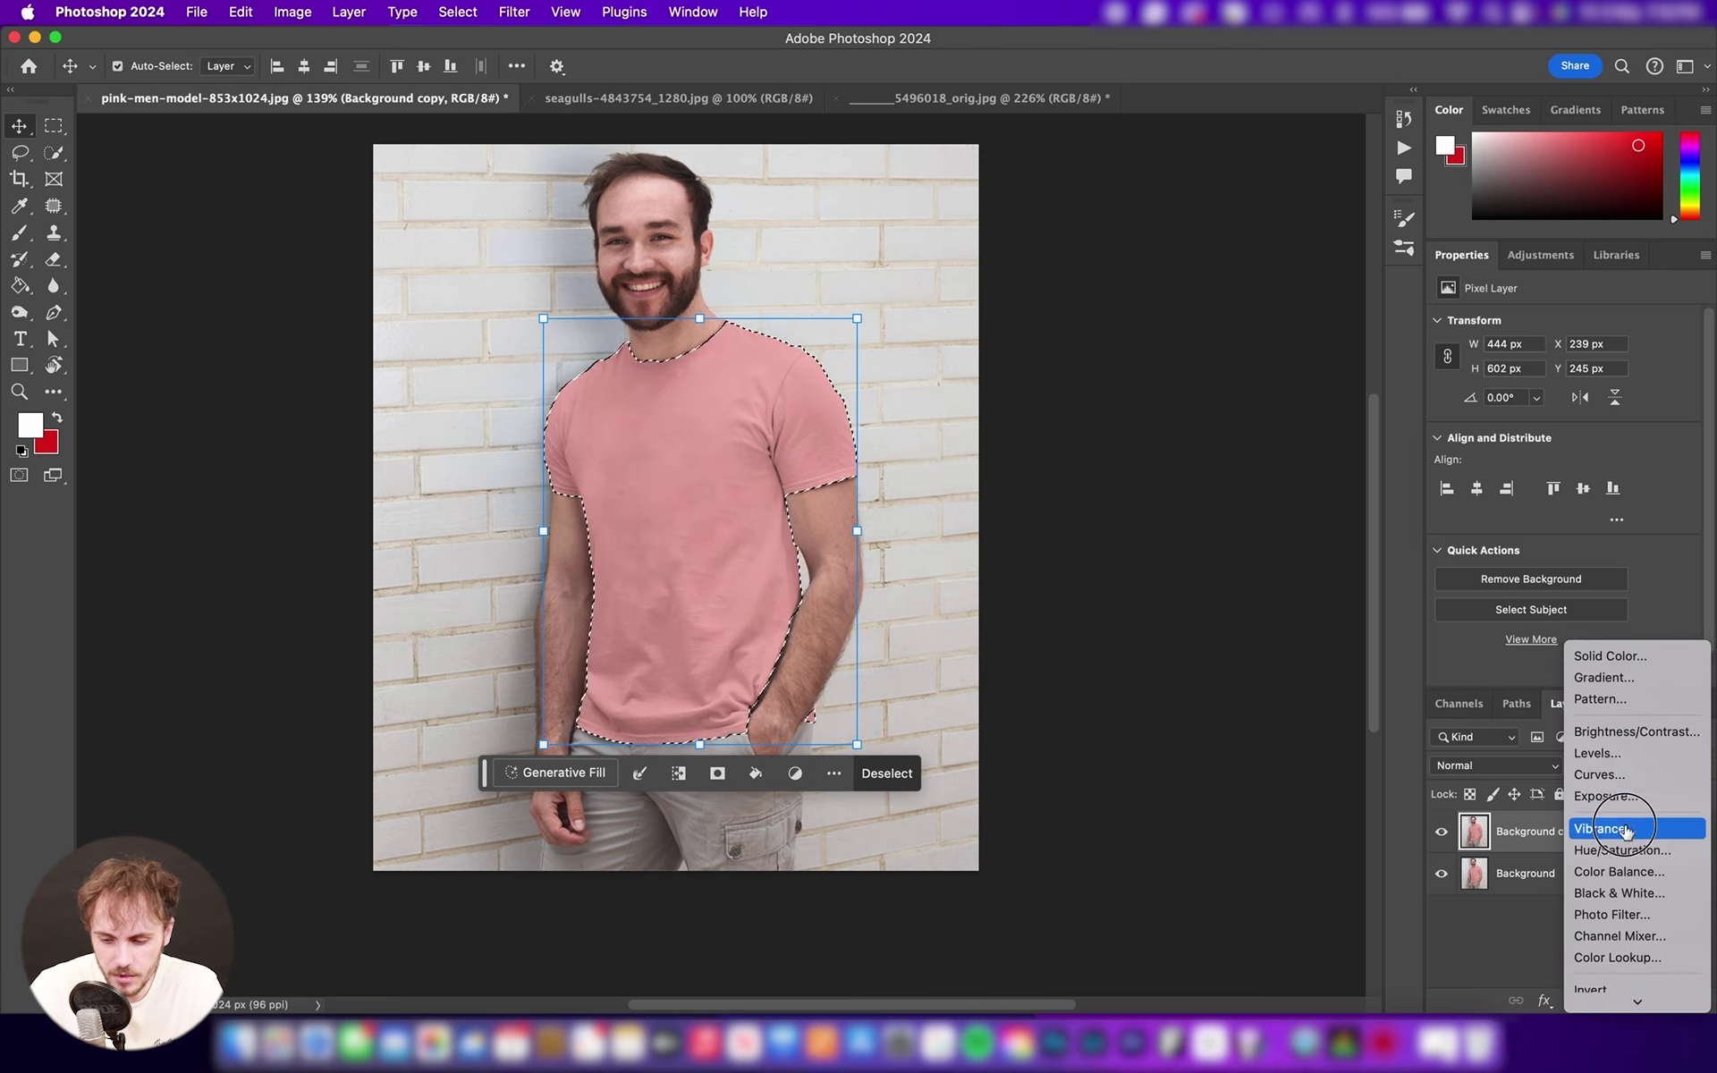
click(1629, 851)
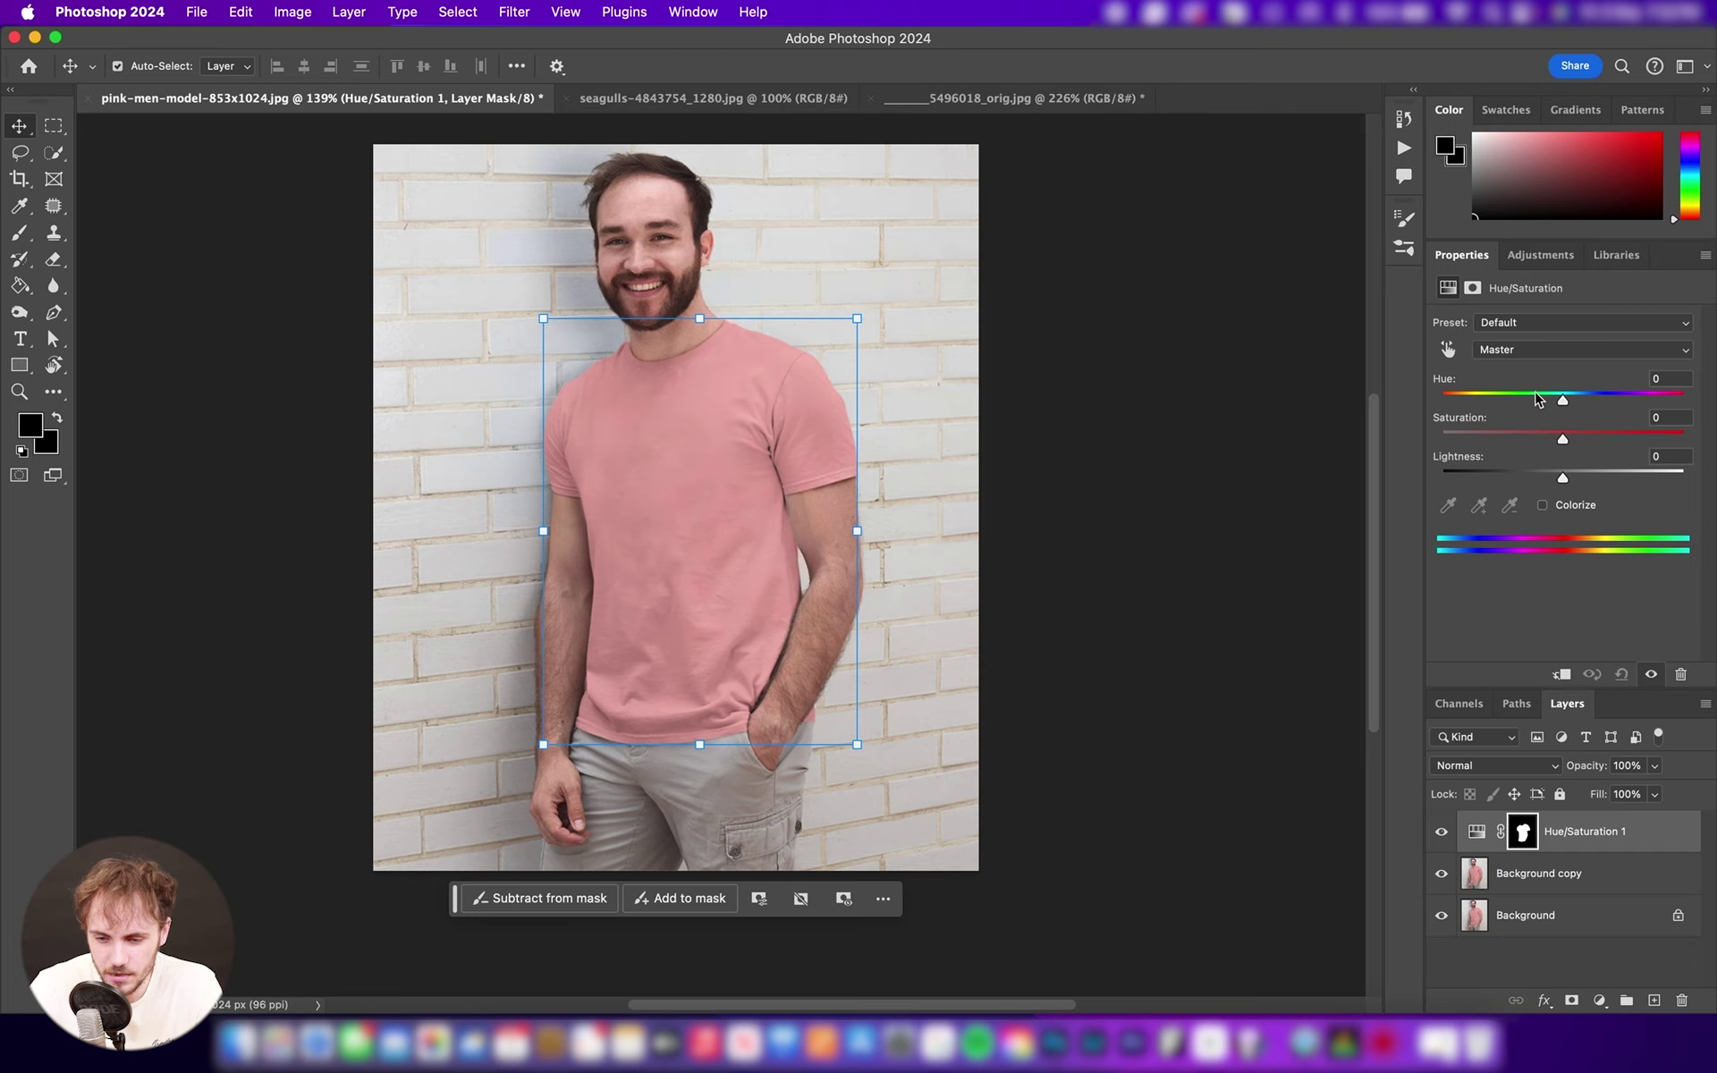
drag(1563, 404, 1546, 442)
drag(1644, 399, 1677, 404)
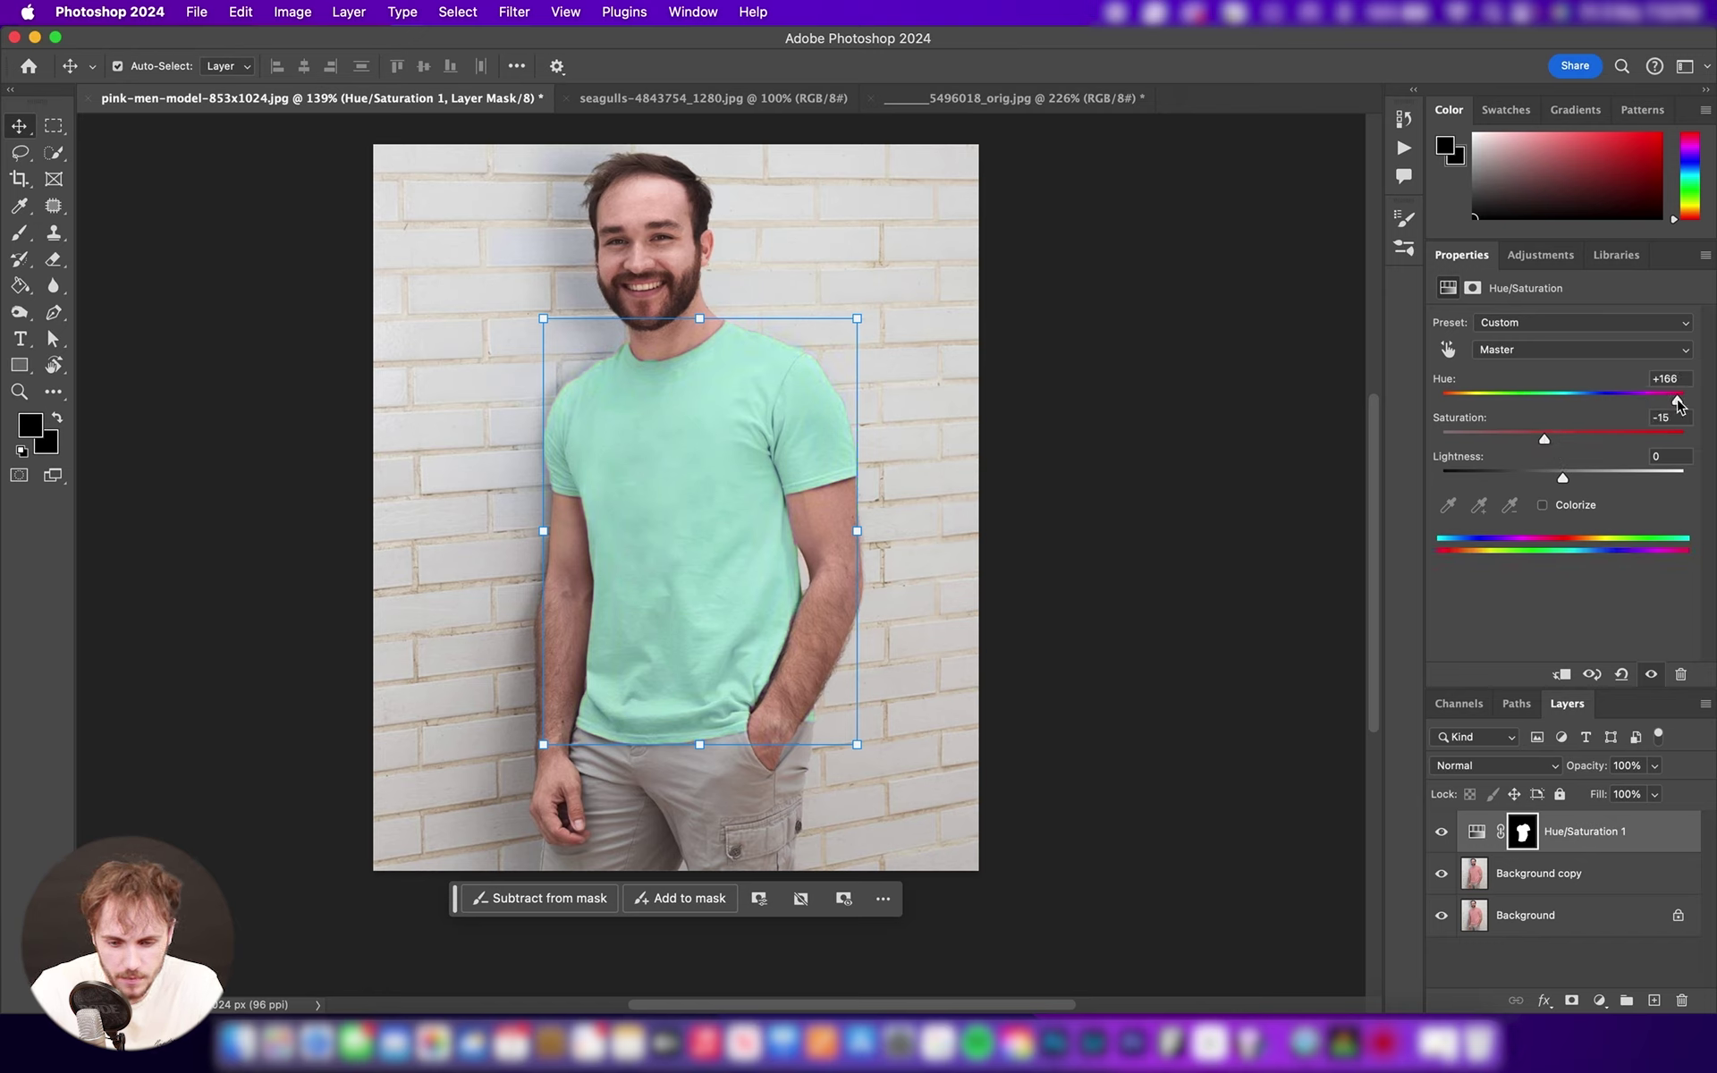
- Inspect the recoloured shirt's collar and sleeve edges up close, and deselect the adjustment layer to view the whole photo
scroll(671, 364, up, 5)
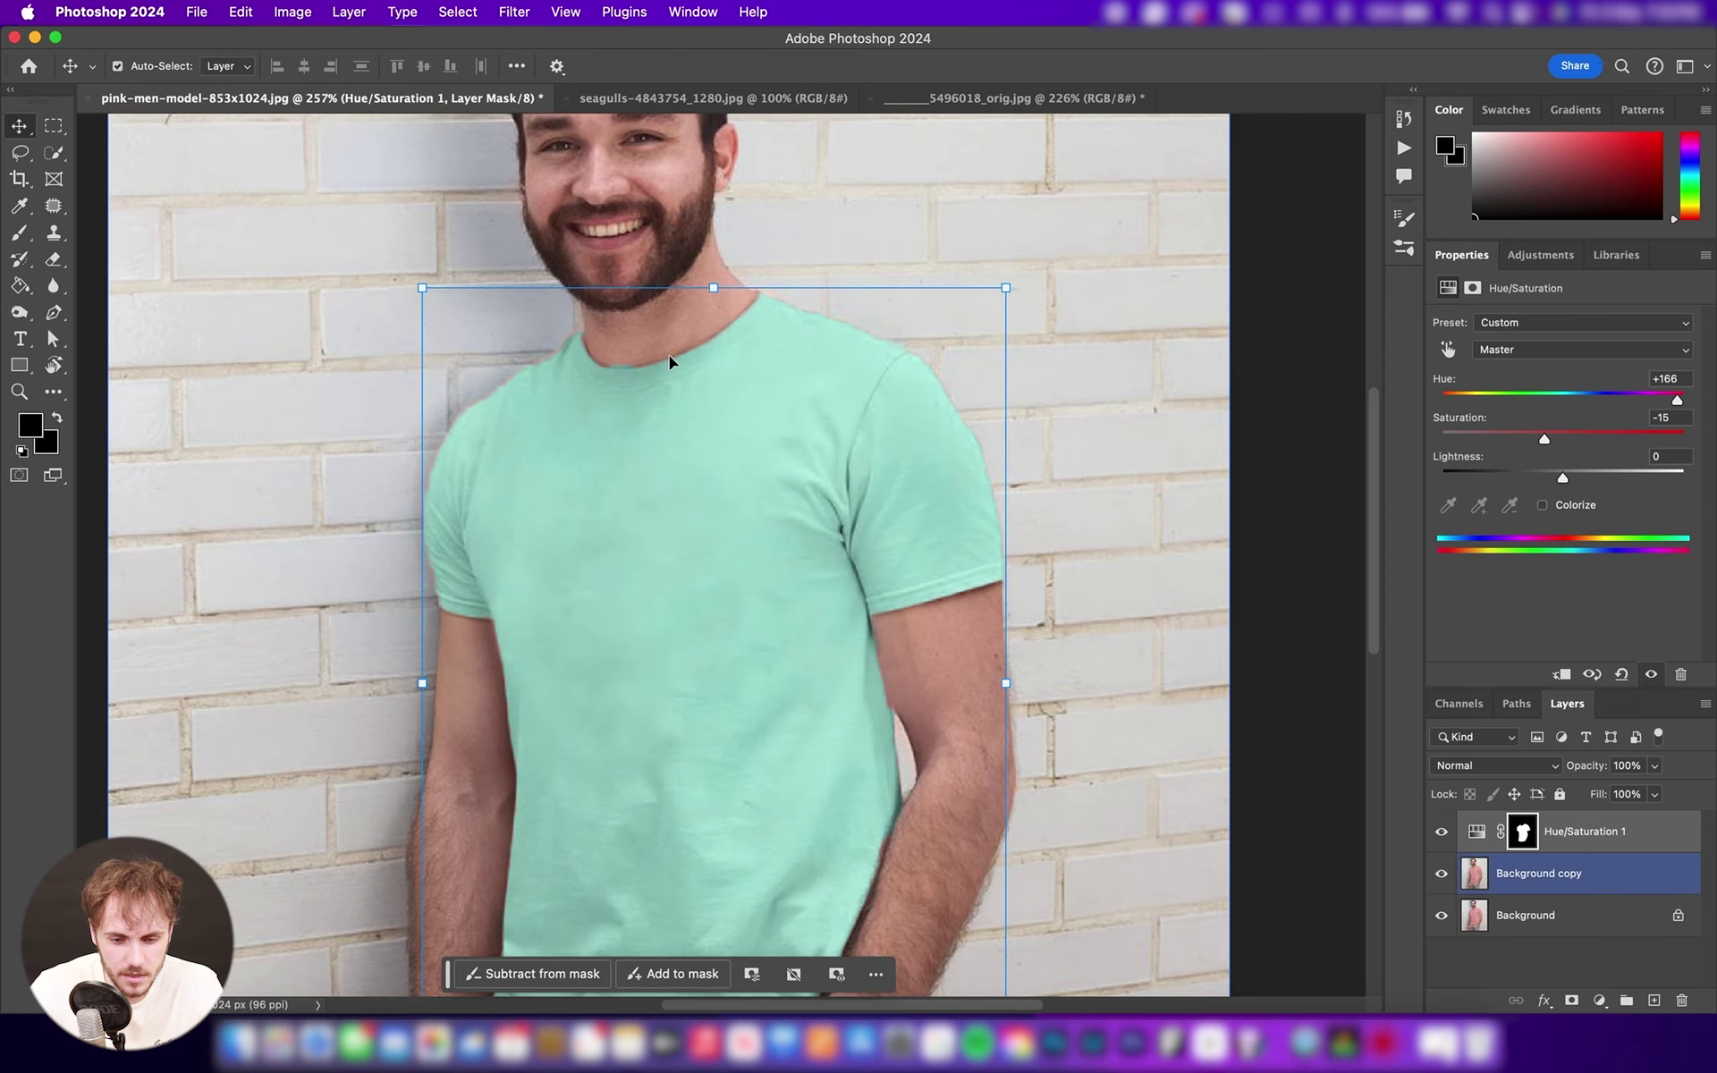
scroll(669, 356, up, 4)
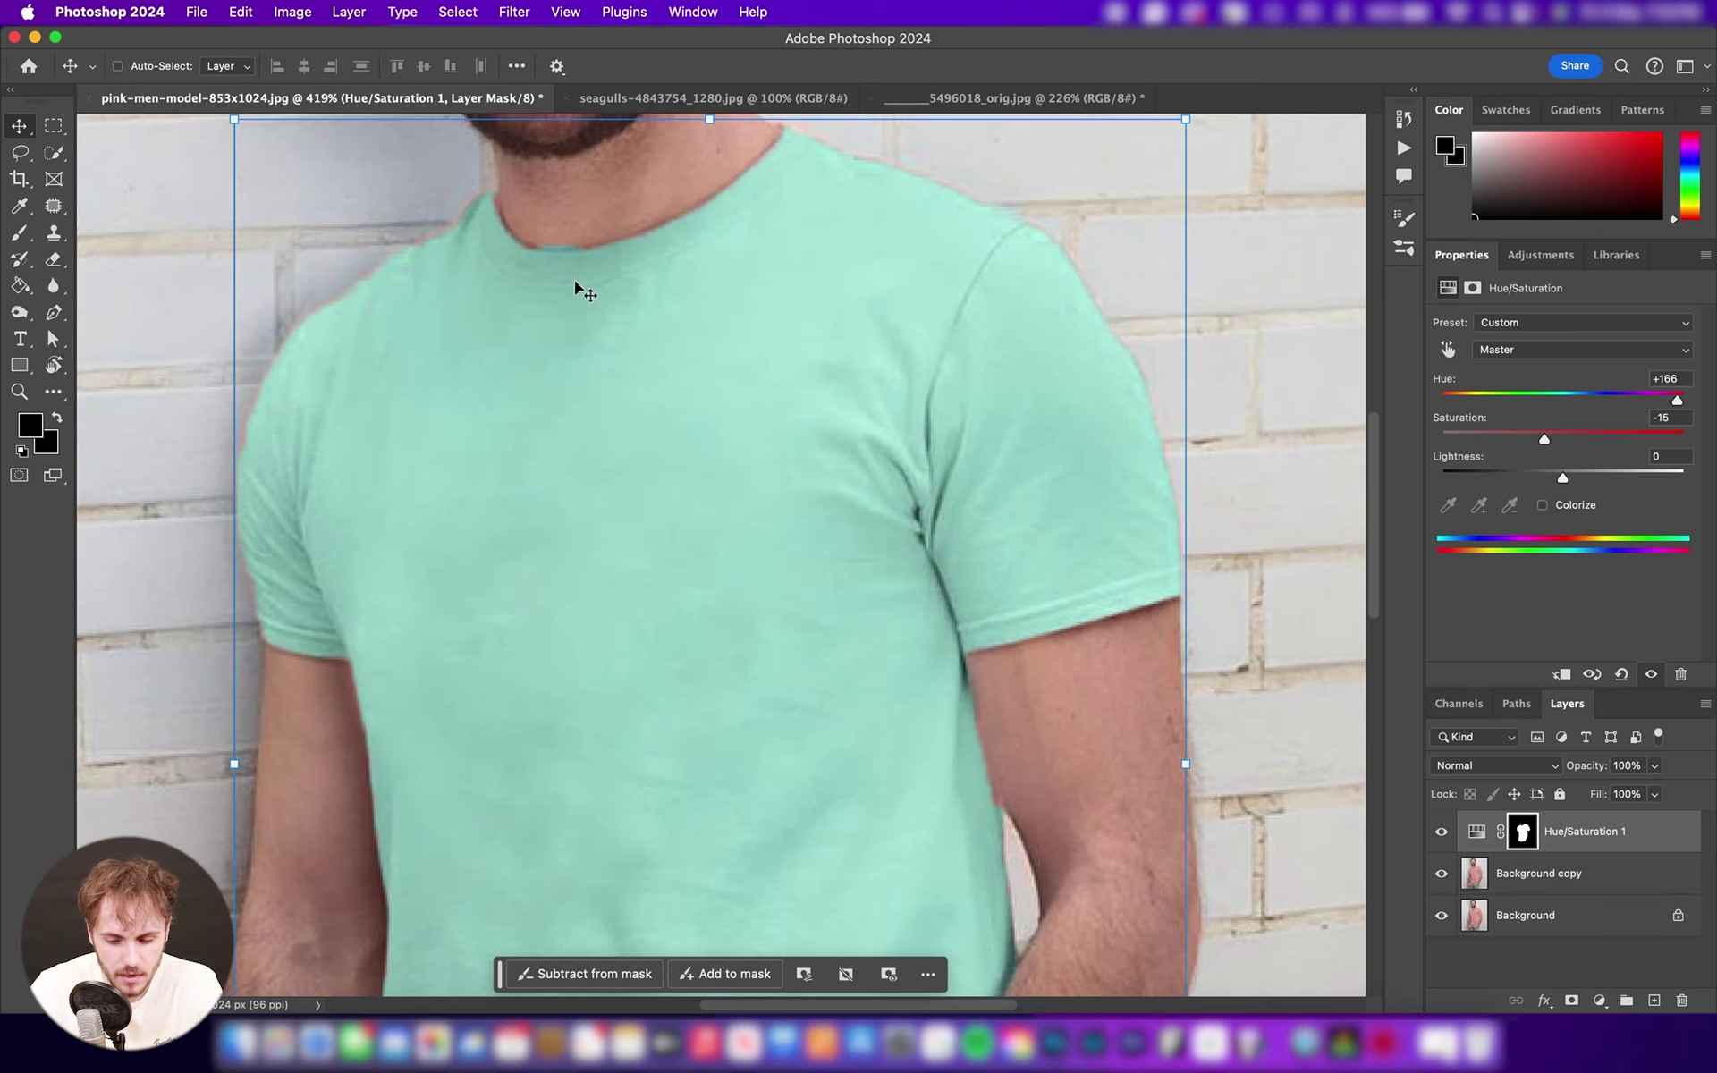
scroll(574, 281, down, 6)
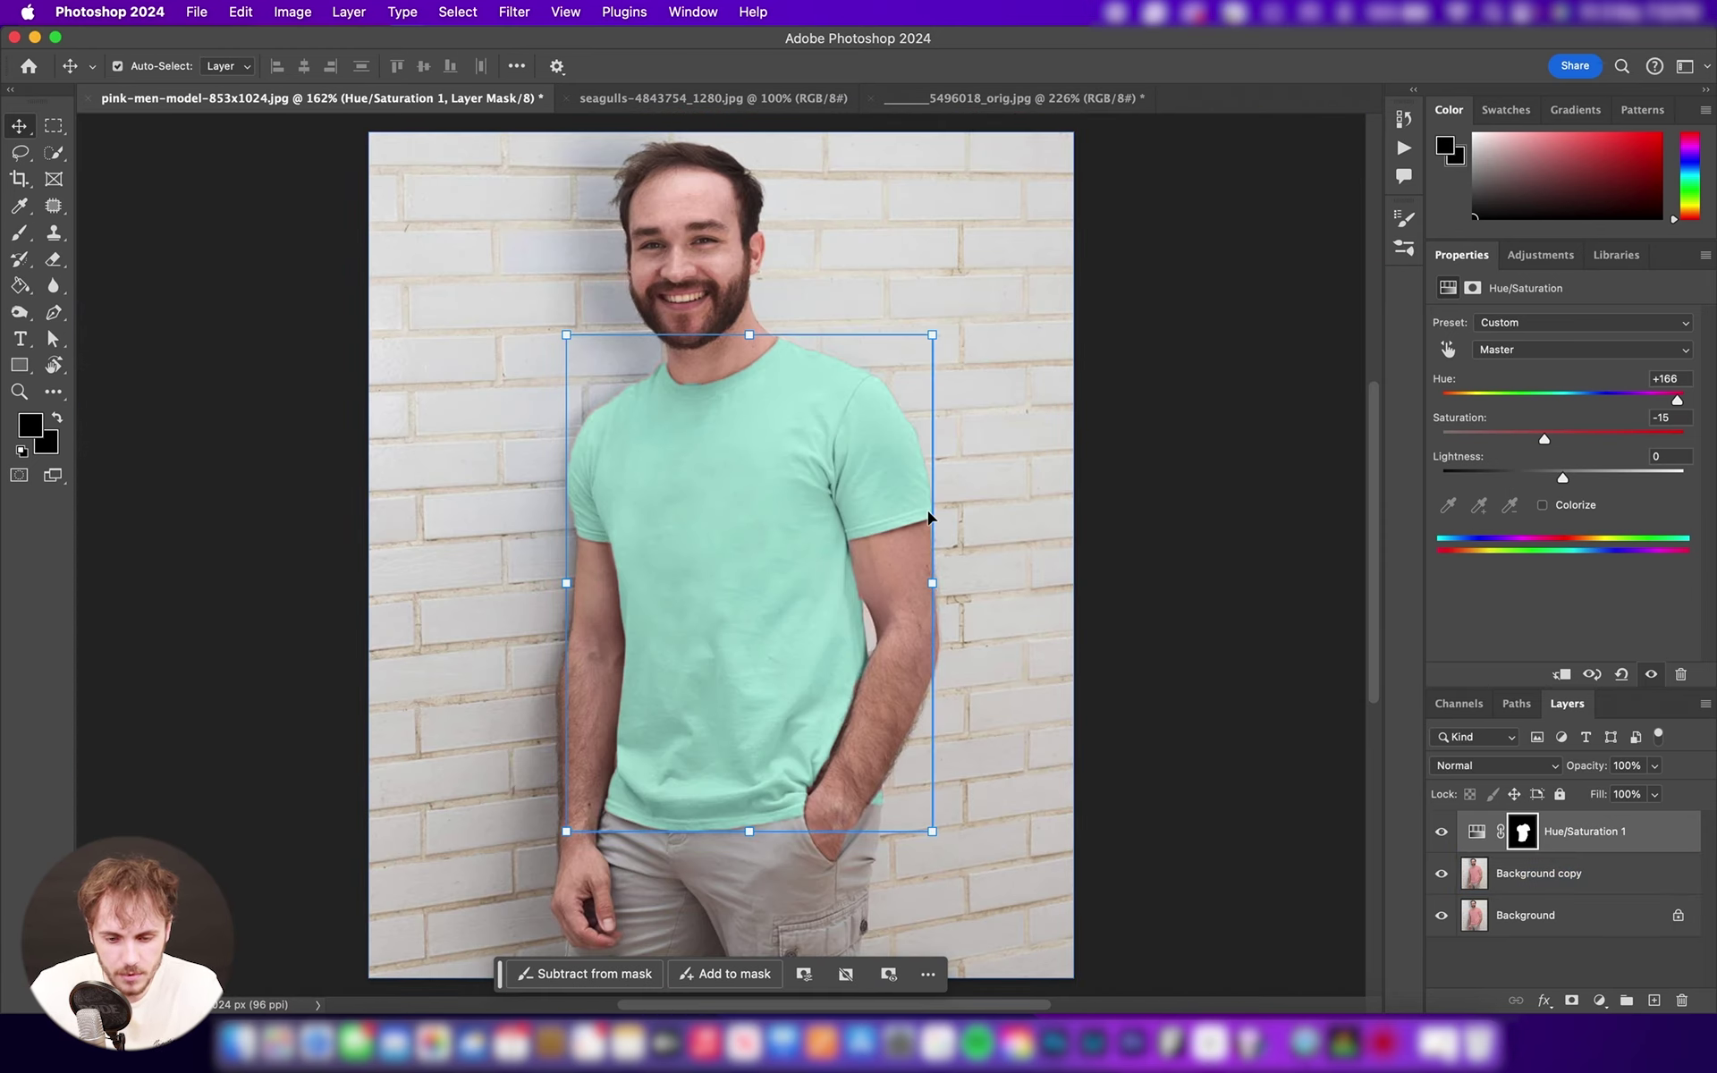
click(1201, 404)
scroll(1209, 412, down, 2)
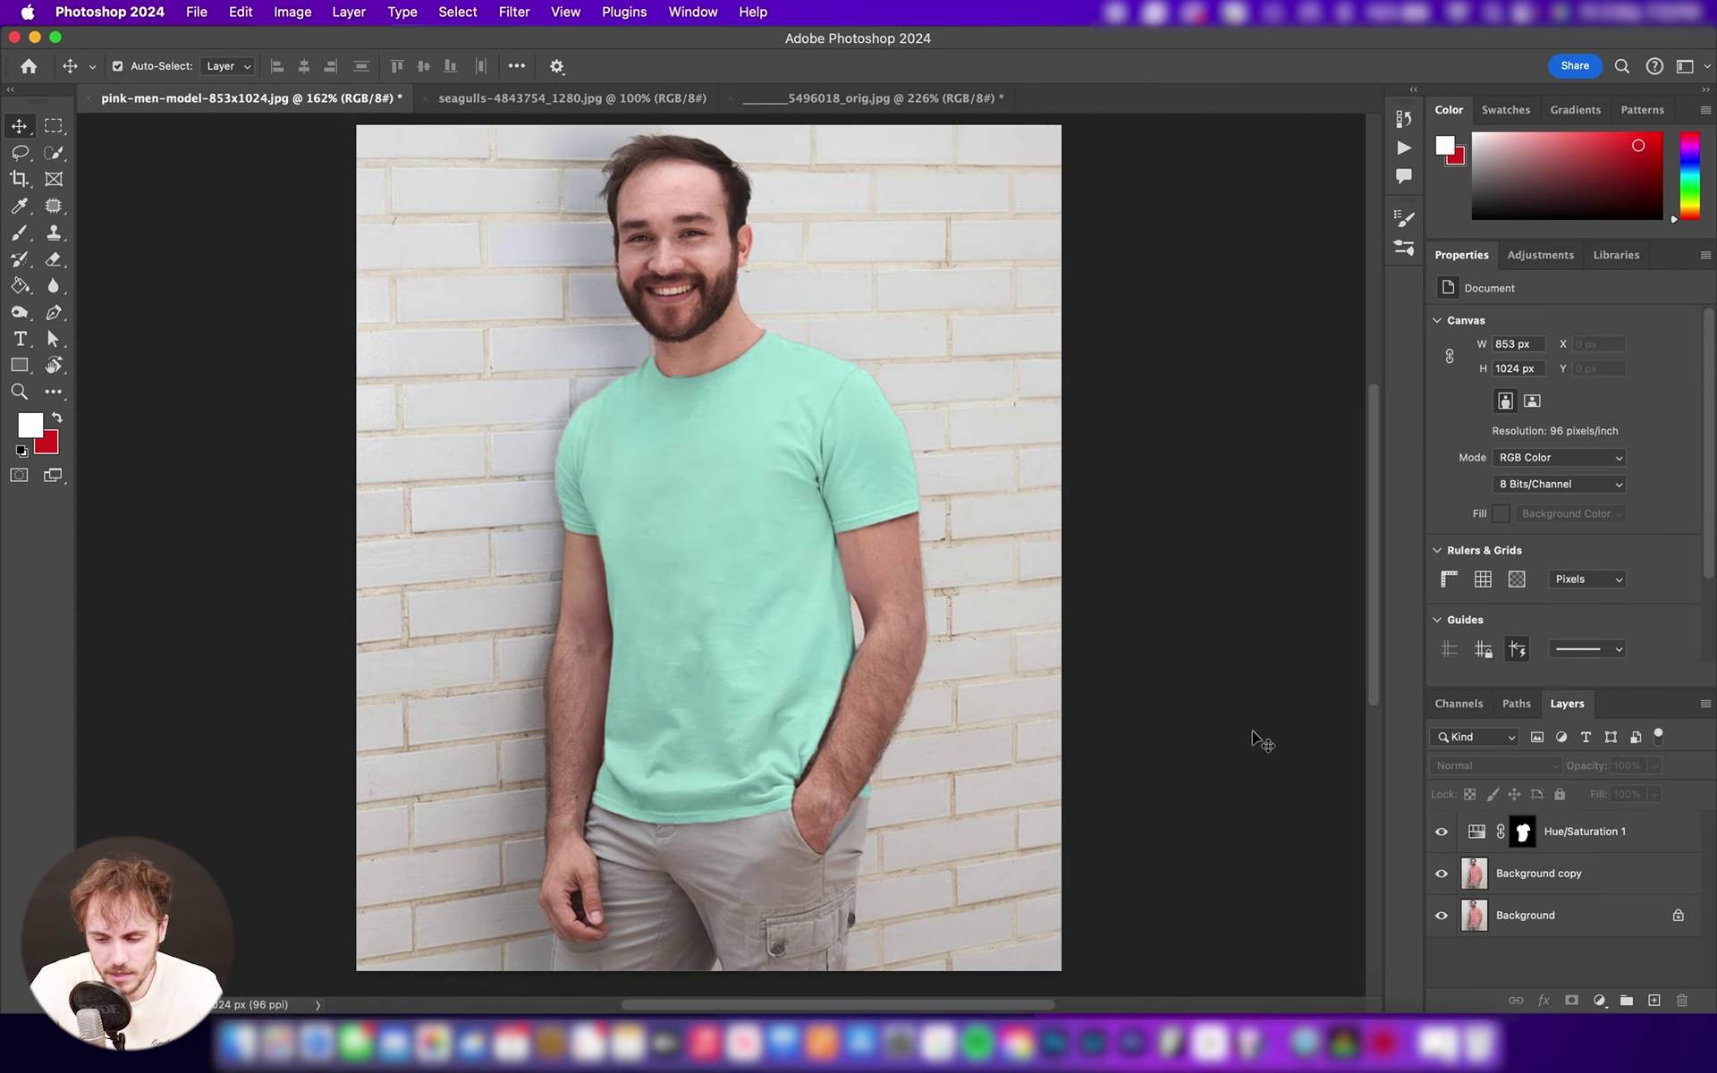
- Try a lower hue on the shirt's Hue/Saturation layer, and undo the change
click(1545, 833)
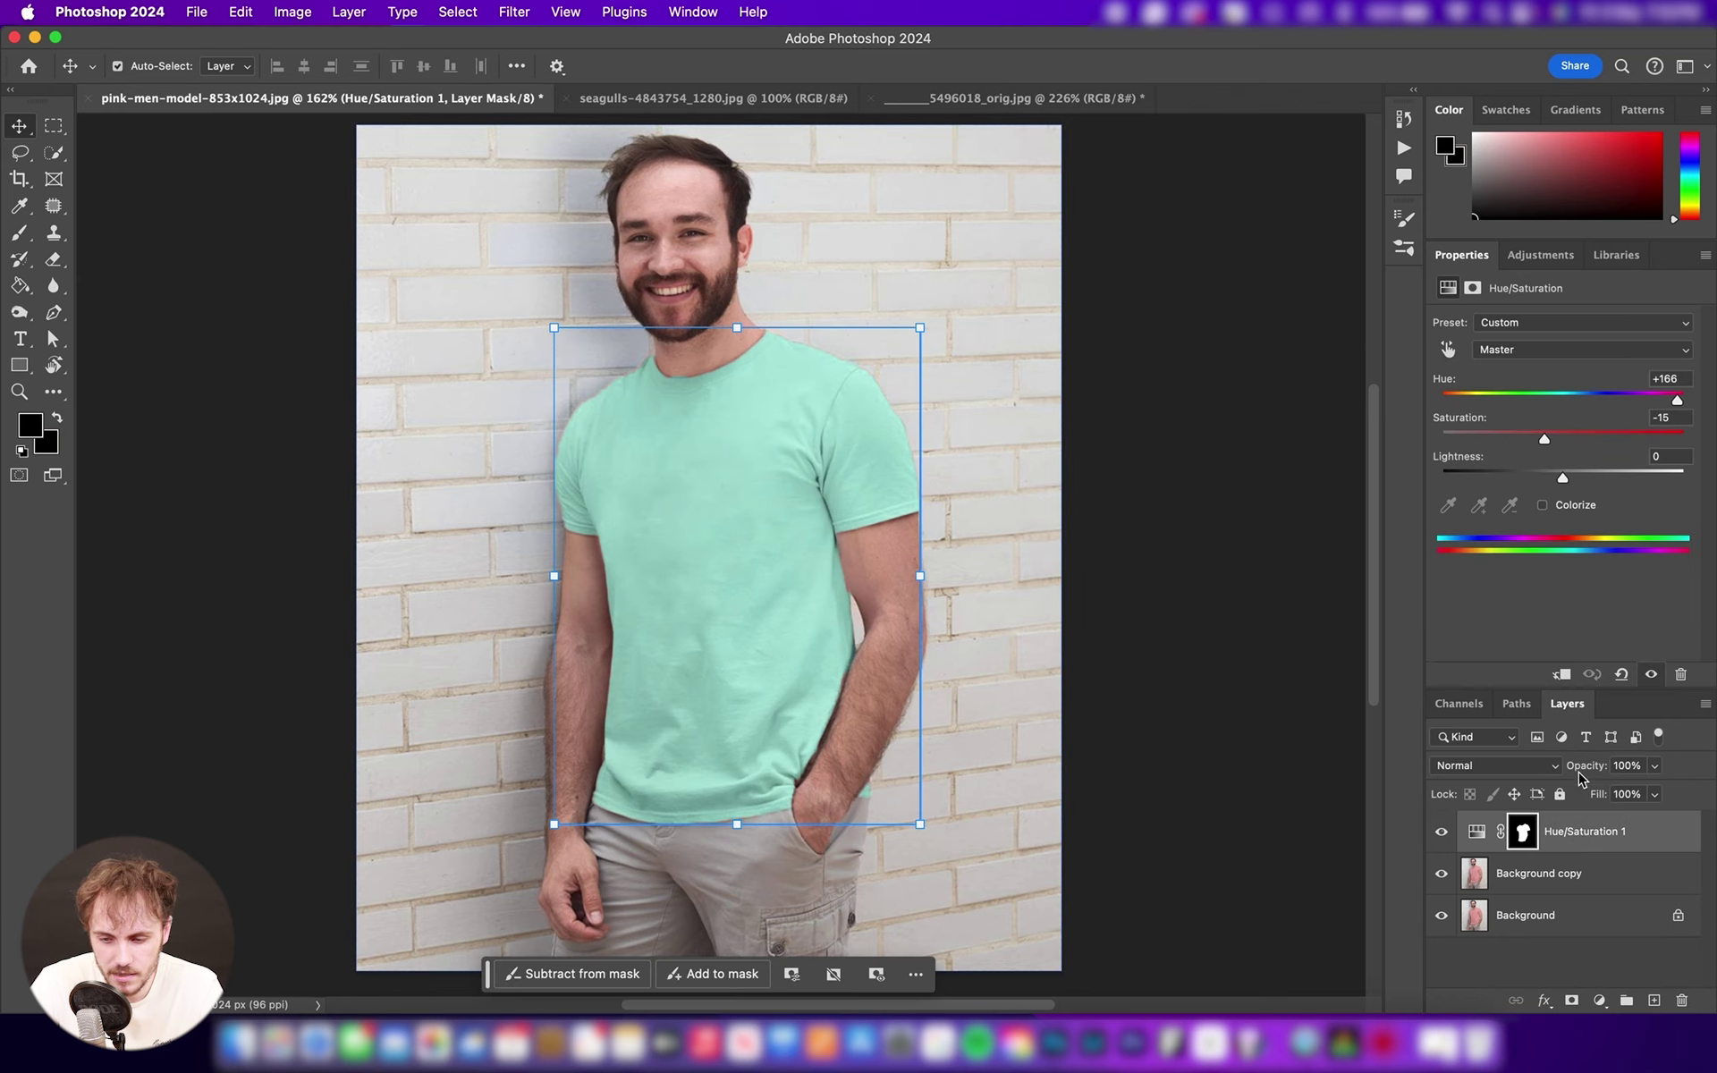
mouse_move(1678, 398)
mouse_down()
mouse_move(1538, 394)
mouse_move(1654, 398)
mouse_up()
key(super+z)
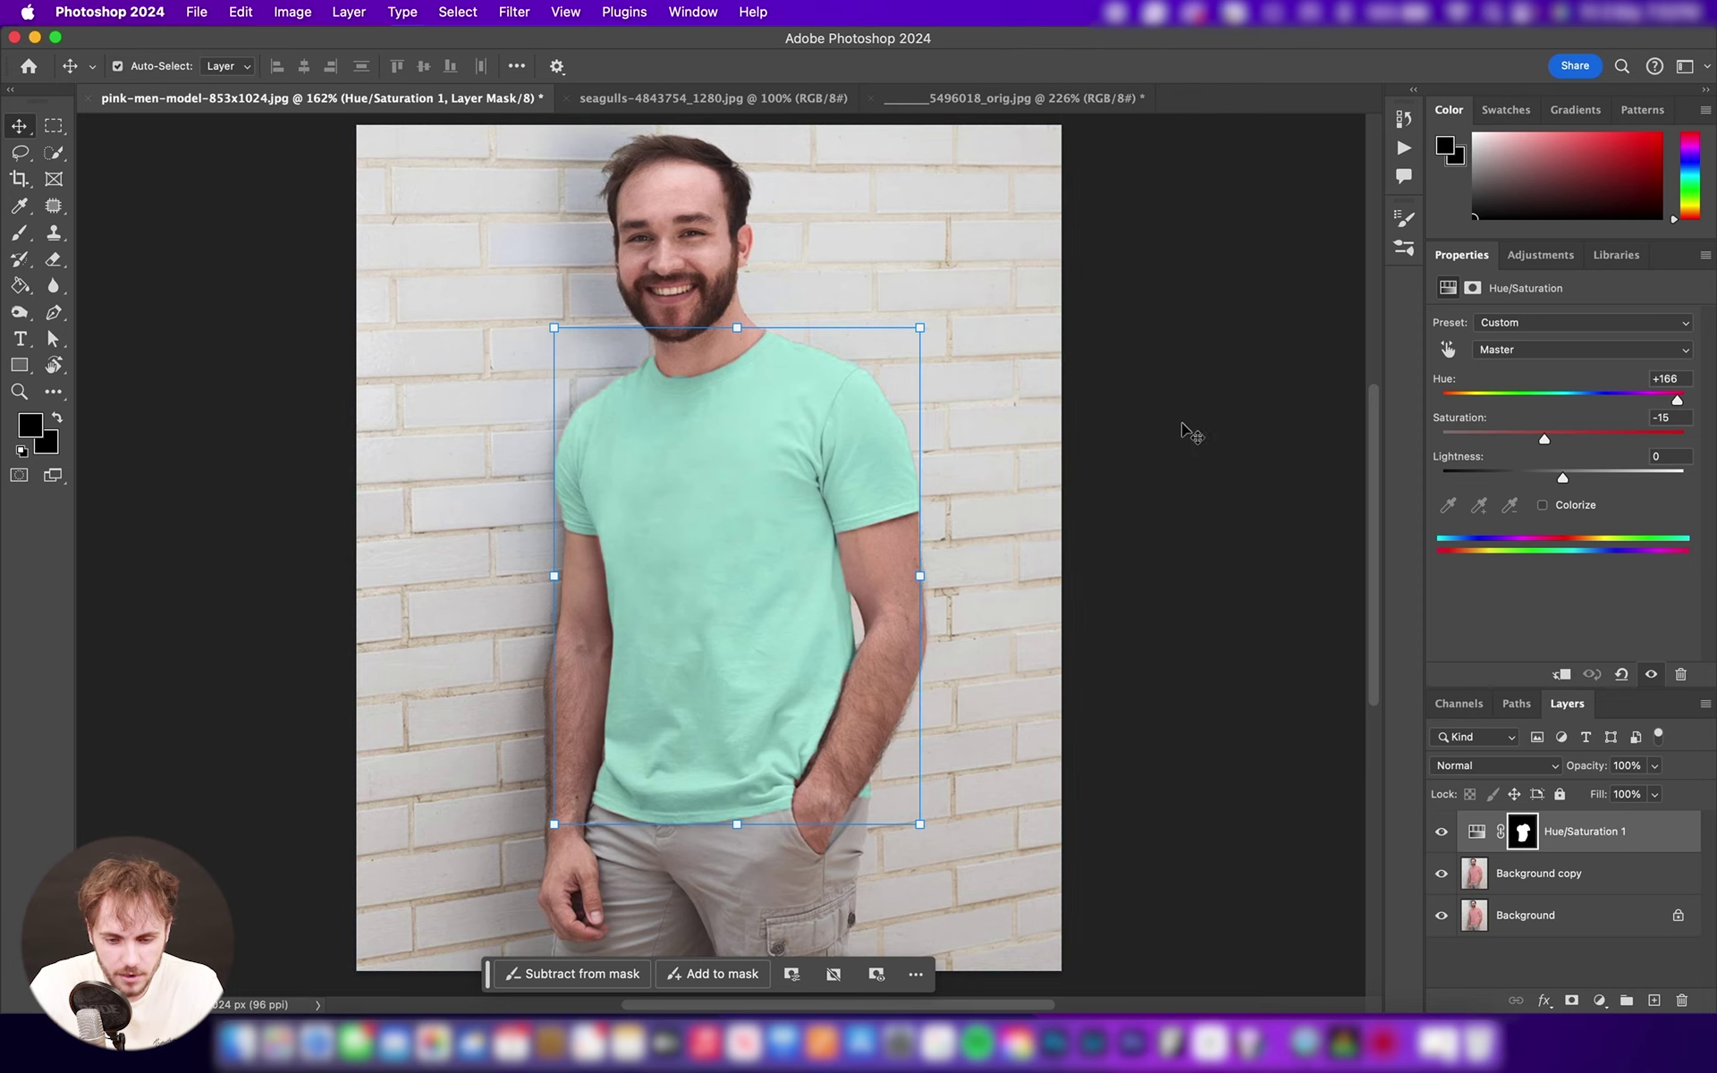
- Copy the cut-out sunflower from its document into the pink-men-model-853x1024.jpg document, placing it in front of the man
click(963, 101)
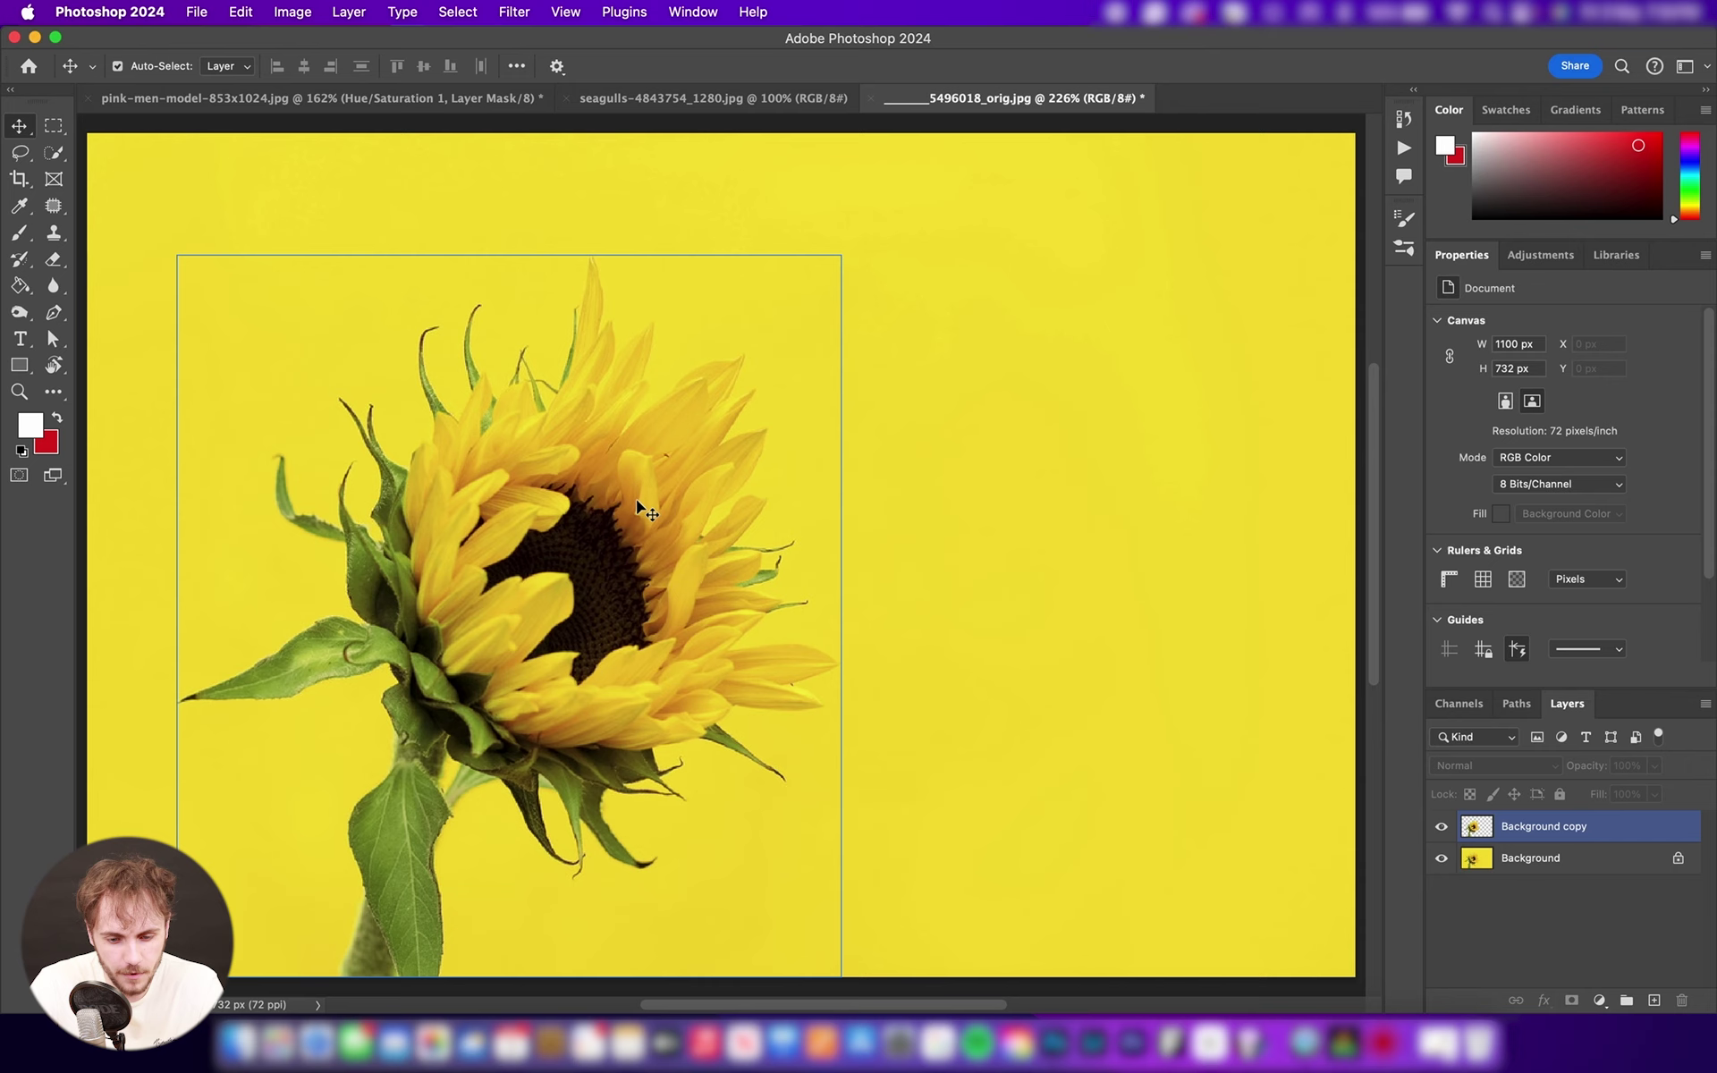
drag(581, 553, 730, 599)
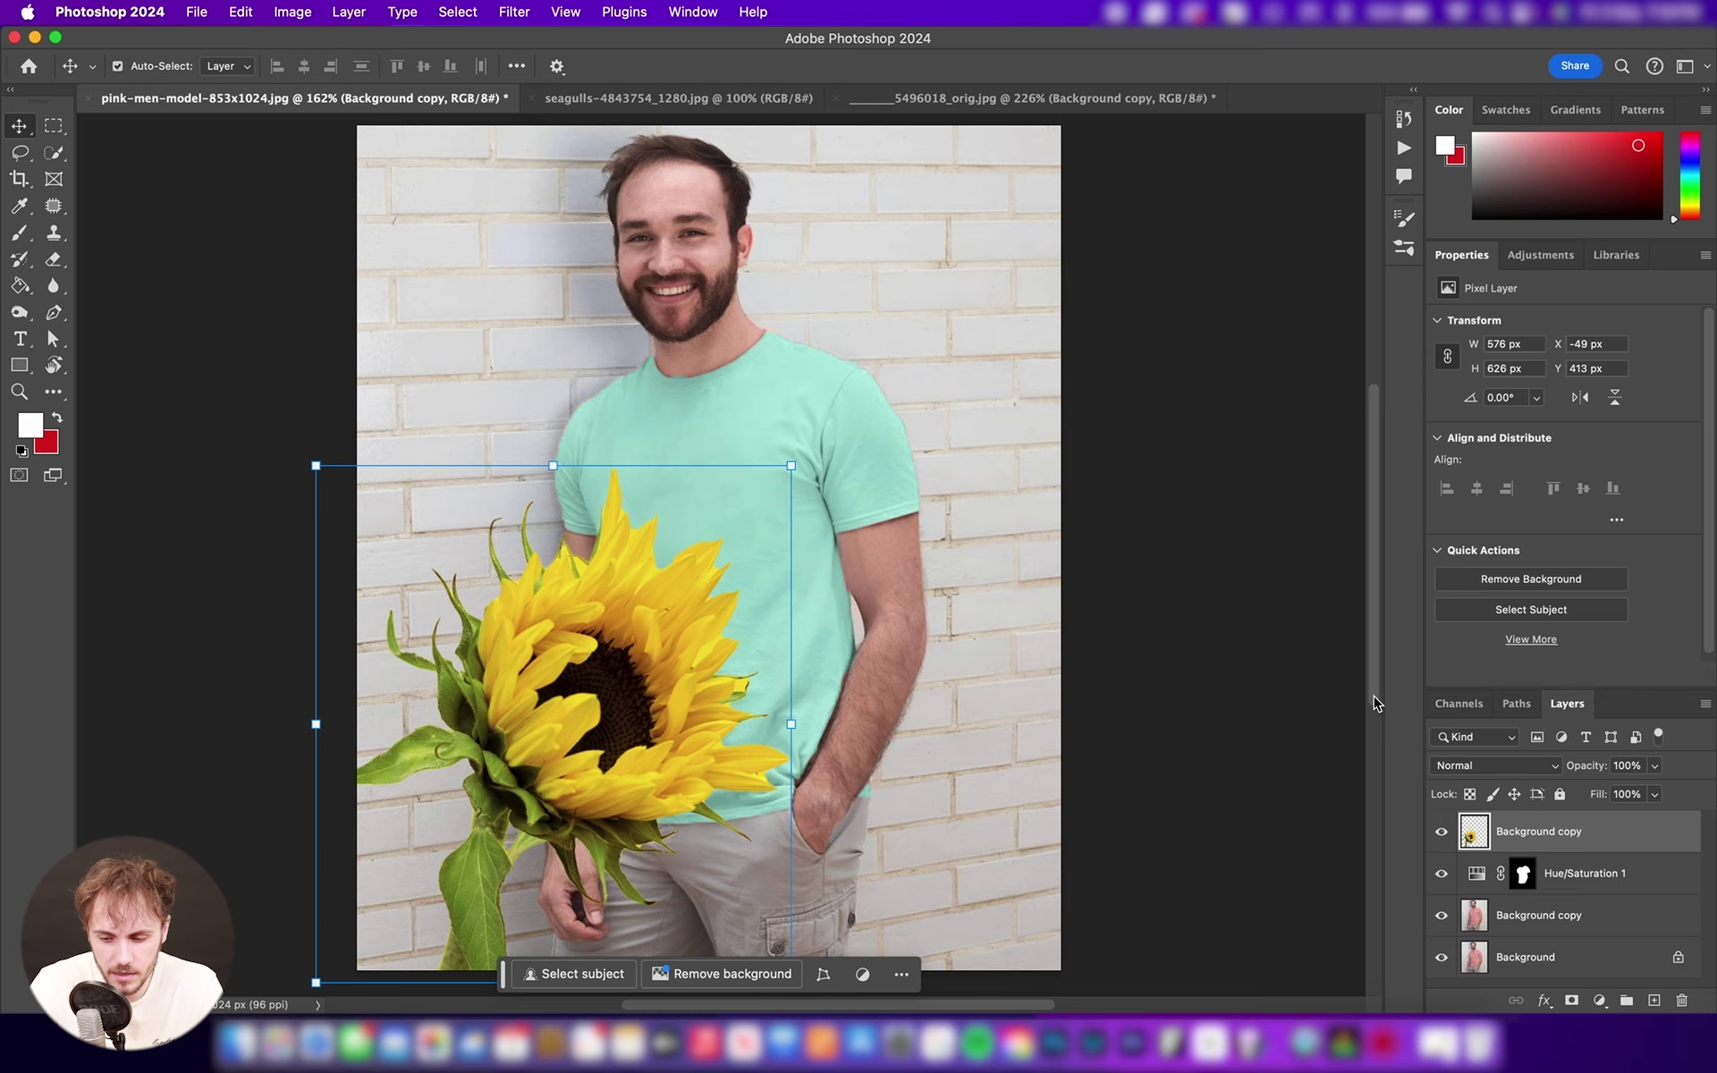
- Add a Hue/Saturation adjustment layer above the sunflower and set its Hue to -102
click(1599, 1000)
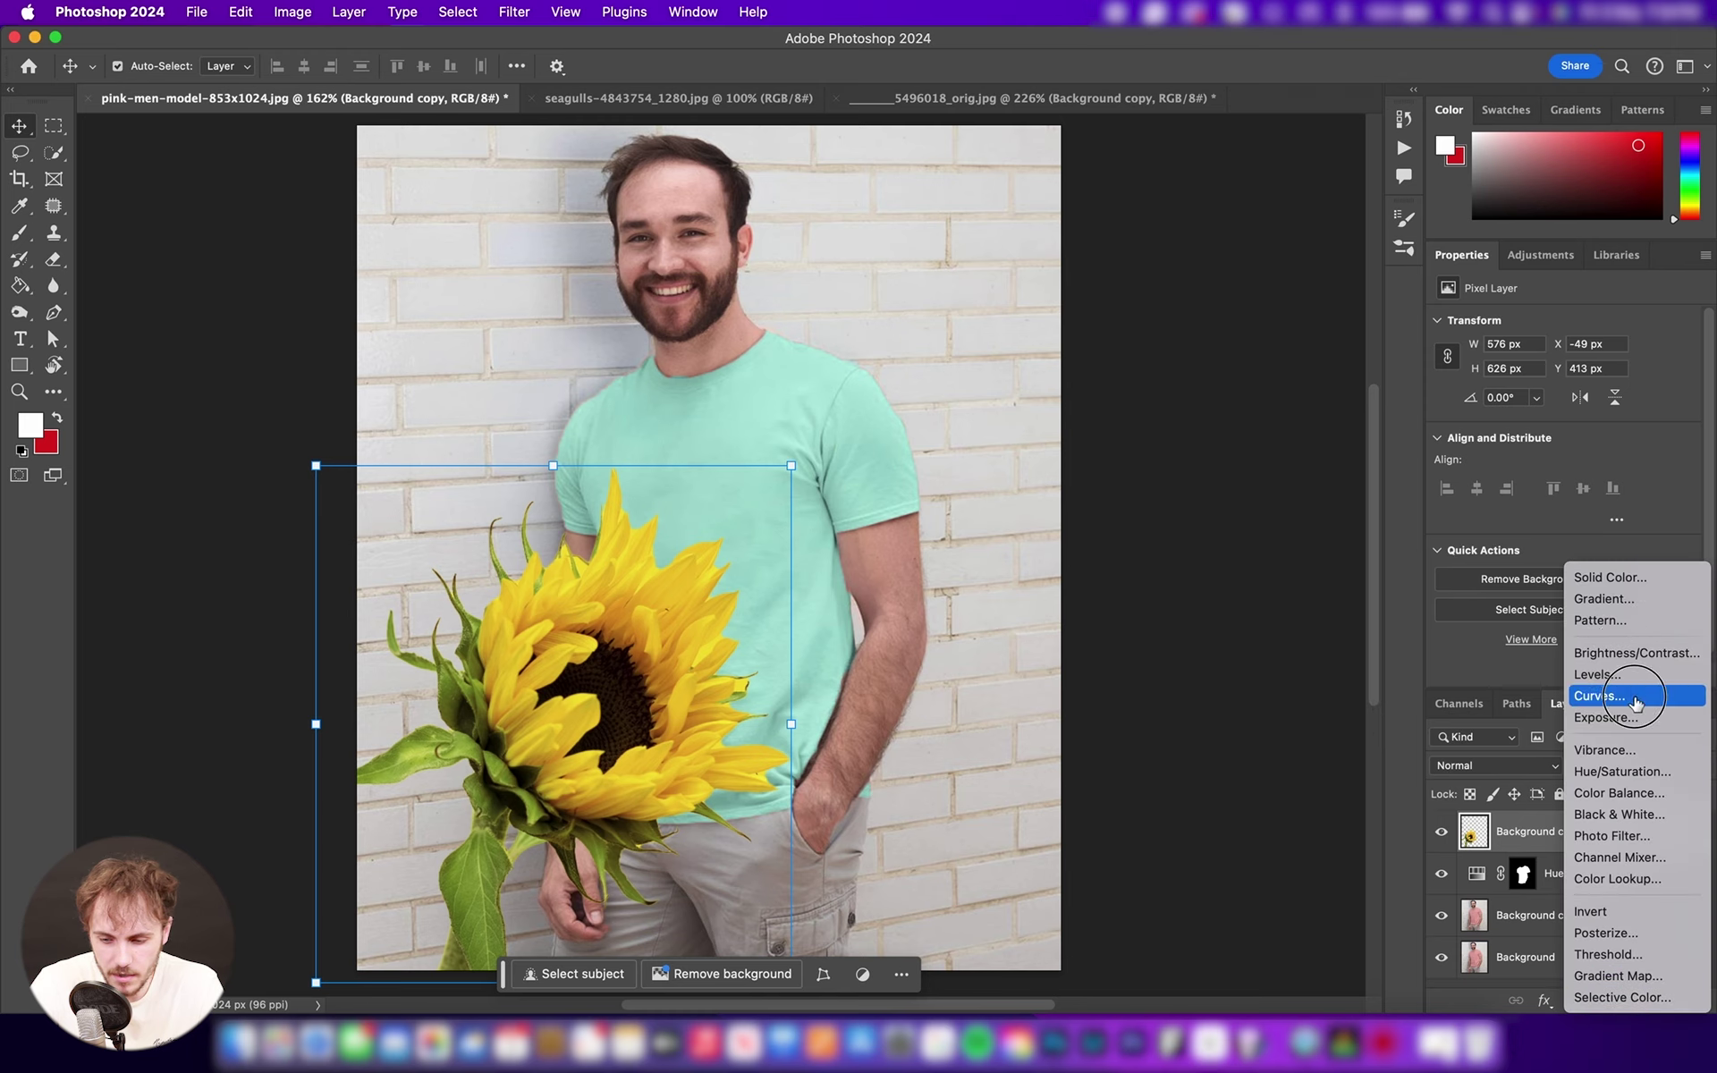
click(1633, 772)
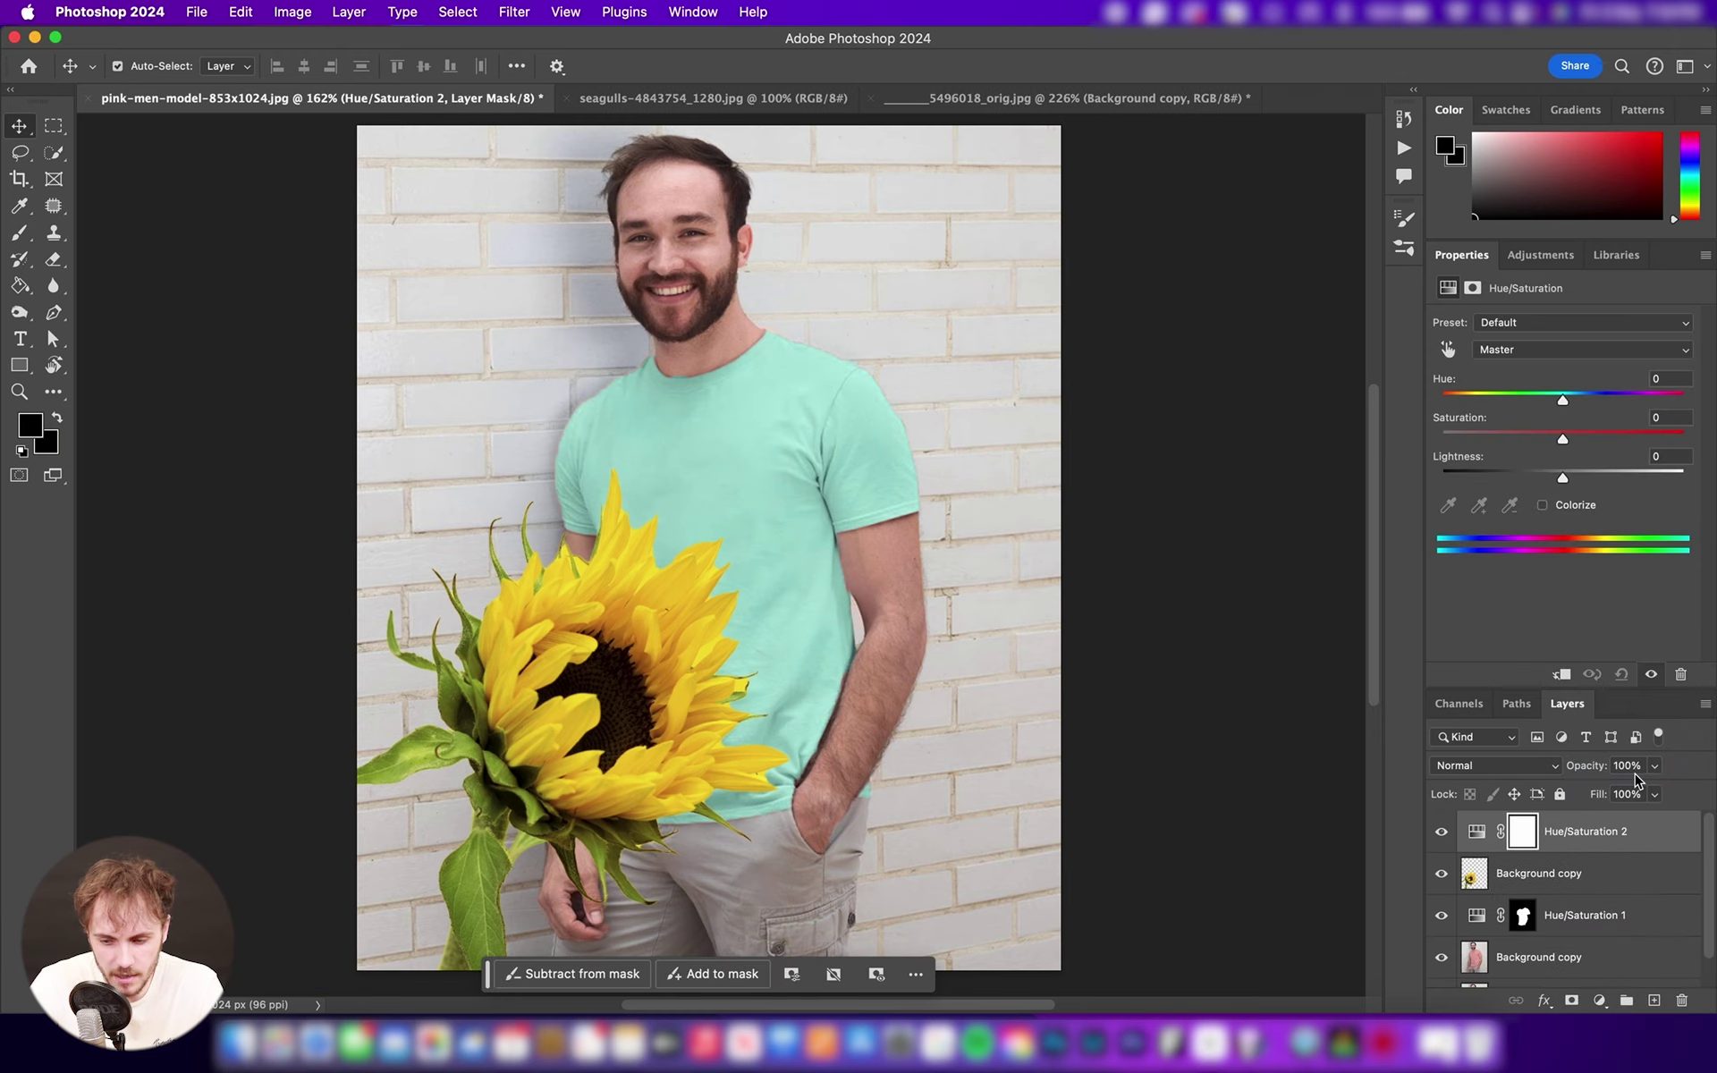
drag(1569, 409, 1480, 408)
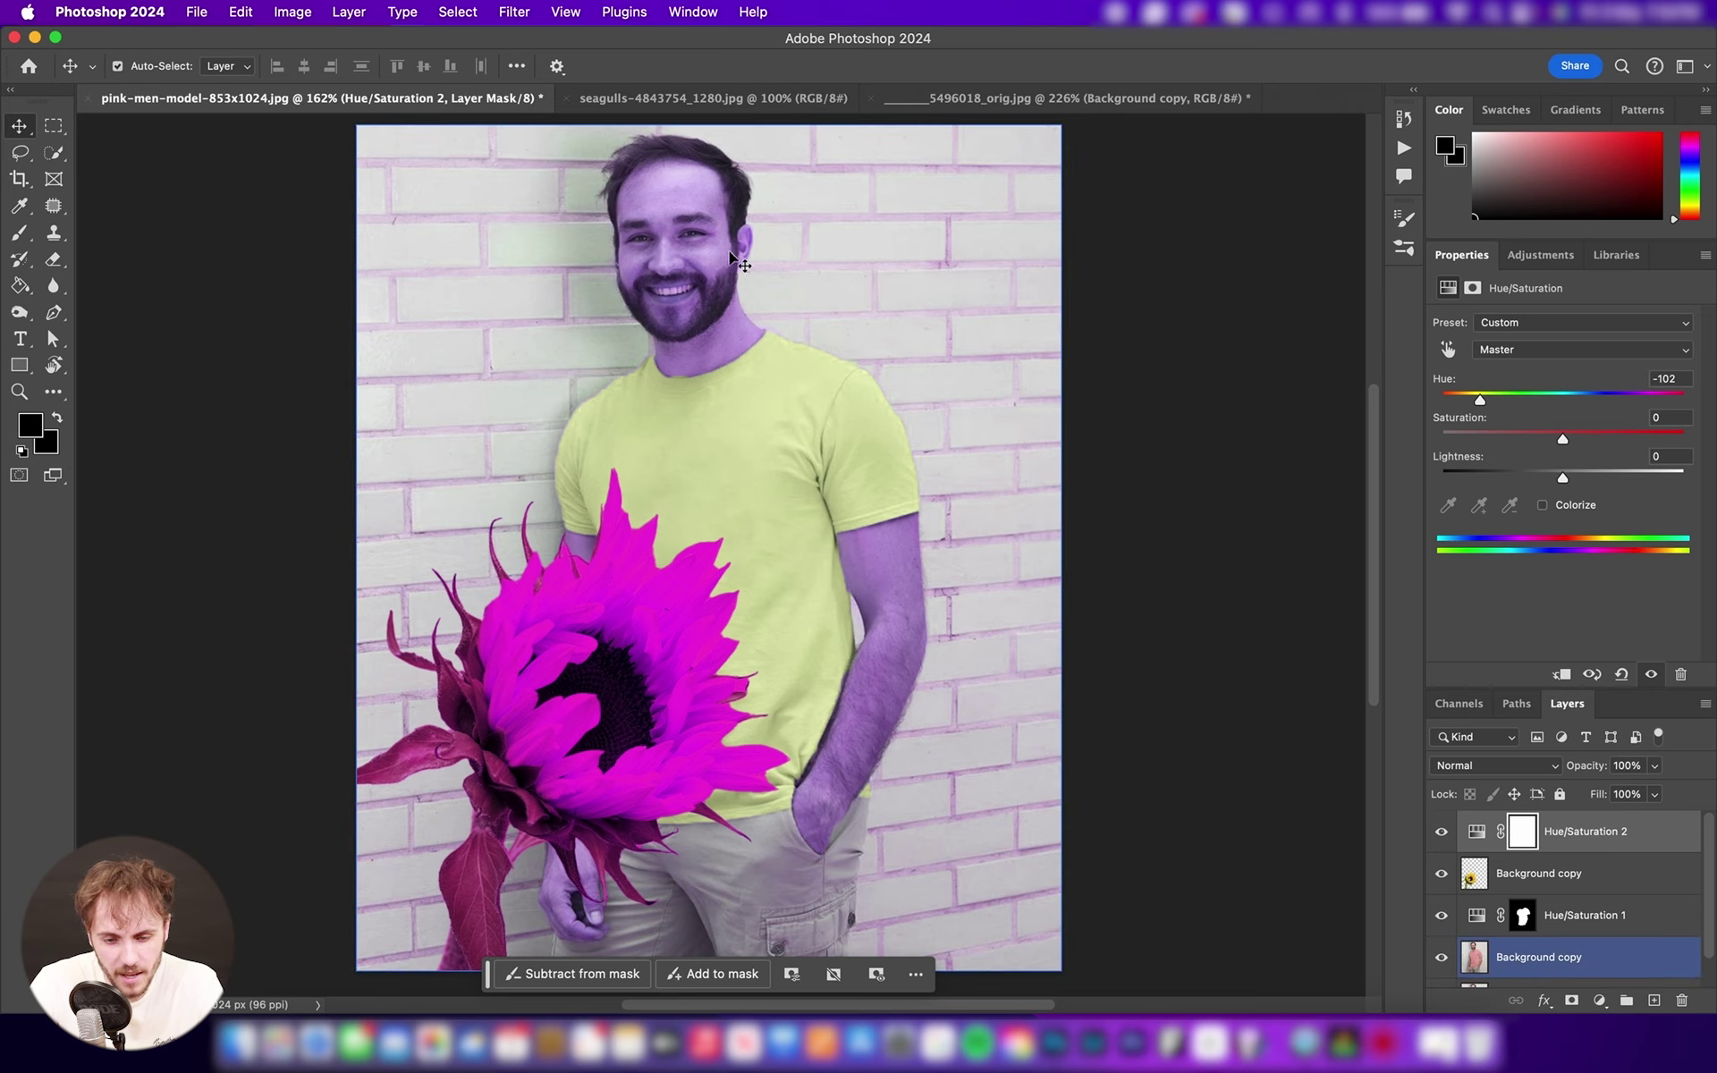
- Clip the new Hue/Saturation adjustment to the sunflower layer and vary the flower's hue
drag(1491, 689, 1491, 508)
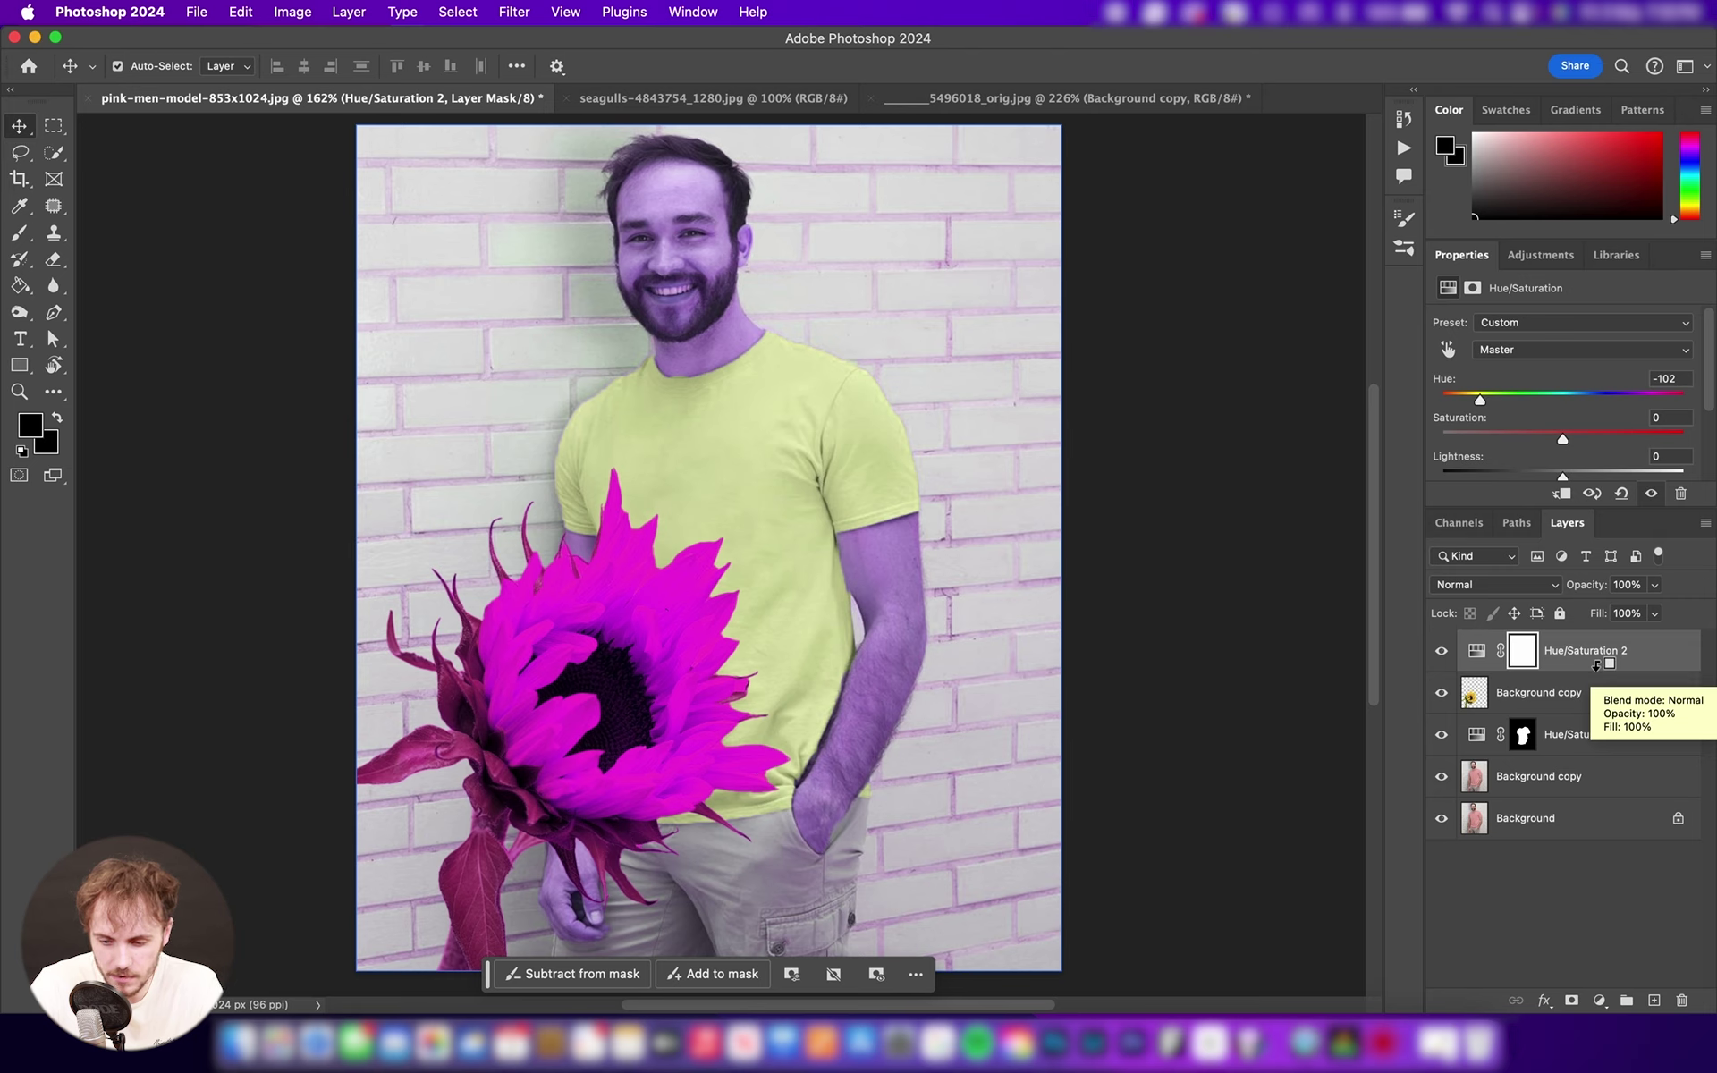
alt+click(1596, 666)
click(1510, 691)
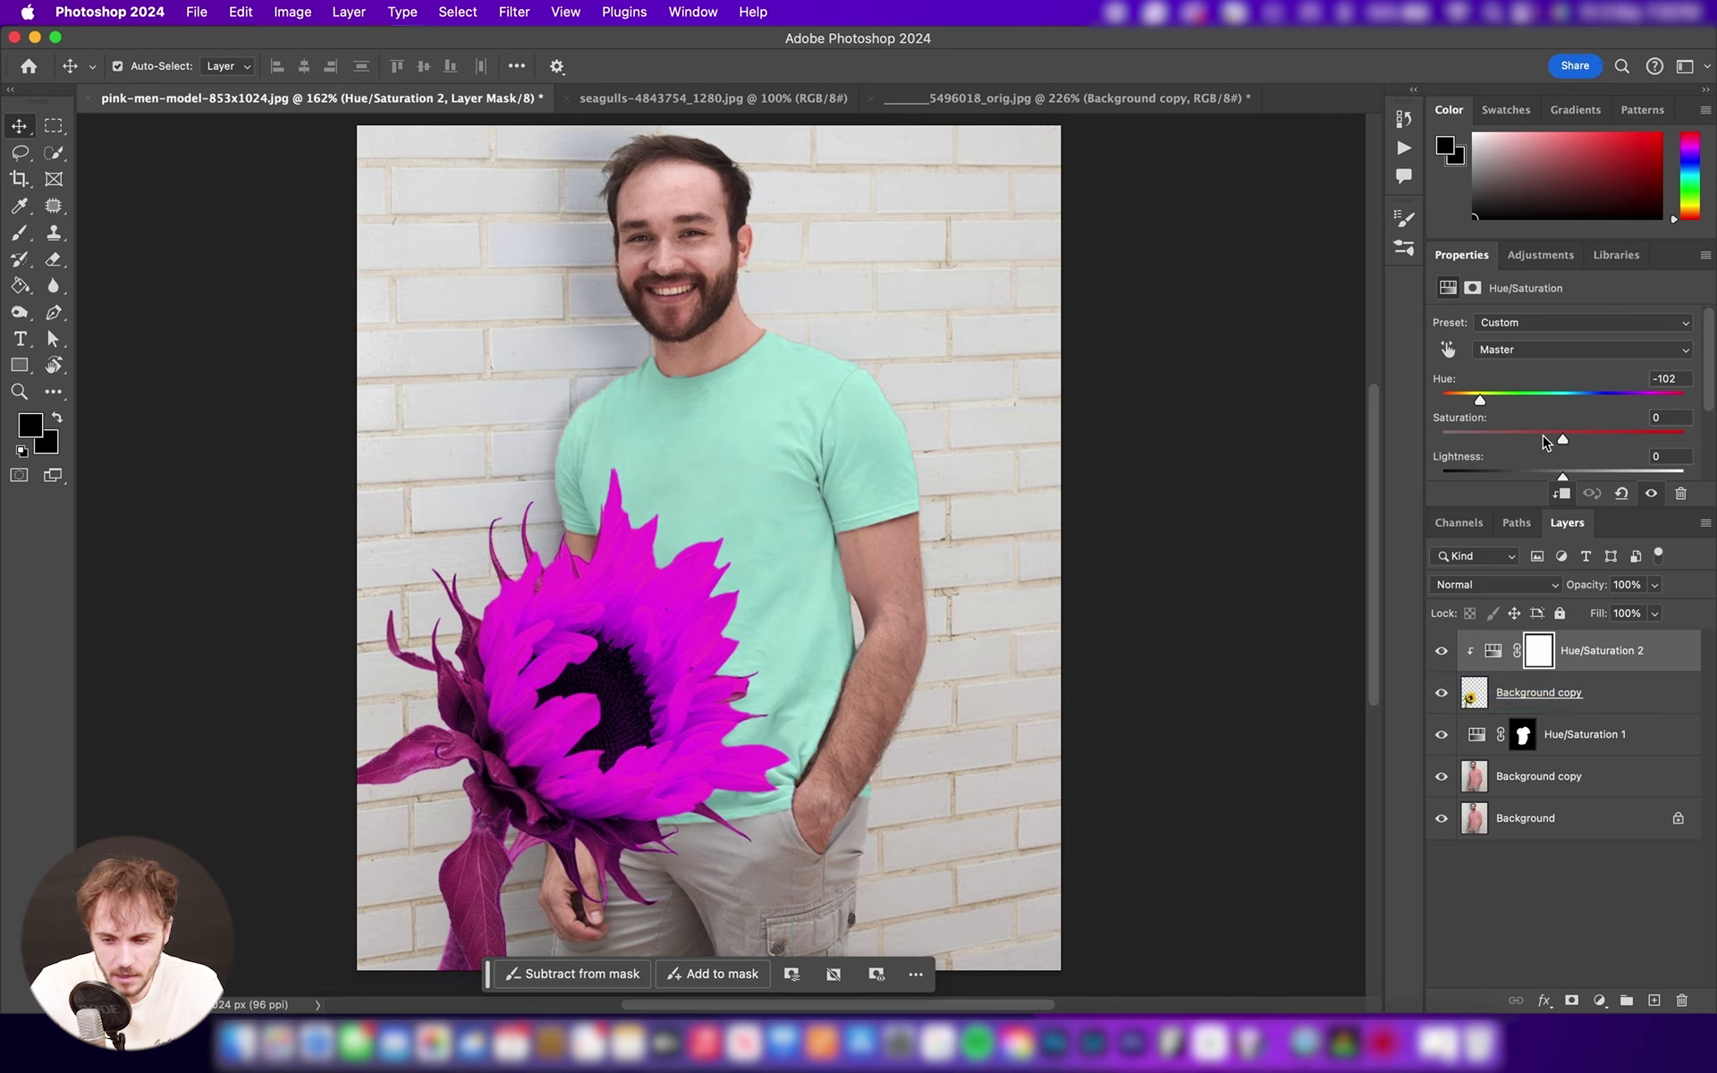
drag(1478, 400, 1684, 438)
mouse_move(1561, 399)
mouse_down()
mouse_move(1637, 399)
mouse_move(1567, 404)
mouse_up()
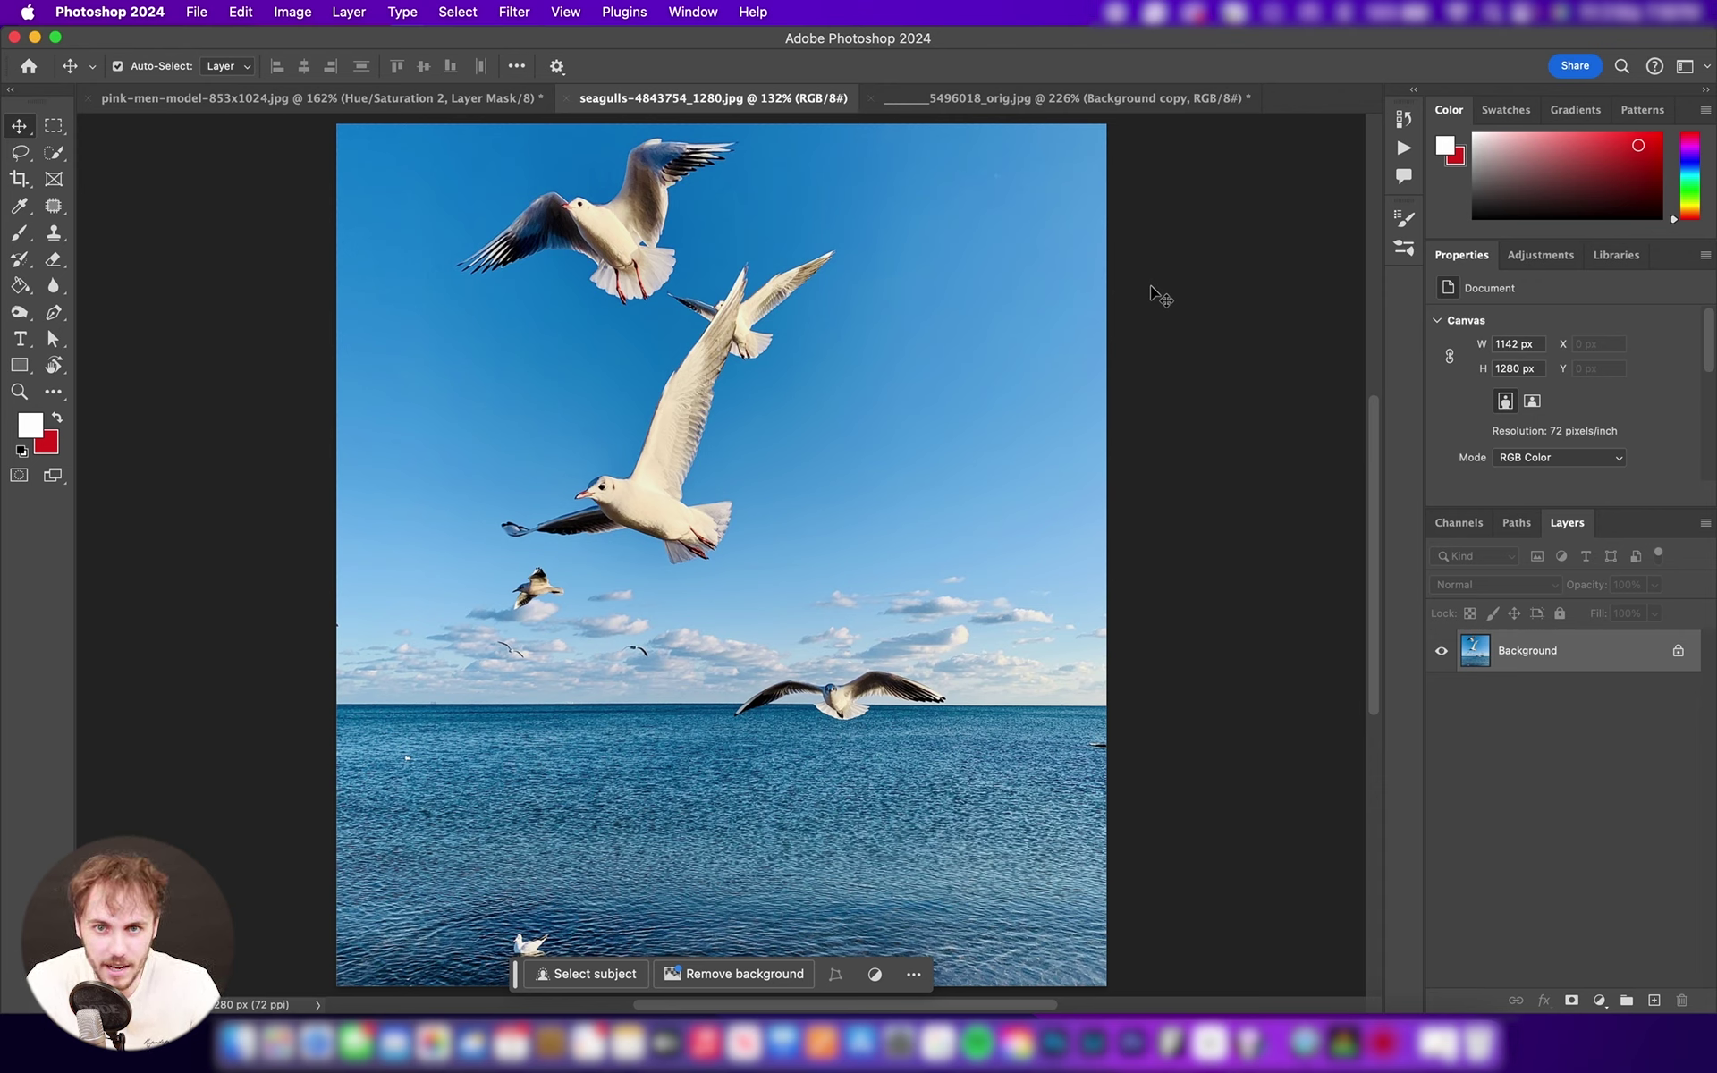
- Duplicate the seagull photo's Background layer and draw a freehand Lasso selection about 471 by 283 px around the topmost seagull
key(super+j)
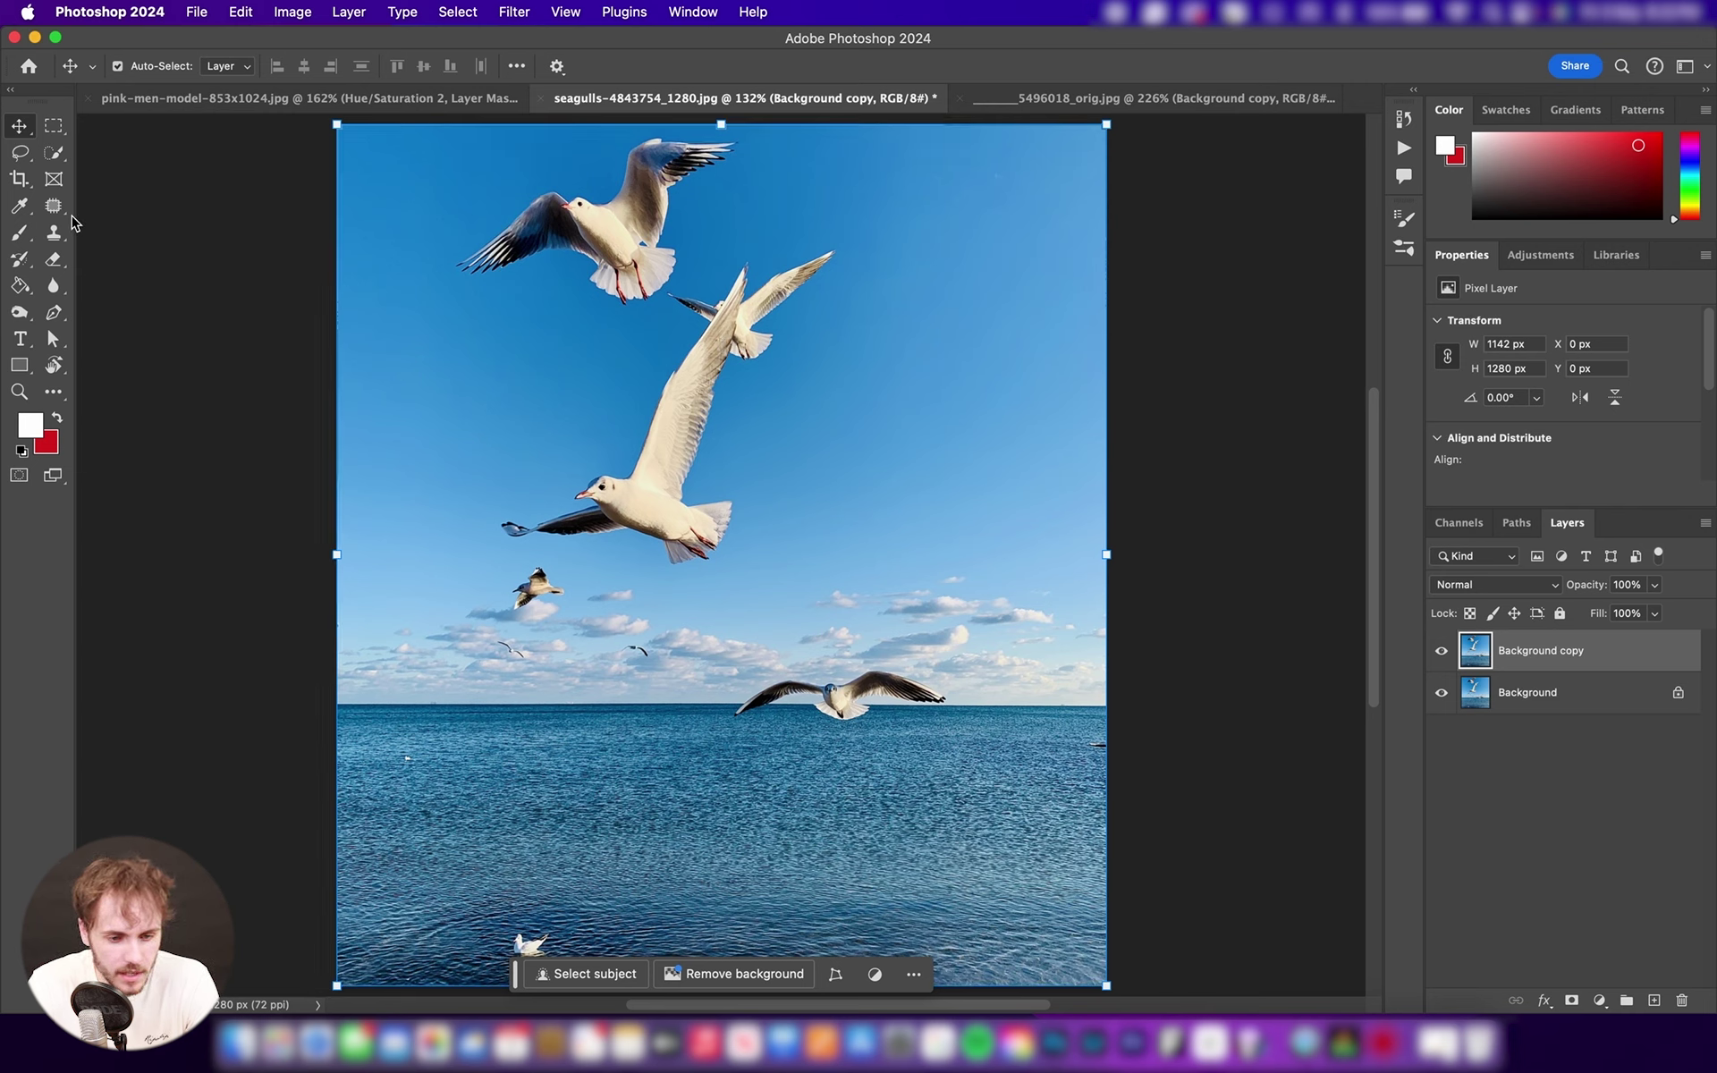
click(28, 156)
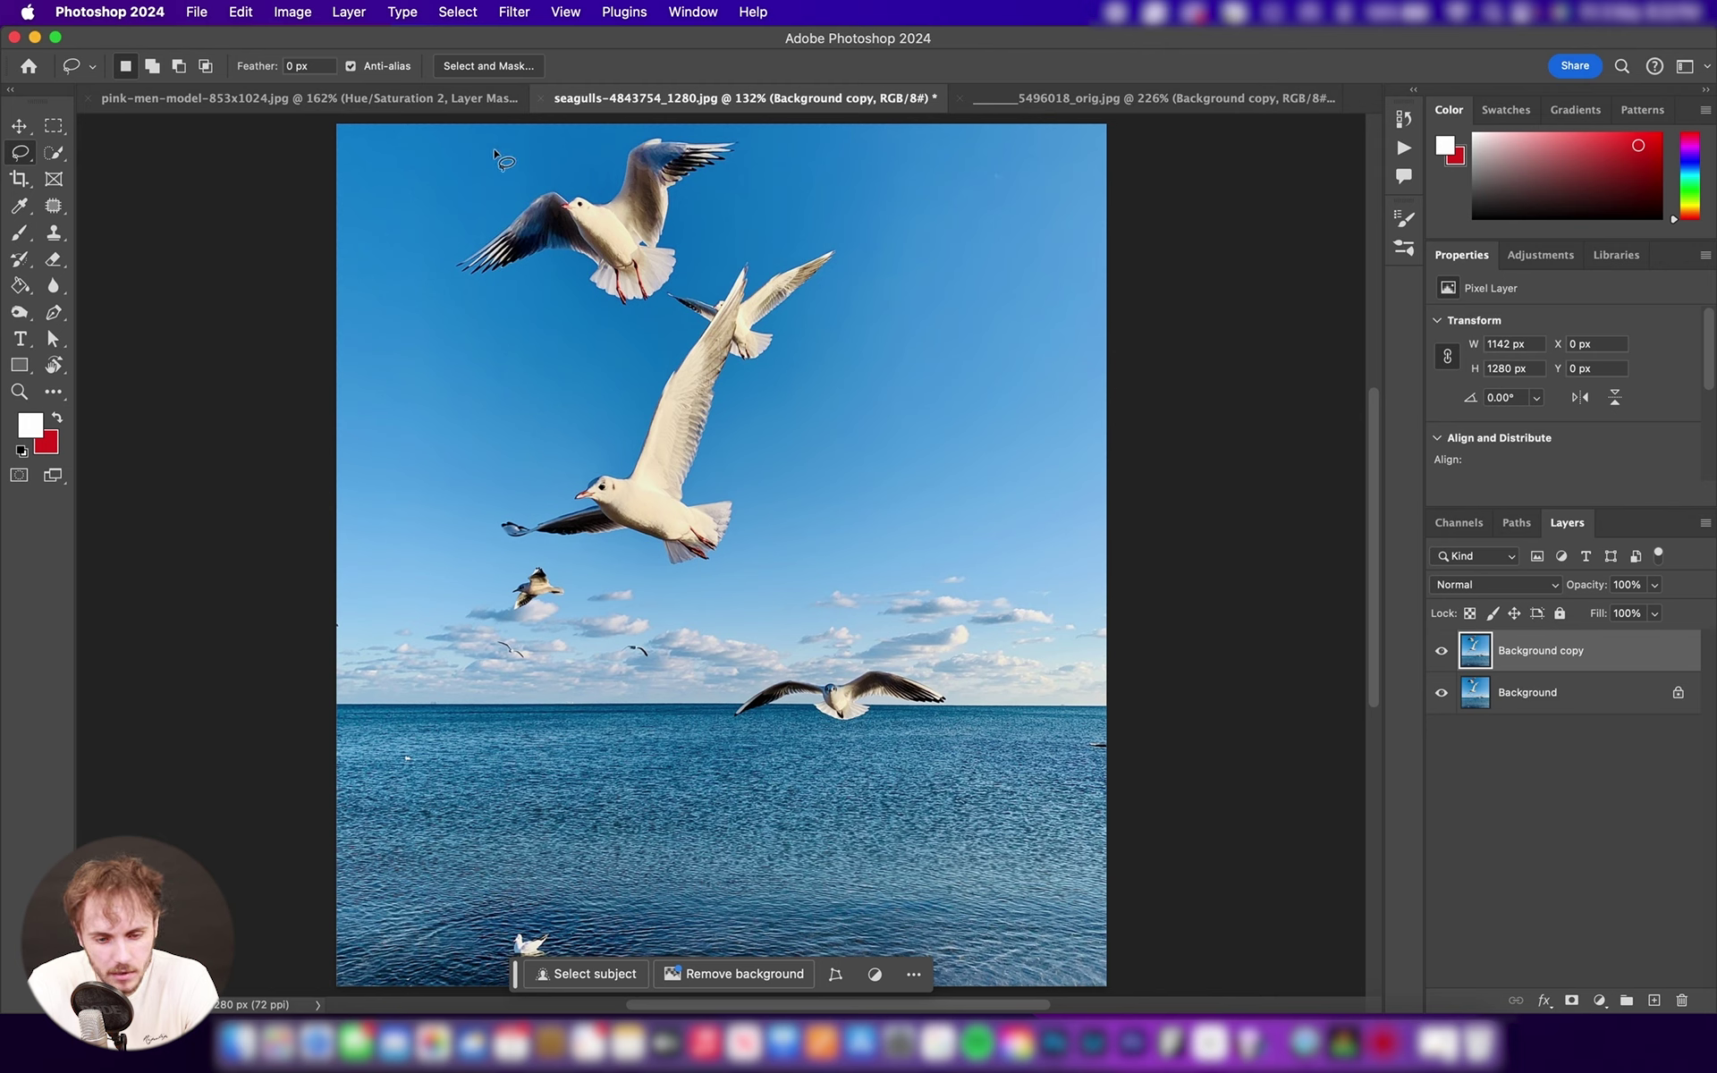
mouse_move(518, 152)
mouse_down()
mouse_move(483, 166)
mouse_move(449, 219)
mouse_move(442, 278)
mouse_move(605, 324)
mouse_move(673, 286)
mouse_move(751, 174)
mouse_move(727, 138)
mouse_move(503, 155)
mouse_up()
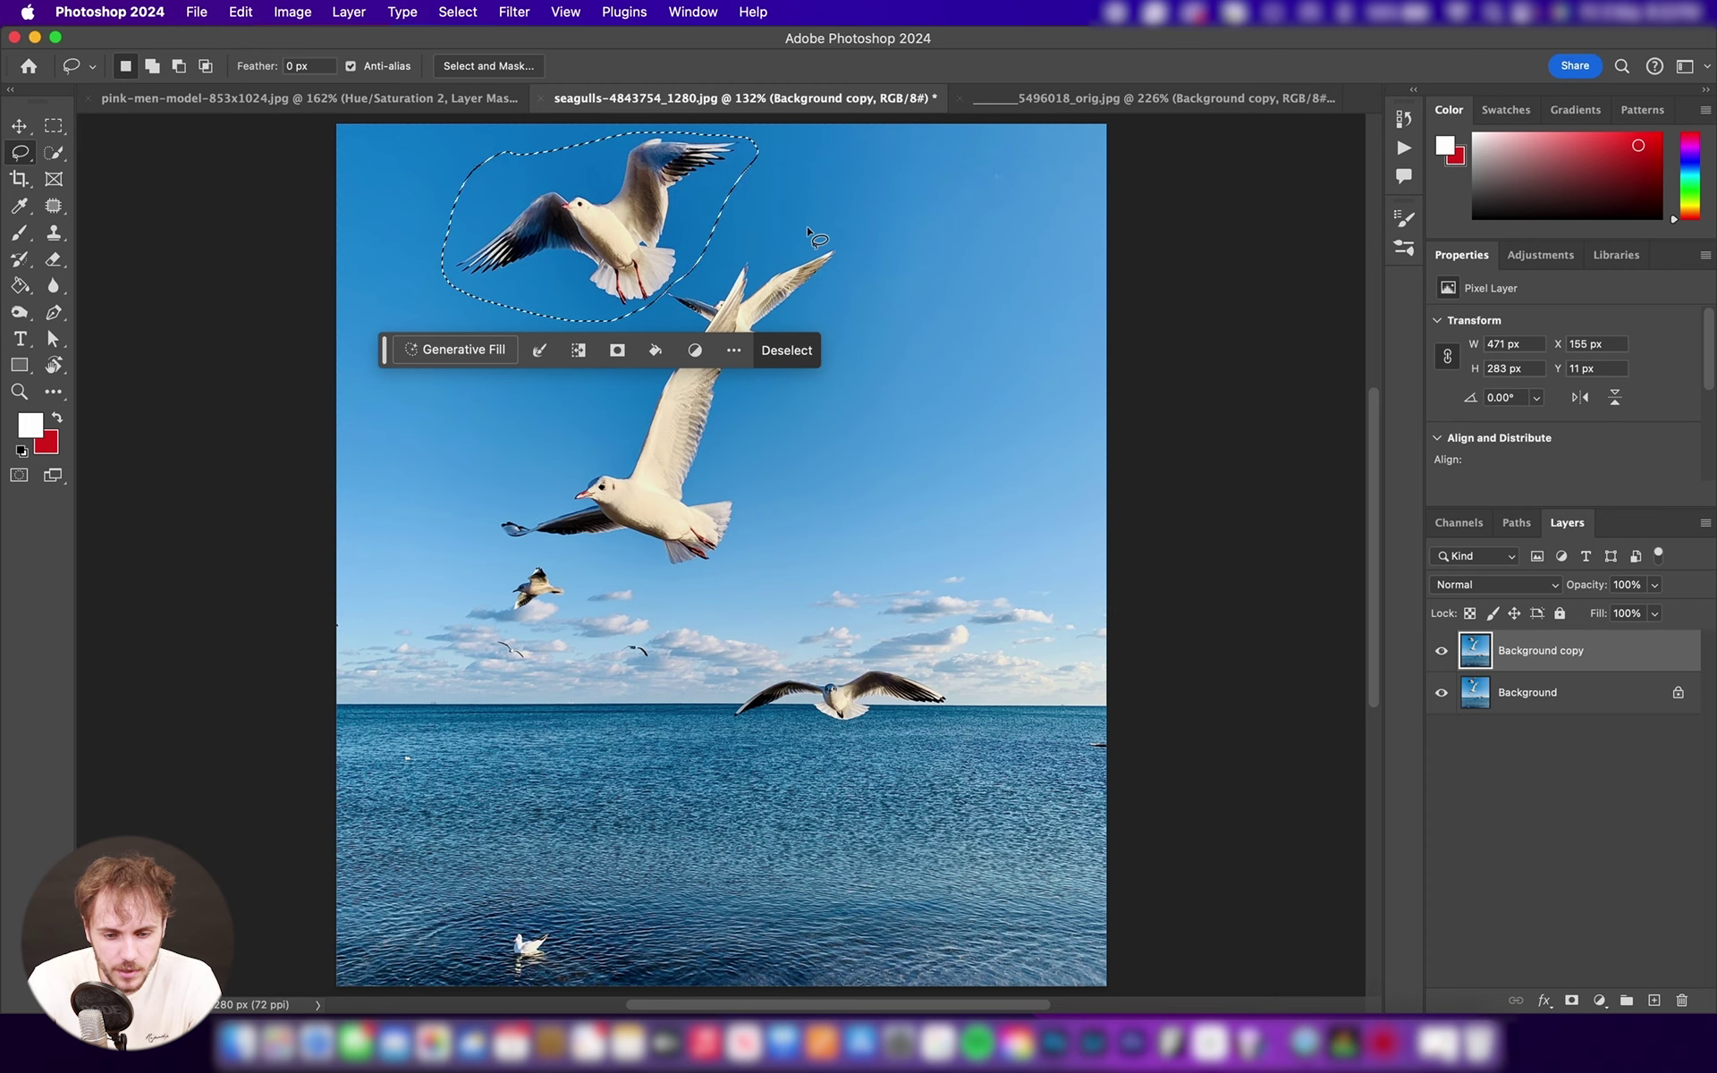
- Delete the lassoed seagull area from the Background copy layer, and check the cut by toggling the Background layer's visibility
scroll(807, 225, up, 3)
click(18, 126)
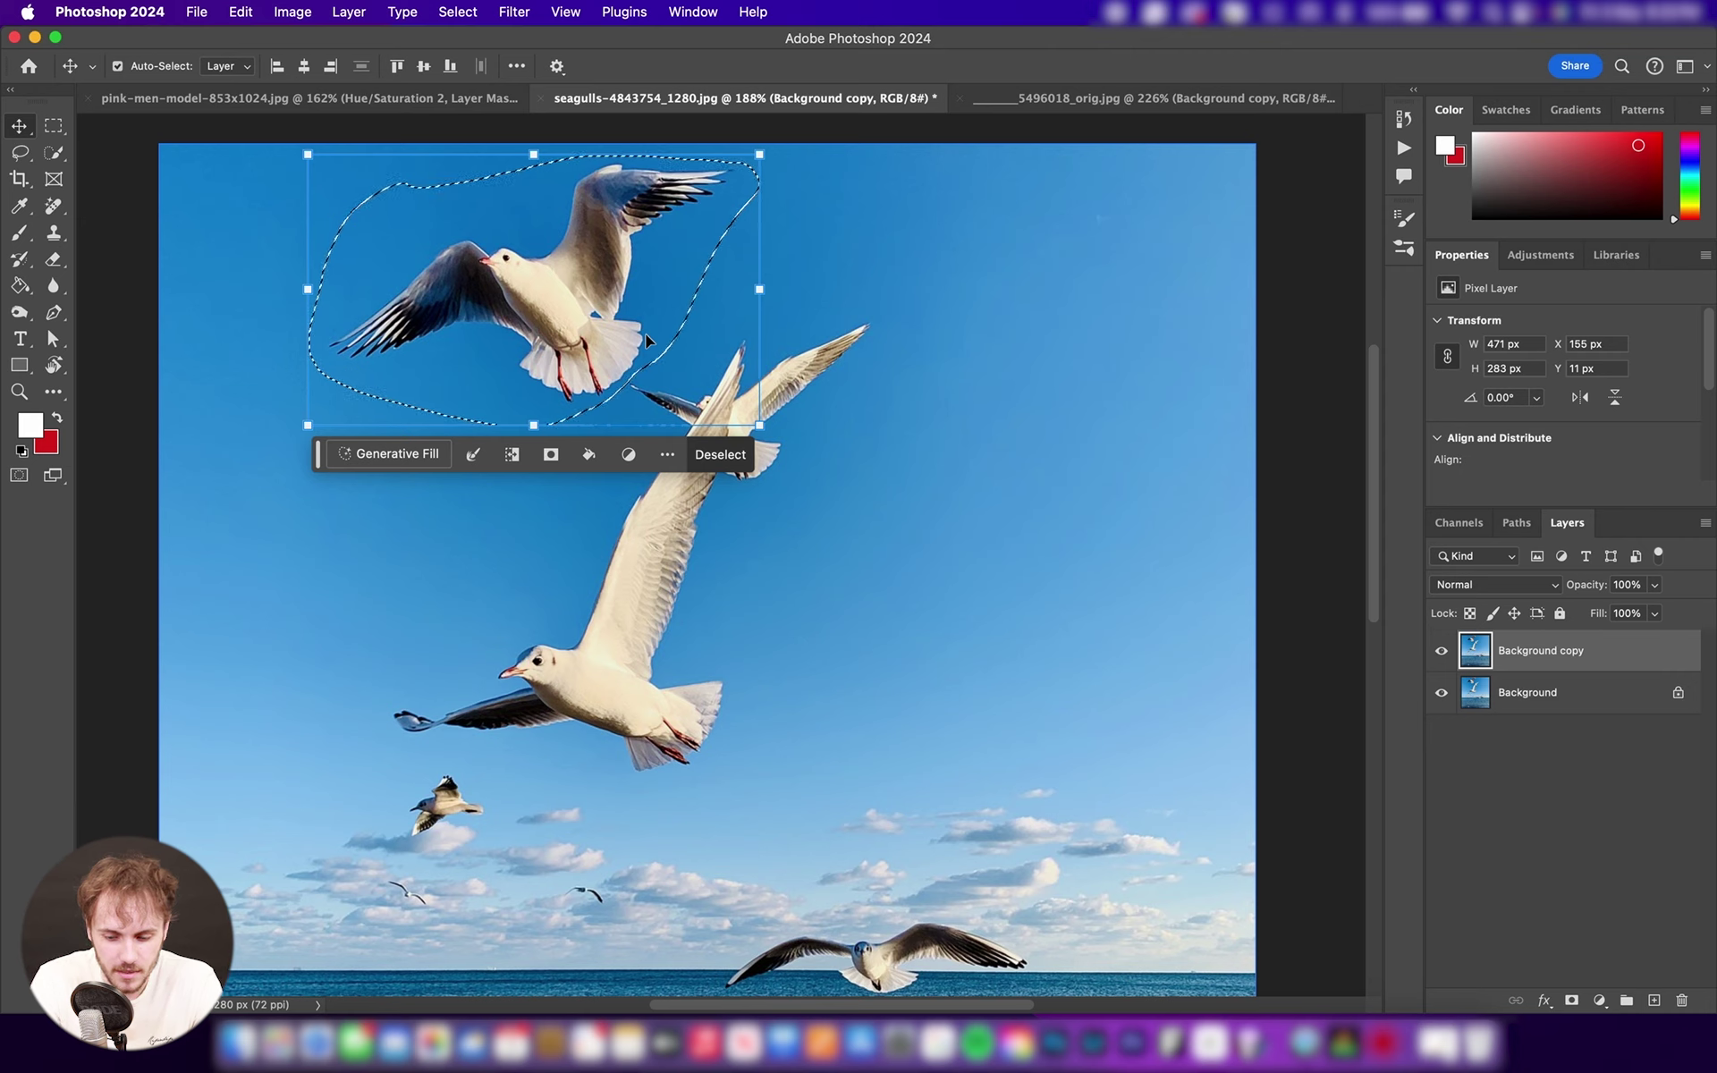
click(1441, 694)
click(1441, 694)
click(1441, 694)
click(1441, 694)
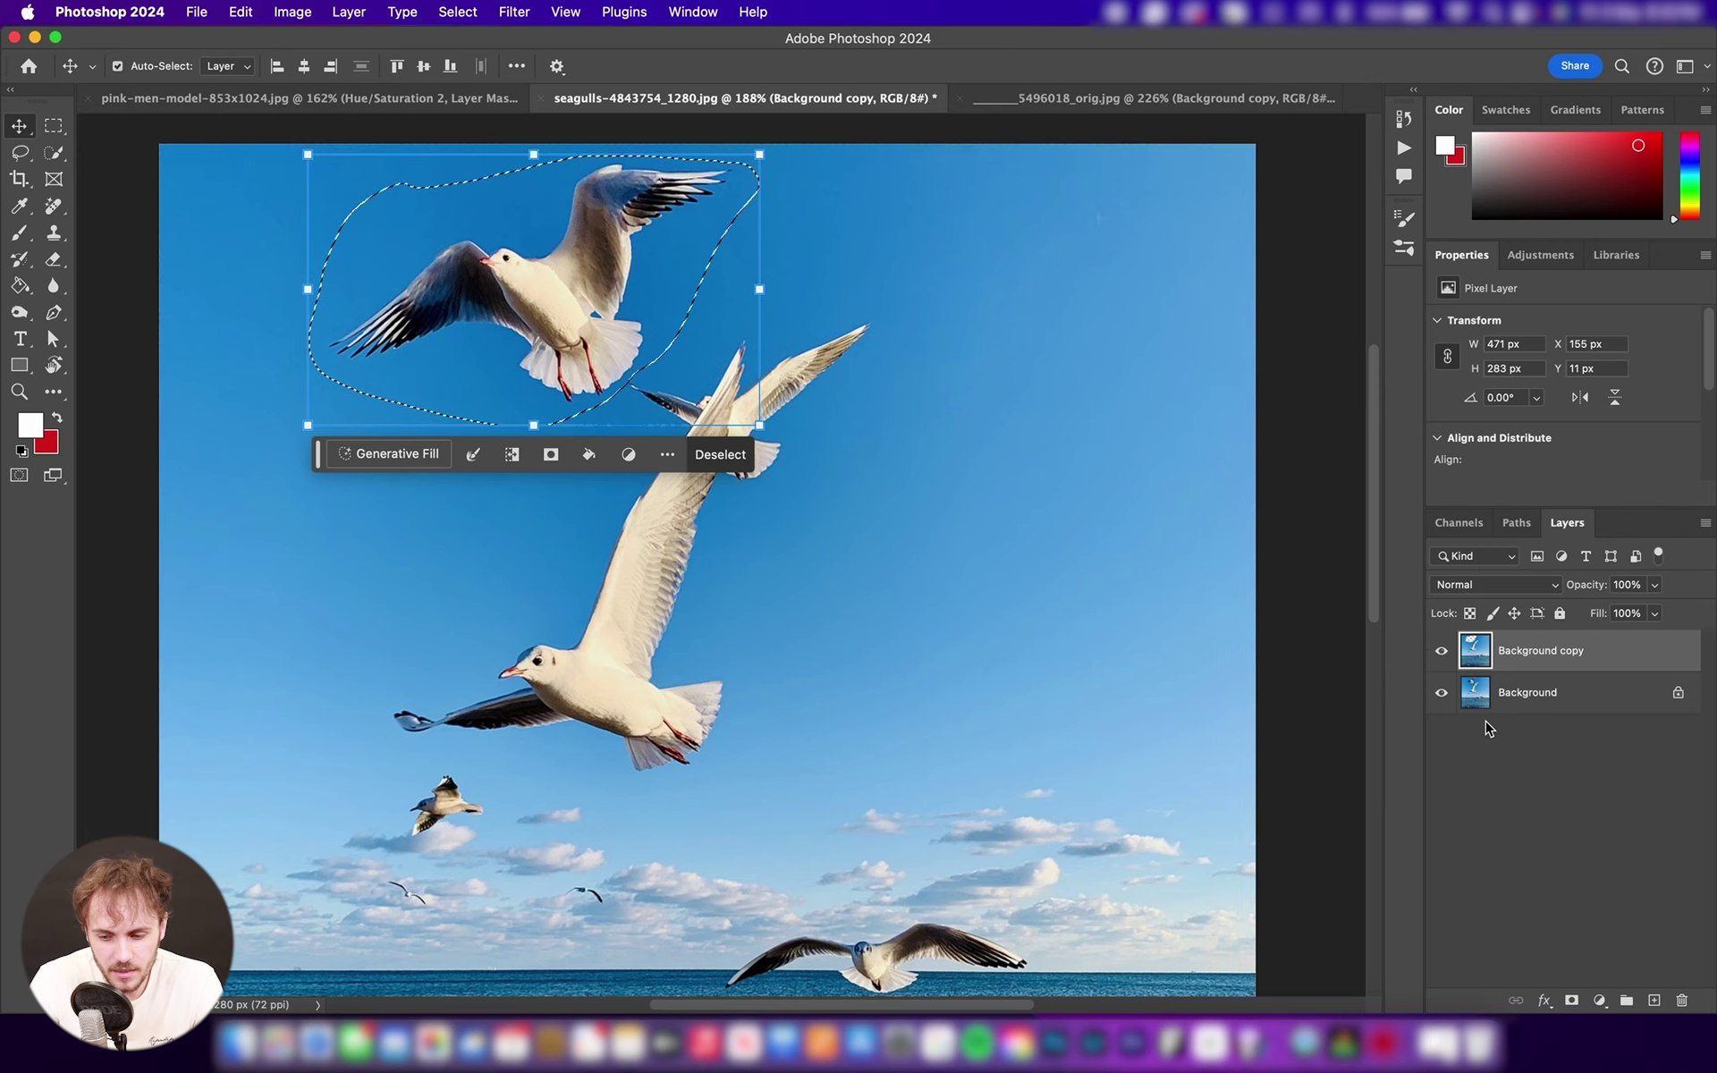
- Duplicate the Background layer again, hide the first copy, and clear the lasso selection
drag(1510, 704, 1654, 1000)
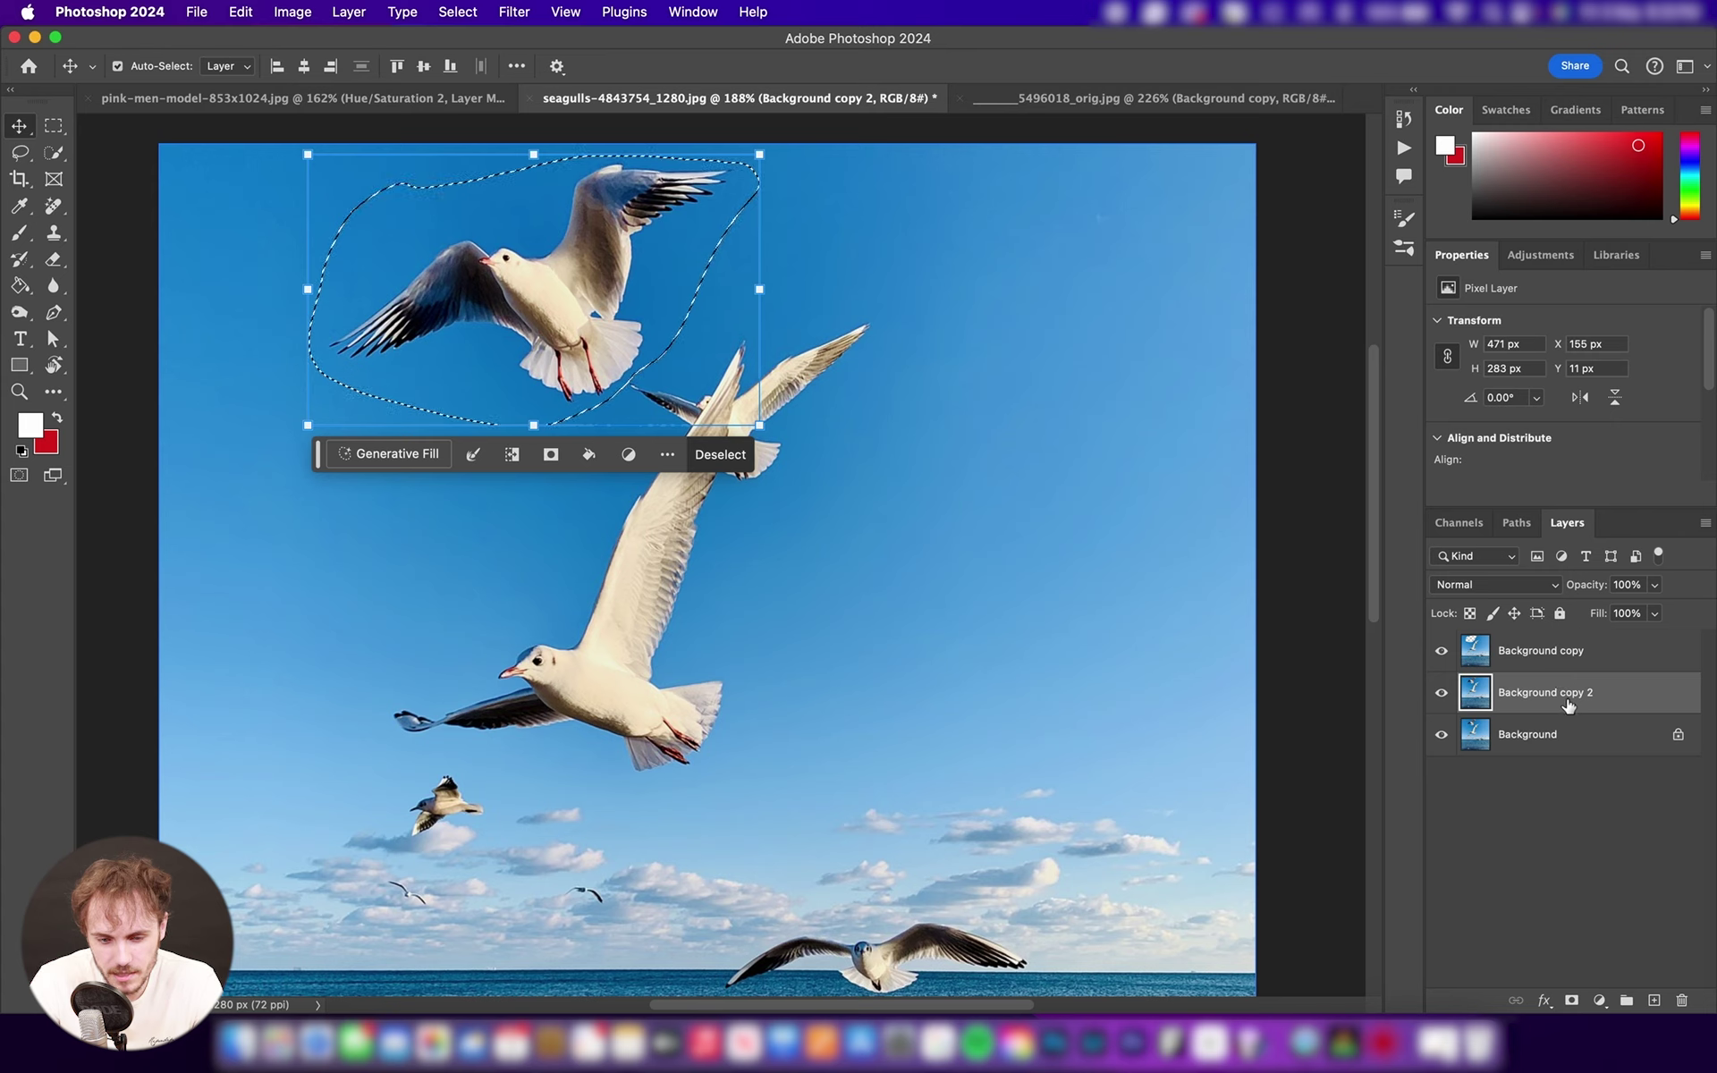
click(1440, 651)
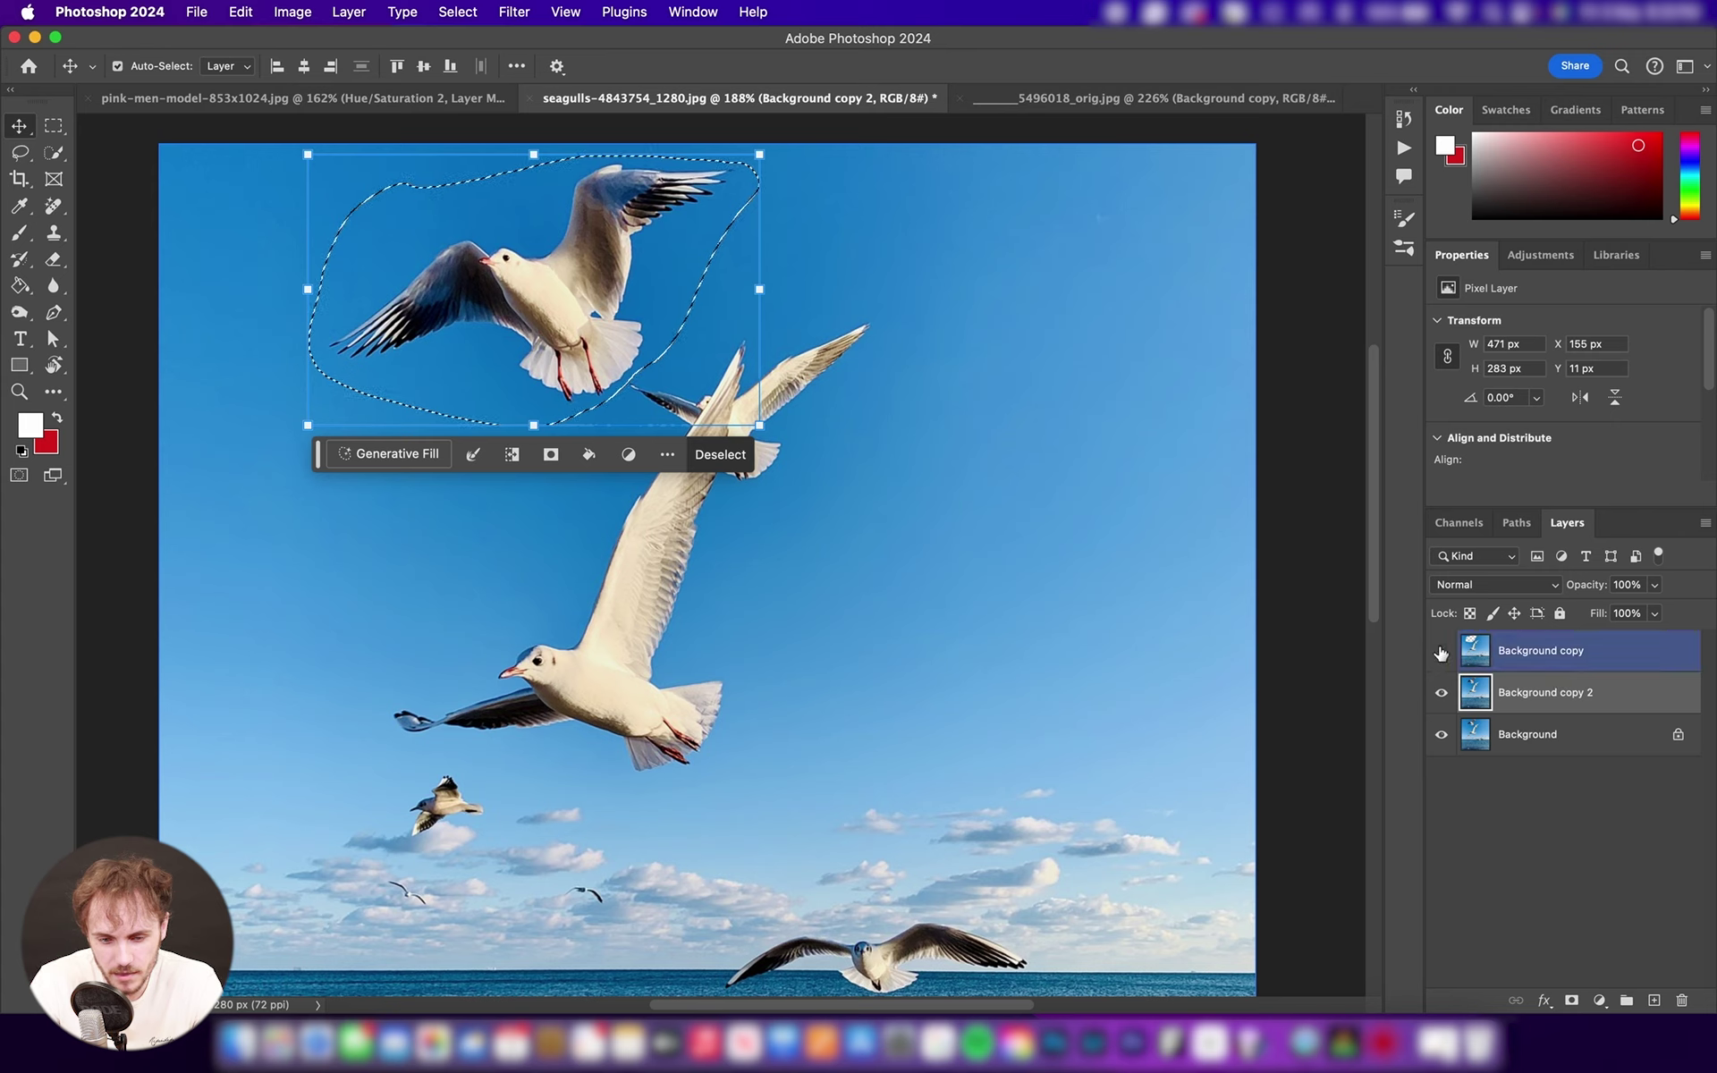
key(super+d)
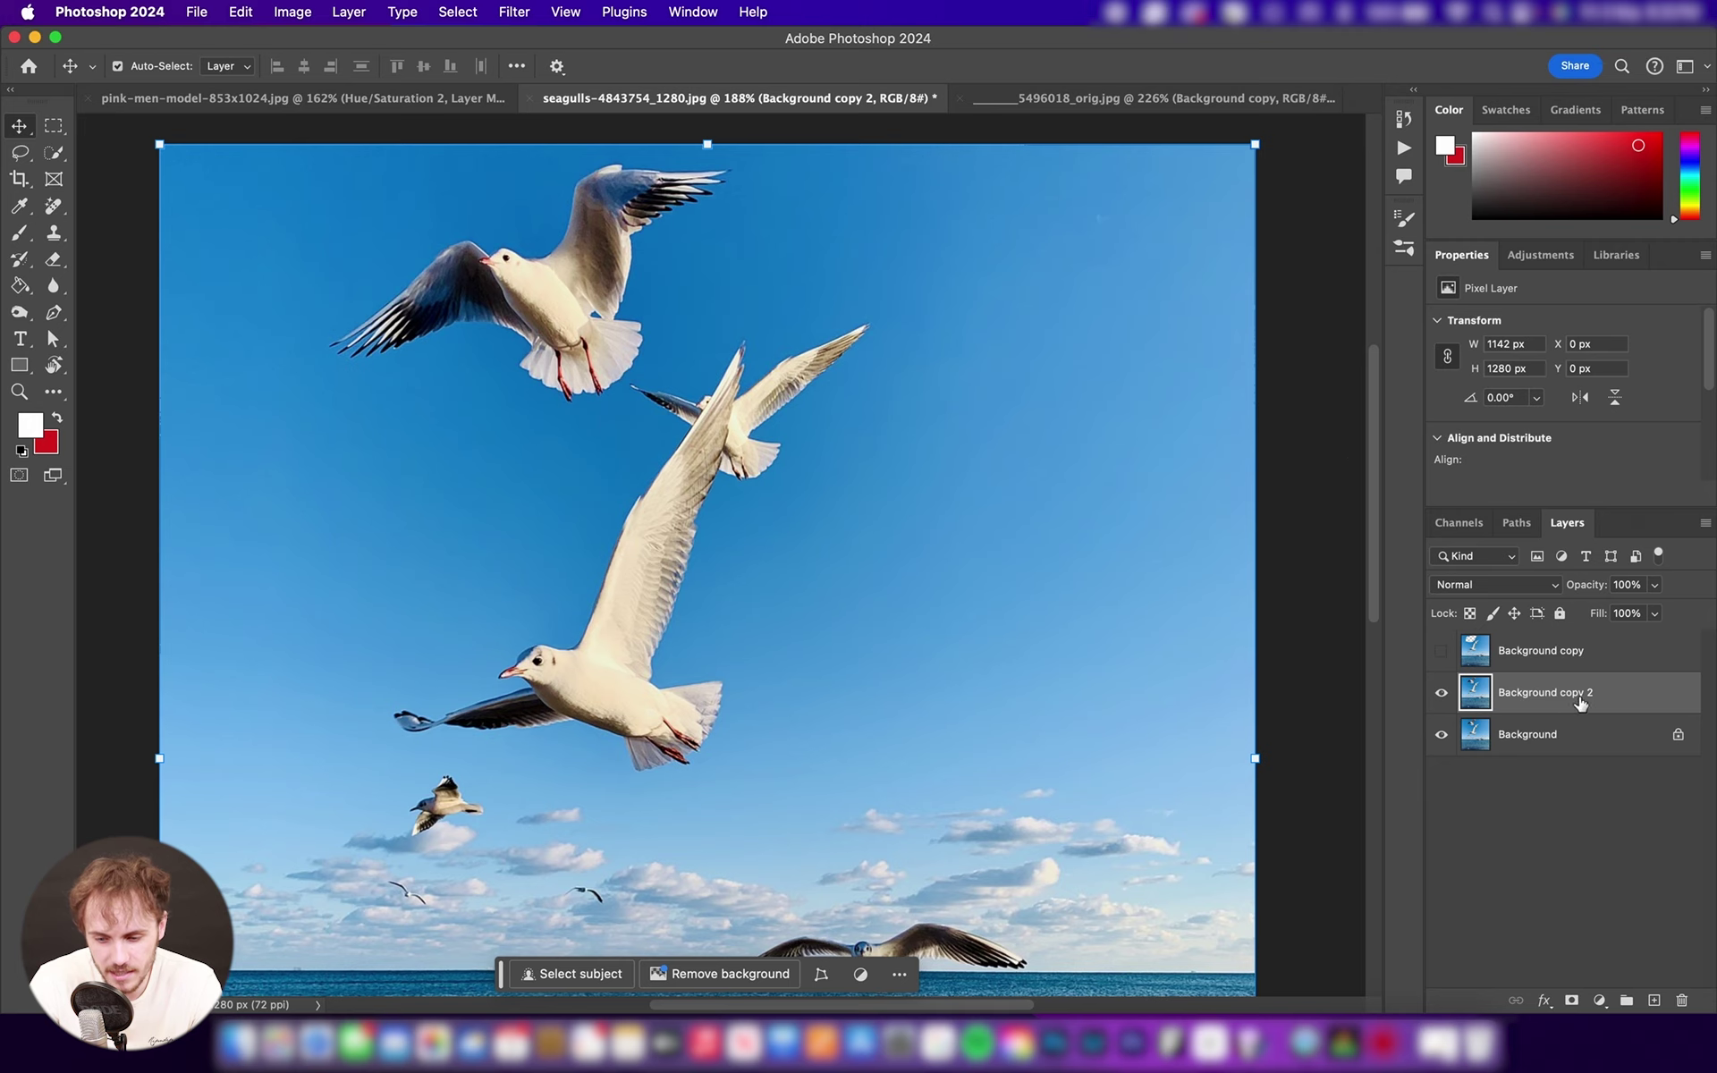
- Show the Background copy layer and move Background copy 2 to X 125 px, Y -278 px so its clear sky fills the cut-out hole
drag(977, 429, 954, 265)
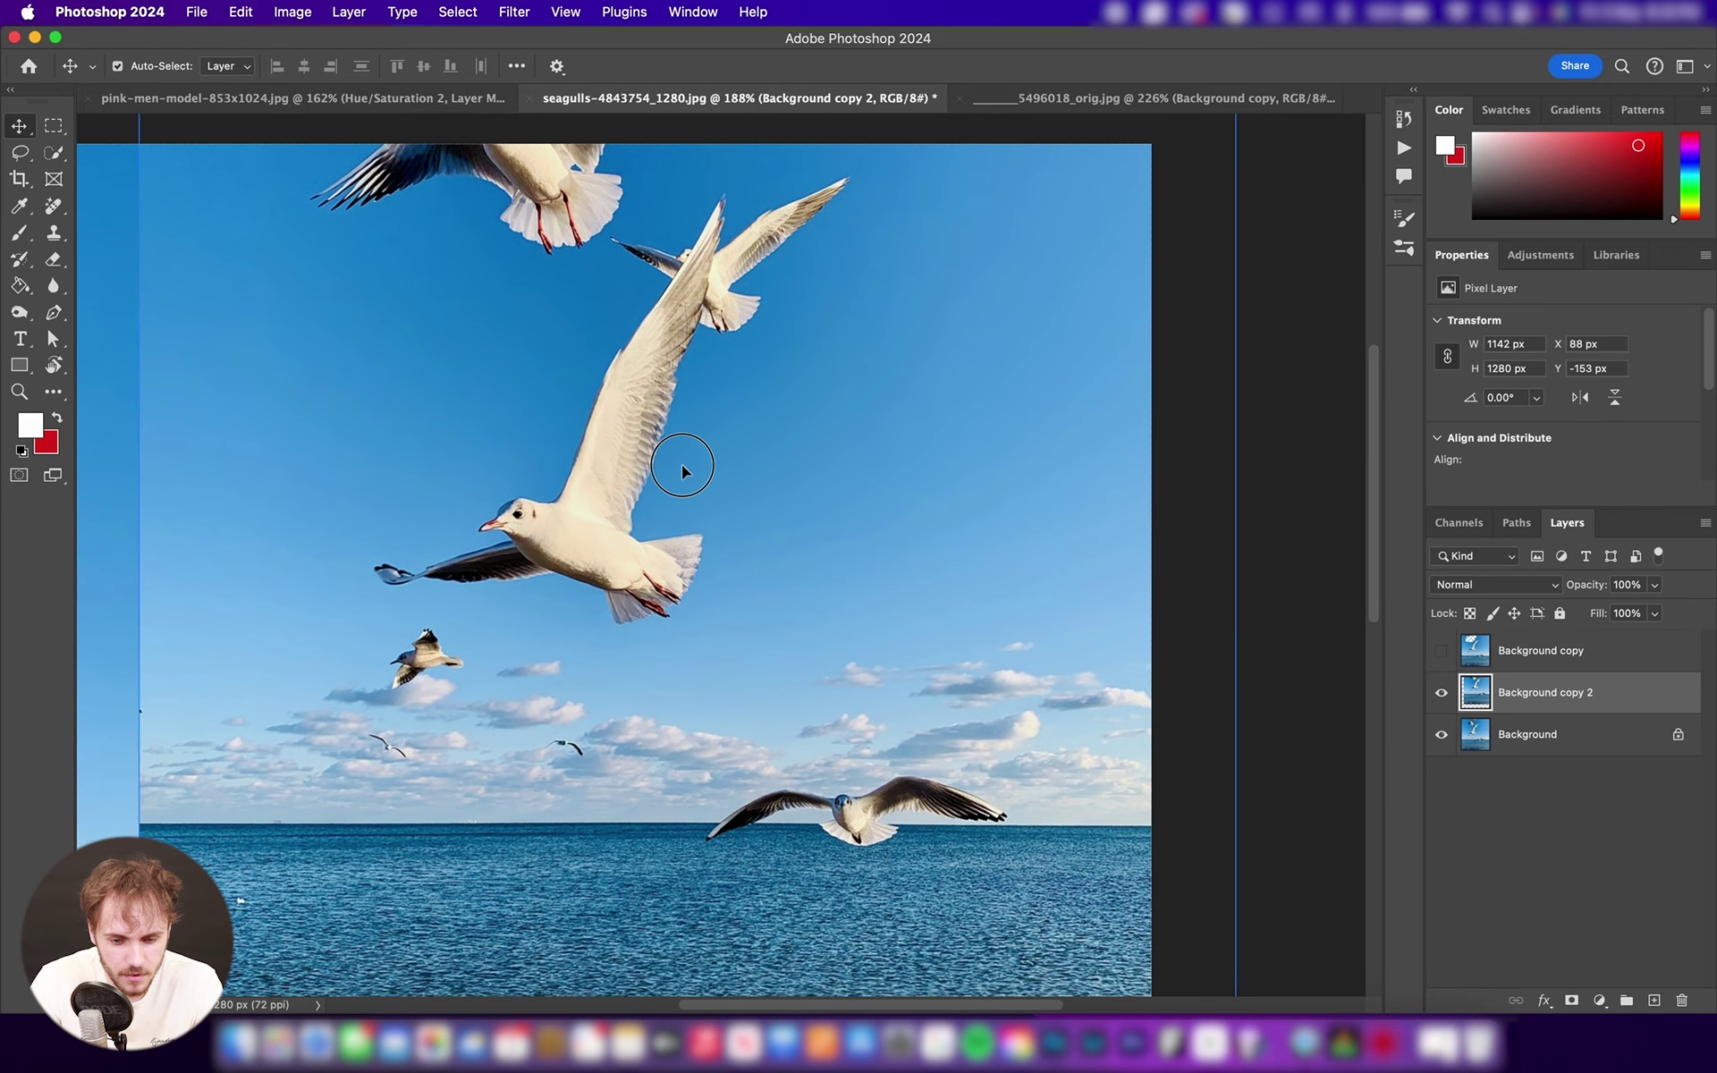
drag(681, 464, 684, 449)
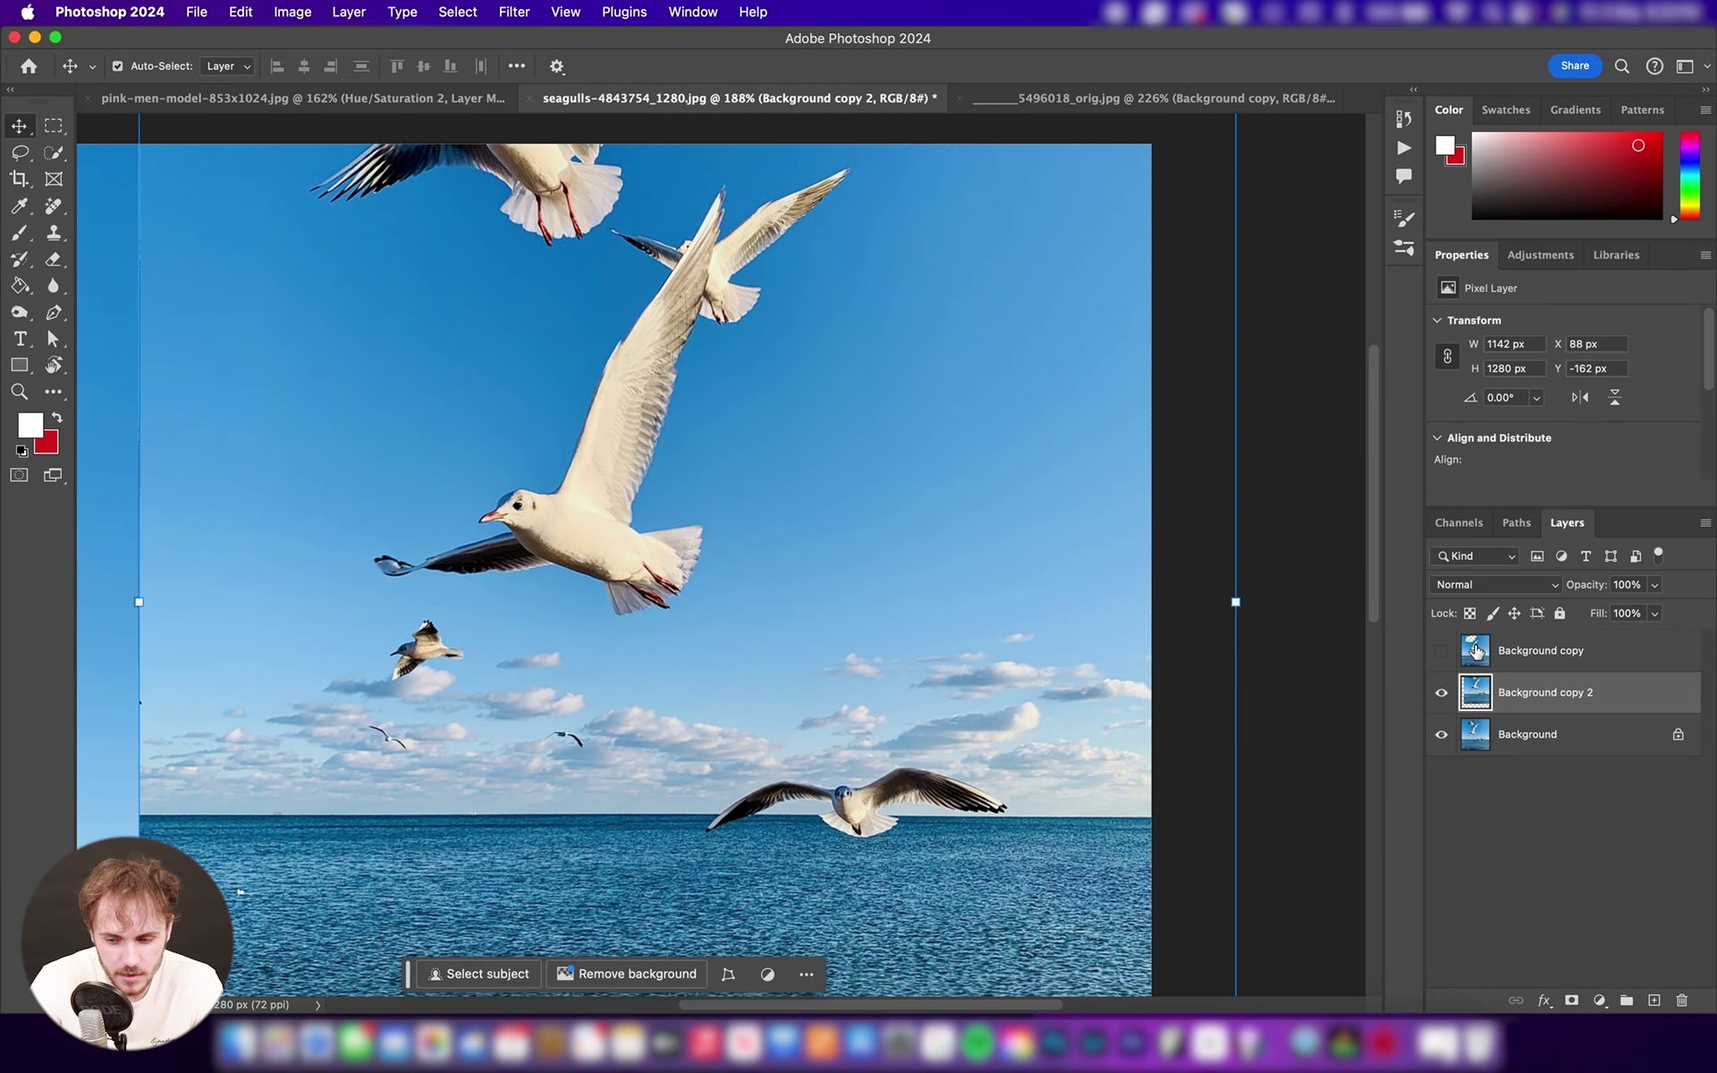
click(1441, 651)
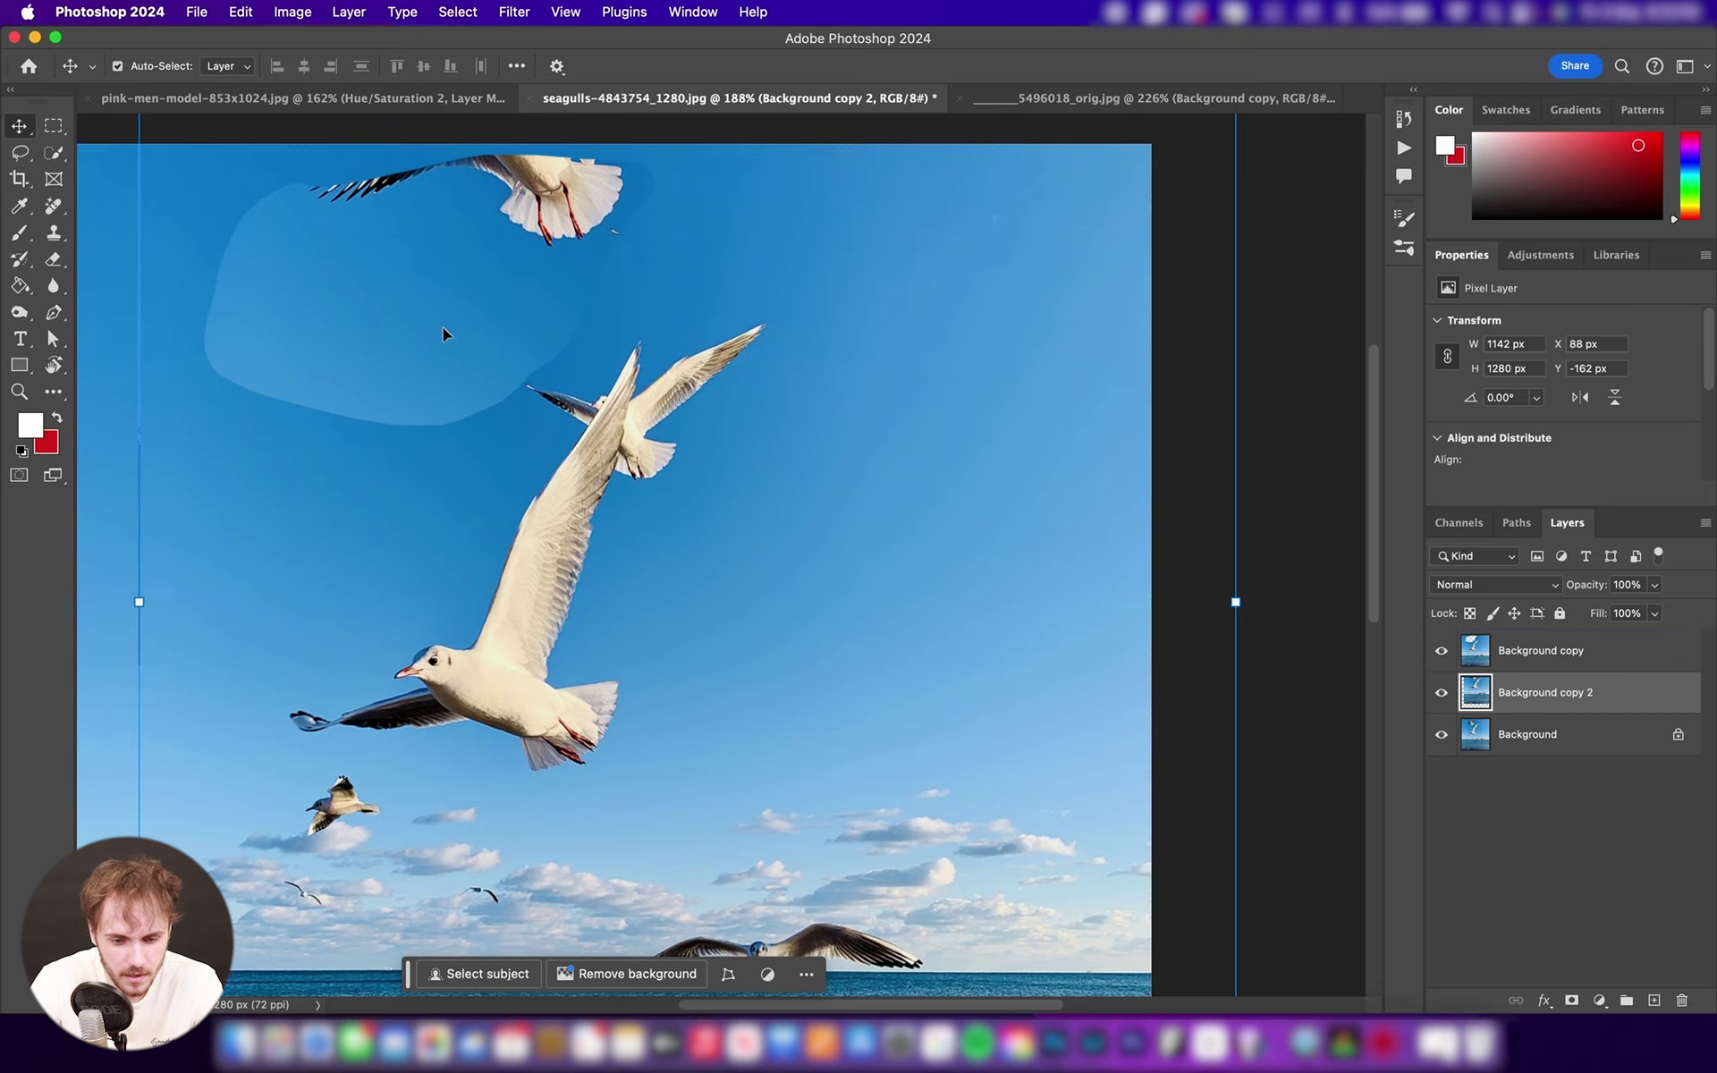
scroll(436, 324, left, 2)
scroll(437, 327, left, 2)
scroll(437, 327, up, 2)
drag(441, 334, 528, 225)
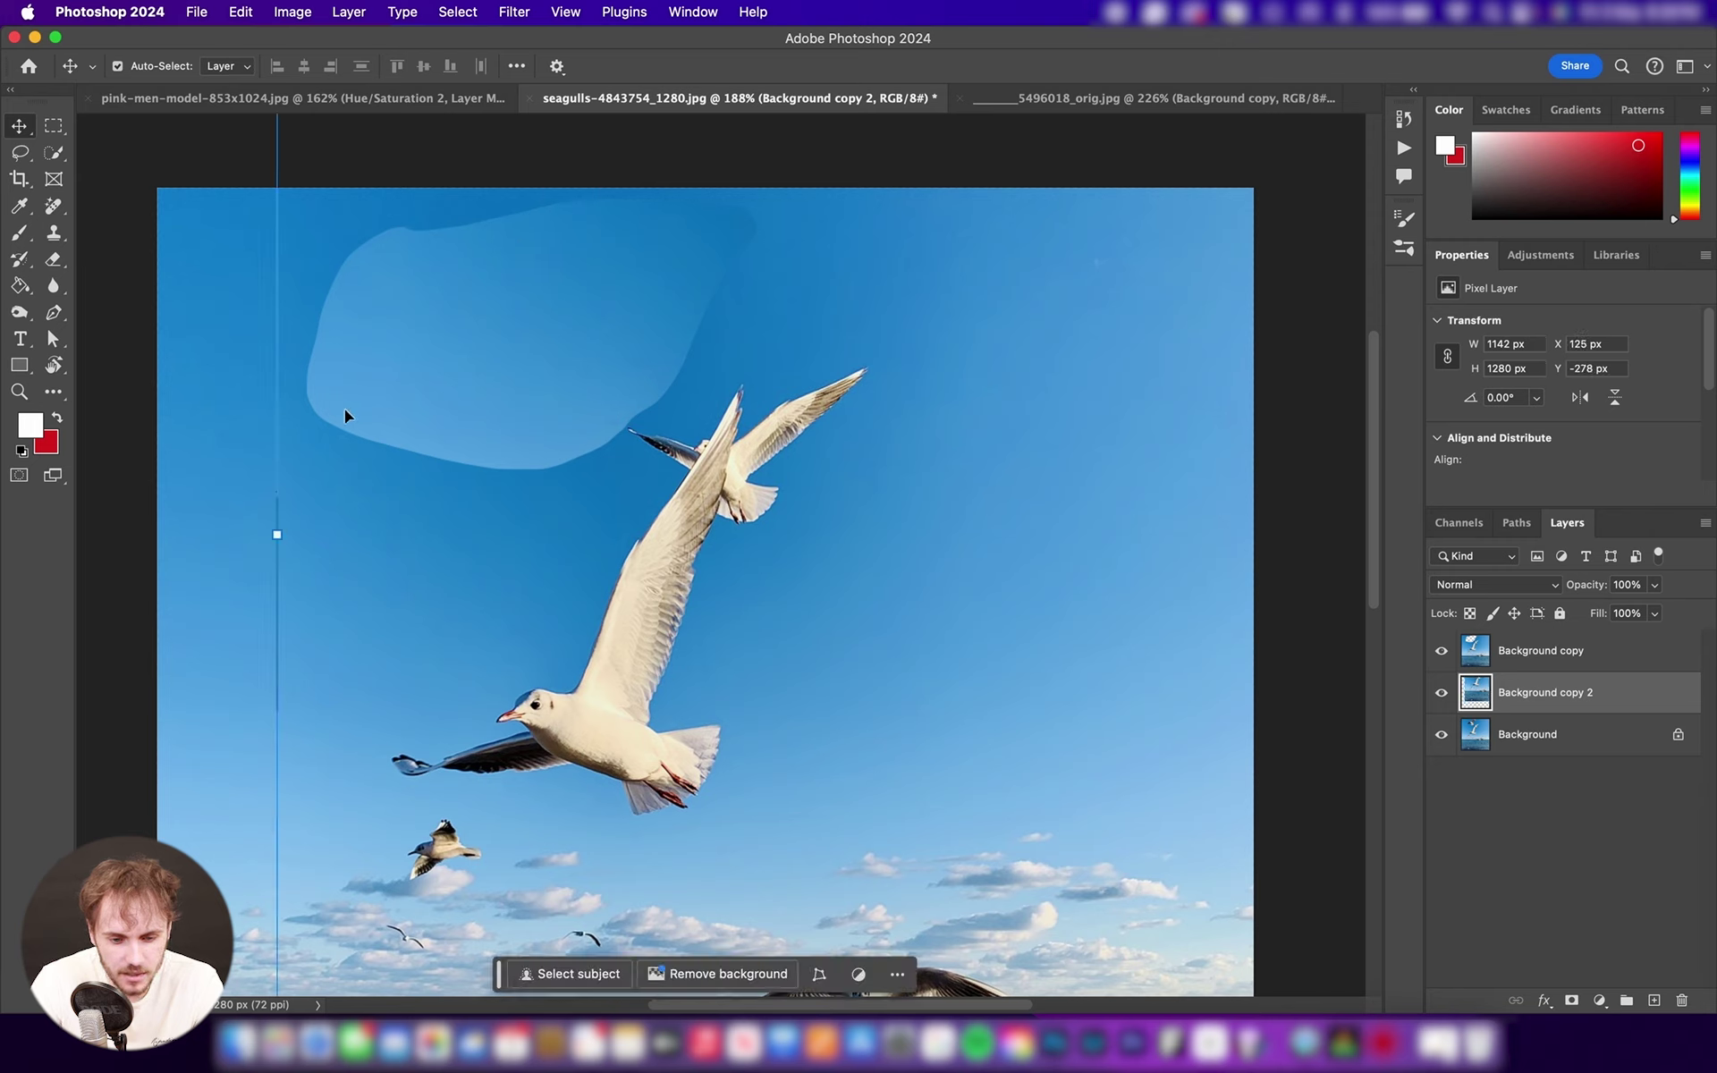
- Switch to the Healing Brush and merge the Background copy and Background copy 2 layers into one
key(j)
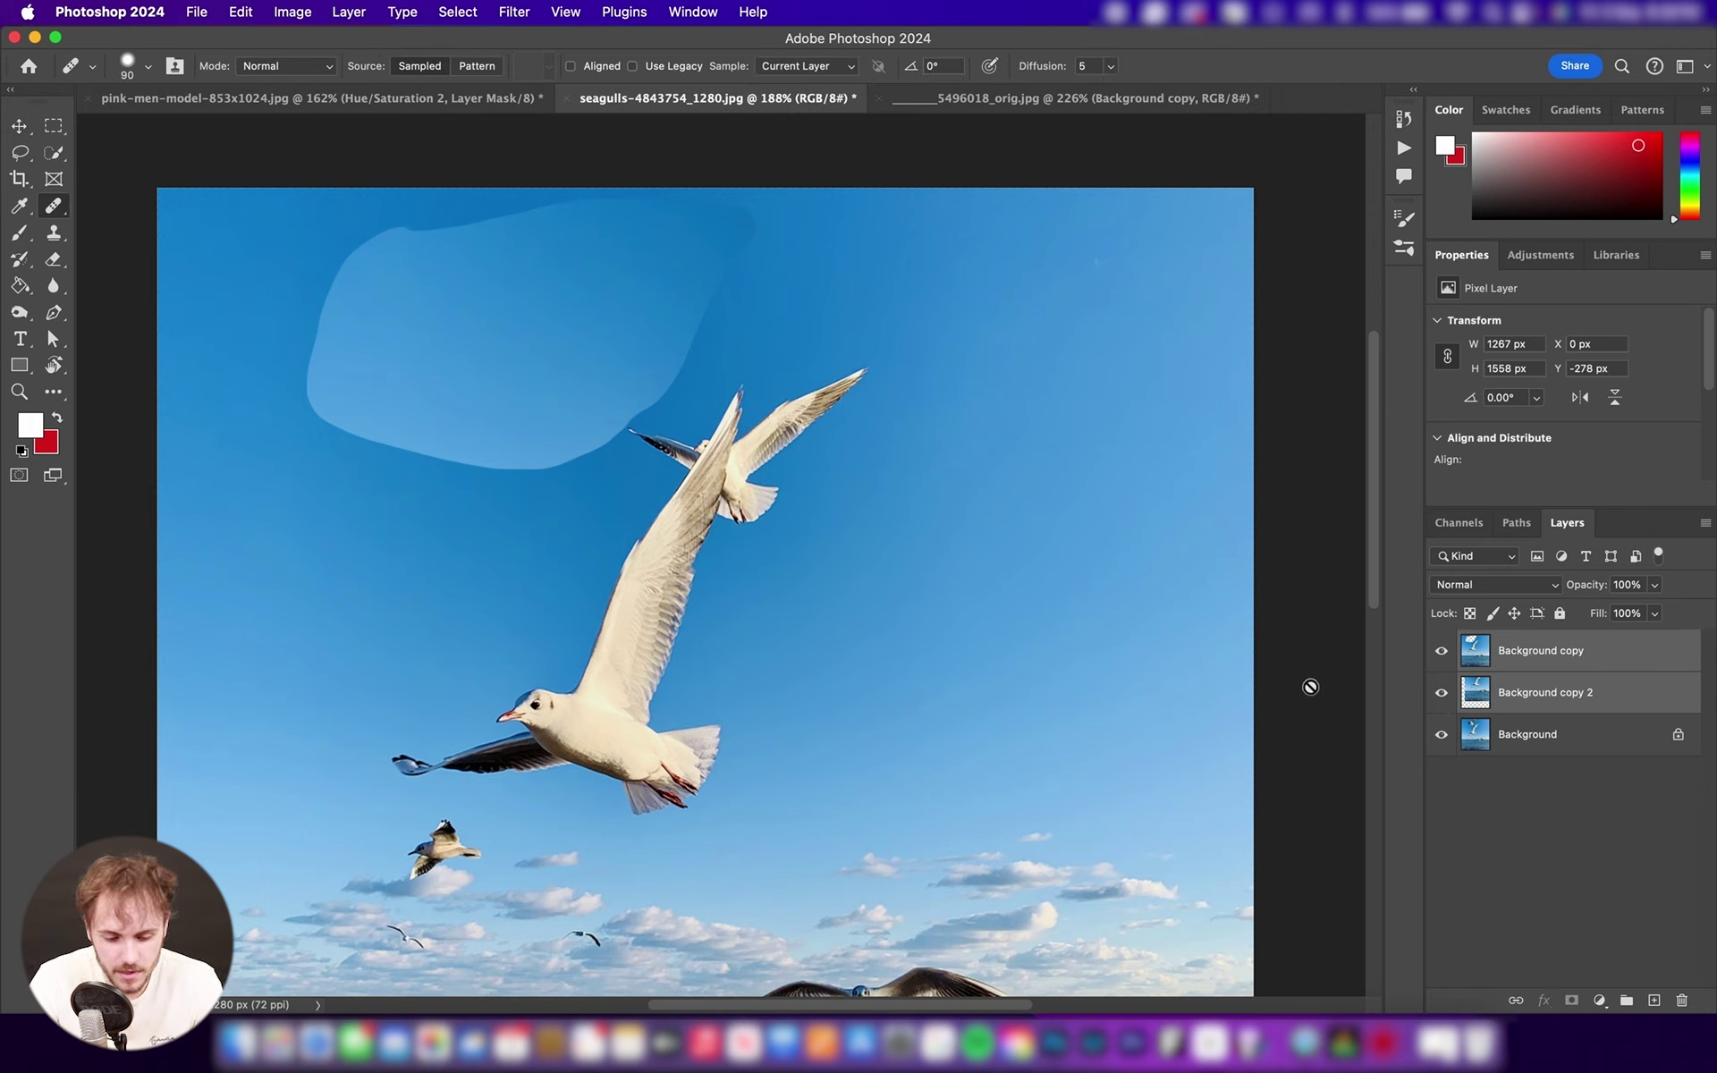
key(super+z)
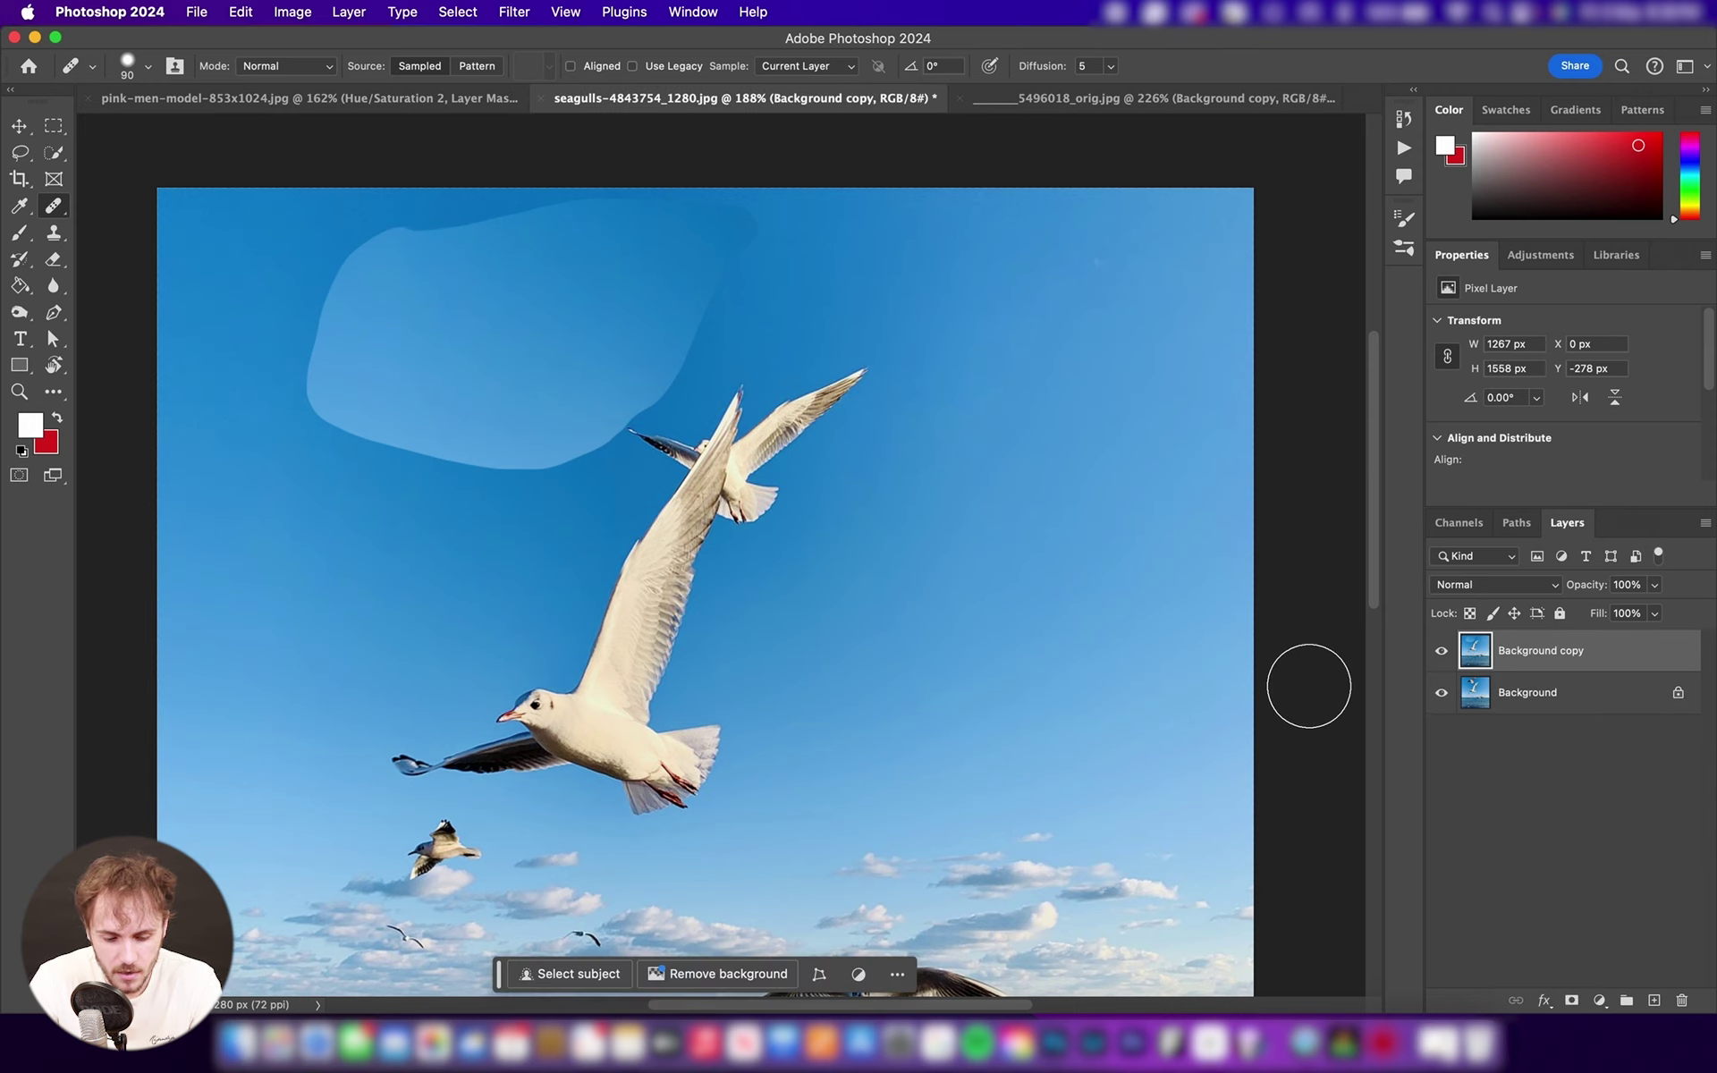
key(super+shift+z)
right_click(1574, 660)
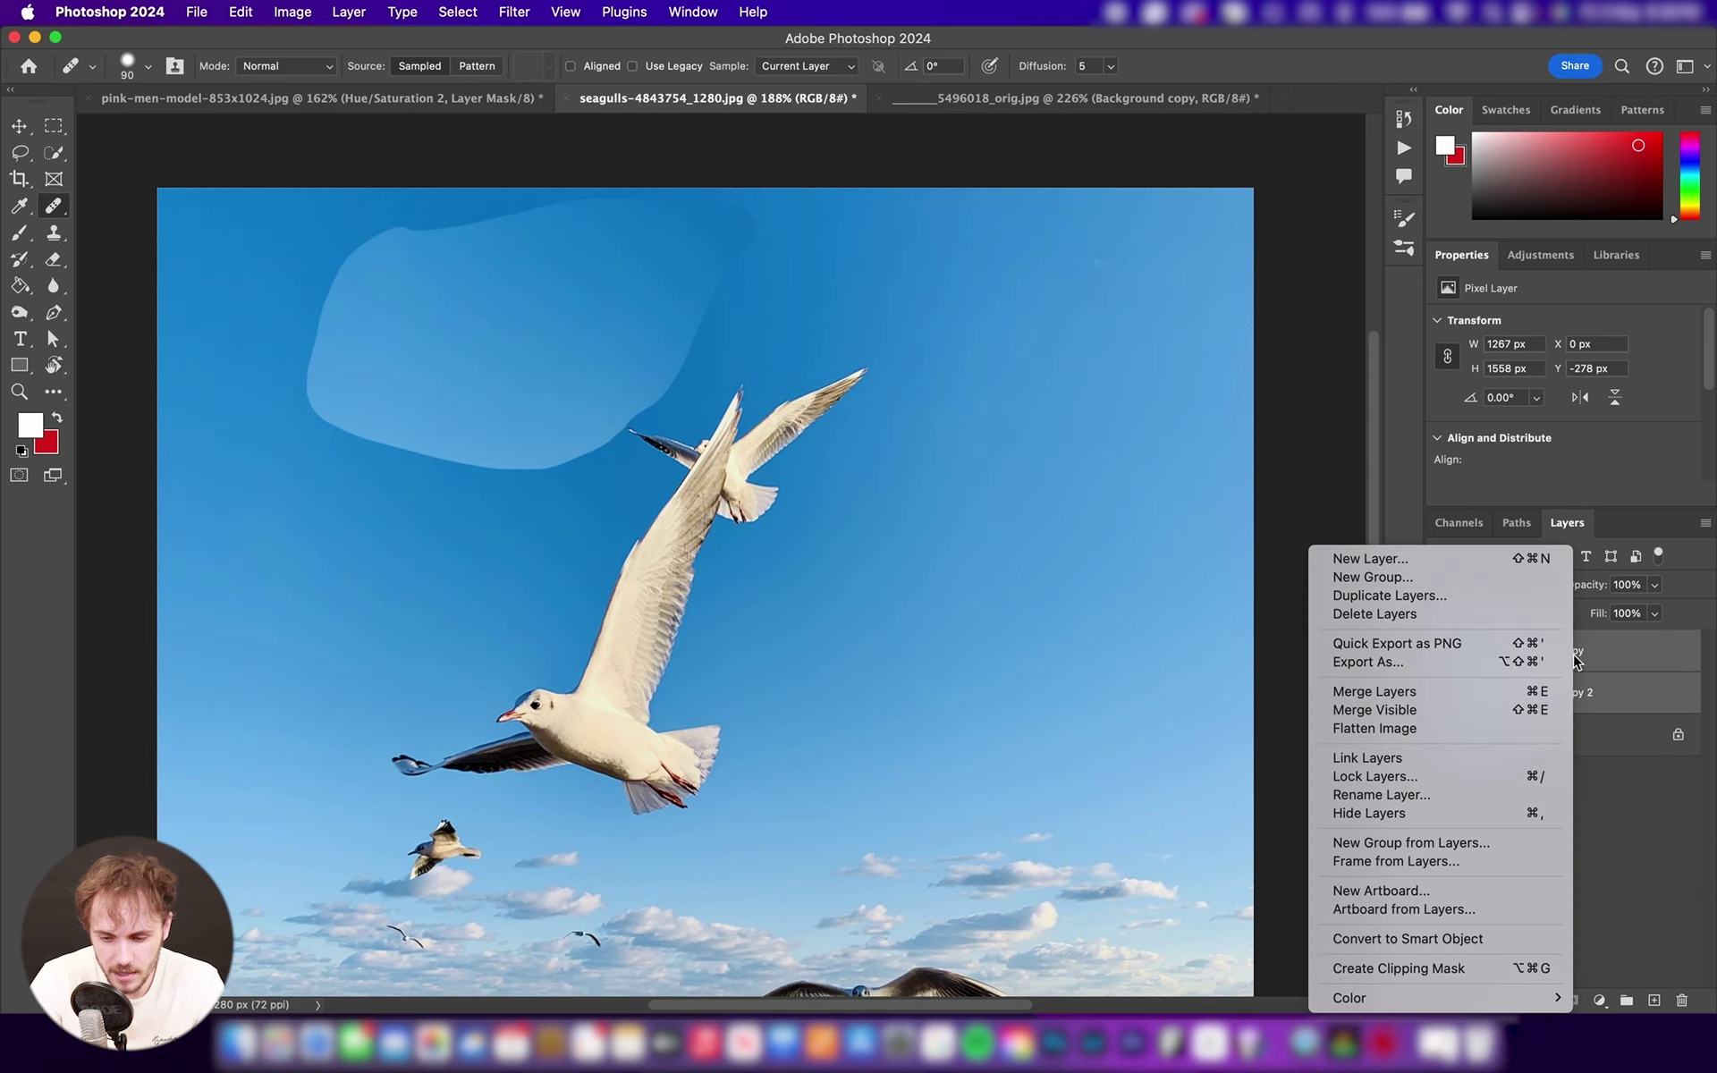
click(1386, 695)
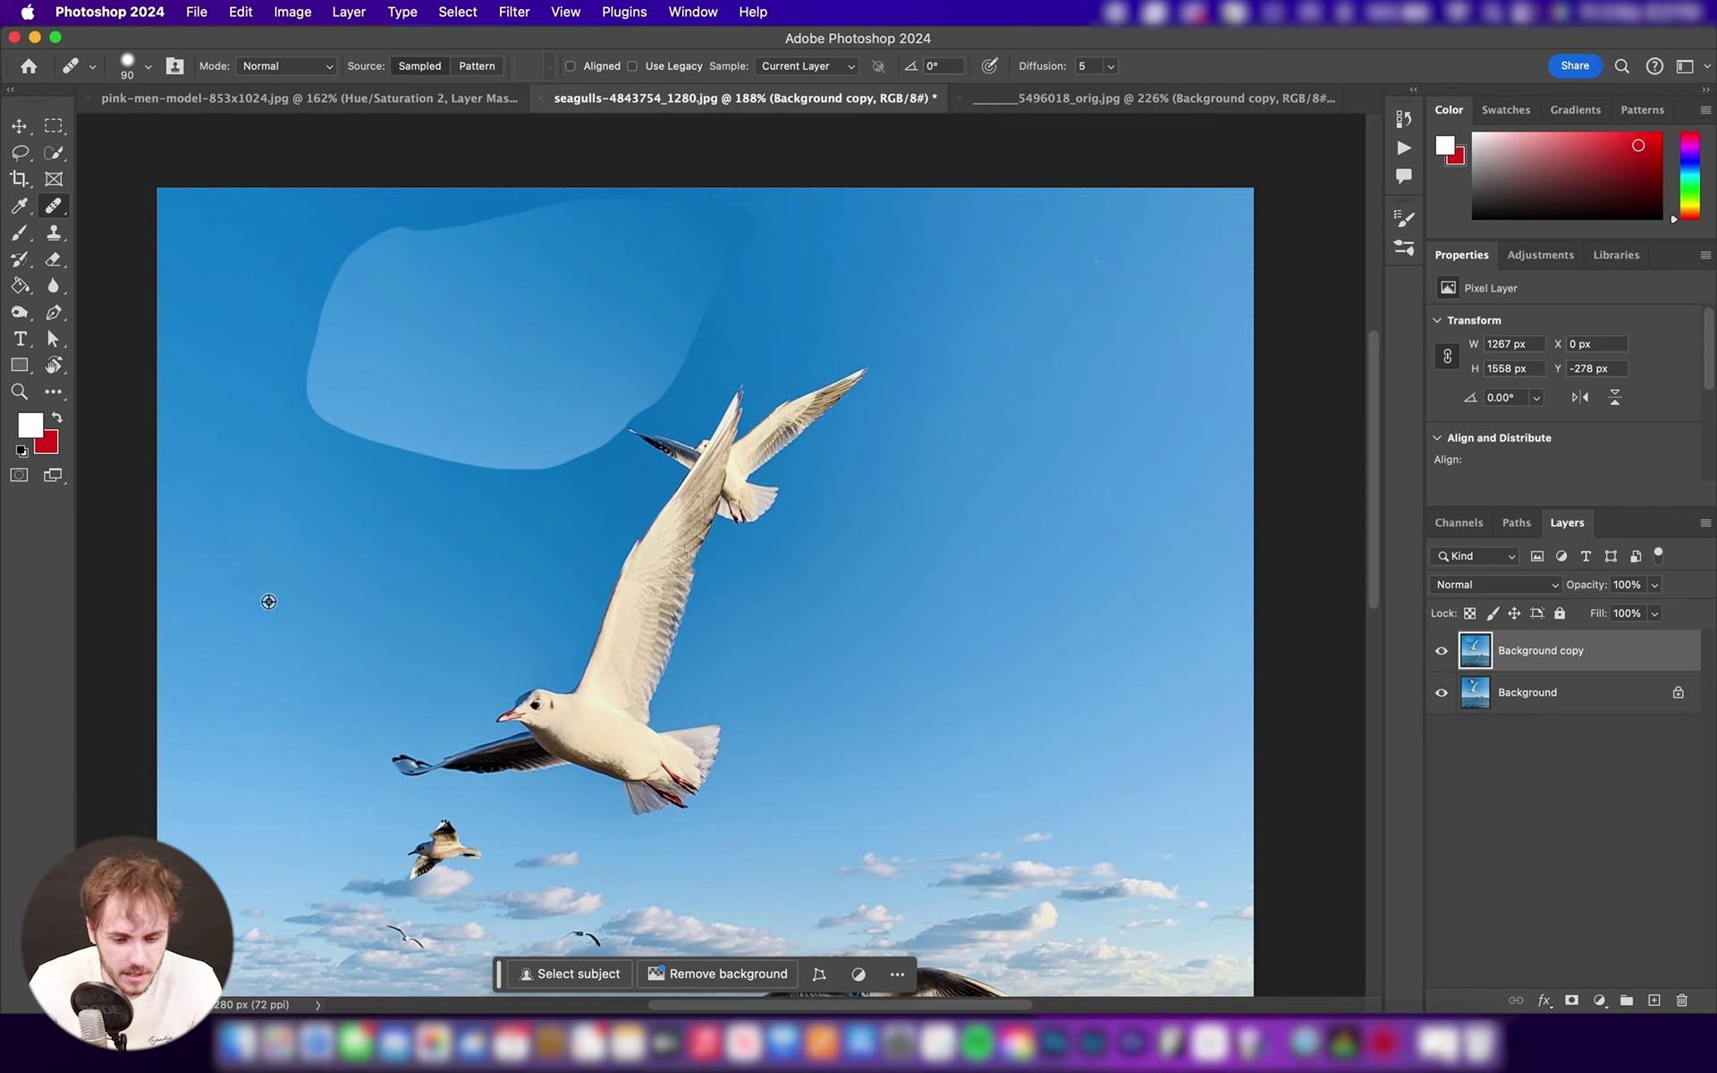
- Blend the sky patch's outer edges with the Healing Brush, using a 90 px brush for the far edge and 25 px near the small seagull's wing
mouse_move(254, 538)
mouse_down()
mouse_move(304, 404)
mouse_move(317, 299)
mouse_move(348, 464)
mouse_move(350, 263)
mouse_move(416, 459)
mouse_move(416, 234)
mouse_move(459, 449)
mouse_up()
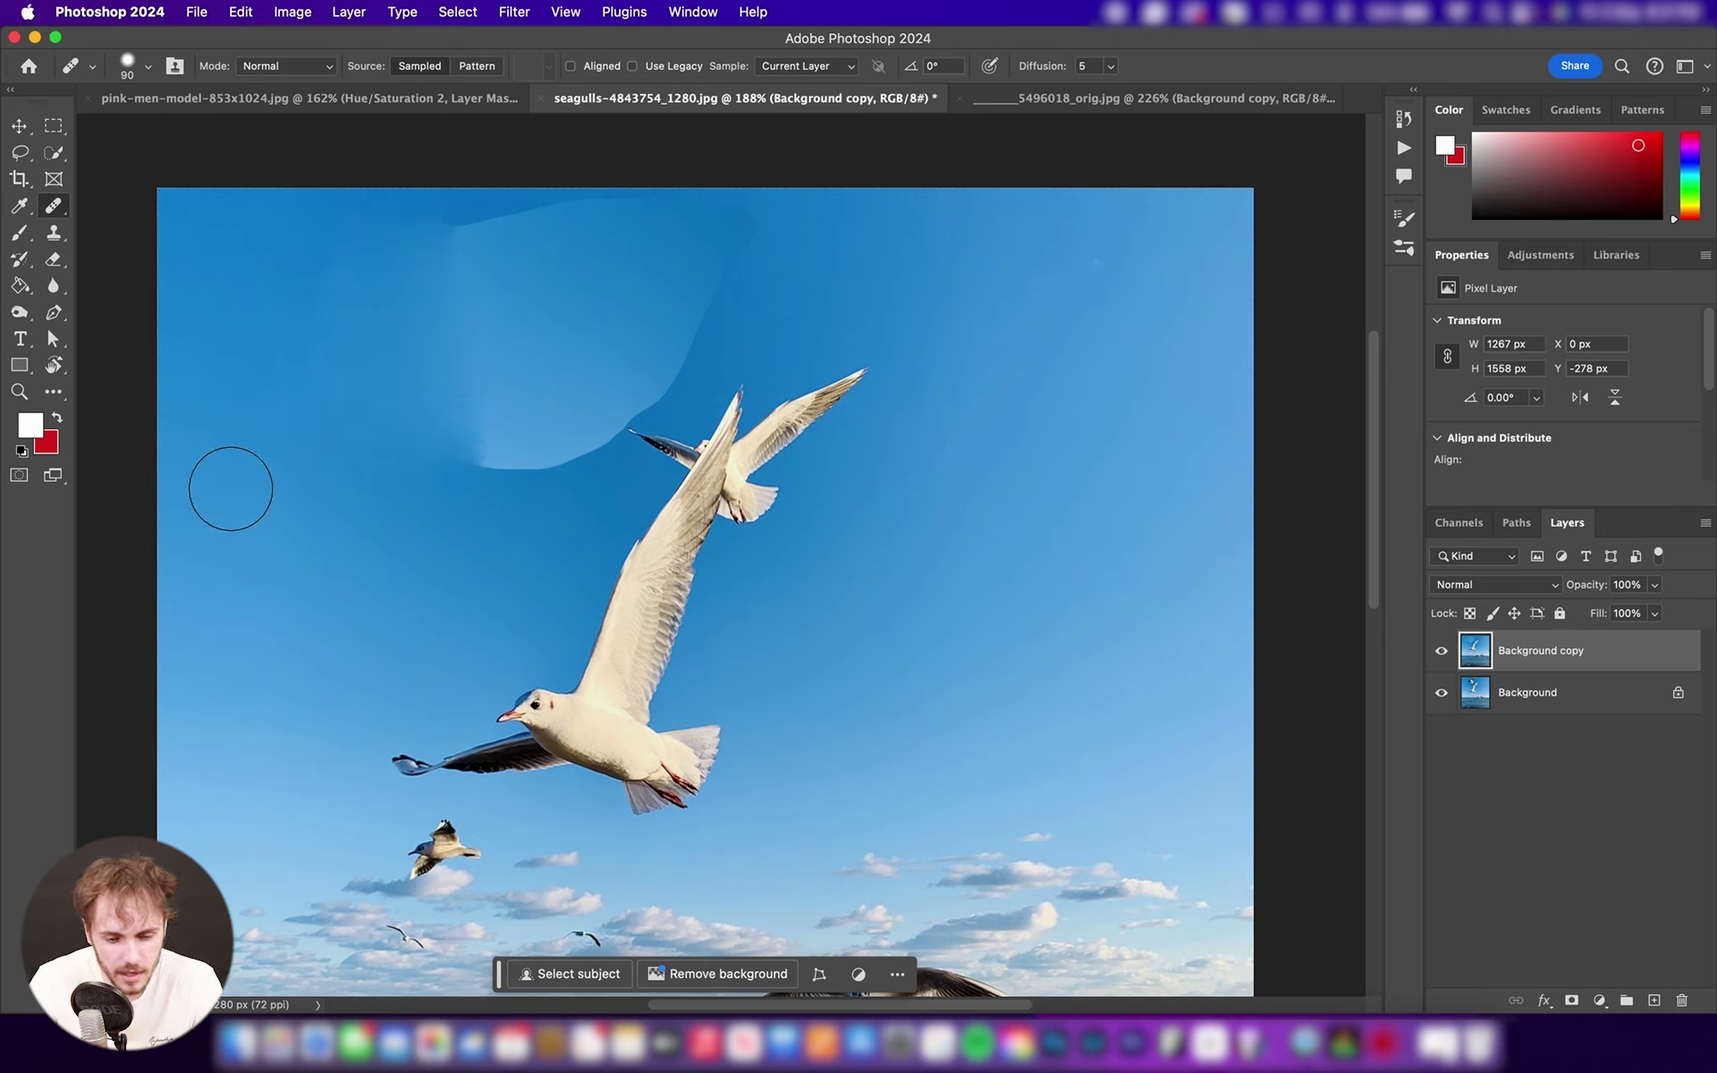
mouse_move(437, 254)
mouse_down()
mouse_move(483, 472)
mouse_move(496, 461)
mouse_move(468, 222)
mouse_move(454, 200)
mouse_move(406, 203)
mouse_up()
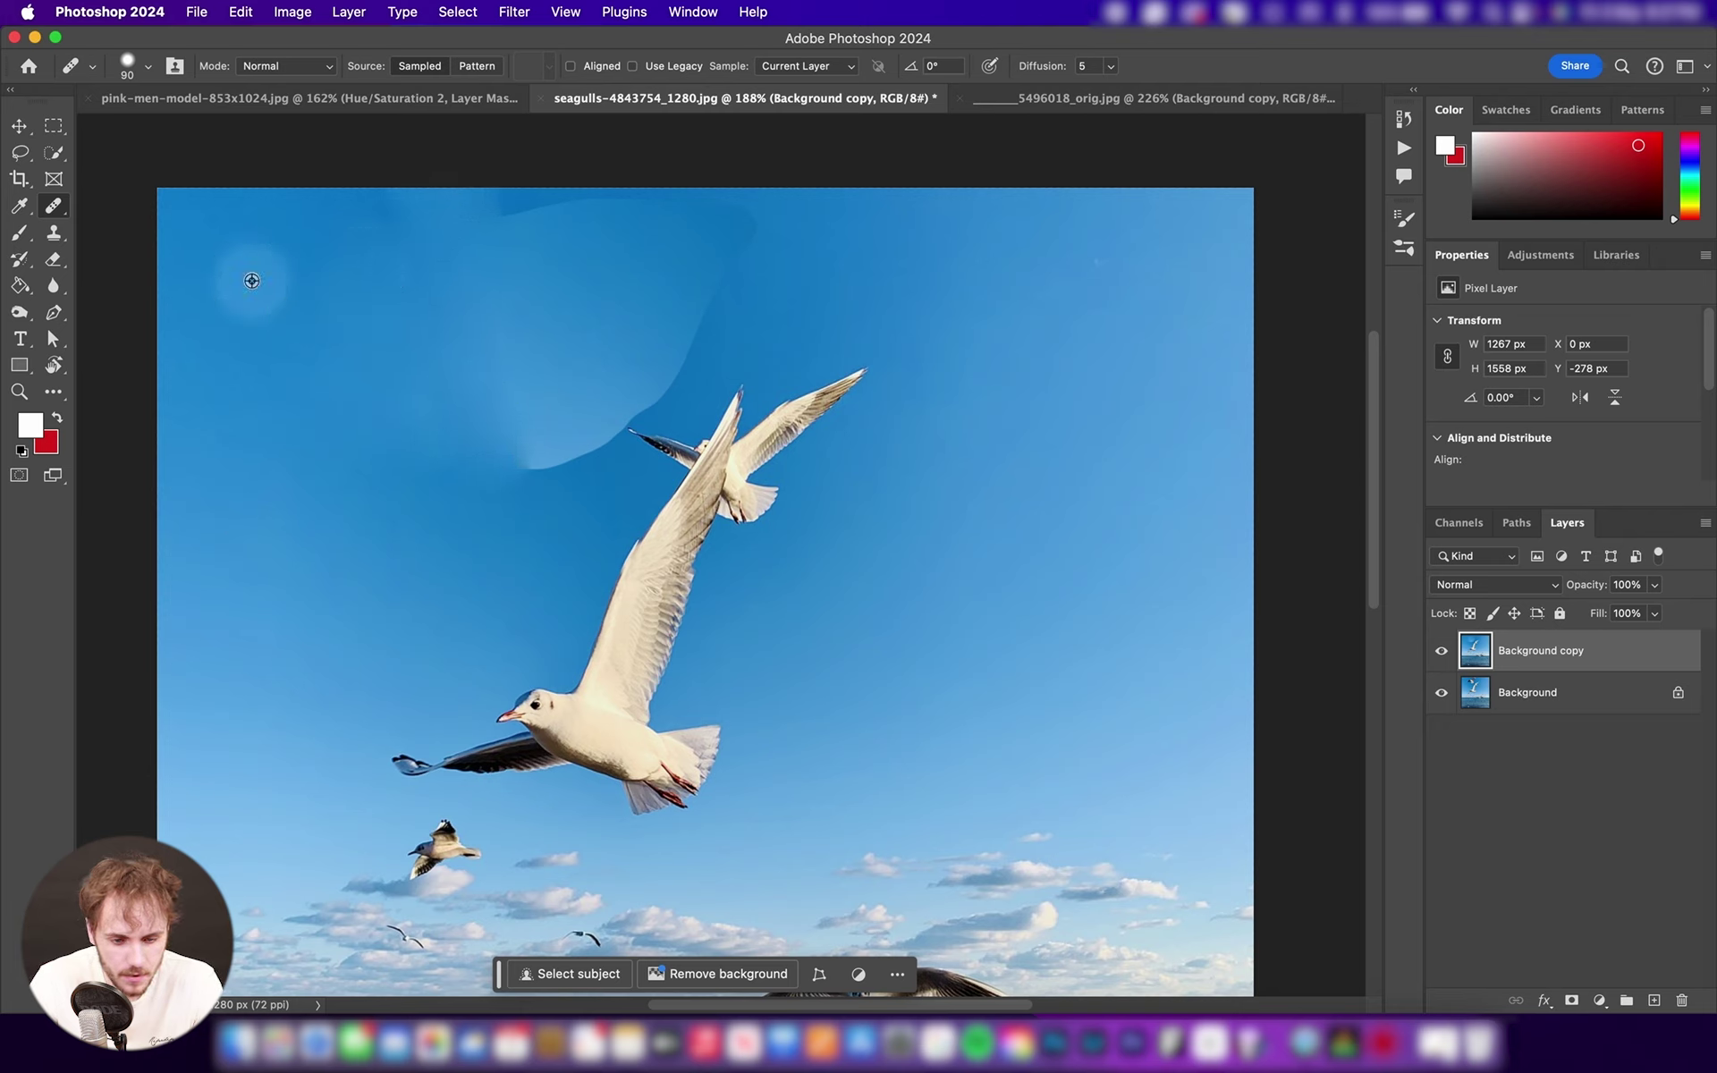
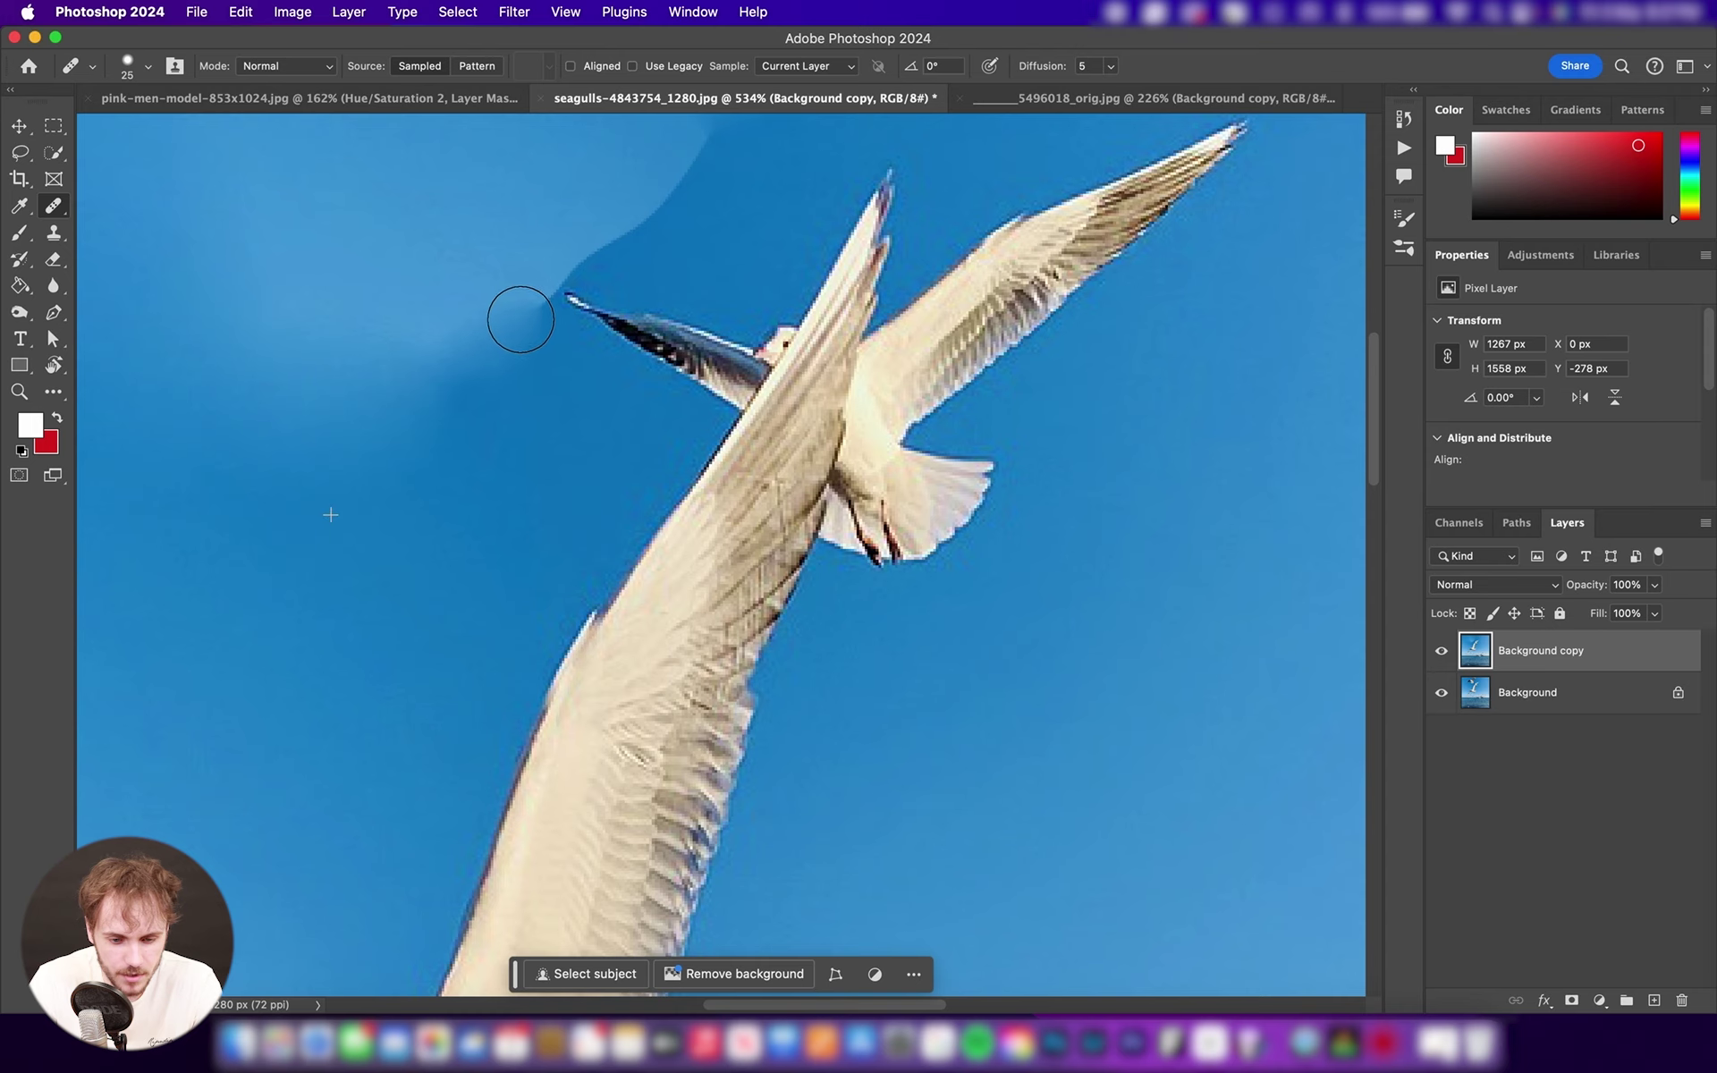
click(525, 299)
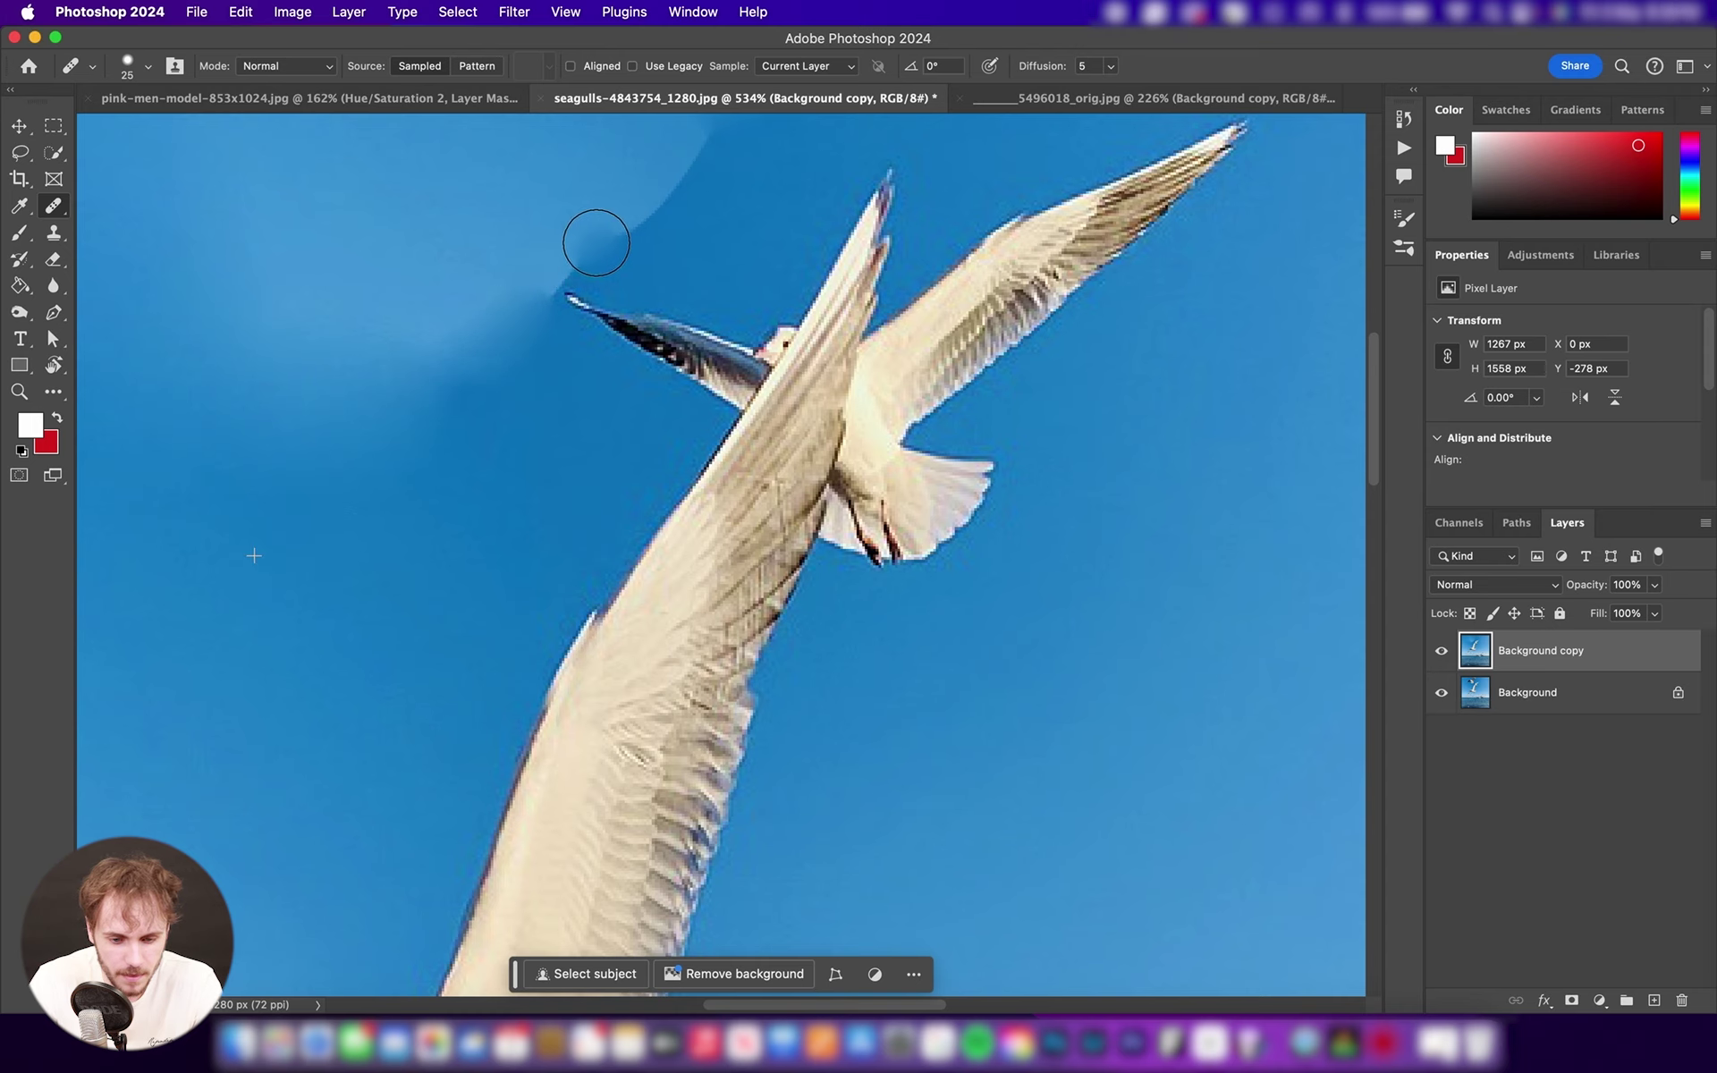
scroll(652, 209, up, 3)
alt+click(894, 167)
mouse_move(659, 291)
mouse_down()
mouse_move(690, 312)
mouse_move(697, 243)
mouse_move(632, 234)
mouse_move(640, 275)
mouse_move(584, 321)
mouse_move(559, 308)
mouse_move(536, 349)
mouse_up()
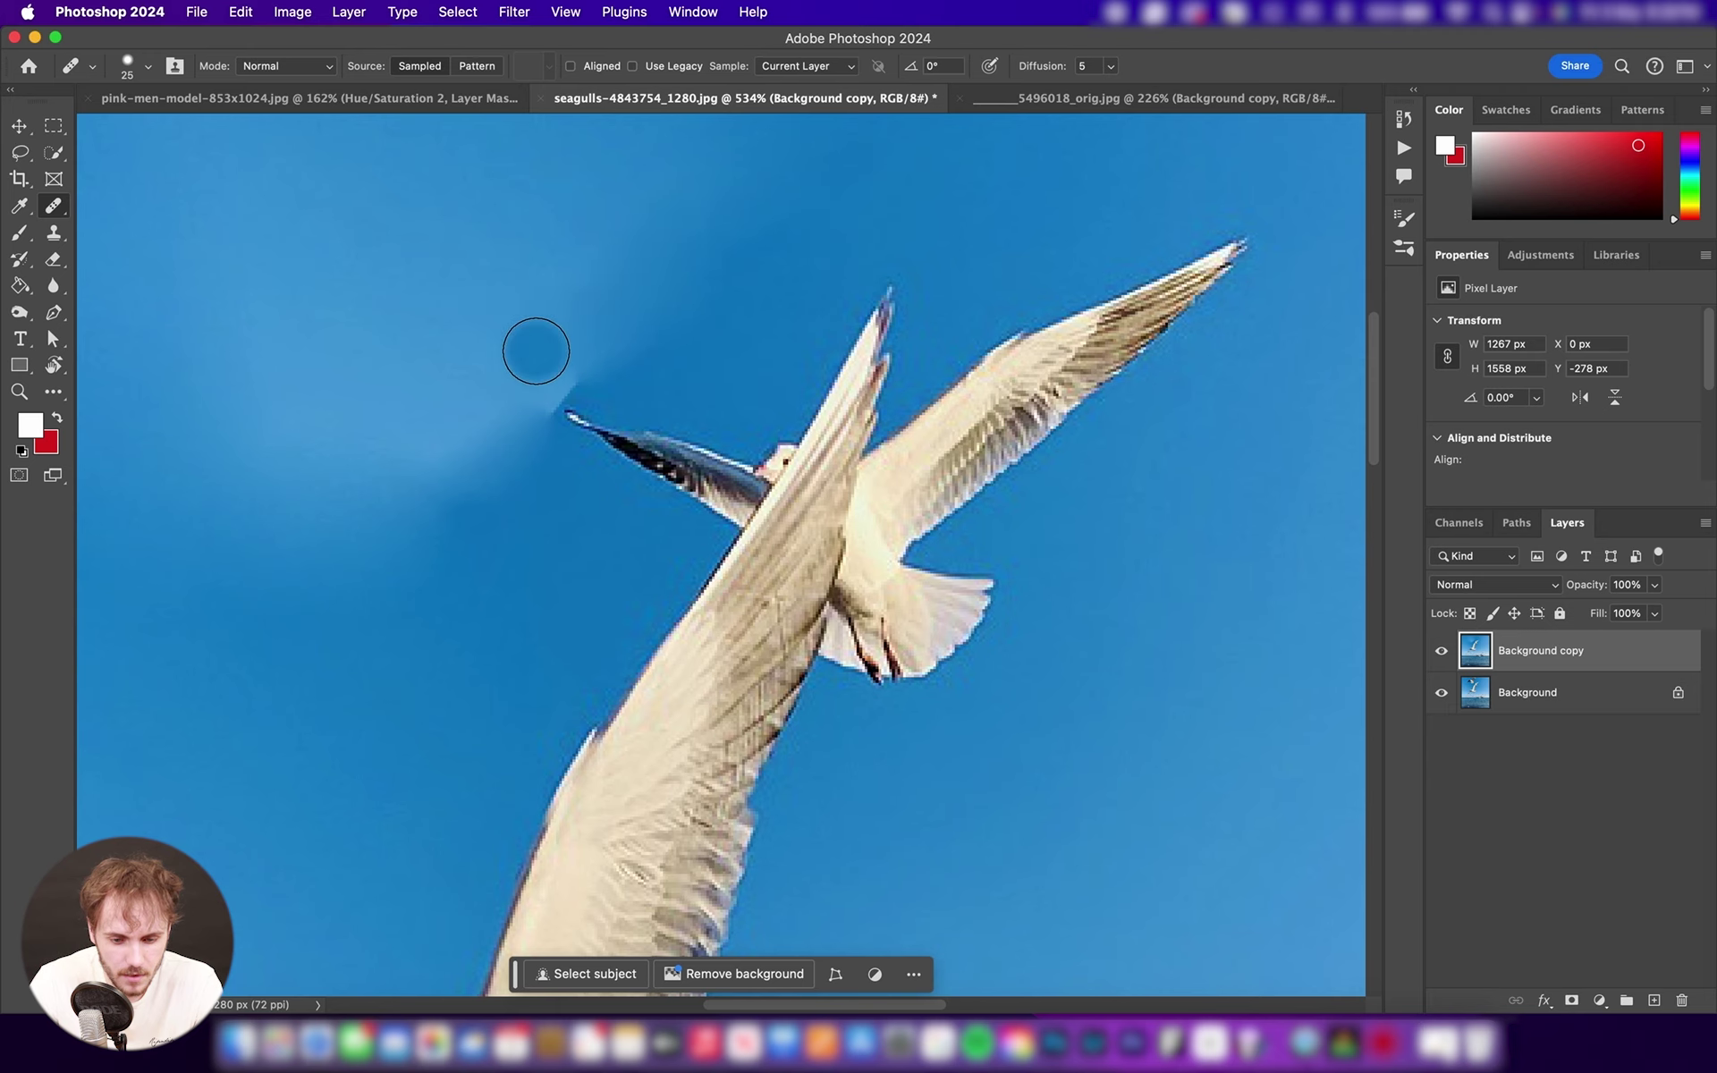
- Try to heal the patch edge directly at the small seagull's dark wingtip with the 25 px Healing Brush
scroll(537, 349, up, 2)
drag(560, 419, 572, 432)
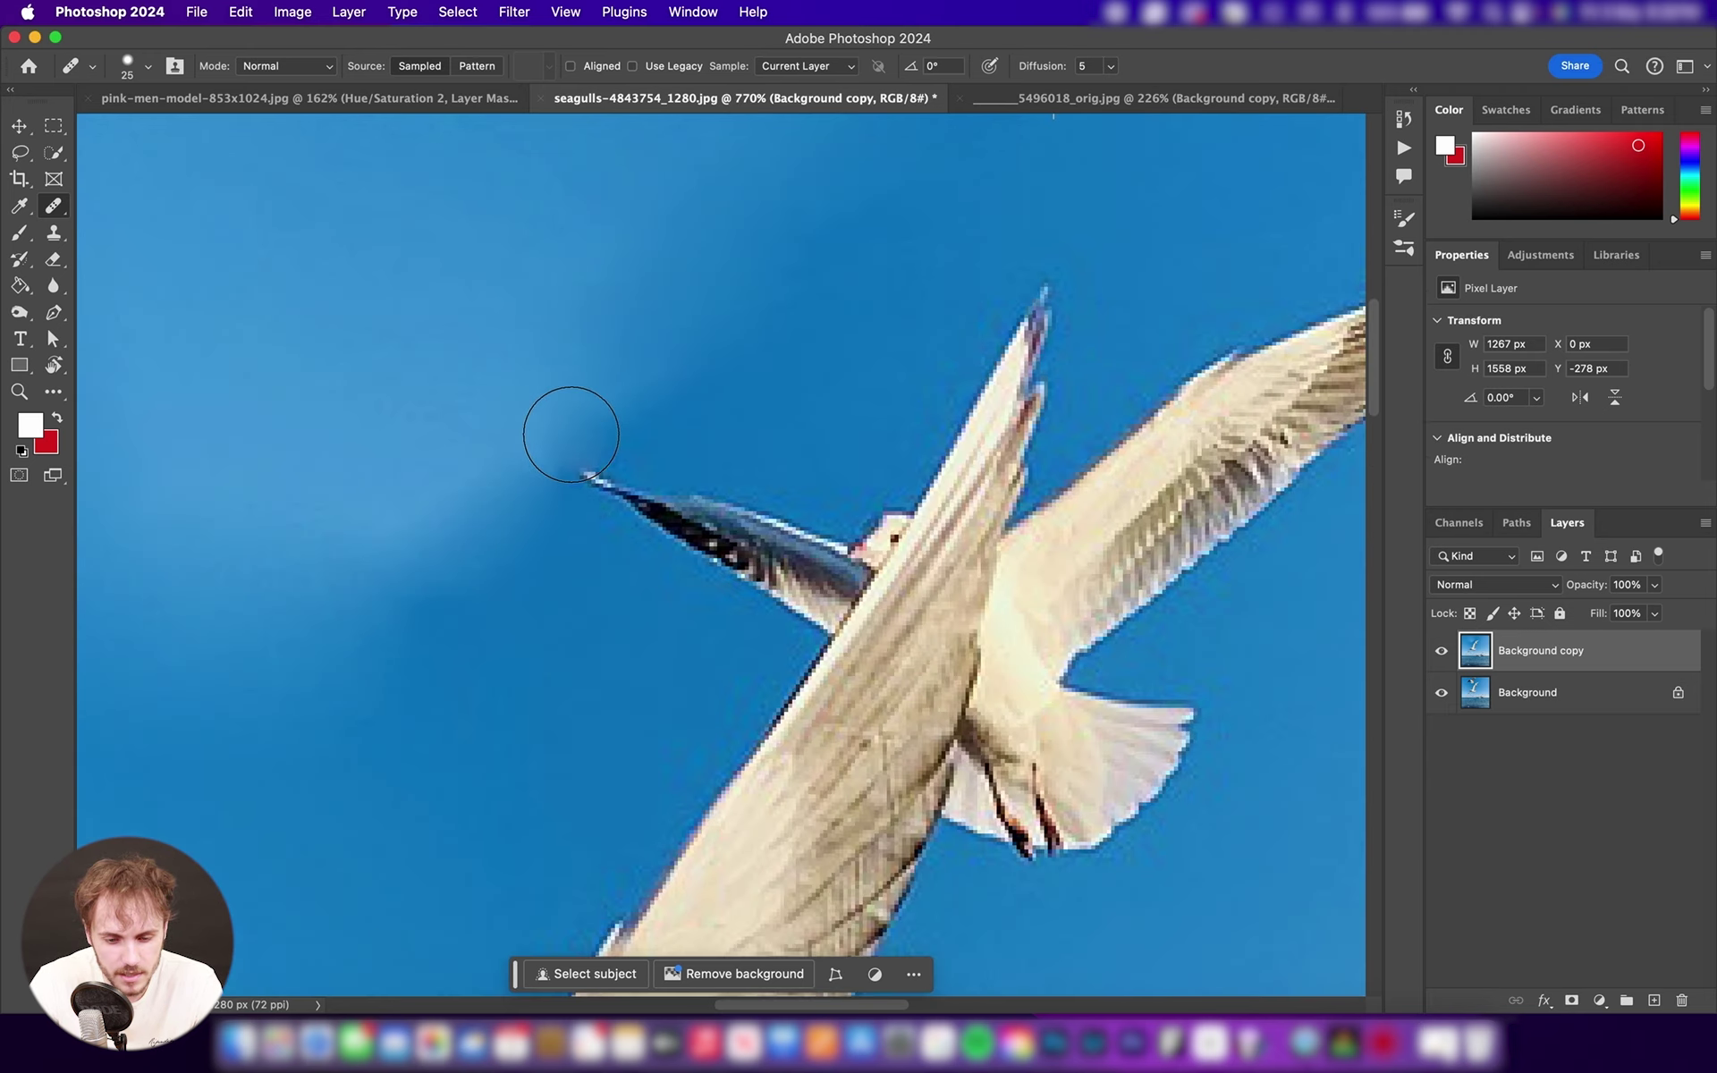
alt+click(556, 594)
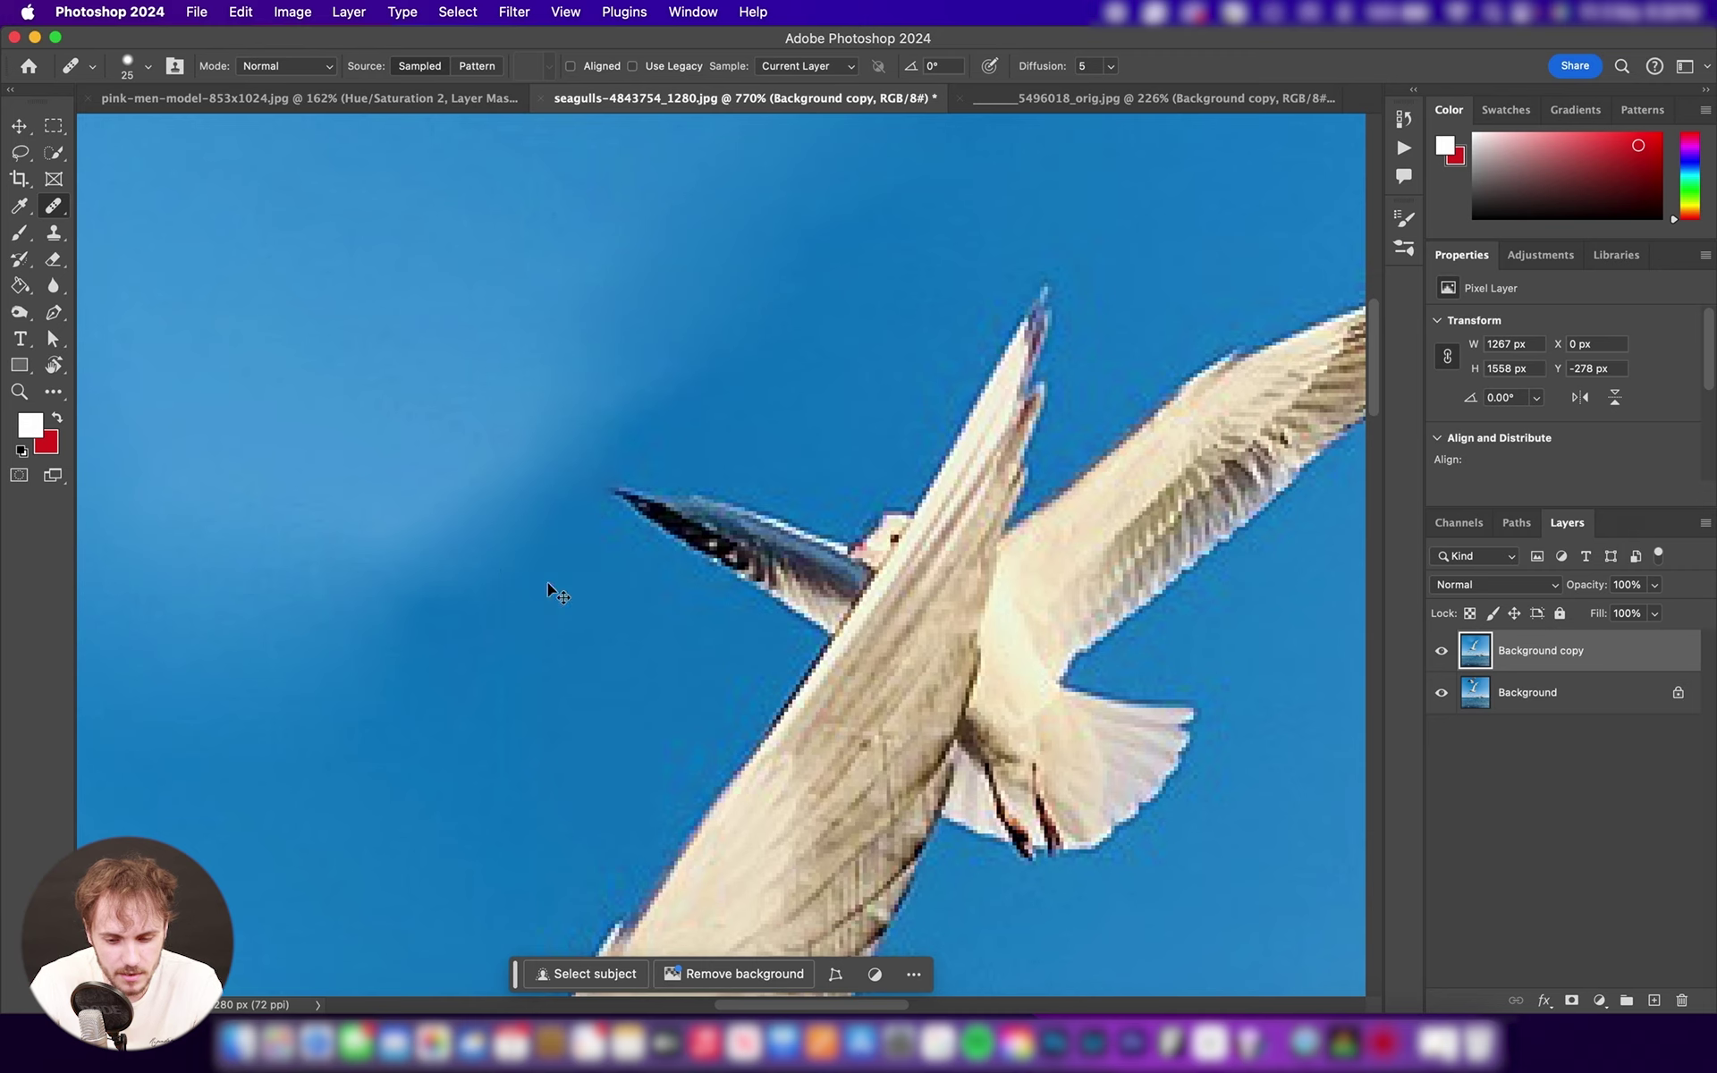
click(574, 452)
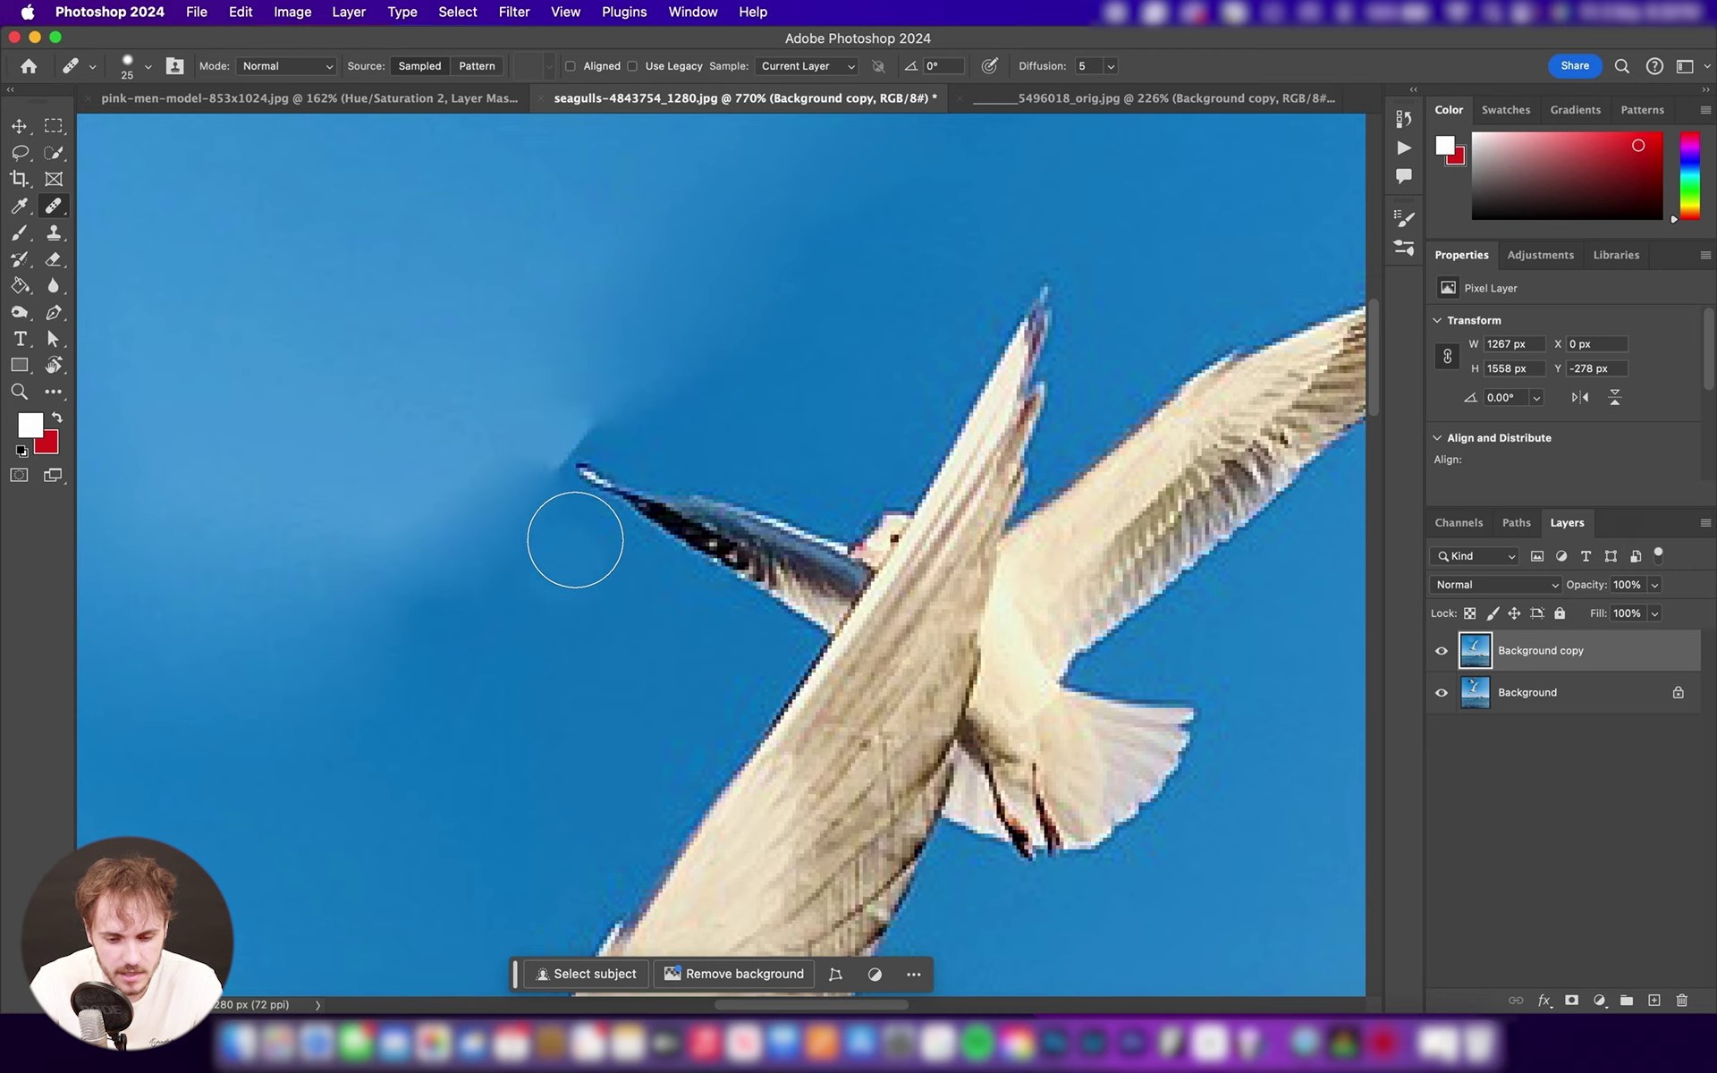
- Set the Healing Brush hardness to 83% and try another stroke along the patch edge beside the wingtip
click(144, 69)
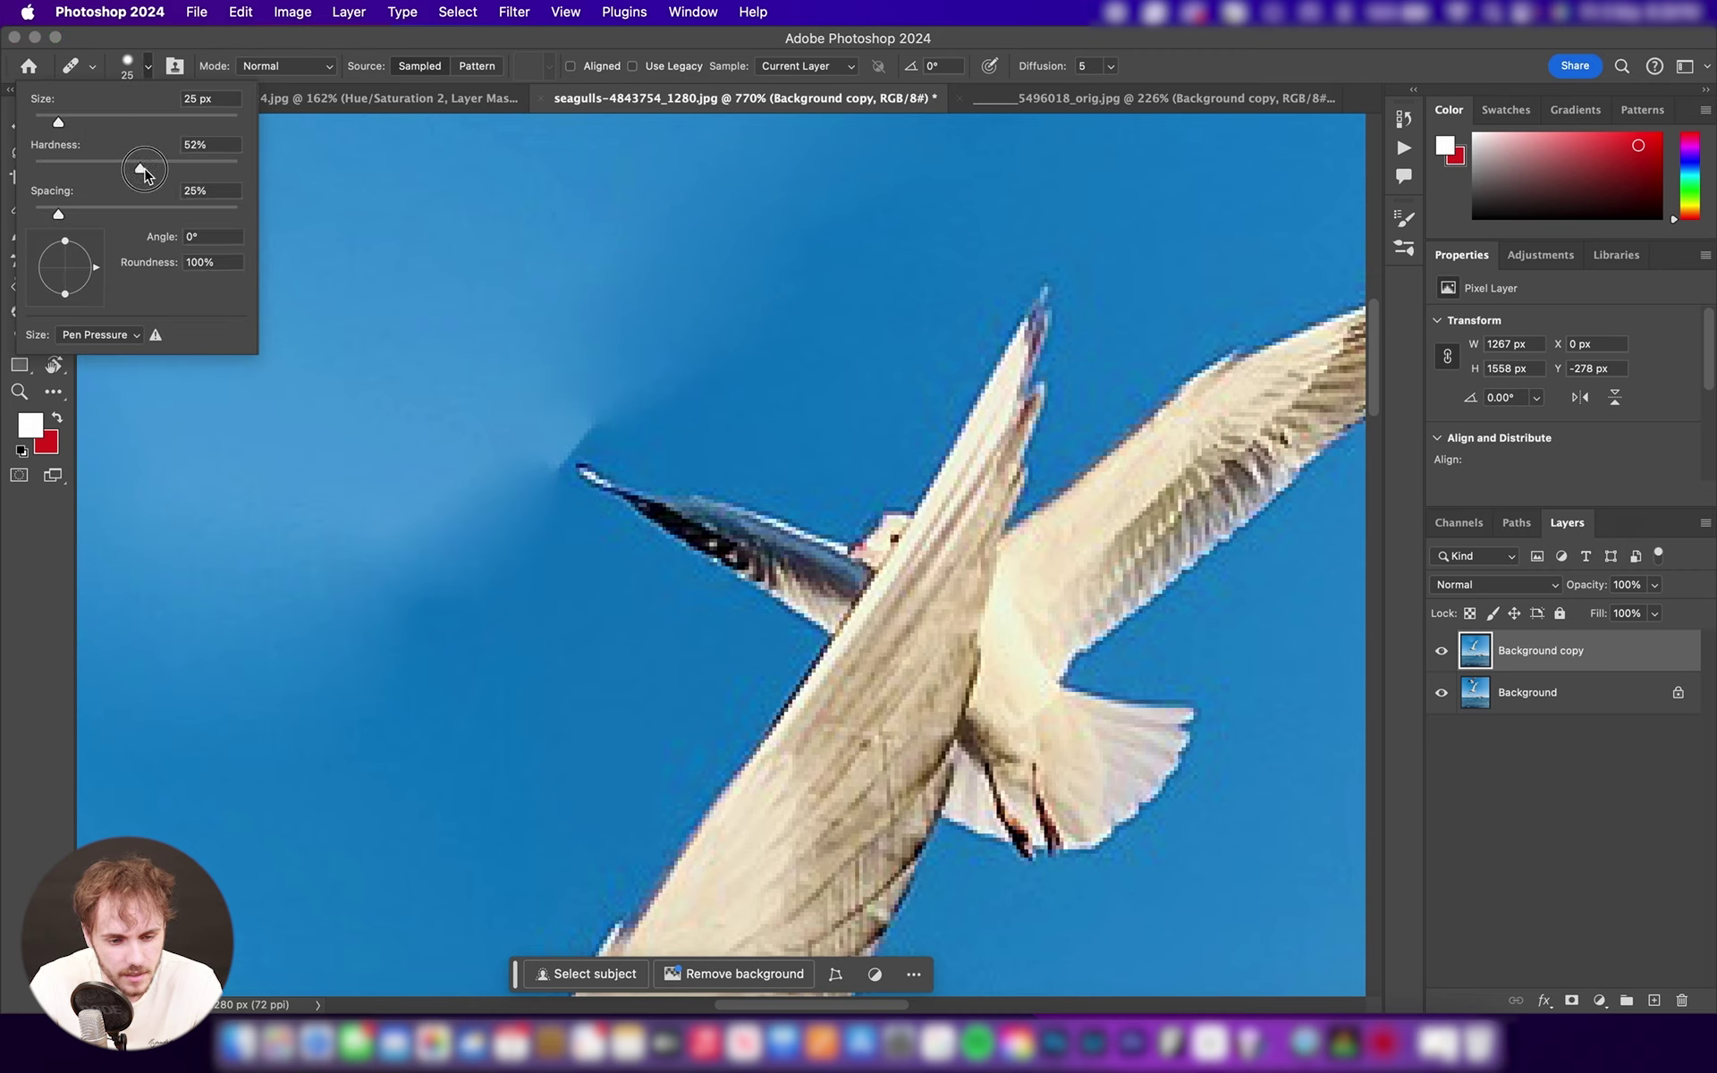
drag(239, 175, 204, 179)
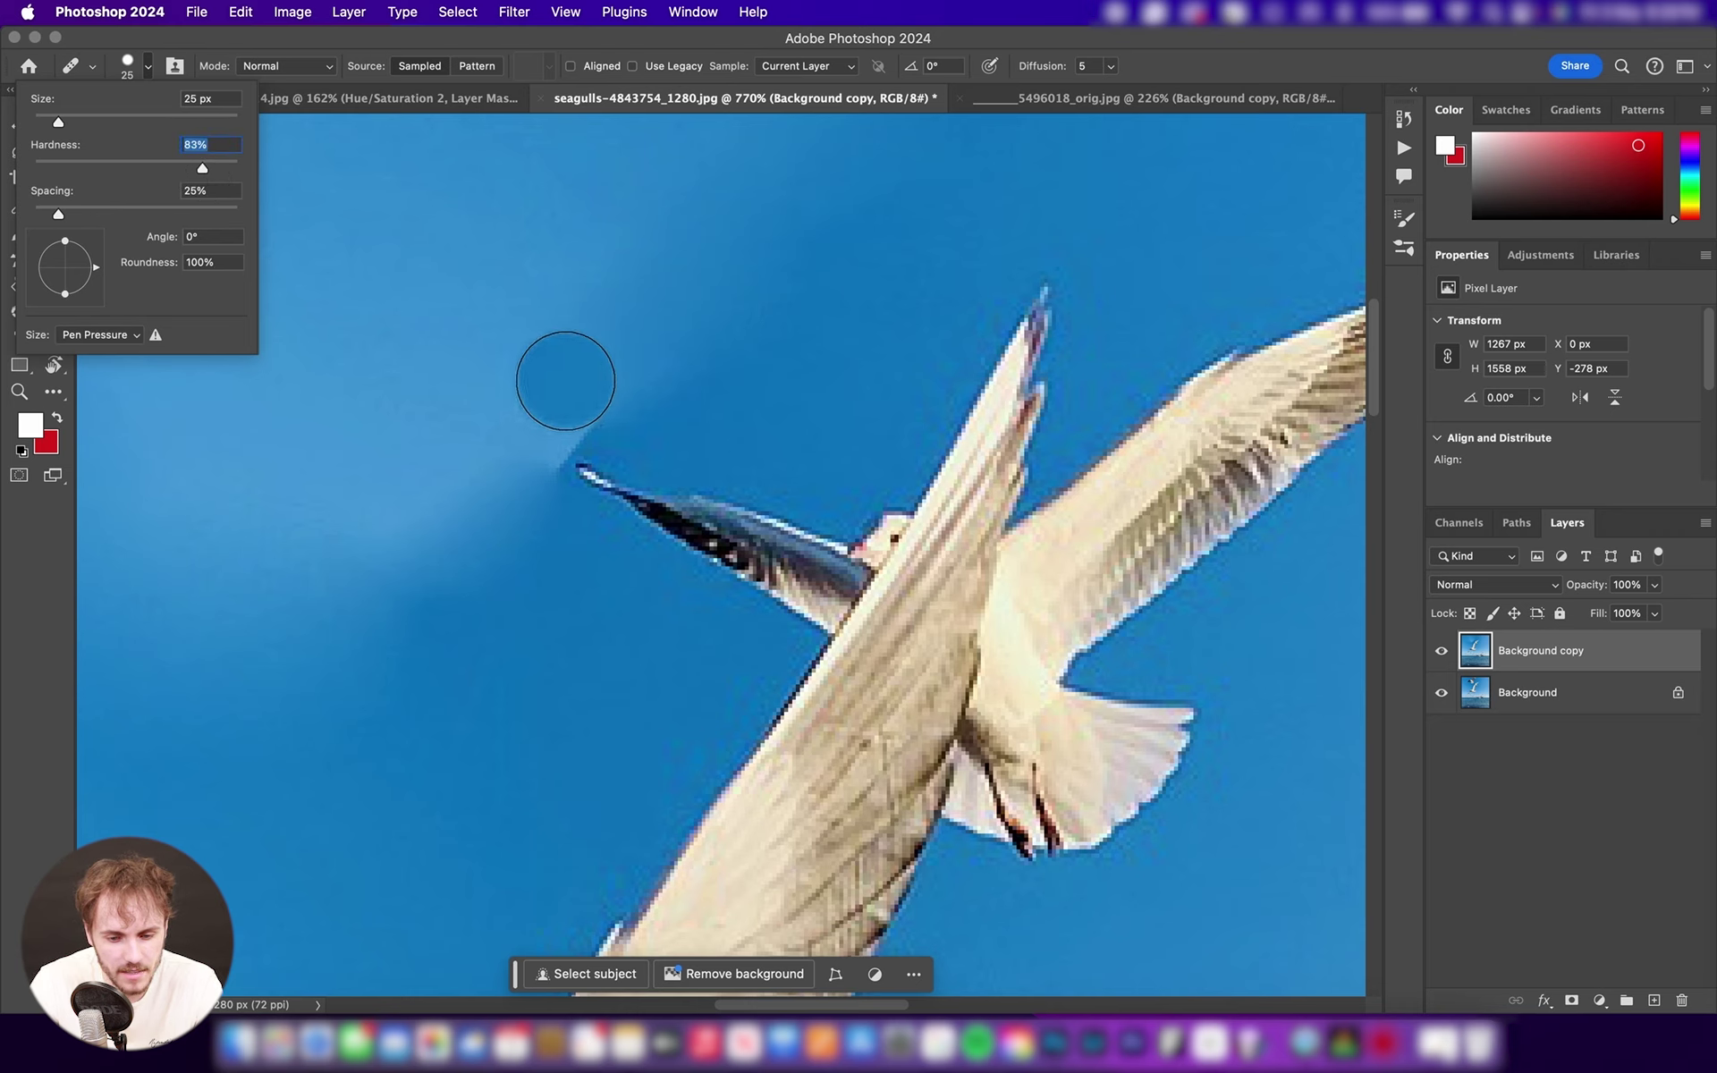
click(565, 381)
mouse_move(605, 356)
mouse_down()
mouse_move(635, 326)
mouse_move(500, 429)
mouse_up()
key(super+equal)
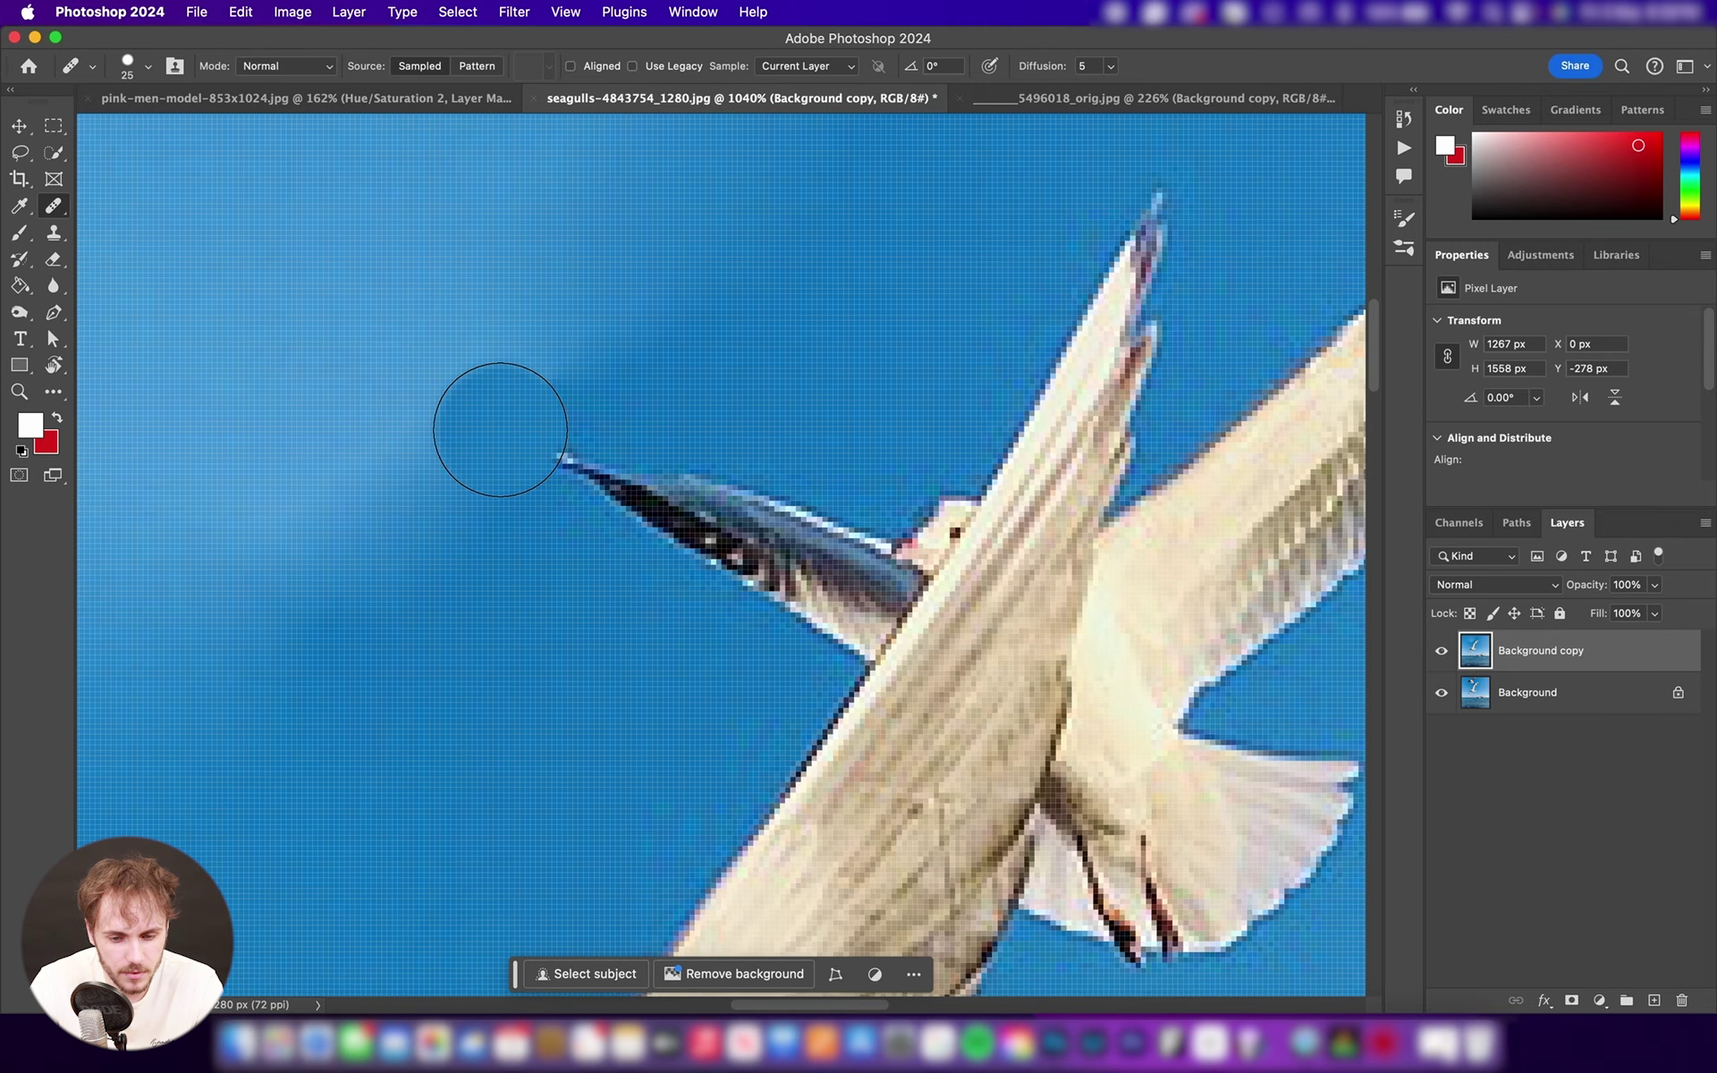
- Reduce the Healing Brush to 7 px, sample clear sky below the wing, and heal the patch edge around the wingtip
scroll(500, 429, down, 1)
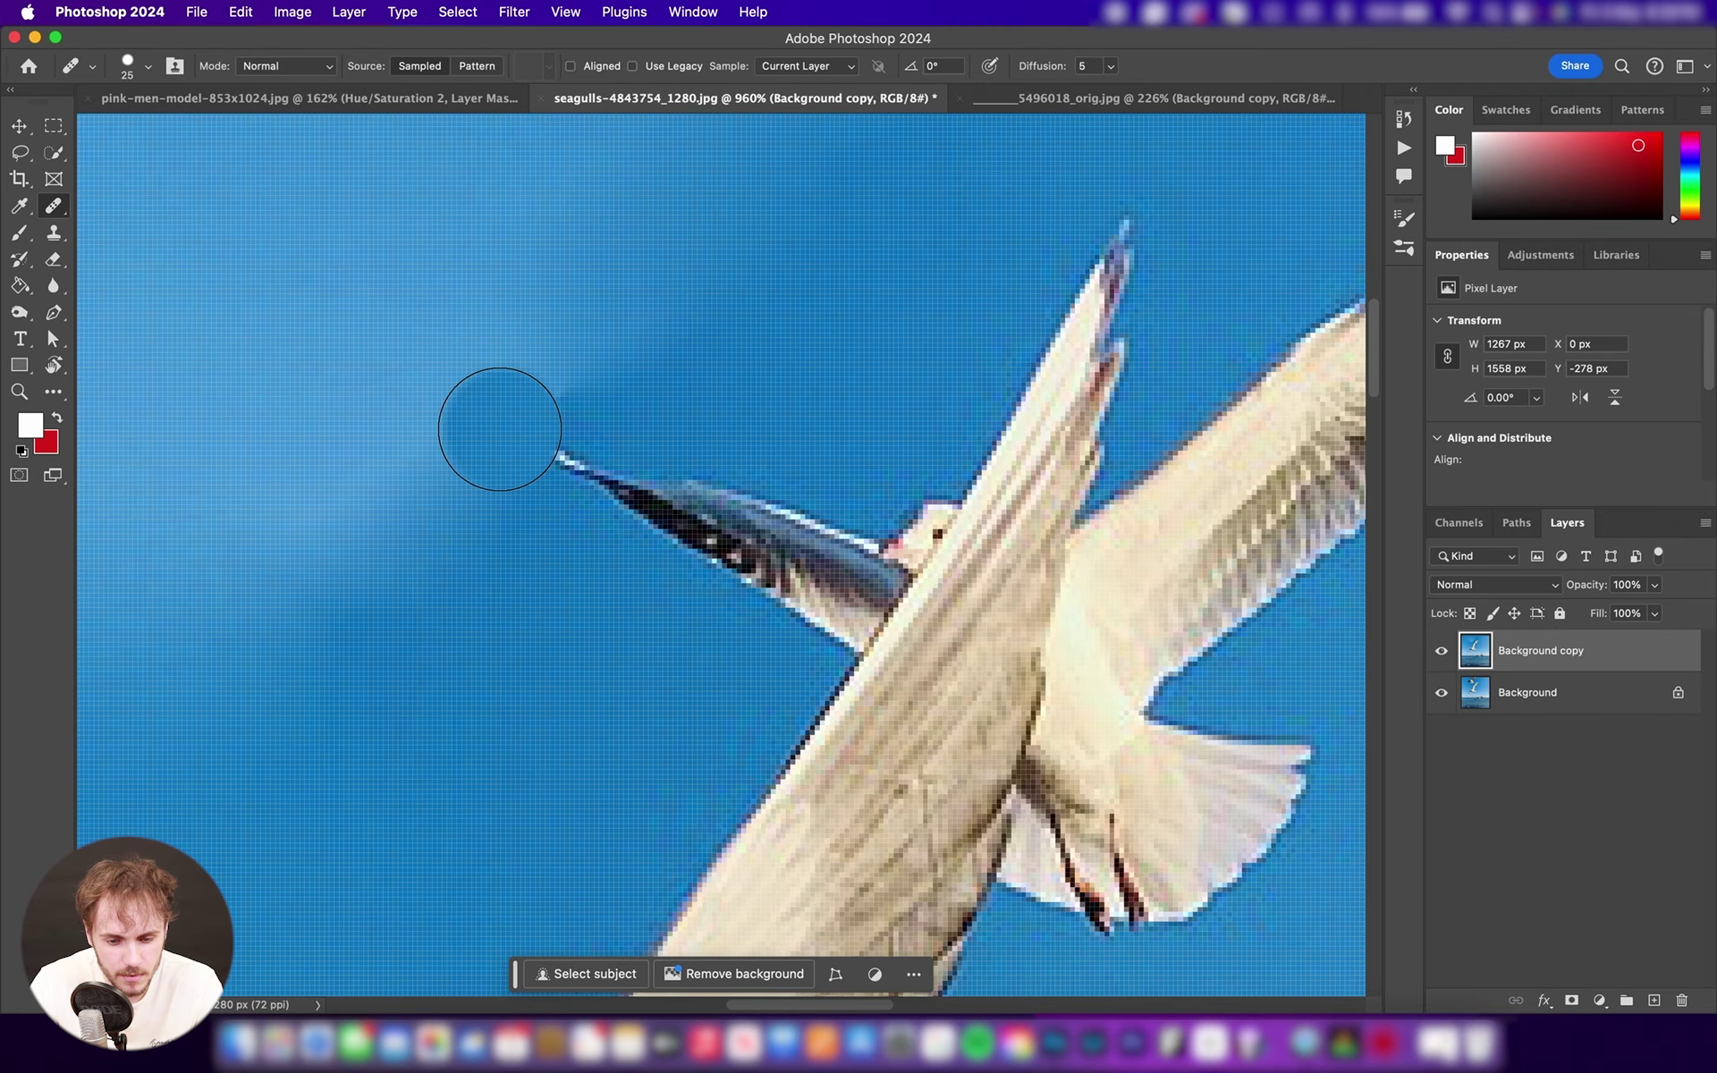
scroll(500, 429, down, 2)
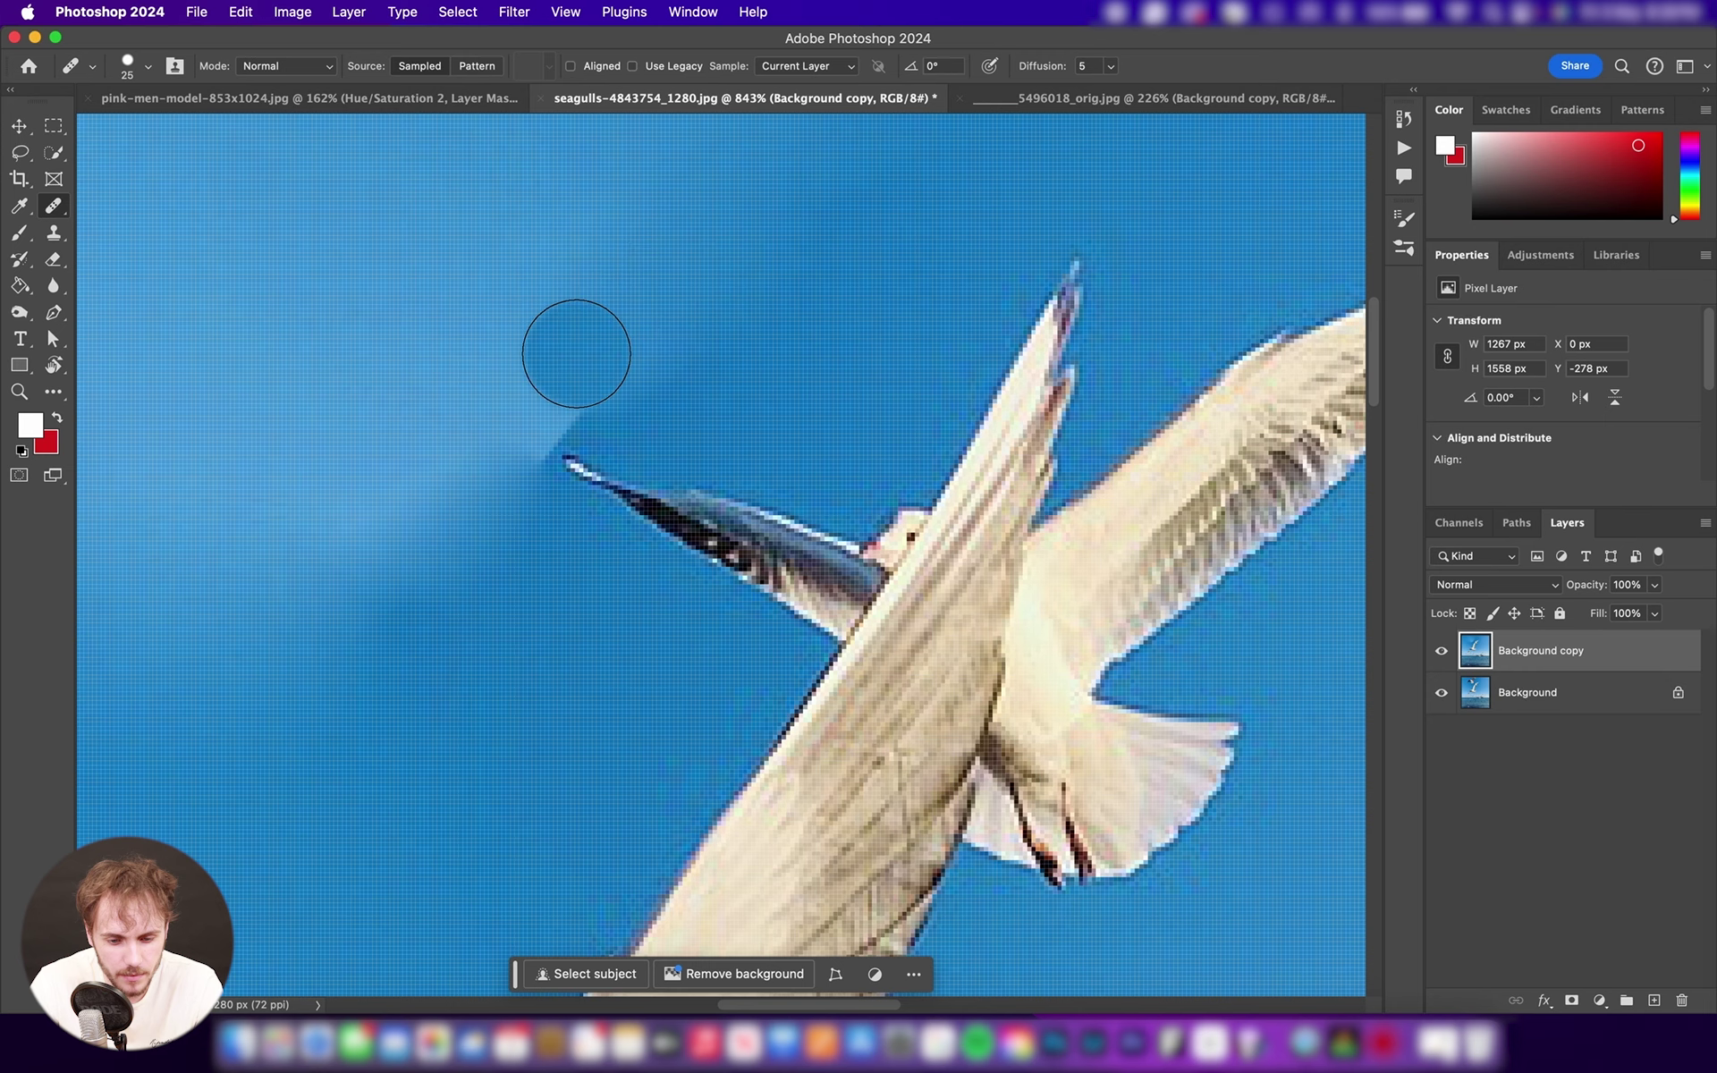
scroll(577, 353, down, 1)
key(bracketleft)
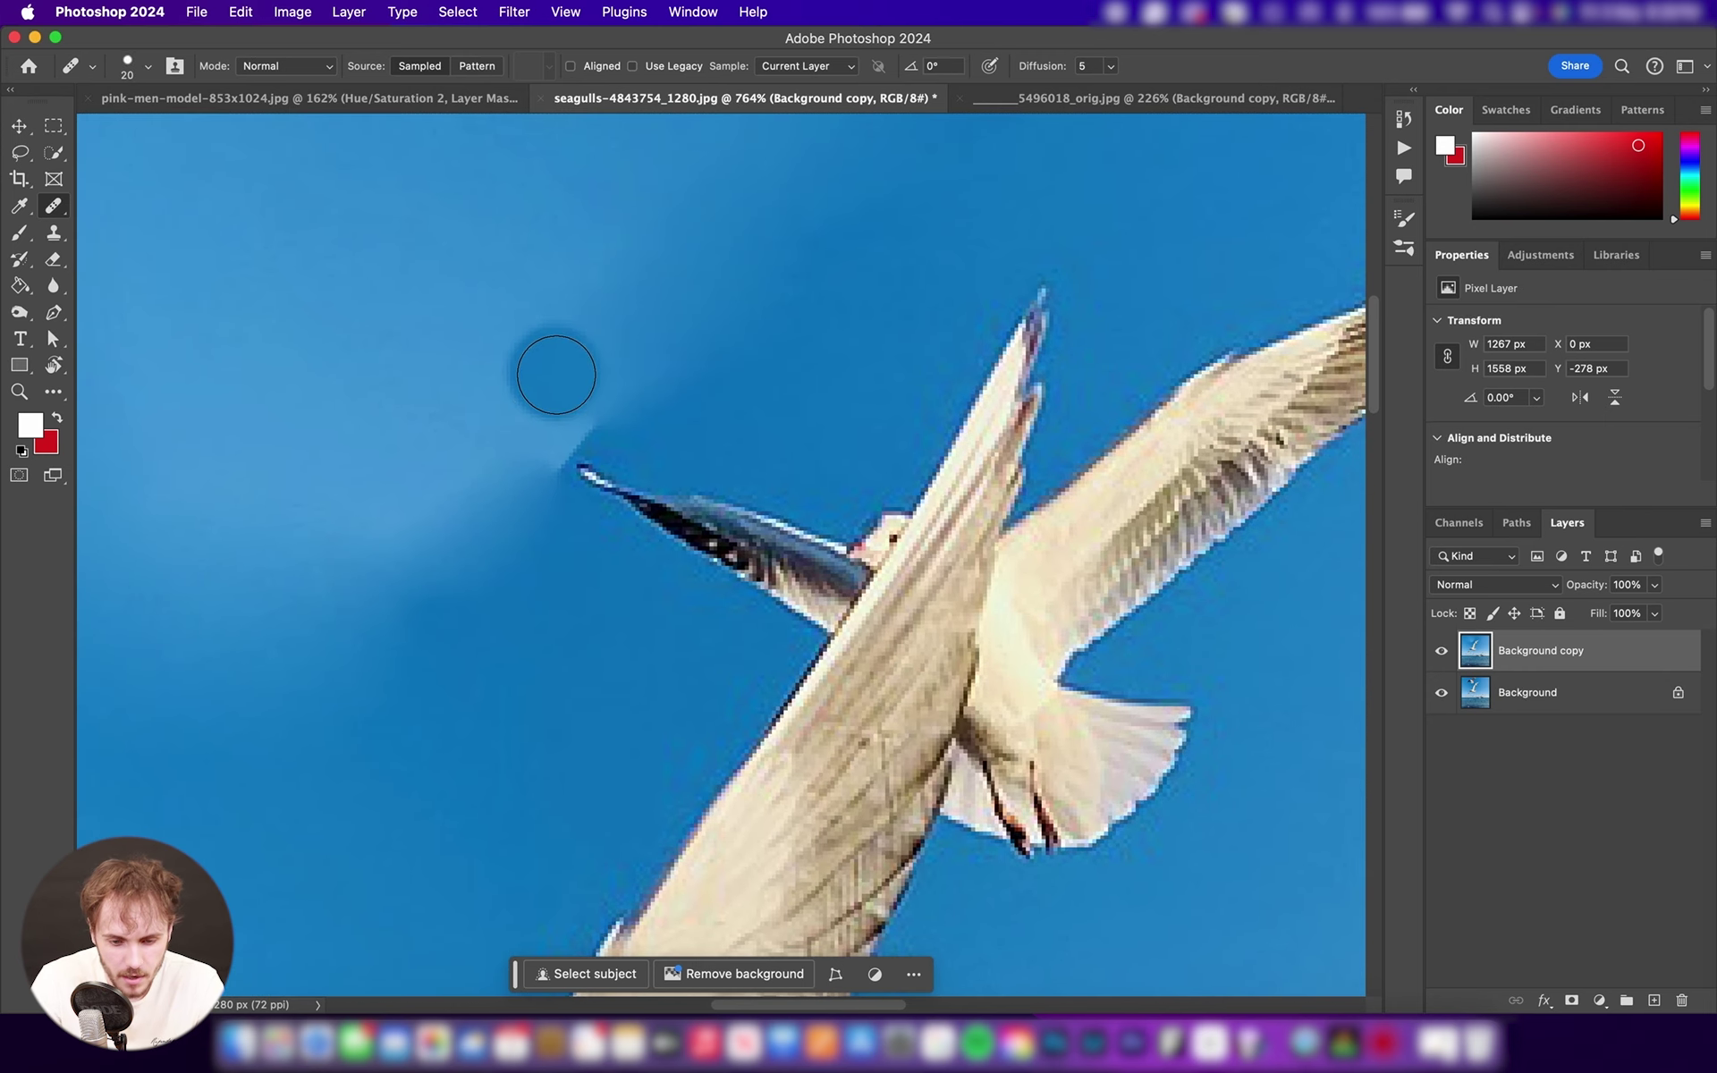
key(bracketleft)
key(bracketleft)
key(bracketleft)
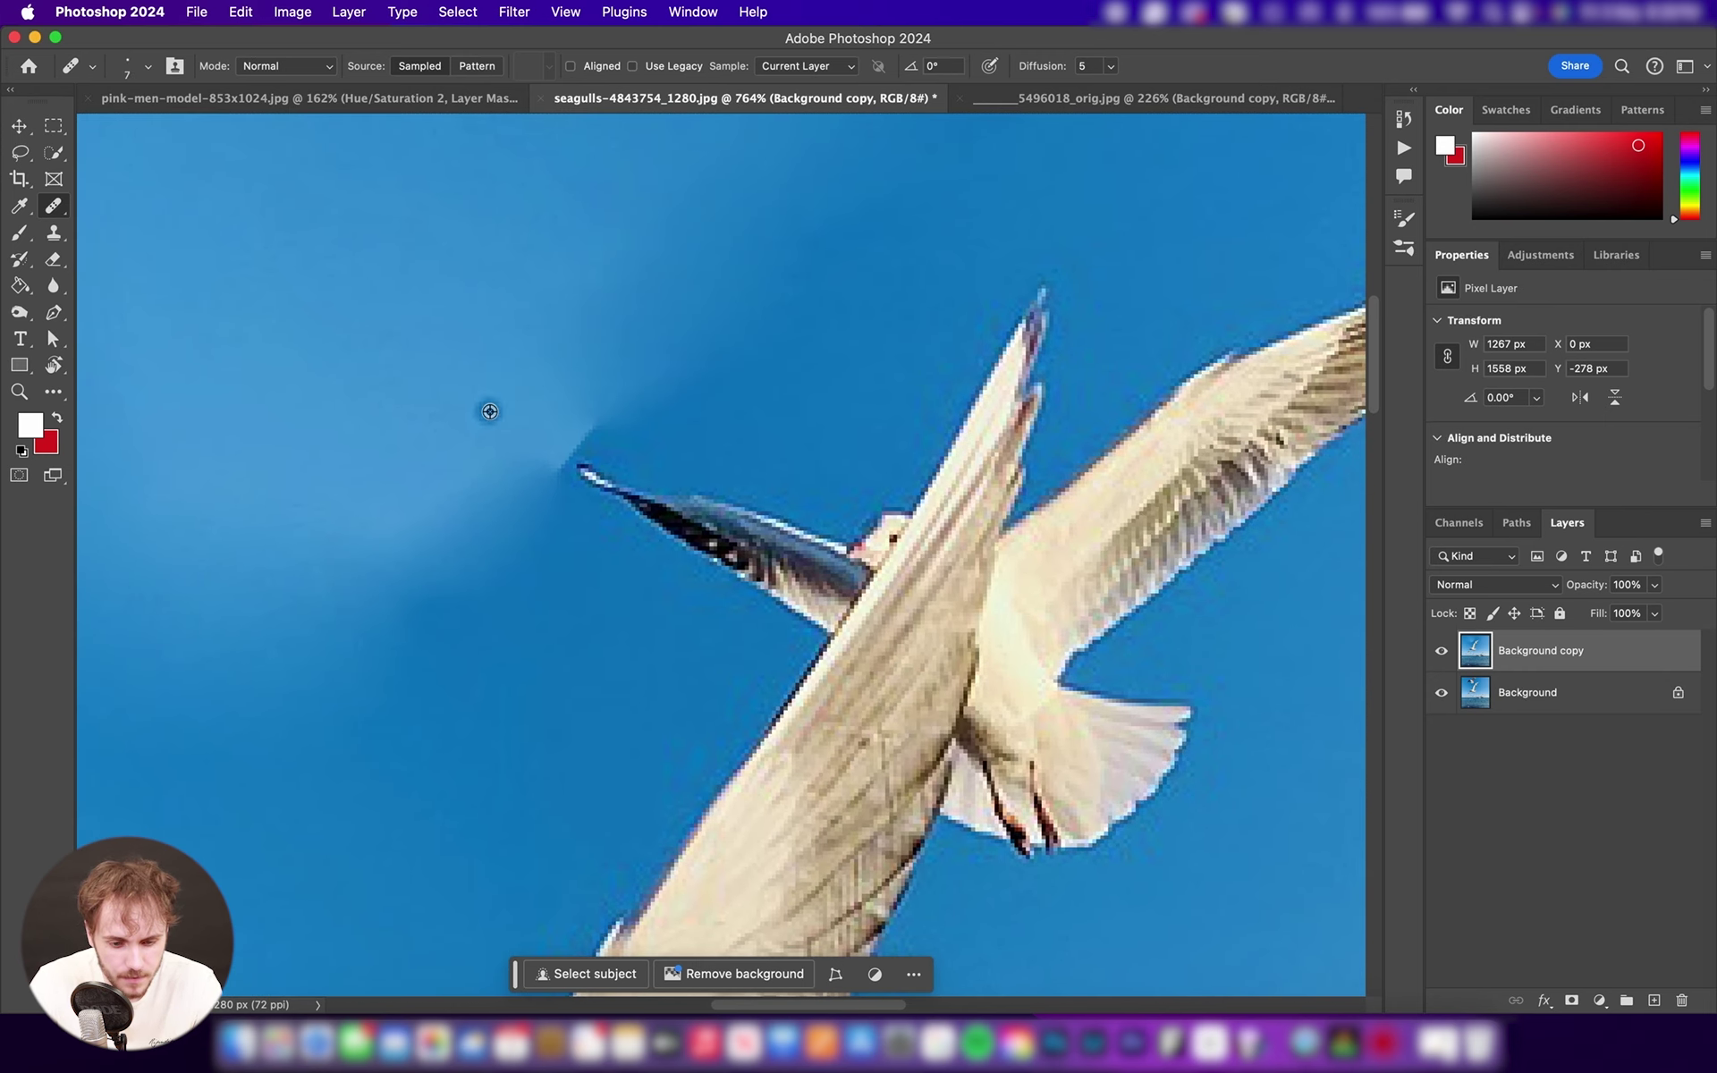
alt+click(583, 646)
mouse_move(532, 472)
mouse_down()
mouse_move(583, 424)
mouse_move(552, 452)
mouse_move(579, 421)
mouse_move(536, 453)
mouse_move(505, 445)
mouse_move(525, 391)
mouse_move(582, 422)
mouse_move(518, 479)
mouse_up()
key(bracketright)
key(bracketright)
key(bracketright)
key(super+minus)
click(547, 427)
- Outline the remaining bright patch, about 250 by 200 px, with the Patch tool, replace it with clear sky beyond the seagulls, and deselect
scroll(459, 517, down, 5)
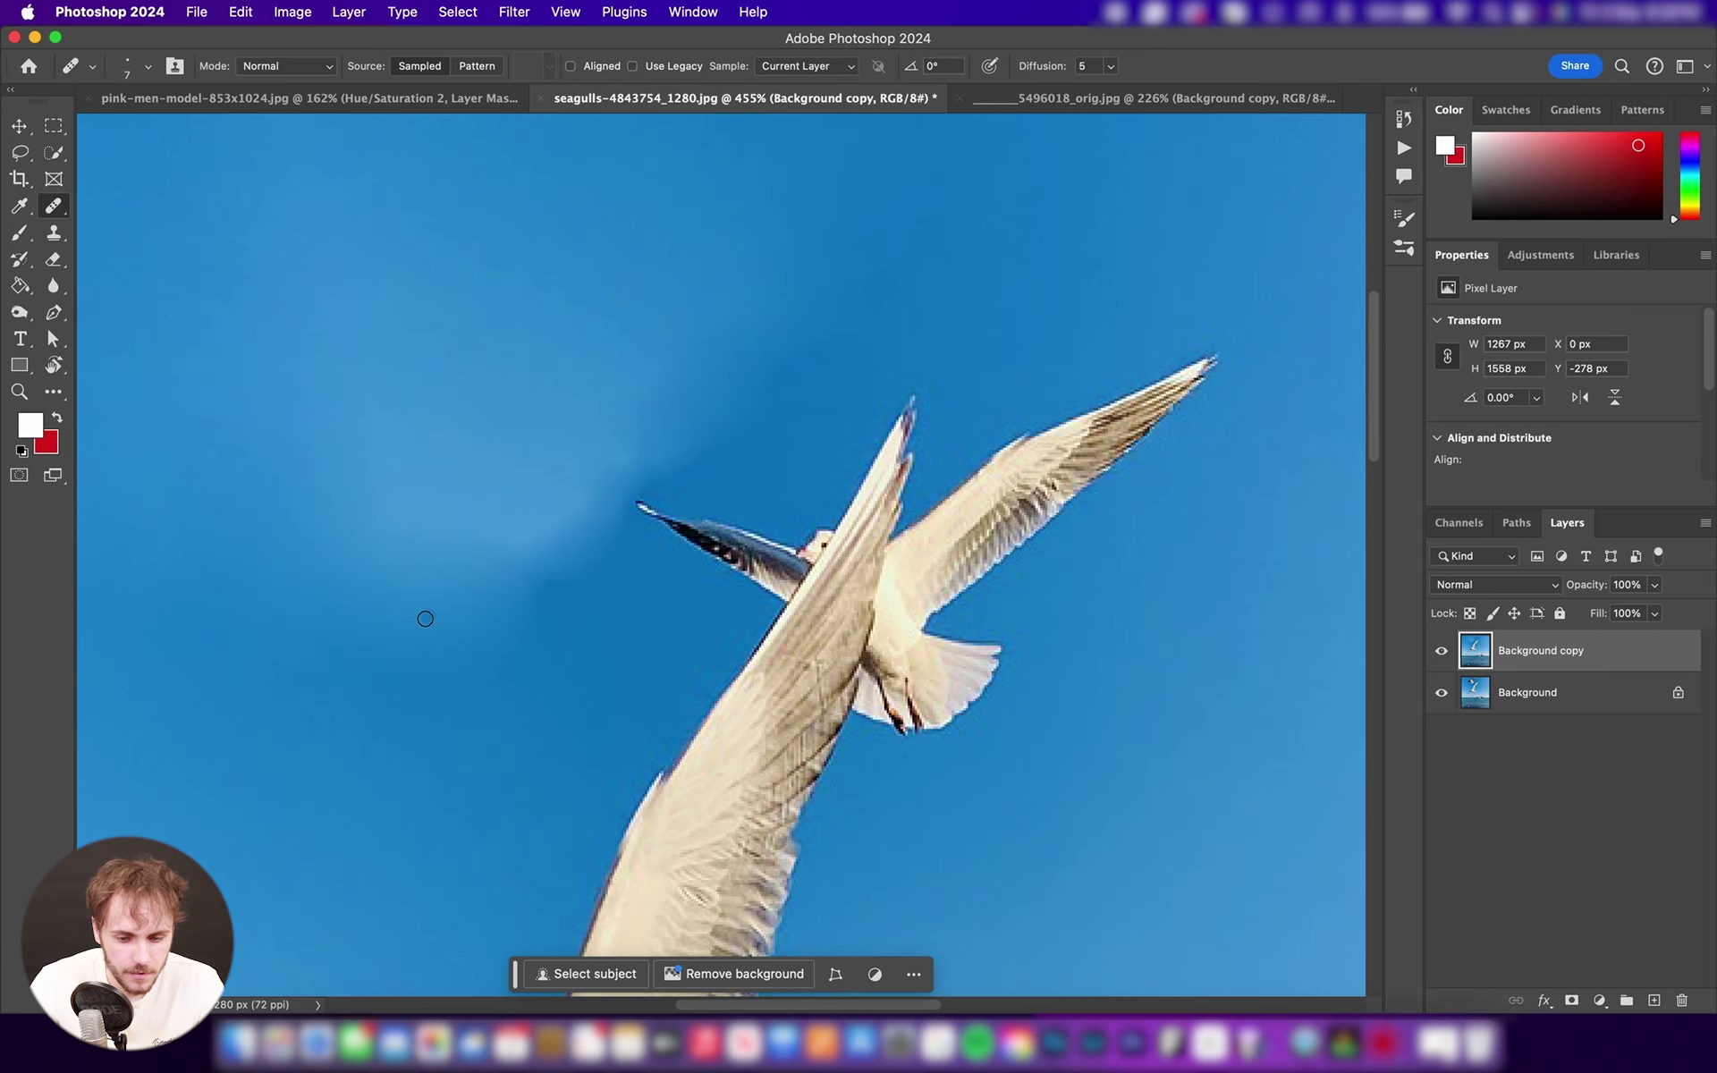
scroll(424, 617, down, 1)
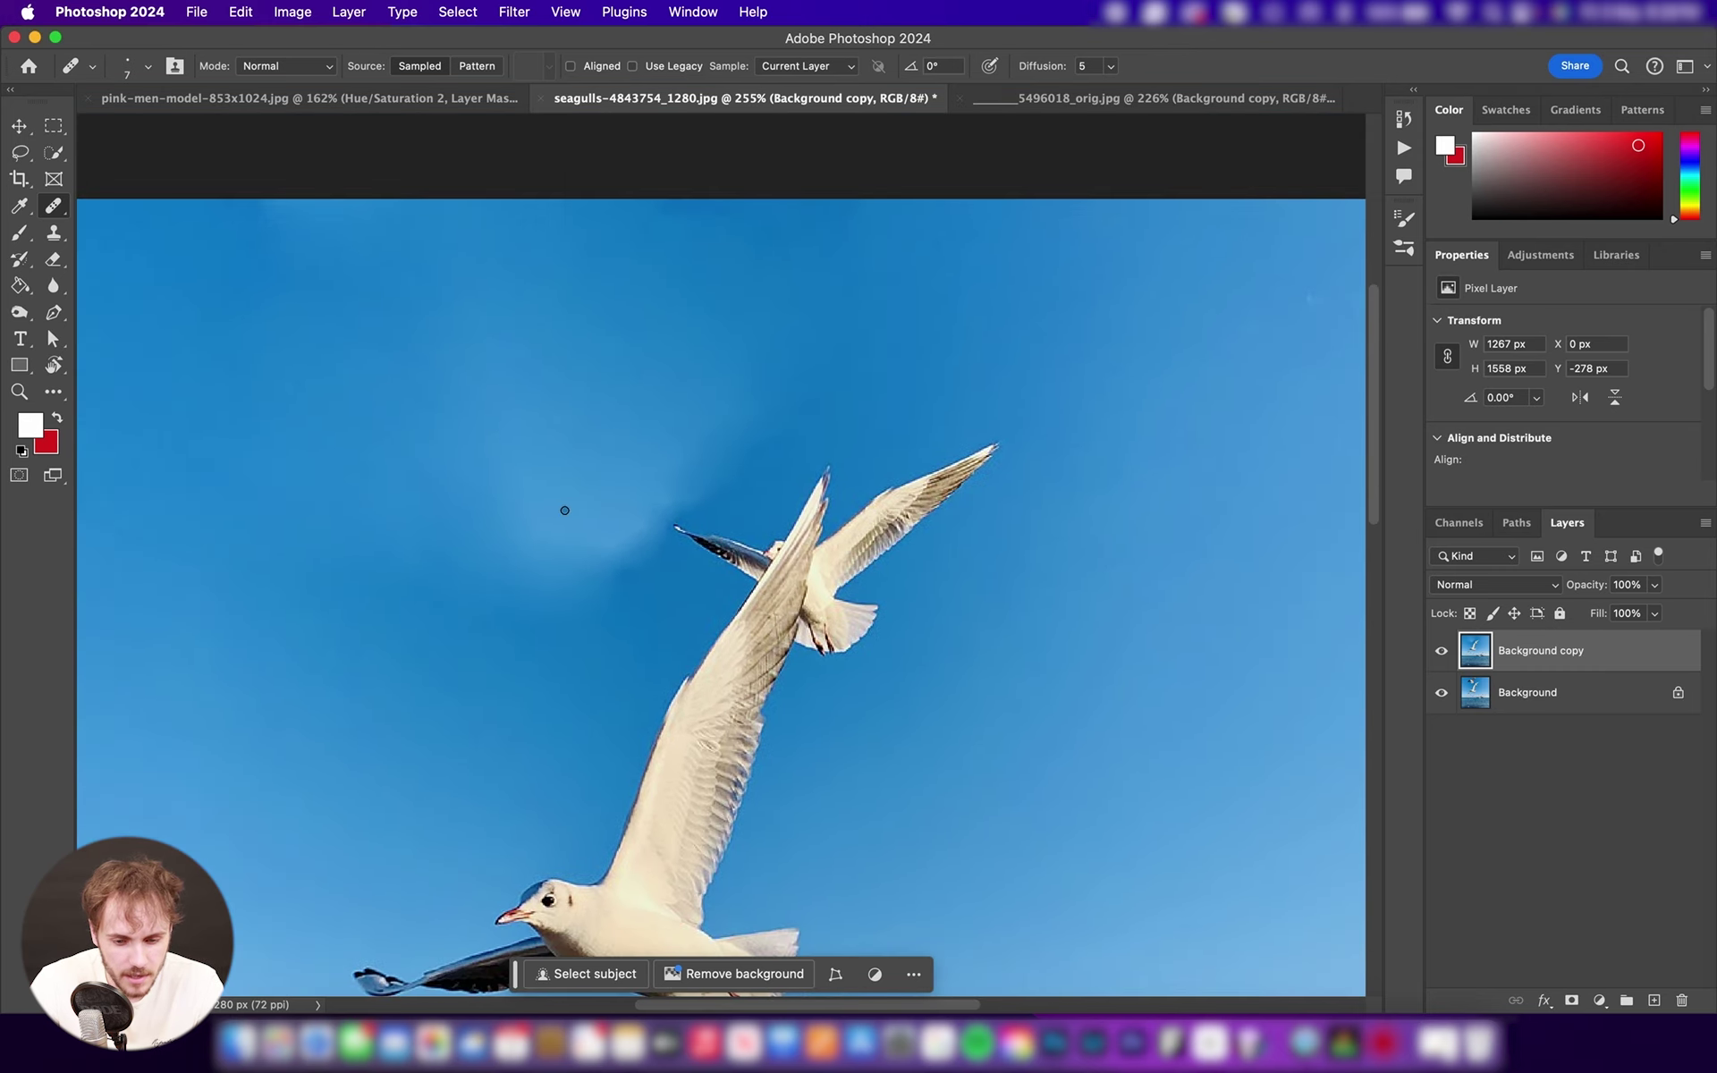
right_click(63, 208)
click(138, 255)
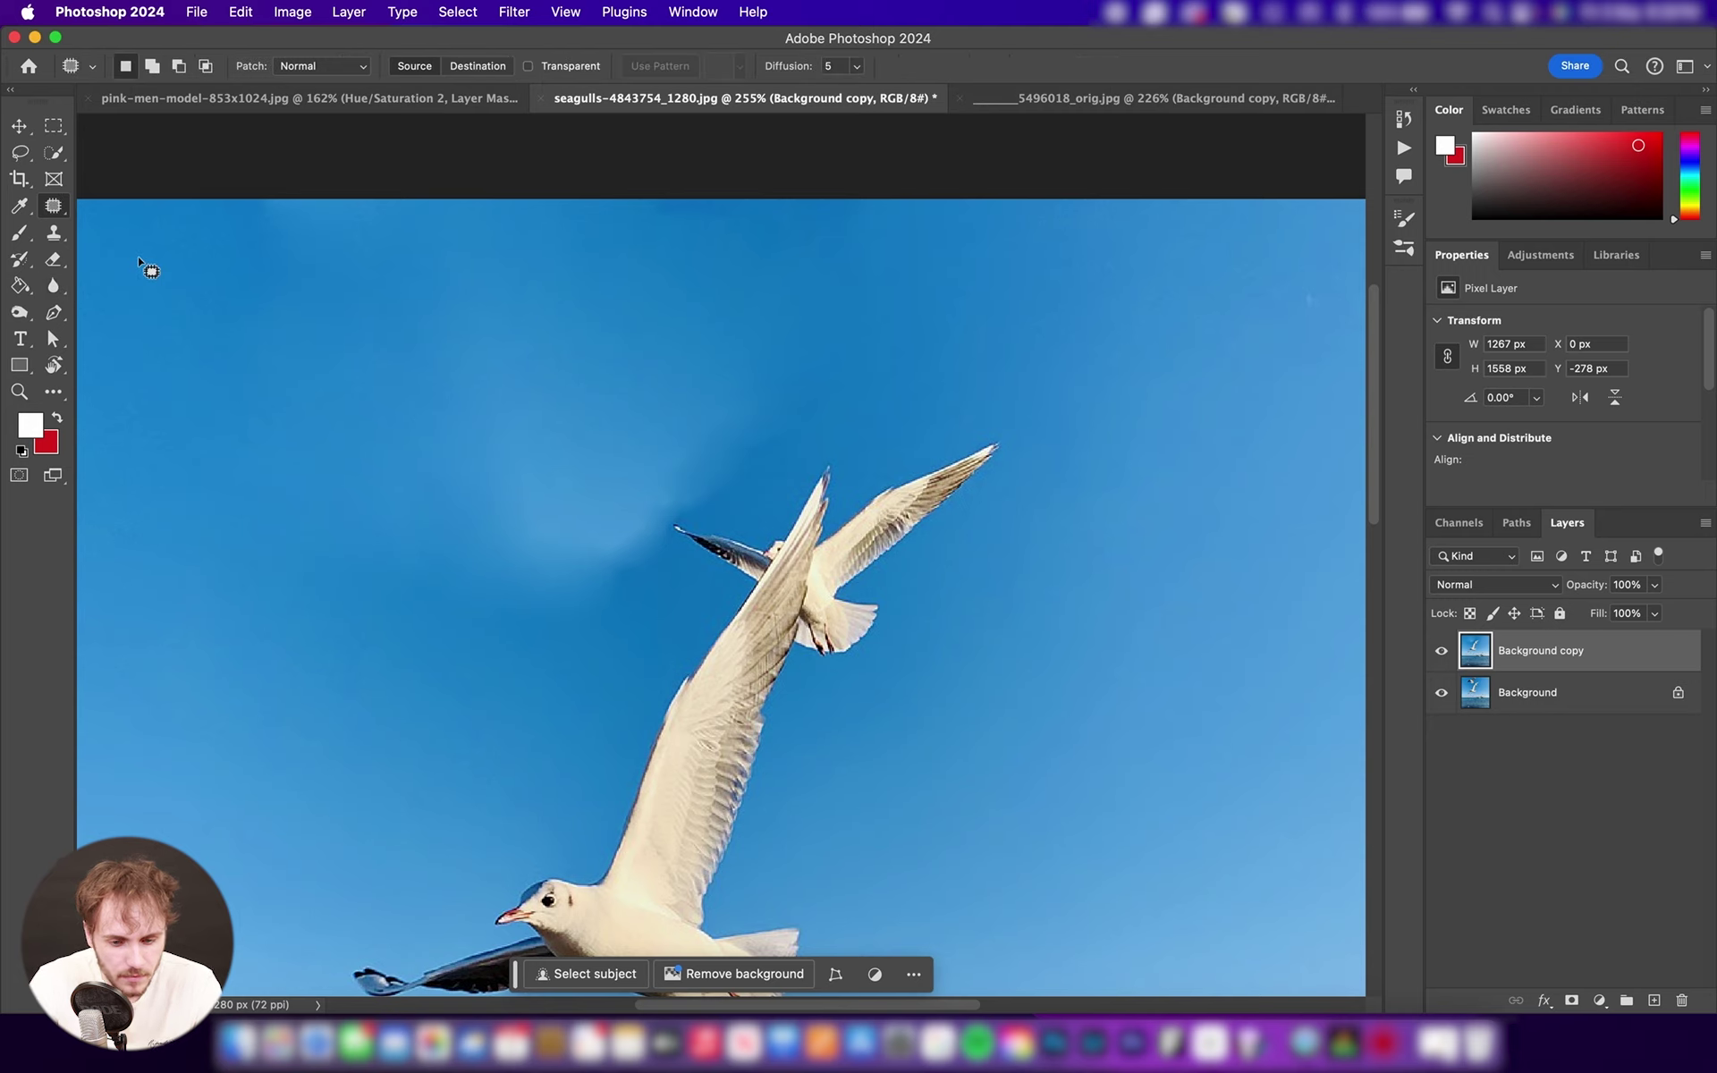
mouse_move(560, 349)
mouse_down()
mouse_move(505, 366)
mouse_move(430, 450)
mouse_move(423, 539)
mouse_move(490, 602)
mouse_move(558, 604)
mouse_move(632, 571)
mouse_move(669, 512)
mouse_move(717, 499)
mouse_move(741, 445)
mouse_move(701, 379)
mouse_move(534, 355)
mouse_up()
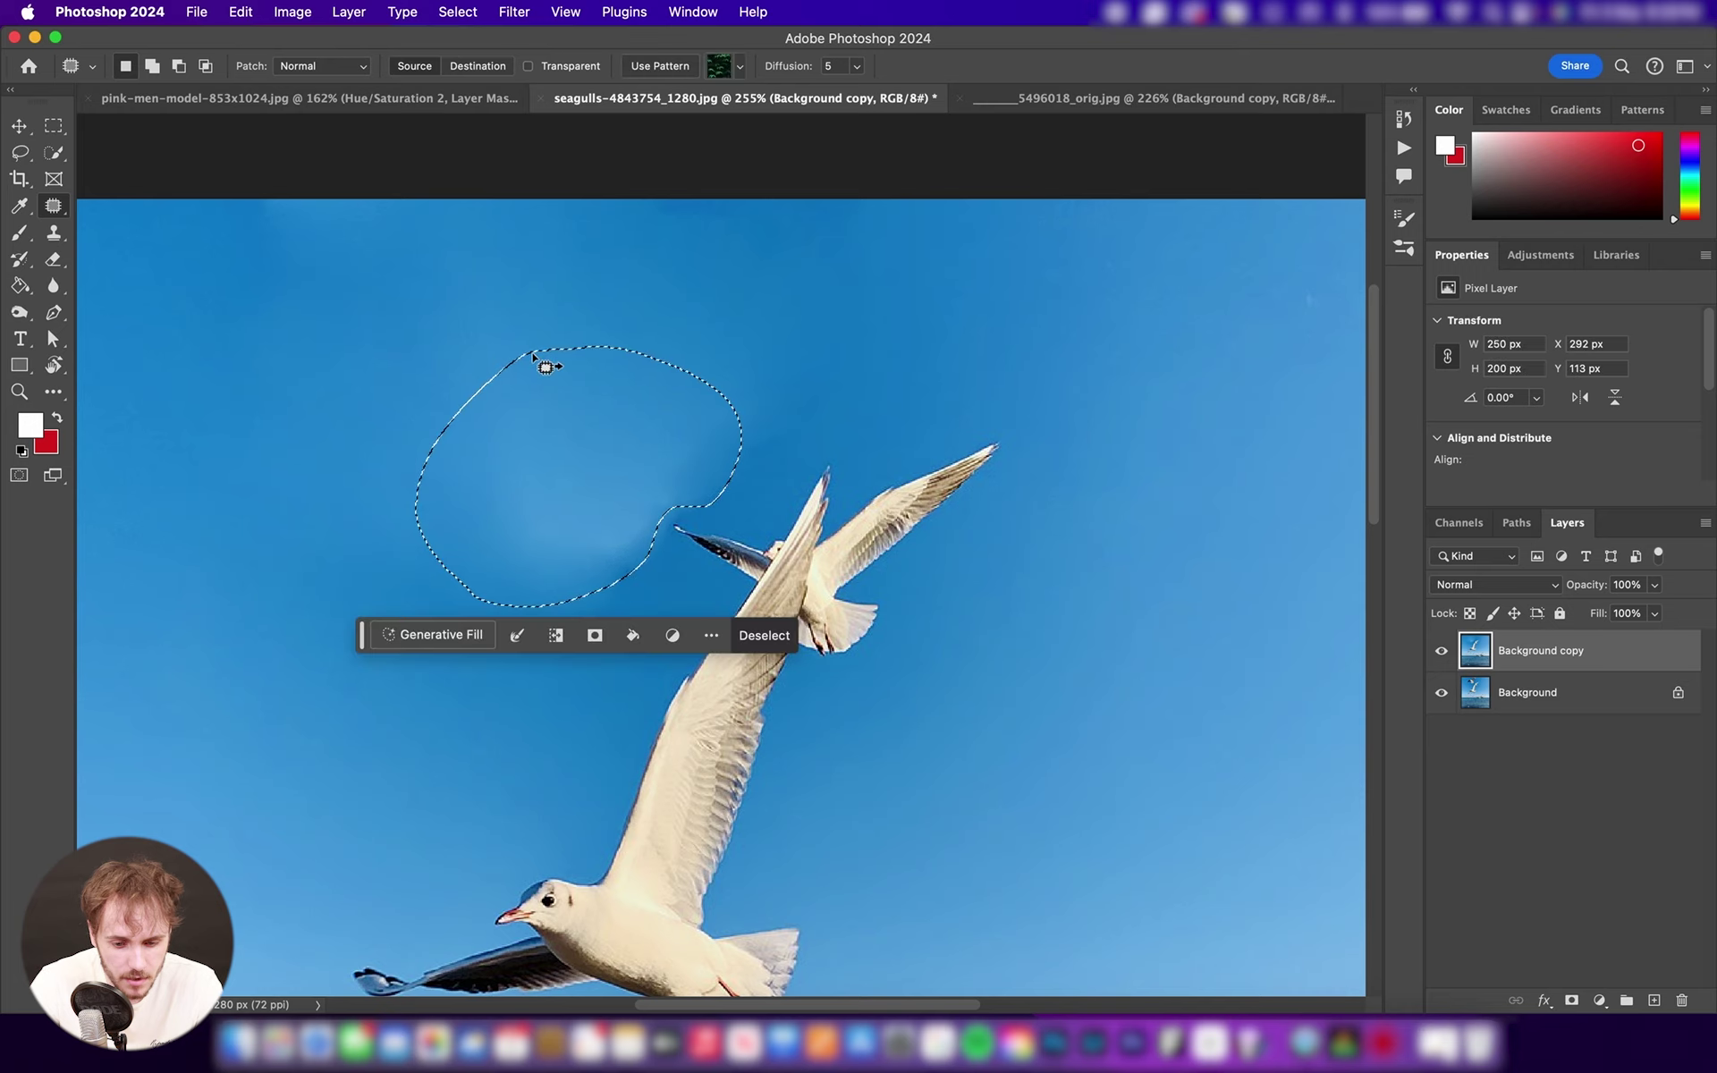
drag(549, 517, 1180, 555)
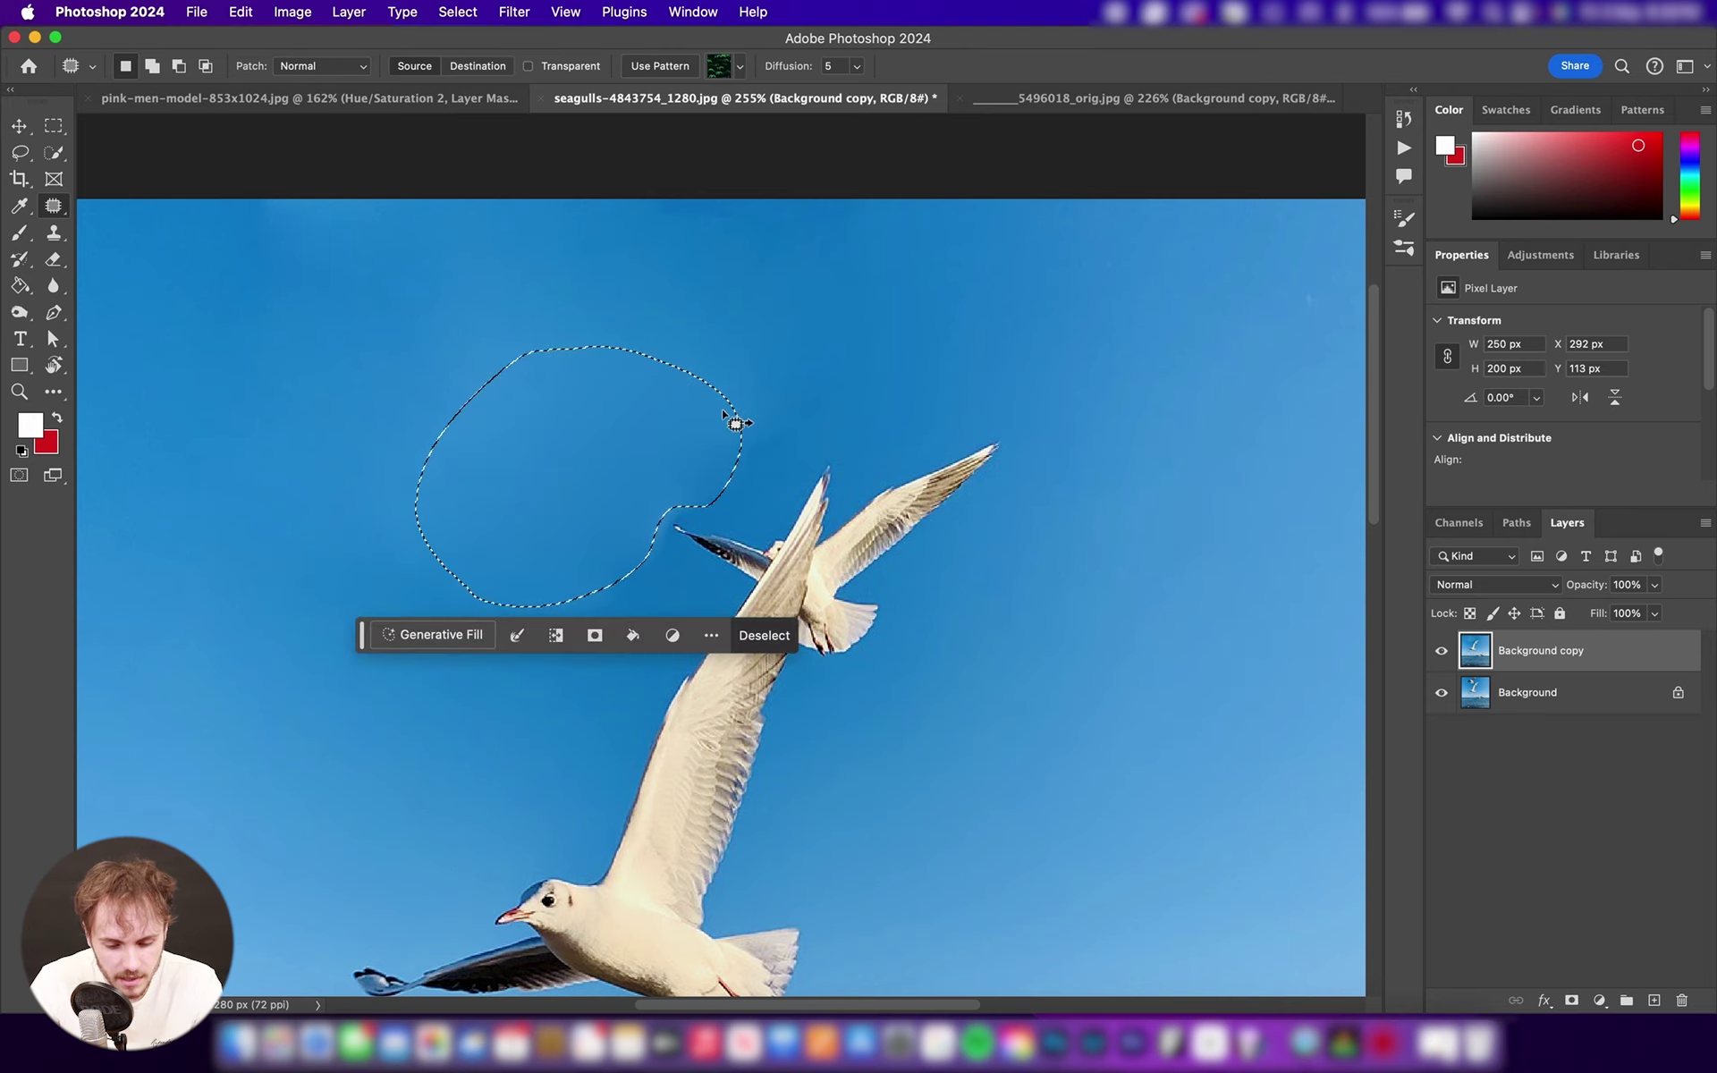
key(super+d)
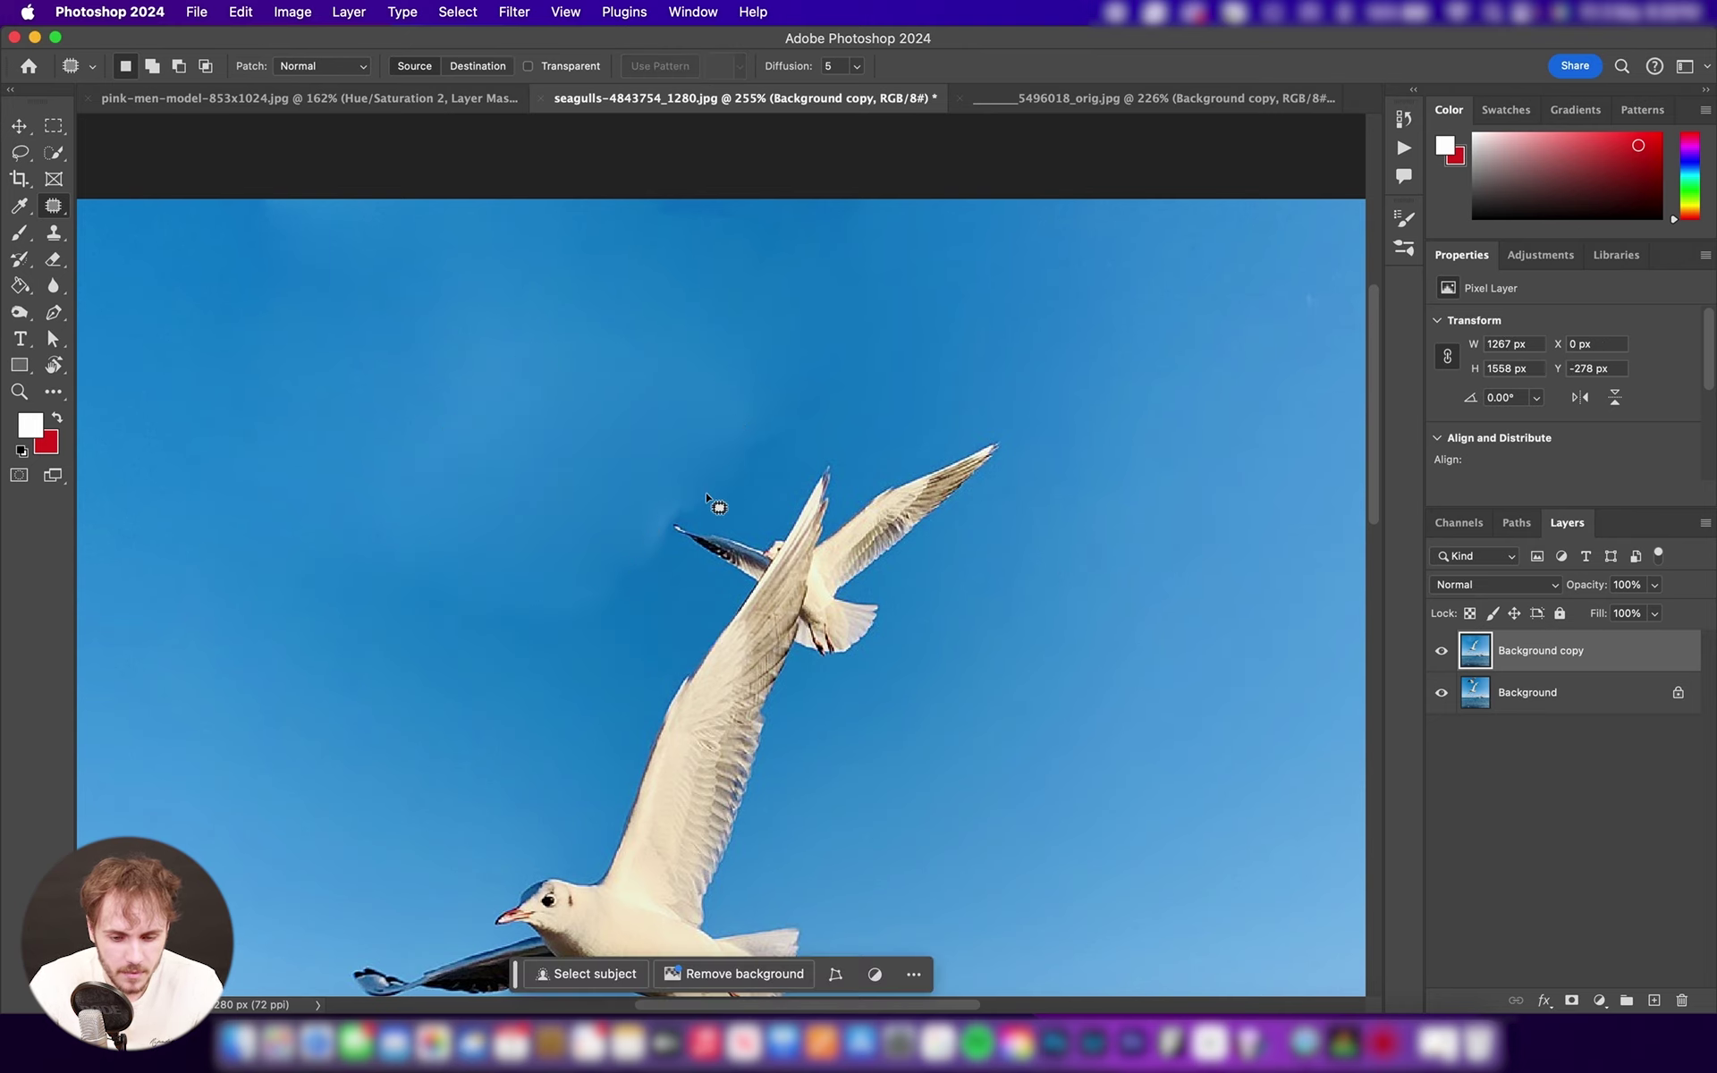
- Return to the Healing Brush with 59% hardness and a 20 px size, and heal the bright streak beside the small seagull's wingtip
scroll(706, 492, up, 5)
scroll(705, 495, up, 2)
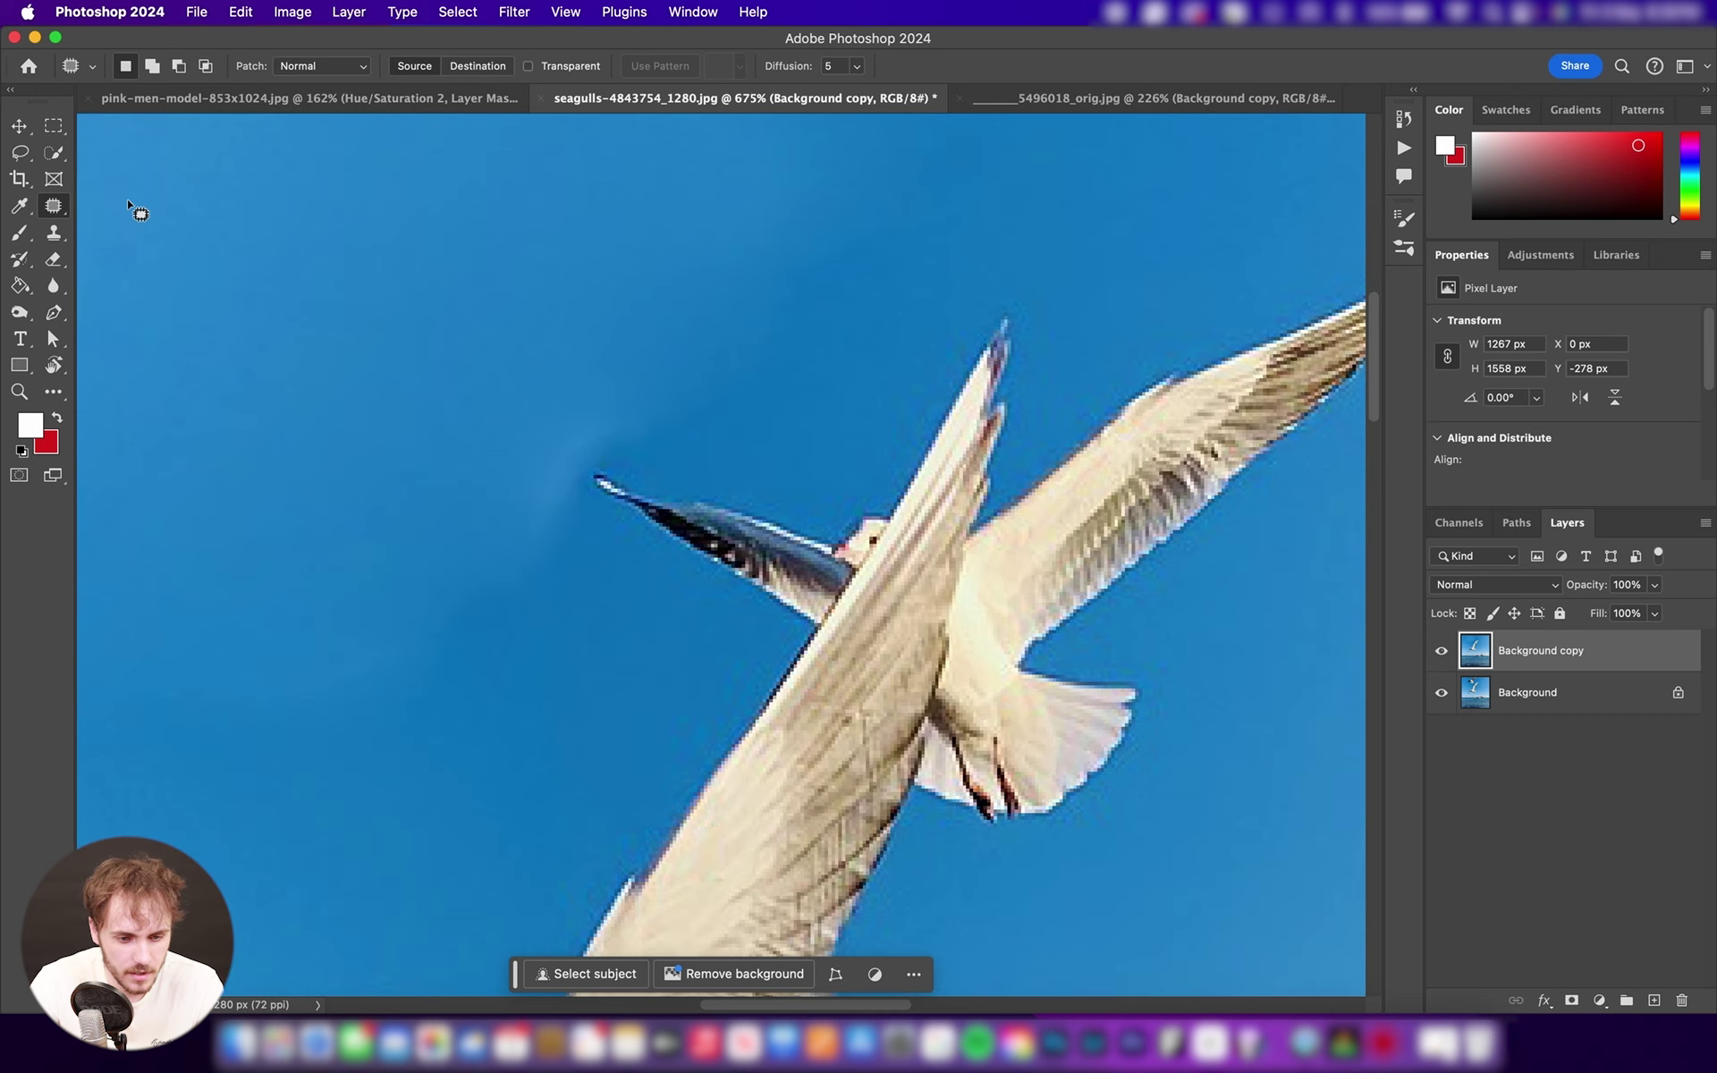
click(55, 213)
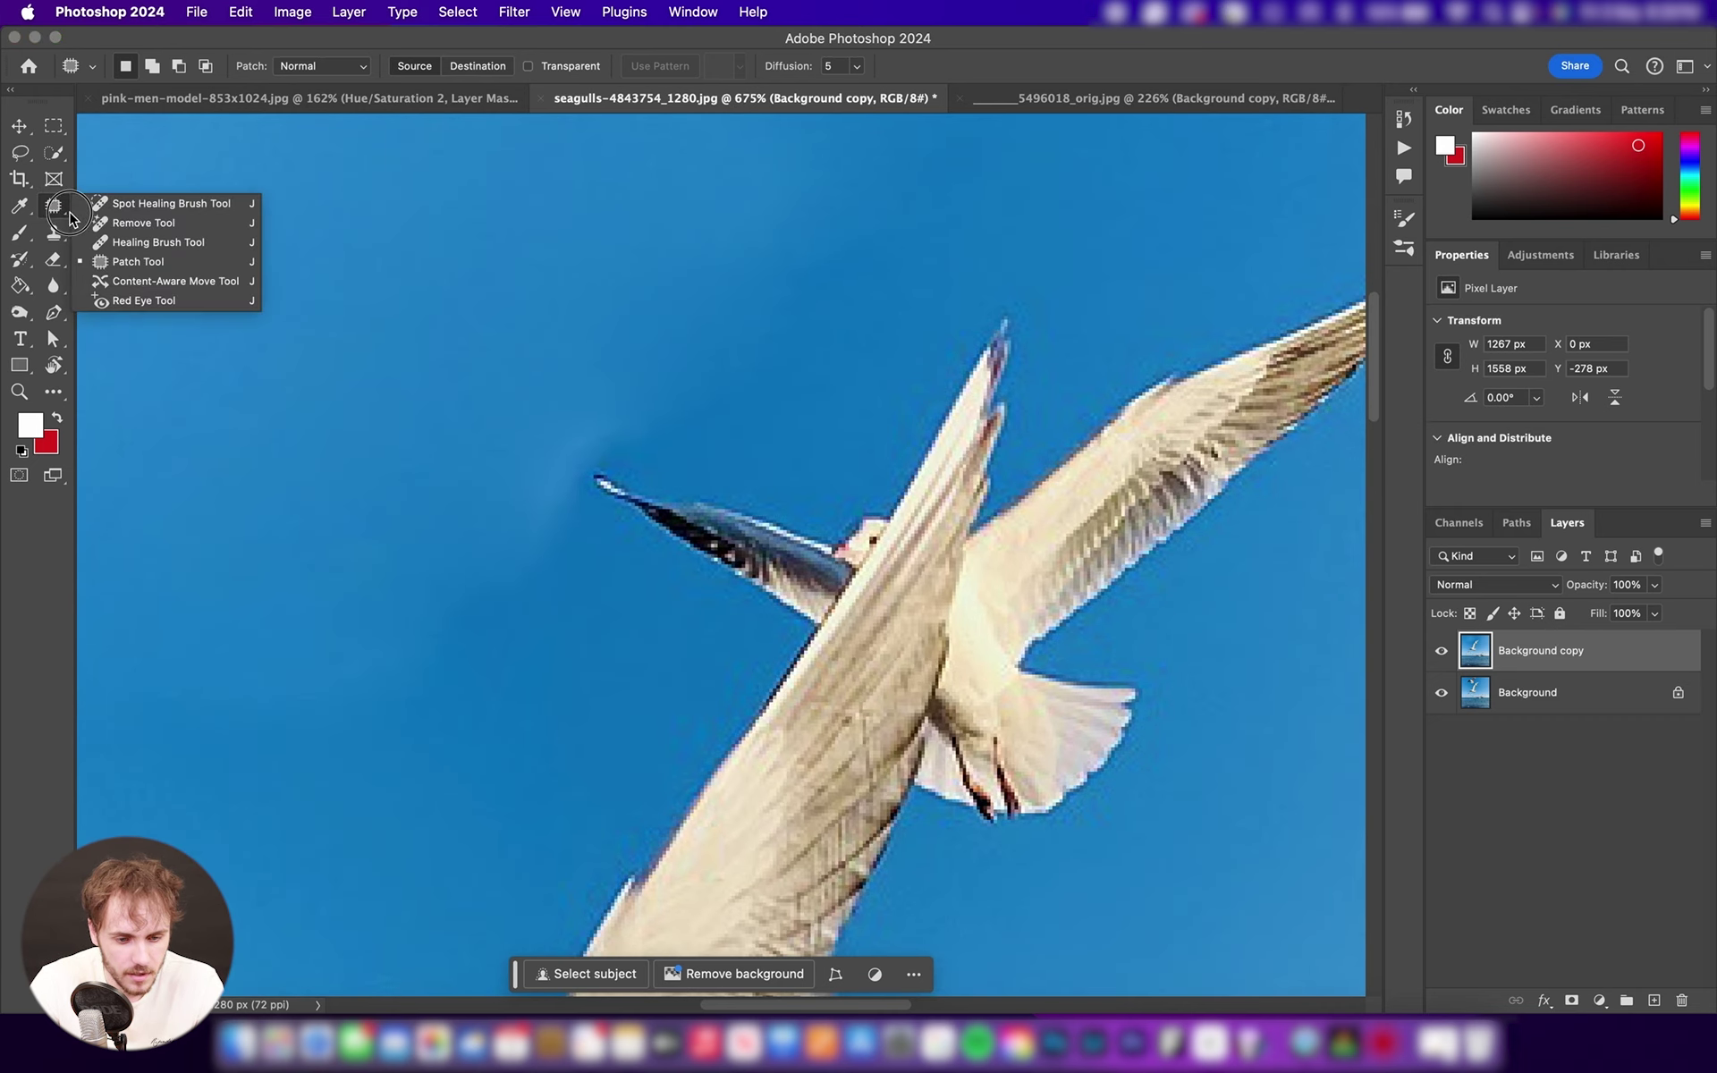
click(159, 249)
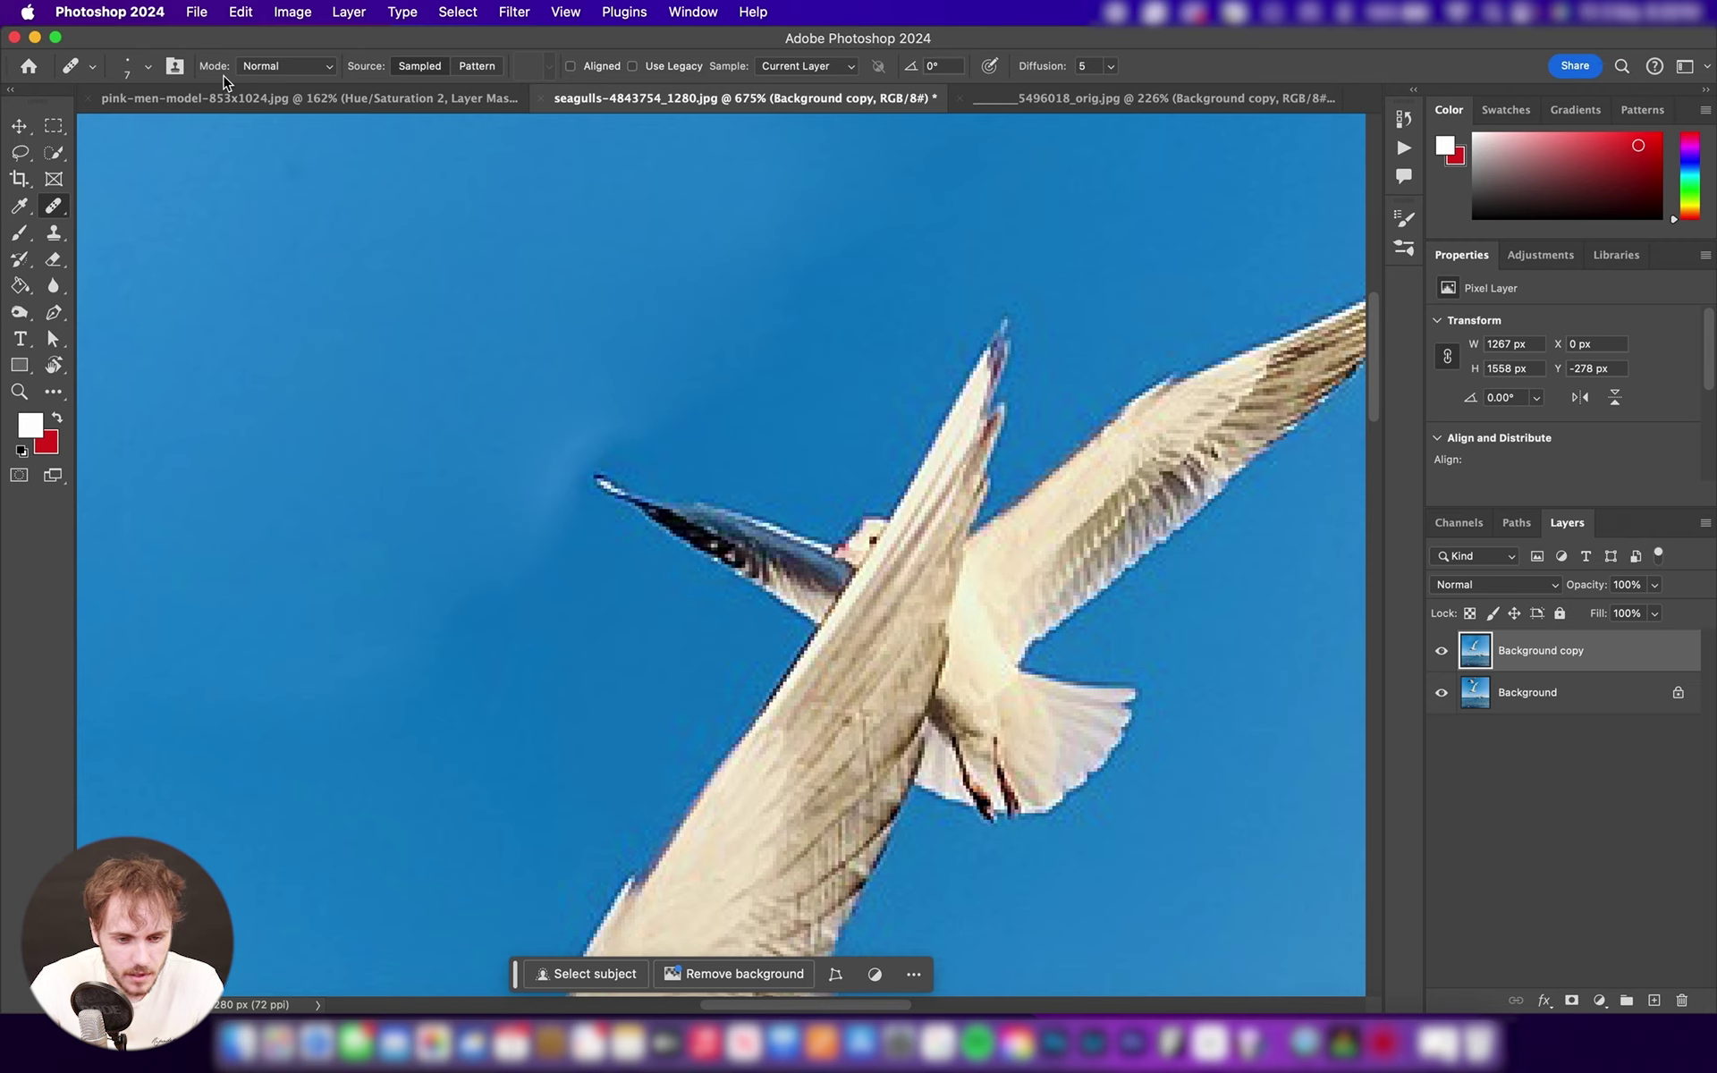
click(146, 66)
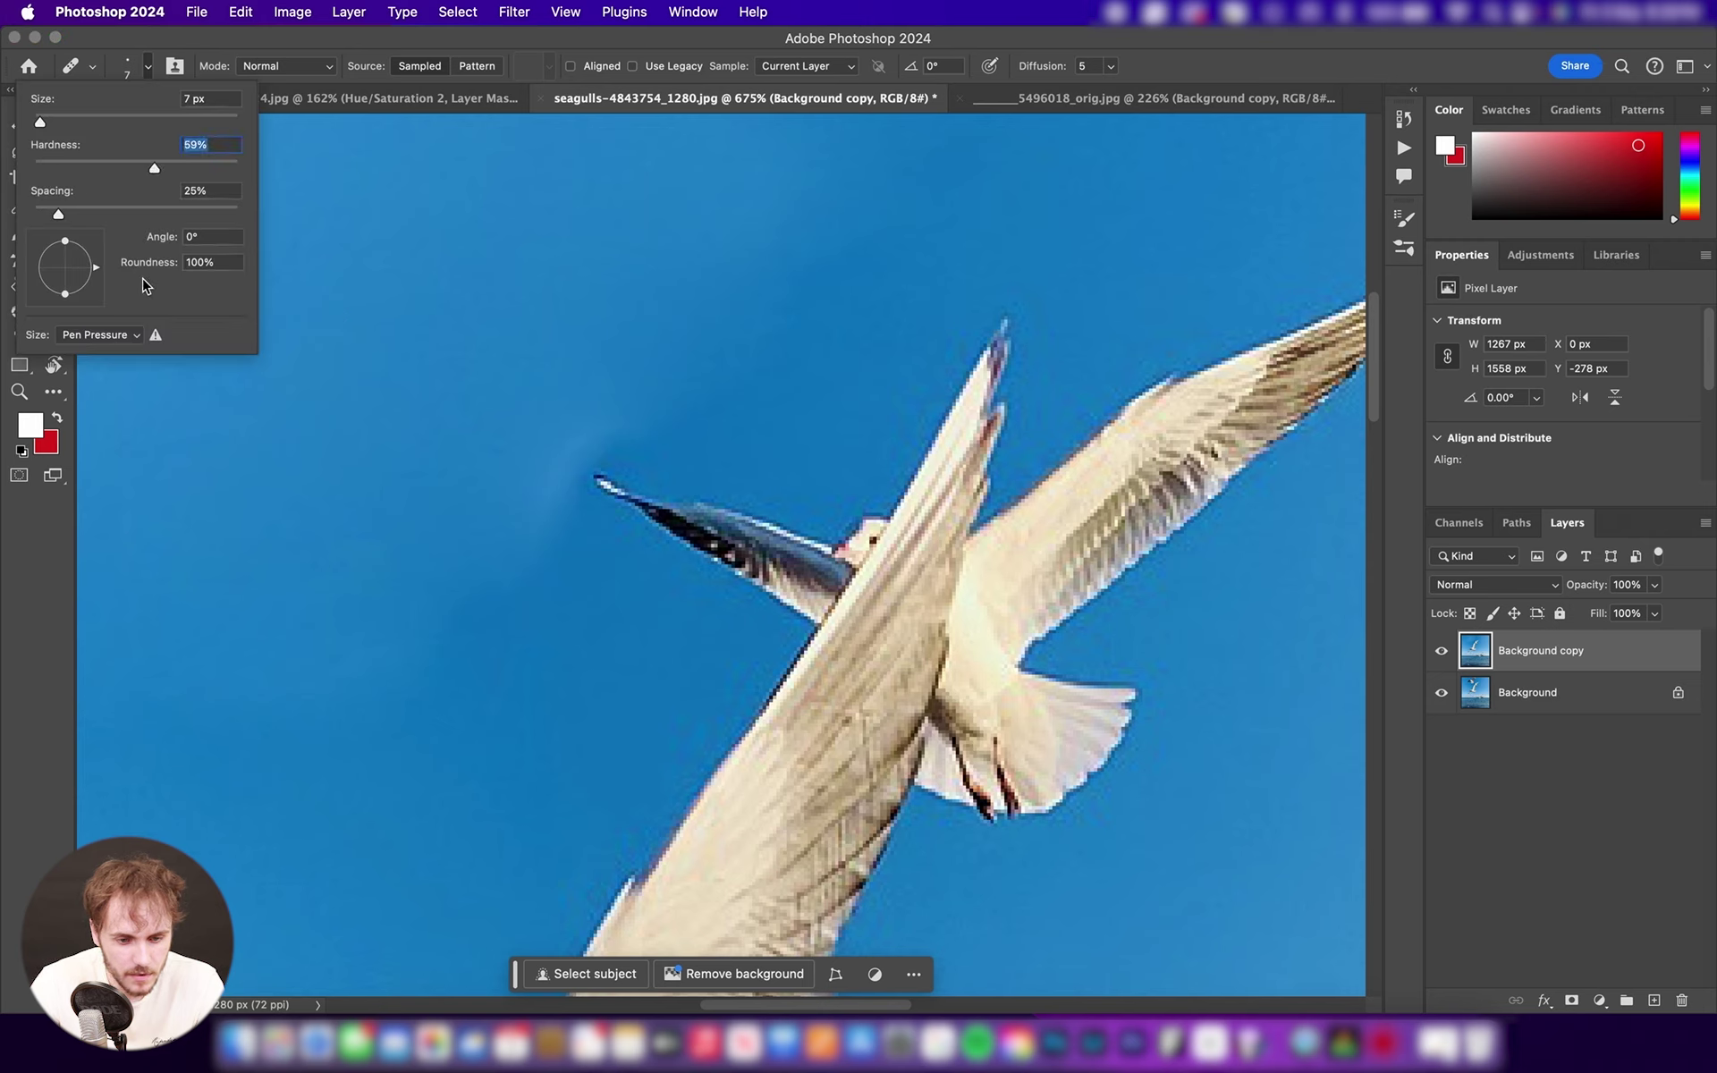
key(Return)
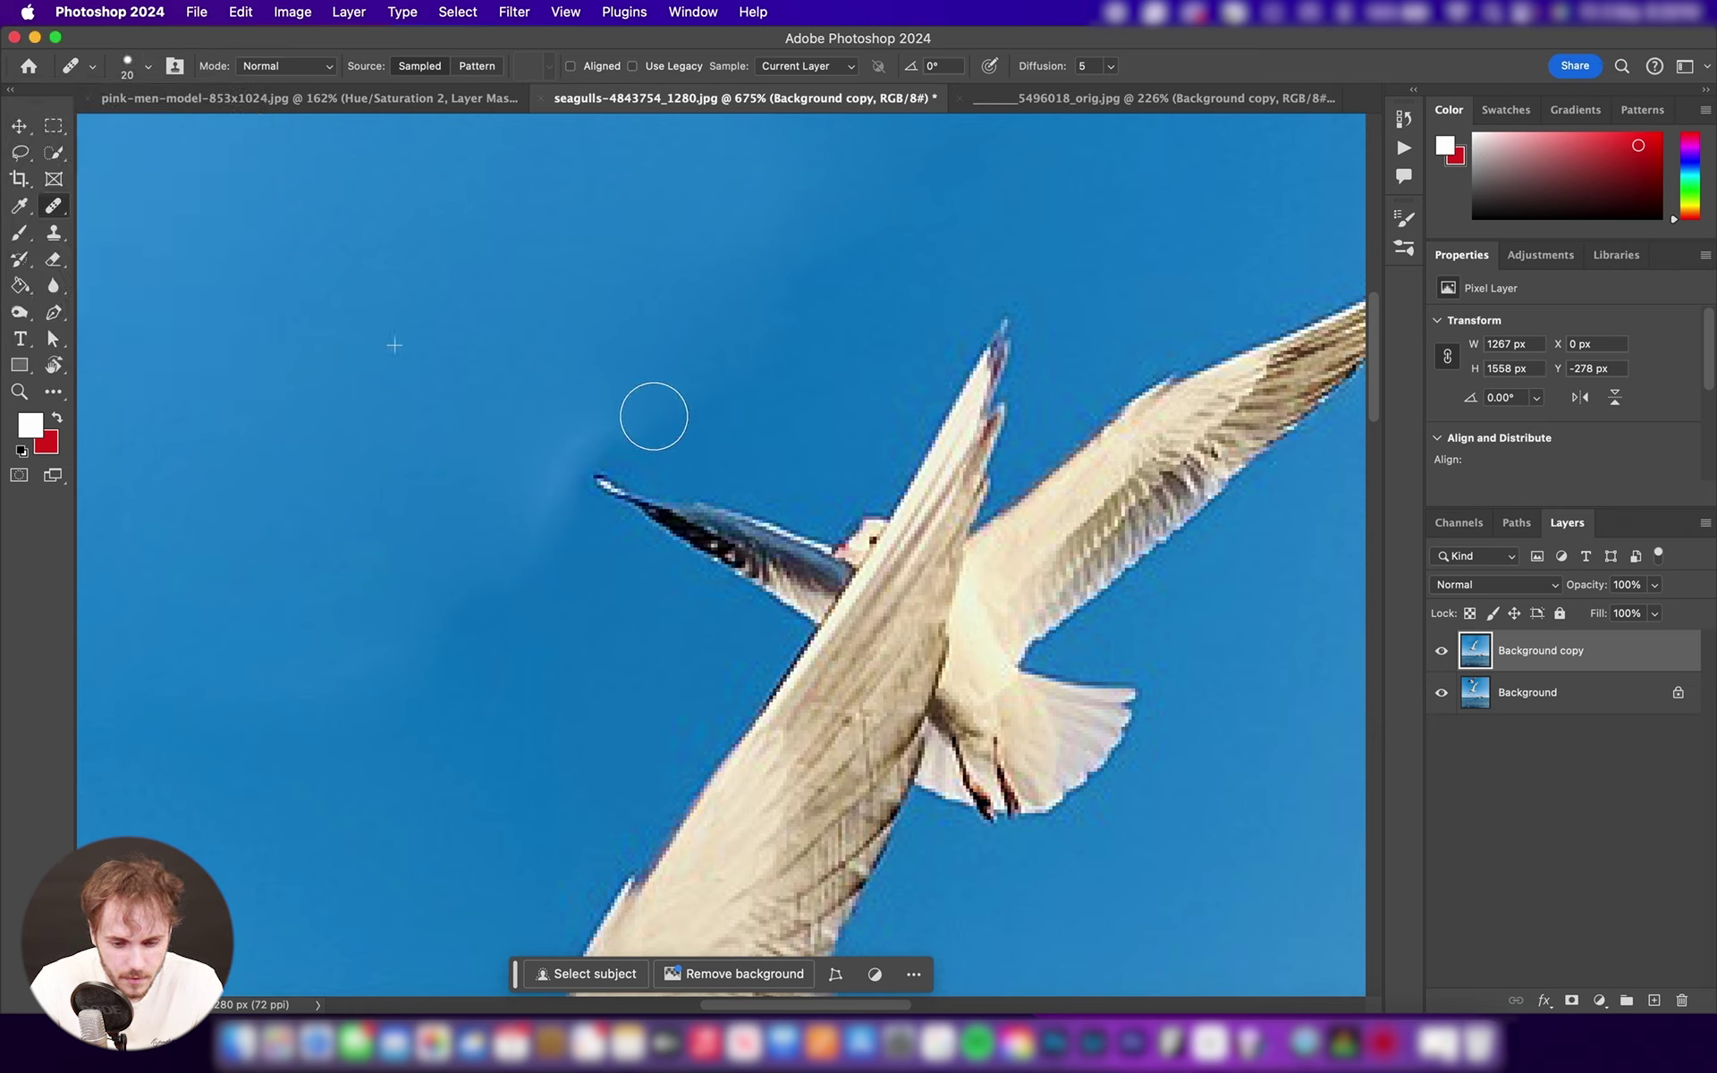
mouse_move(595, 429)
mouse_down()
mouse_move(531, 461)
mouse_move(522, 500)
mouse_move(558, 540)
mouse_move(536, 472)
mouse_up()
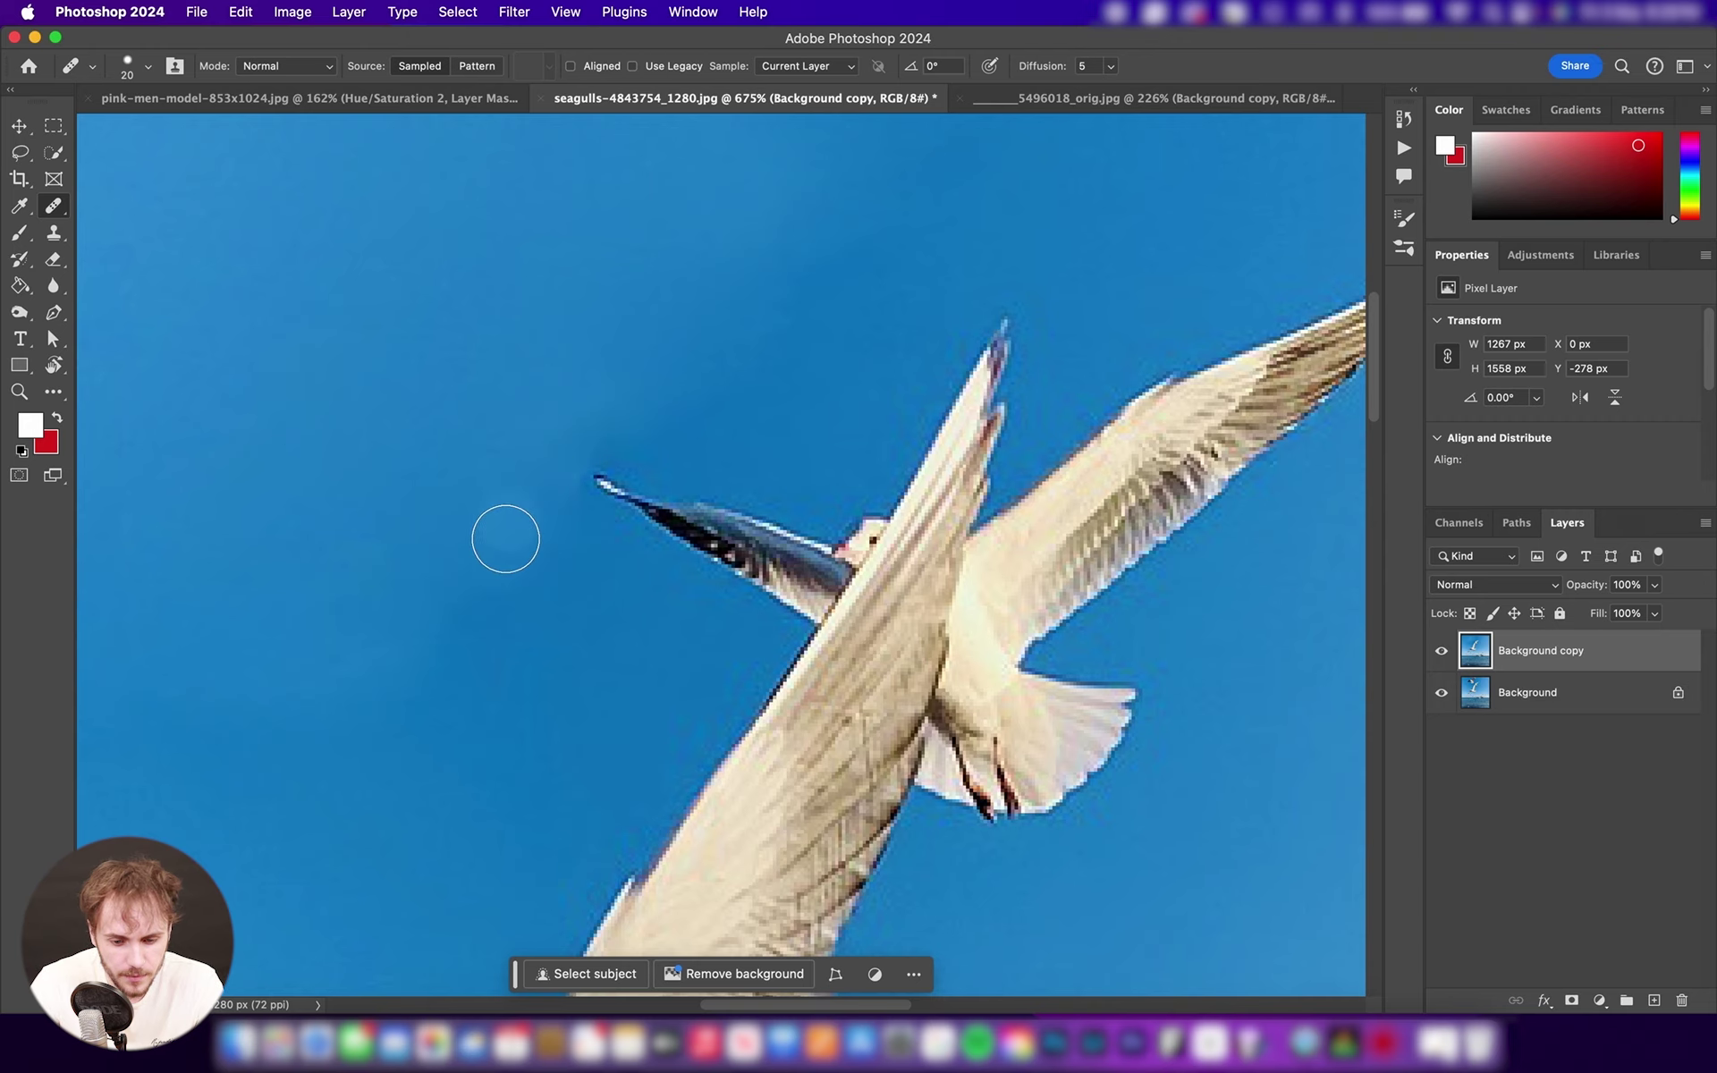
- Fit the whole seagull photo in view and toggle the Background copy layer's visibility to compare the retouch with the original
scroll(503, 537, down, 5)
scroll(507, 540, down, 8)
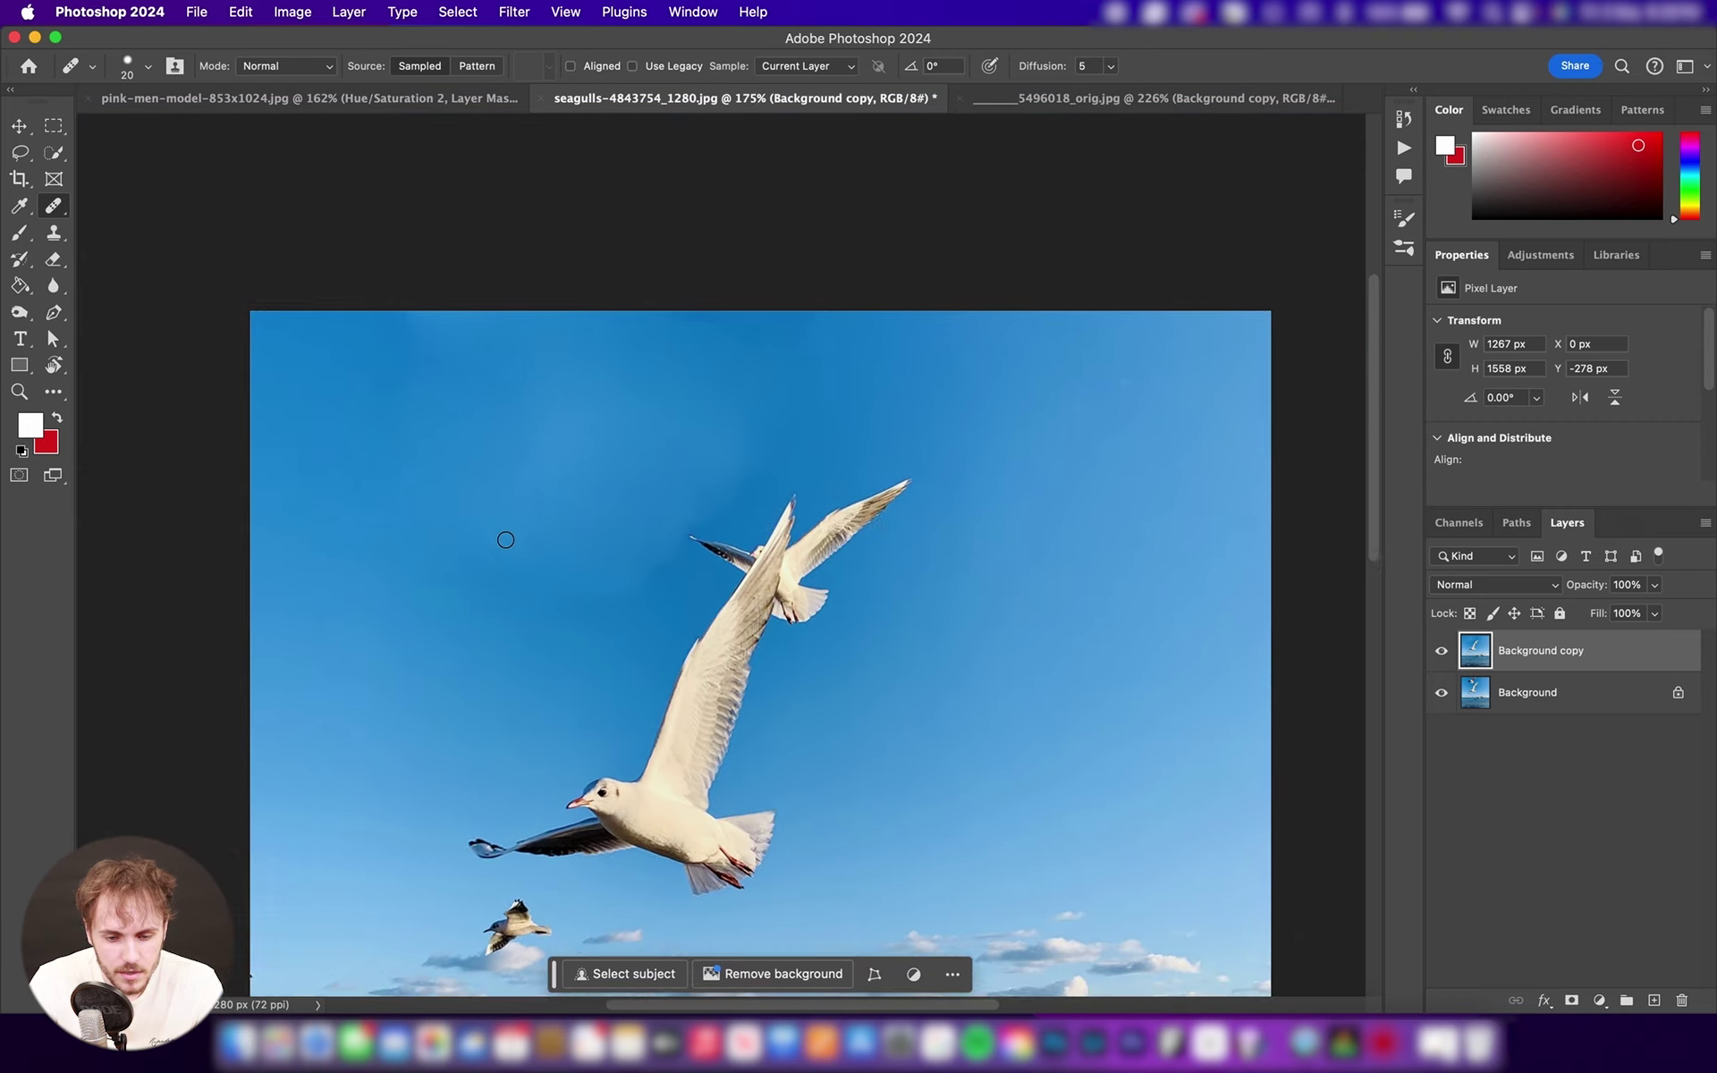
key(super+0)
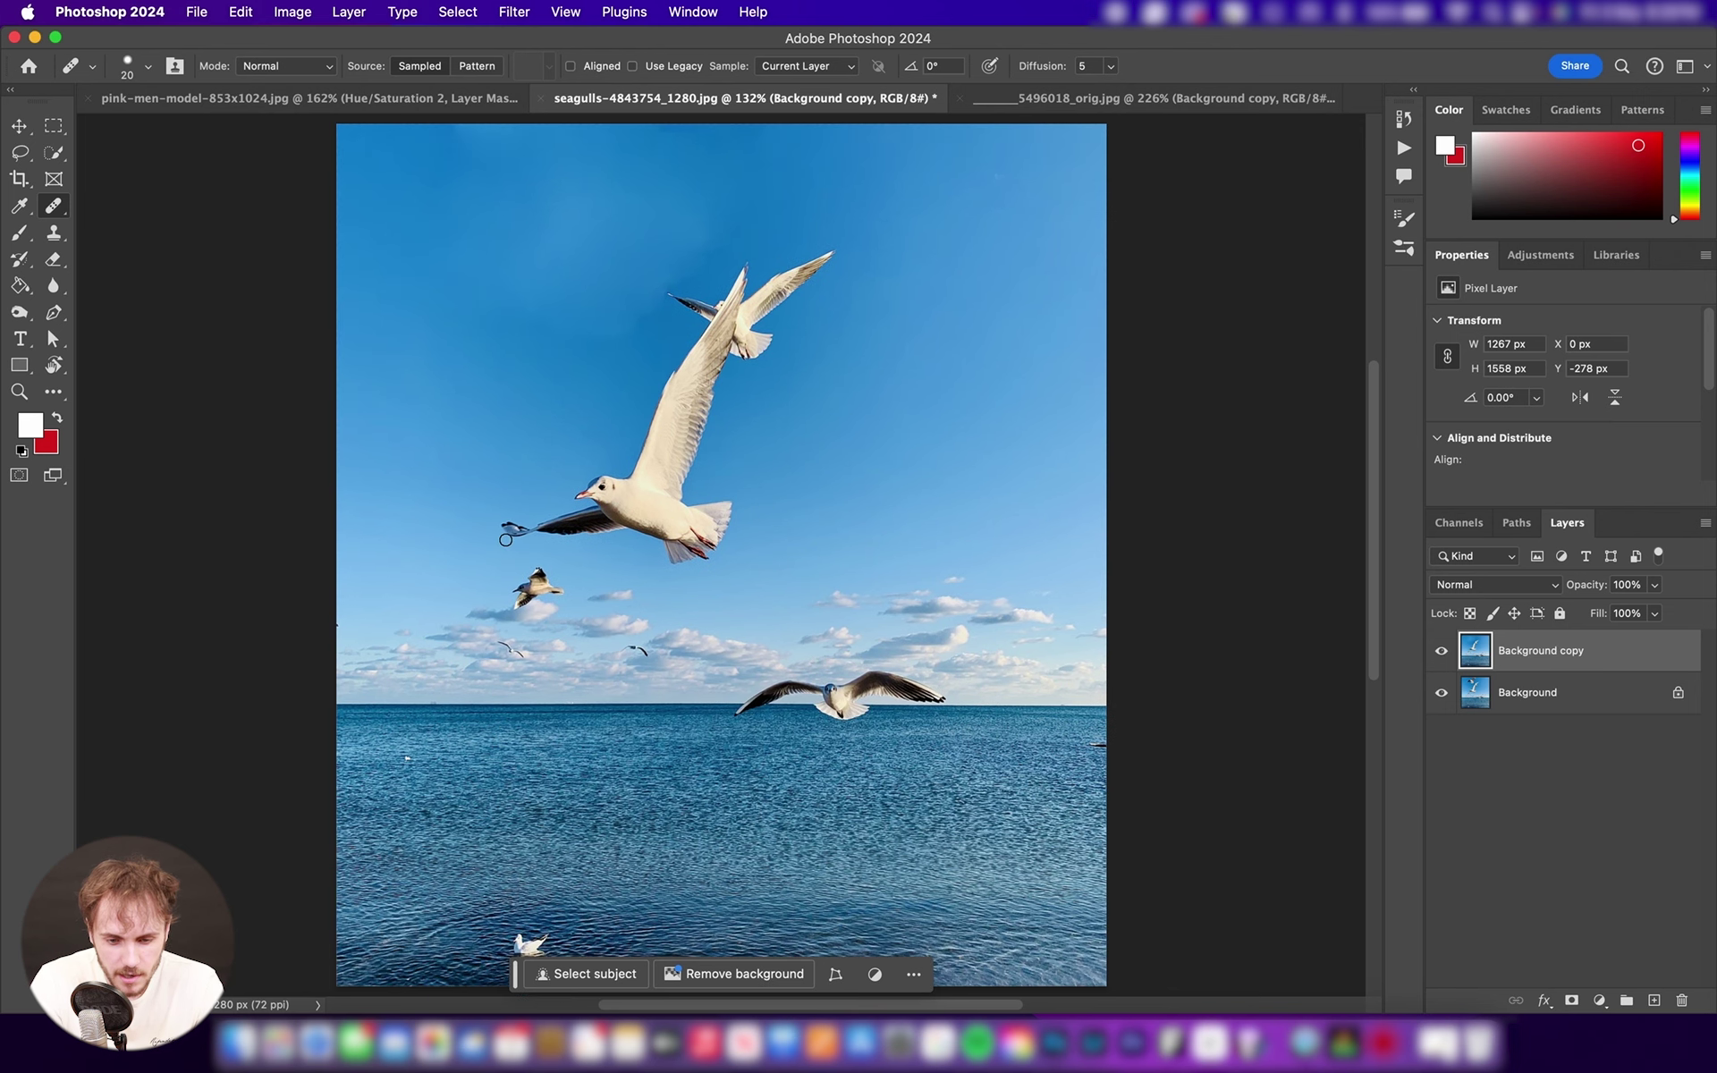
click(1441, 651)
click(1443, 653)
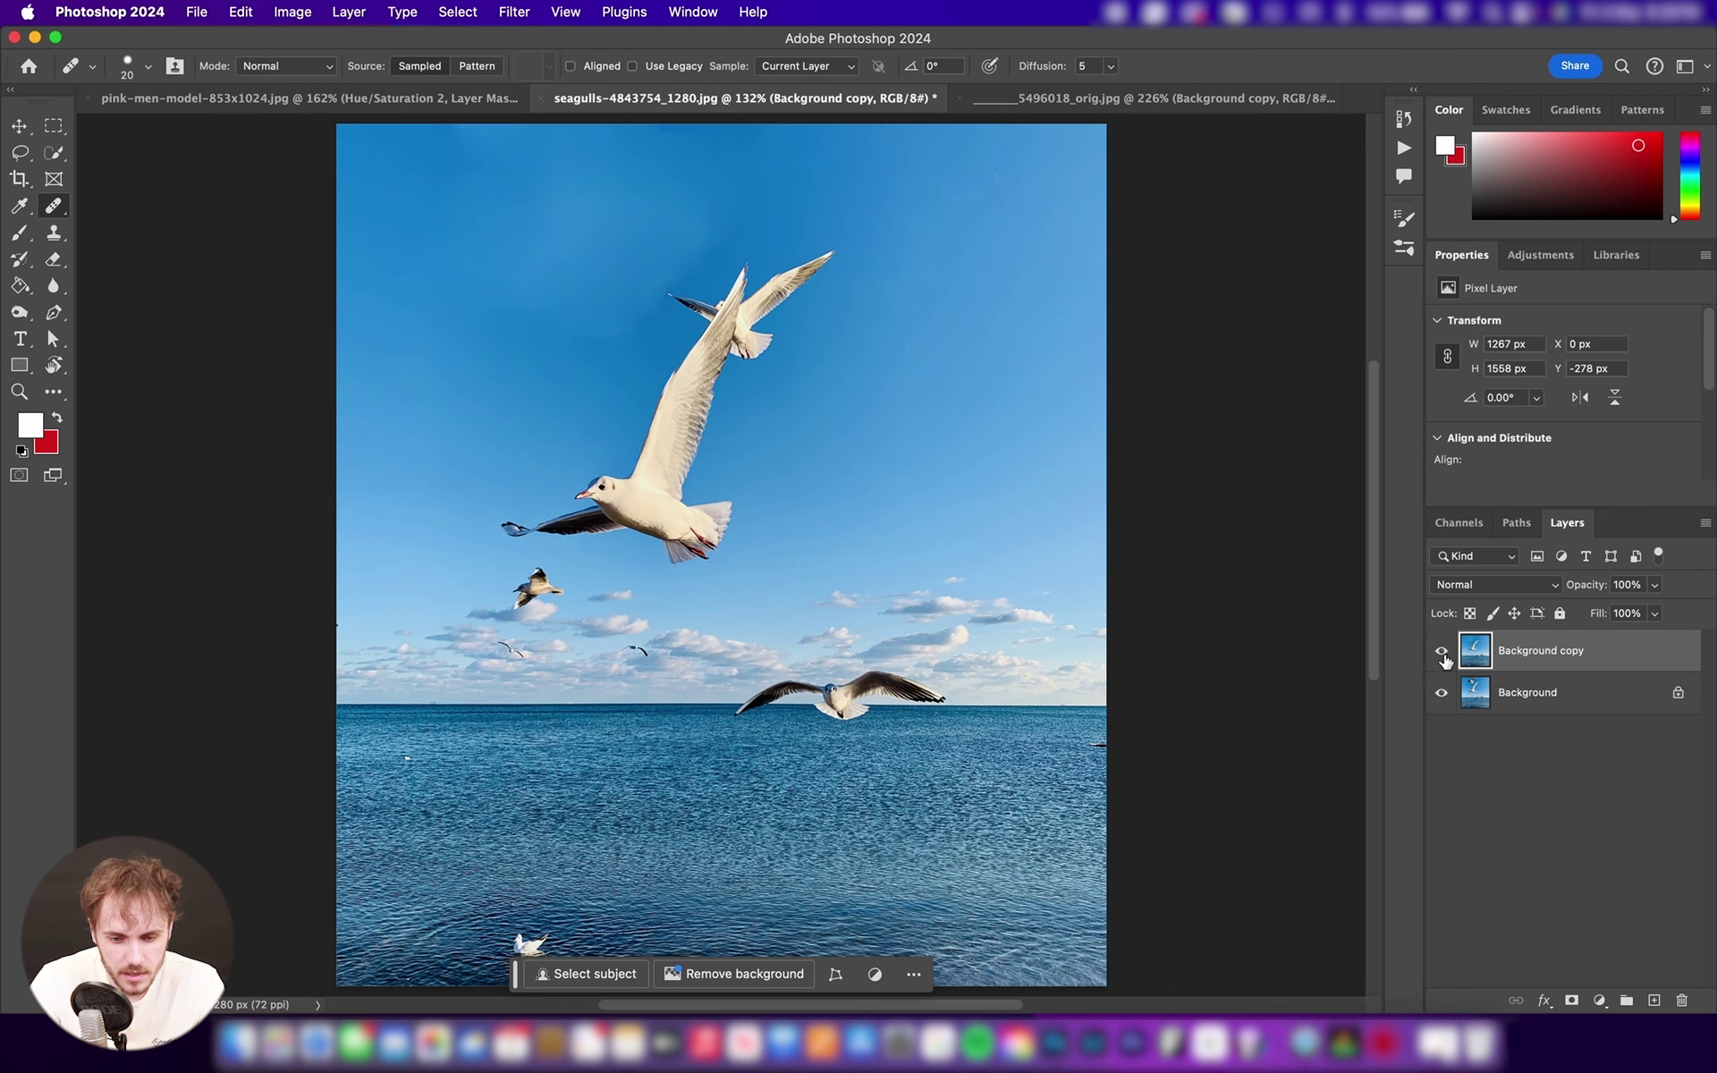
click(1442, 653)
click(1441, 653)
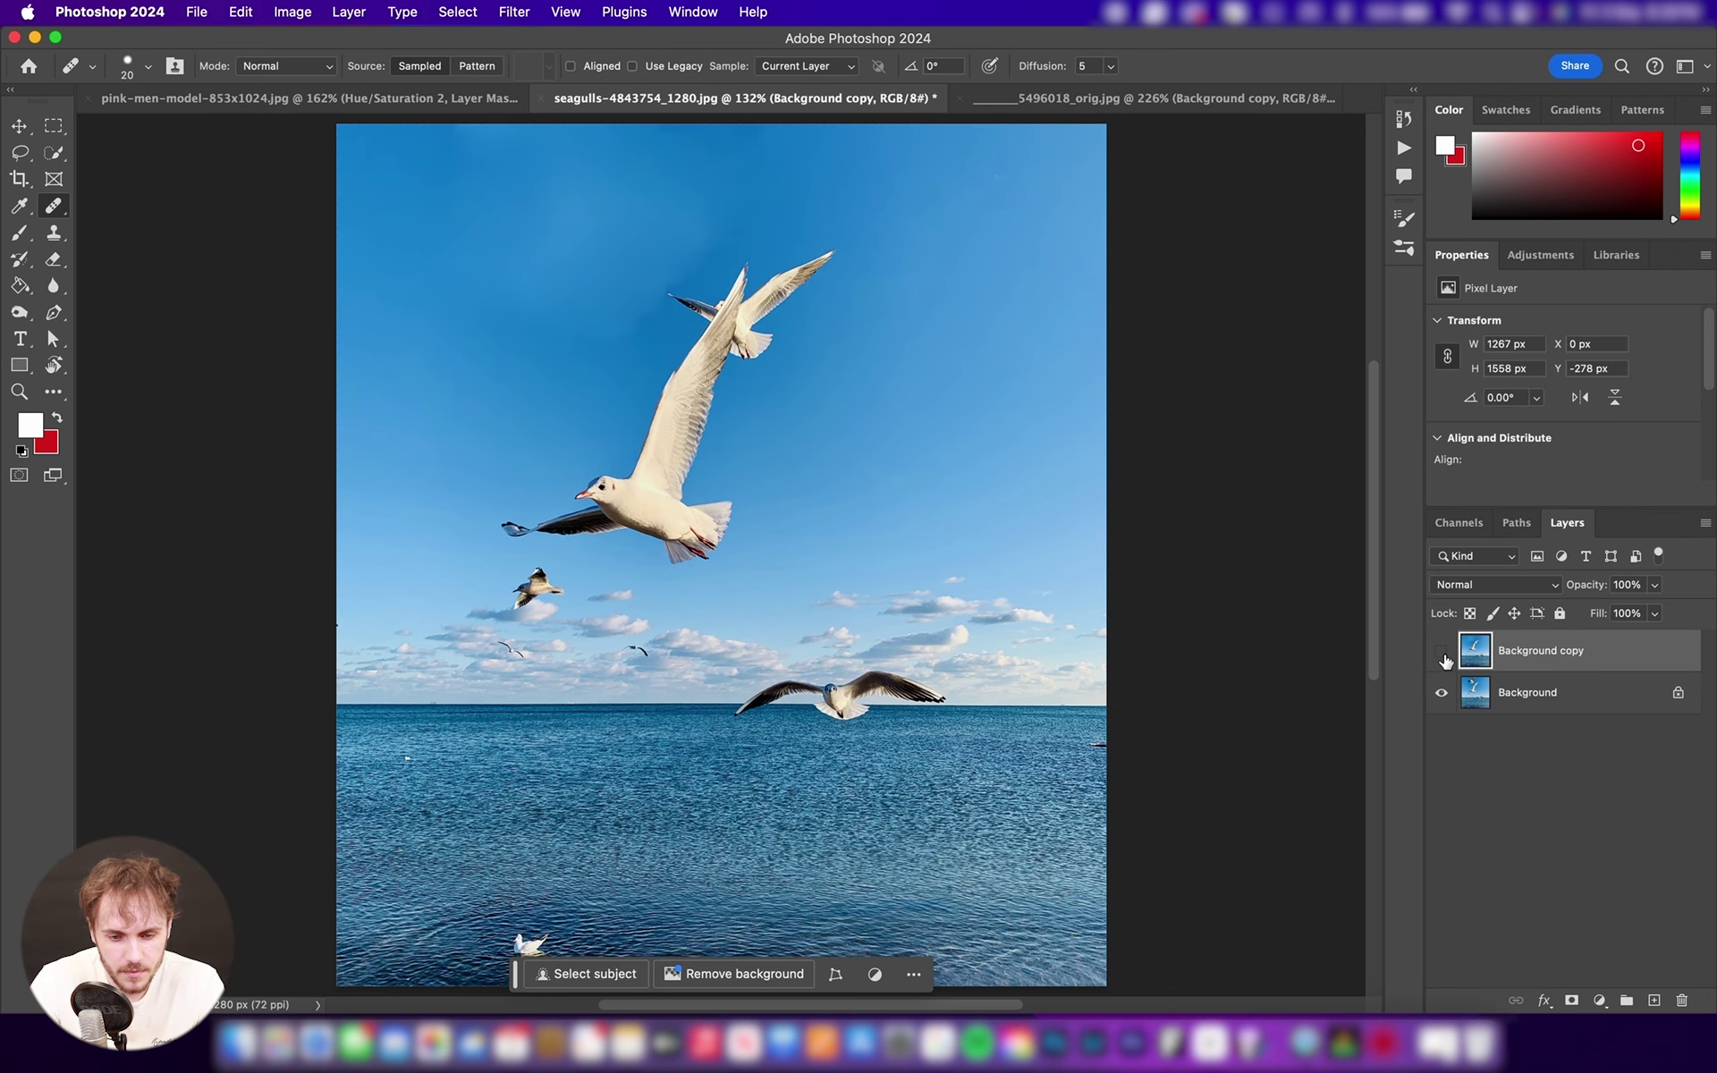
click(1442, 653)
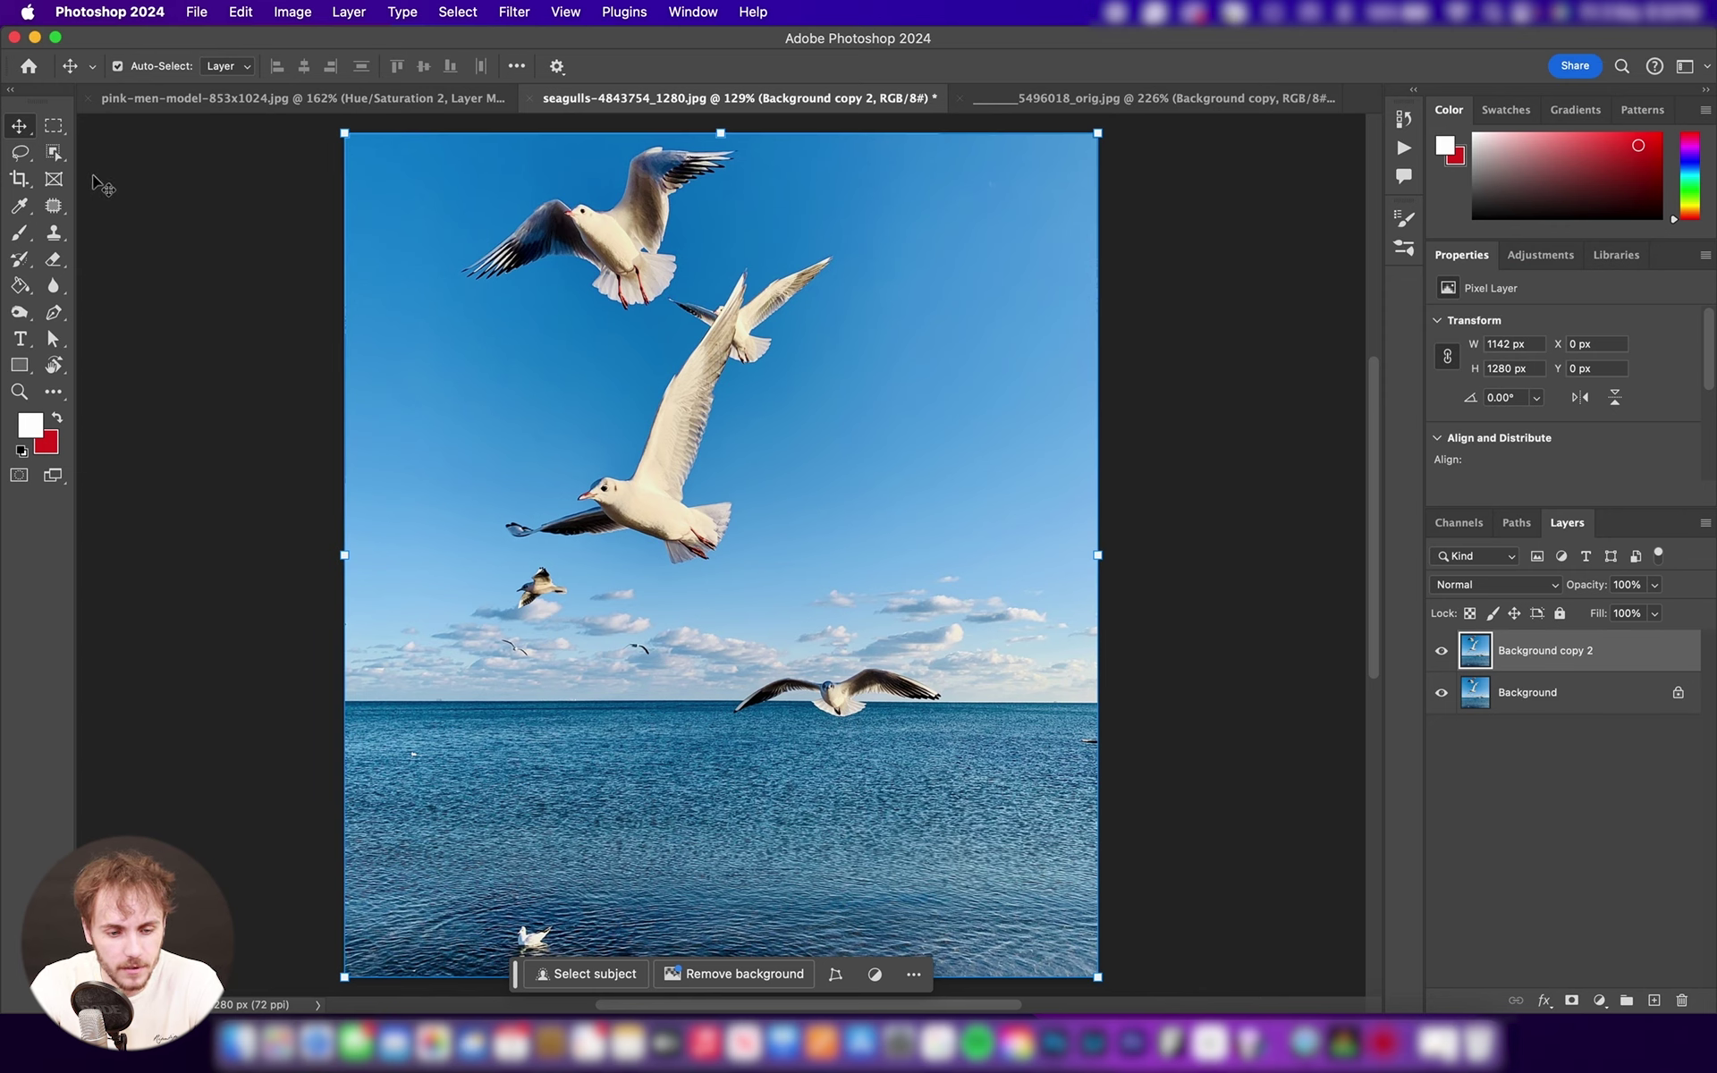
- Outline the uppermost seagull on the Background copy 2 layer with a loose Lasso selection, about 486 by 288 px
key(w)
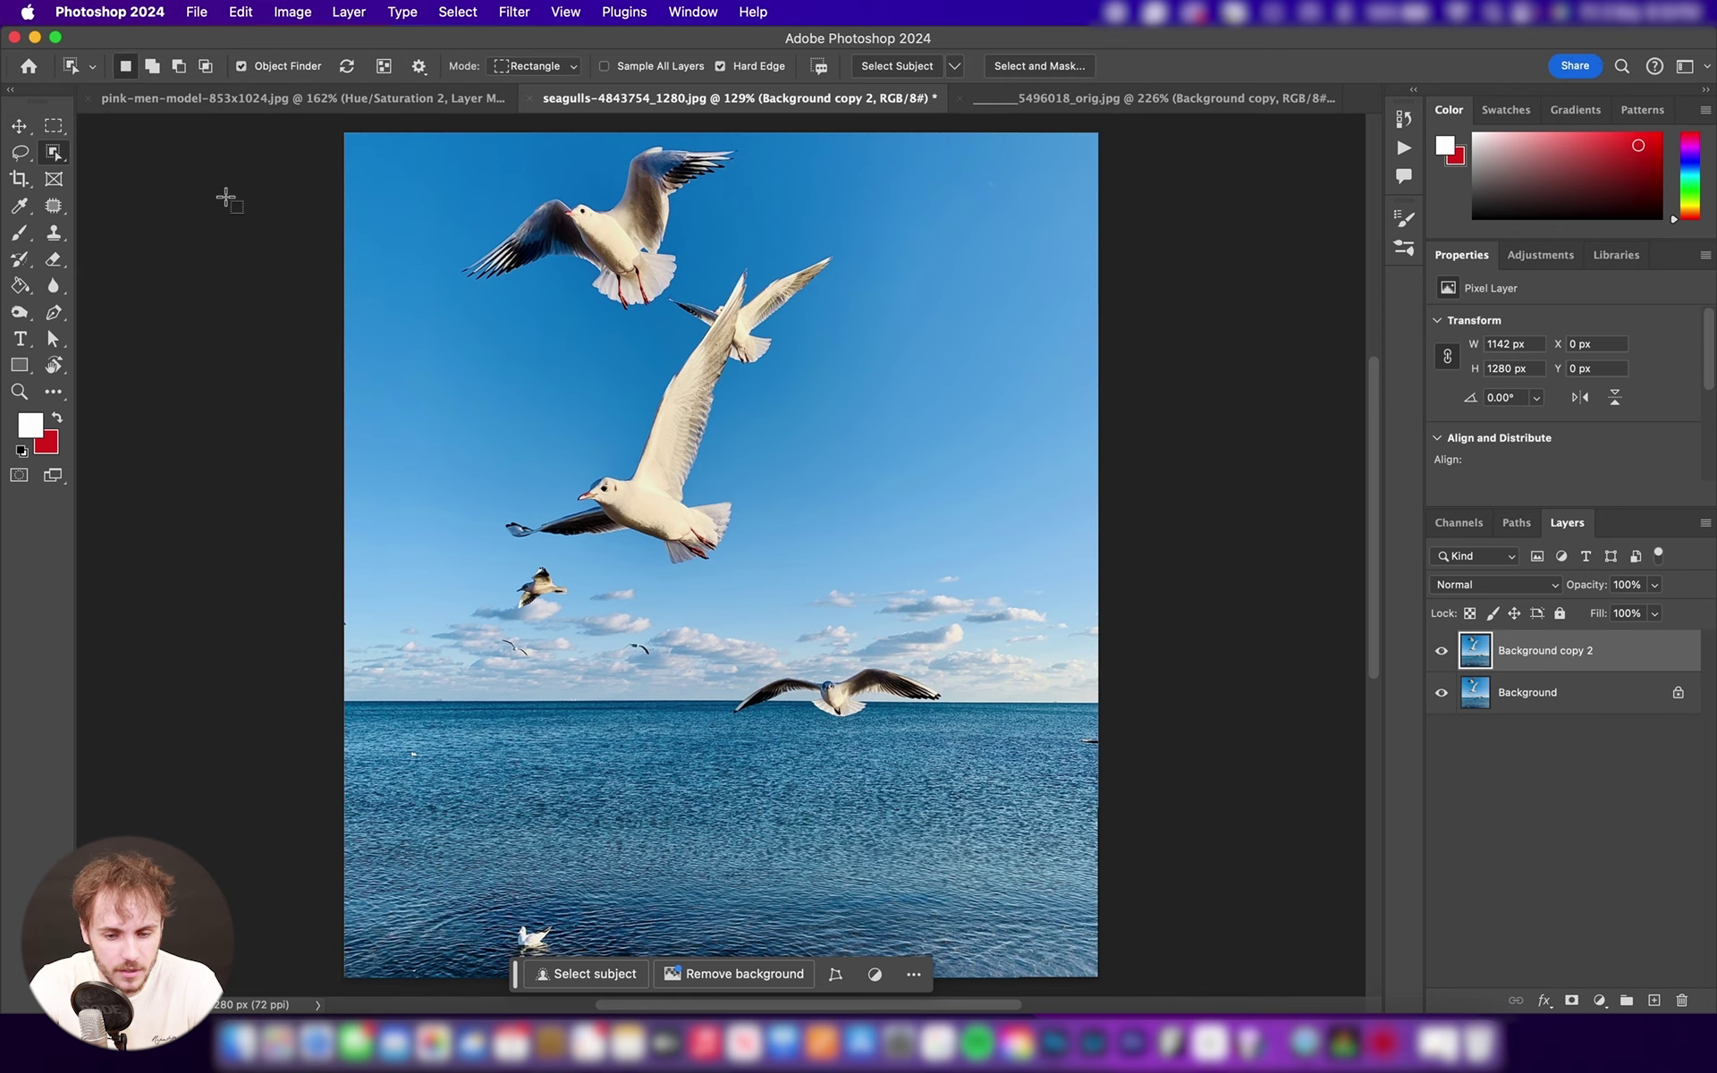
click(27, 154)
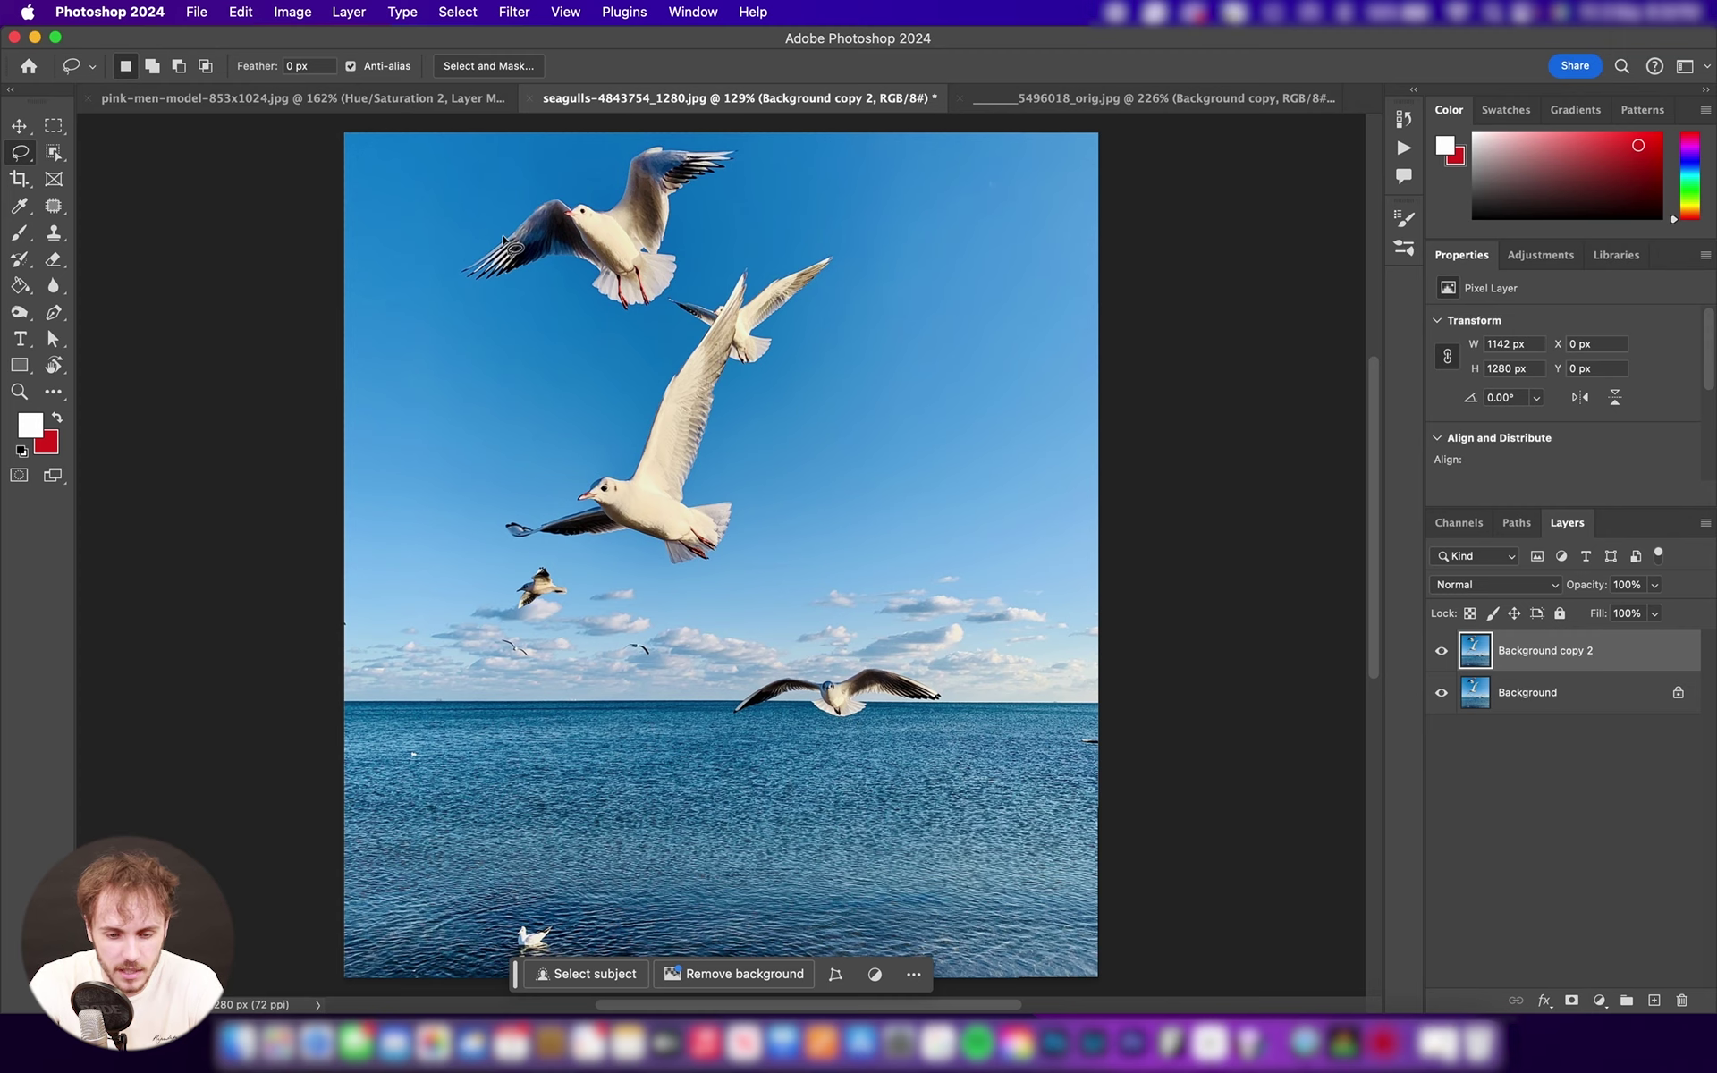
scroll(502, 237, up, 5)
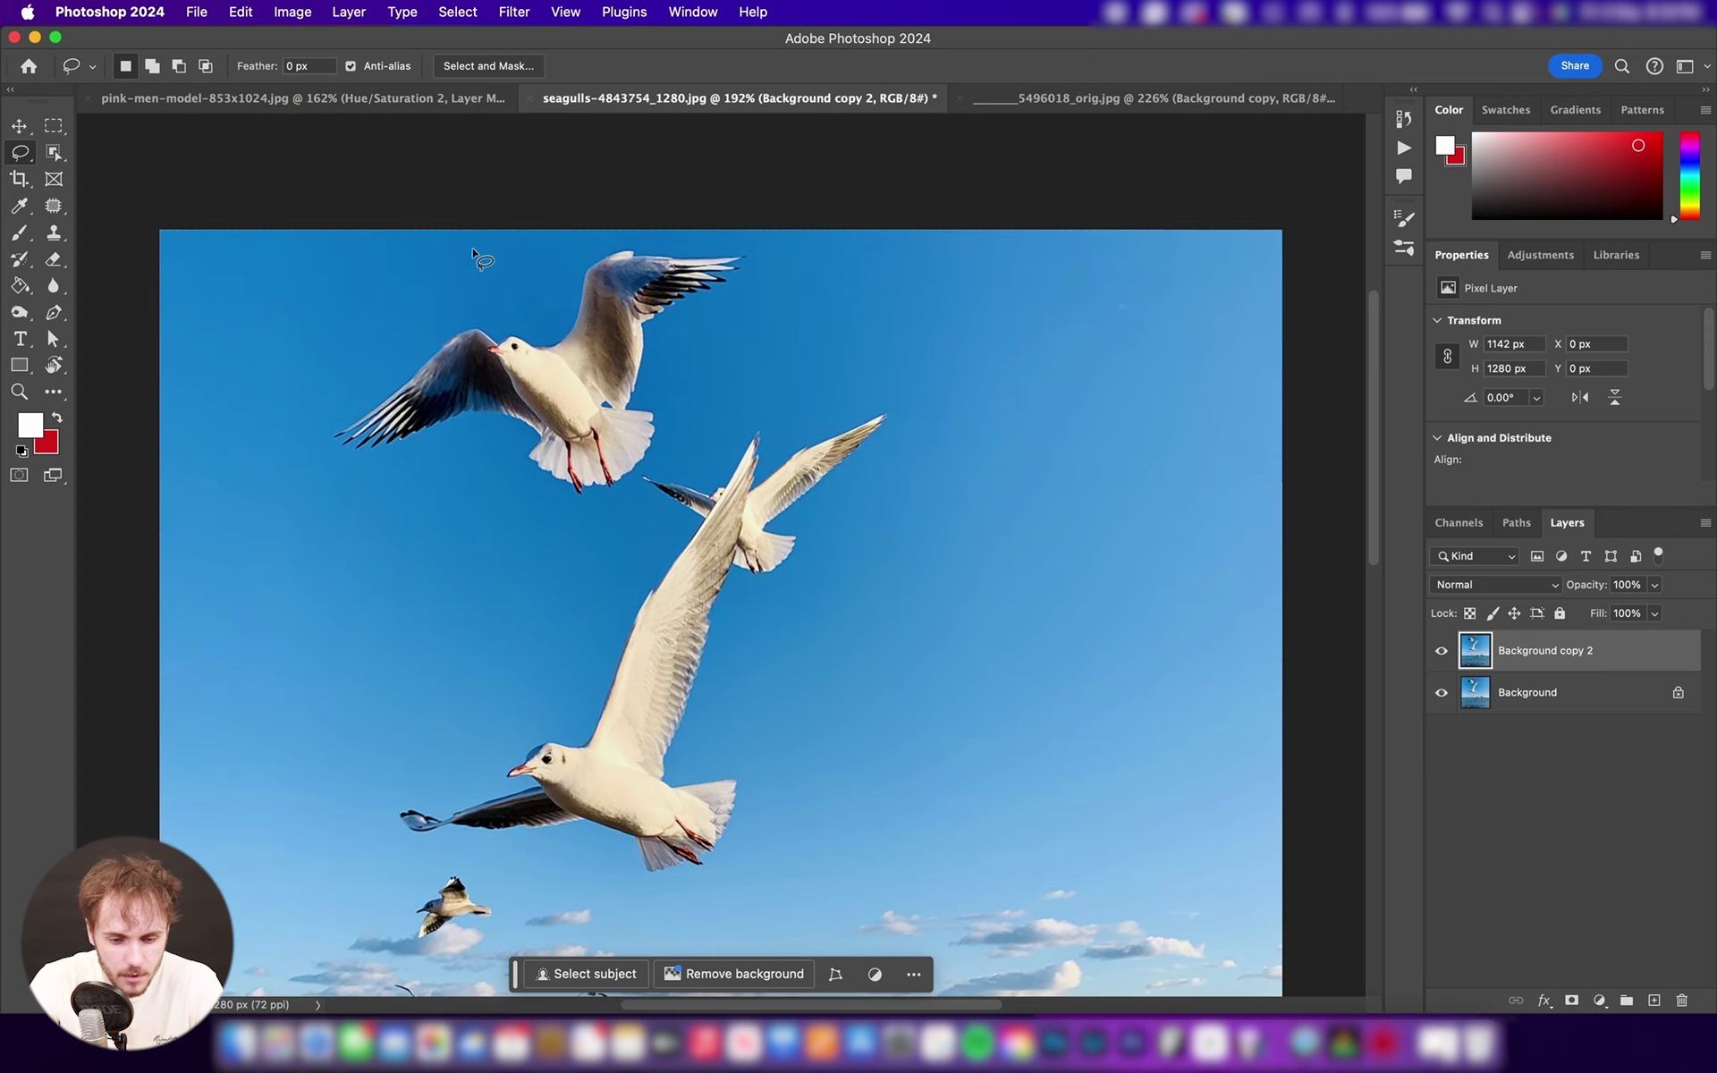
click(486, 301)
mouse_move(405, 328)
mouse_down()
mouse_move(333, 394)
mouse_move(308, 456)
mouse_move(363, 490)
mouse_move(479, 484)
mouse_move(559, 522)
mouse_move(623, 499)
mouse_move(705, 410)
mouse_move(780, 251)
mouse_move(599, 241)
mouse_move(485, 307)
mouse_up()
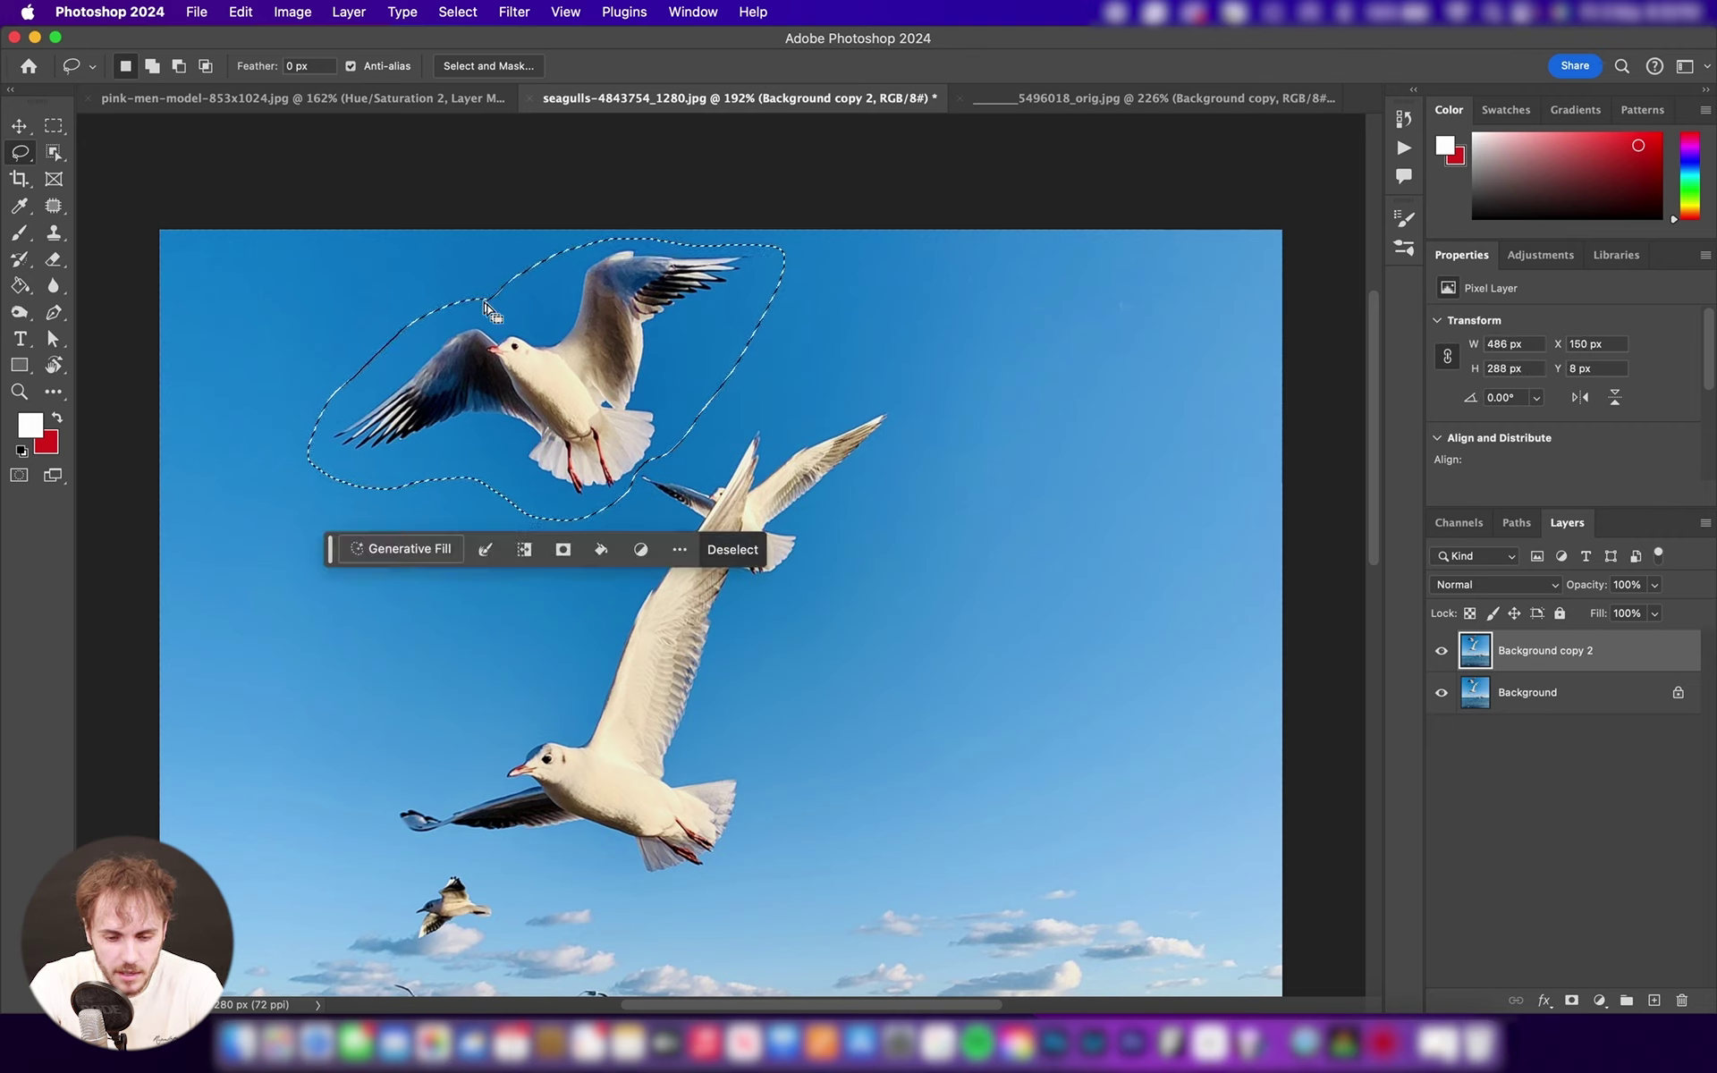
- Fill the seagull selection using Content-Aware contents with Color Adaptation, Normal mode and 100% opacity, and deselect
click(604, 553)
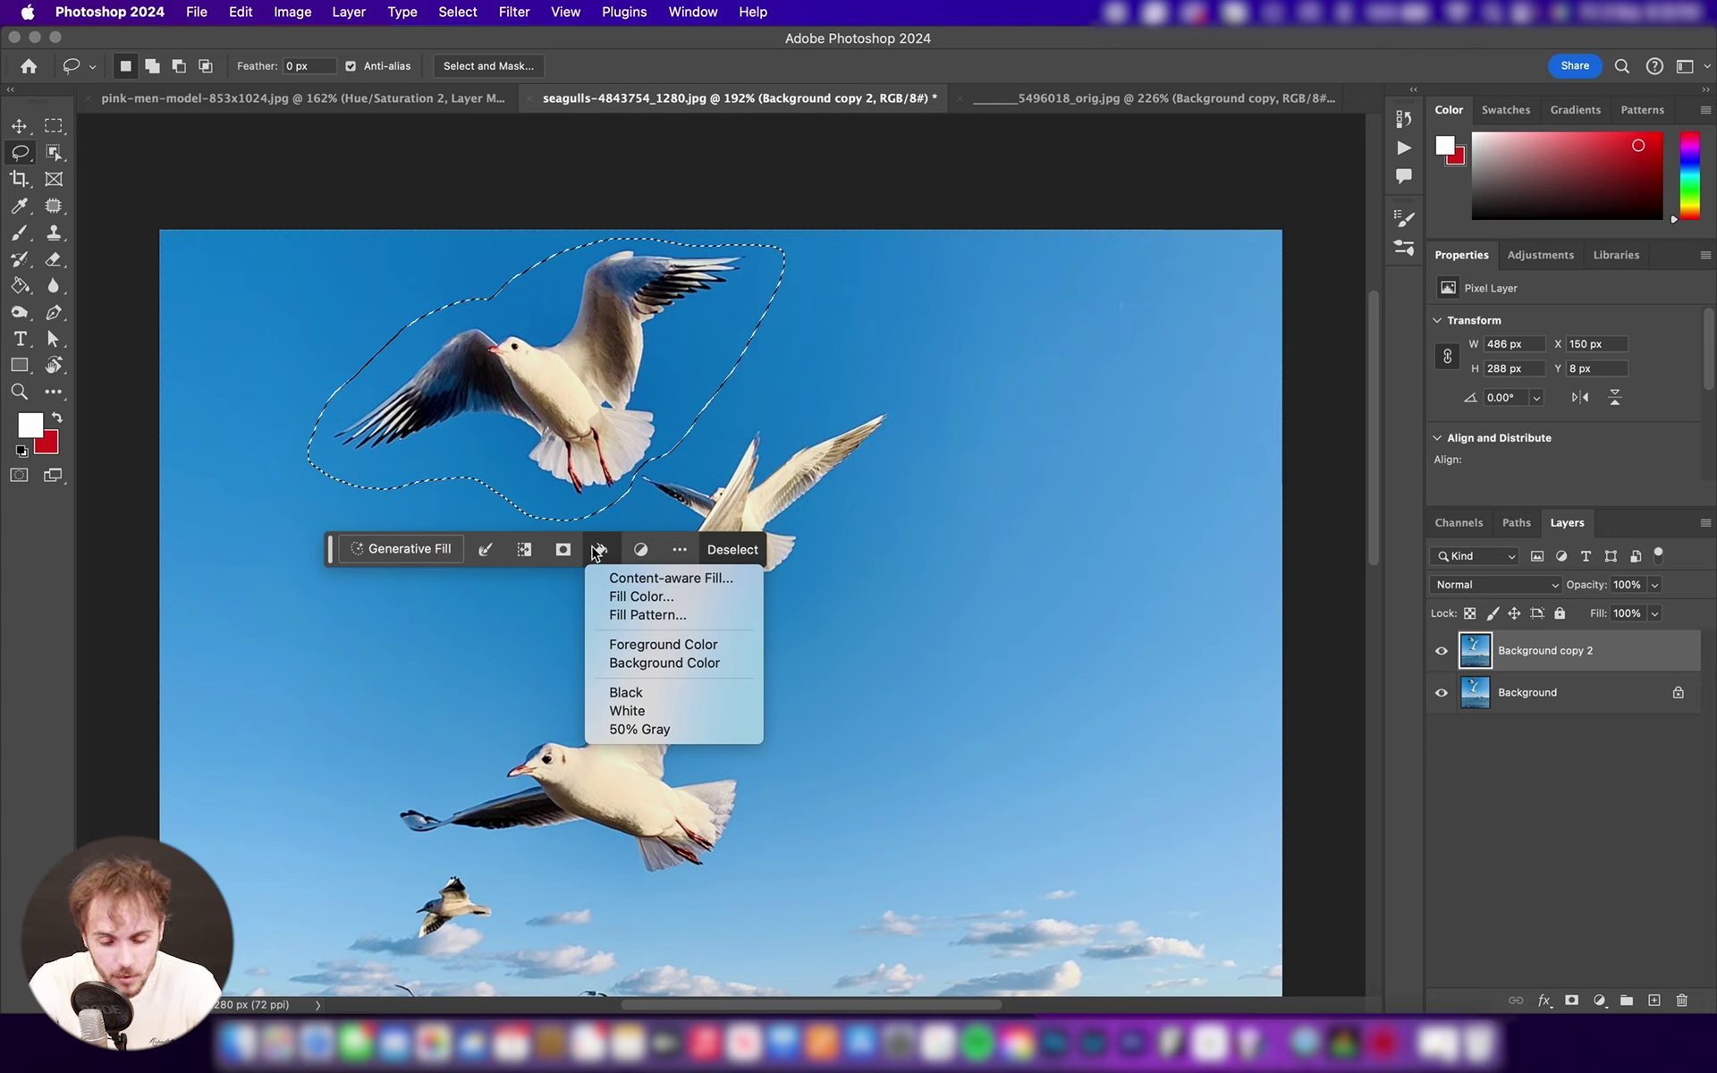
click(660, 578)
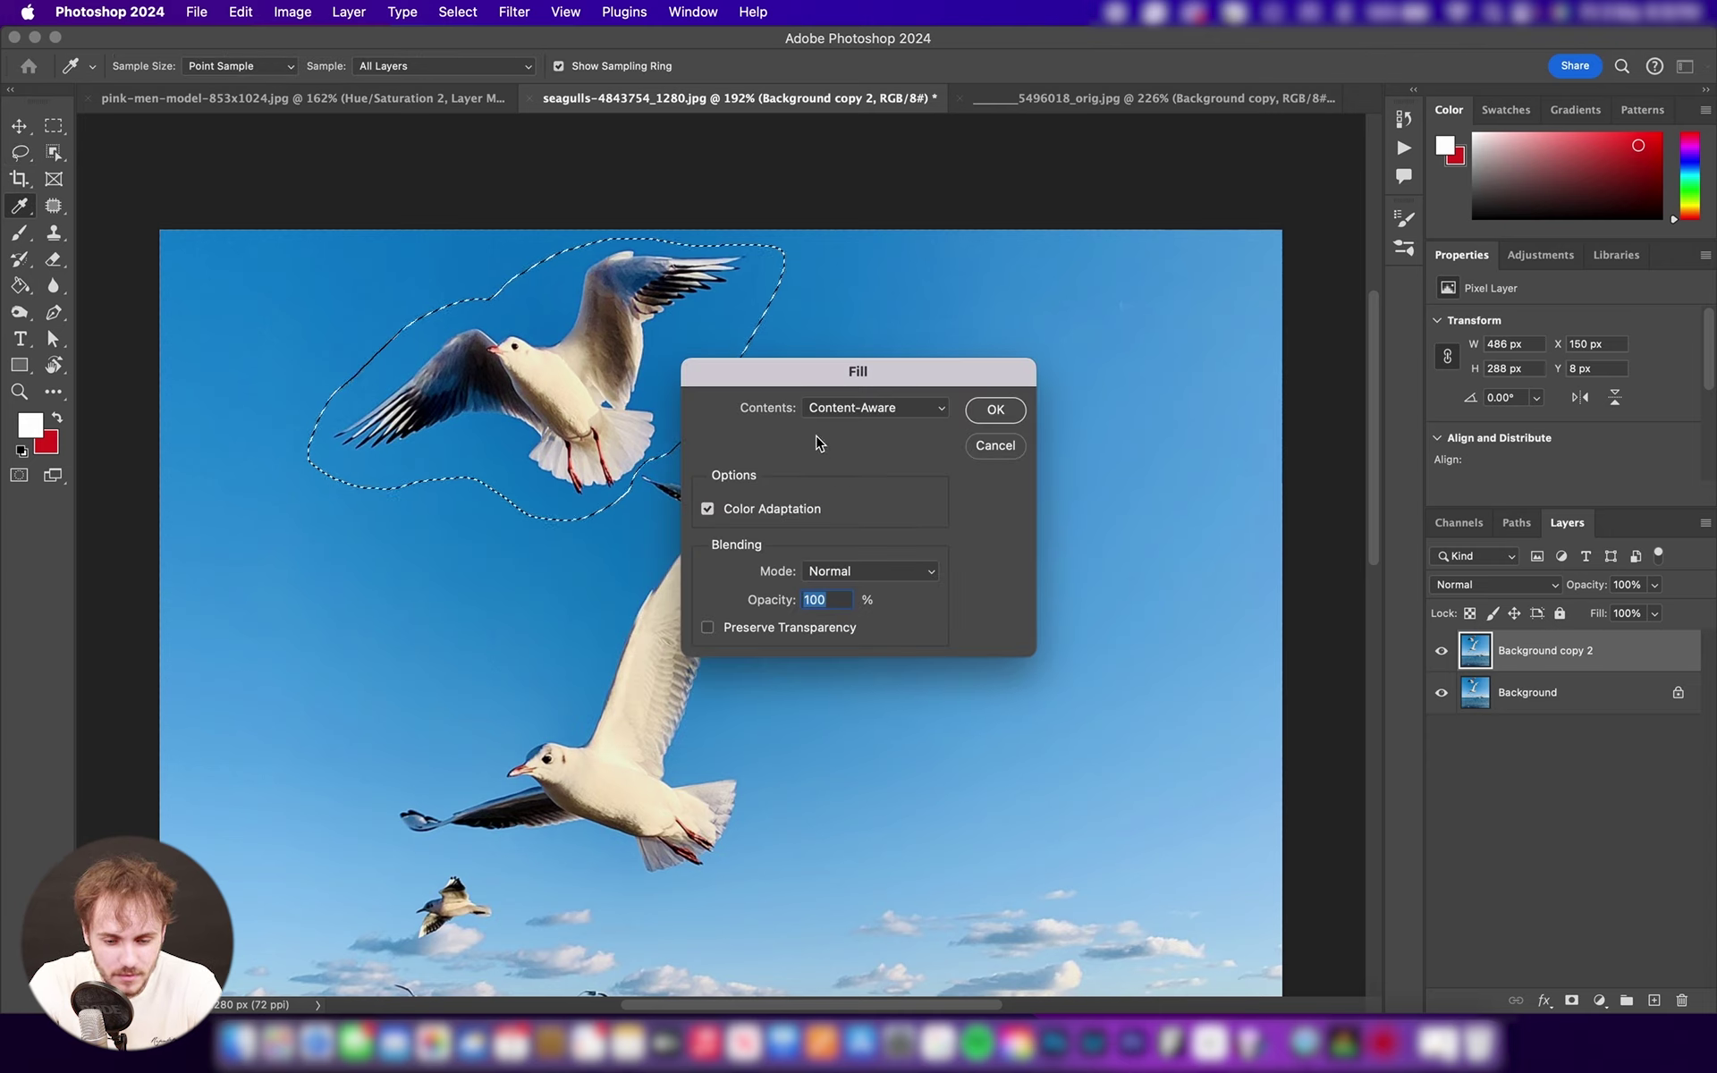
click(899, 574)
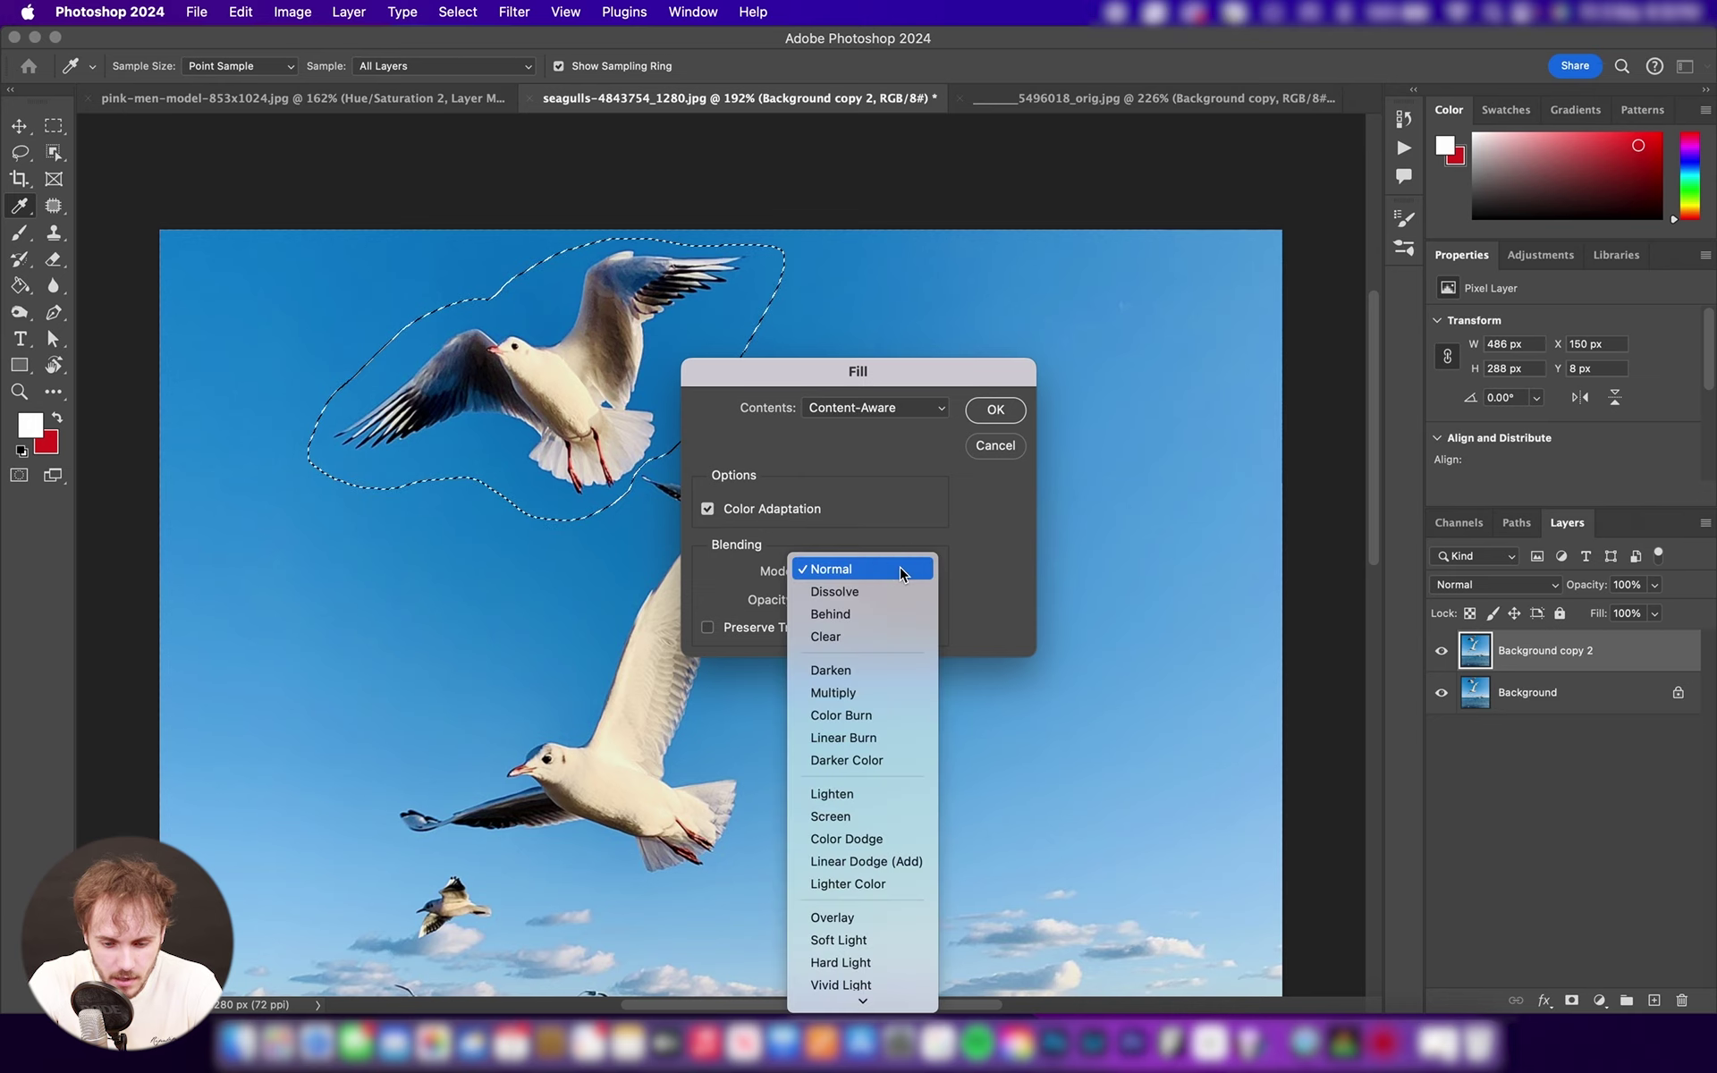
click(849, 573)
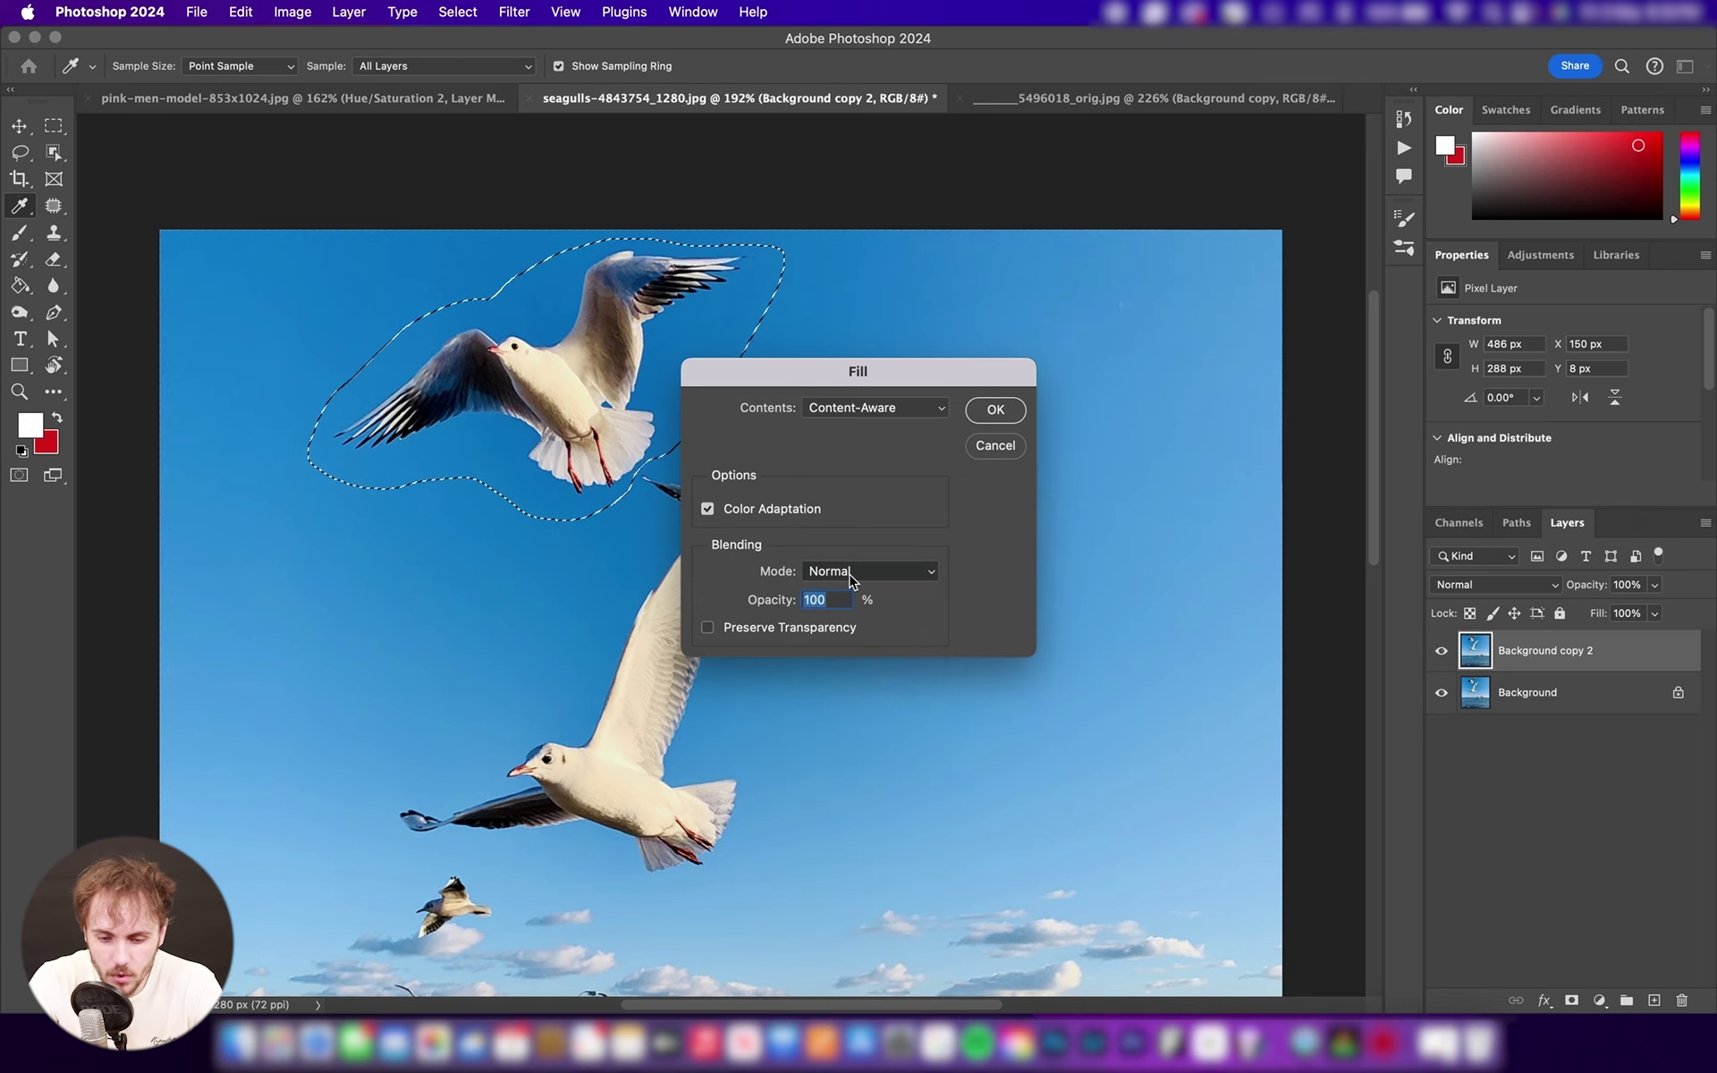
click(933, 414)
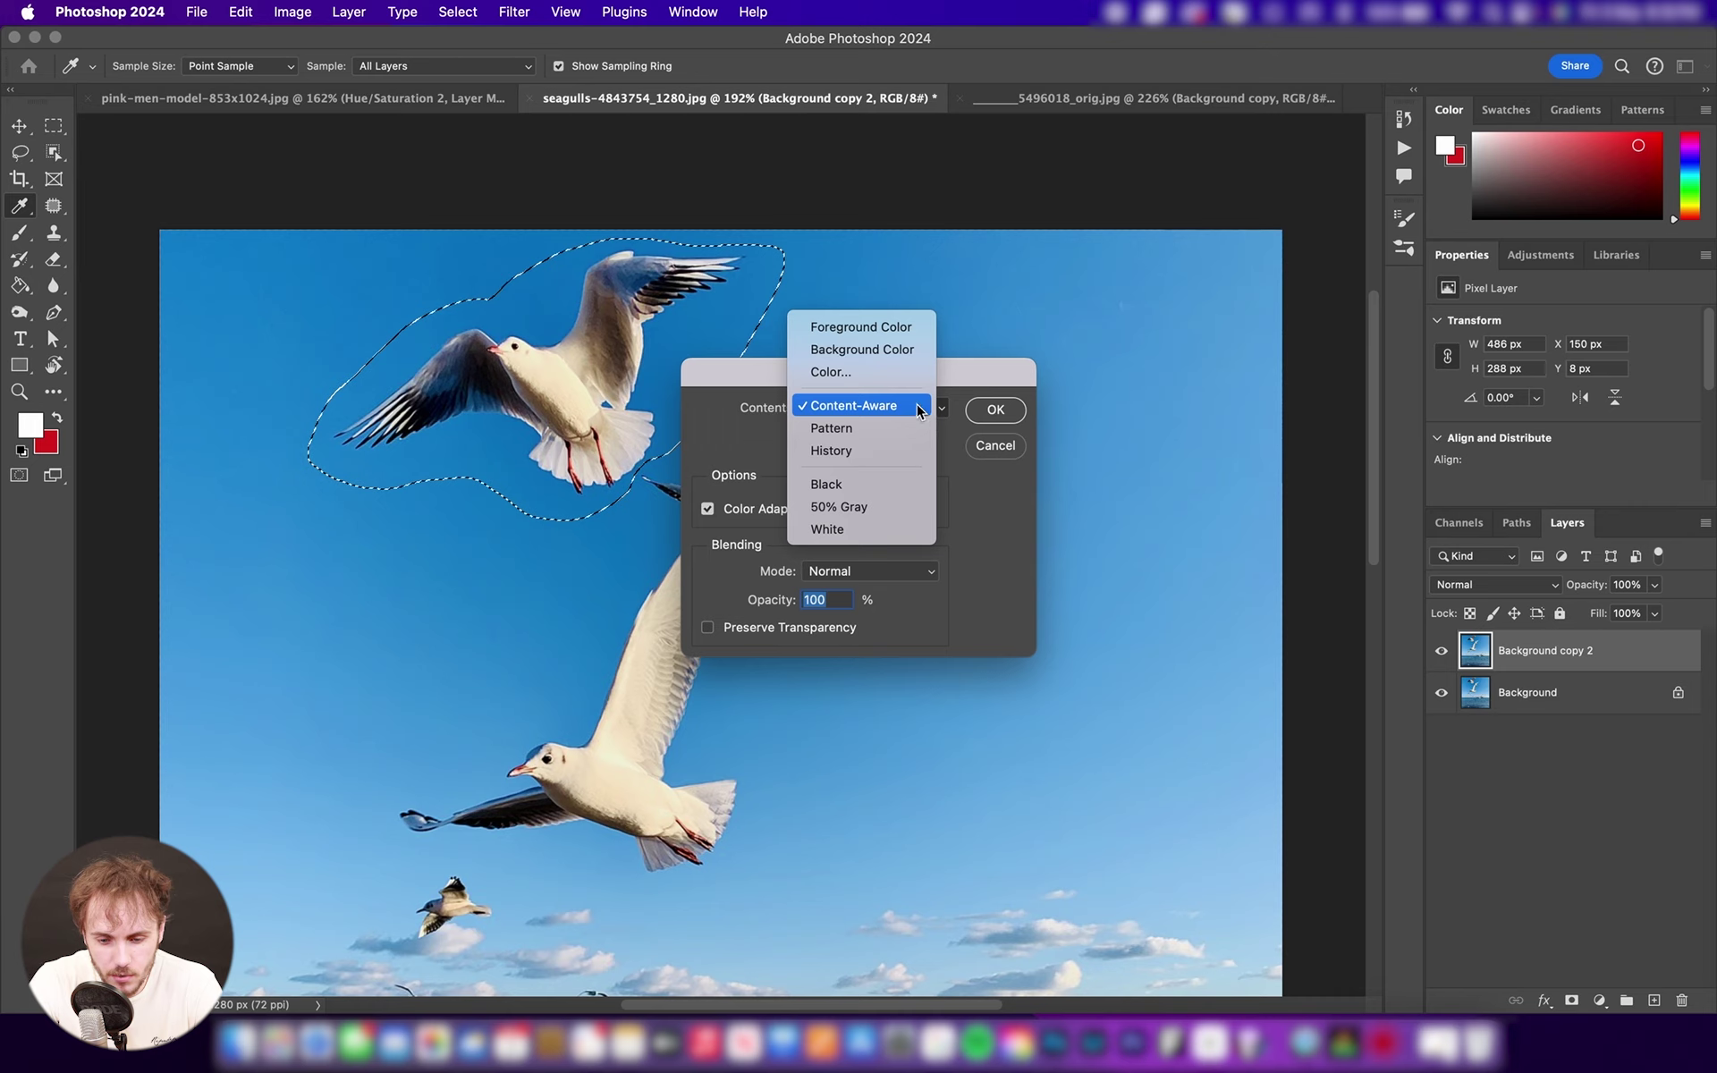
click(915, 405)
click(996, 408)
key(l)
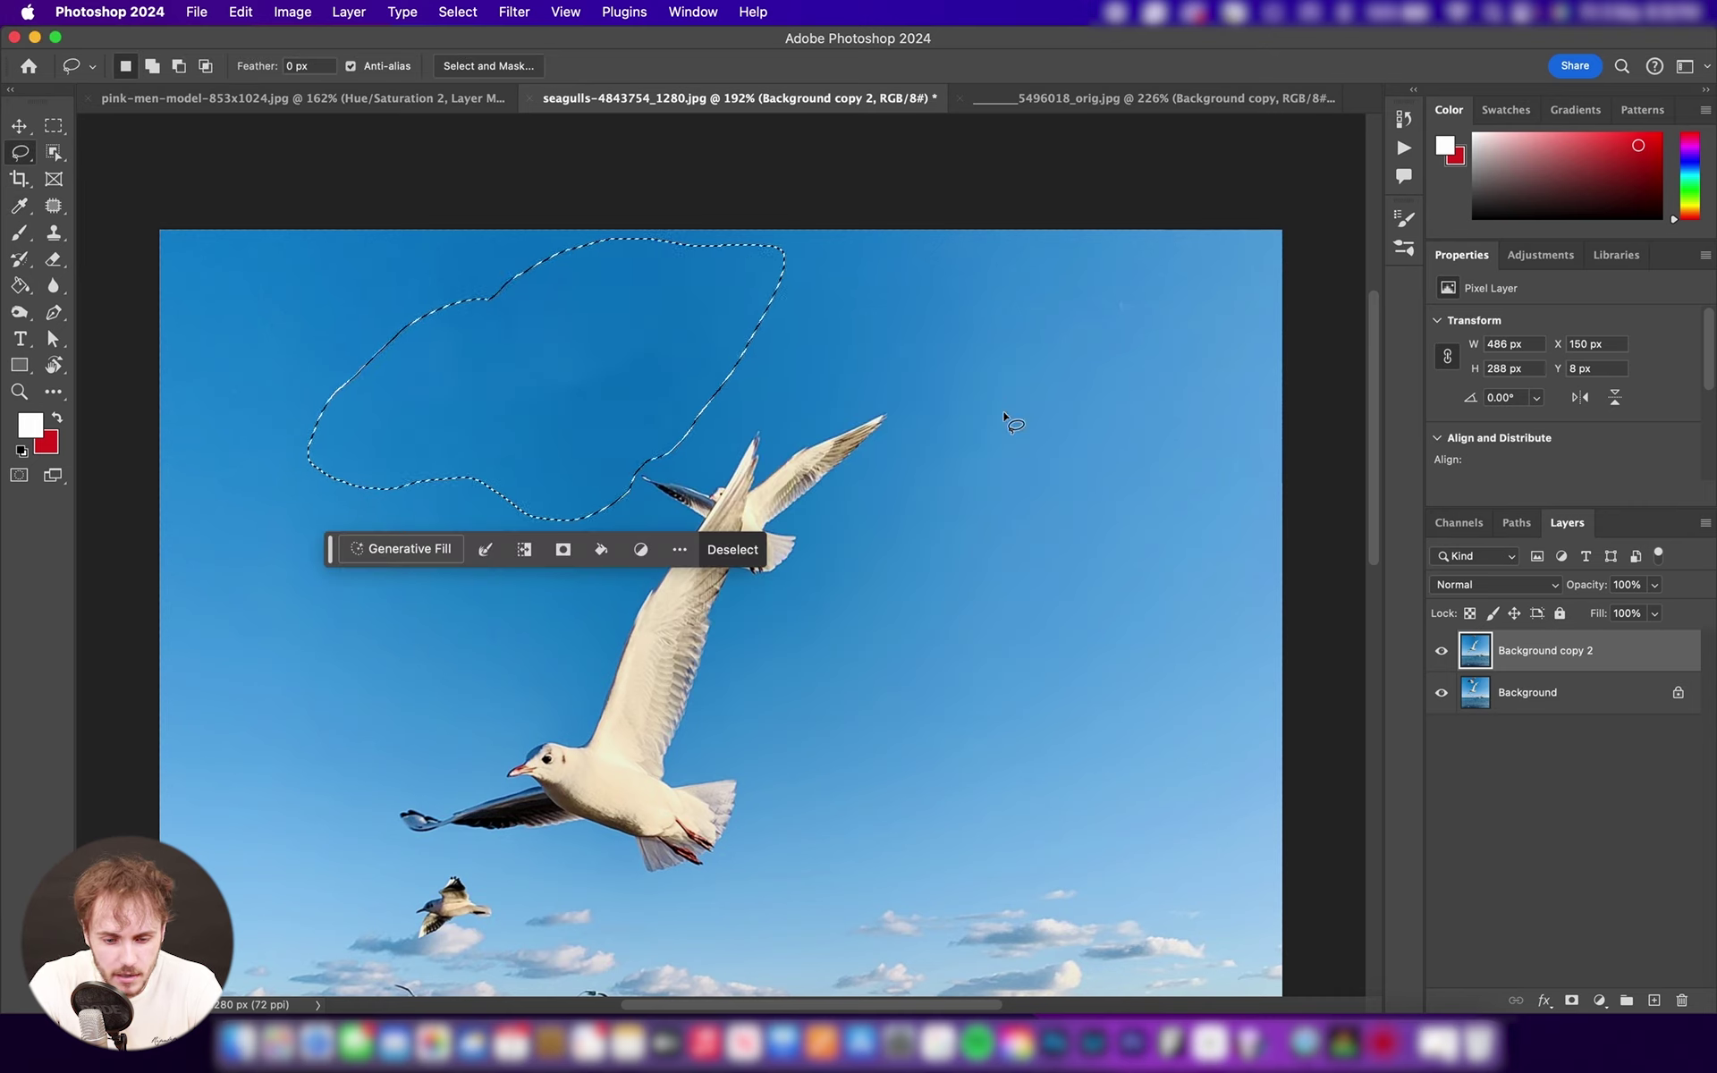
click(655, 399)
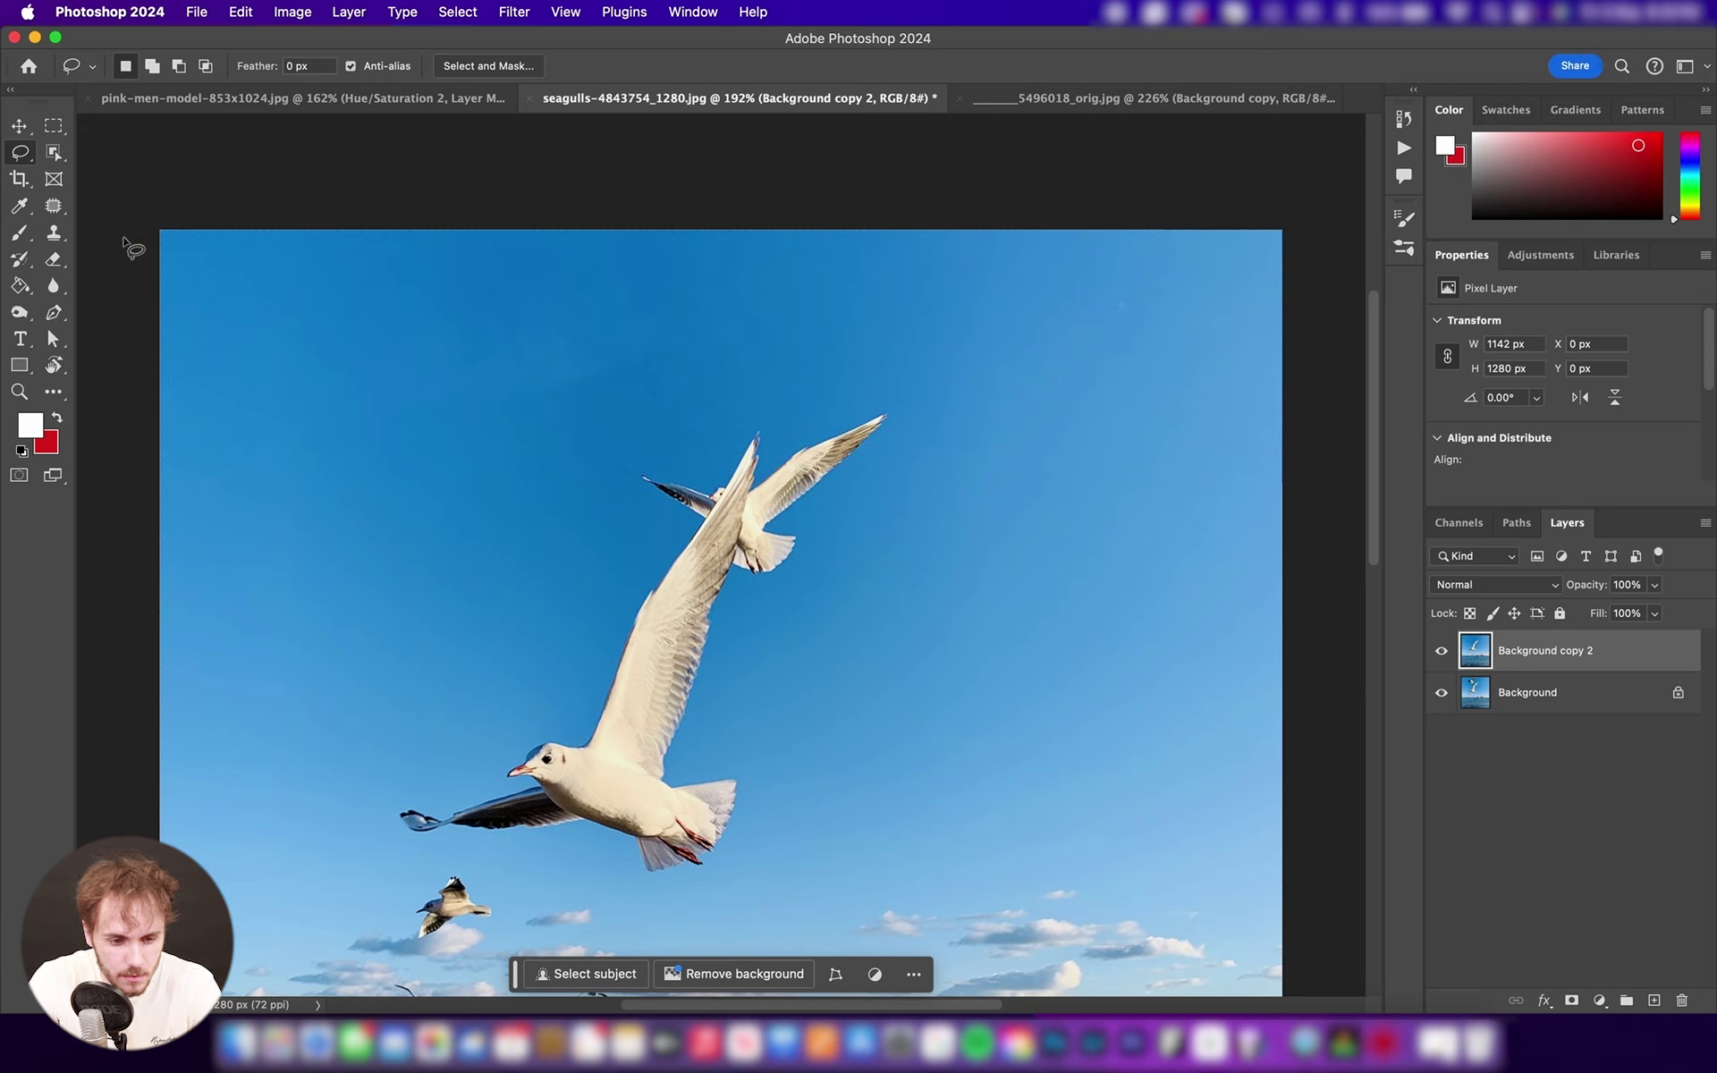
- Smooth the sky where the upper seagull was by patching it with neighbouring sky using the Patch tool, and deselect
click(66, 213)
mouse_move(590, 329)
mouse_down()
mouse_move(499, 387)
mouse_move(570, 419)
mouse_move(643, 344)
mouse_move(579, 325)
mouse_move(562, 376)
mouse_move(364, 406)
mouse_up()
key(super+d)
key(super+0)
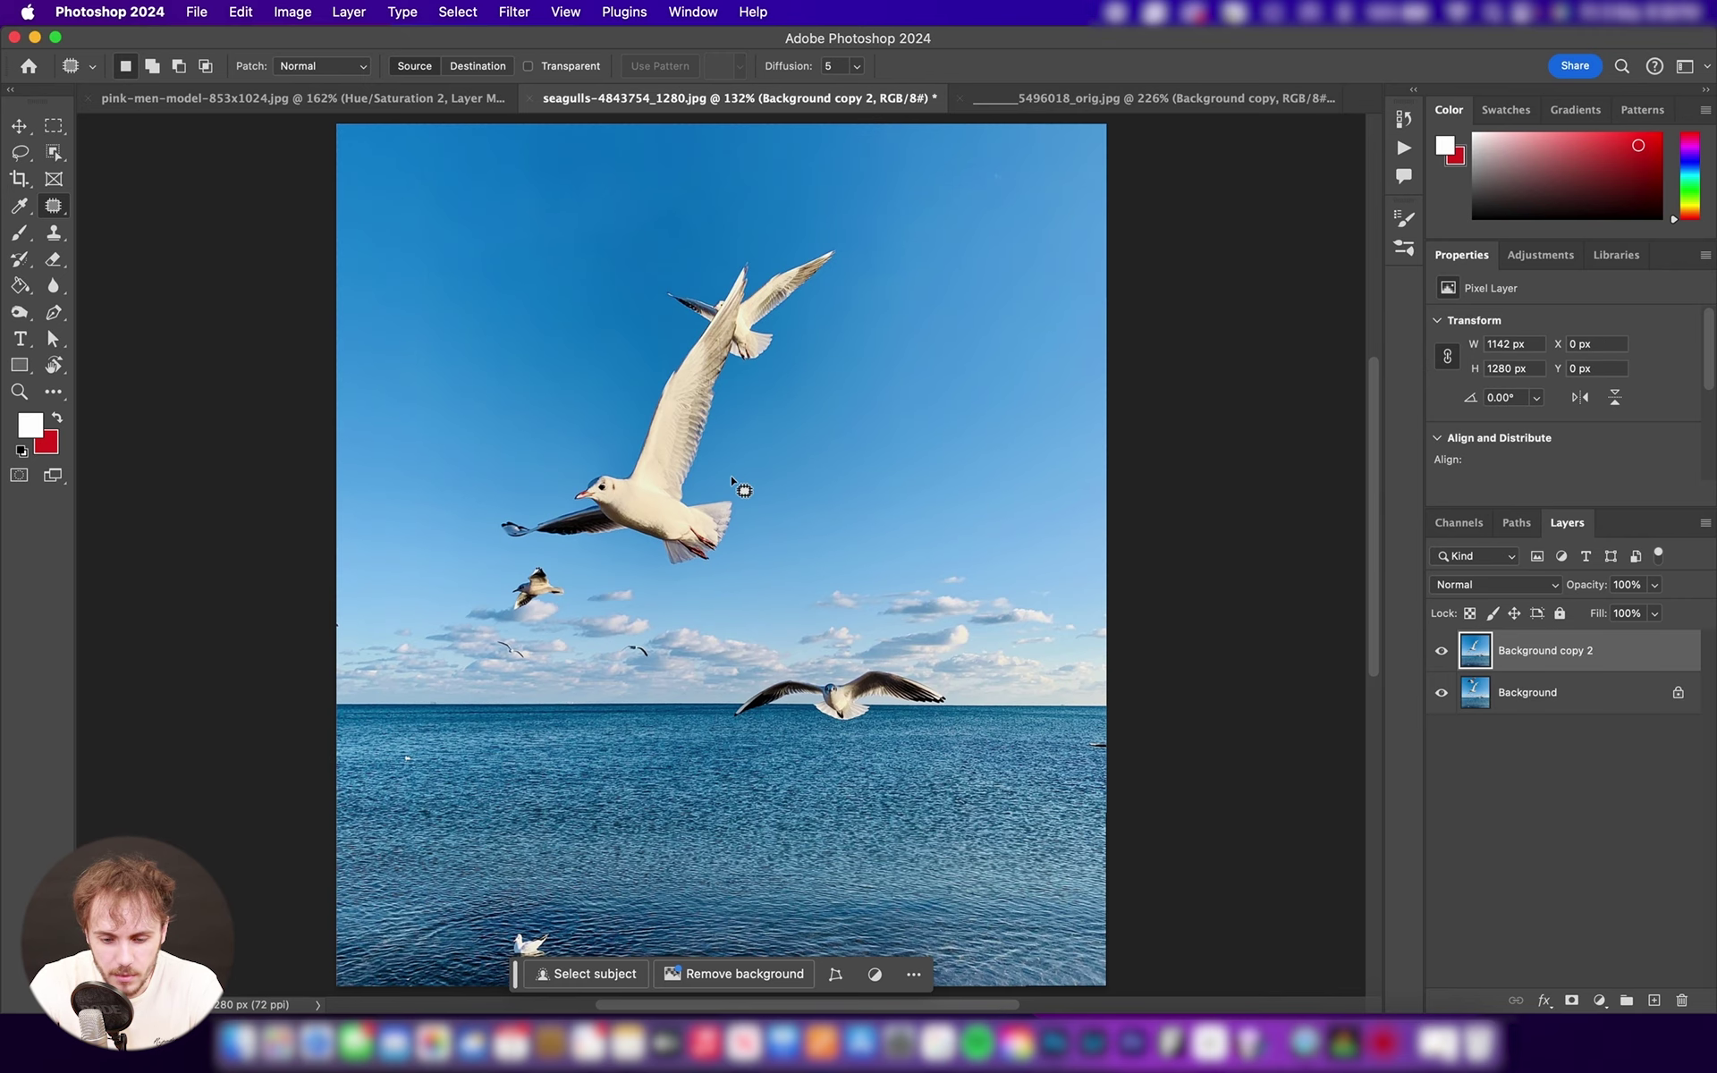
- Set up the Clone Stamp tool with a 90 px brush for retouching the seagull on the horizon
scroll(816, 693, up, 5)
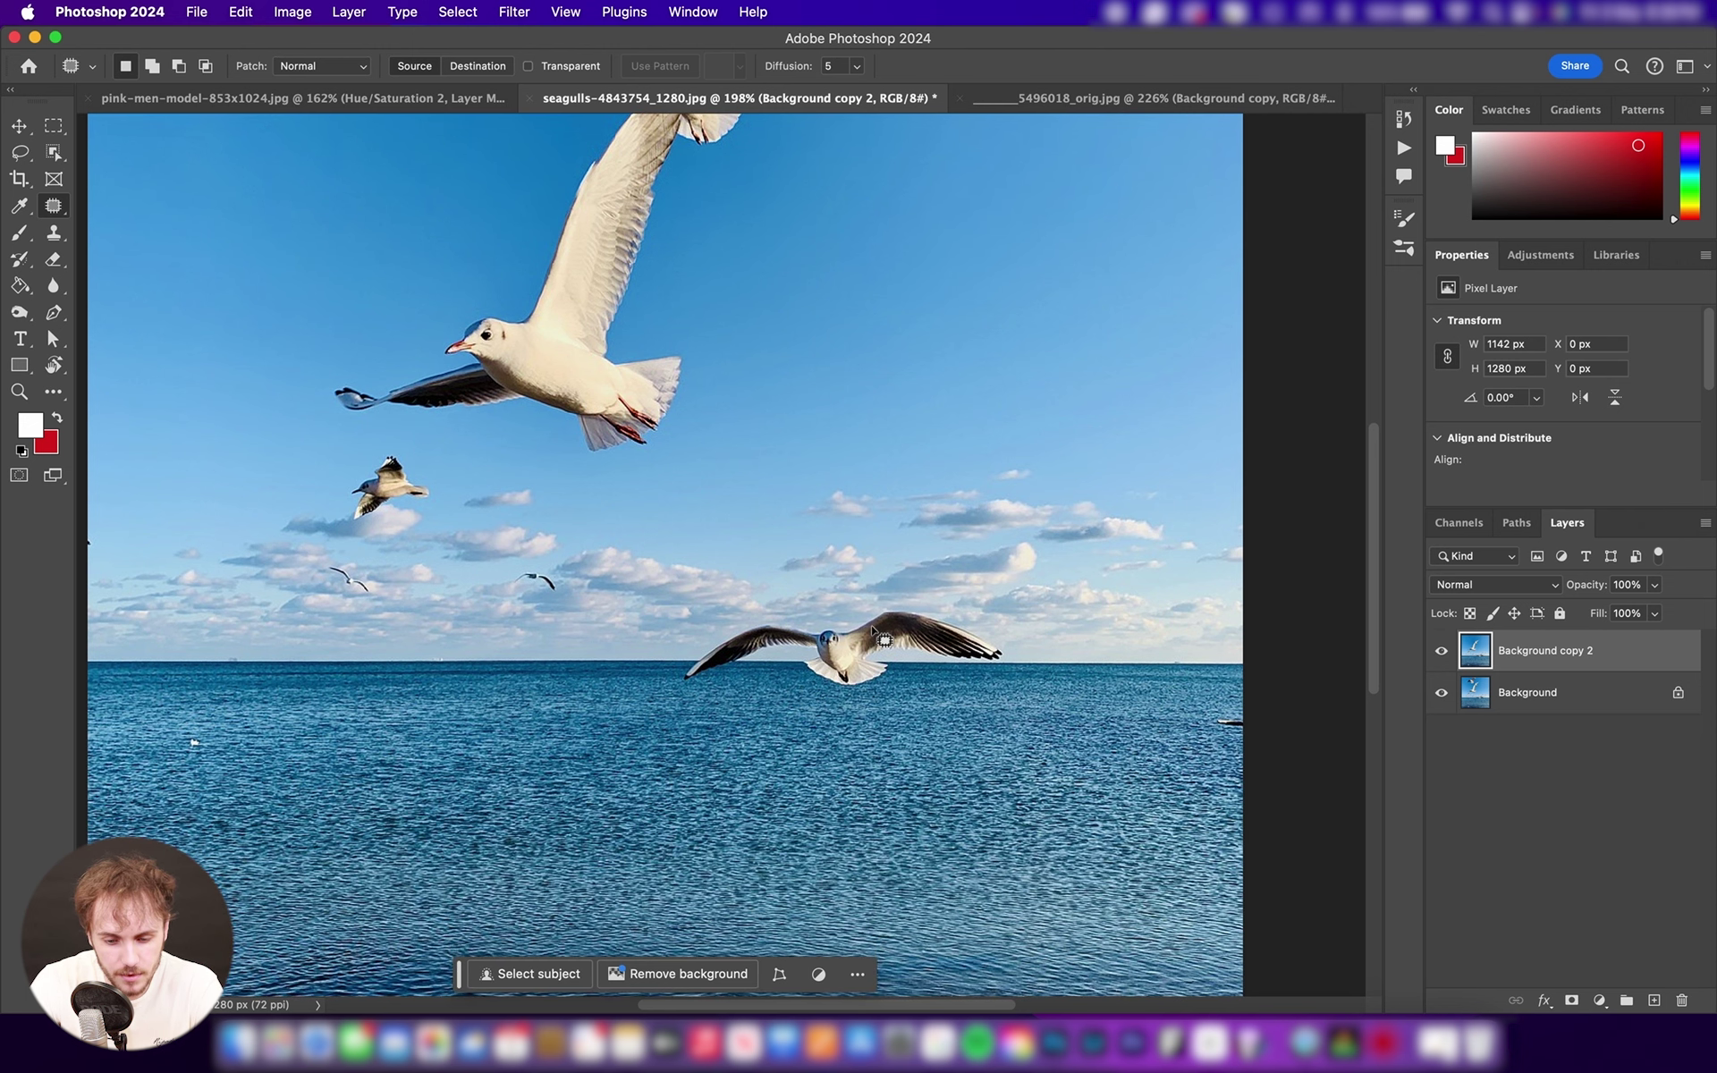
scroll(873, 629, up, 4)
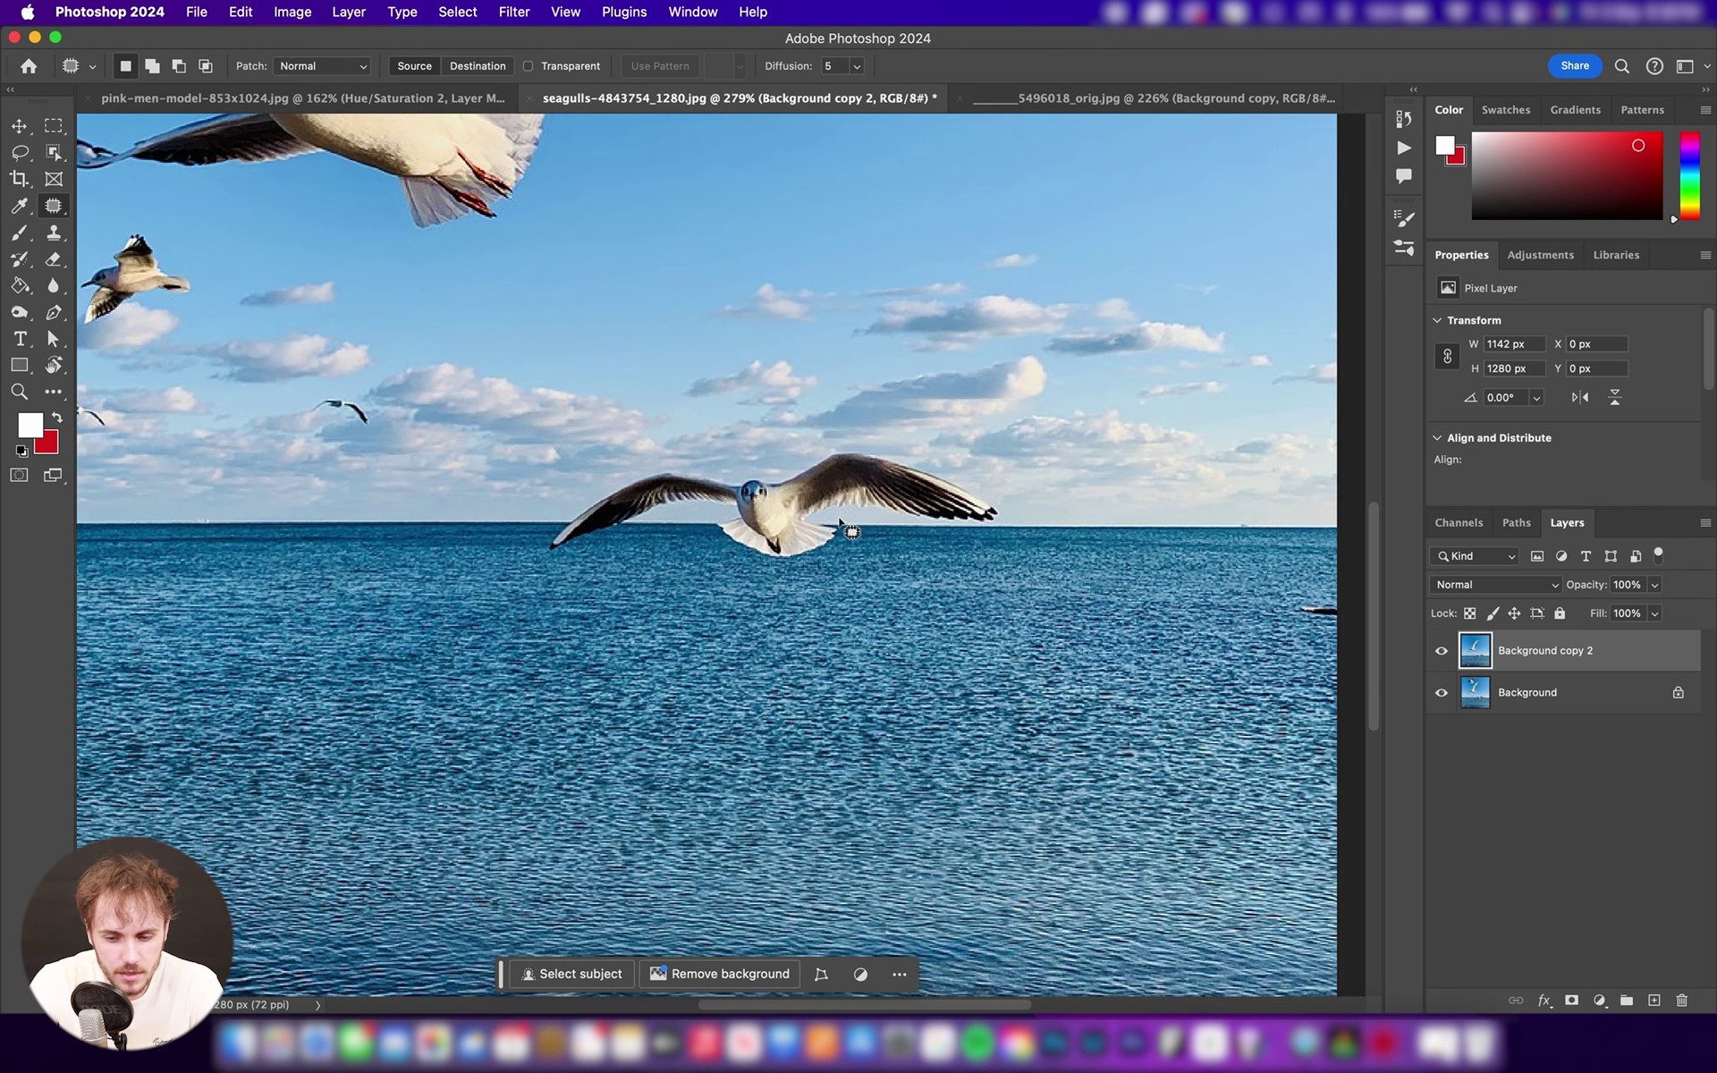
scroll(845, 528, down, 1)
scroll(845, 528, left, 5)
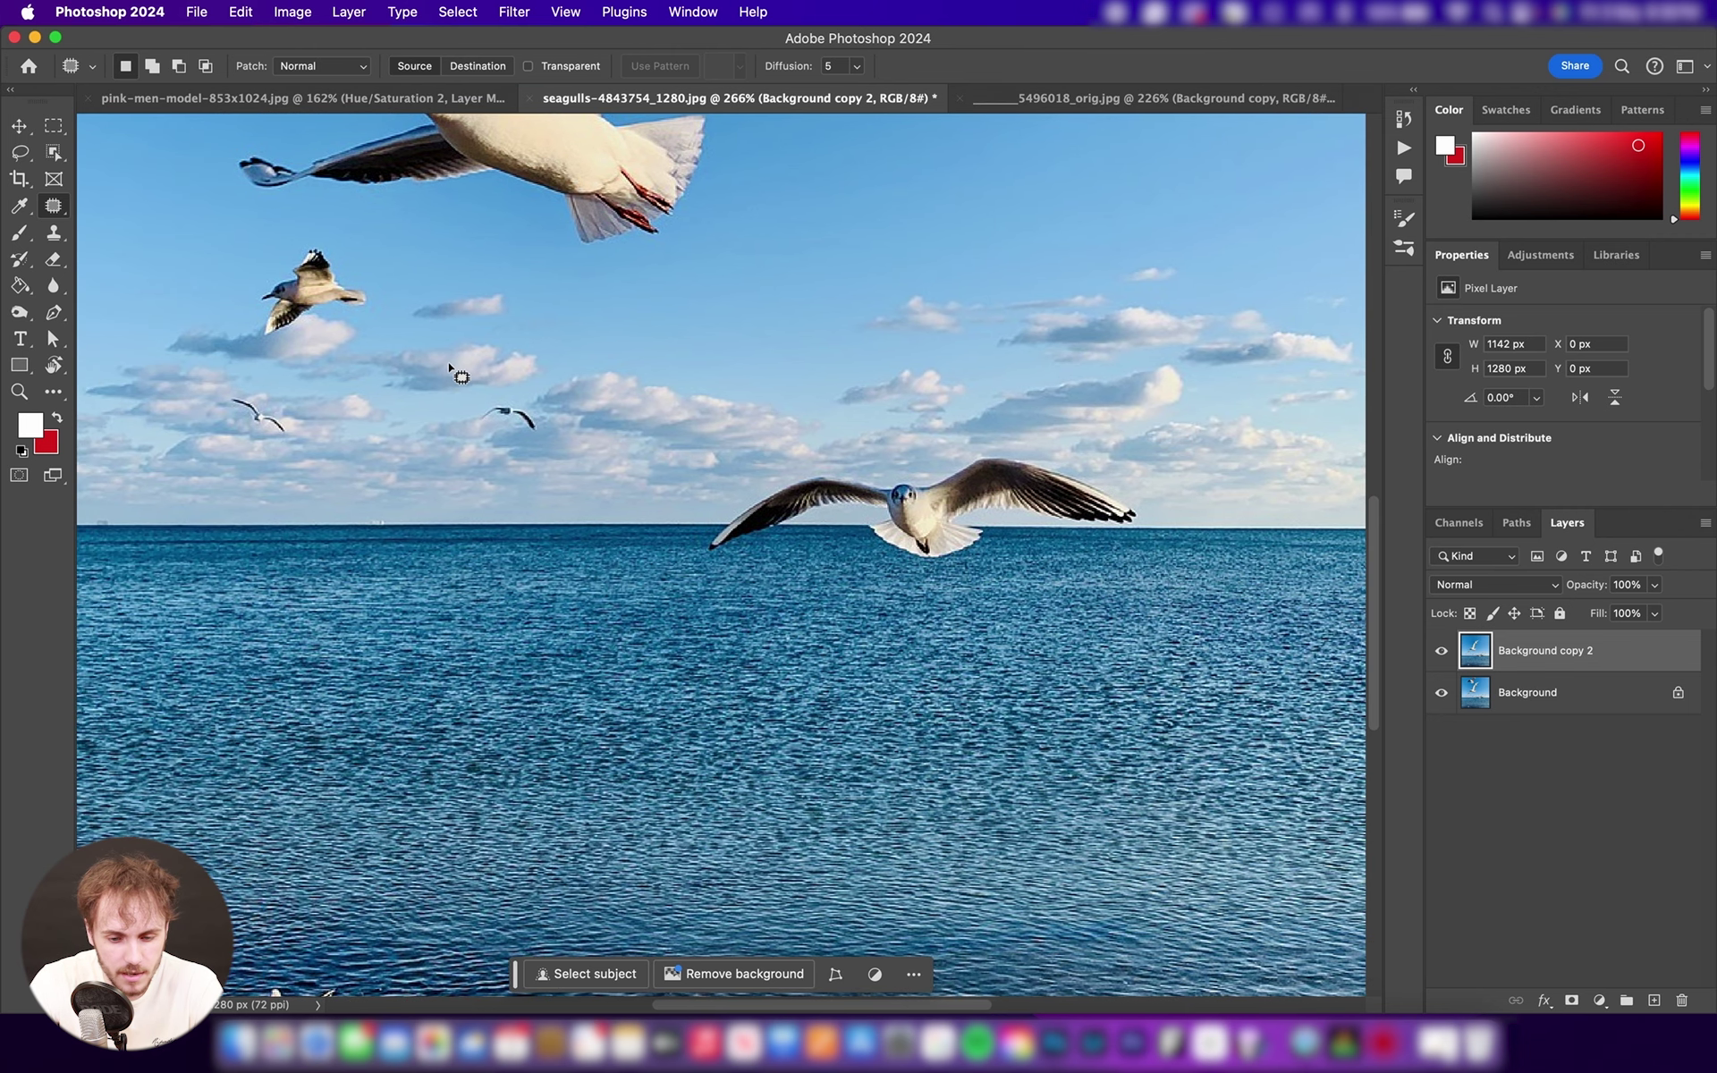
click(61, 237)
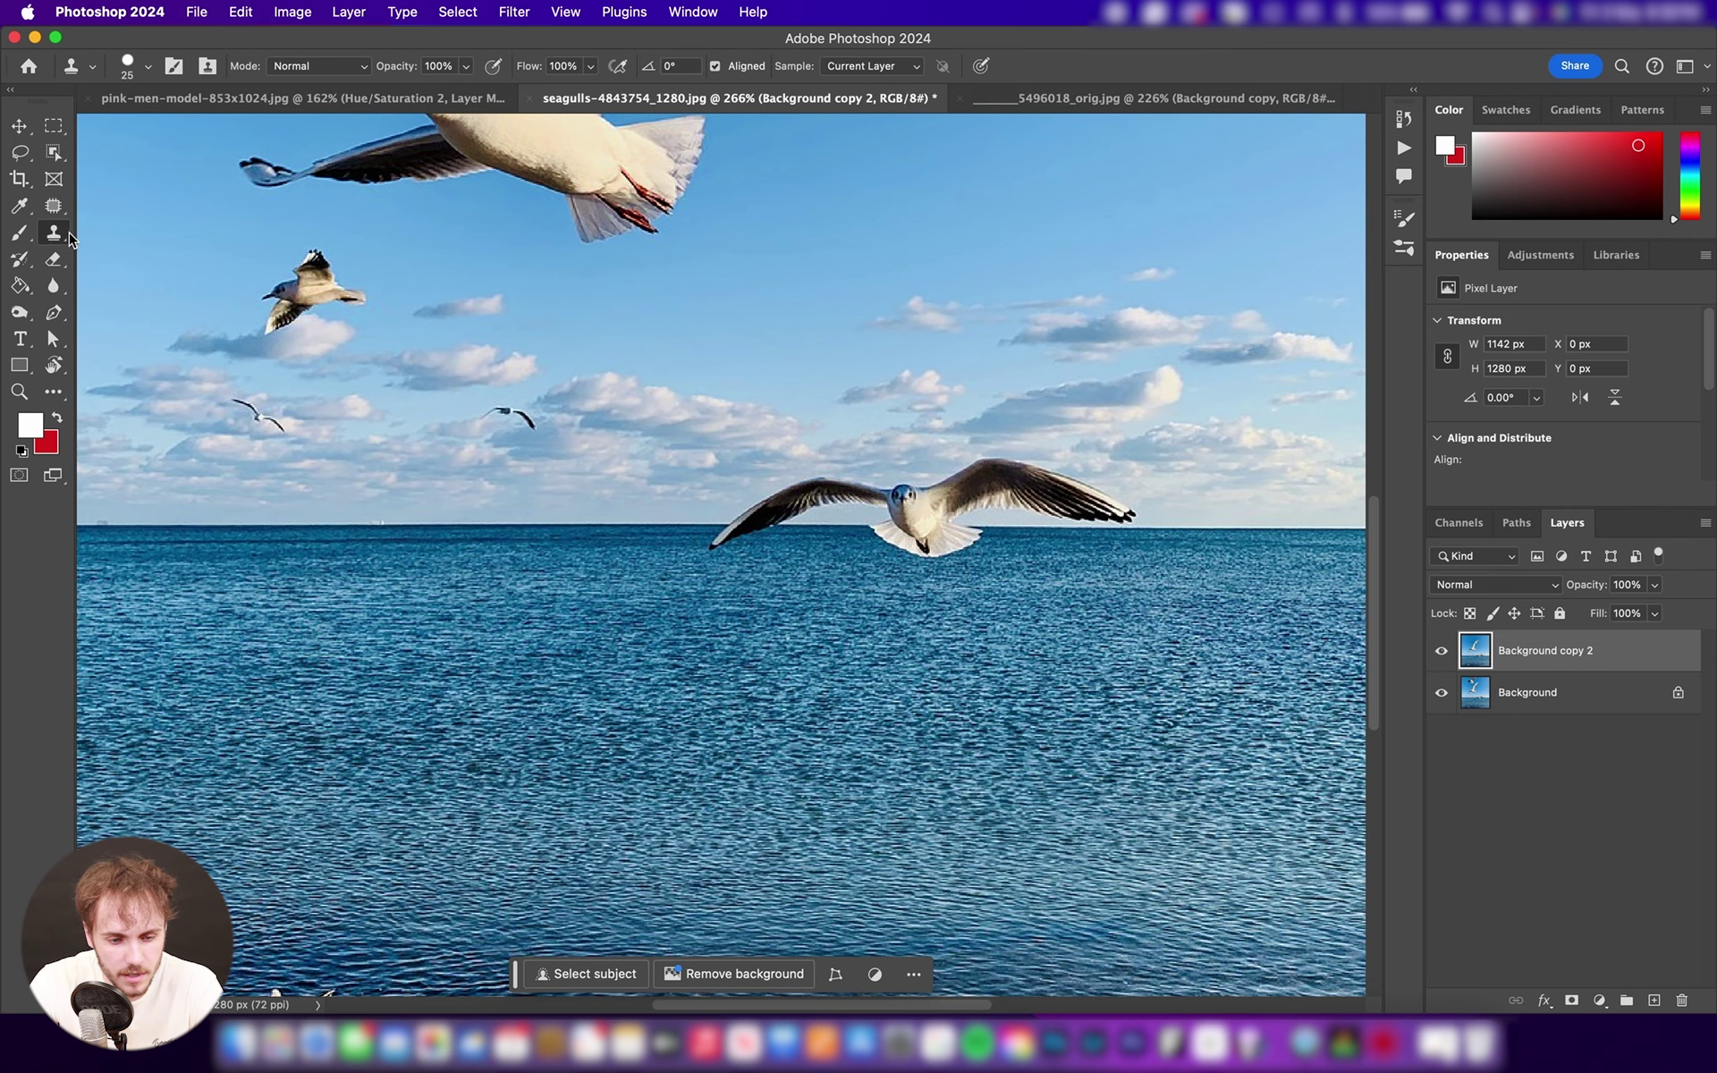
right_click(62, 235)
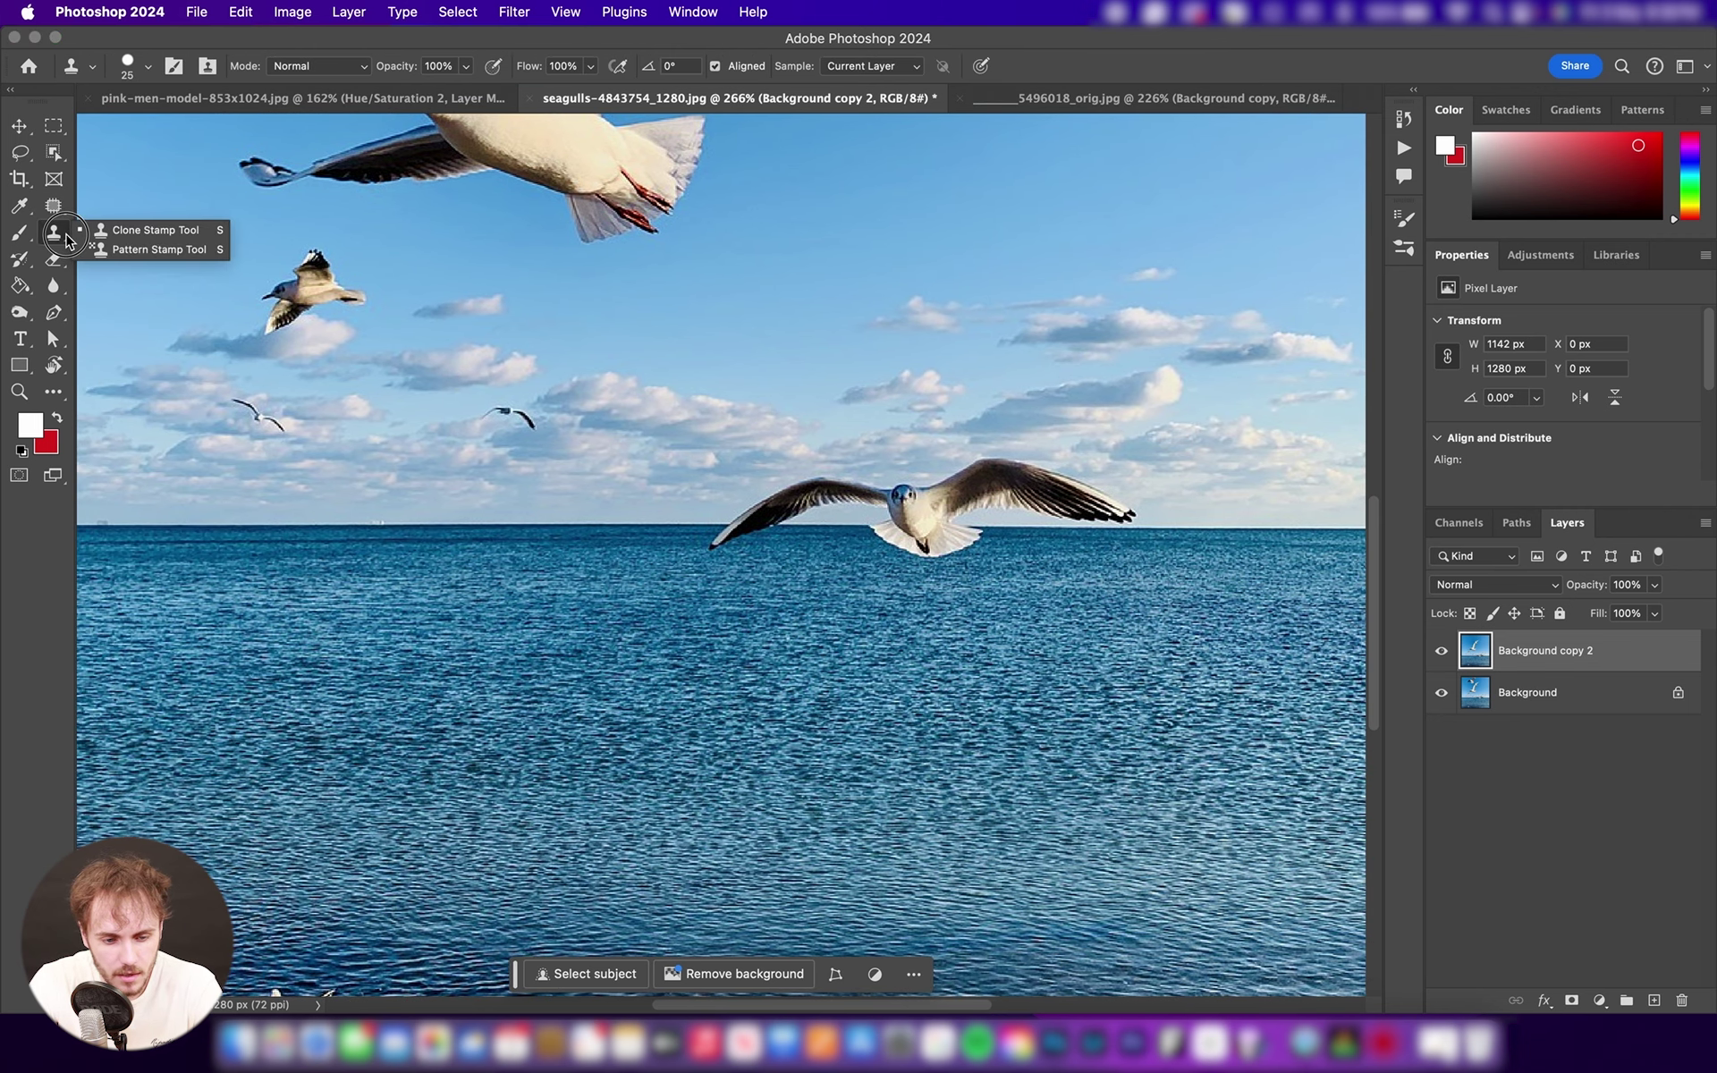
click(147, 230)
key(bracketright)
key(bracketright)
key(bracketright)
key(bracketright)
key(bracketright)
key(bracketright)
key(bracketright)
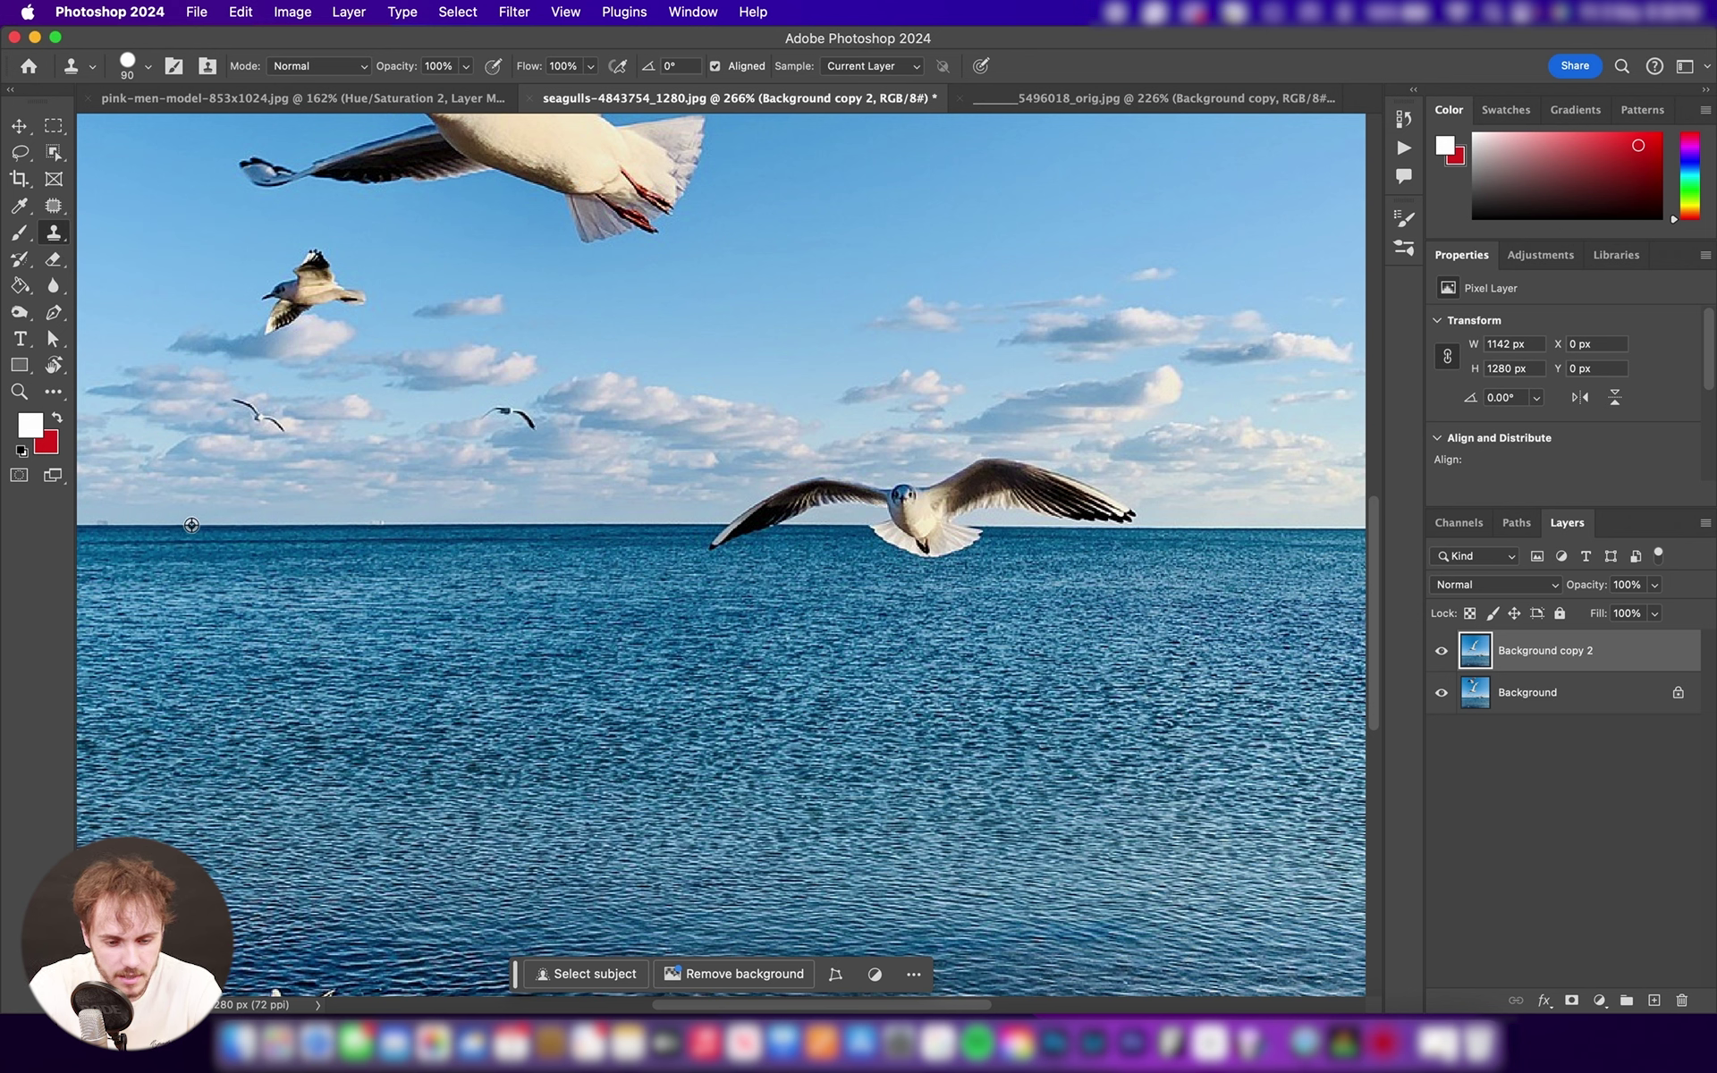
- Try cloning the sampled horizon over the small distant bird and over the seagull on the horizon, undoing each attempt
alt+click(343, 524)
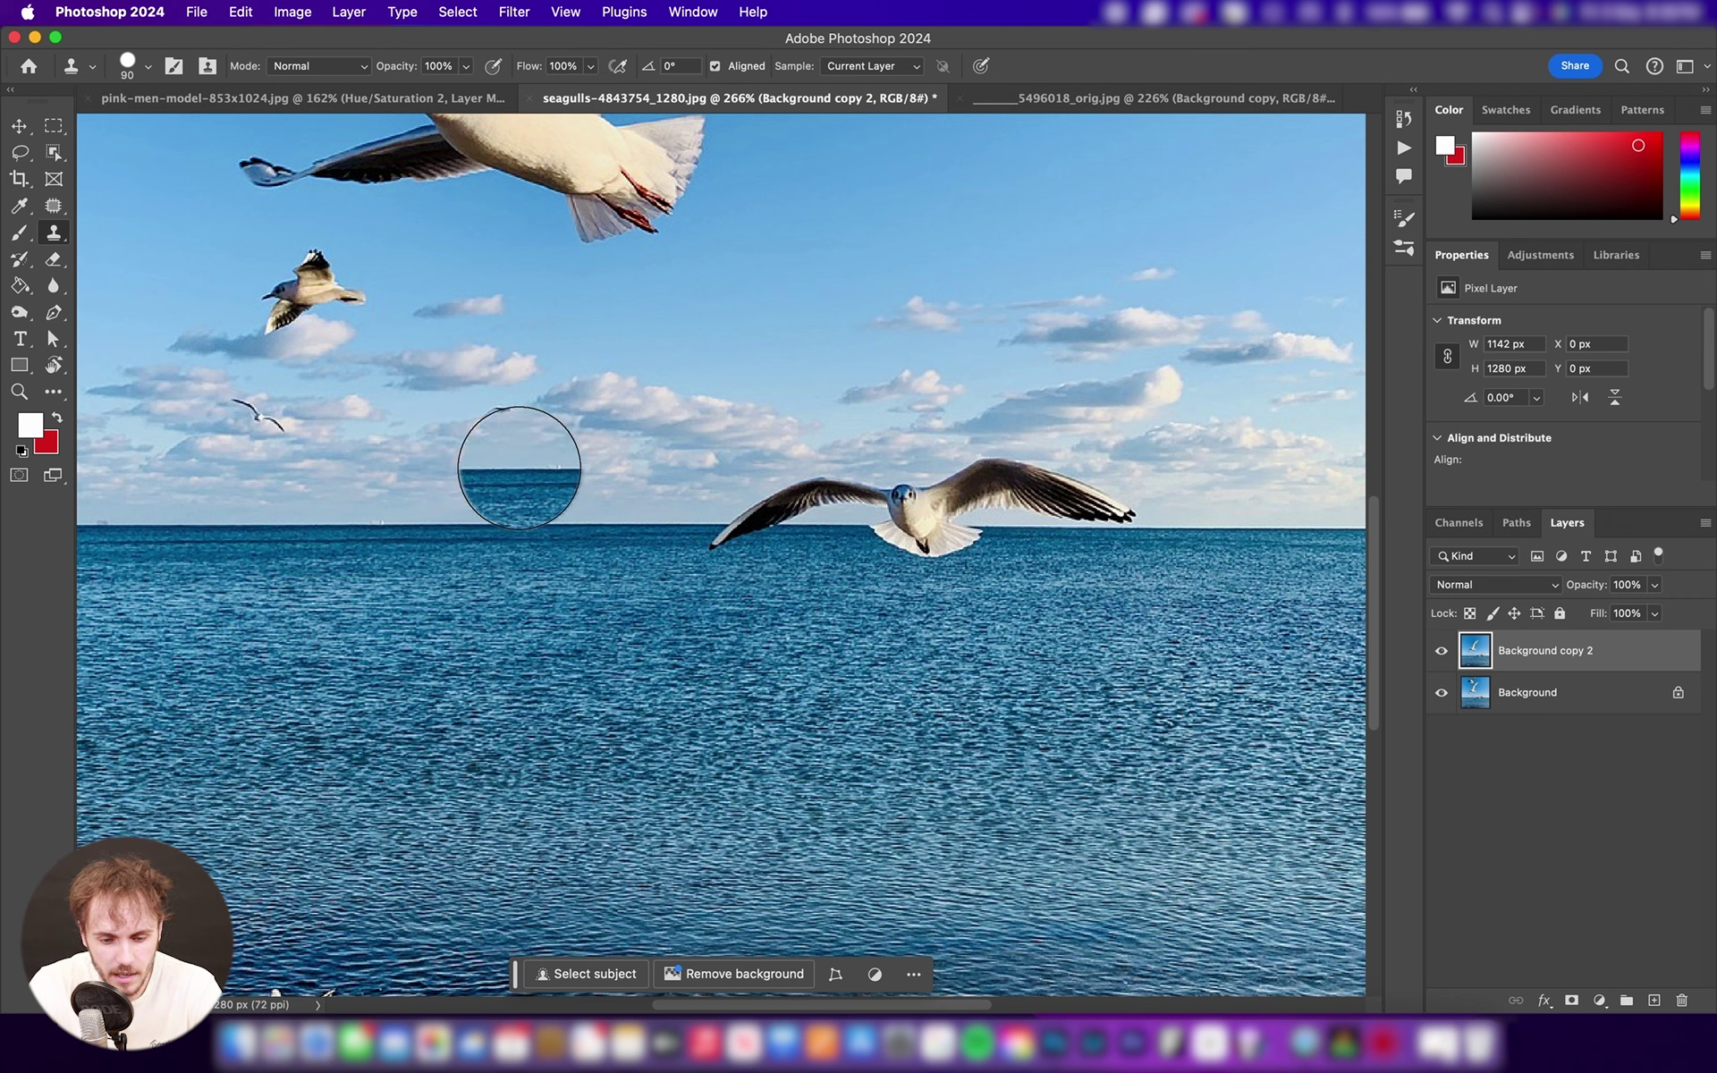
click(507, 426)
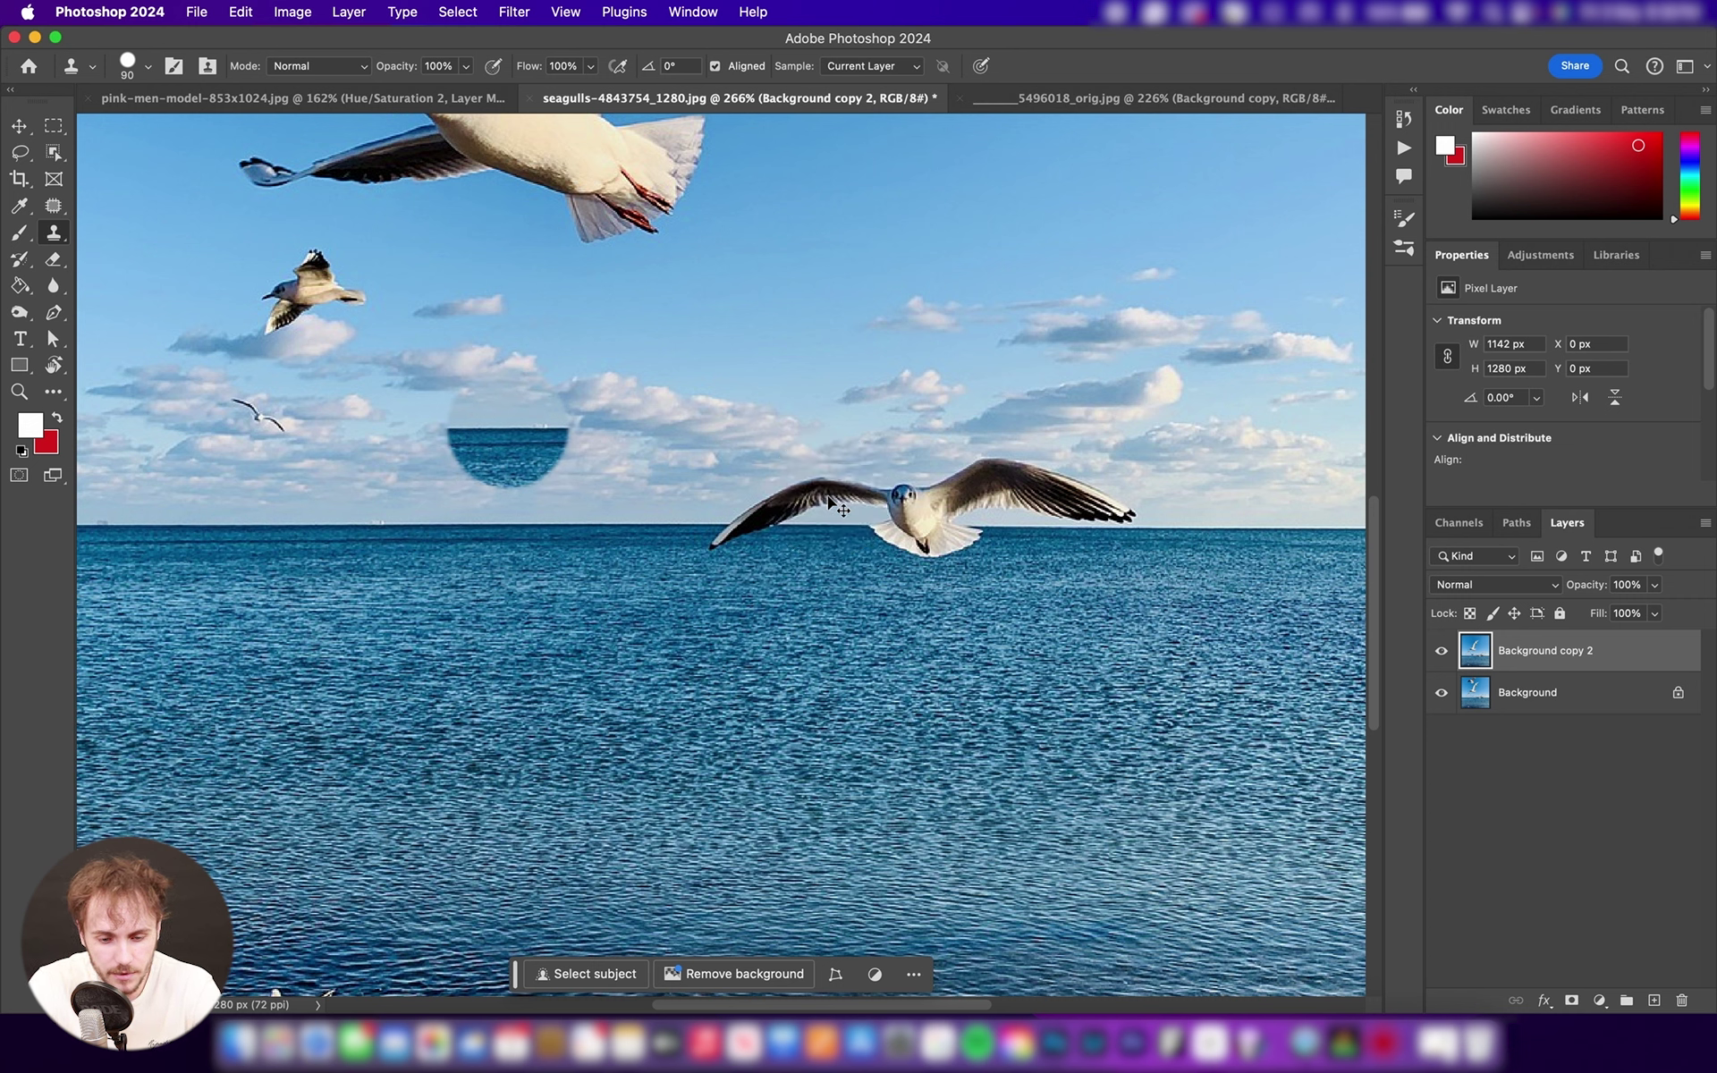
key(super+z)
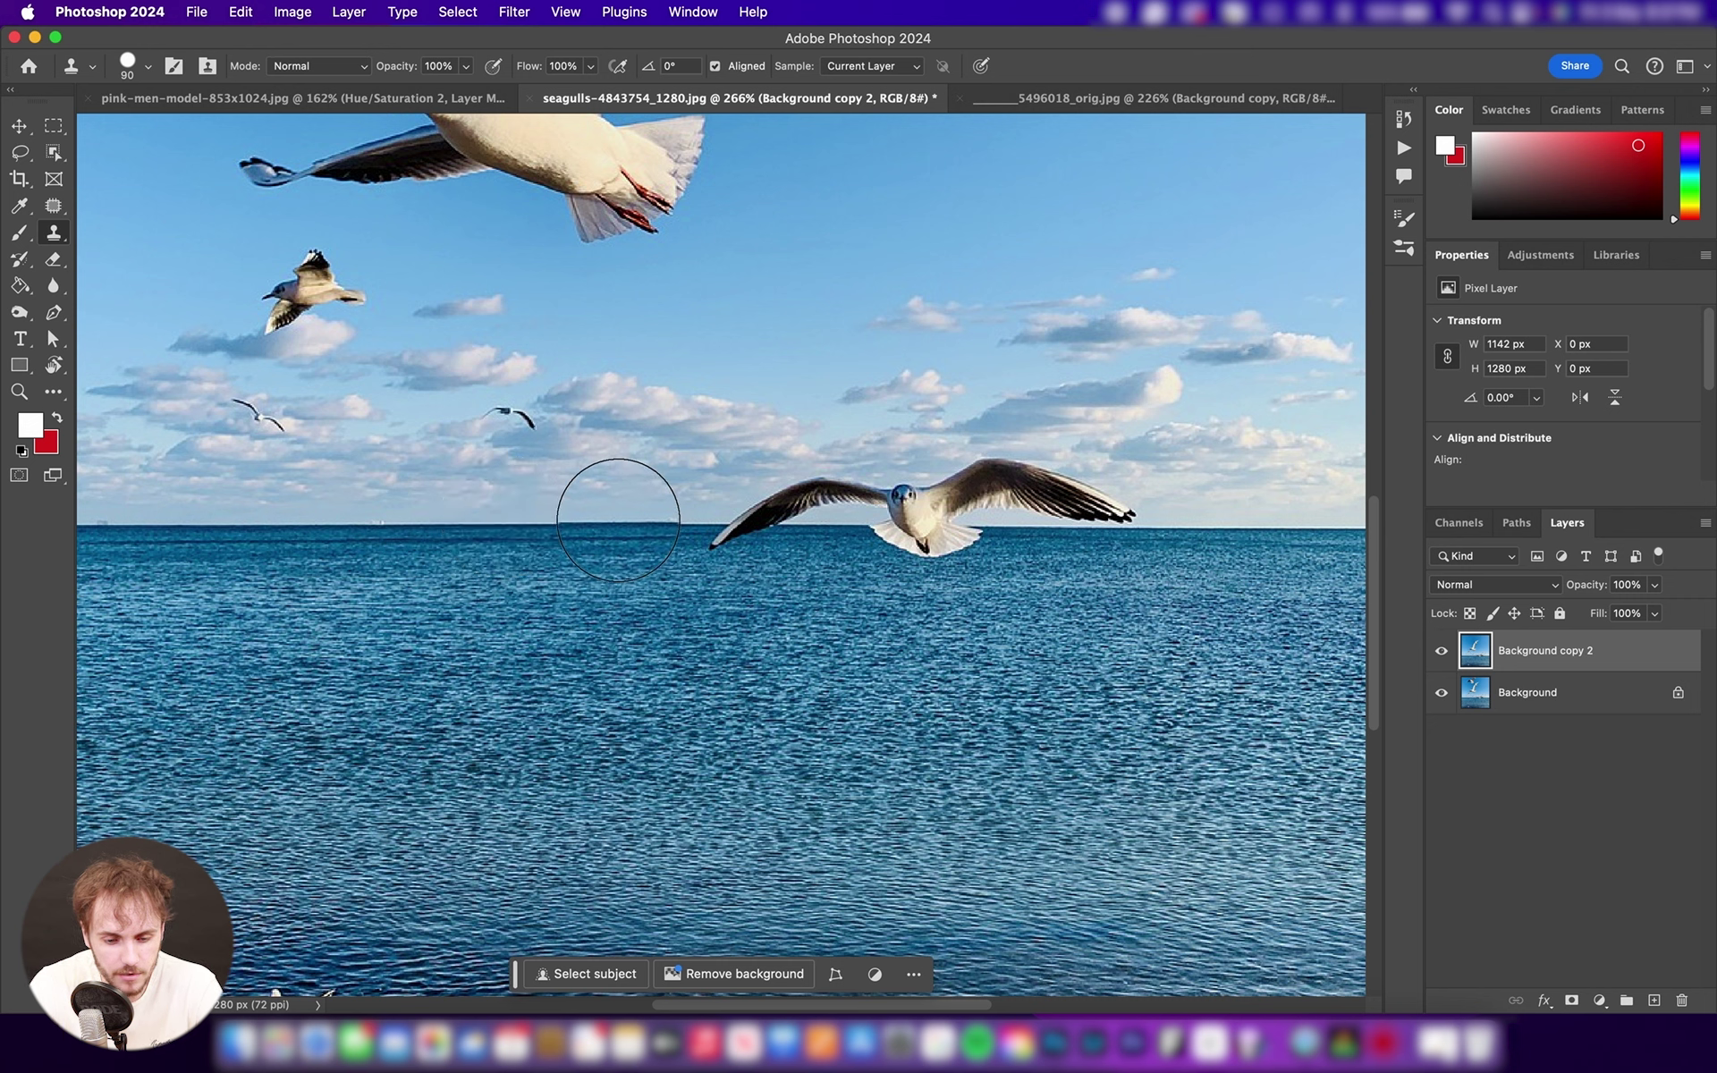
alt+click(392, 522)
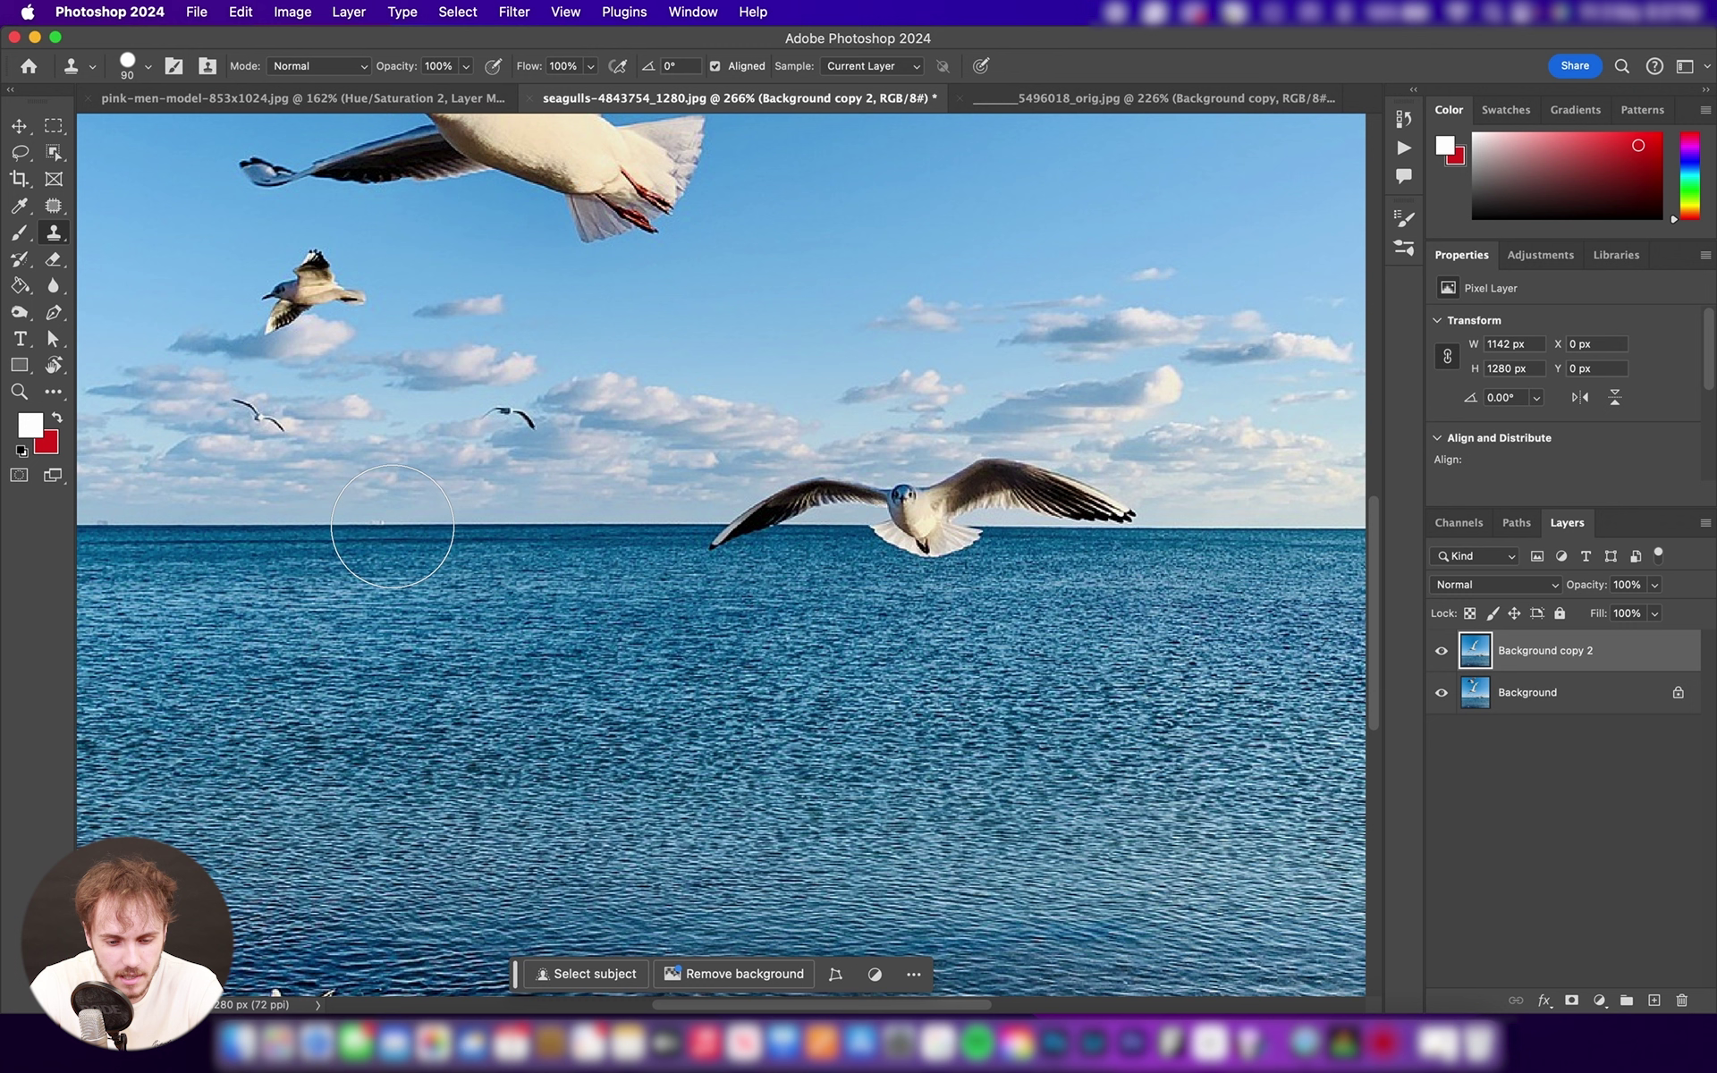
mouse_move(901, 517)
mouse_down()
mouse_move(812, 509)
mouse_move(830, 406)
mouse_move(882, 524)
mouse_move(924, 531)
mouse_move(961, 492)
mouse_move(992, 497)
mouse_move(1017, 558)
mouse_move(1070, 511)
mouse_move(1112, 525)
mouse_up()
key(super+z)
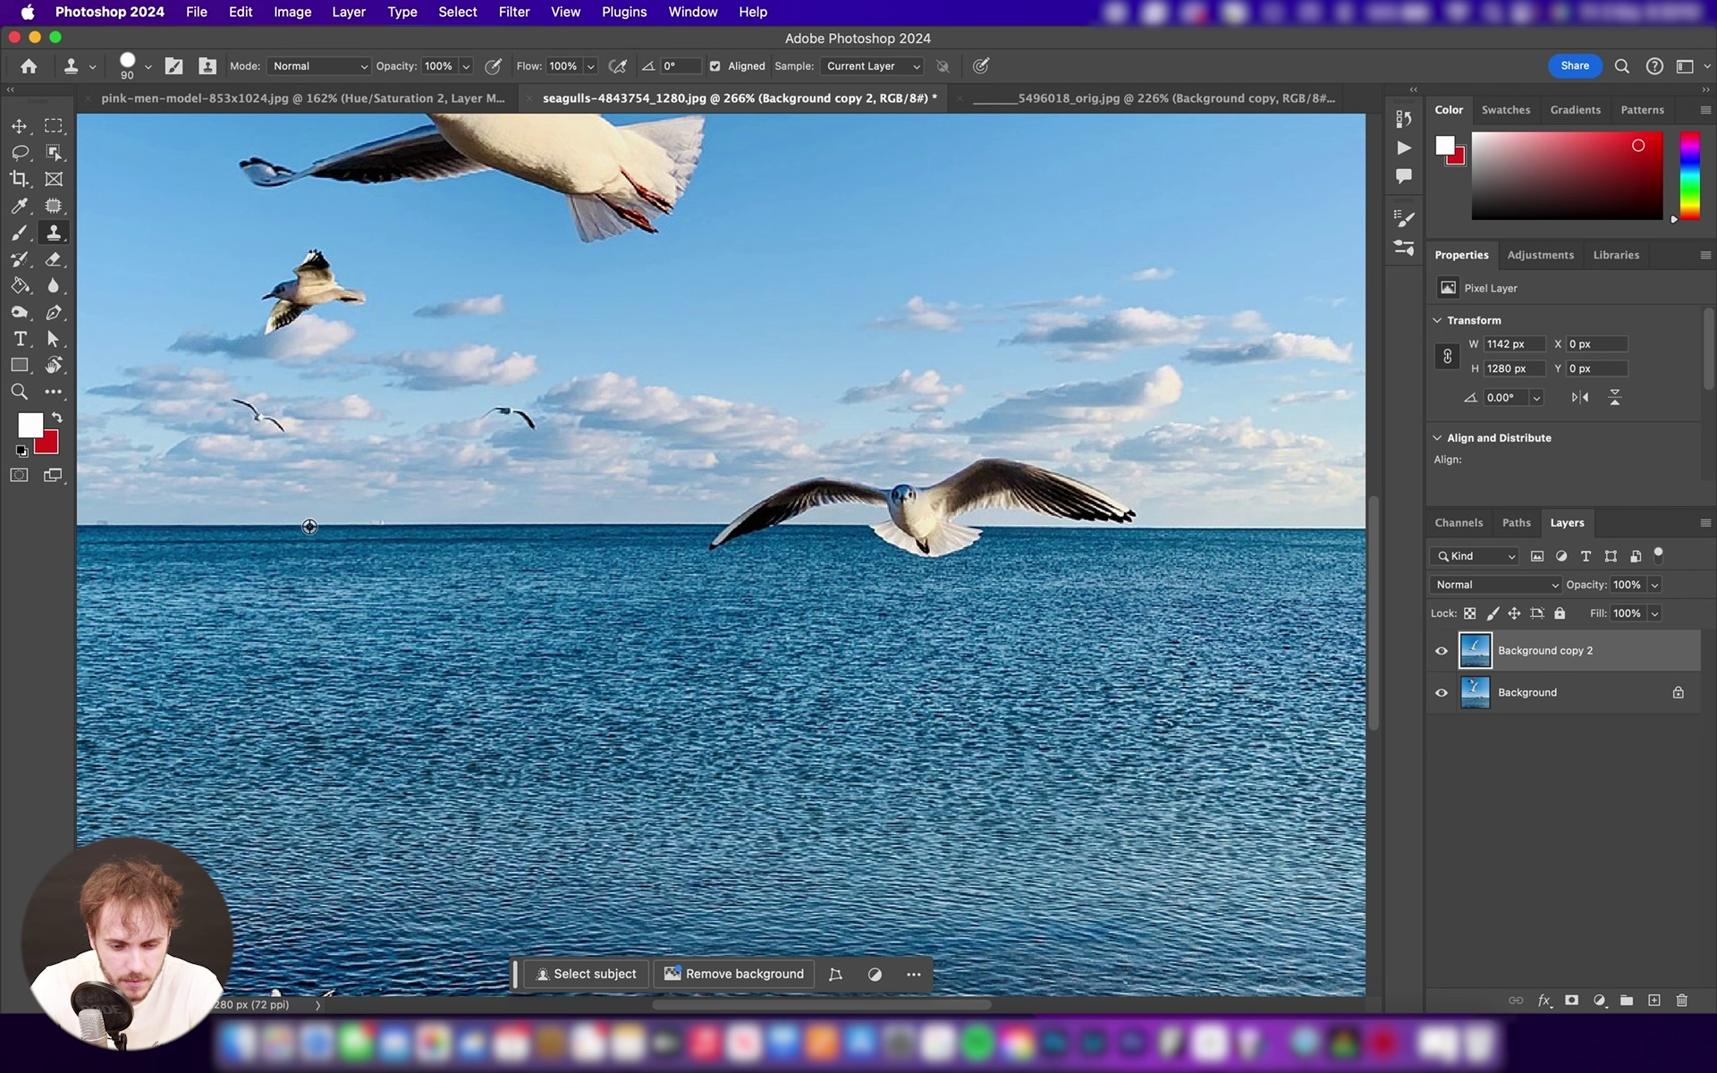
- Clone the horizon line across the seagull flying over the sea, covering its body and wings with aligned sky and water
drag(670, 527, 1016, 527)
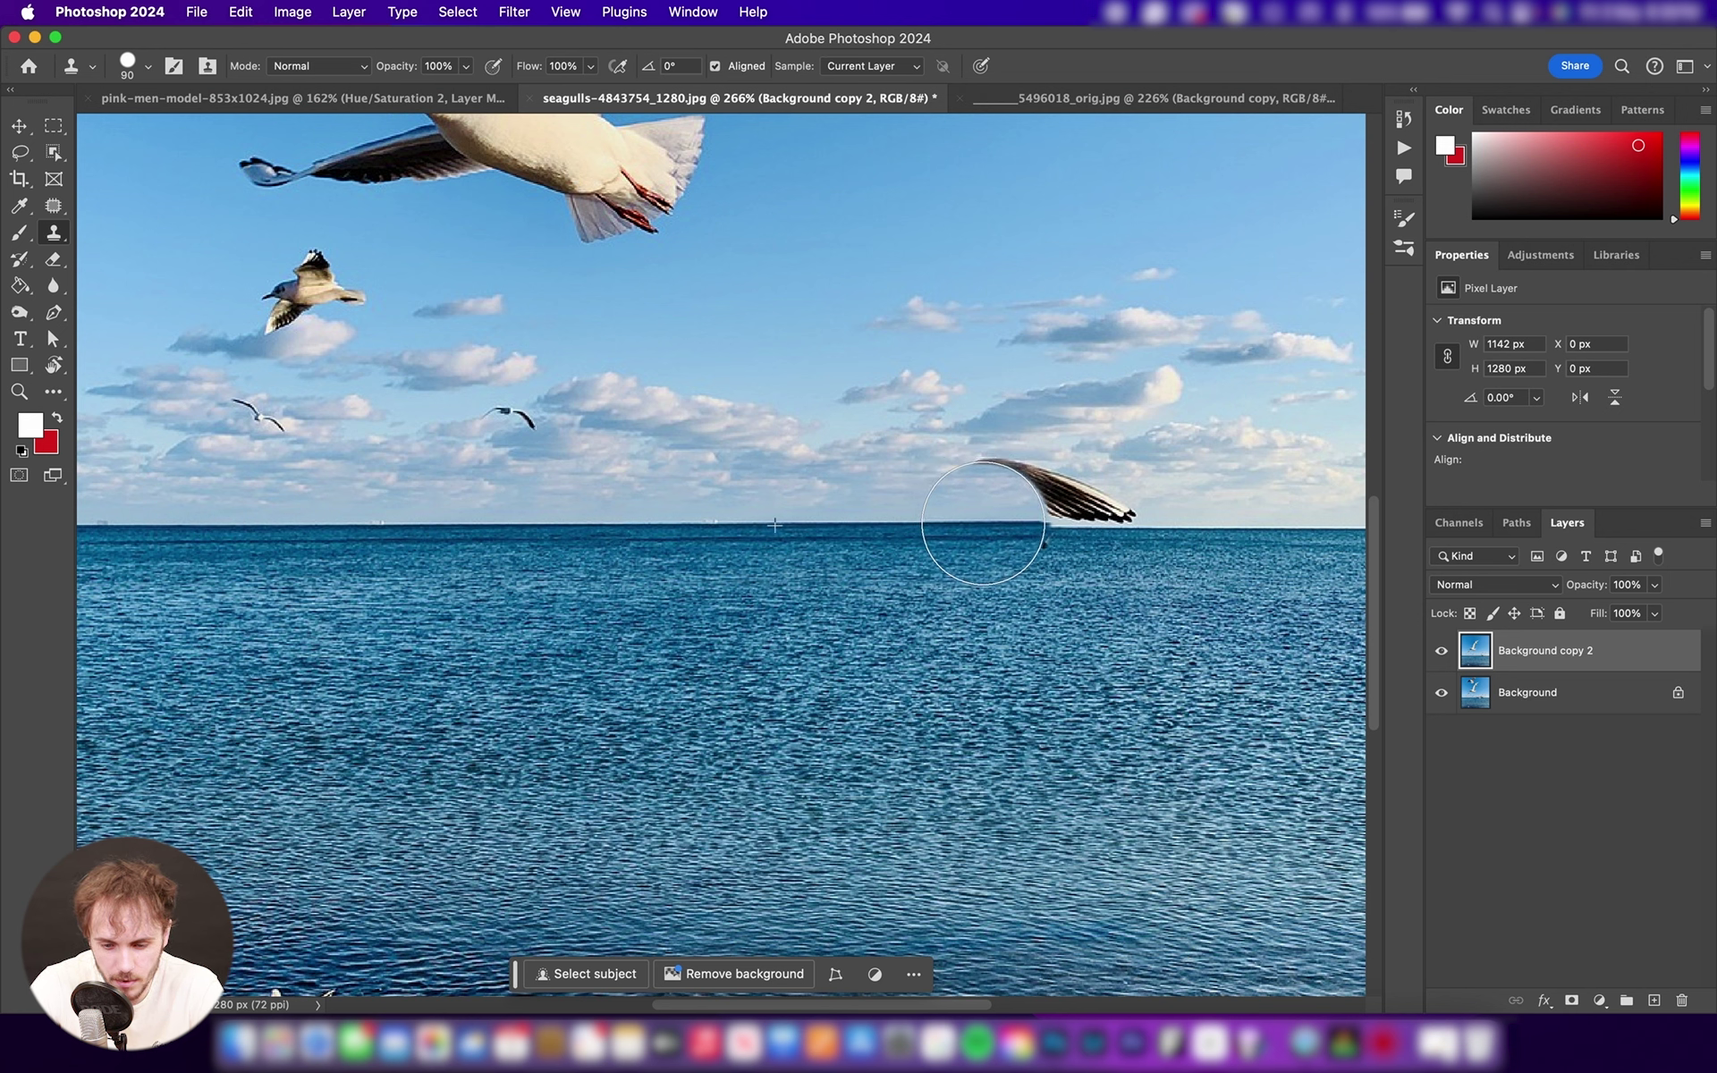
mouse_move(988, 523)
mouse_down()
mouse_move(1108, 537)
mouse_move(1042, 510)
mouse_up()
- Try cloning sampled clouds over the leftover strip of the seagull's wing, and undo the stroke
alt+click(764, 464)
drag(969, 467, 1001, 472)
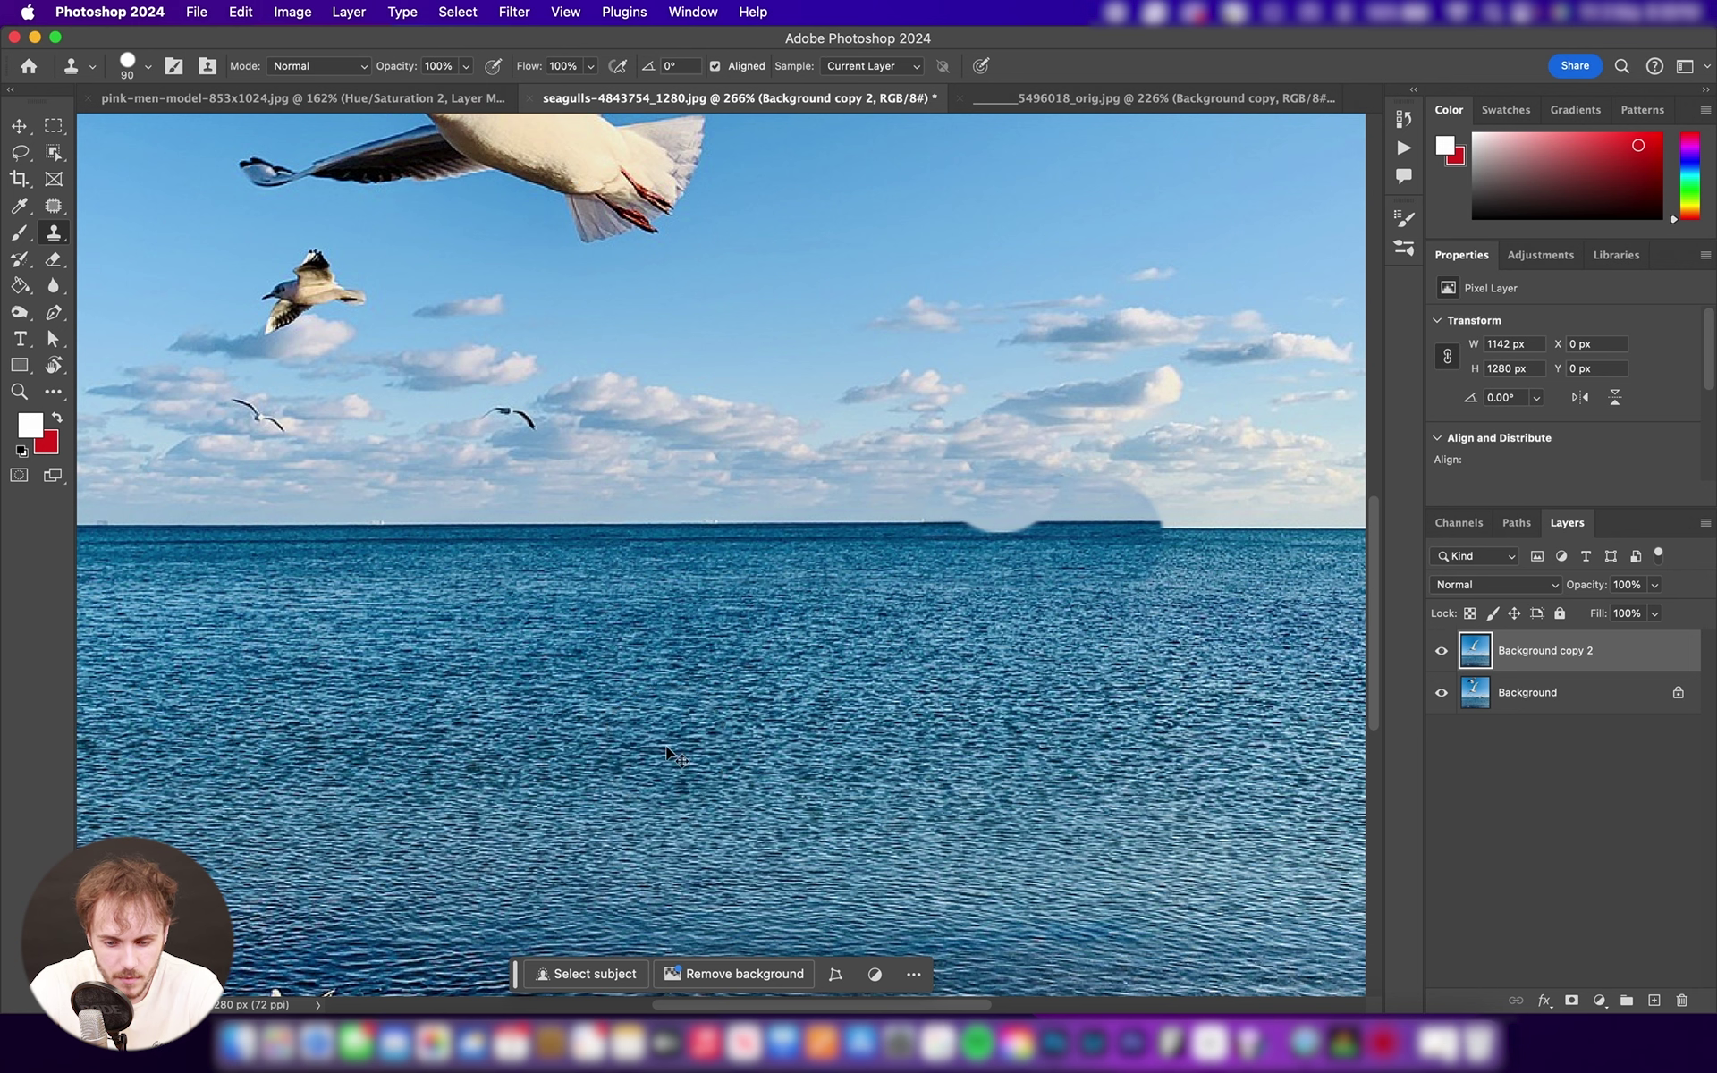
key(super+z)
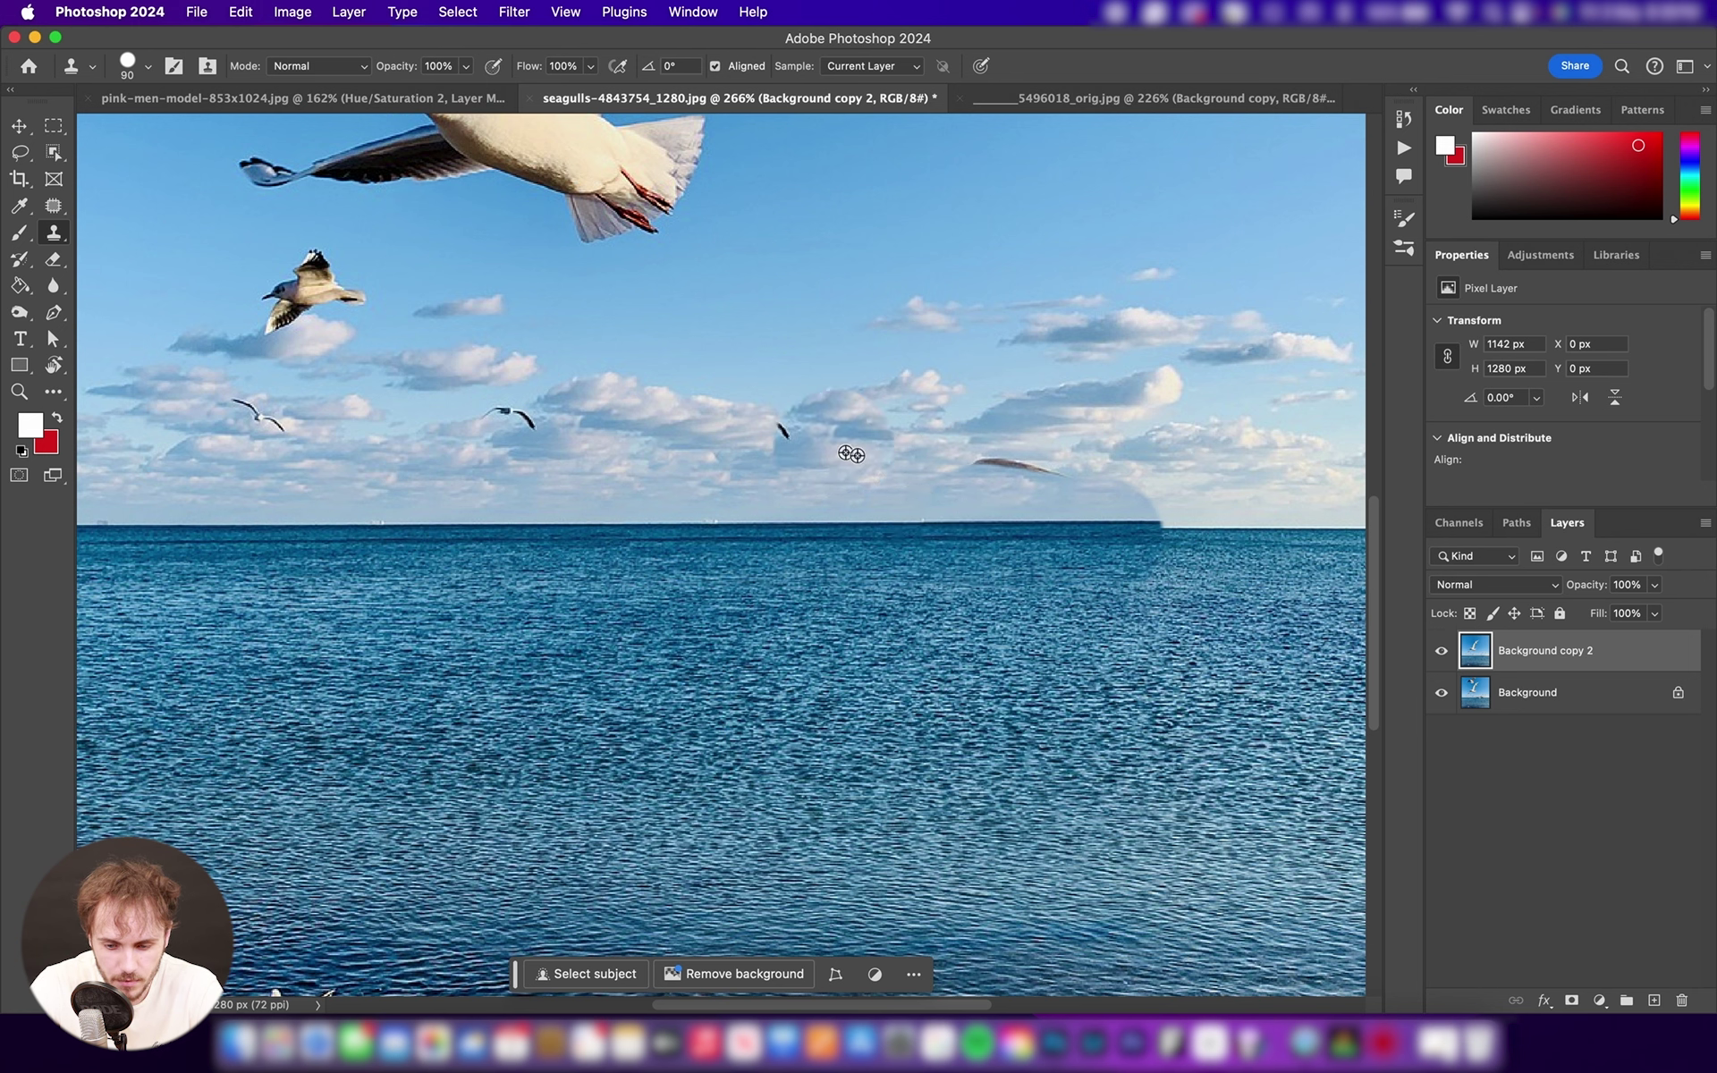
- Clone the horizon onward to the photo's right side, and cover the leftover wing strip with freshly sampled sky
alt+click(772, 525)
drag(1112, 536, 1177, 529)
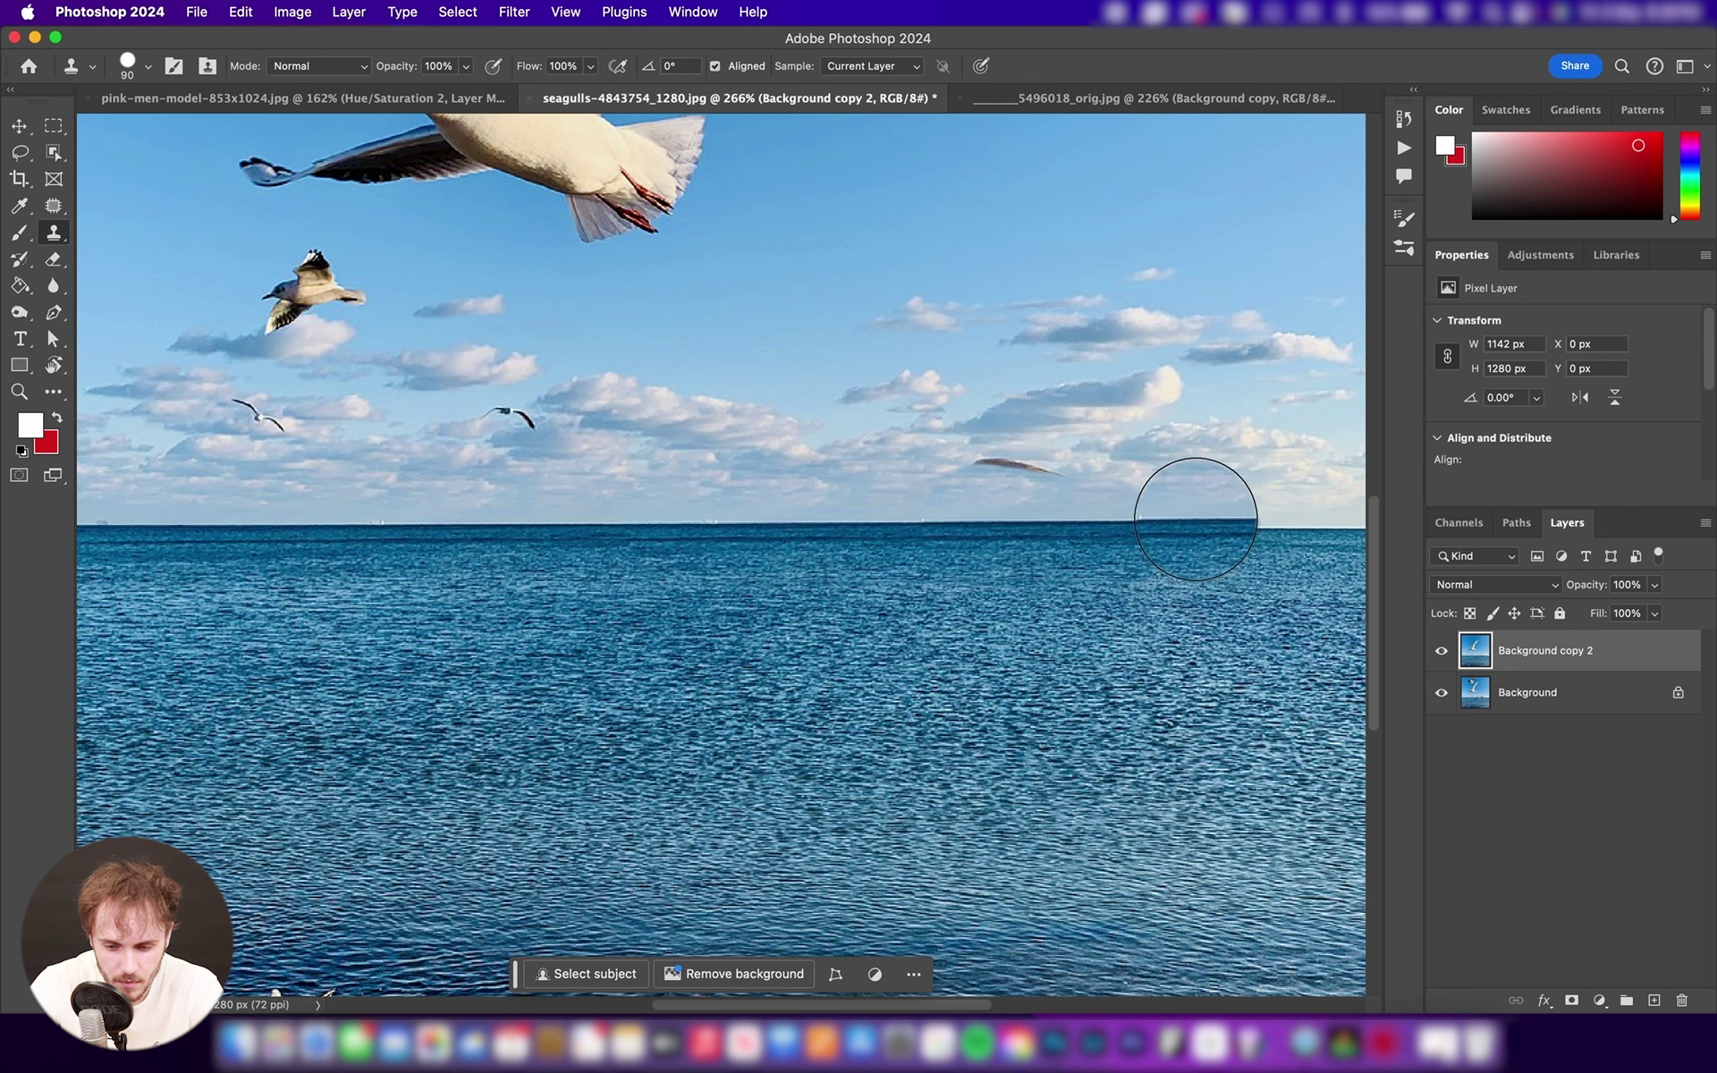
drag(1197, 521, 1326, 524)
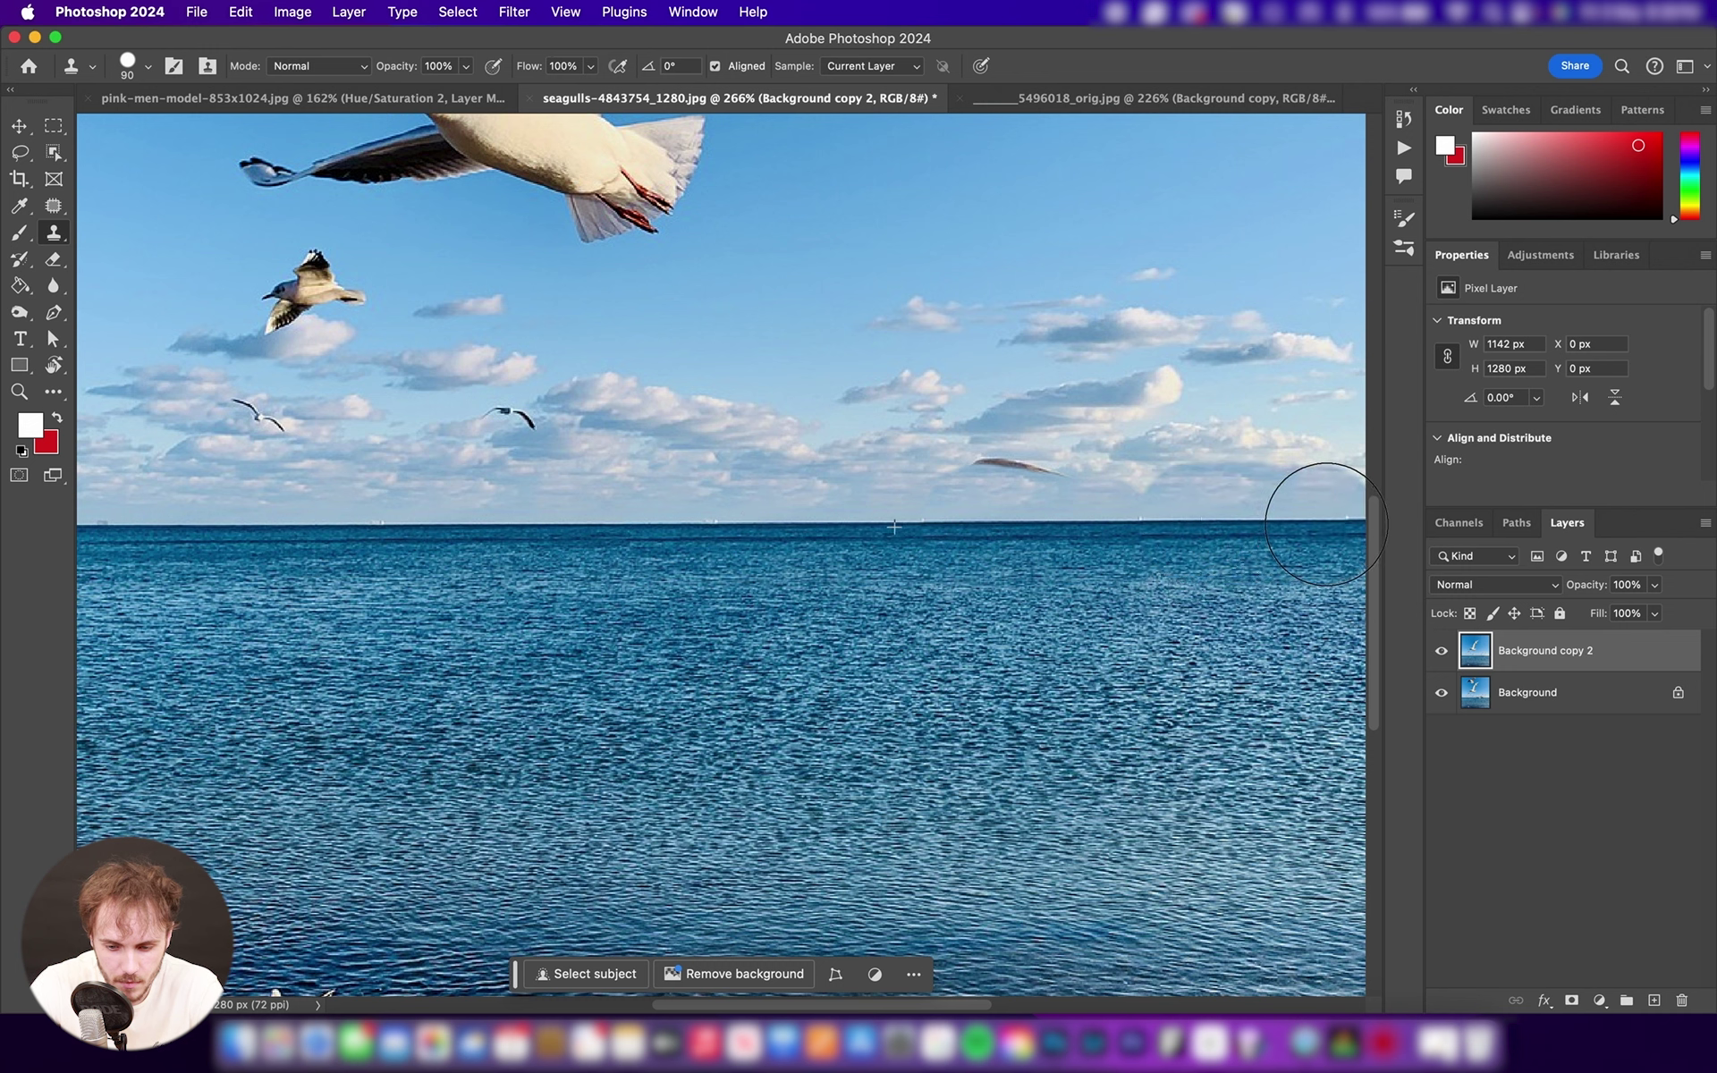
alt+click(756, 511)
click(1014, 510)
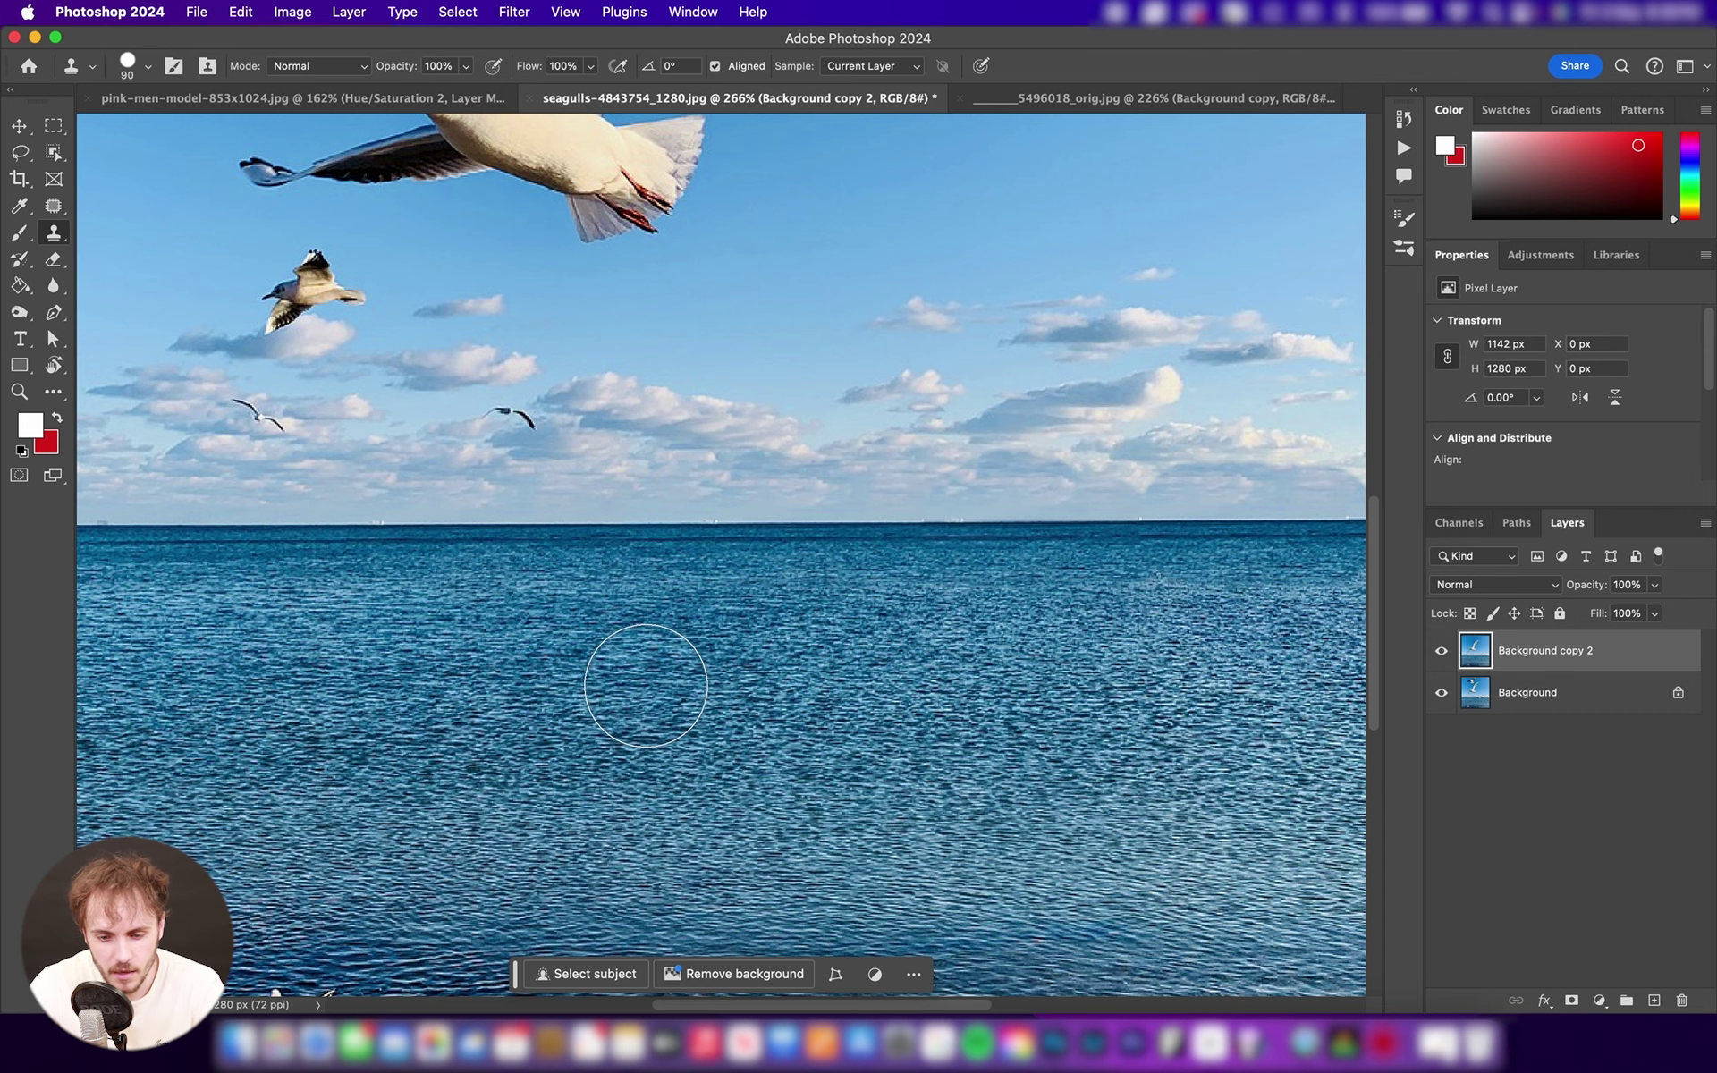
scroll(791, 615, down, 4)
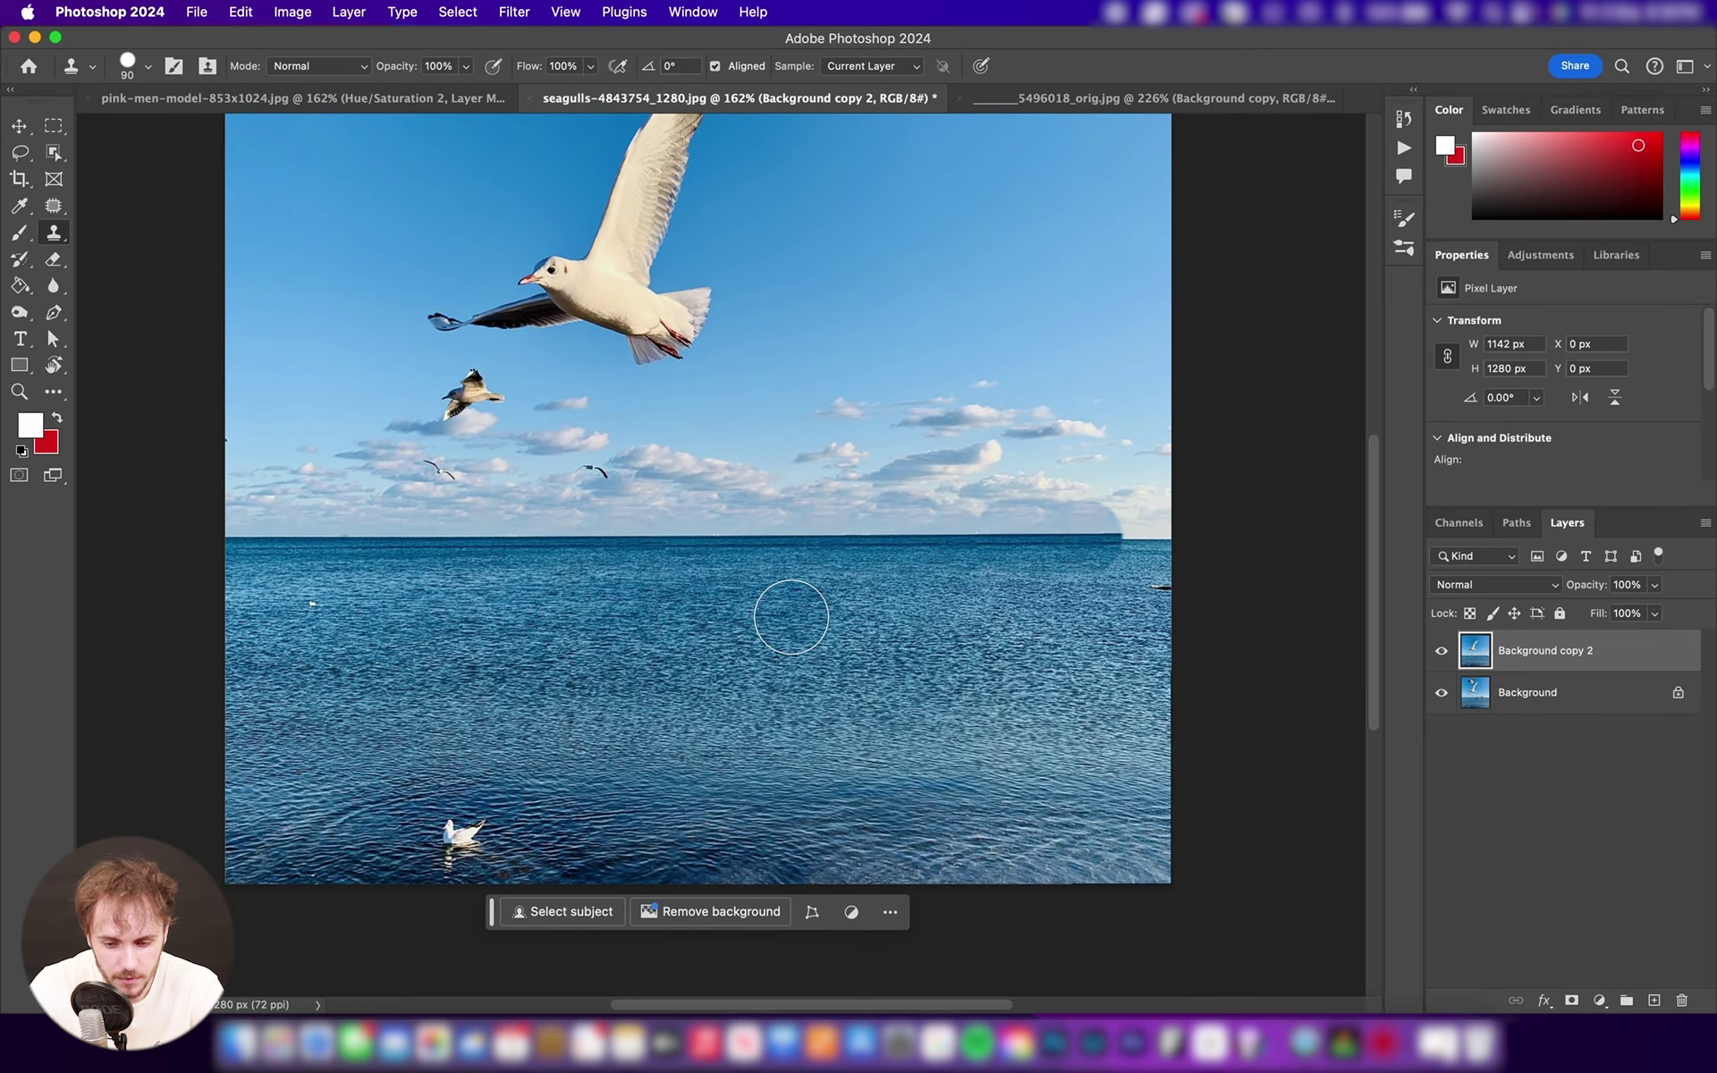
- Try cloning the small distant bird to other spots in the cloudy sky, and undo the strokes
scroll(1185, 533, right, 2)
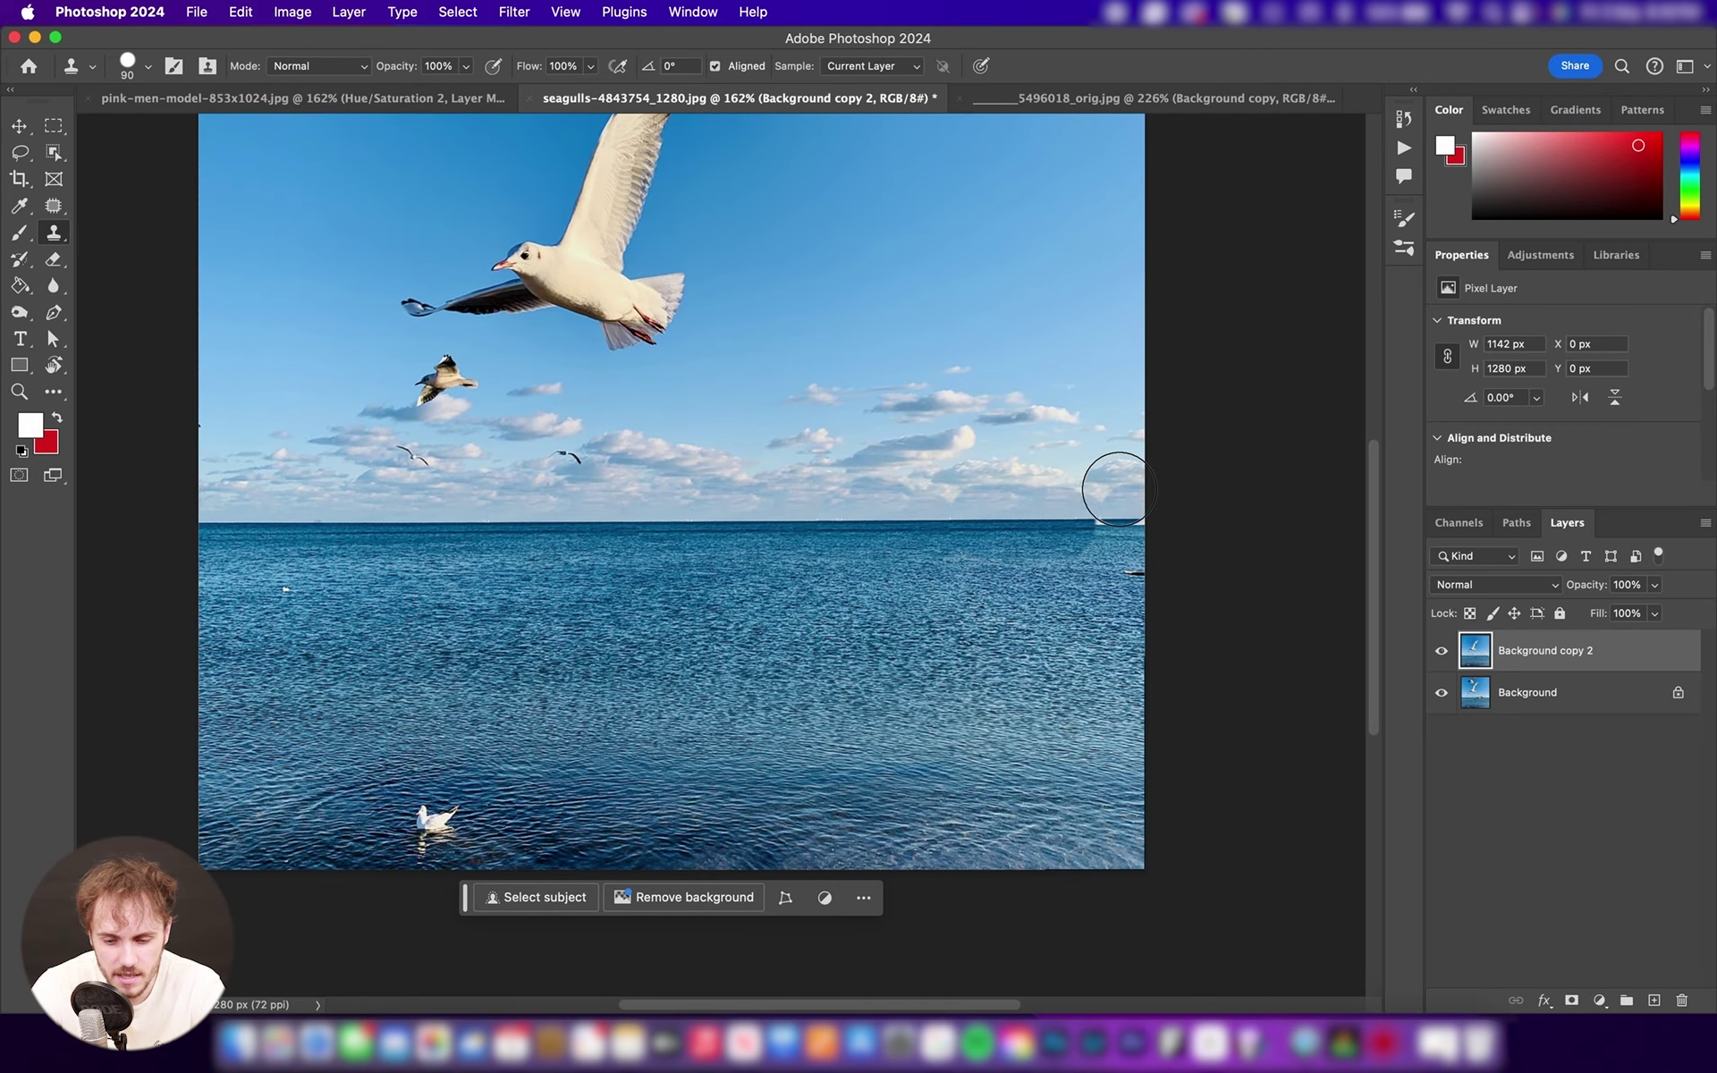
scroll(1118, 489, up, 4)
scroll(1204, 498, right, 3)
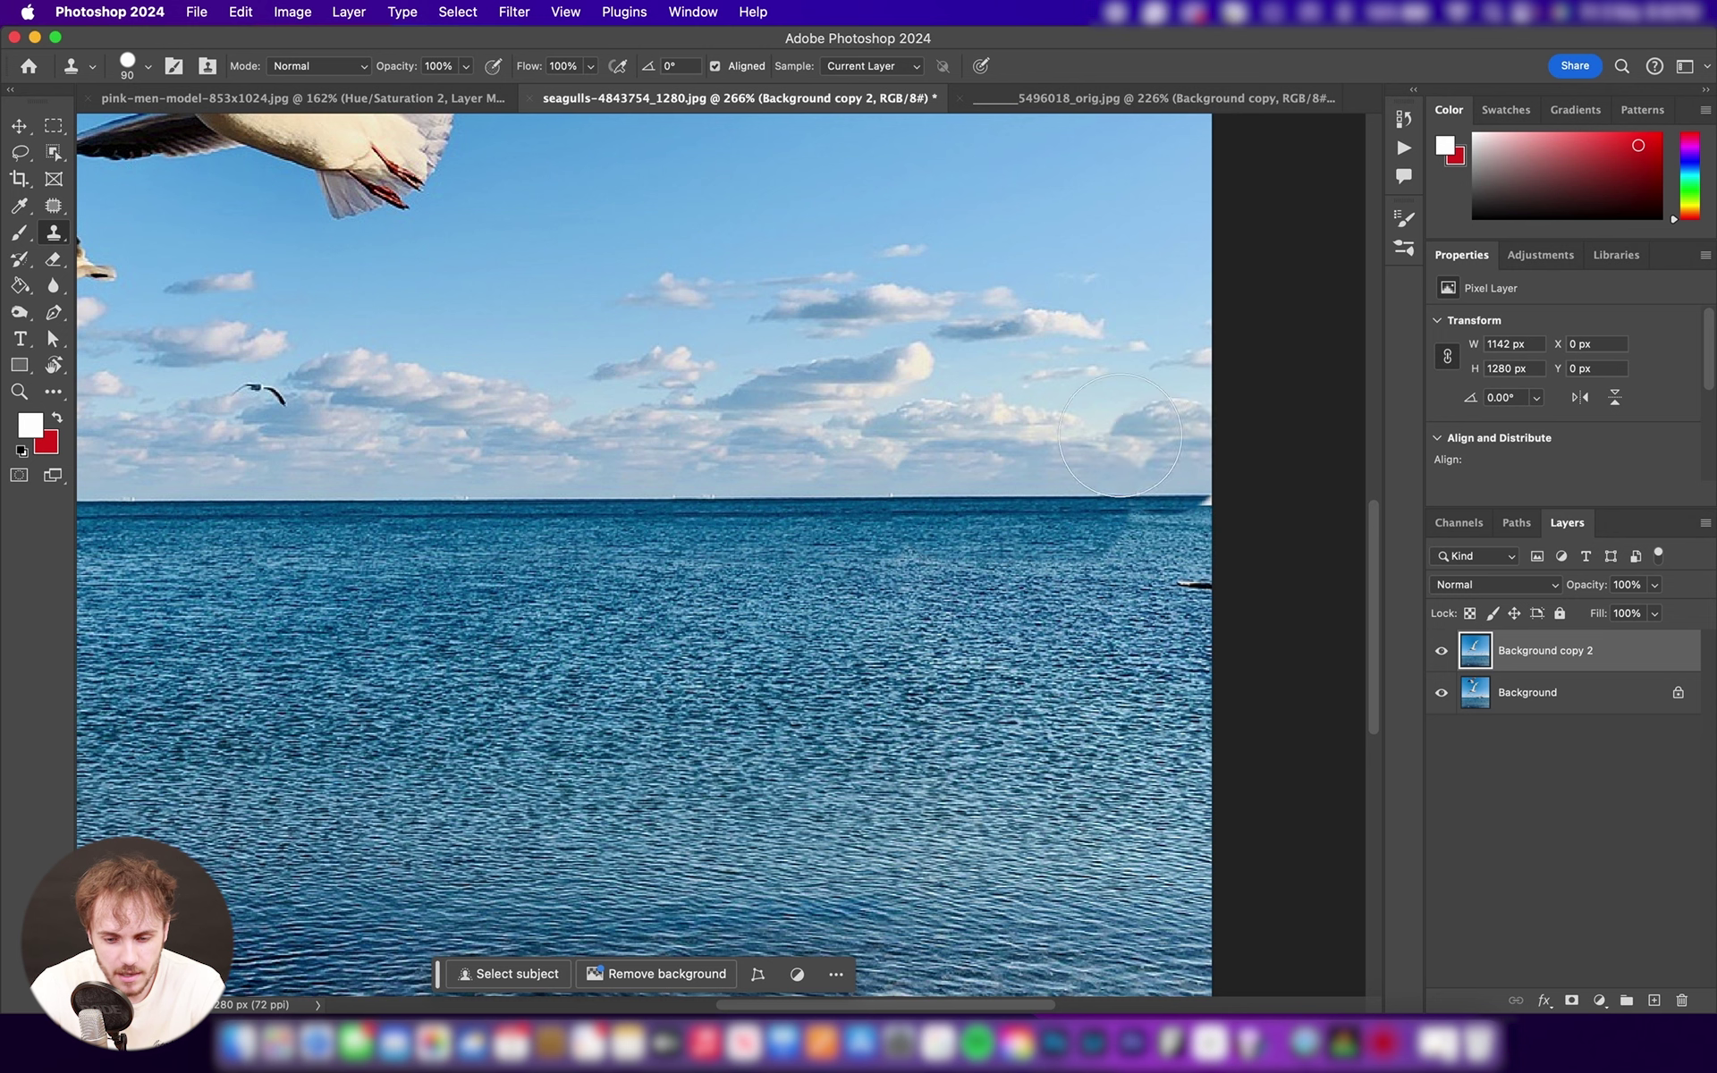
scroll(725, 514, left, 6)
alt+click(485, 418)
click(679, 418)
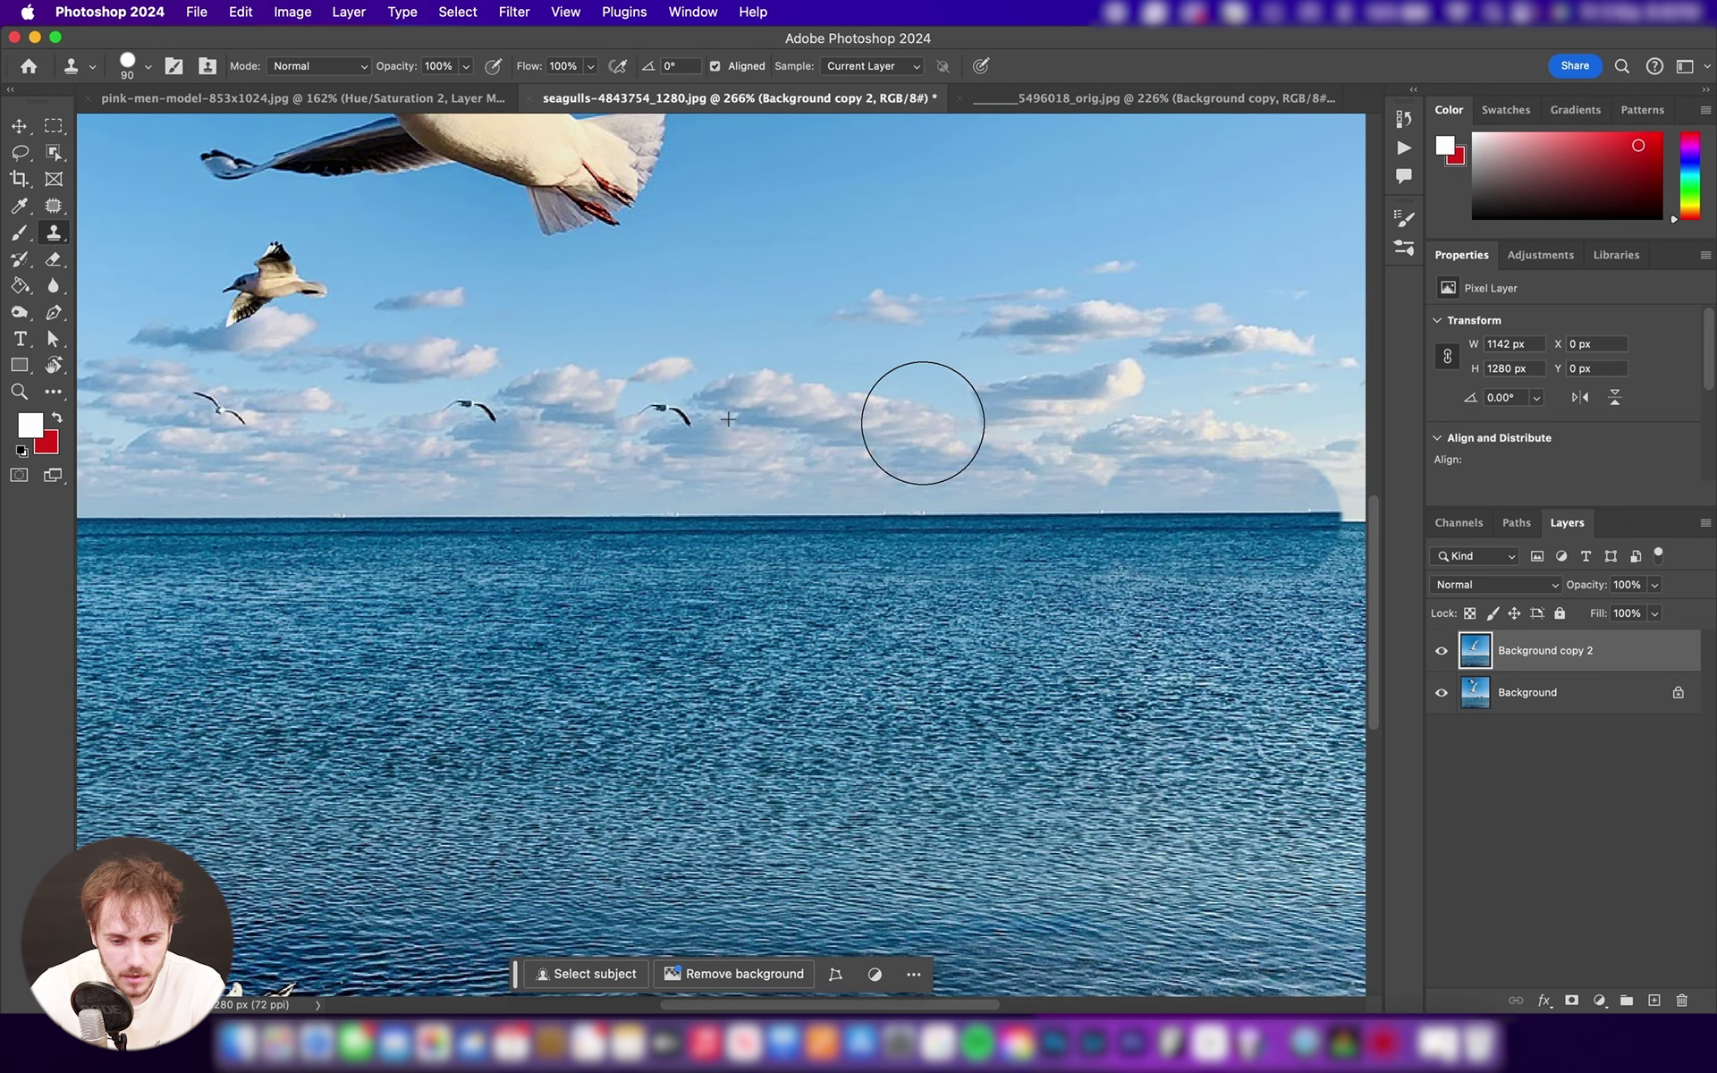
mouse_move(342, 426)
mouse_down()
mouse_move(507, 413)
mouse_move(660, 432)
mouse_move(779, 398)
mouse_up()
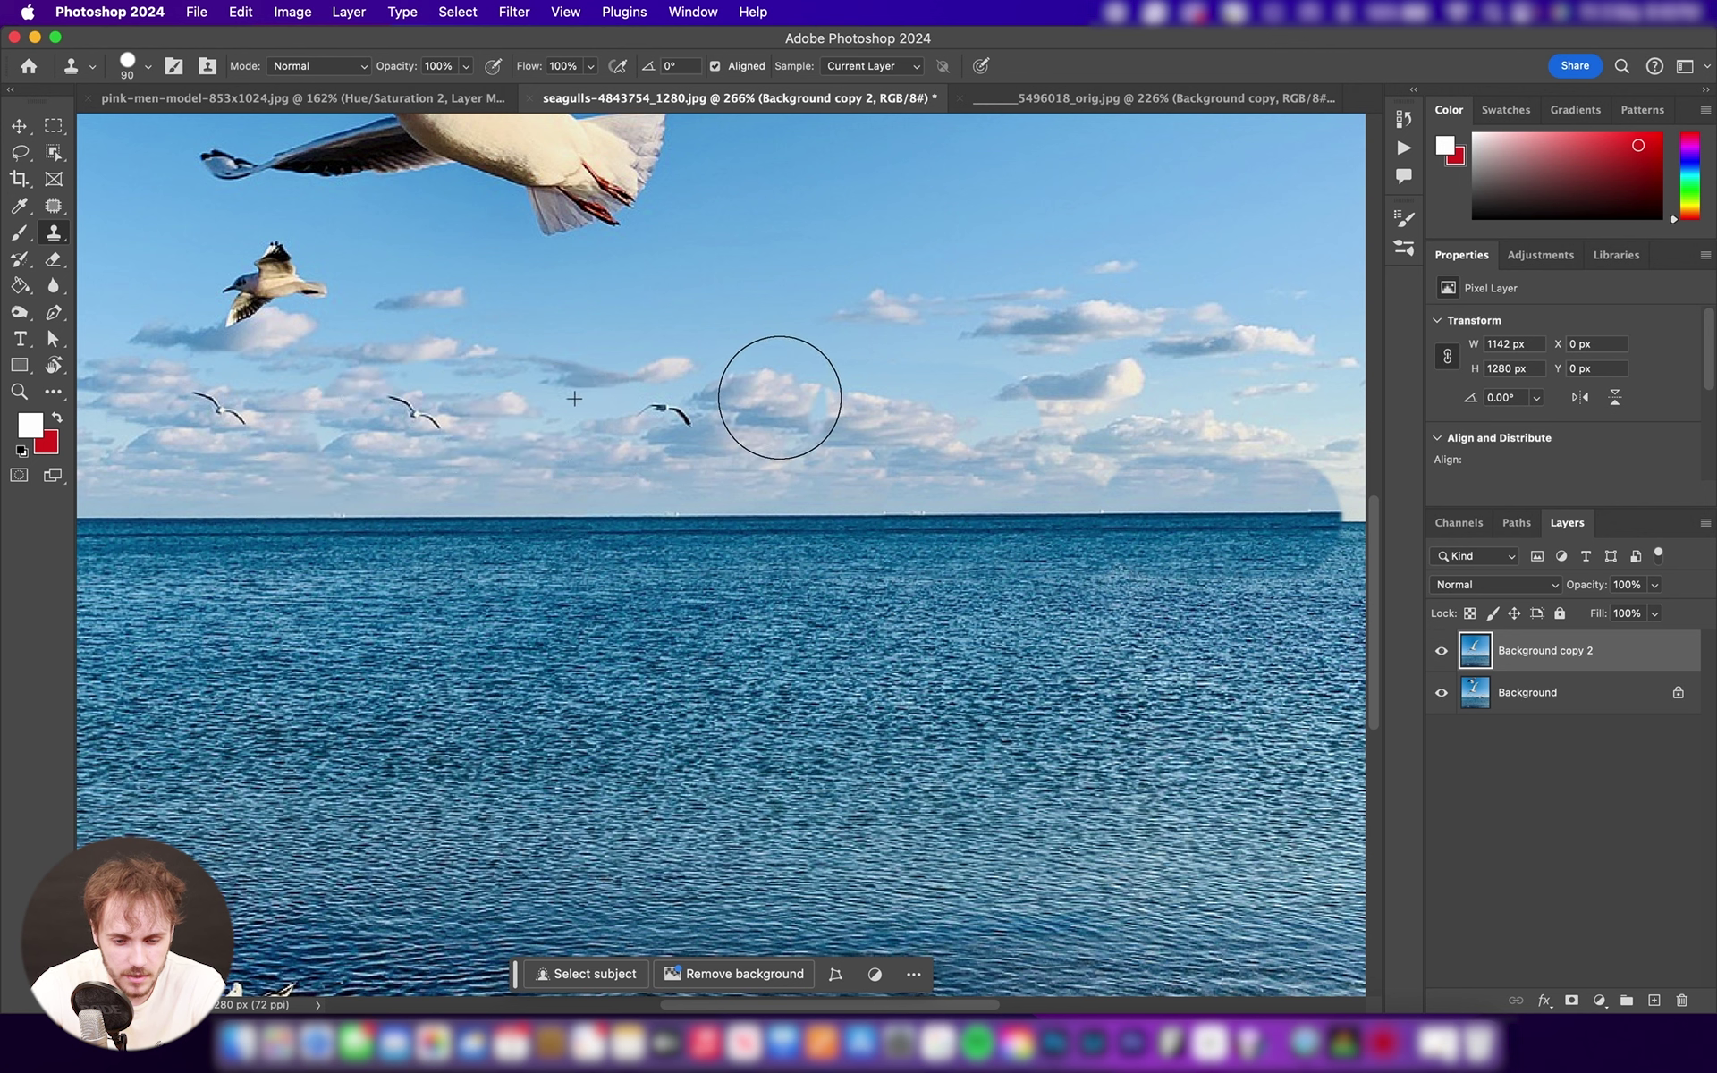
key(super+z)
key(super+z)
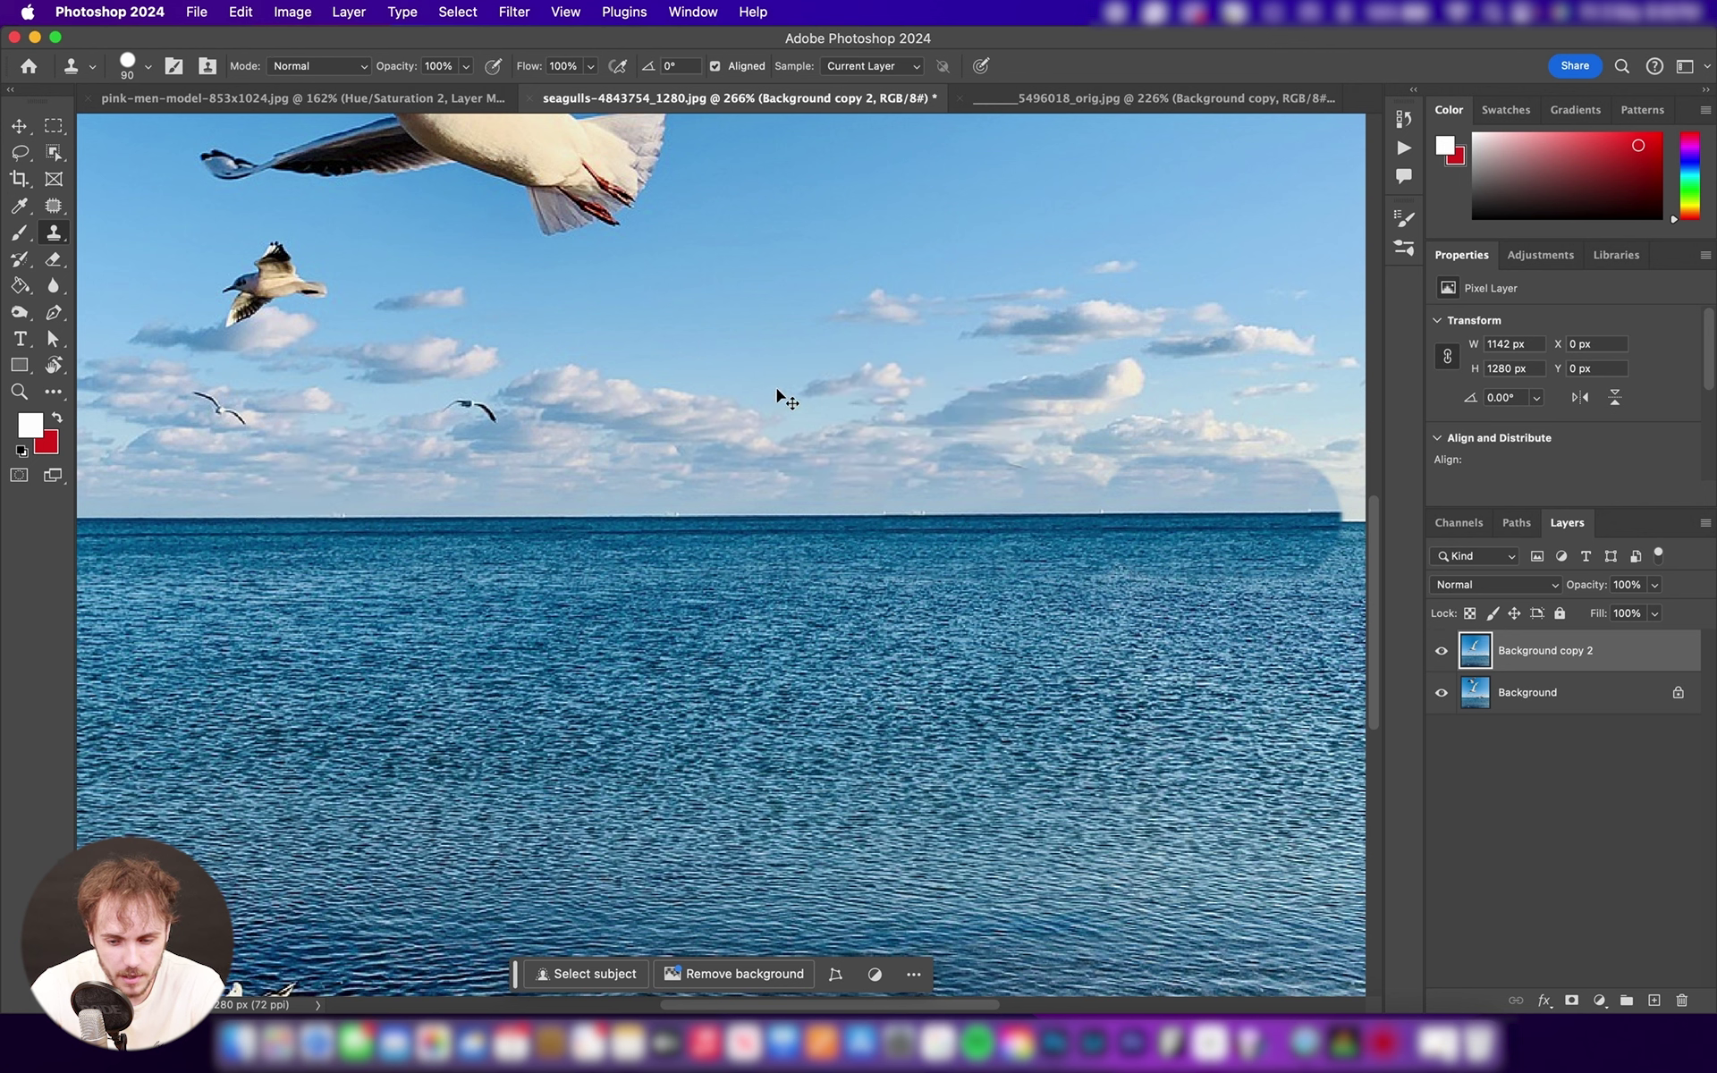
- Undo the earlier clone strokes along the horizon, restoring the seagull flying over the sea
key(super+z)
key(super+z)
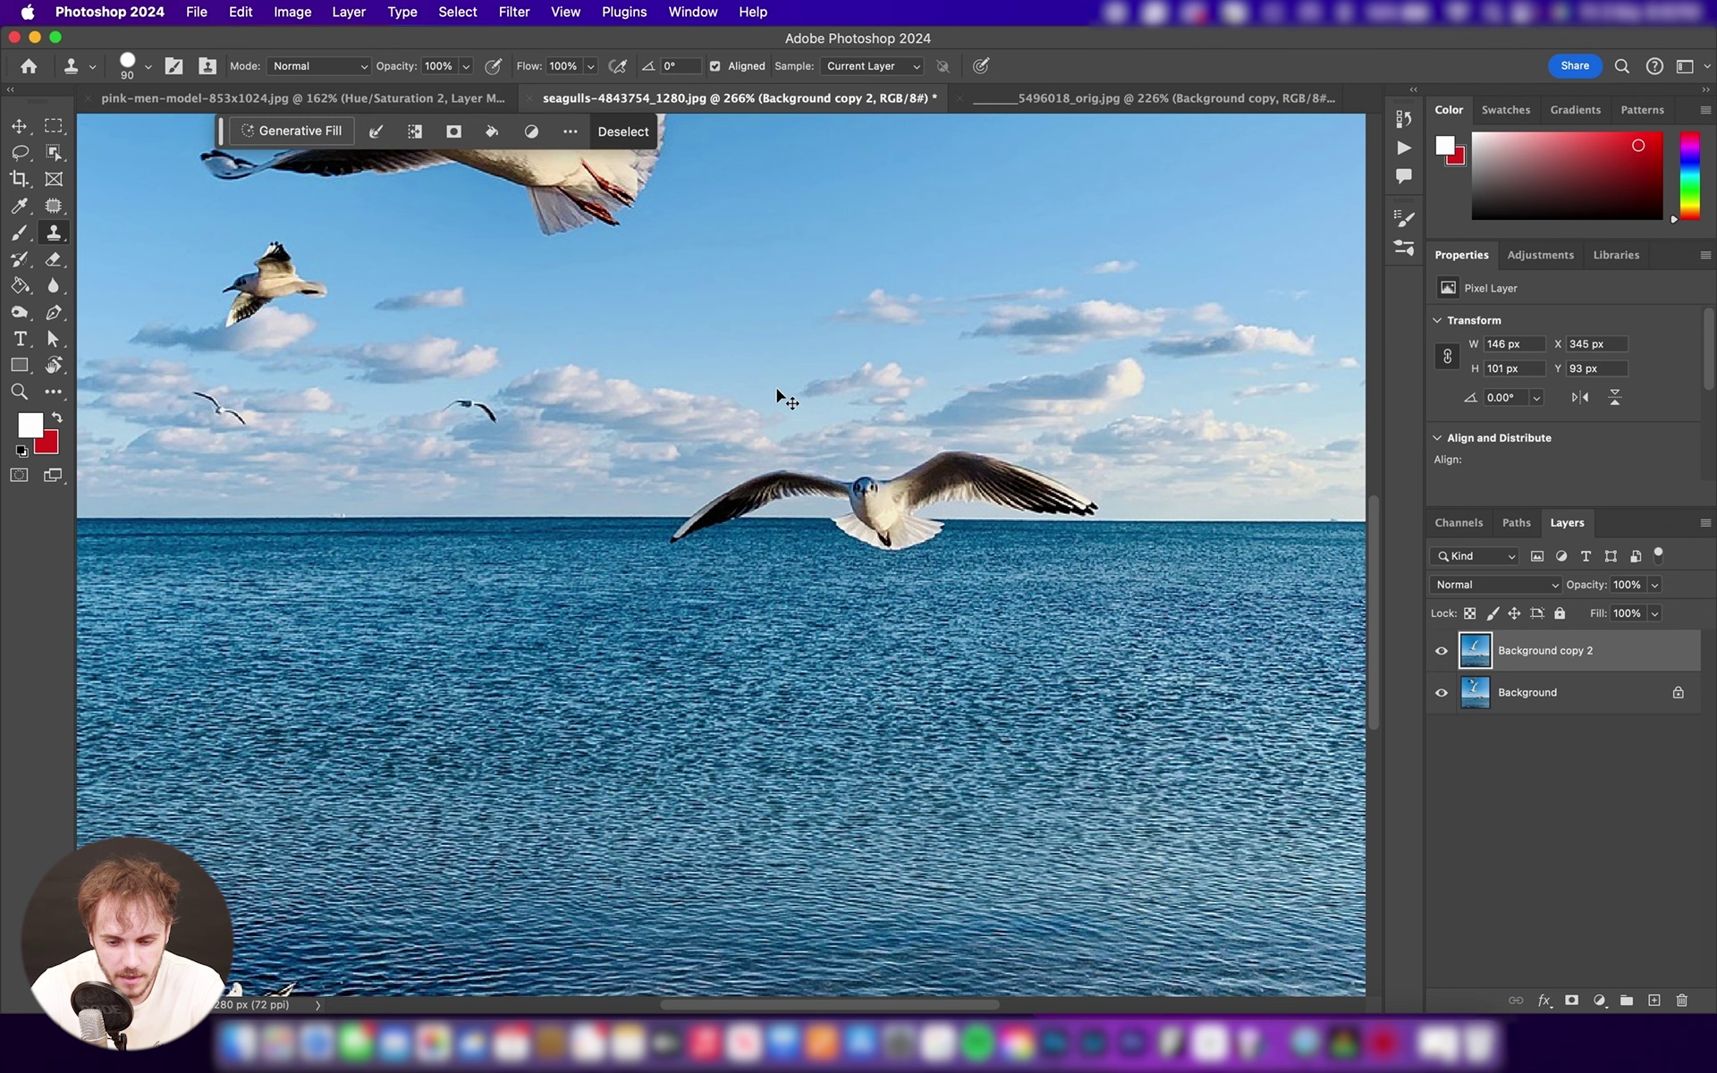
key(super+minus)
key(v)
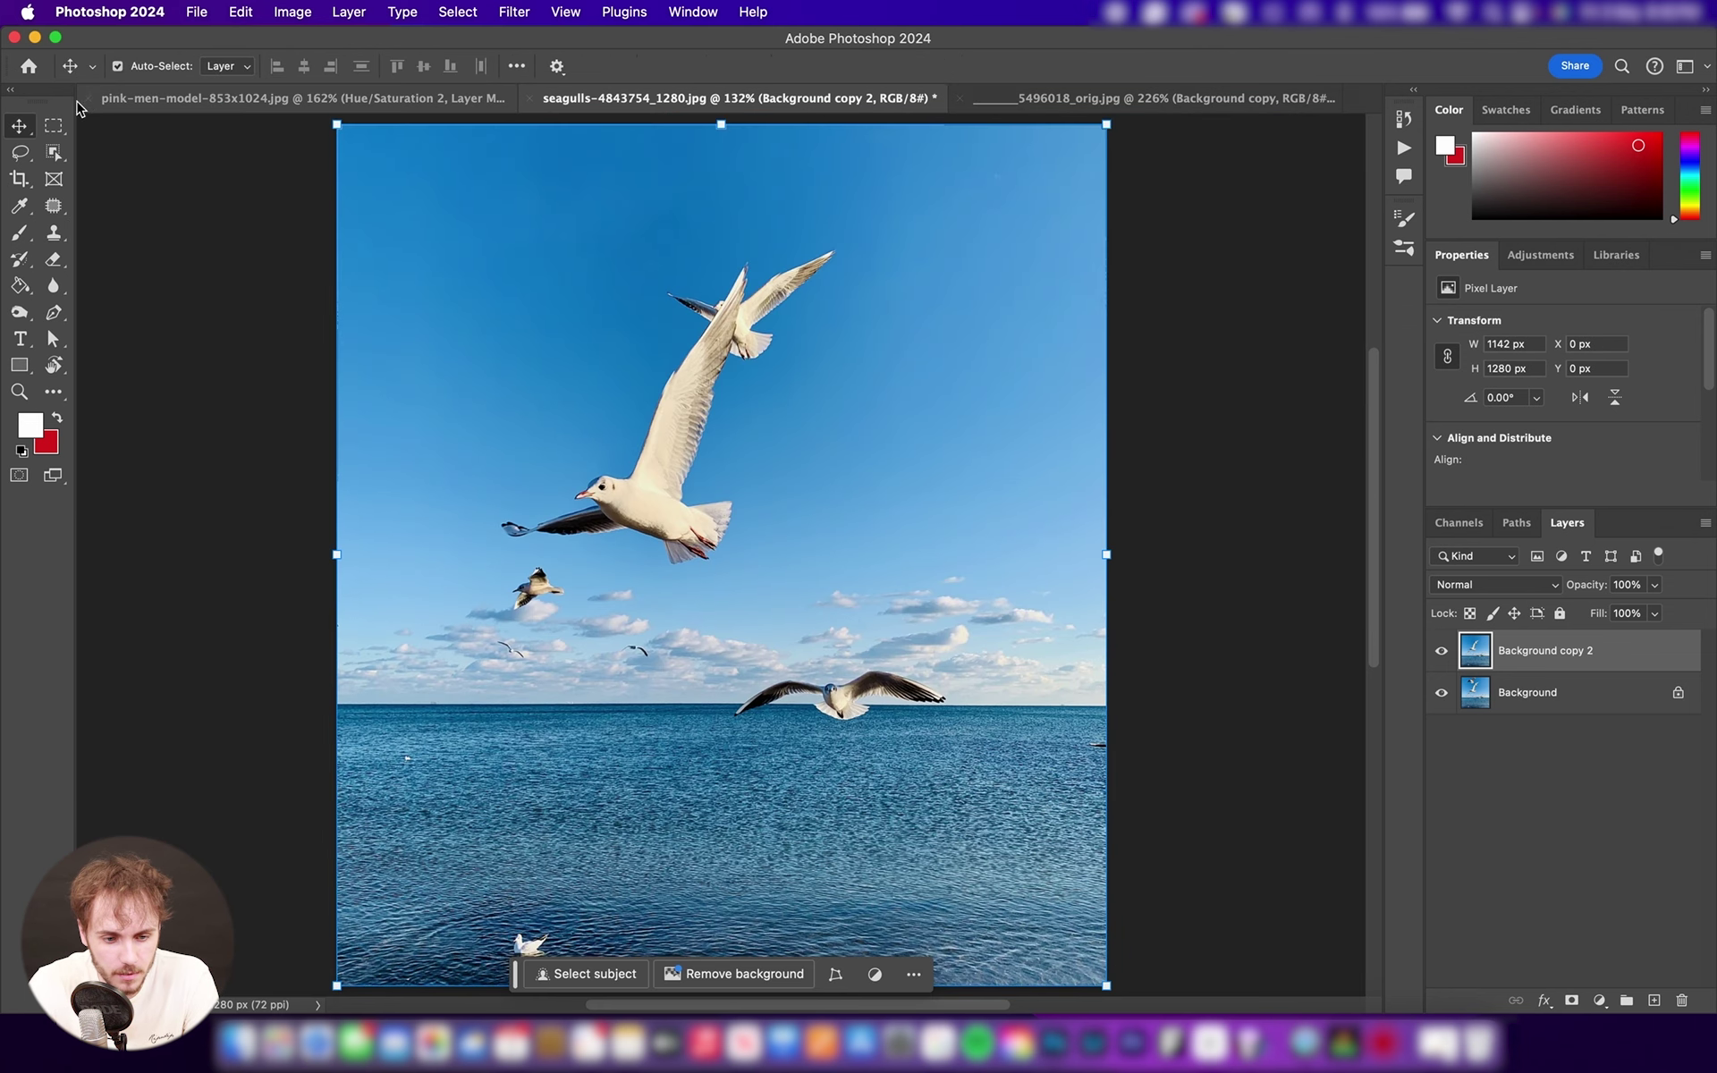
- Select the seagull flying over the horizon with the Object Selection tool
click(54, 154)
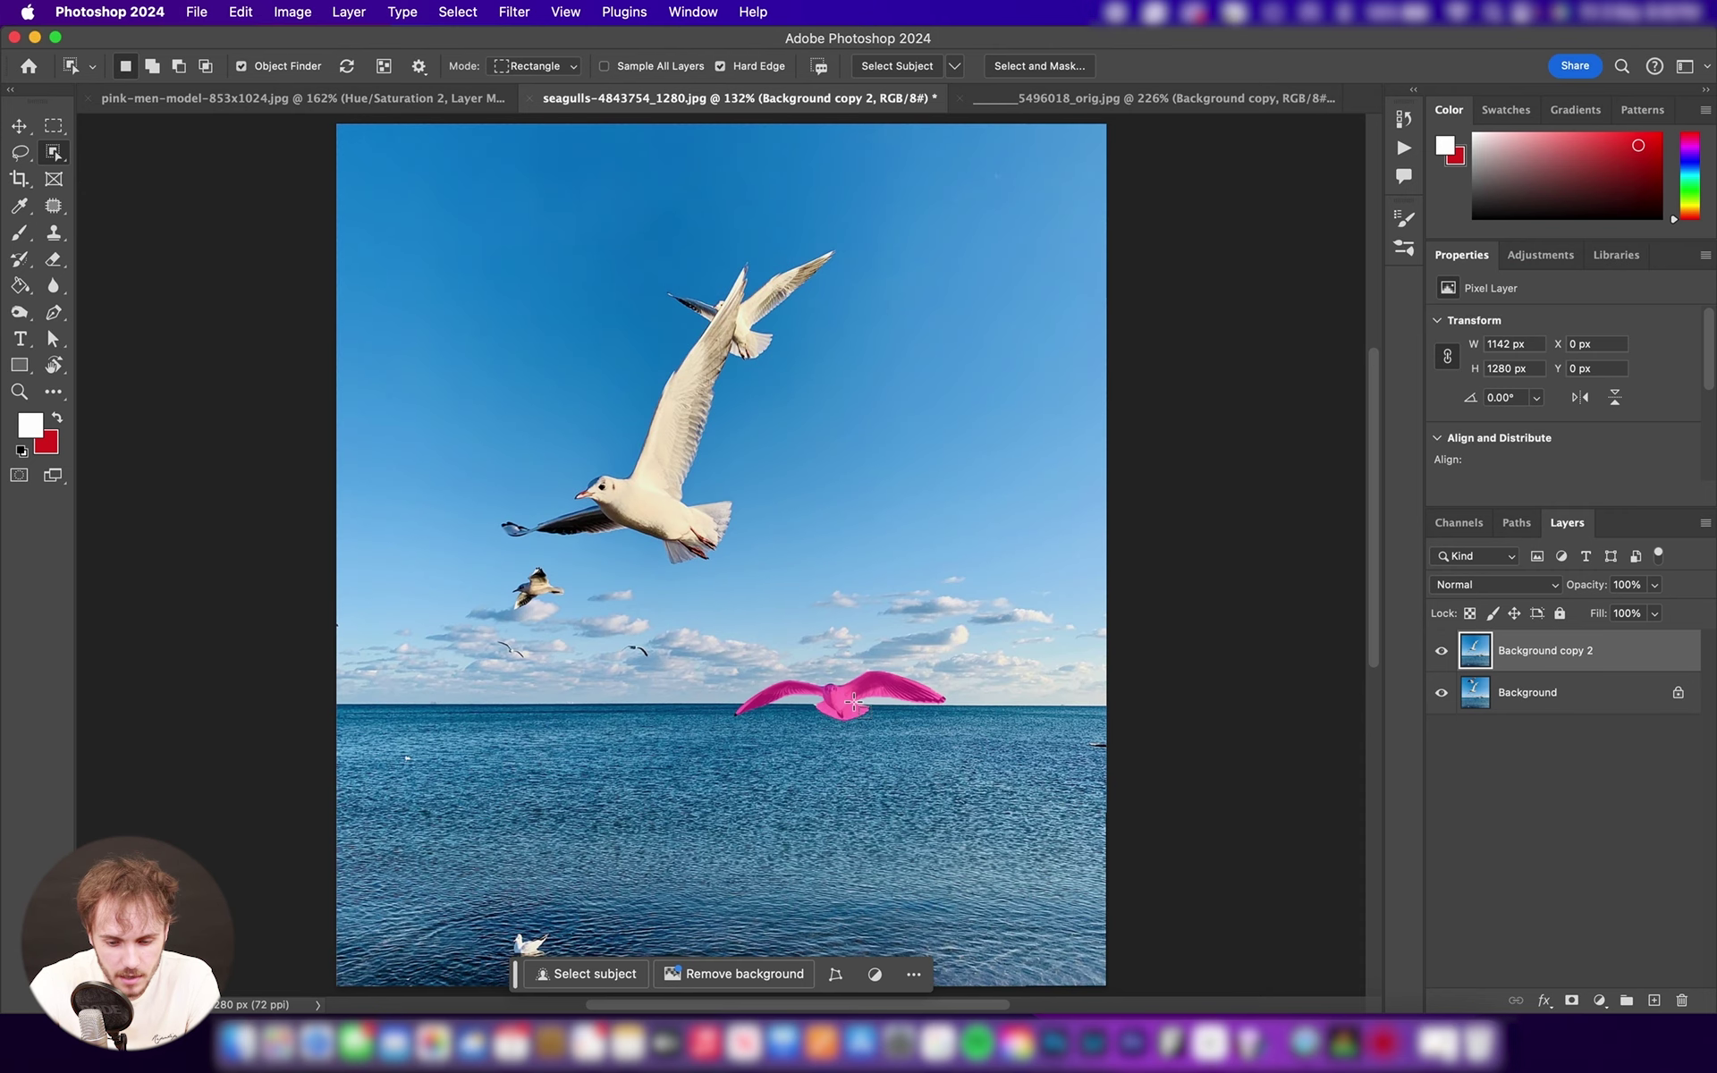
click(854, 702)
key(super+plus)
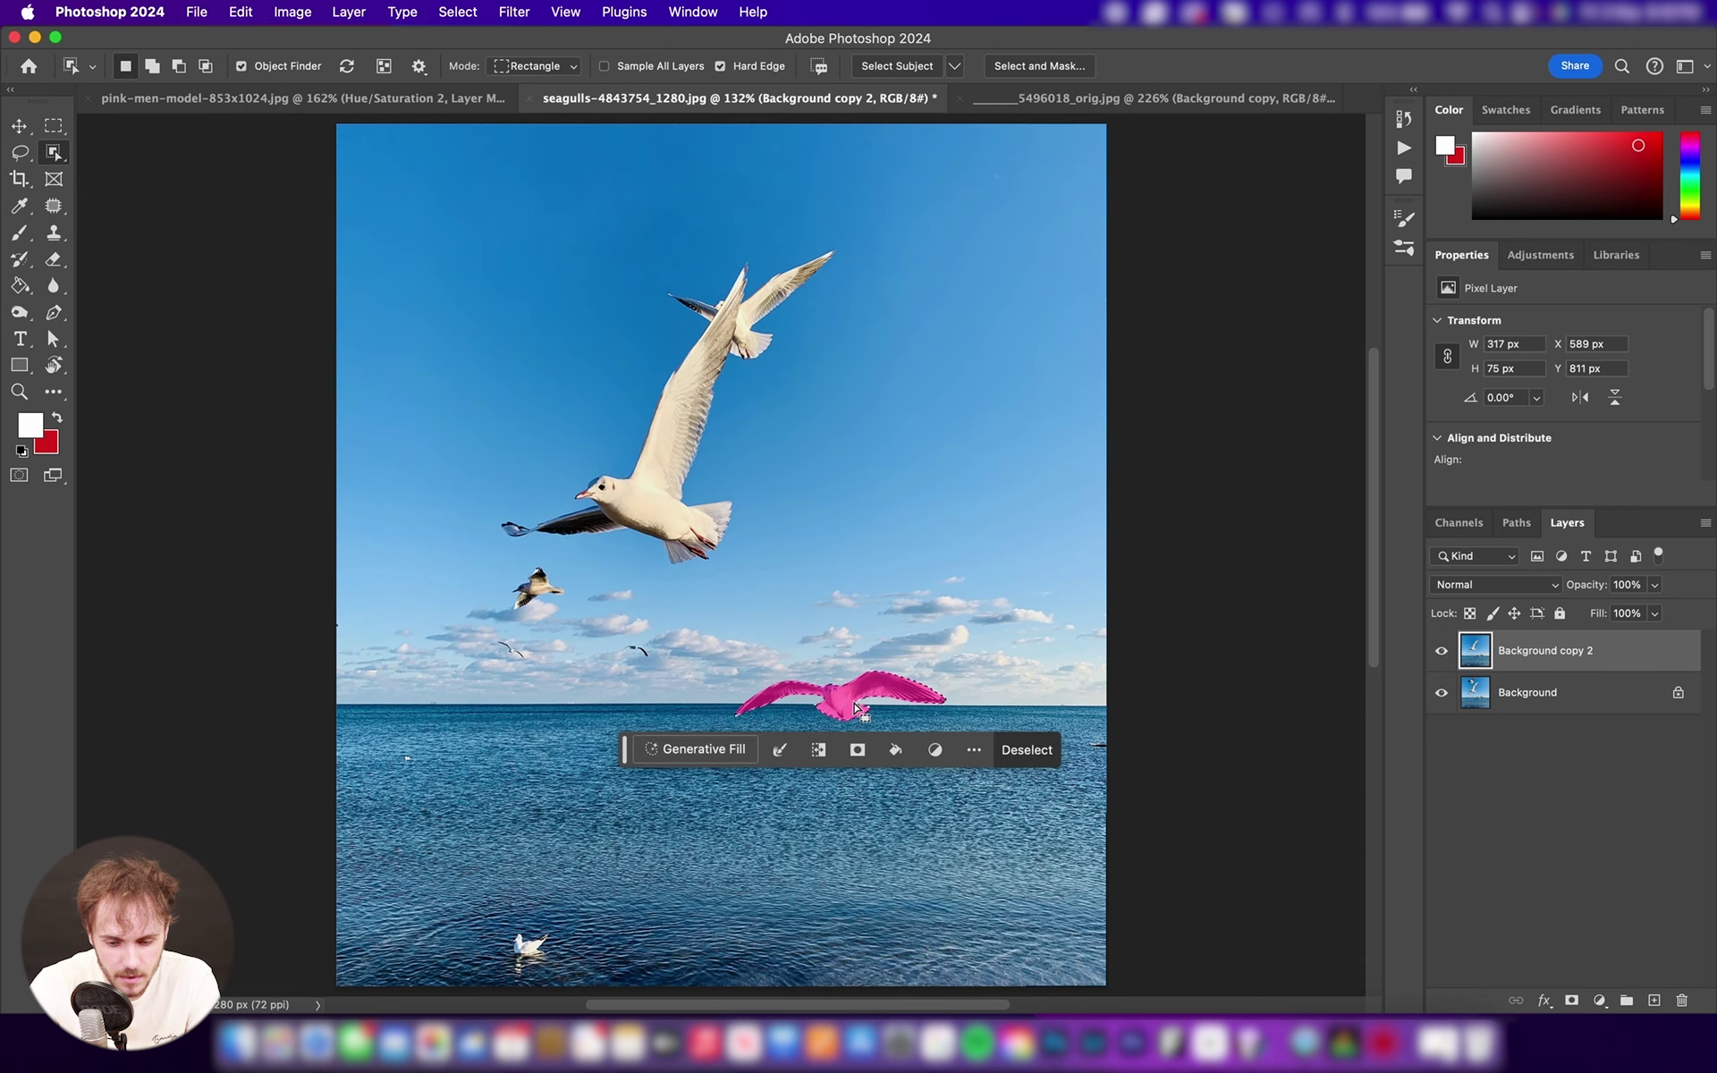
scroll(854, 706, up, 5)
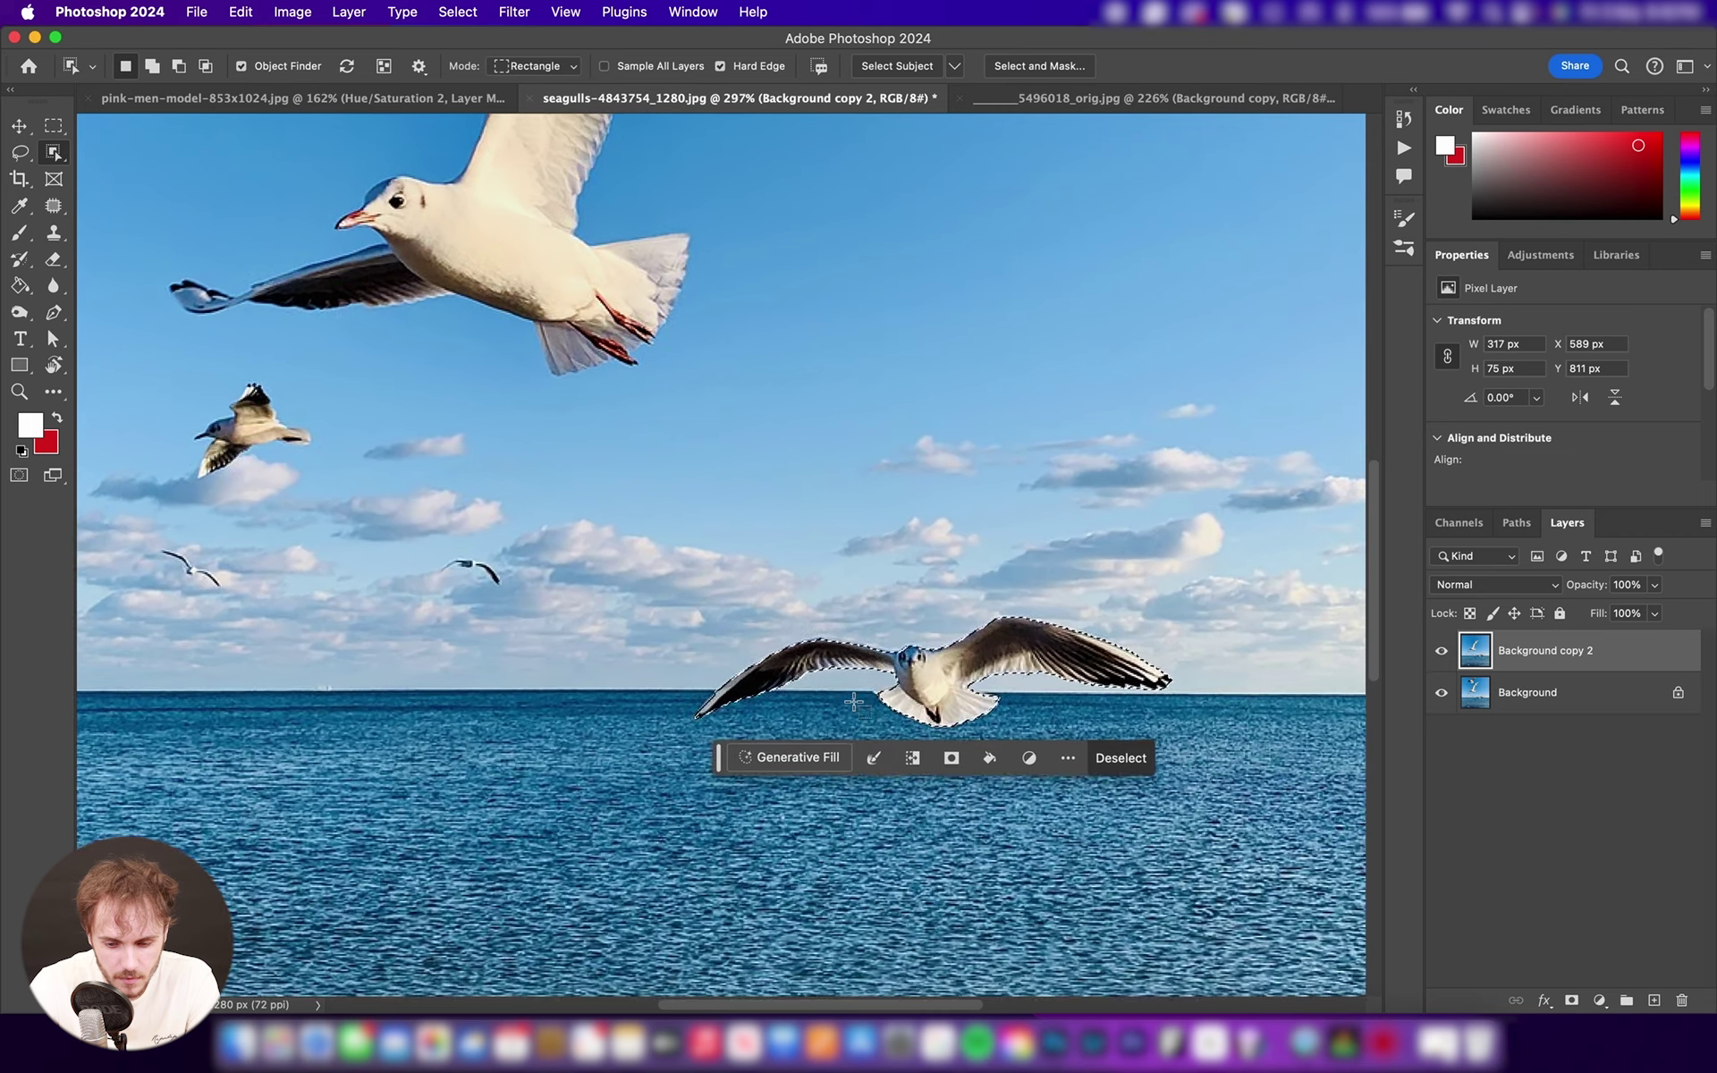
scroll(853, 700, down, 2)
scroll(853, 699, right, 2)
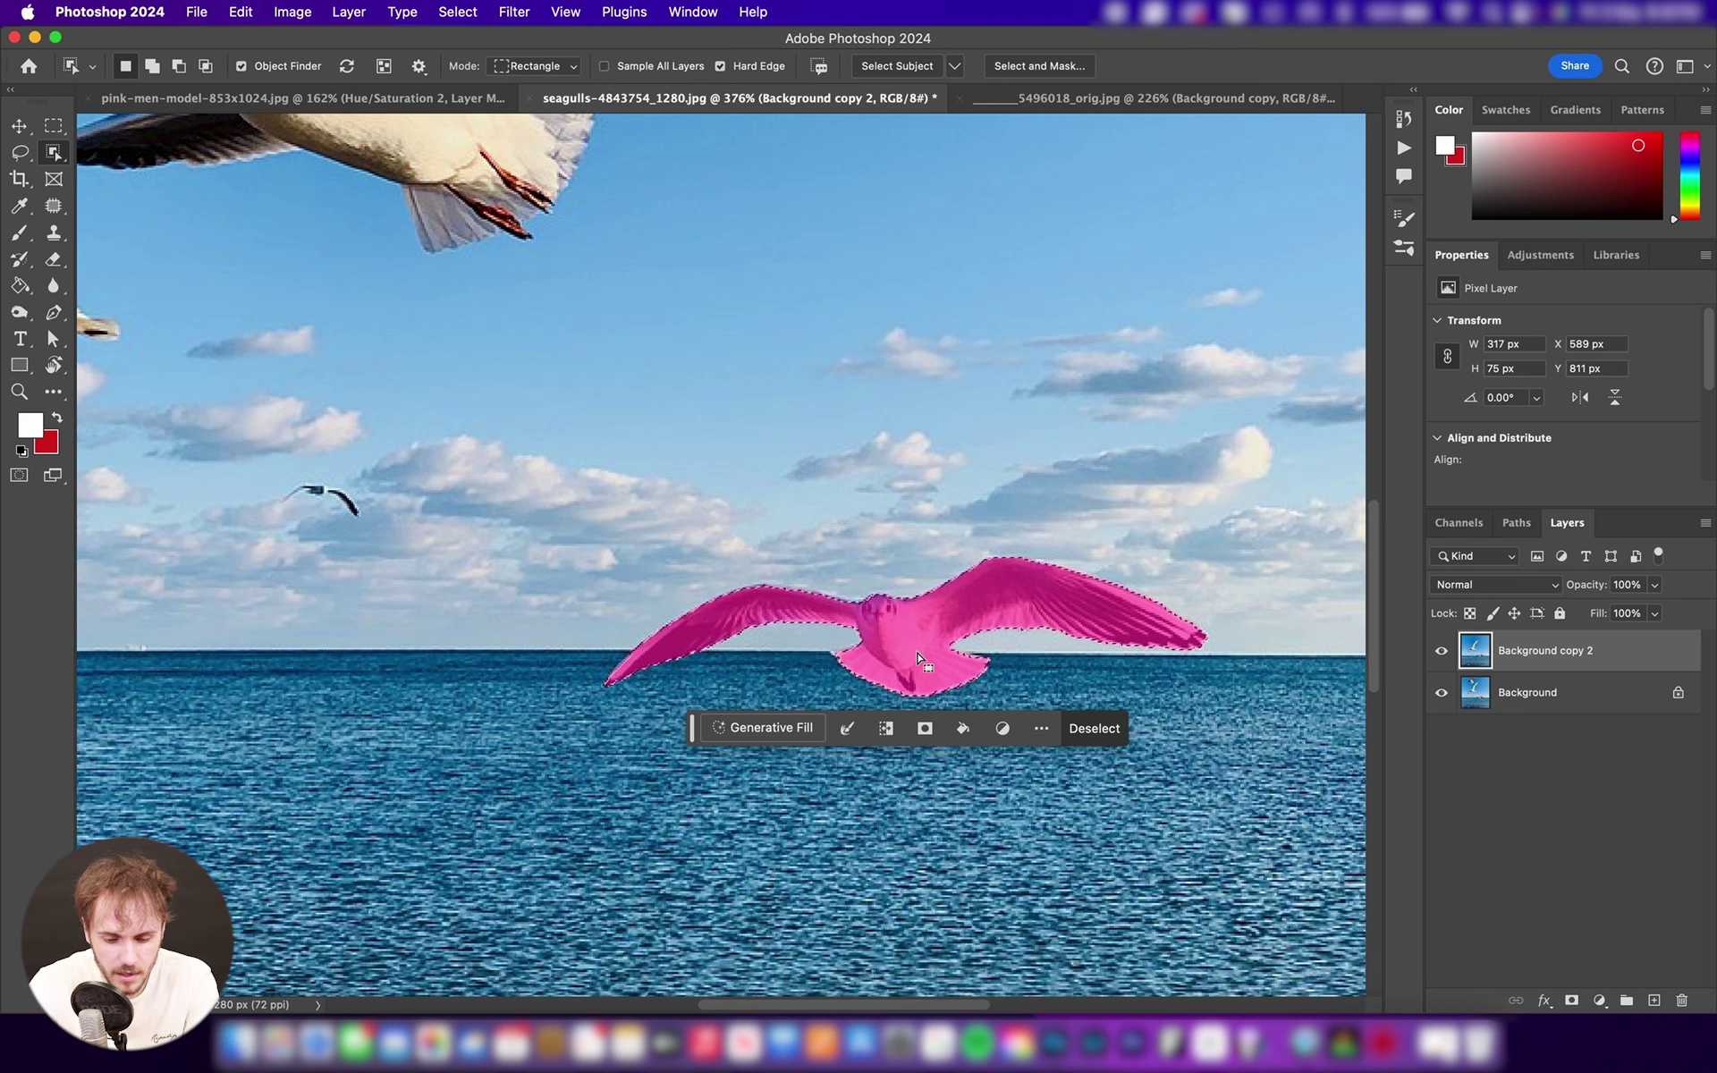
- Expand the selection around the horizon seagull by 3 pixels
key(v)
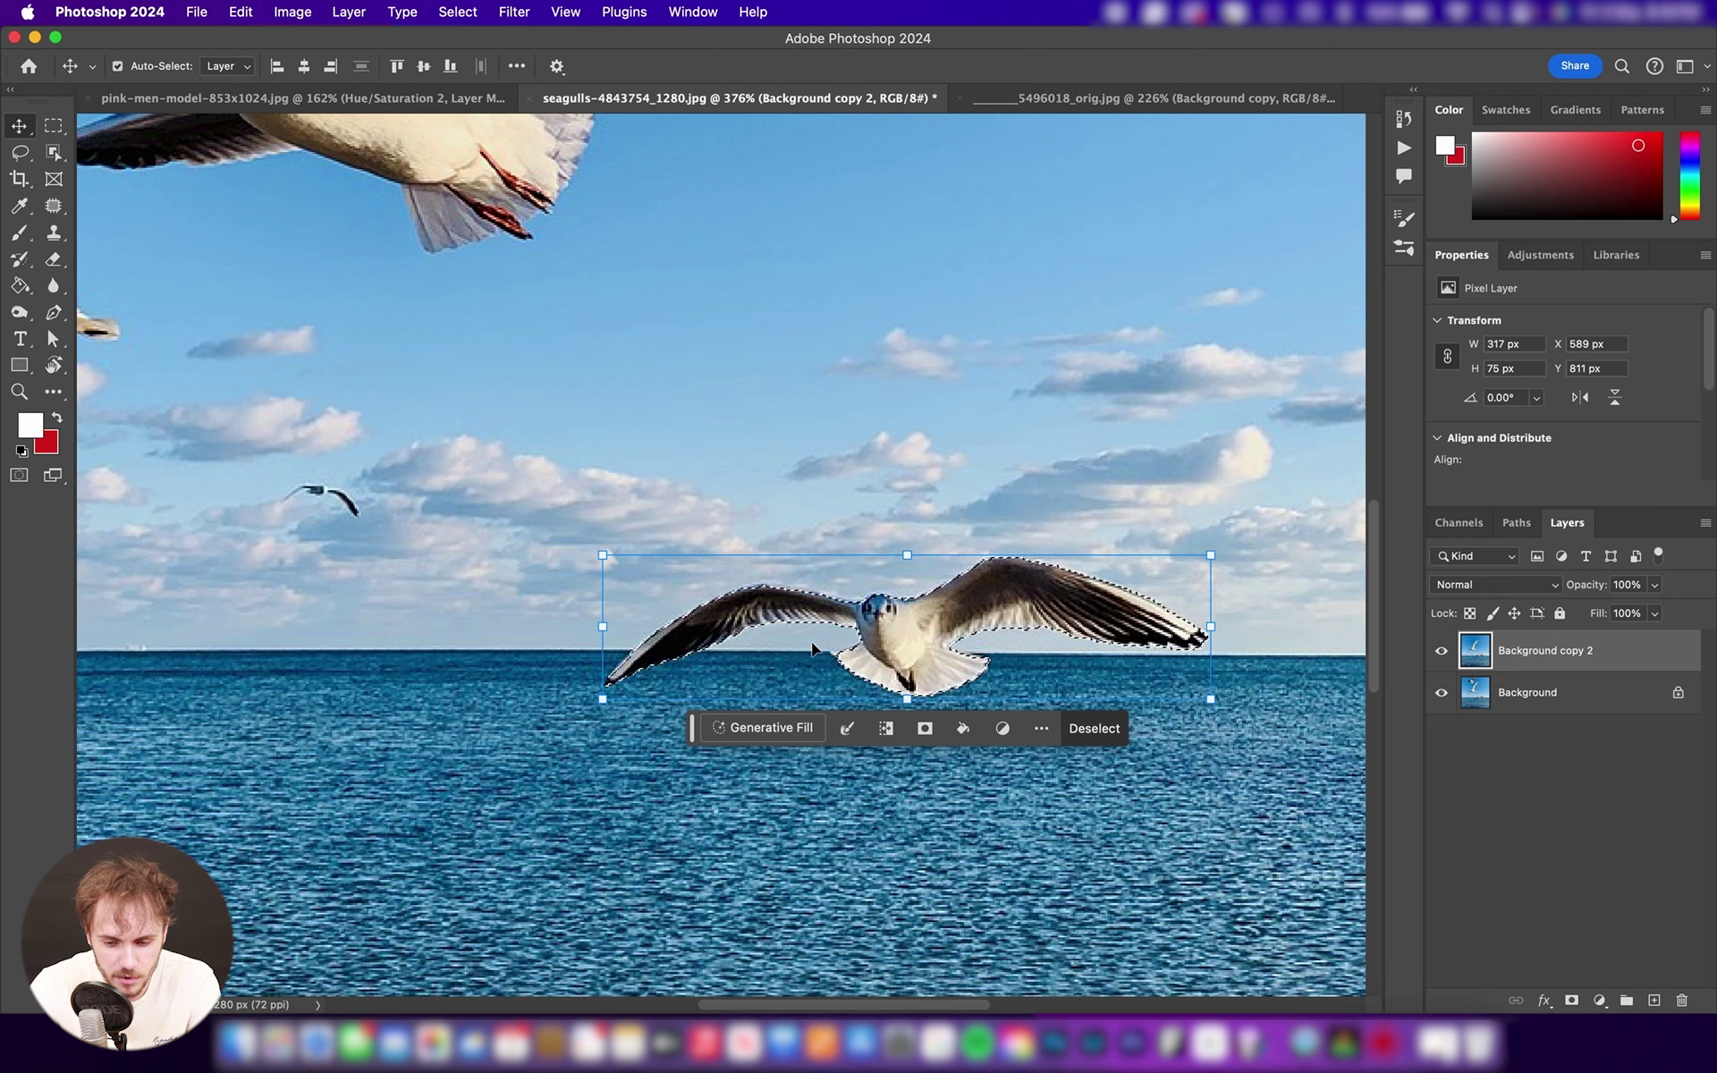
click(460, 11)
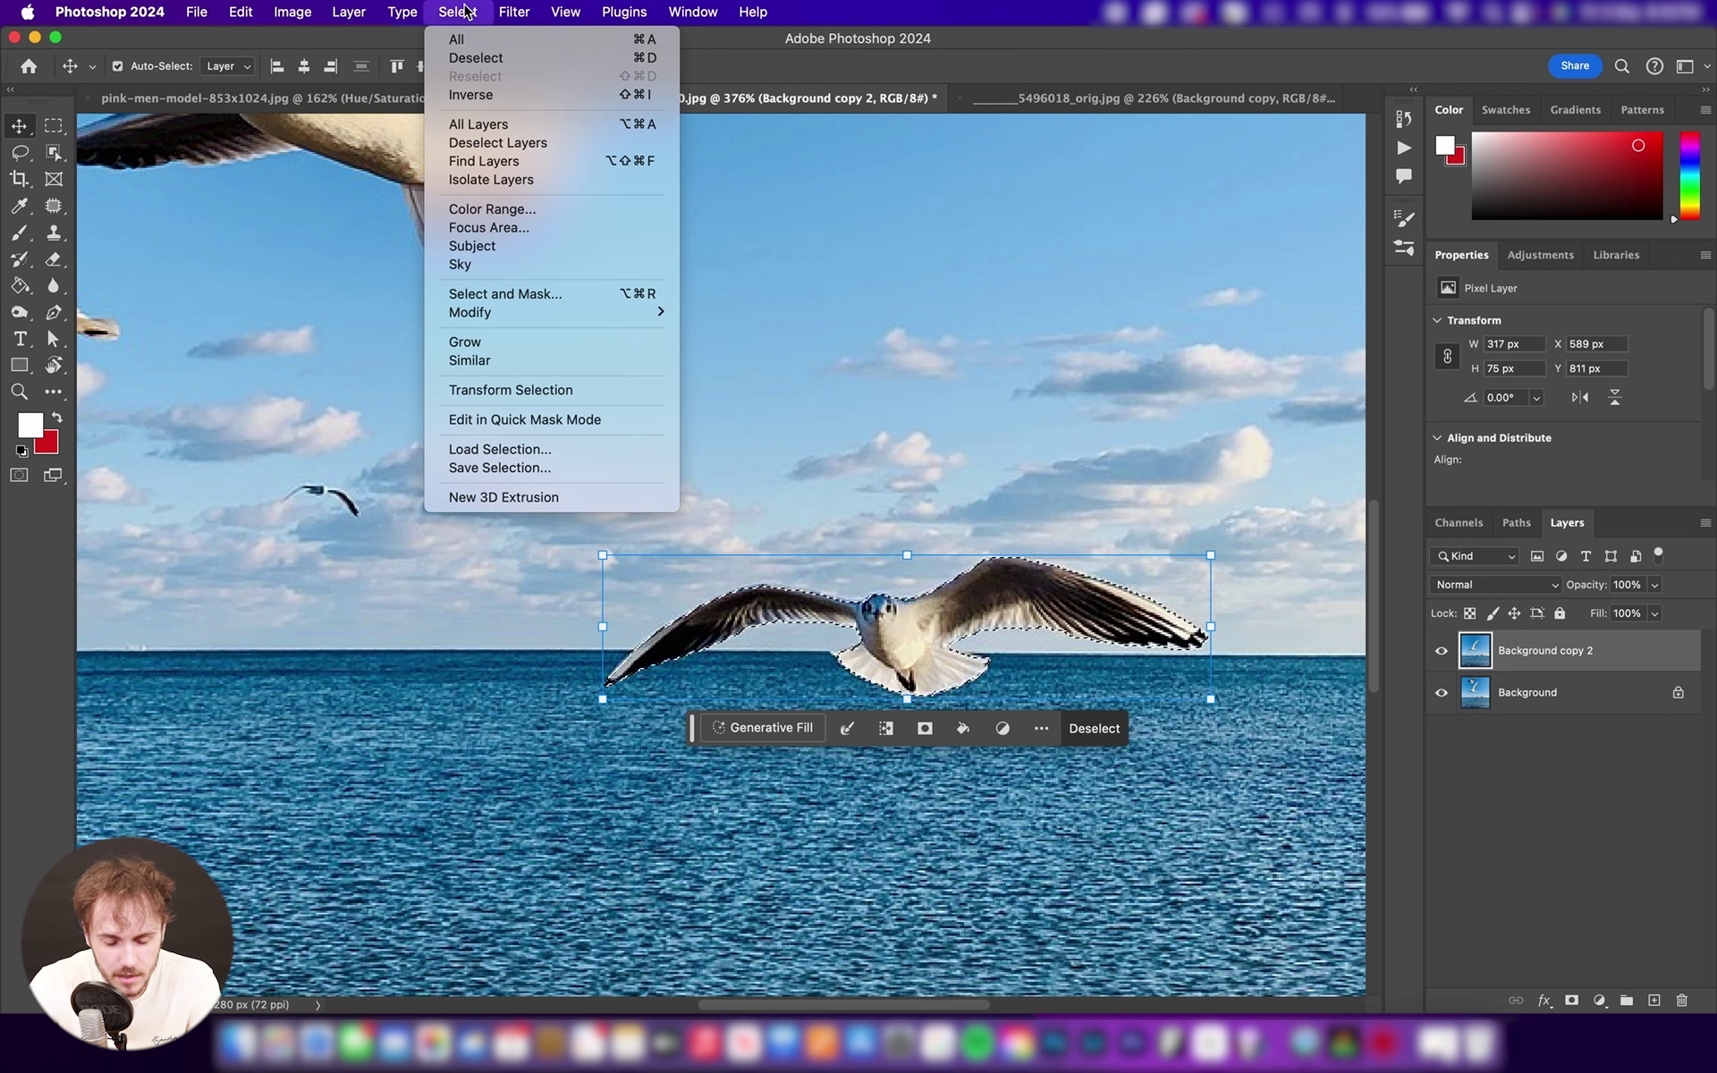
mouse_move(544, 314)
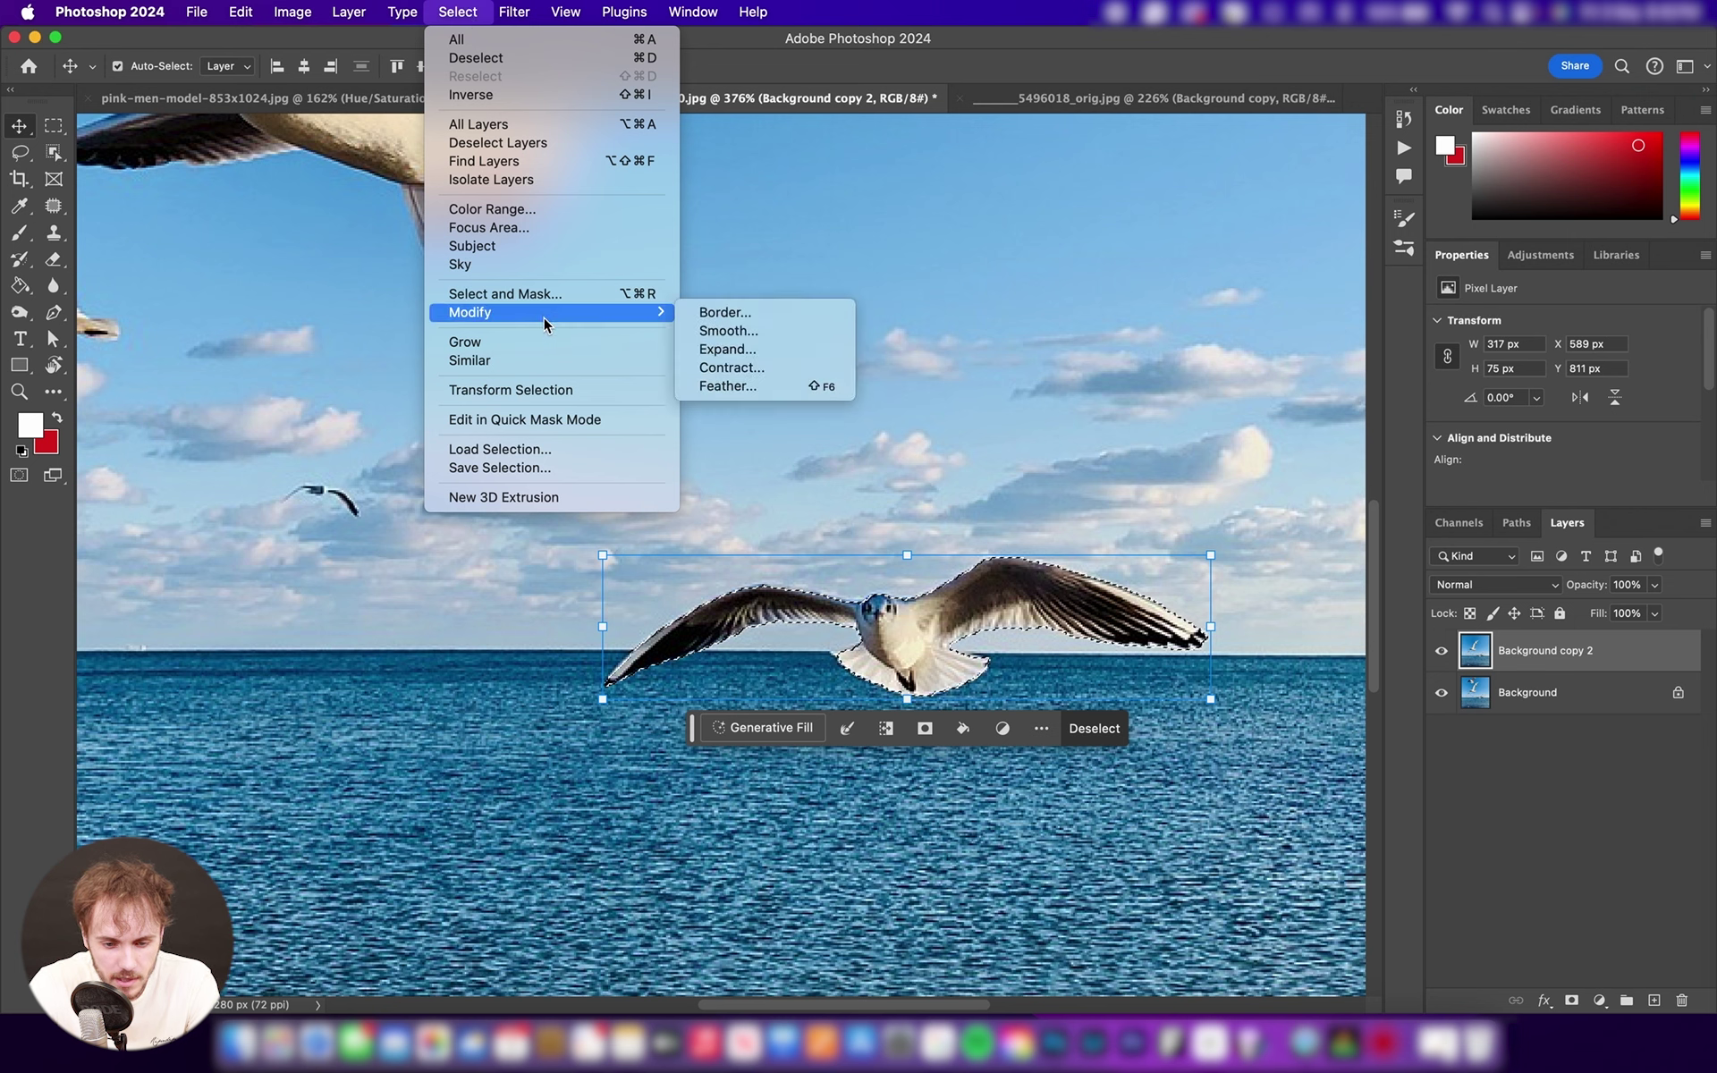
click(727, 349)
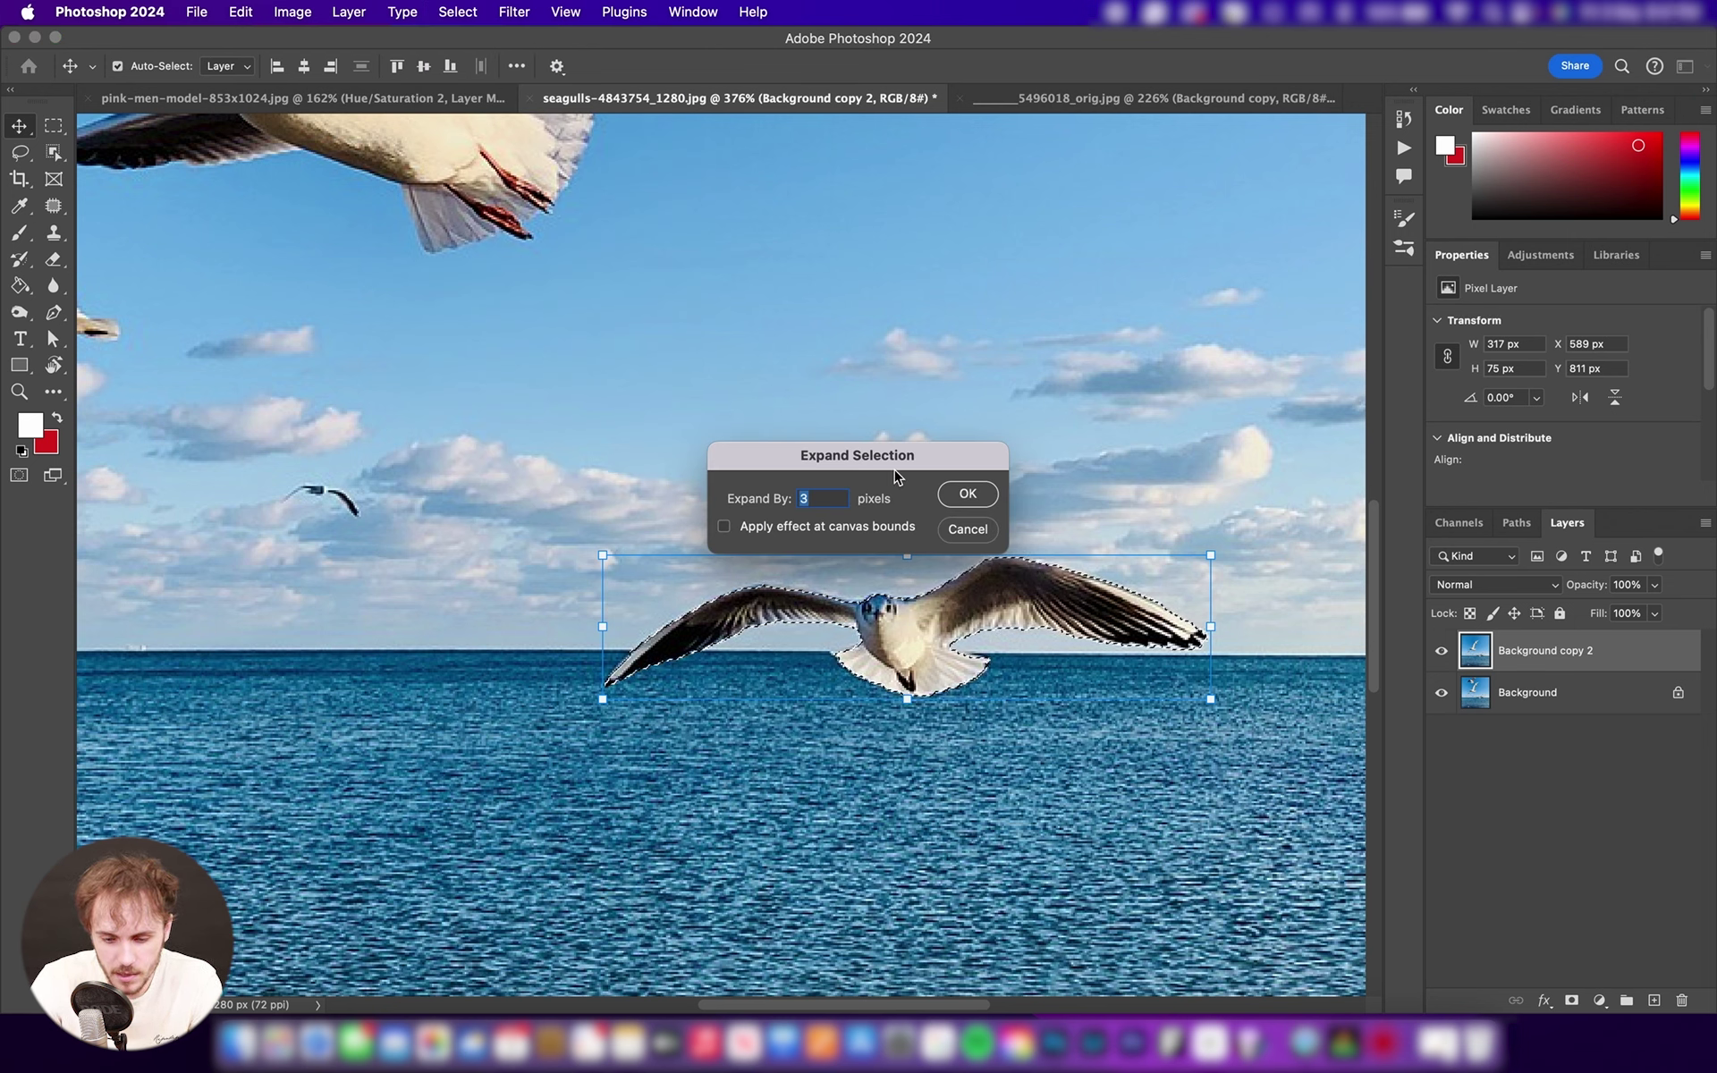
key(Return)
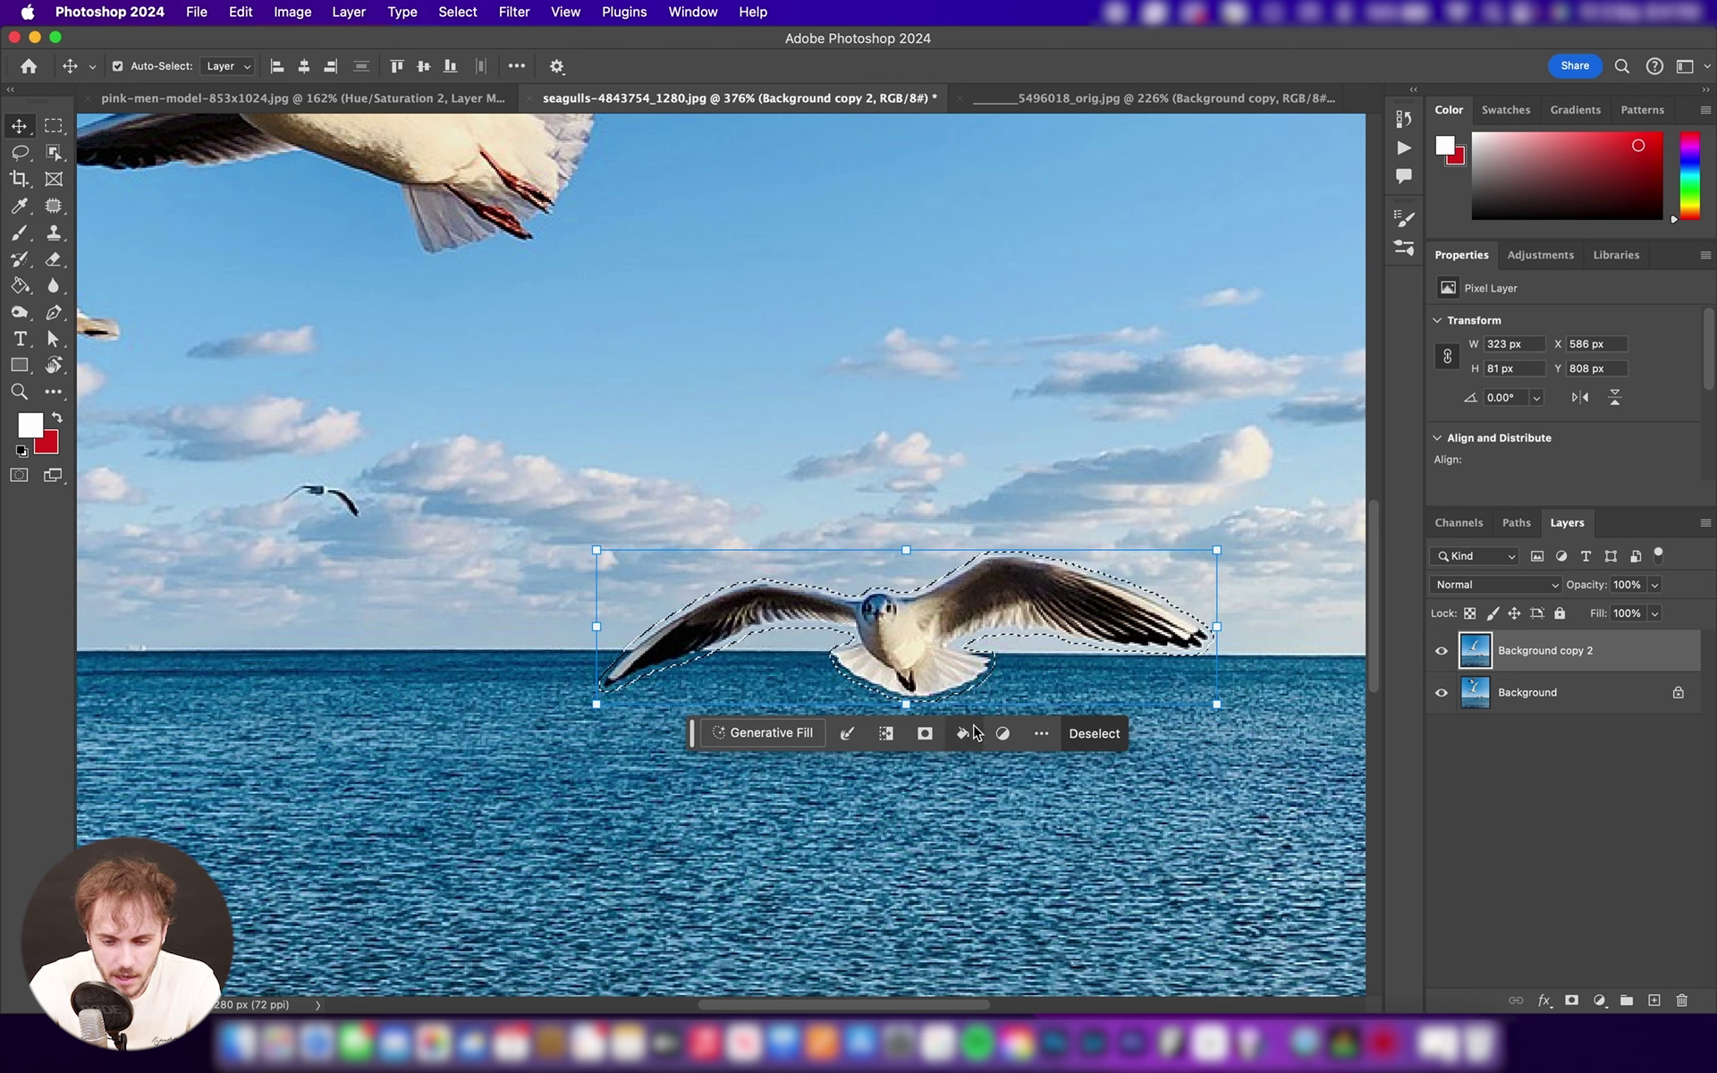
- Fill the seagull selection with Content-Aware contents in Normal mode at 100% opacity, and deselect it
click(962, 734)
click(995, 763)
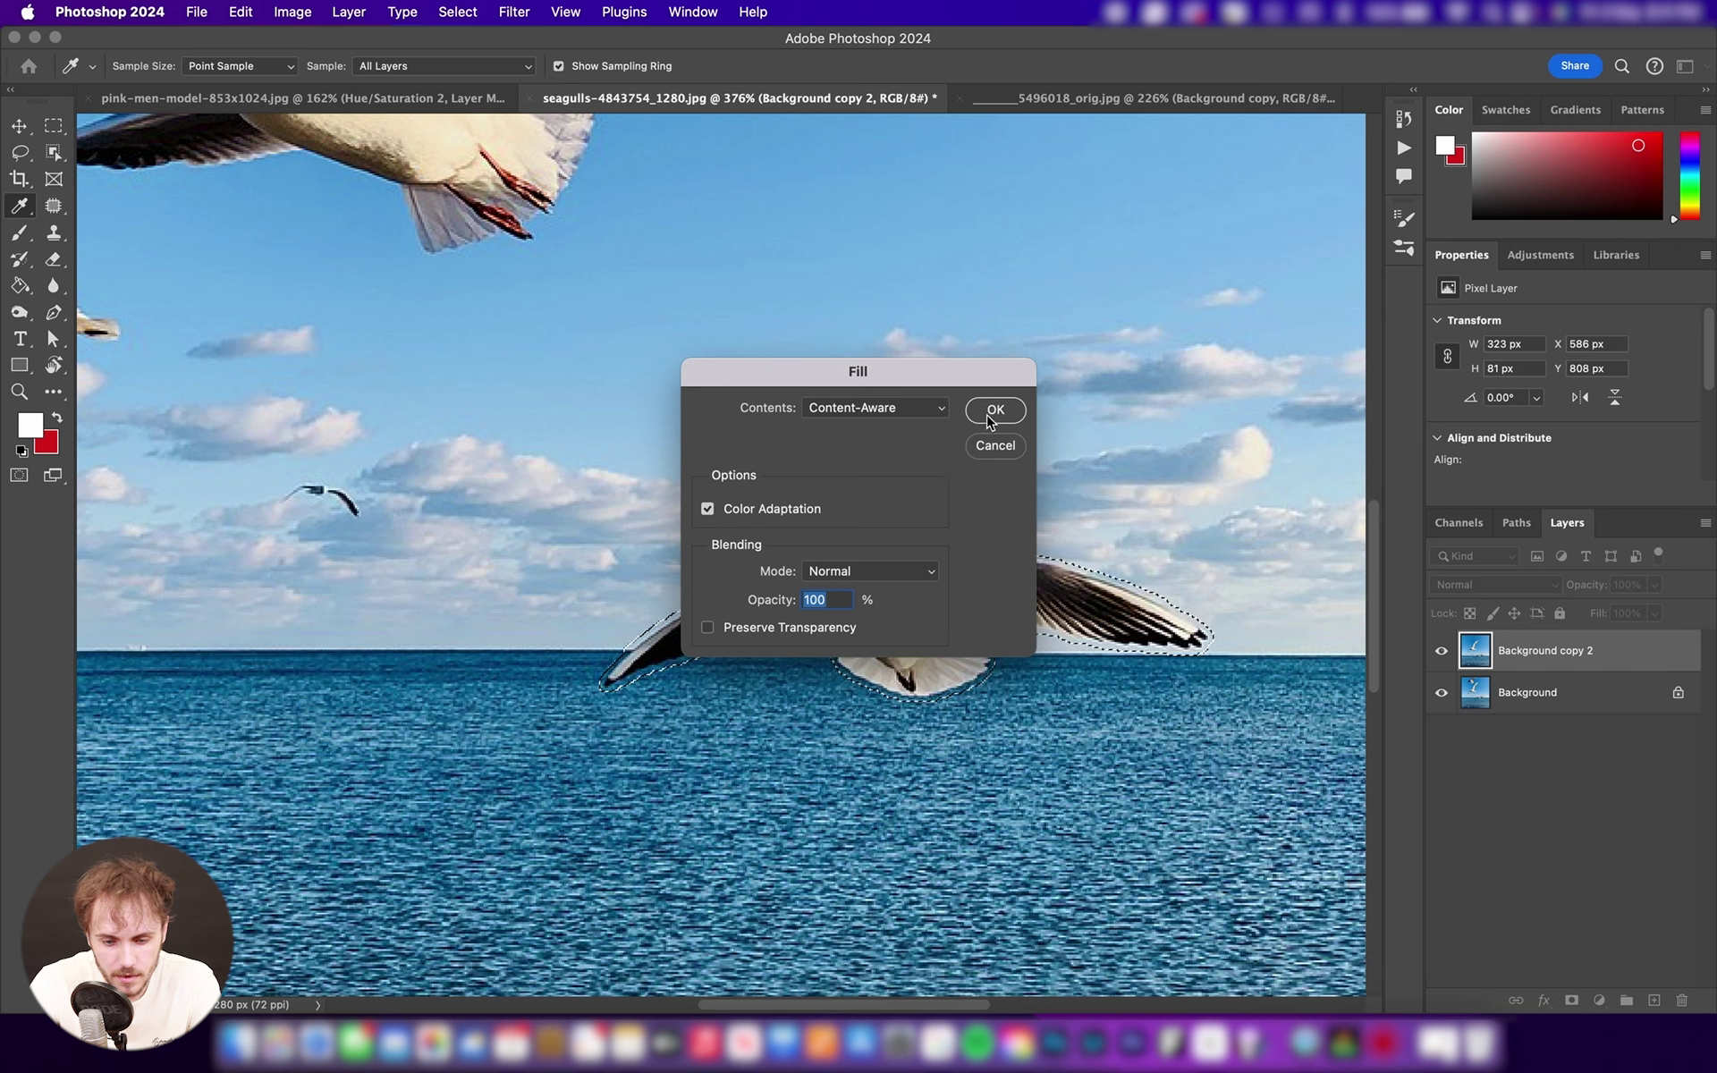
click(991, 413)
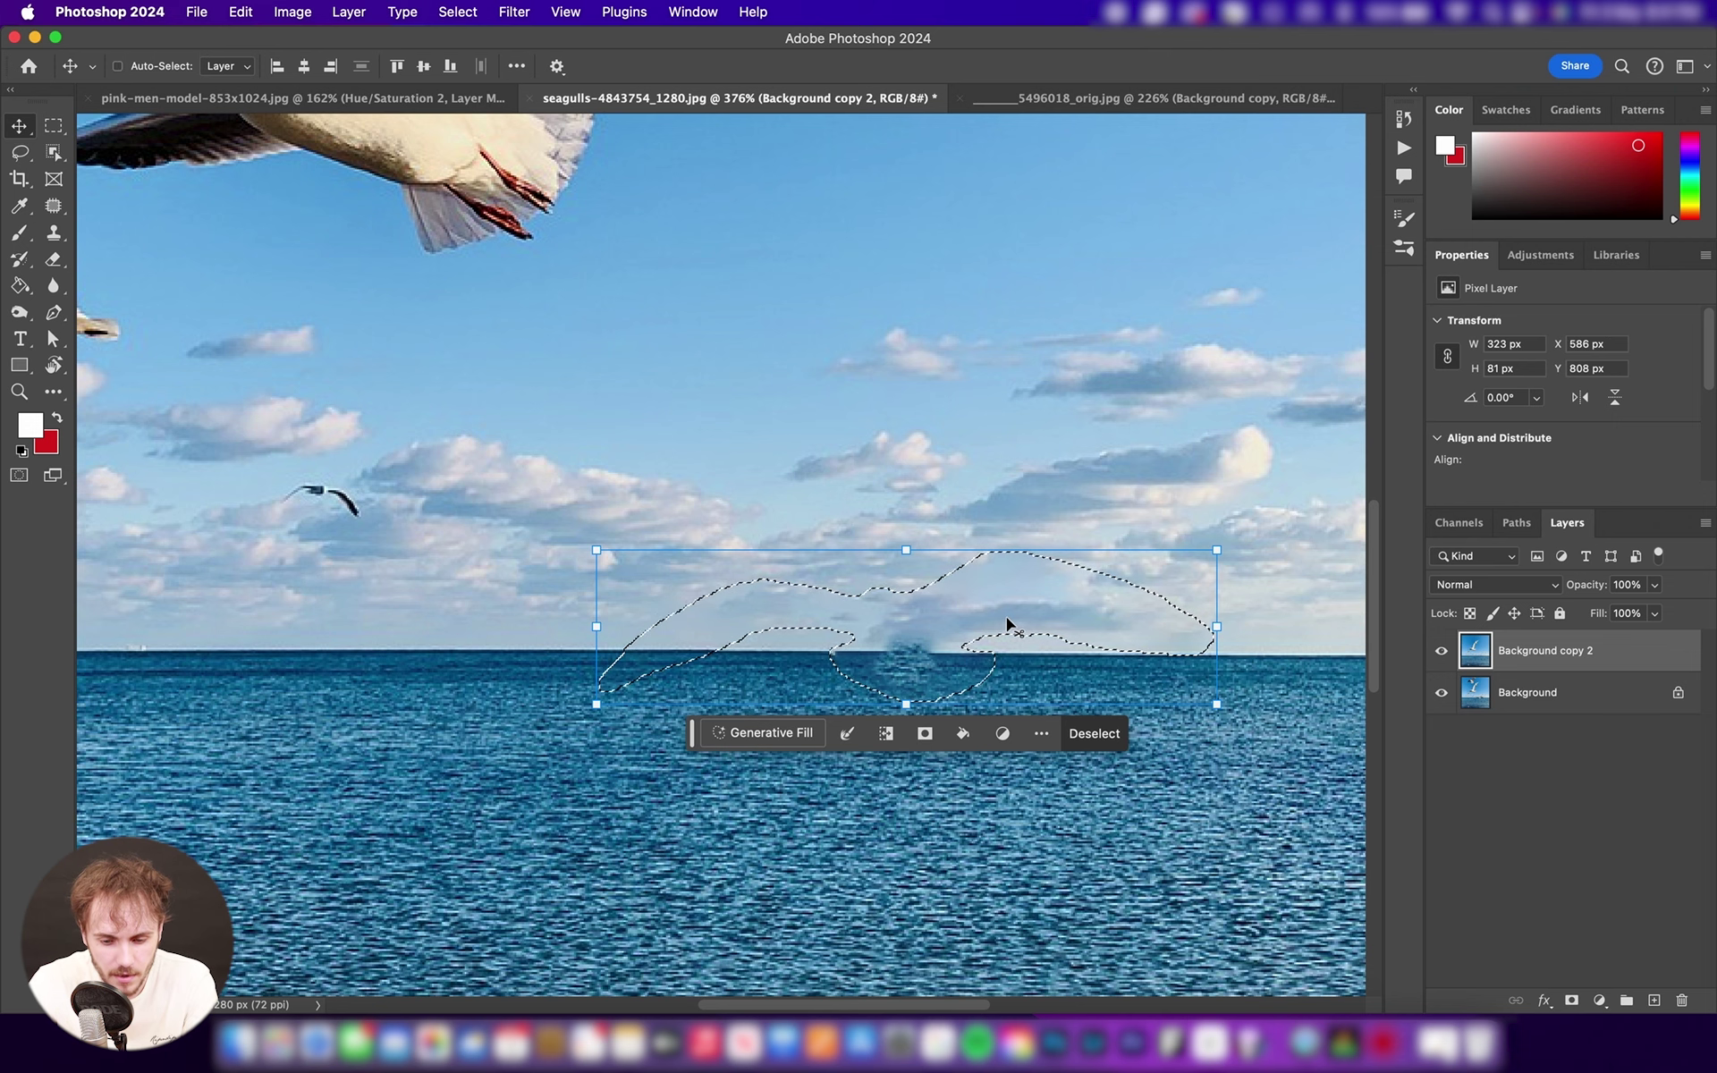
key(super+d)
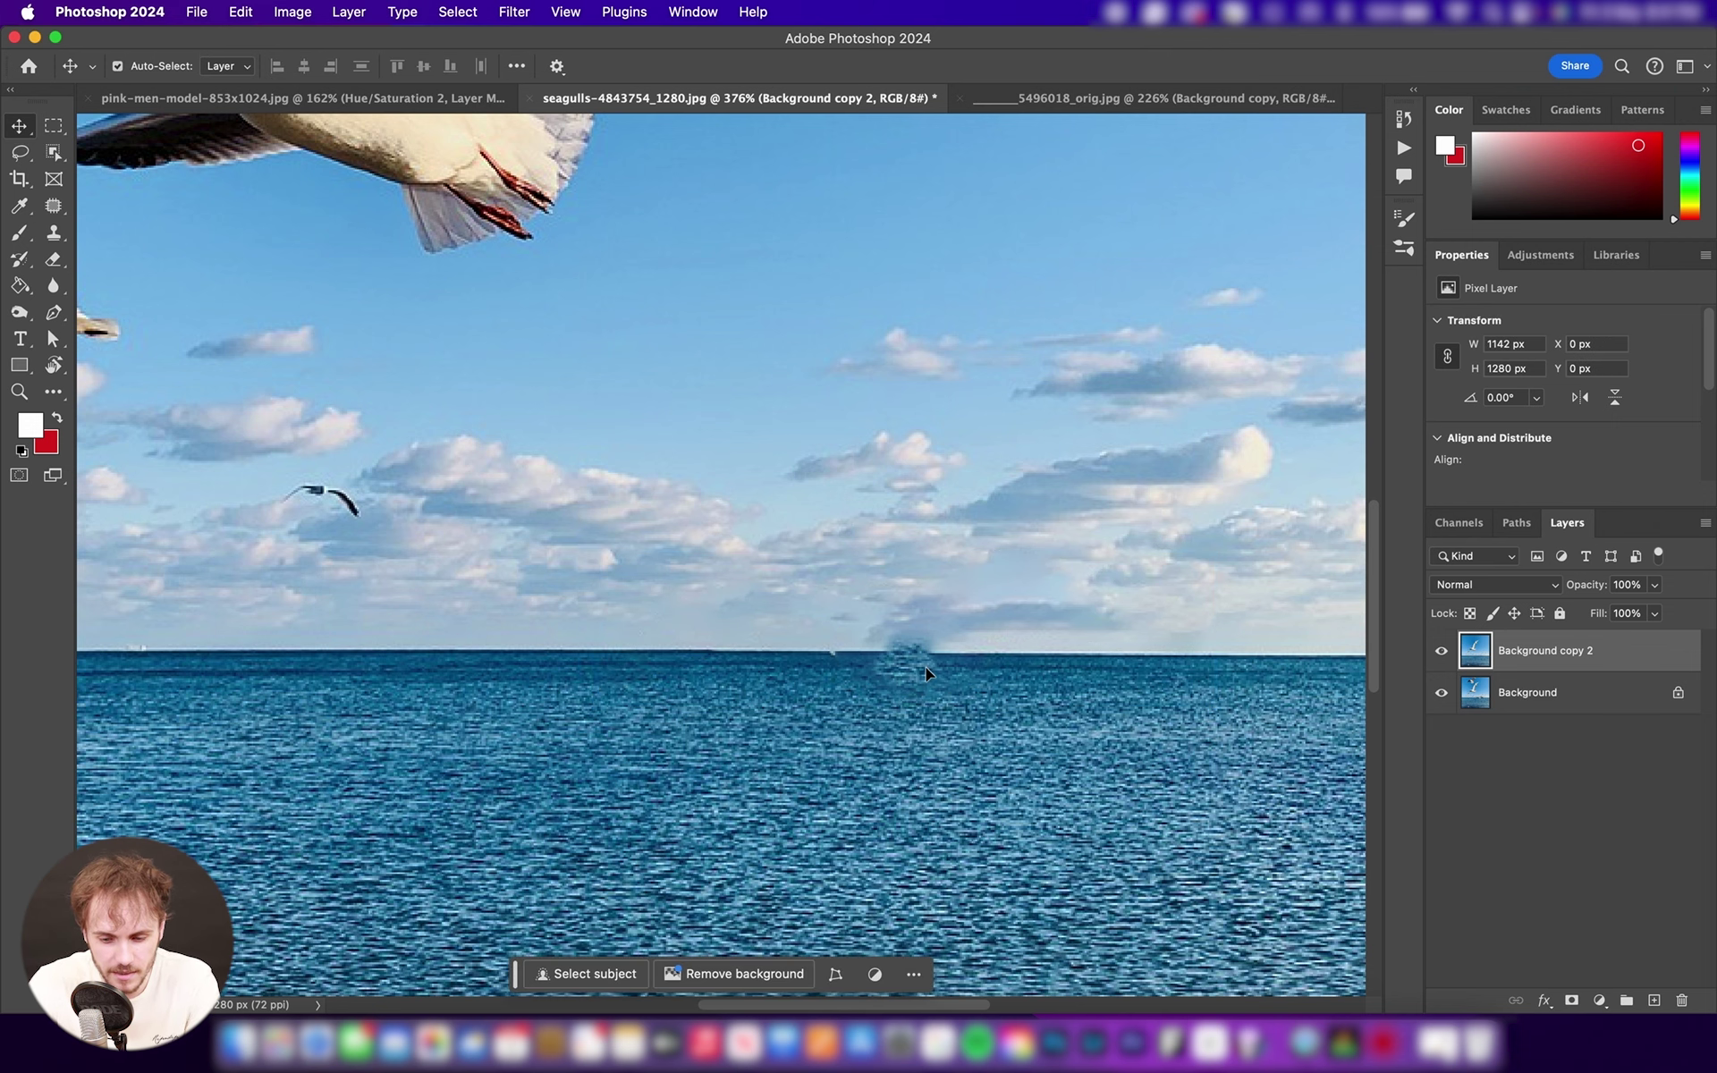
- Clone the clean horizon line over the smudge left by the fill with the Clone Stamp tool
scroll(925, 667, right, 5)
click(54, 232)
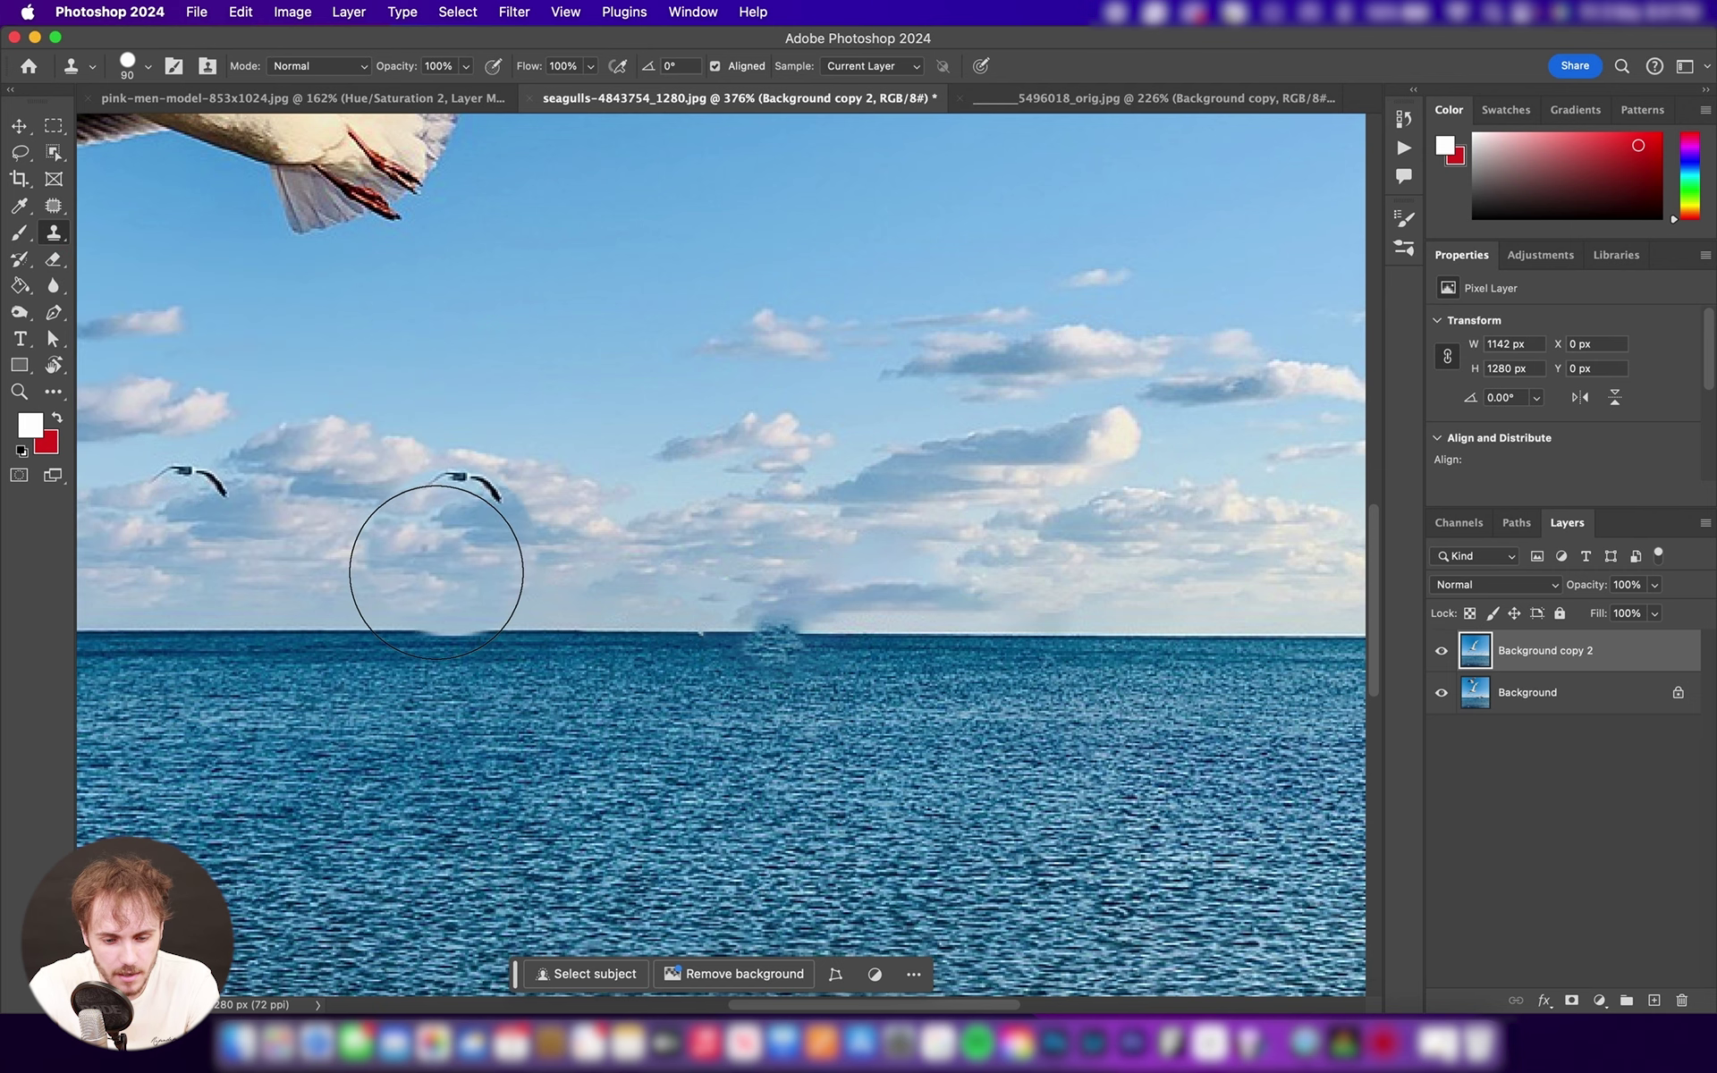
alt+click(467, 627)
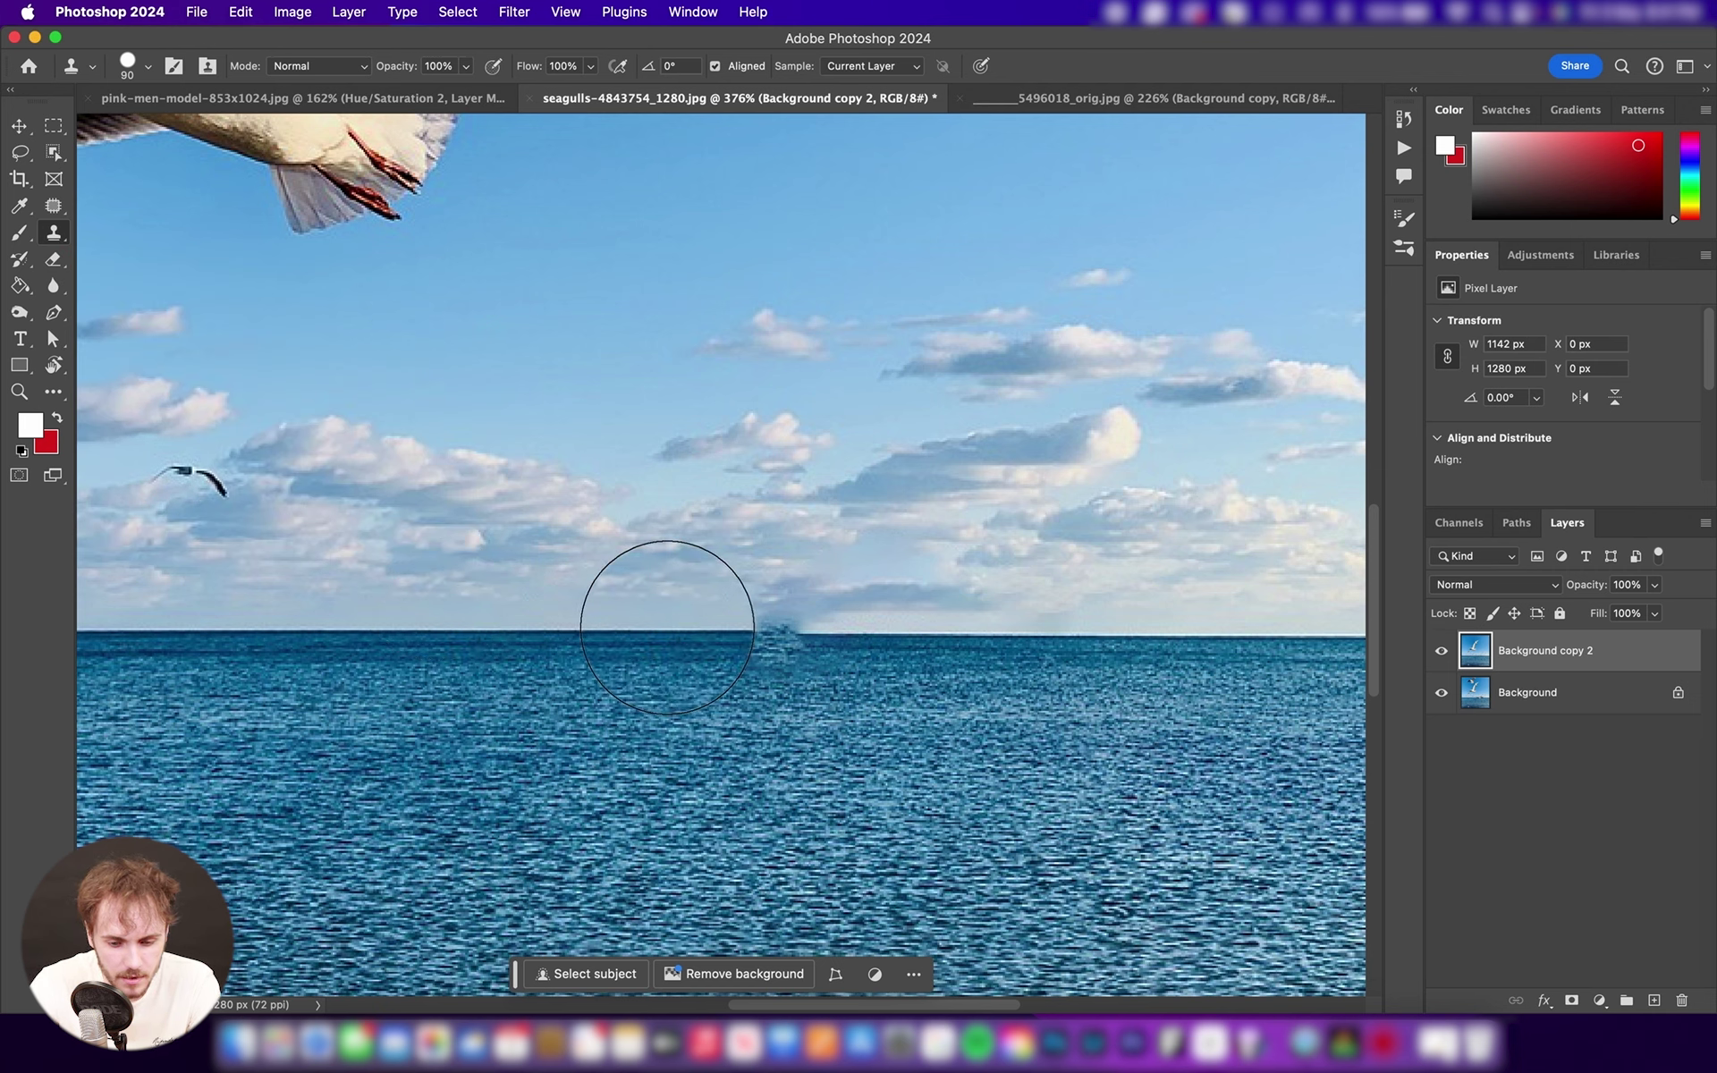
drag(667, 627, 747, 631)
- Blend the leftover step in the horizon with the Healing Brush, sampling the horizon line beside it
key(j)
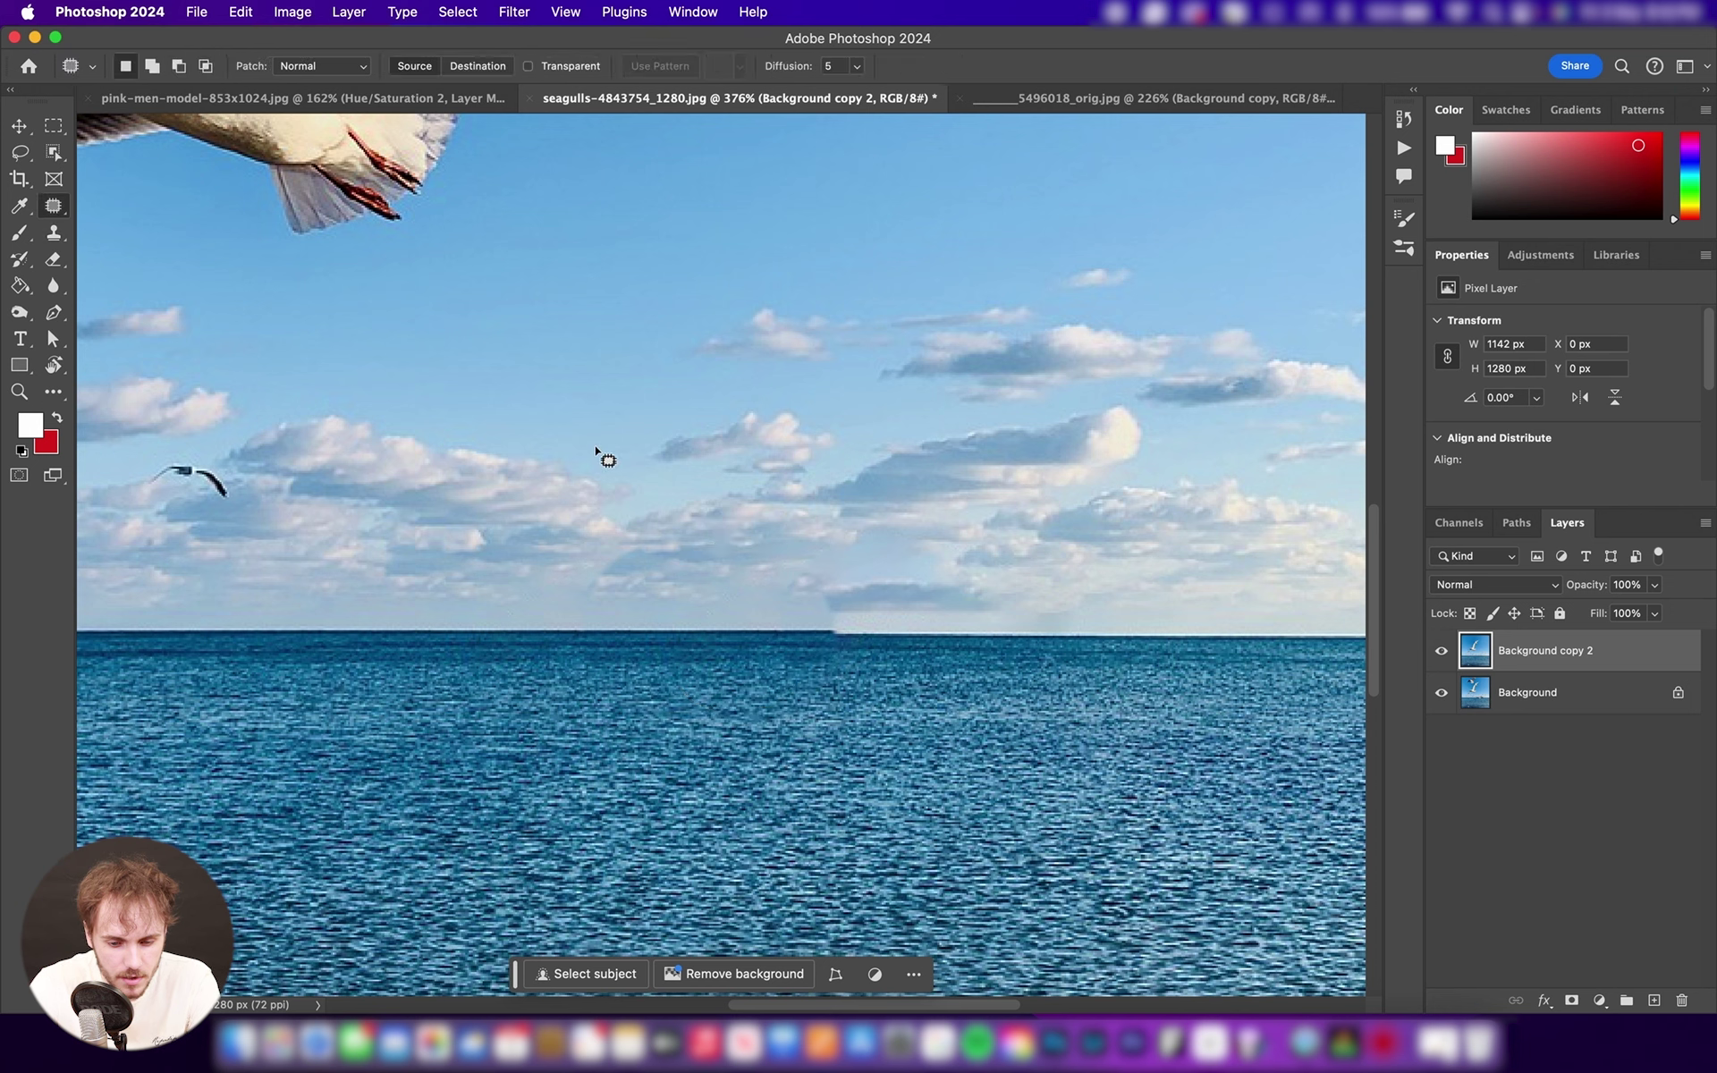
right_click(52, 207)
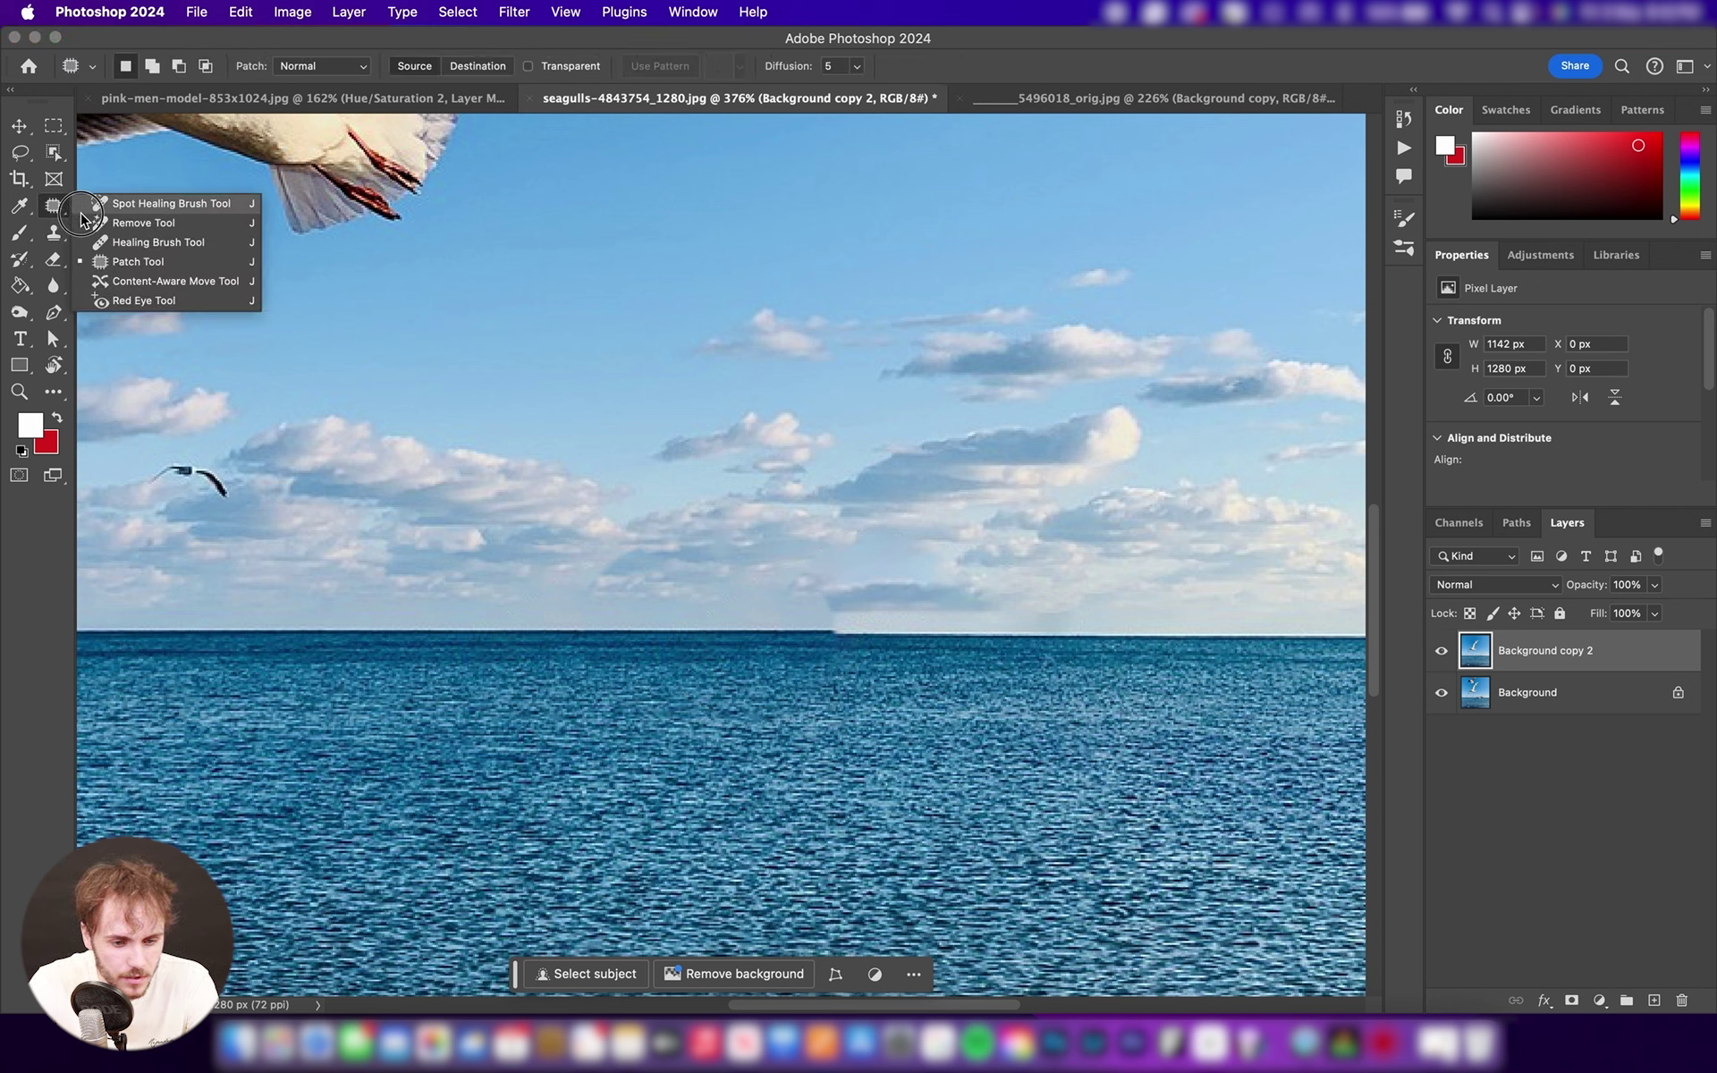
click(177, 250)
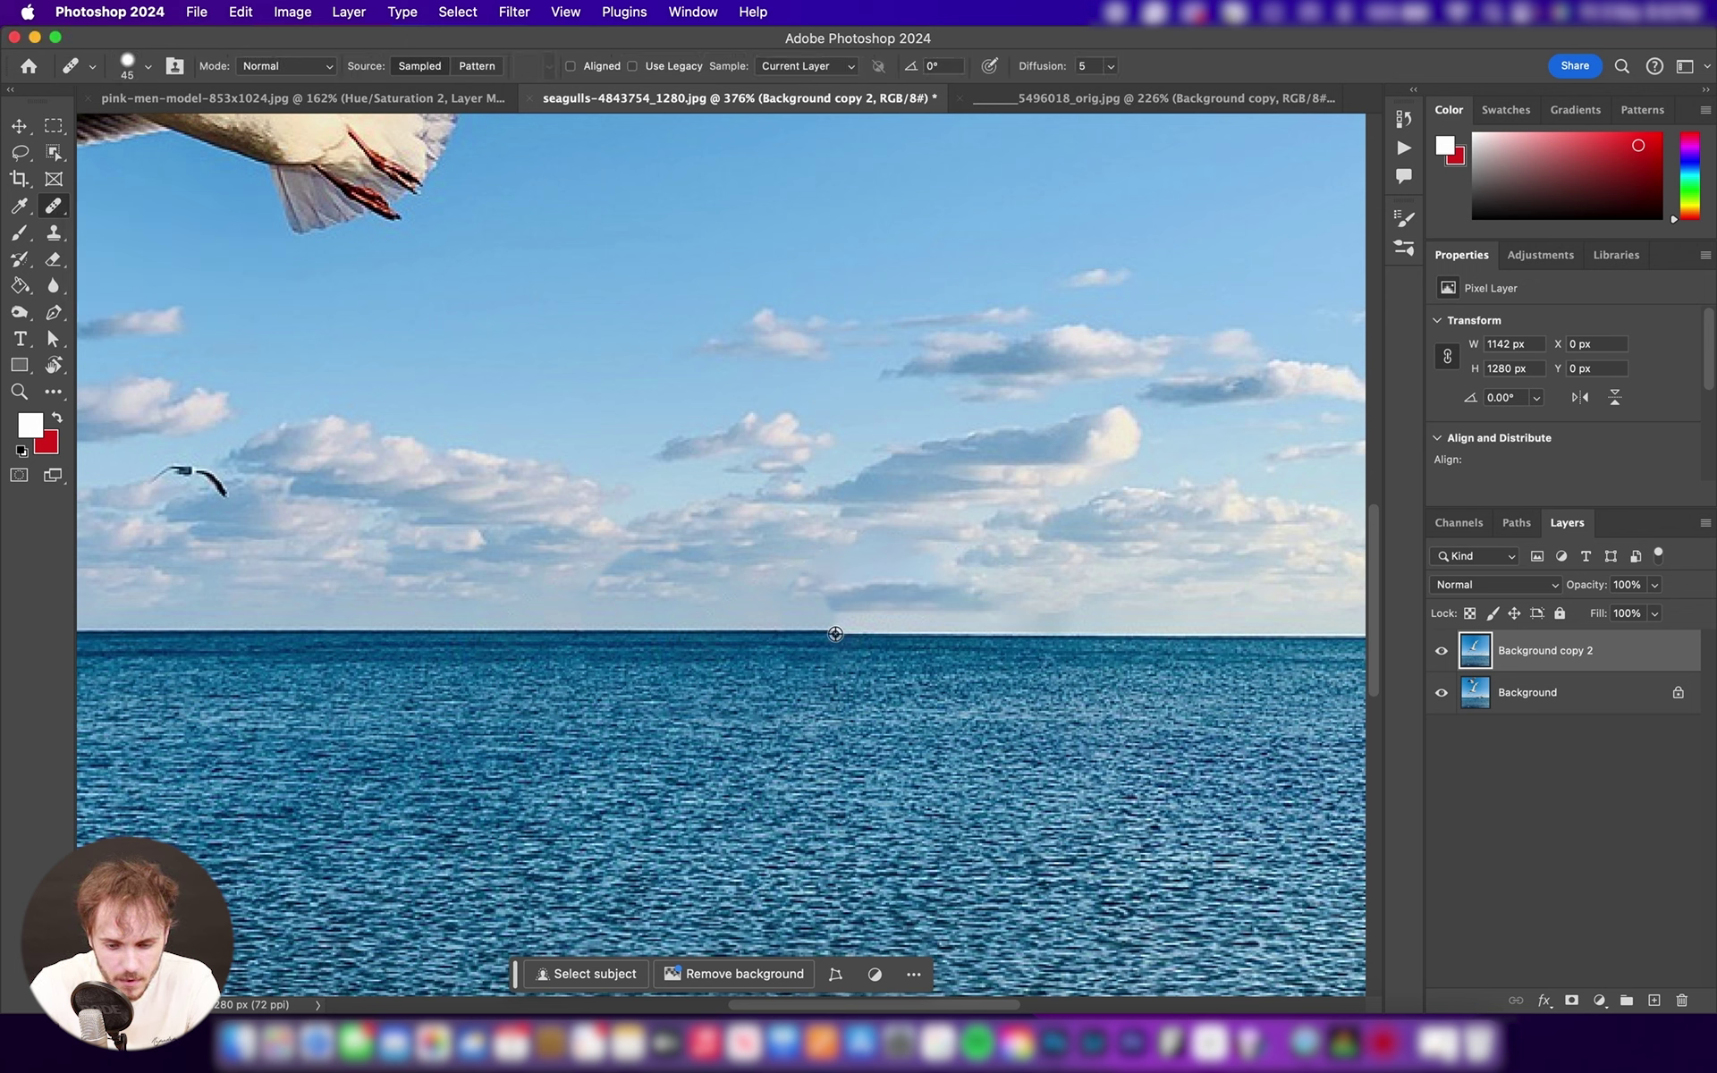
alt+click(975, 632)
mouse_move(851, 613)
mouse_down()
mouse_move(835, 605)
mouse_move(837, 628)
mouse_up()
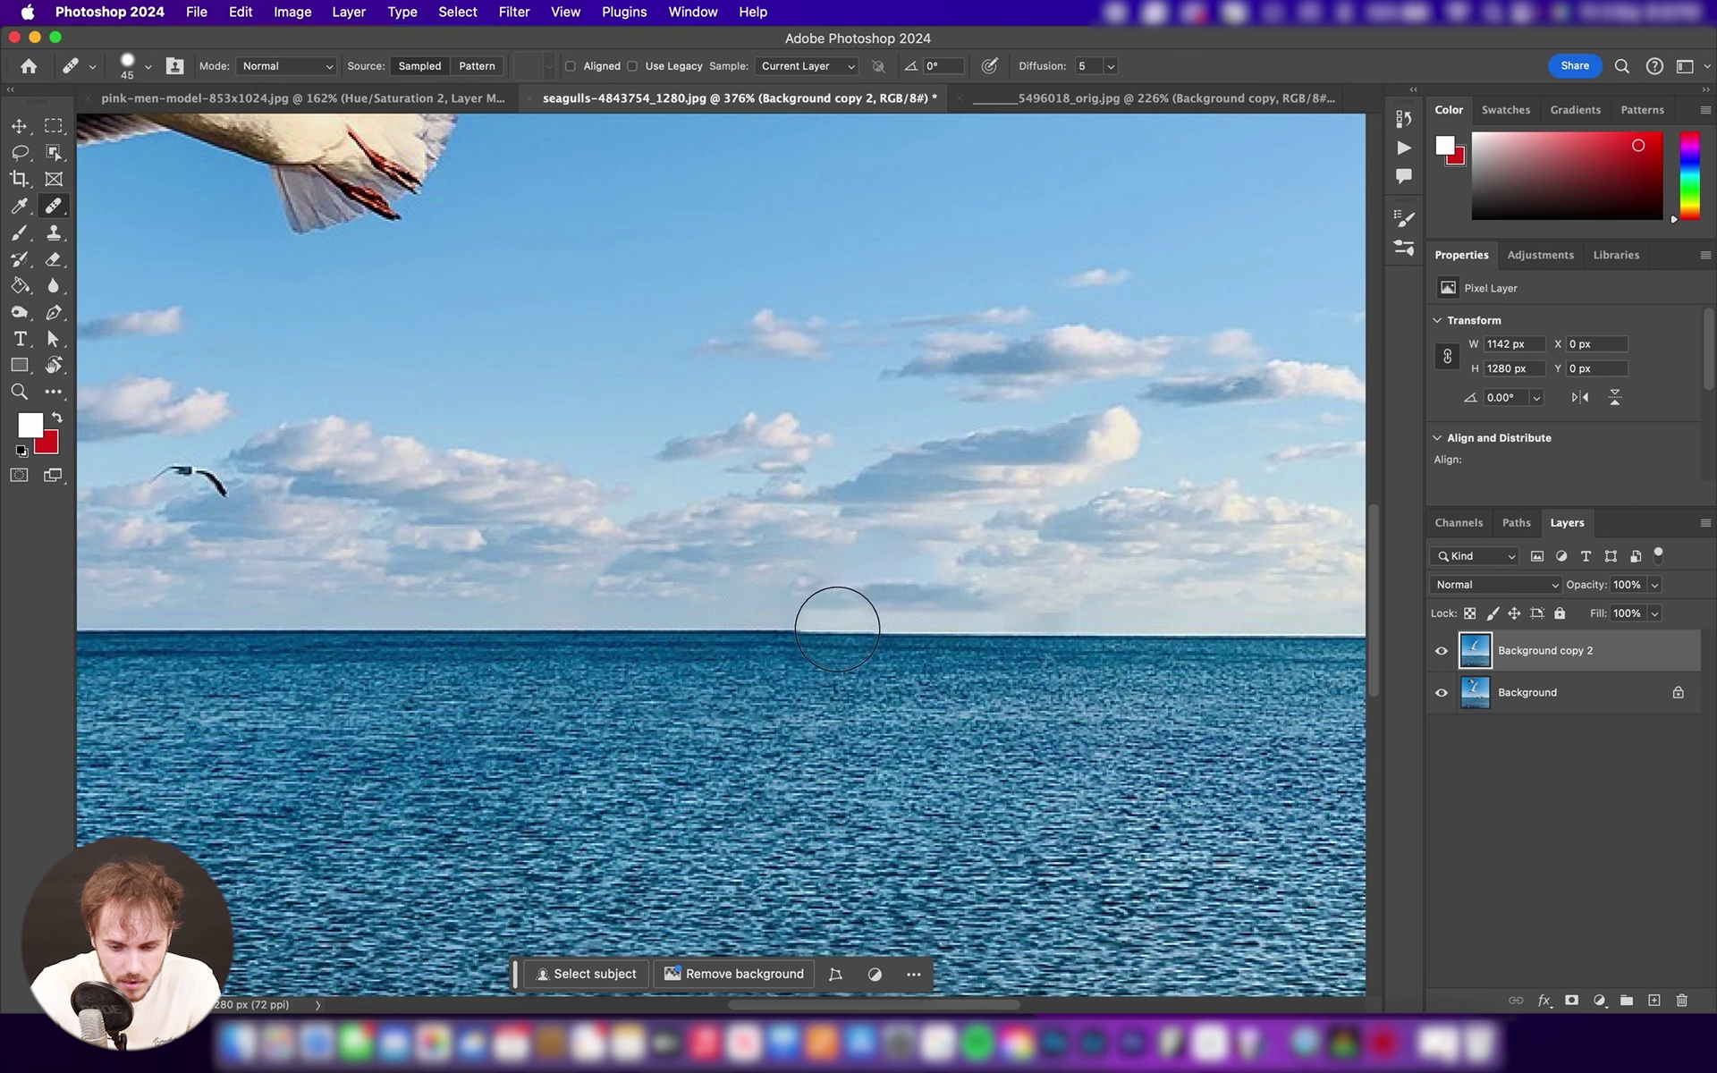
click(1113, 645)
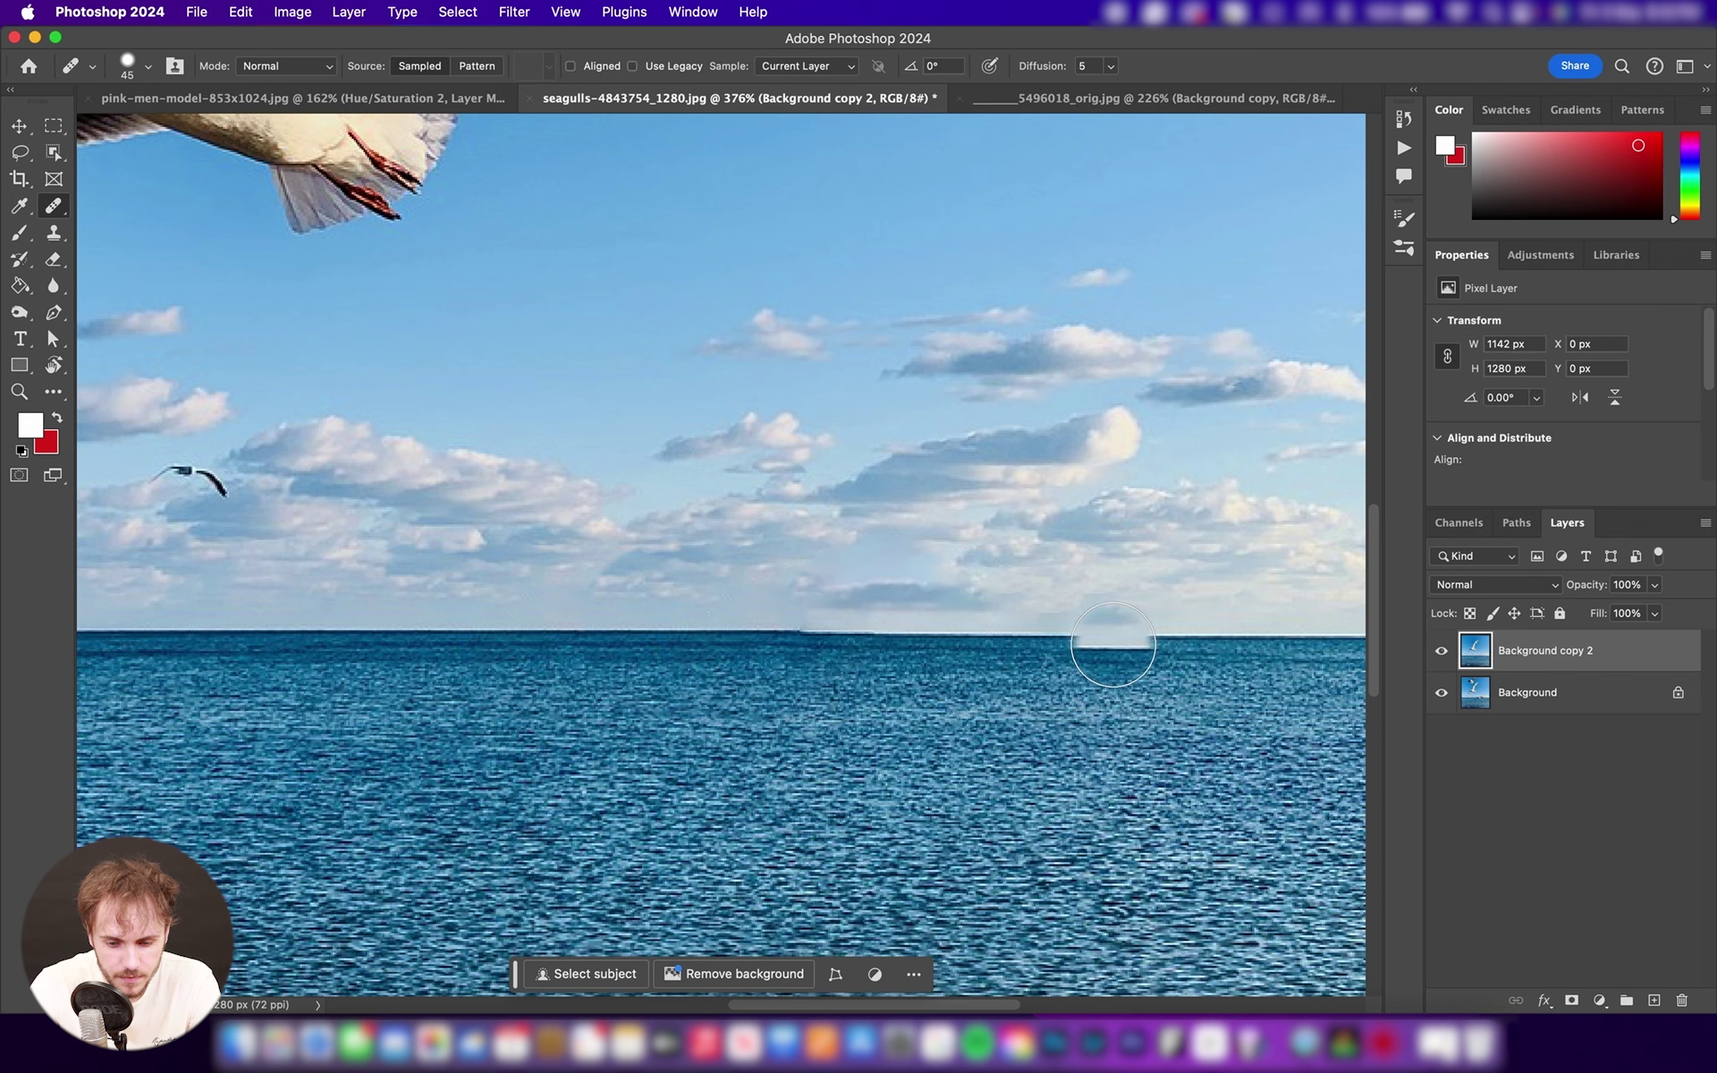
- Compare the retouched photo with the original by repeatedly hiding and showing the Background copy 2 layer
key(super+0)
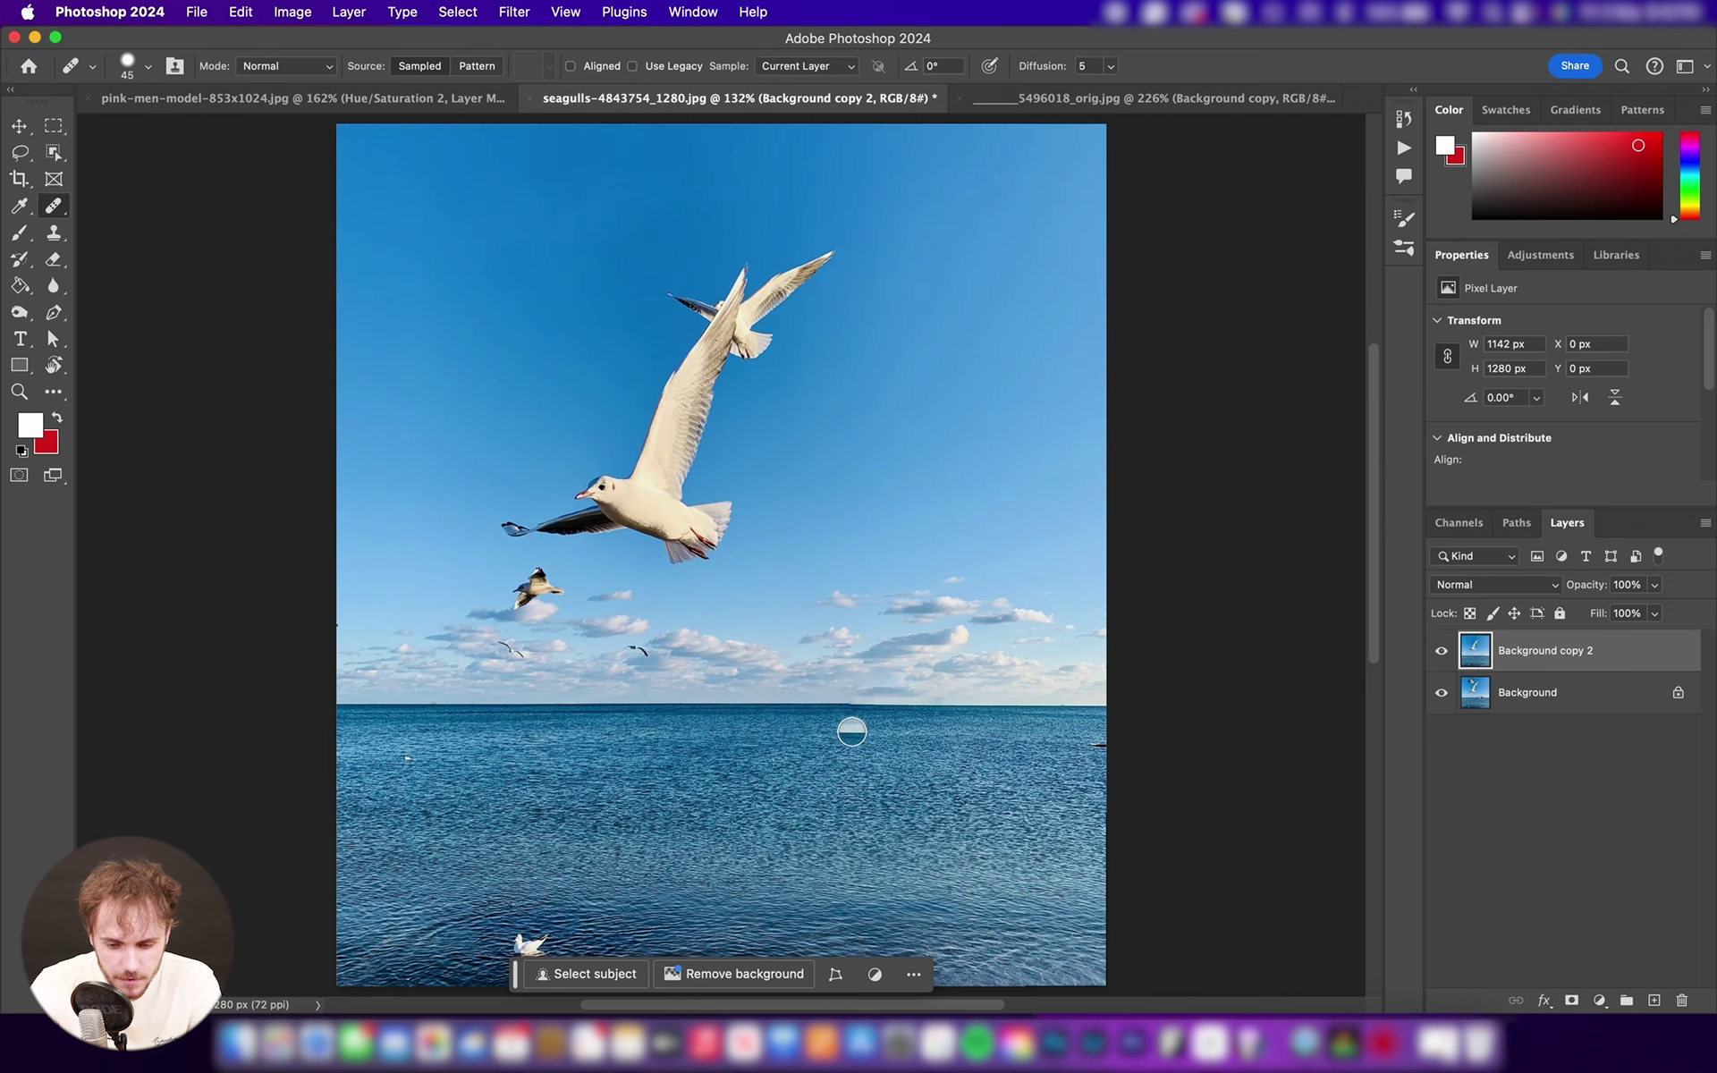
scroll(854, 732, up, 3)
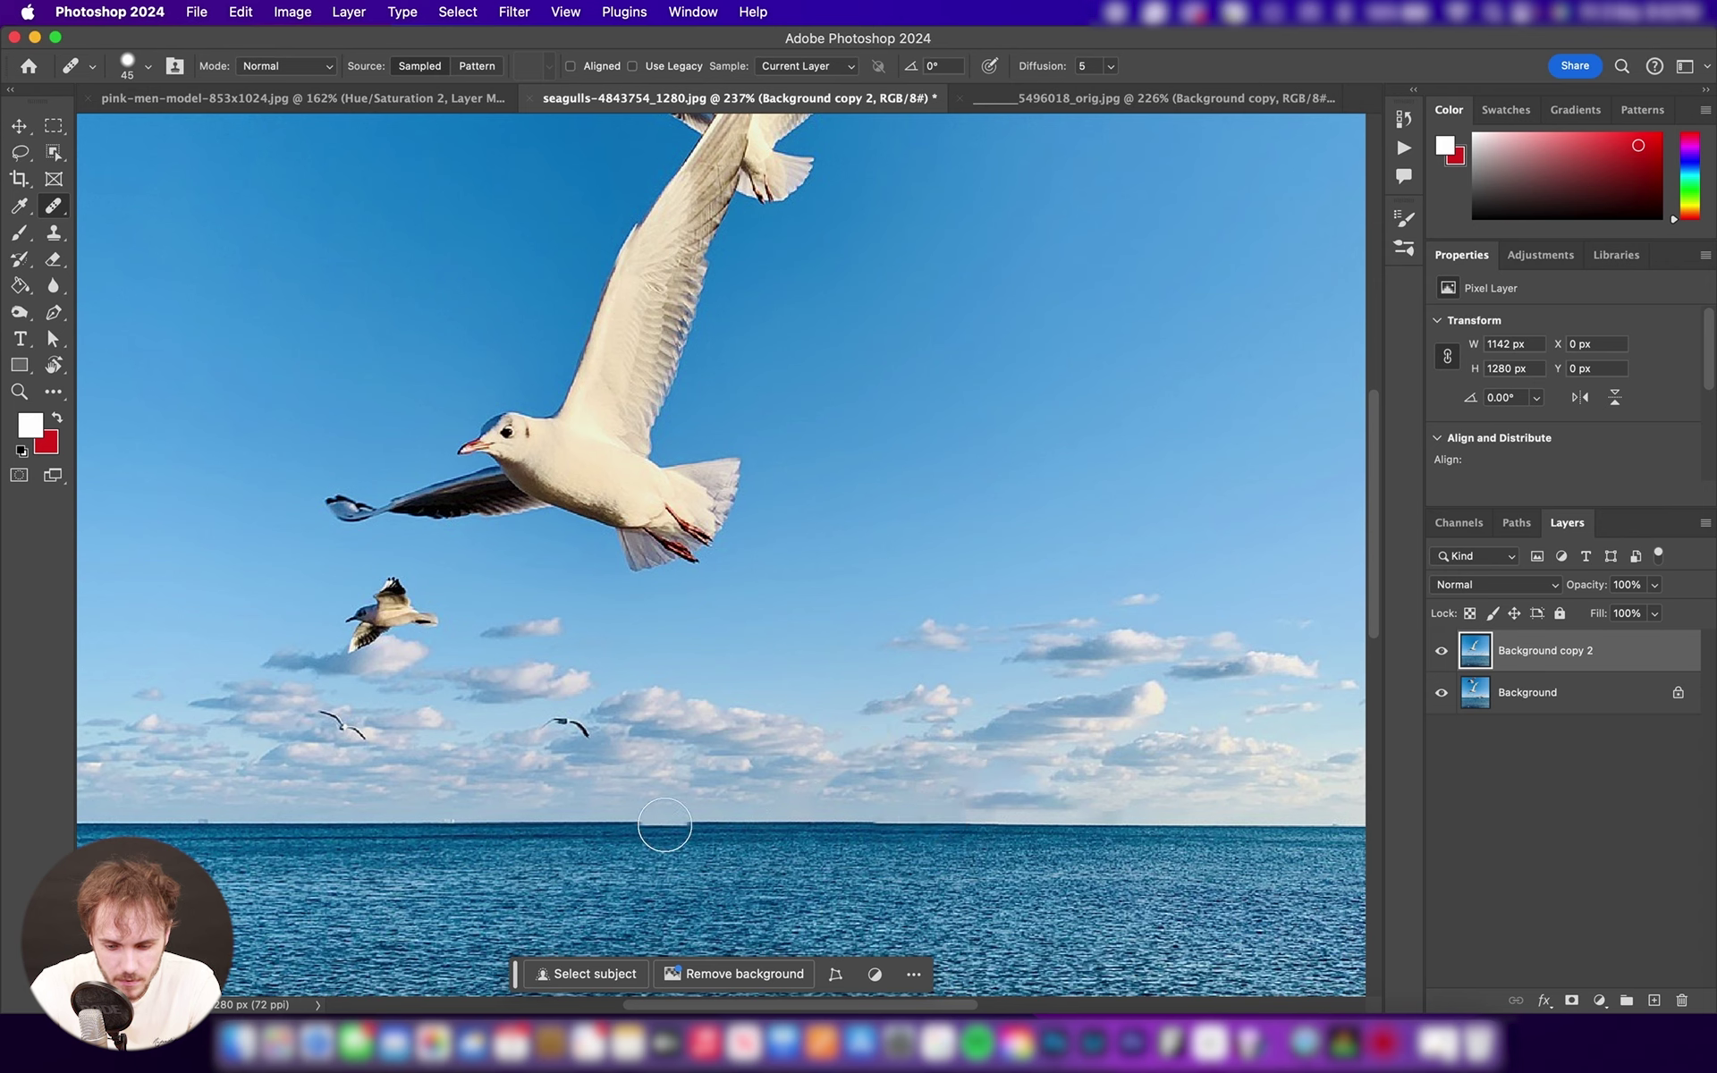
scroll(665, 825, down, 5)
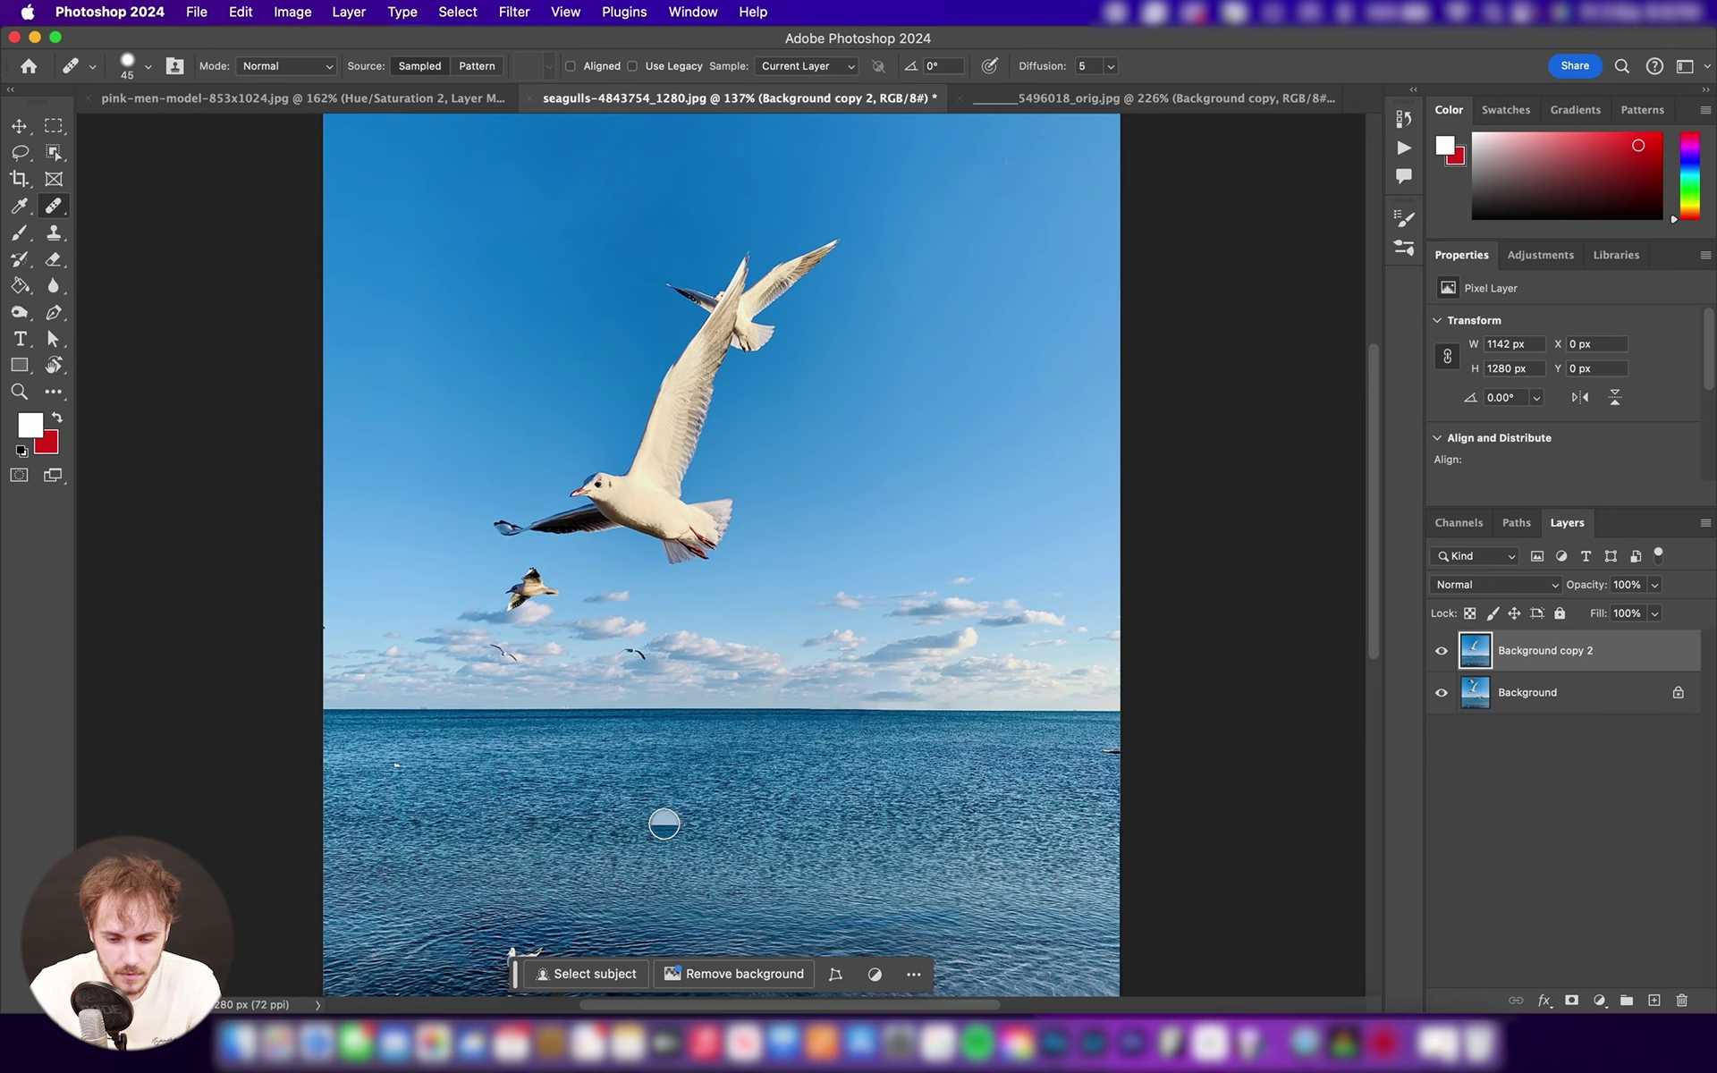
scroll(665, 824, down, 1)
click(1441, 651)
click(1441, 651)
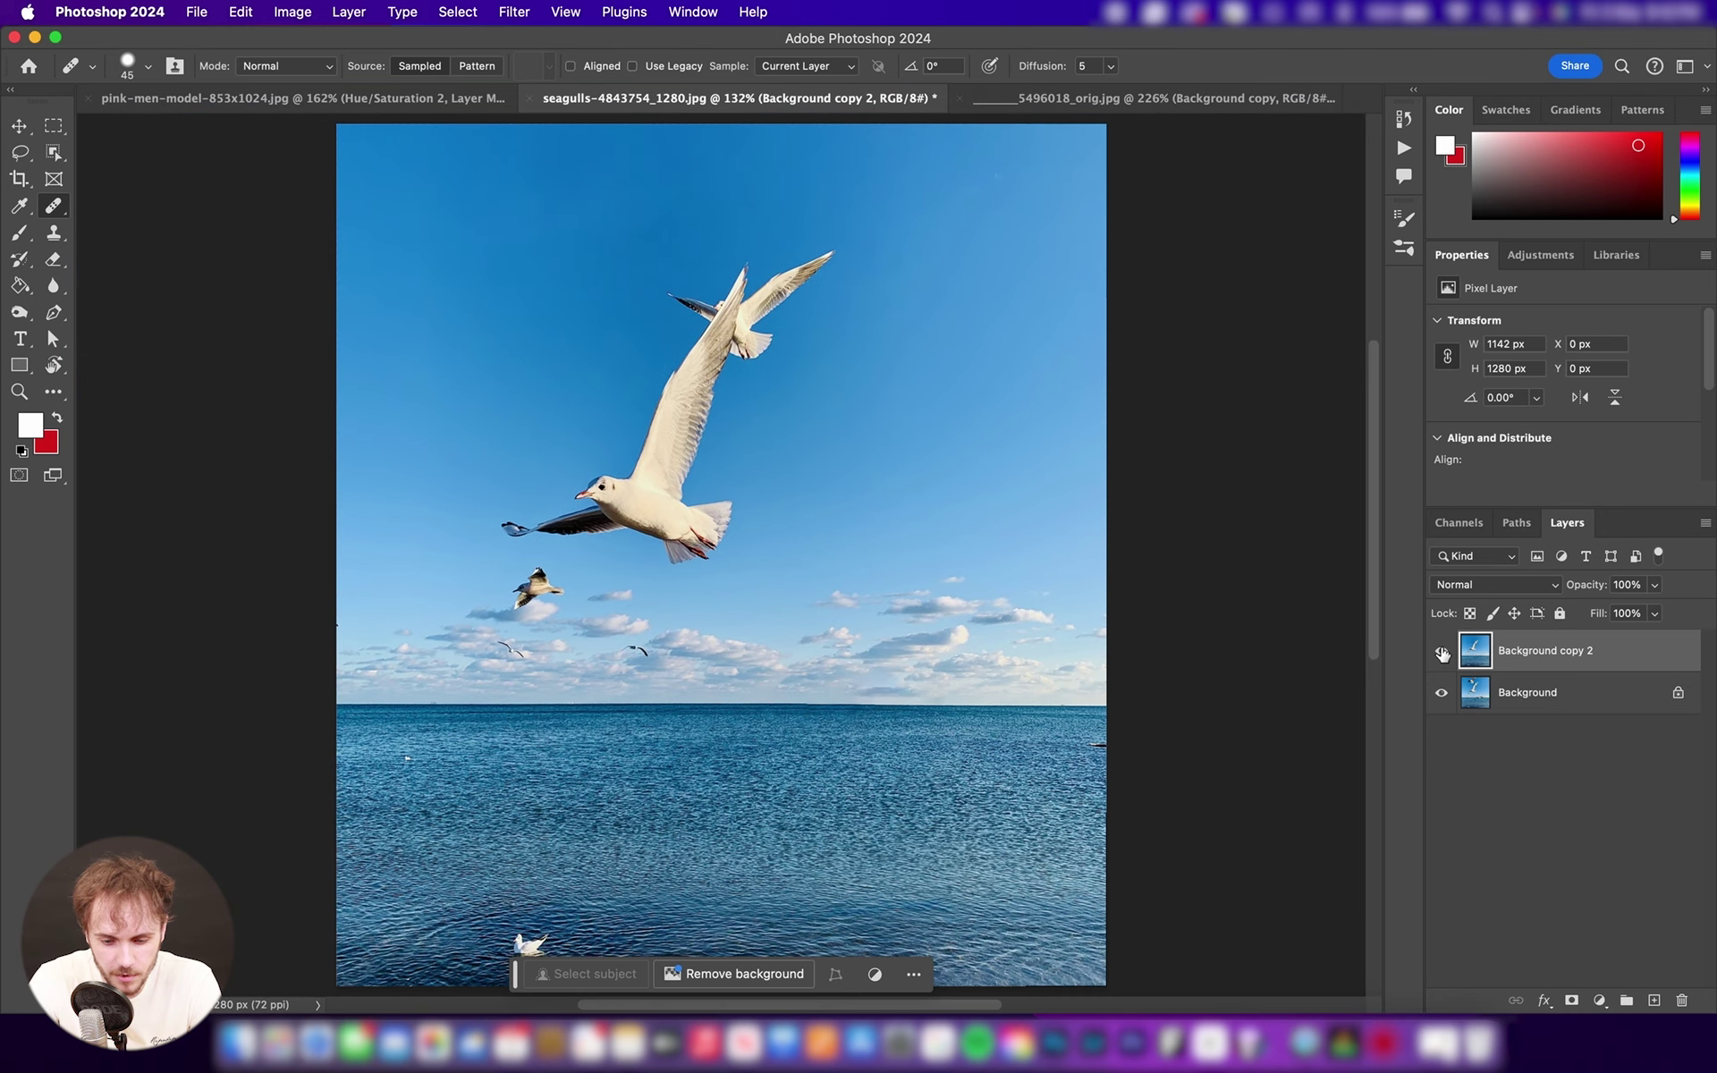
click(1442, 651)
click(1442, 651)
click(1442, 652)
click(1441, 652)
click(1441, 652)
click(1442, 652)
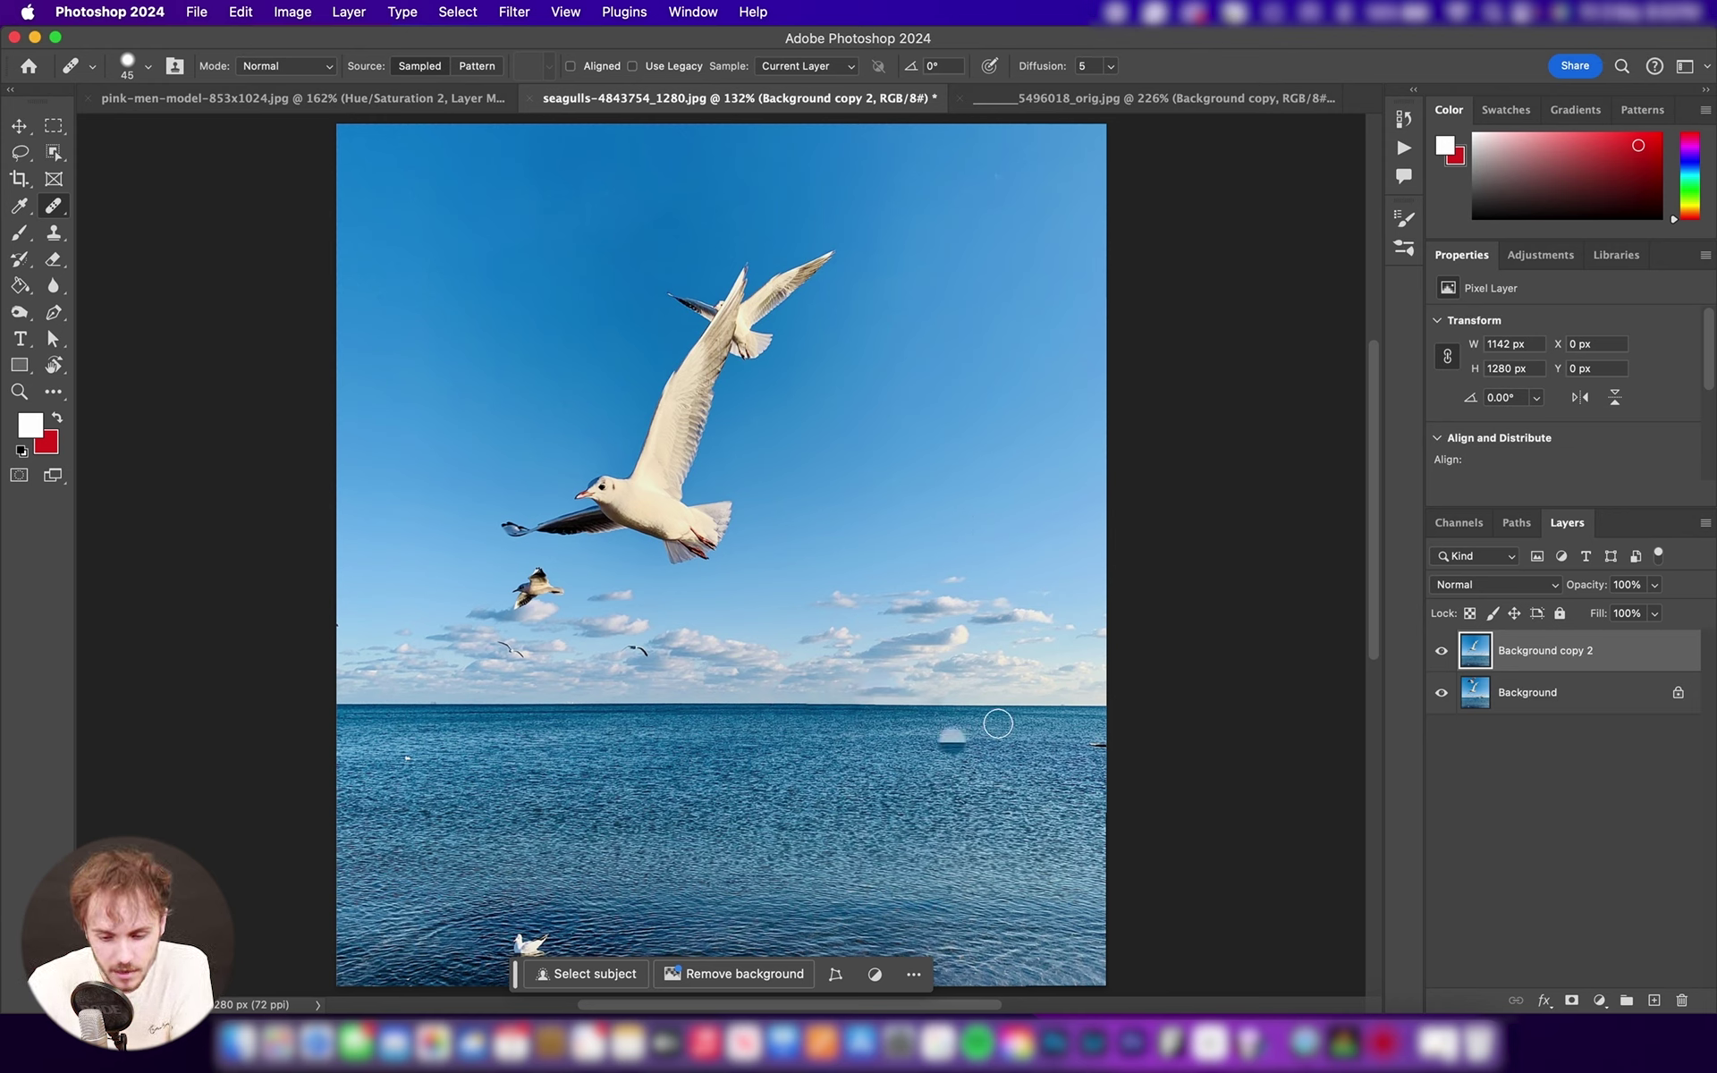
click(1443, 654)
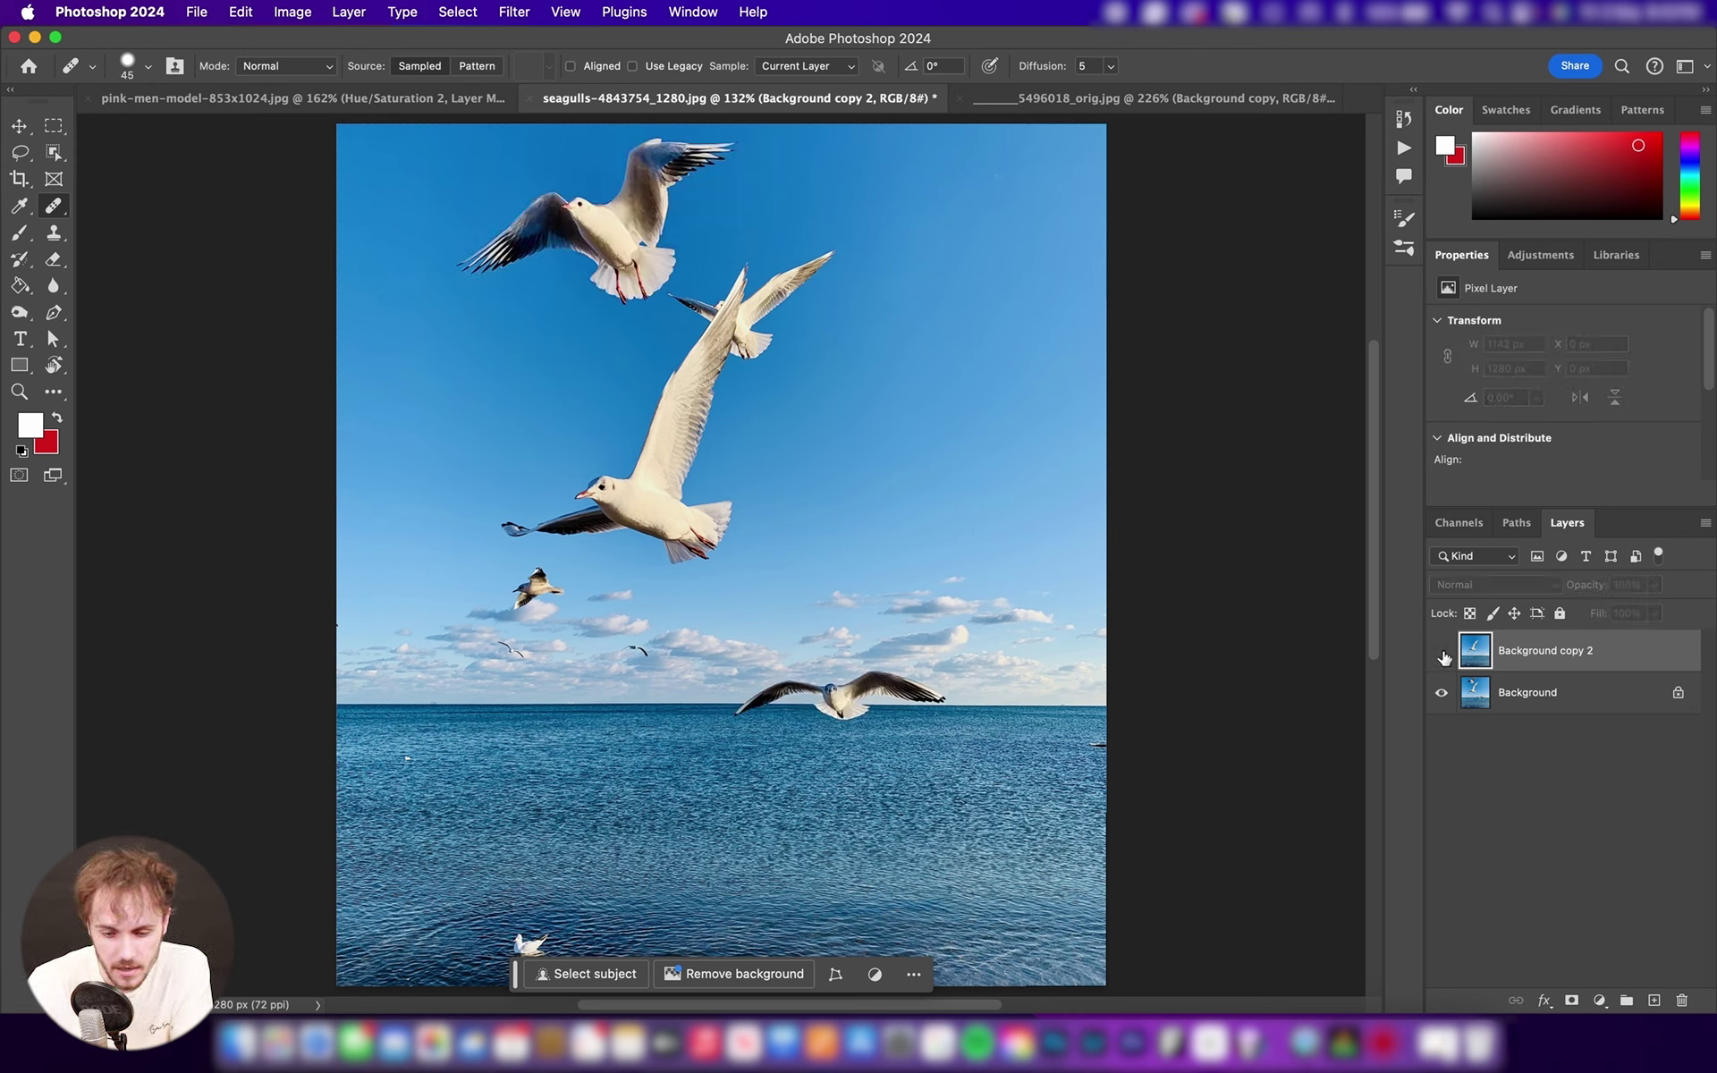
click(1442, 654)
click(1442, 654)
click(1442, 654)
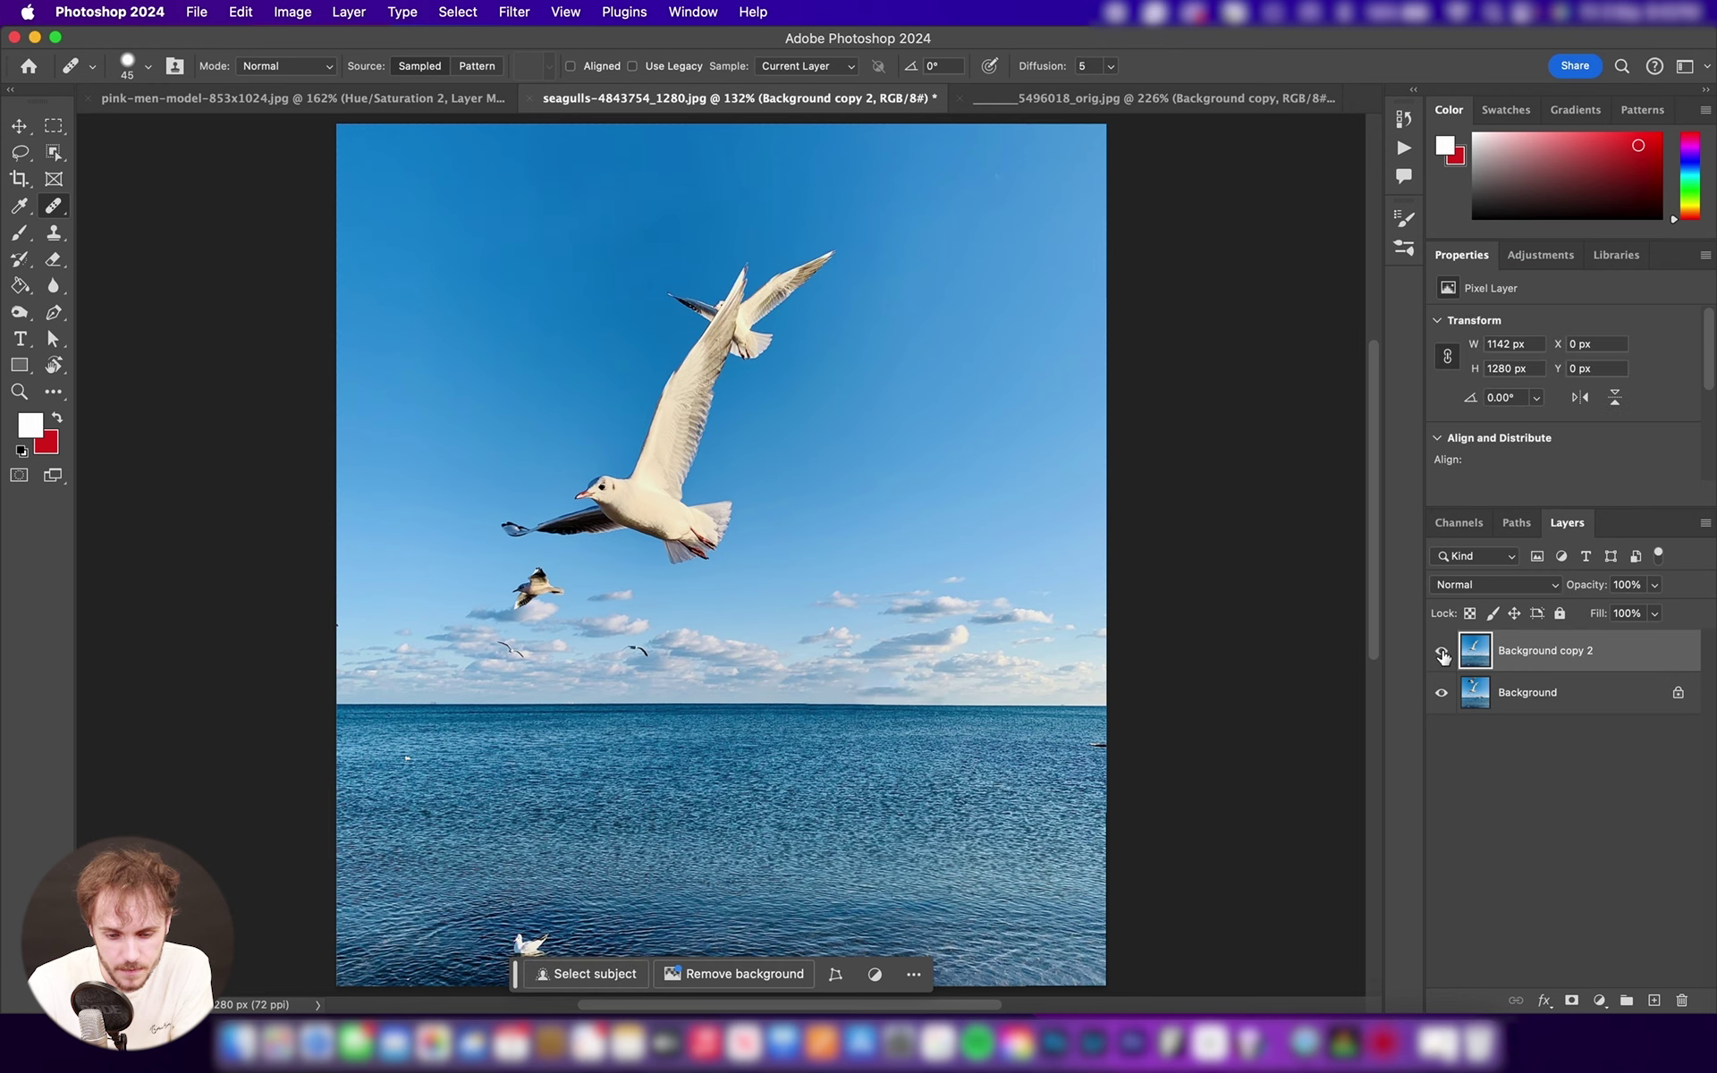
click(1442, 654)
click(1441, 653)
- Switch from the Object Selection tool to the Quick Selection tool
key(w)
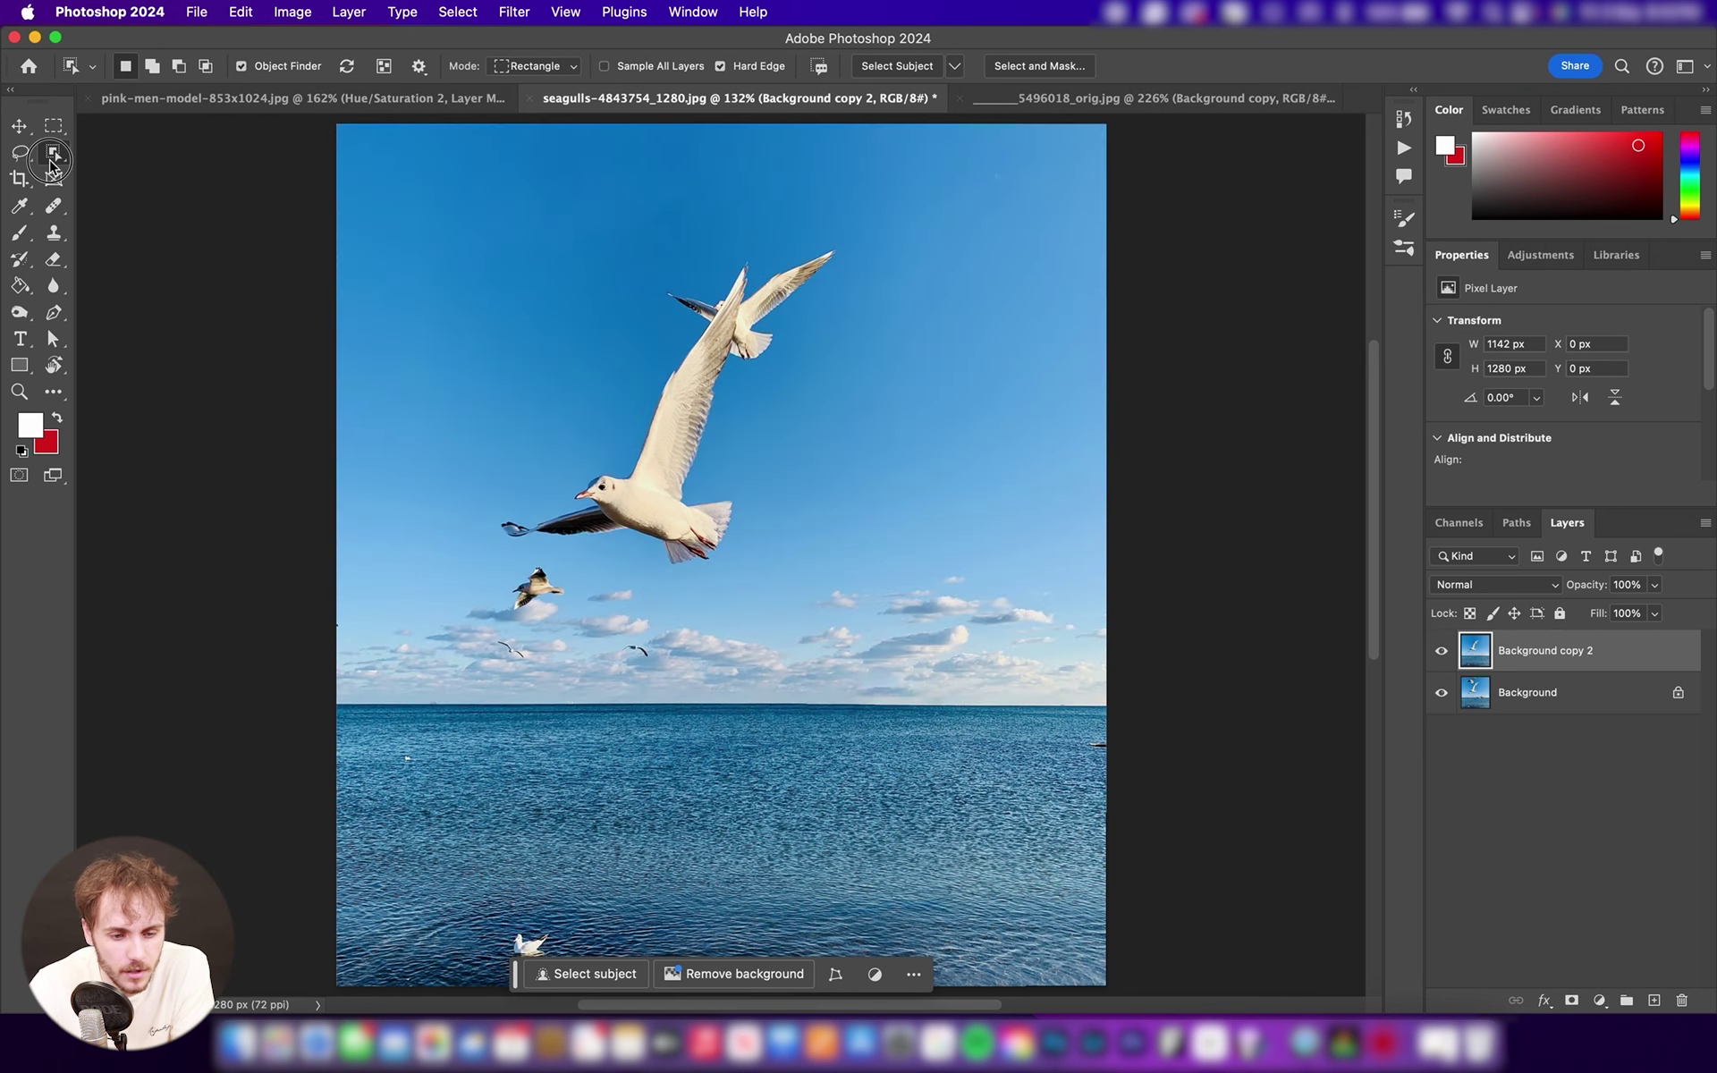
click(51, 162)
click(93, 168)
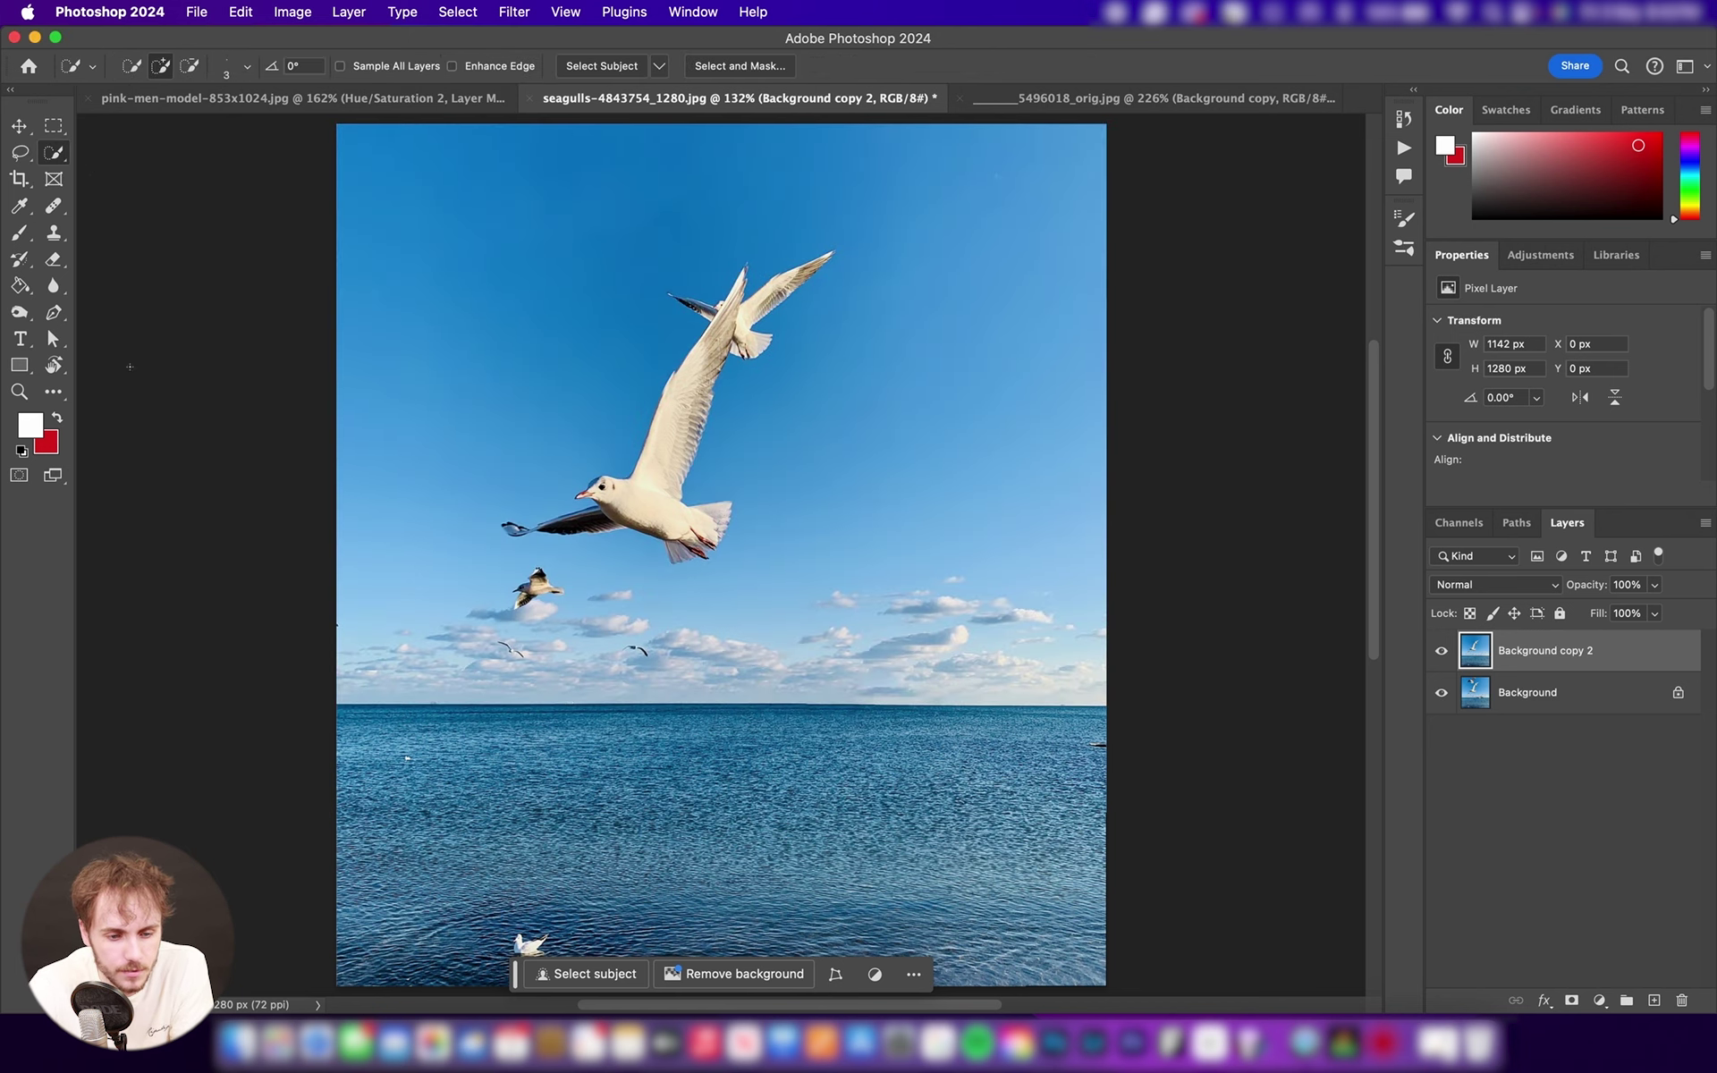